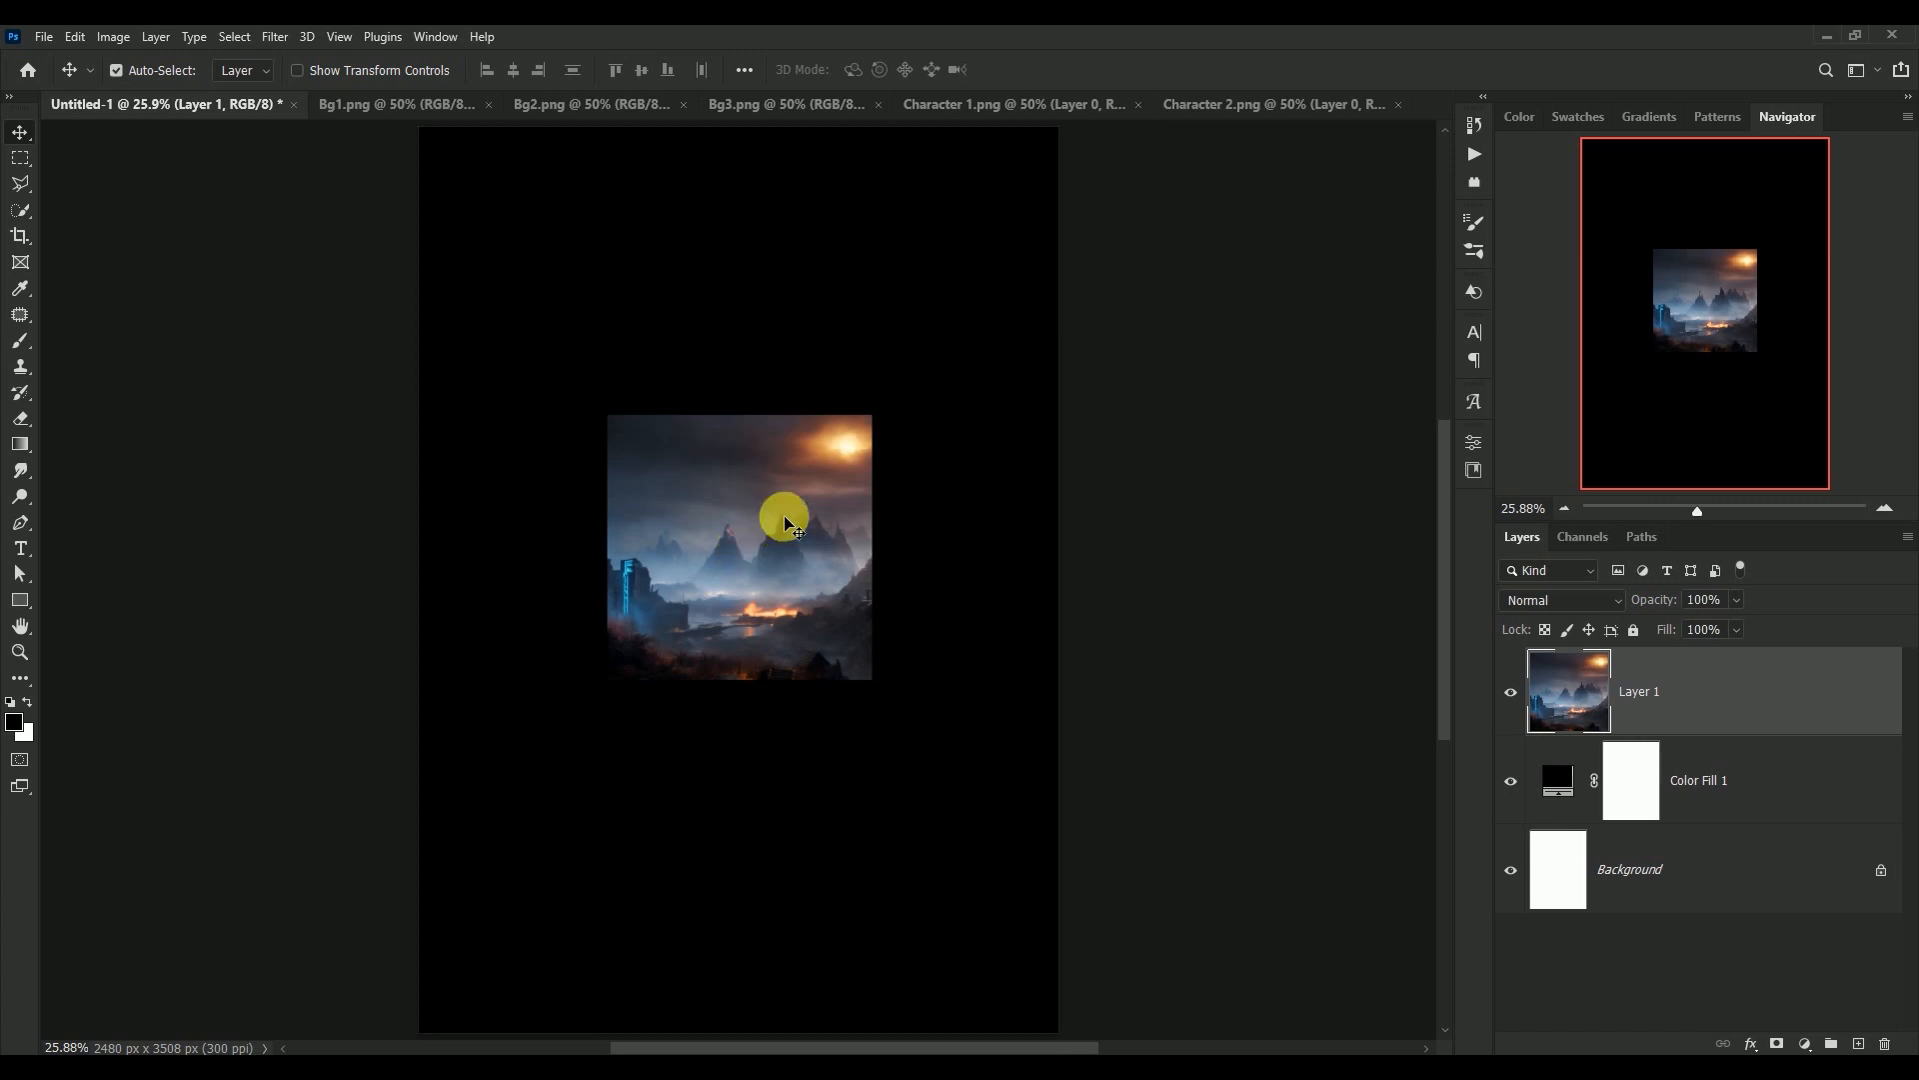
# Close the Bg1.png document without saving its changes
pyautogui.click(375, 111)
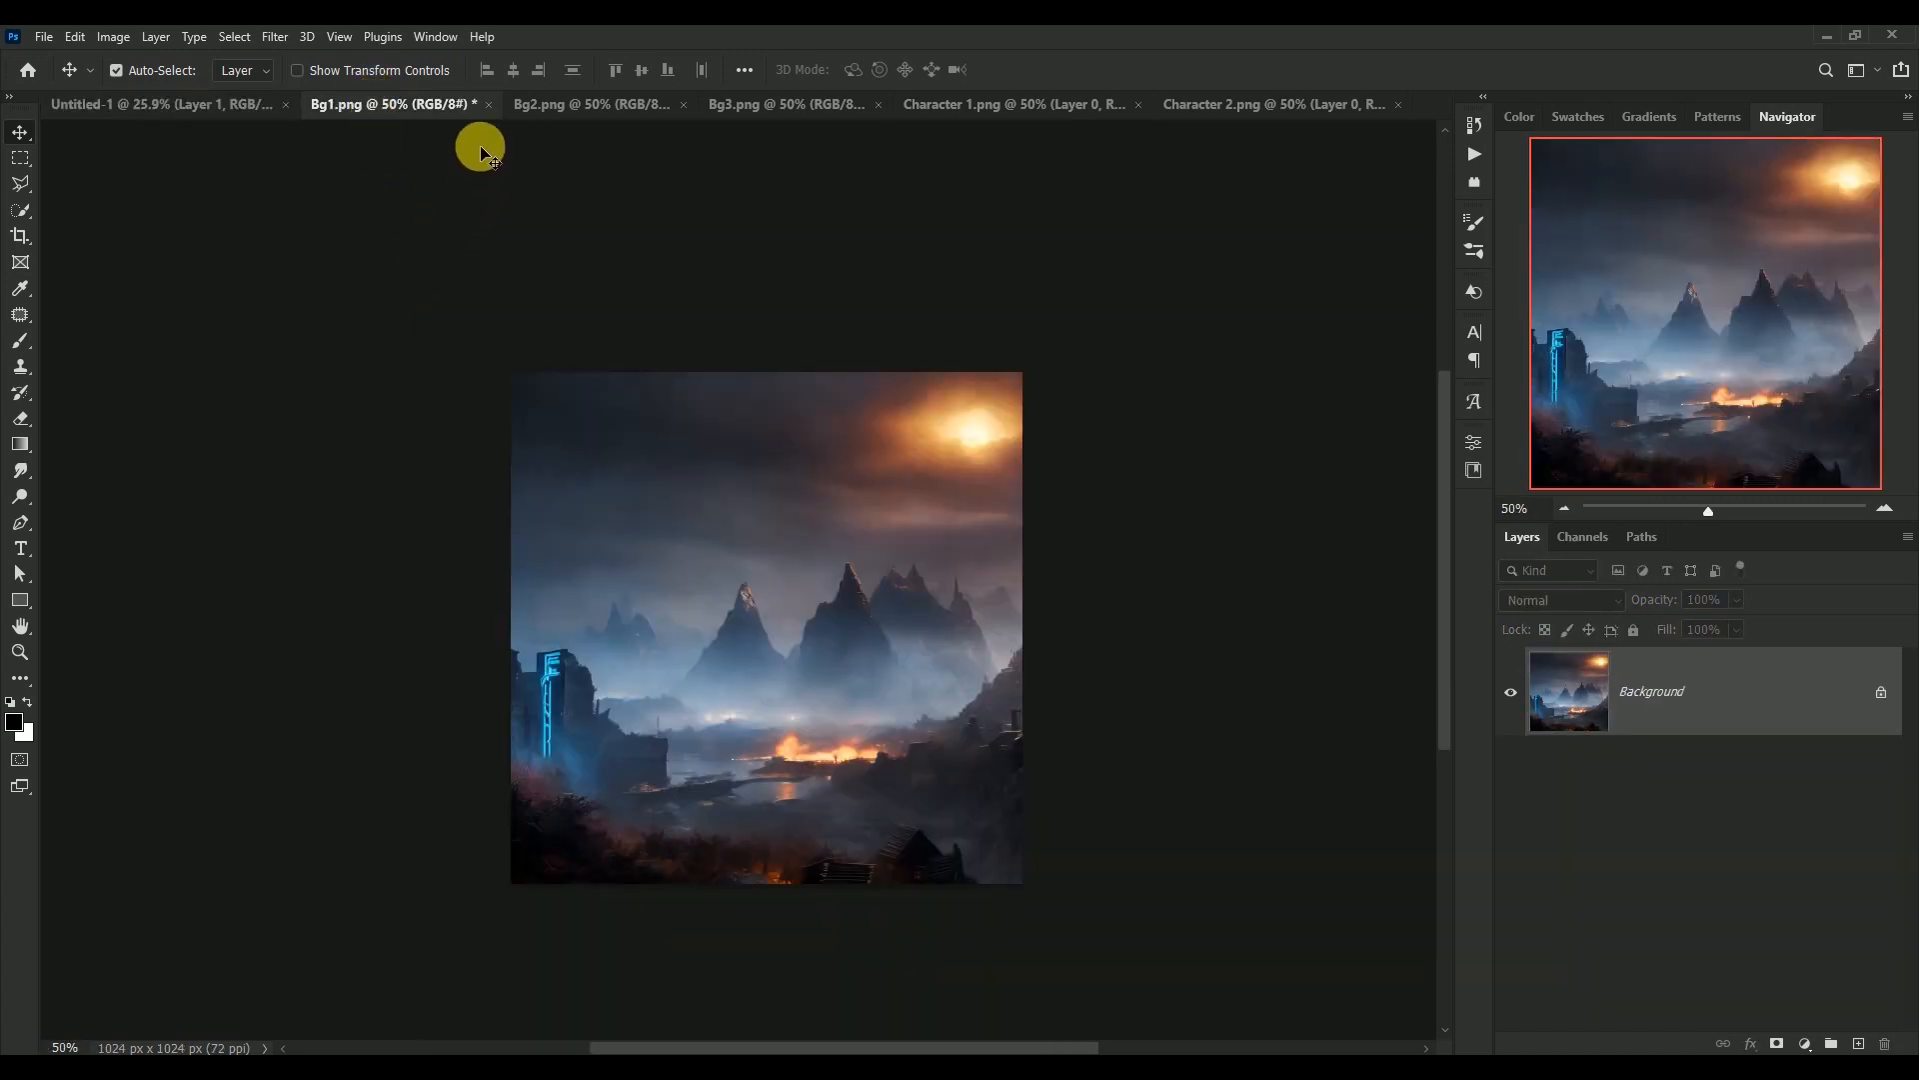
pyautogui.click(488, 105)
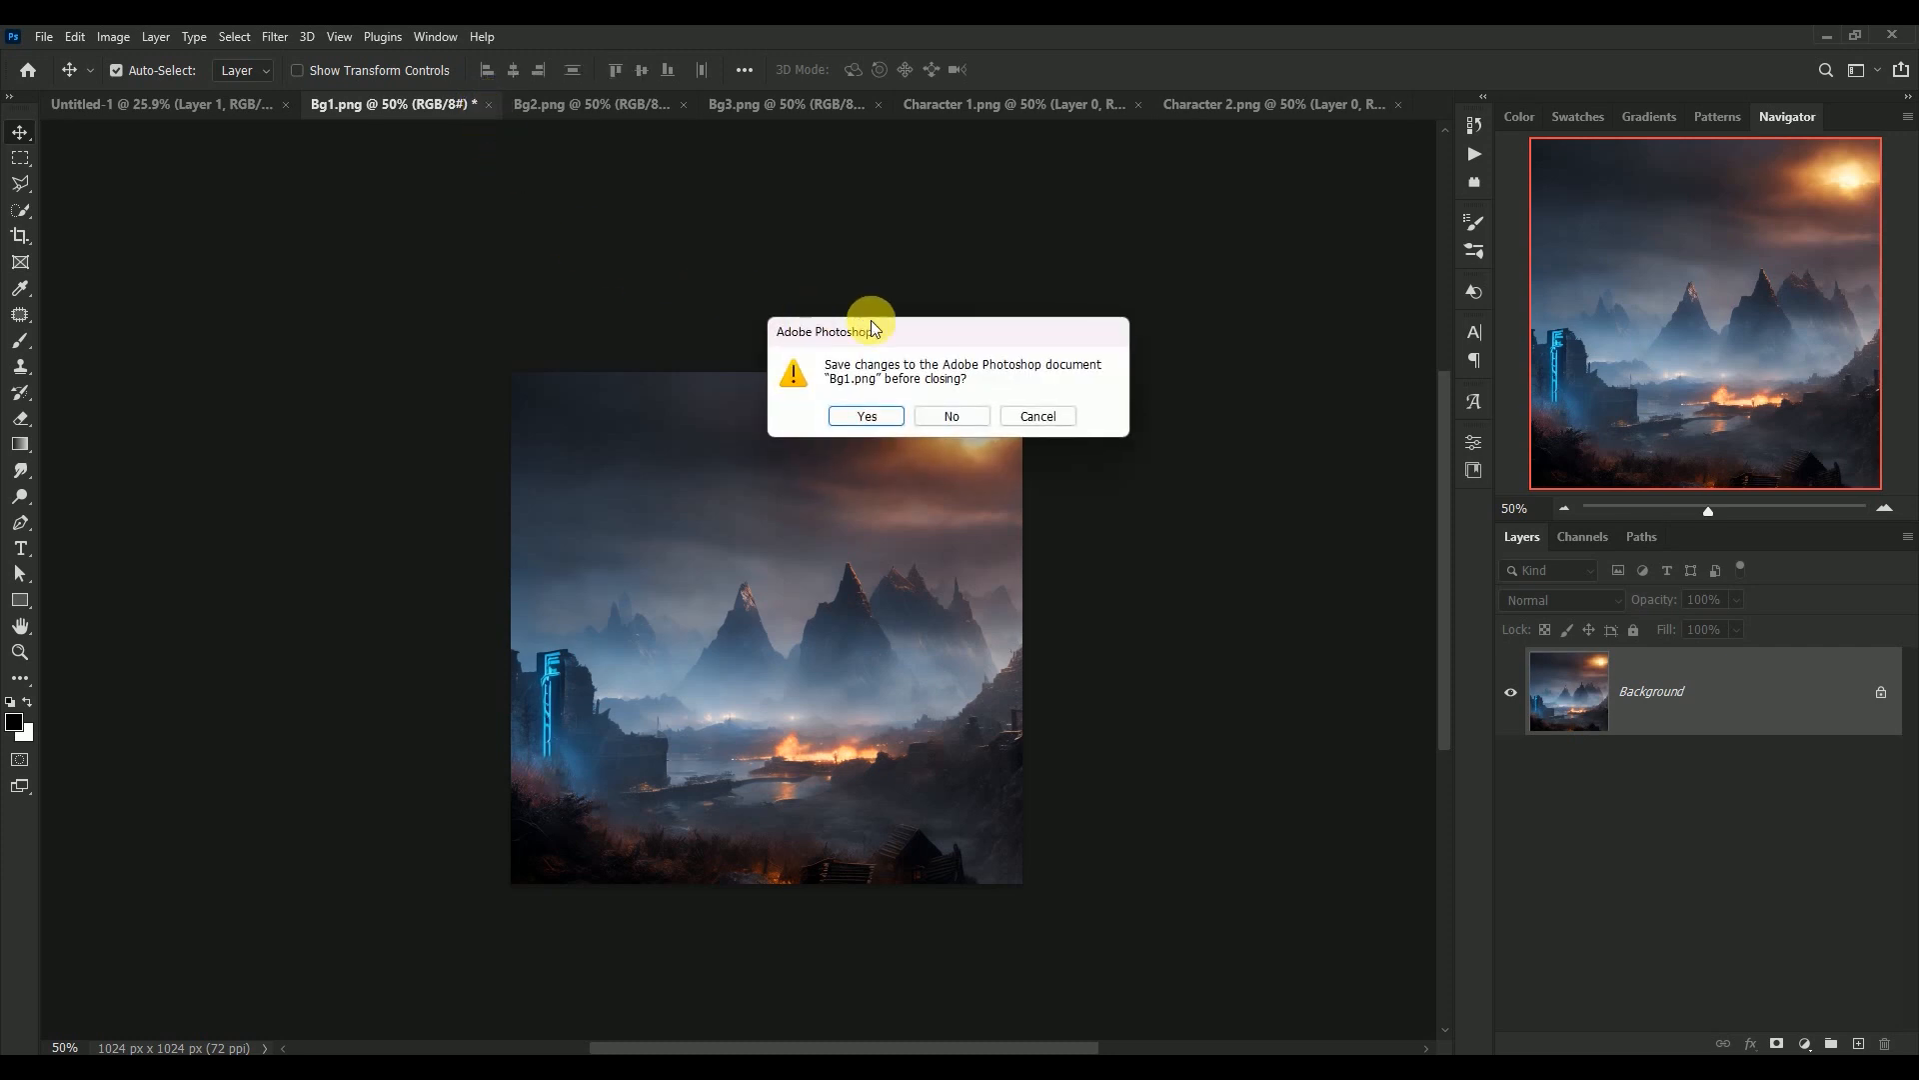
pyautogui.click(948, 416)
# Convert Layer 1 to a smart object and enlarge it to span the canvas width, aligned with the canvas's upper edge
pyautogui.rightClick(1700, 684)
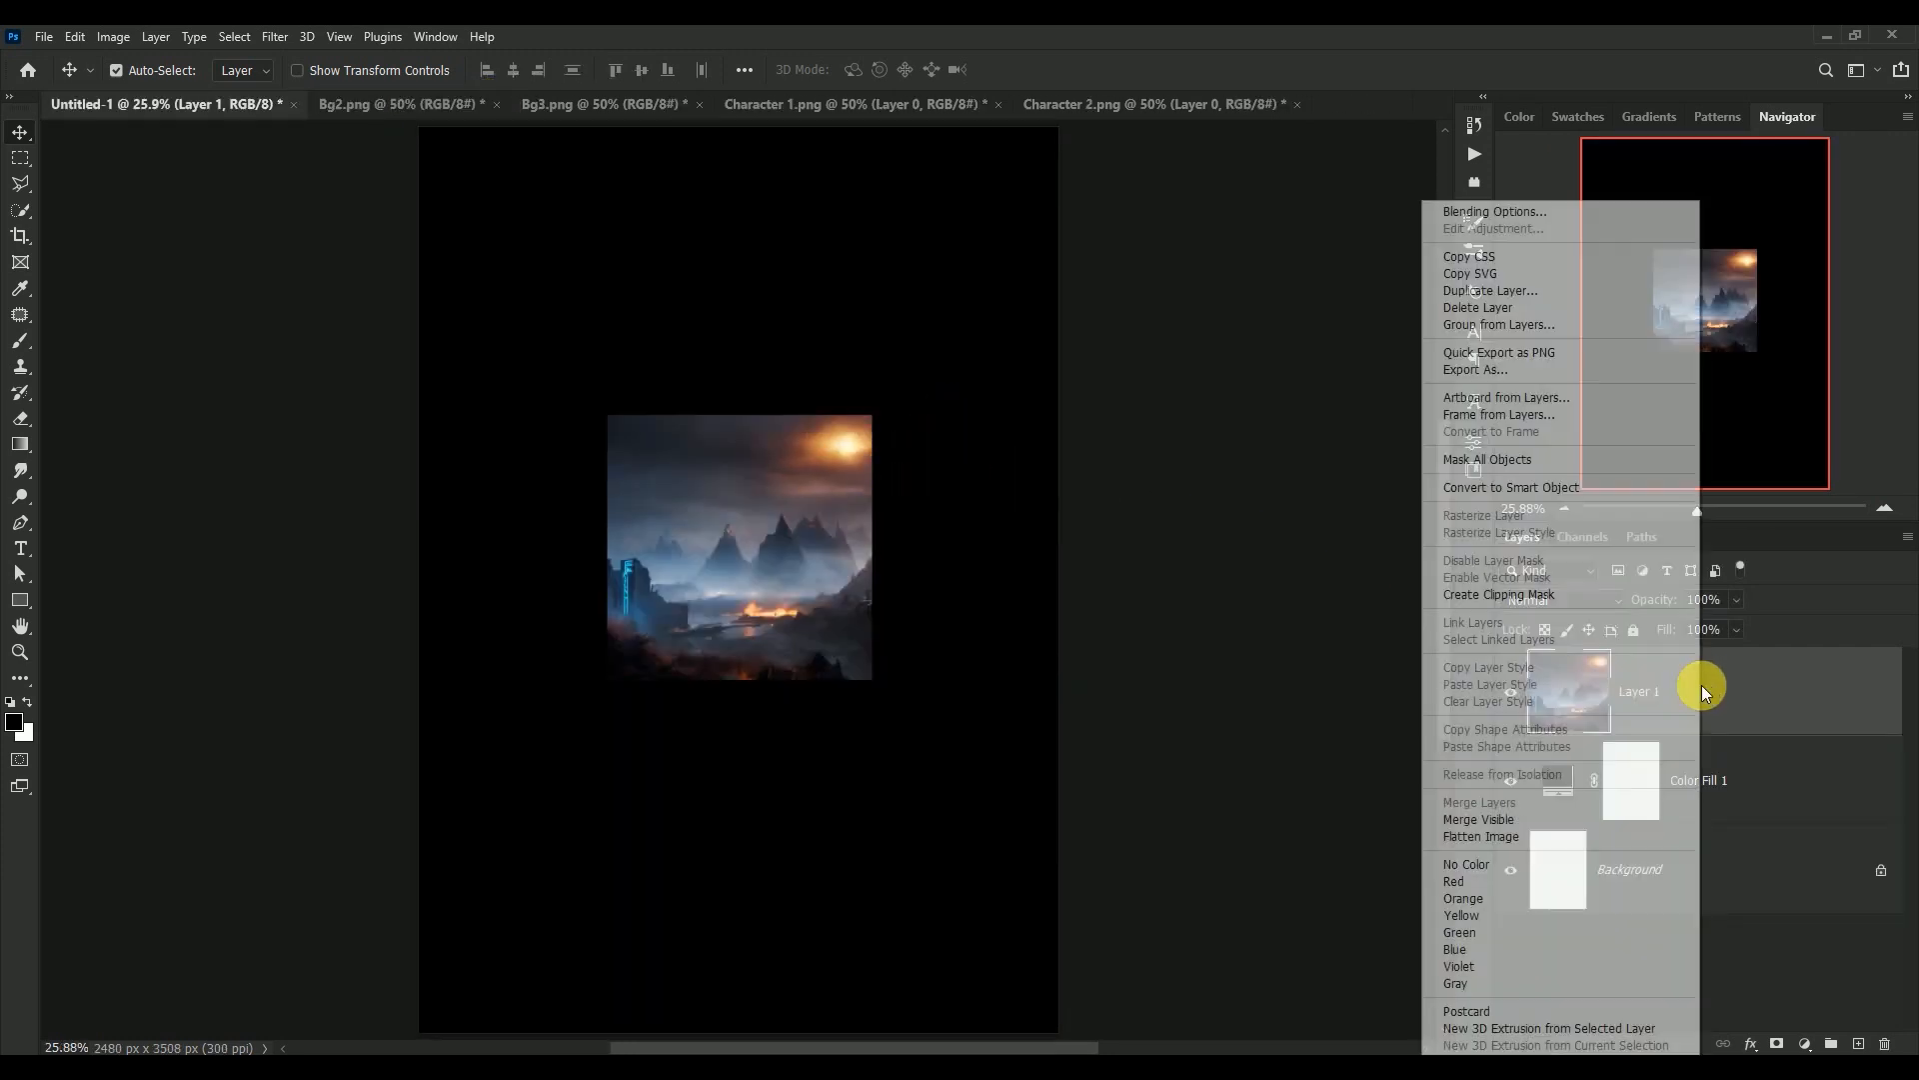
pyautogui.click(1572, 488)
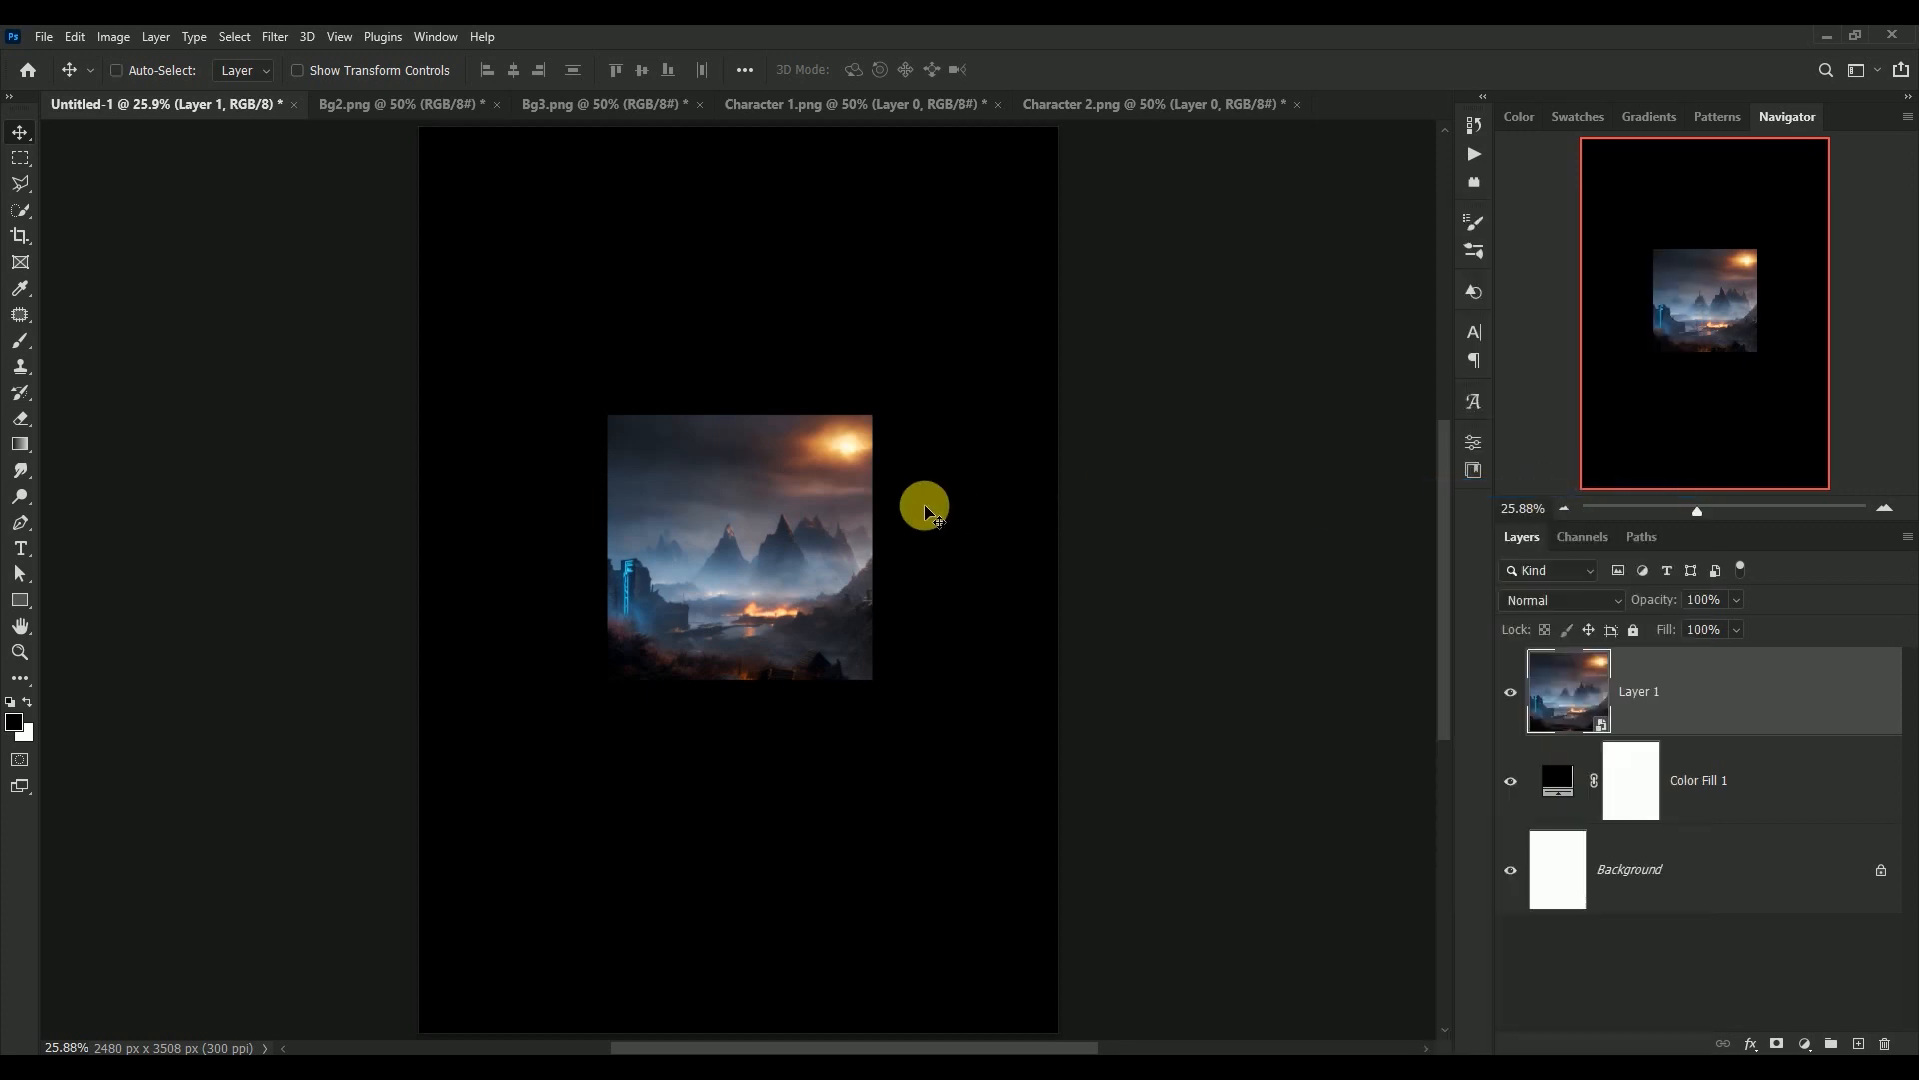
pyautogui.hotkey('ctrl', 't')
pyautogui.hotkey('ctrl', '-')
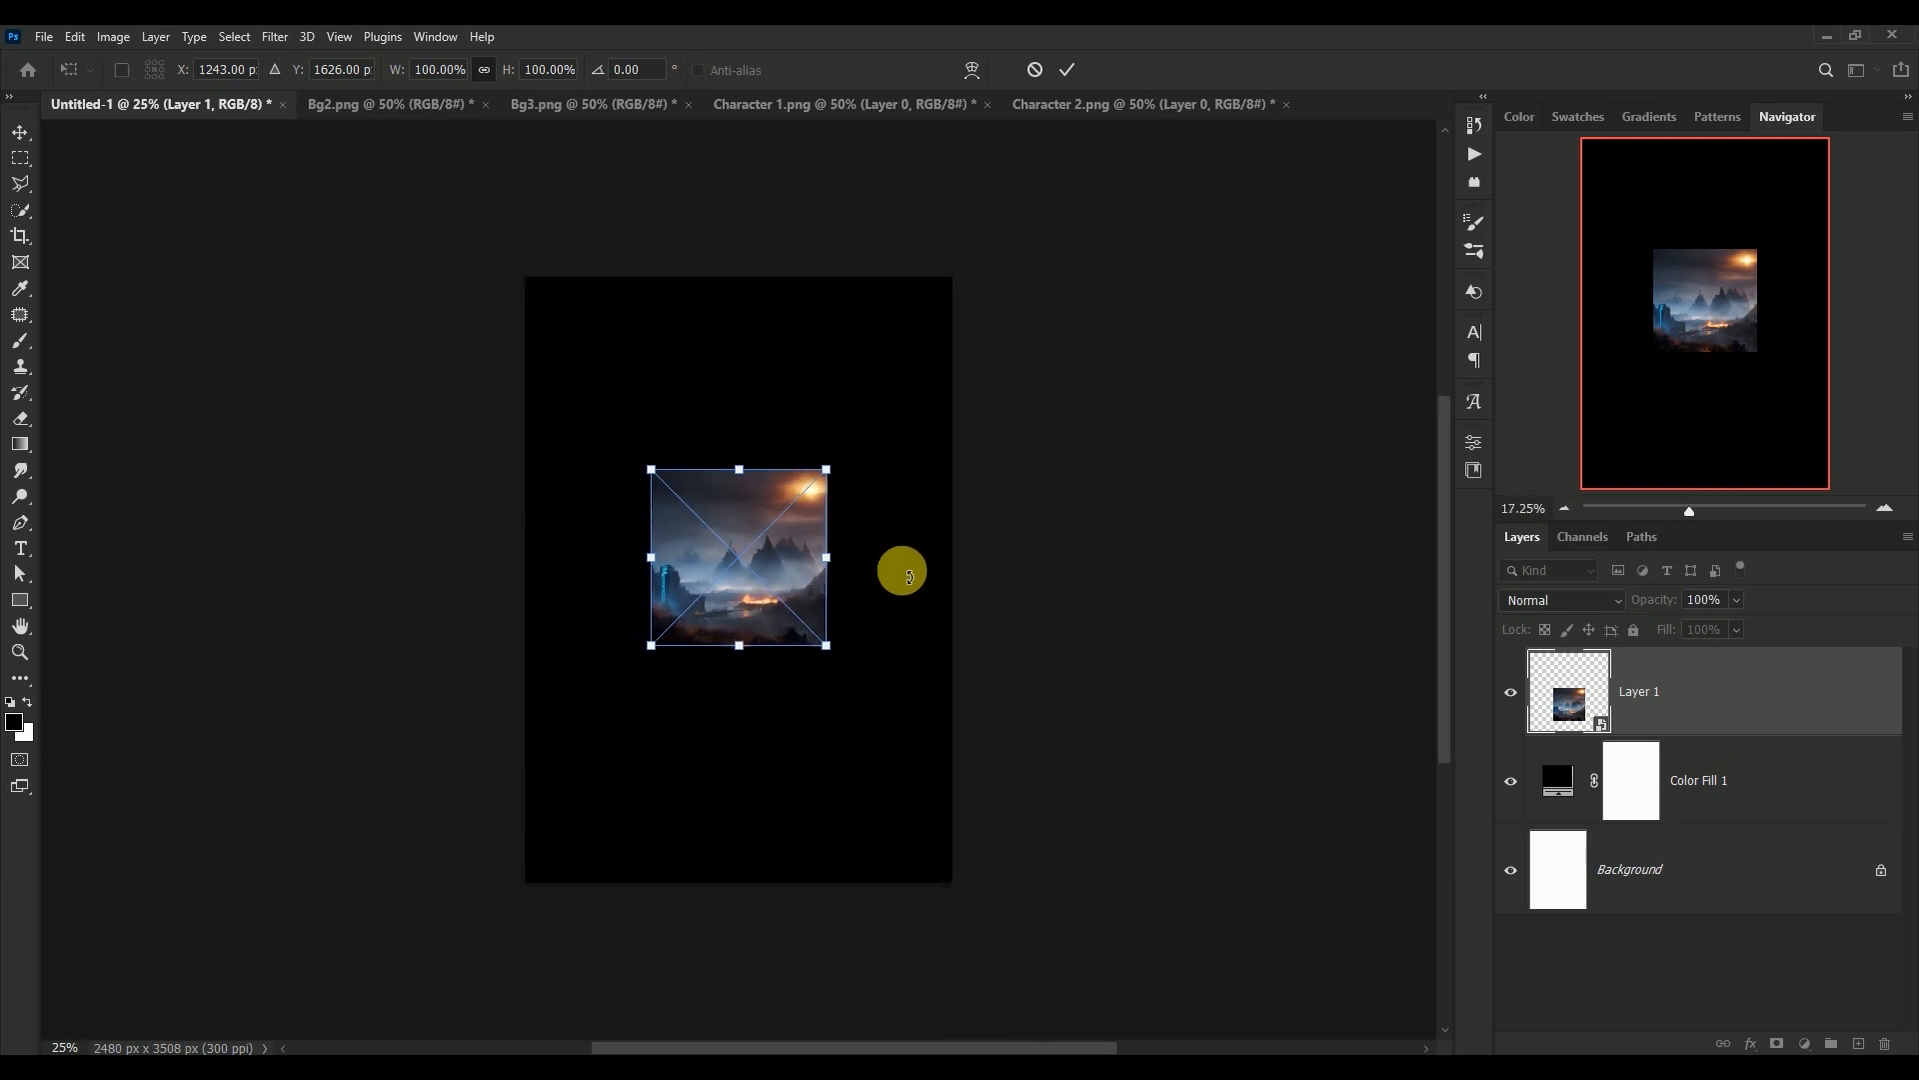
pyautogui.moveTo(829, 649); pyautogui.dragTo(1050, 879)
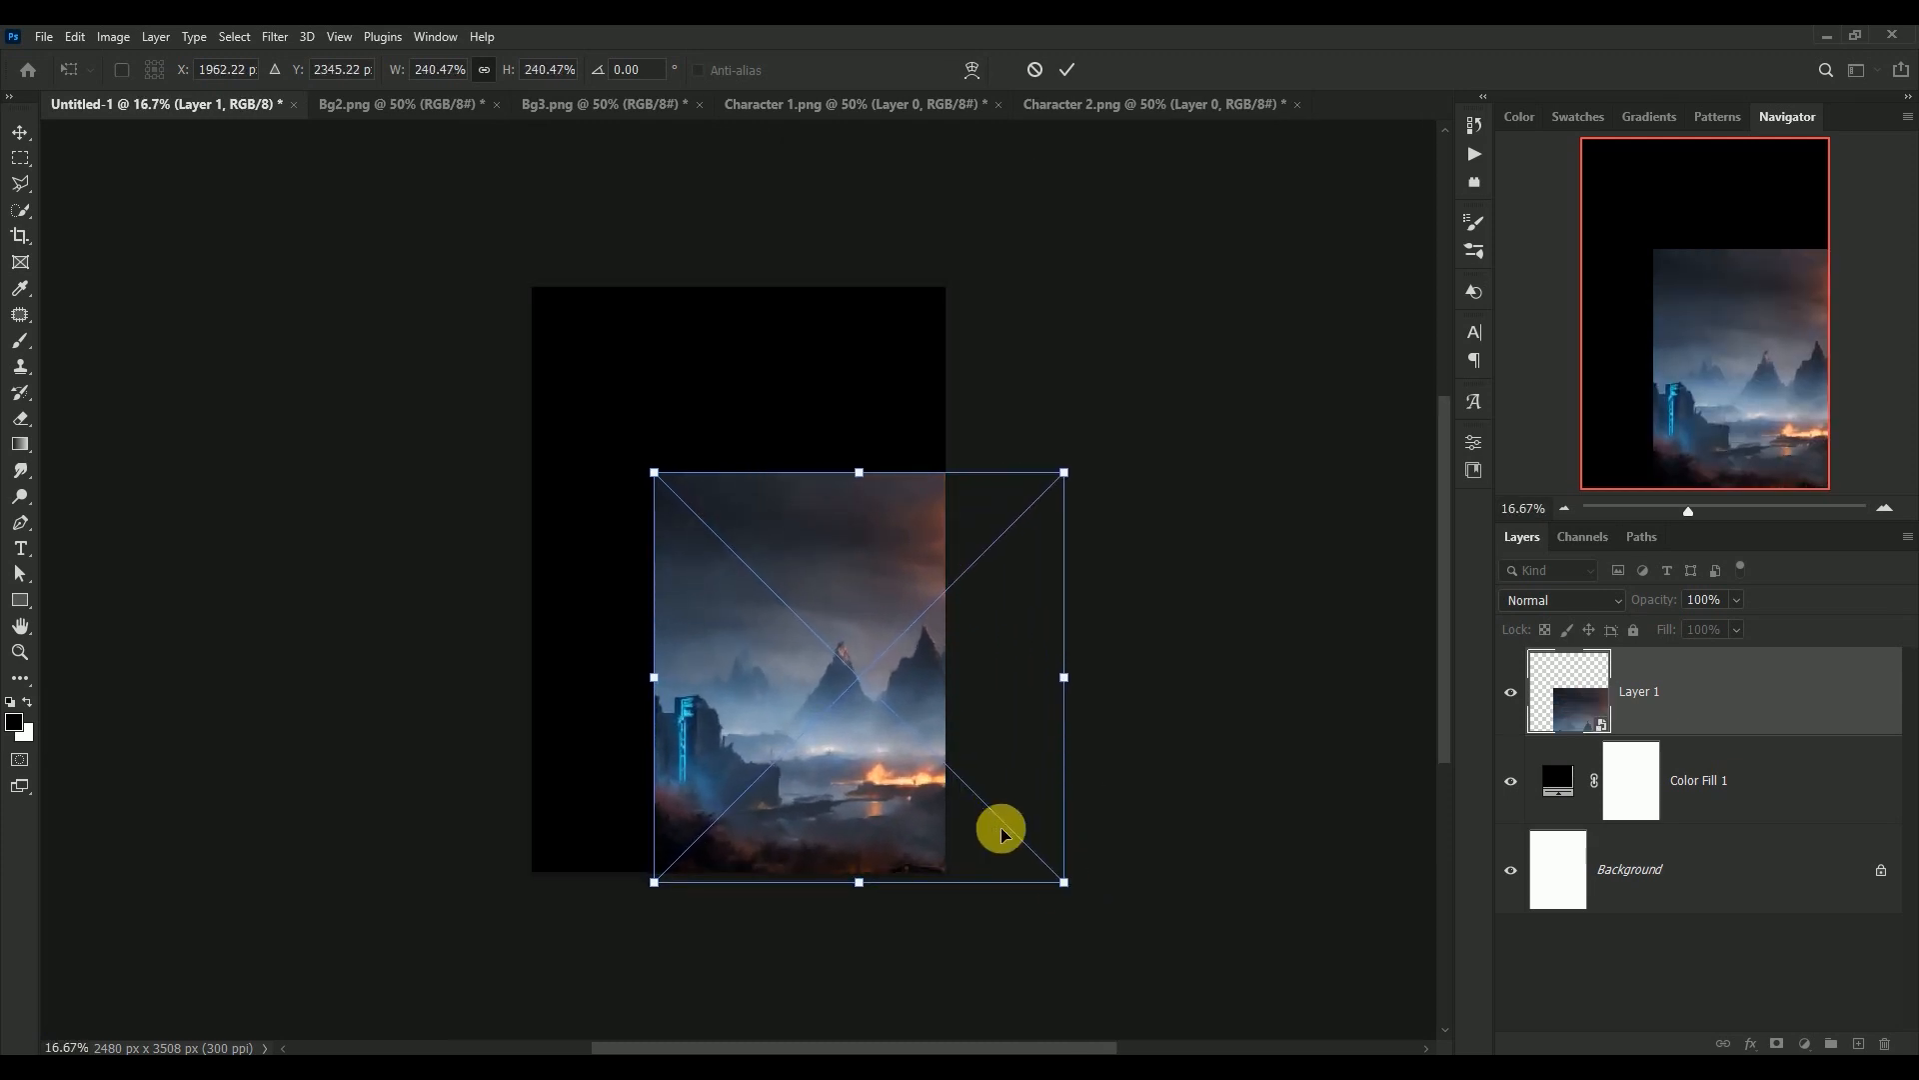
pyautogui.moveTo(848, 752); pyautogui.dragTo(735, 561)
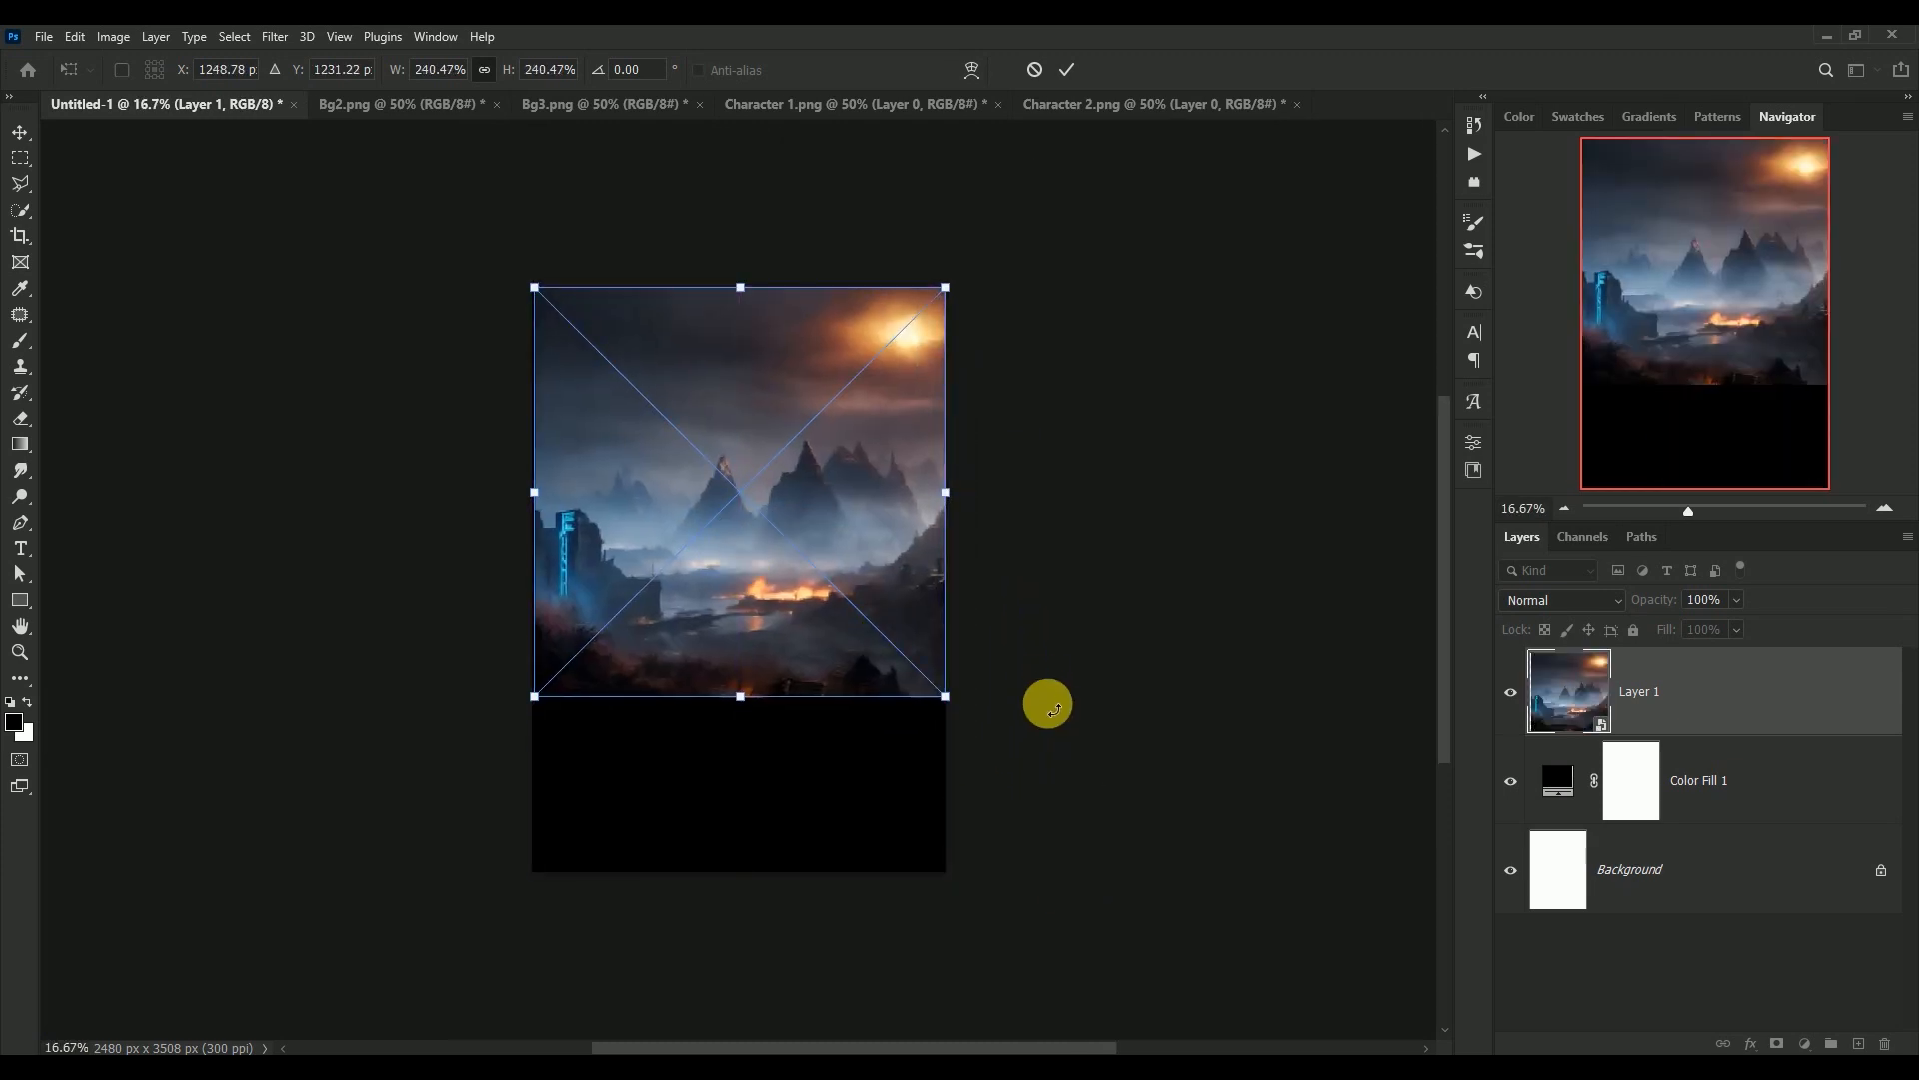
pyautogui.moveTo(942, 696); pyautogui.dragTo(961, 711)
pyautogui.moveTo(833, 618); pyautogui.dragTo(826, 605)
pyautogui.press('Return')
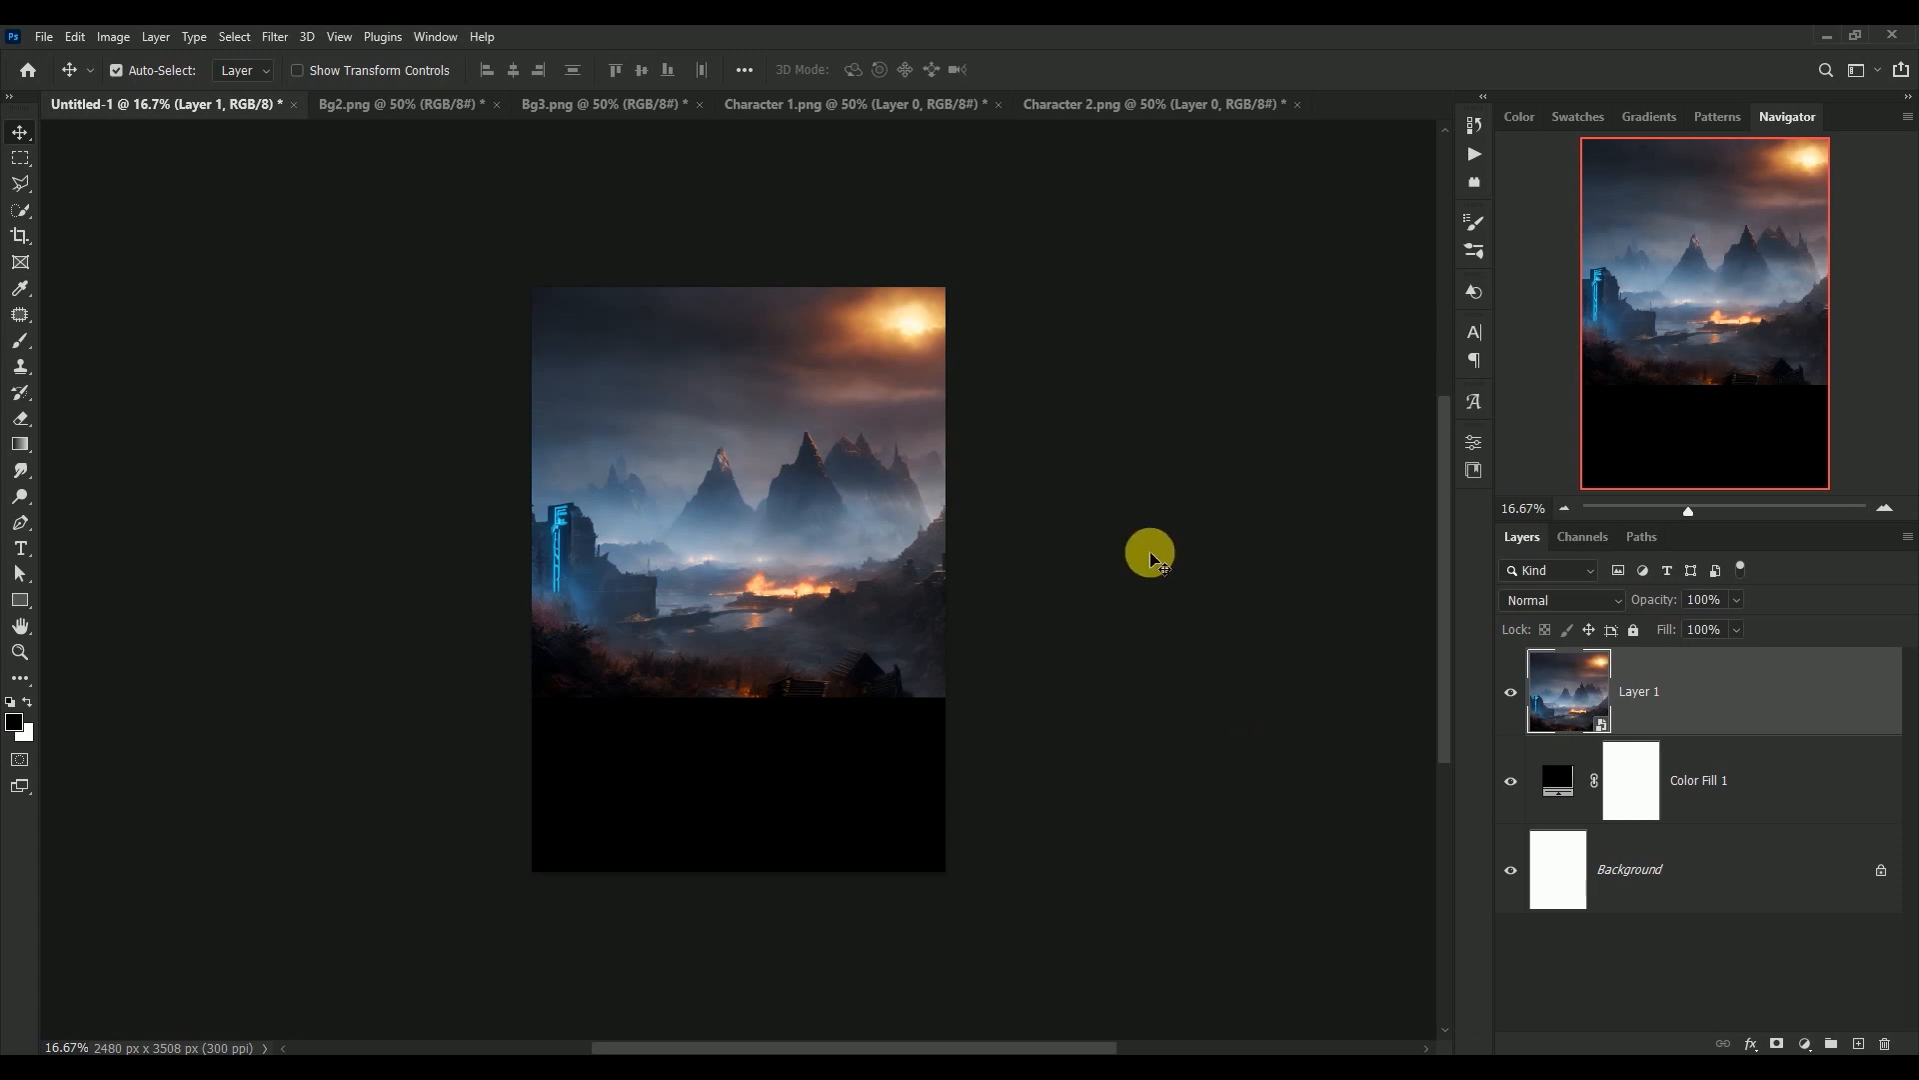
# Scale Layer 1 up to about 257% and centre it horizontally, with its upper edge on the canvas's upper edge
pyautogui.hotkey('ctrl', '0')
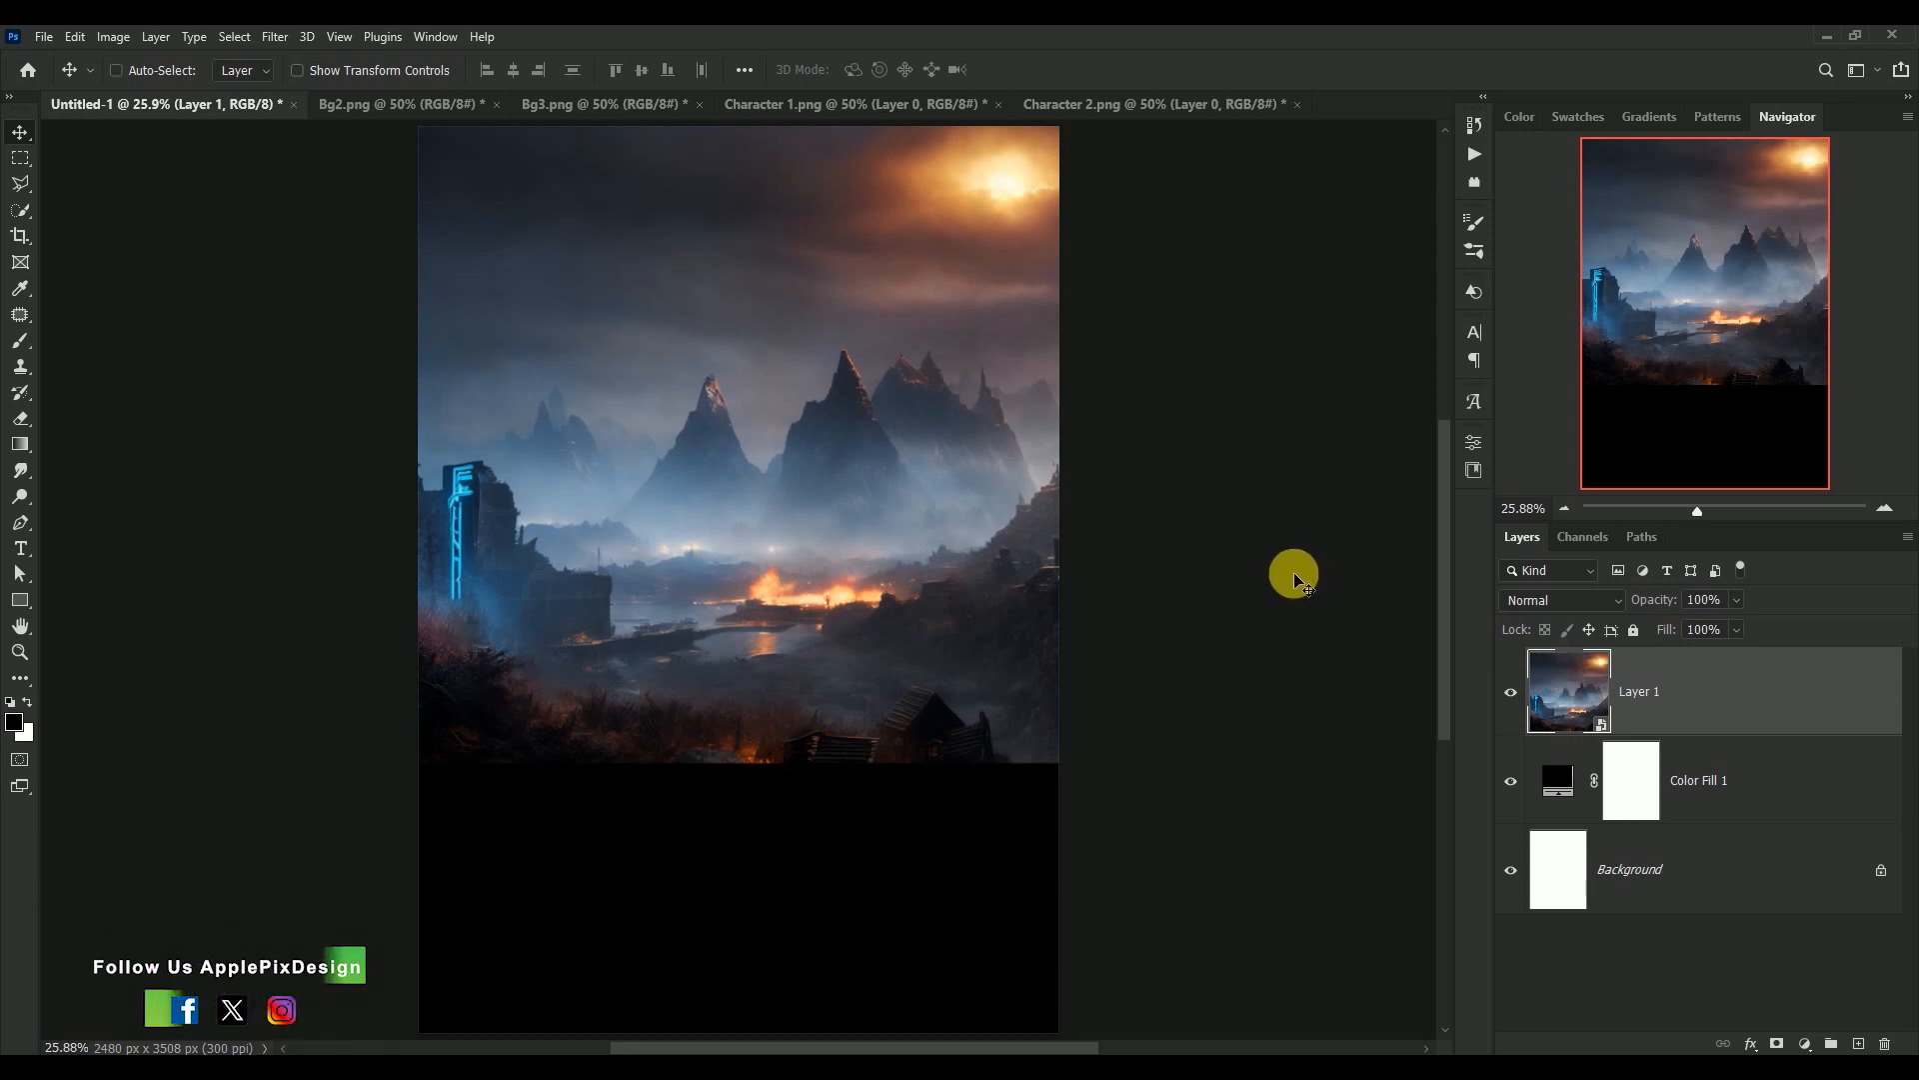
pyautogui.hotkey('ctrl', 't')
pyautogui.moveTo(1070, 763); pyautogui.dragTo(1090, 785)
pyautogui.moveTo(876, 596); pyautogui.dragTo(837, 588)
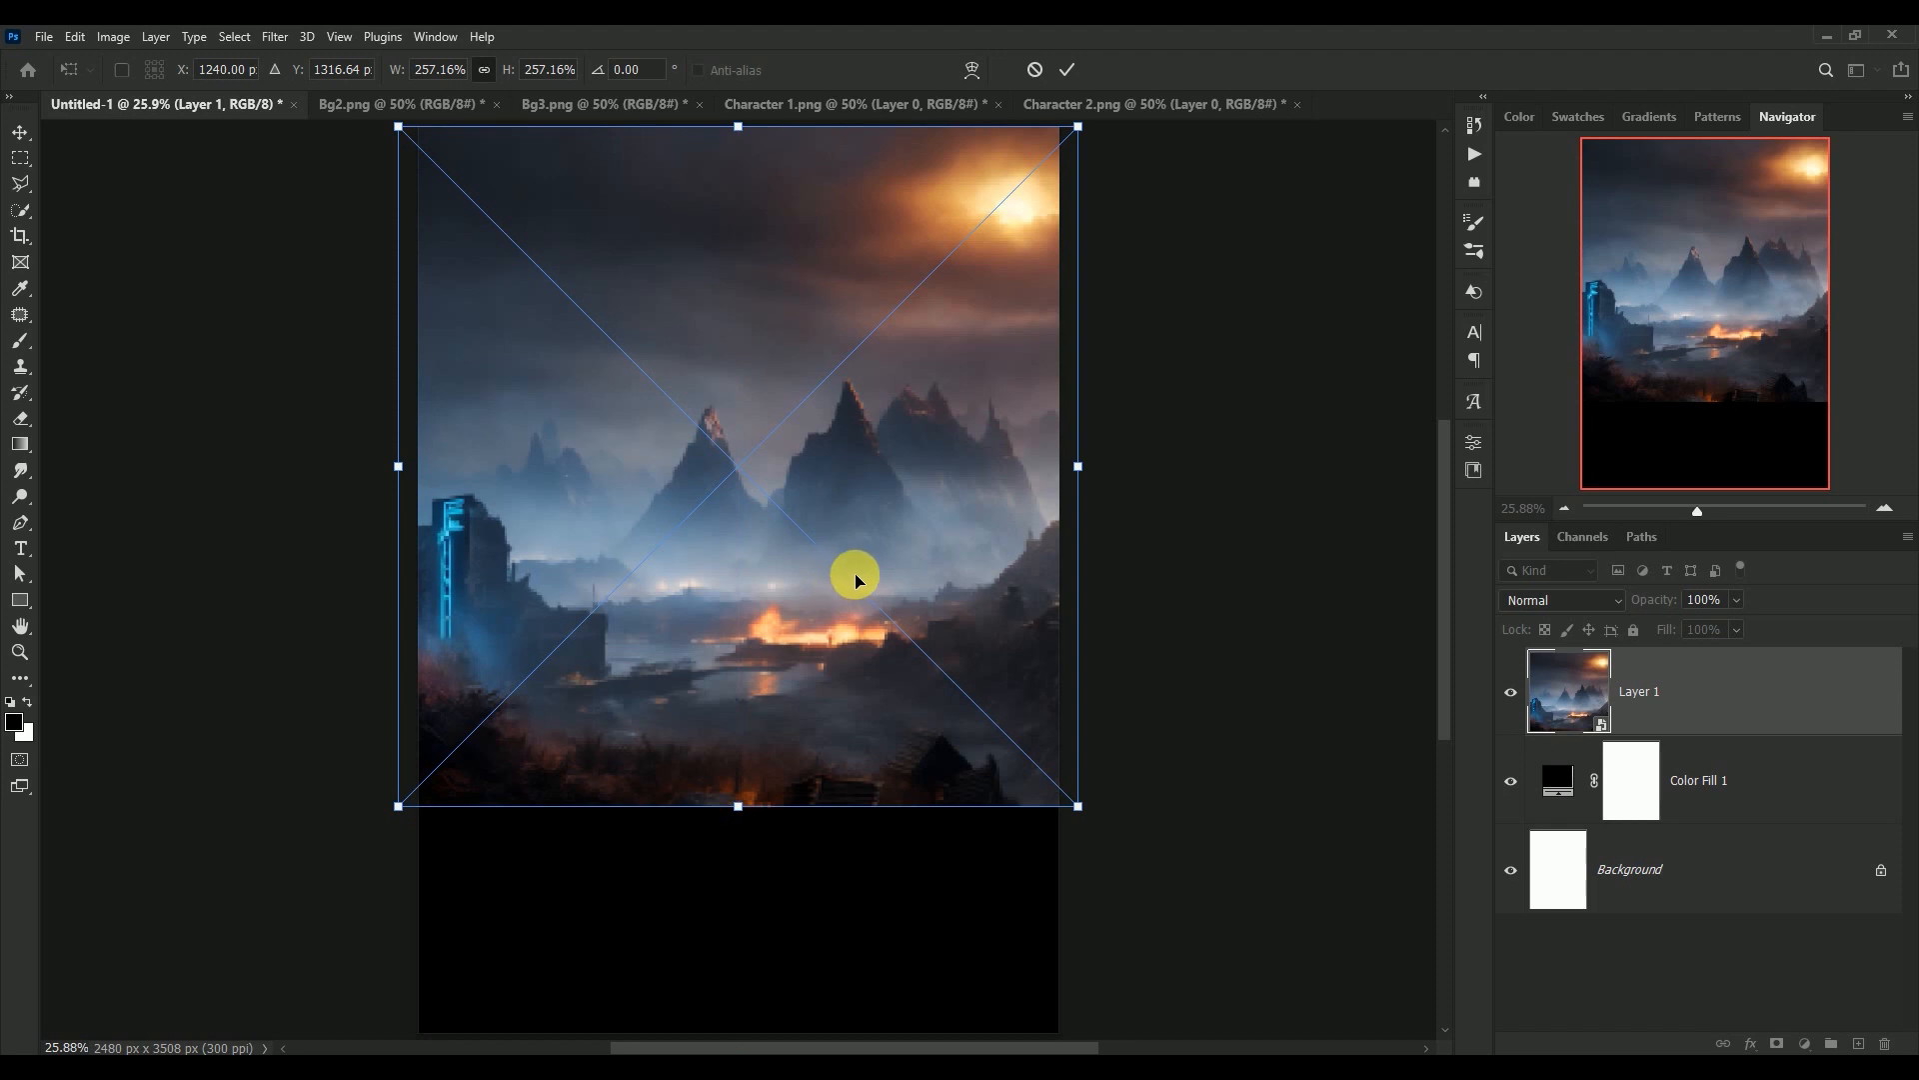
pyautogui.press('Return')
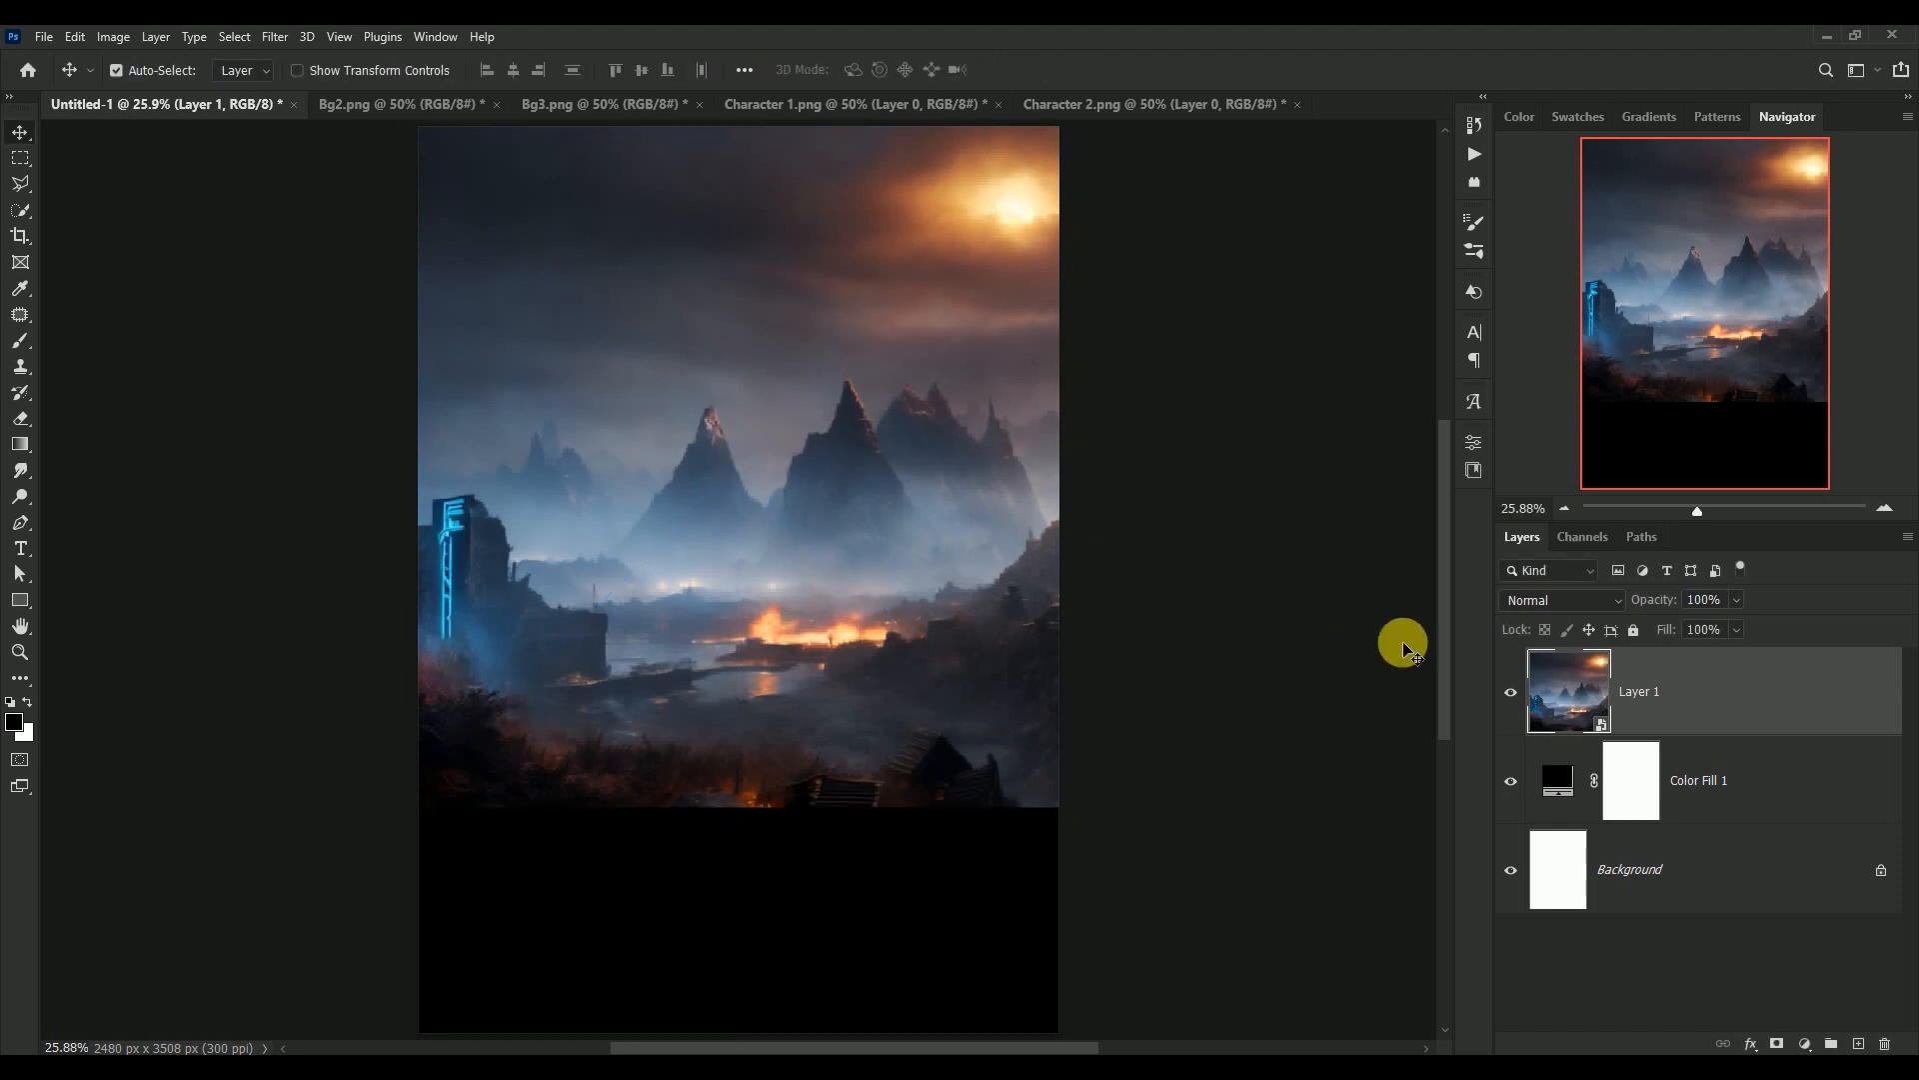
# Add a layer mask to Layer 1 and fade the landscape's lower part into black with an upward linear gradient
pyautogui.click(1510, 692)
pyautogui.click(1511, 692)
pyautogui.click(1779, 1043)
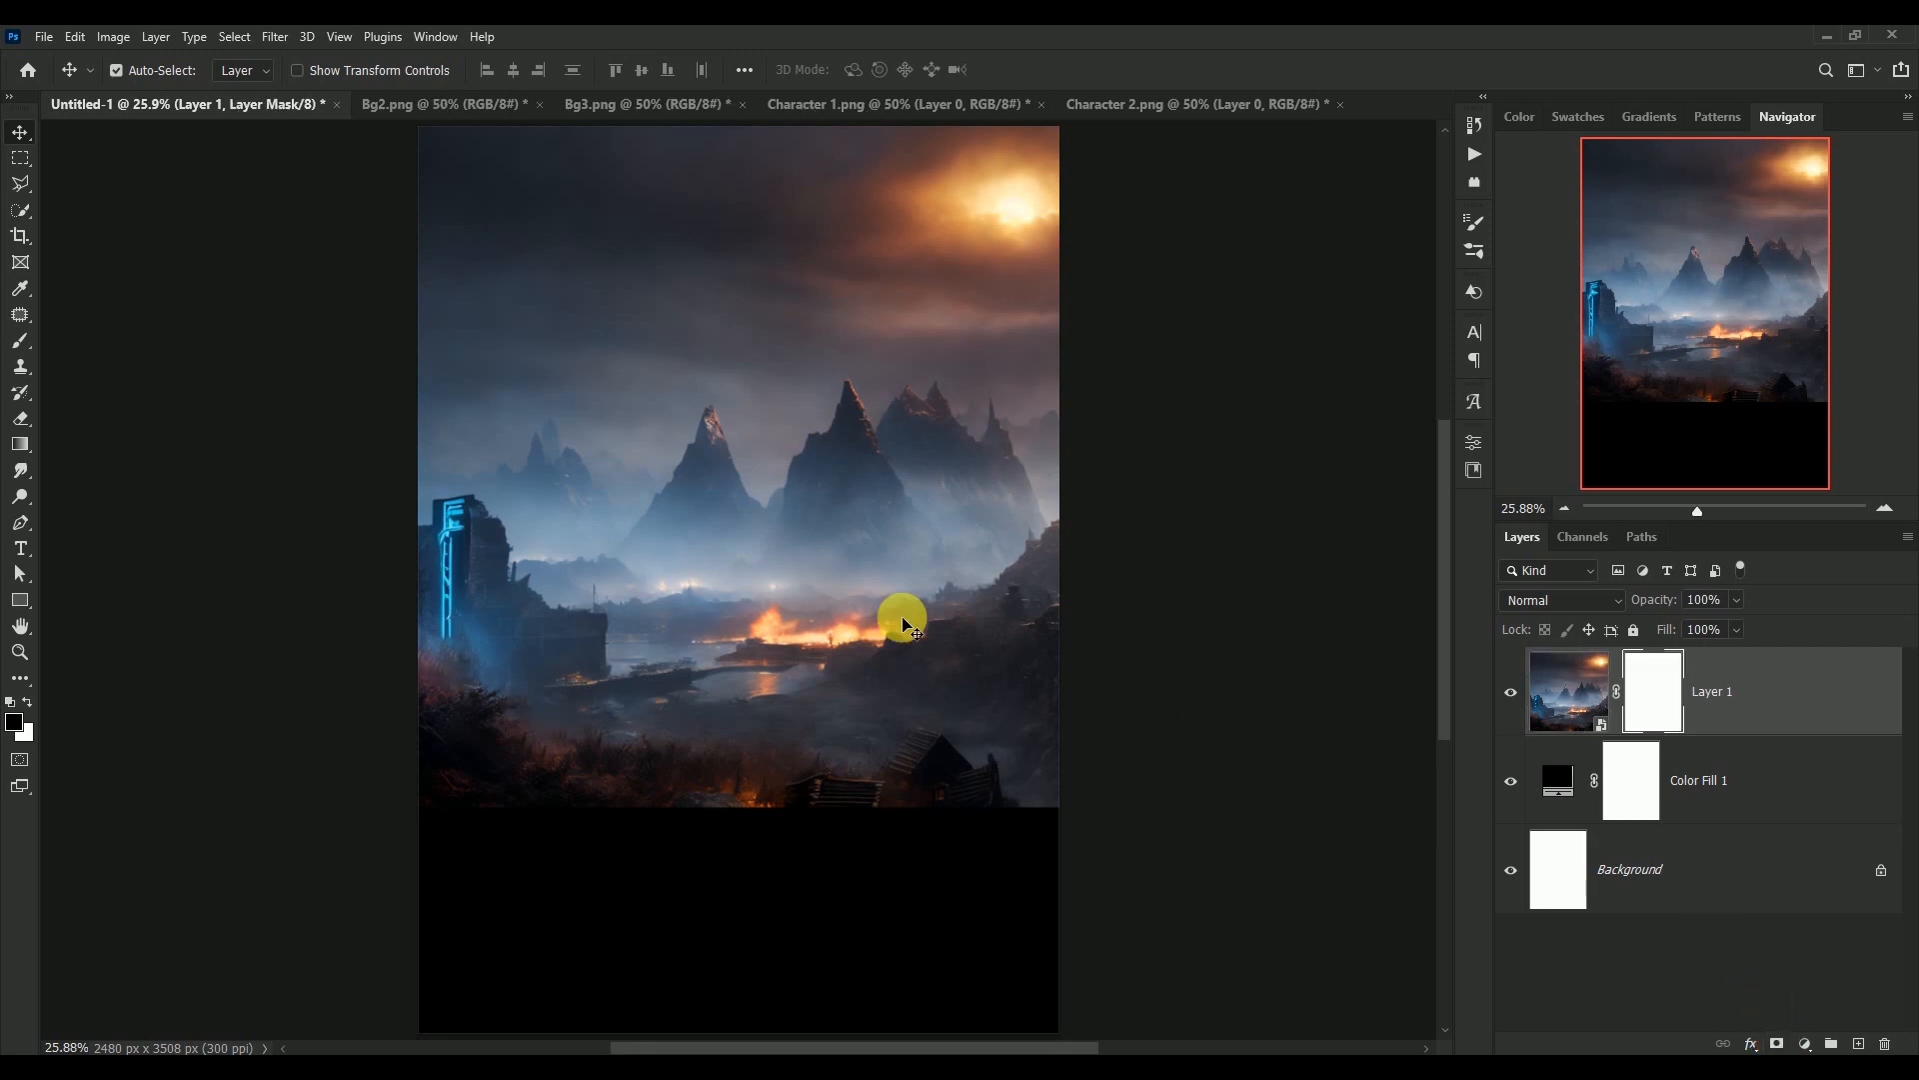
pyautogui.click(20, 444)
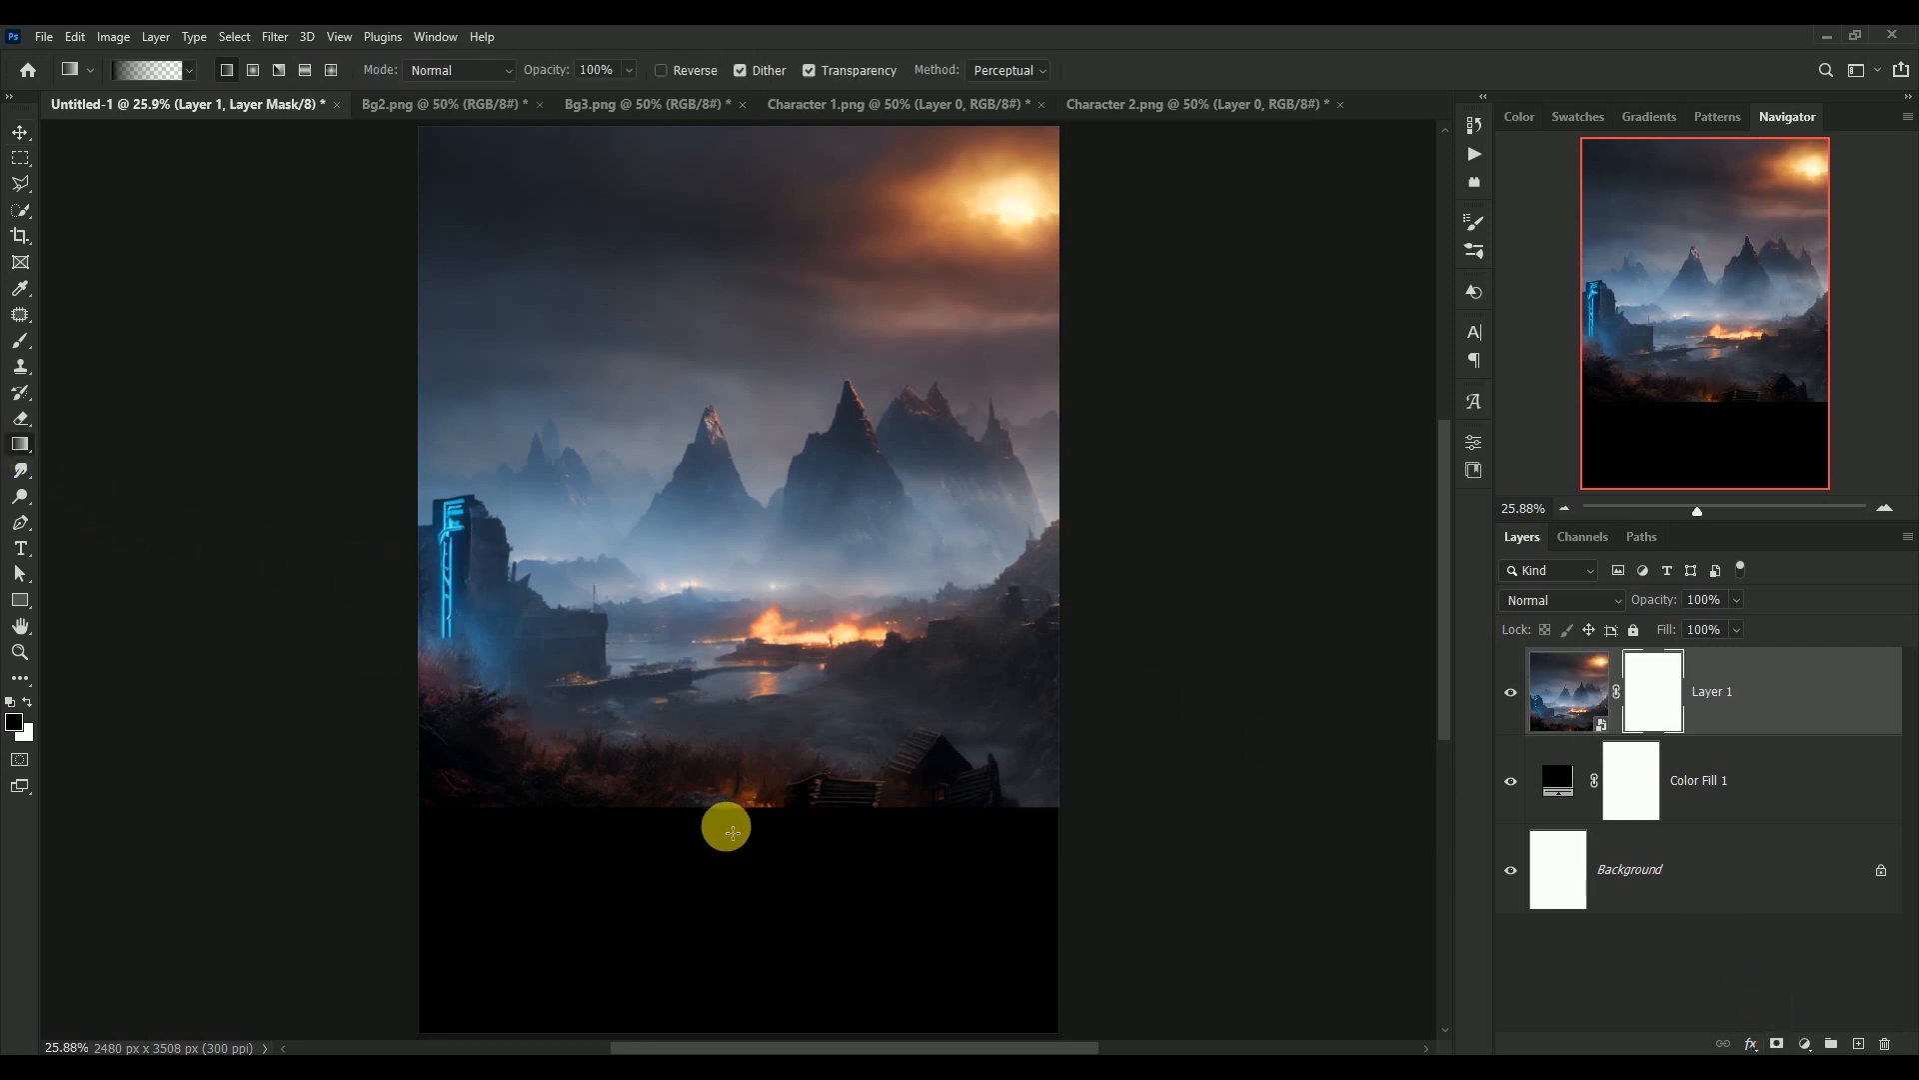
pyautogui.moveTo(745, 871); pyautogui.dragTo(746, 407)
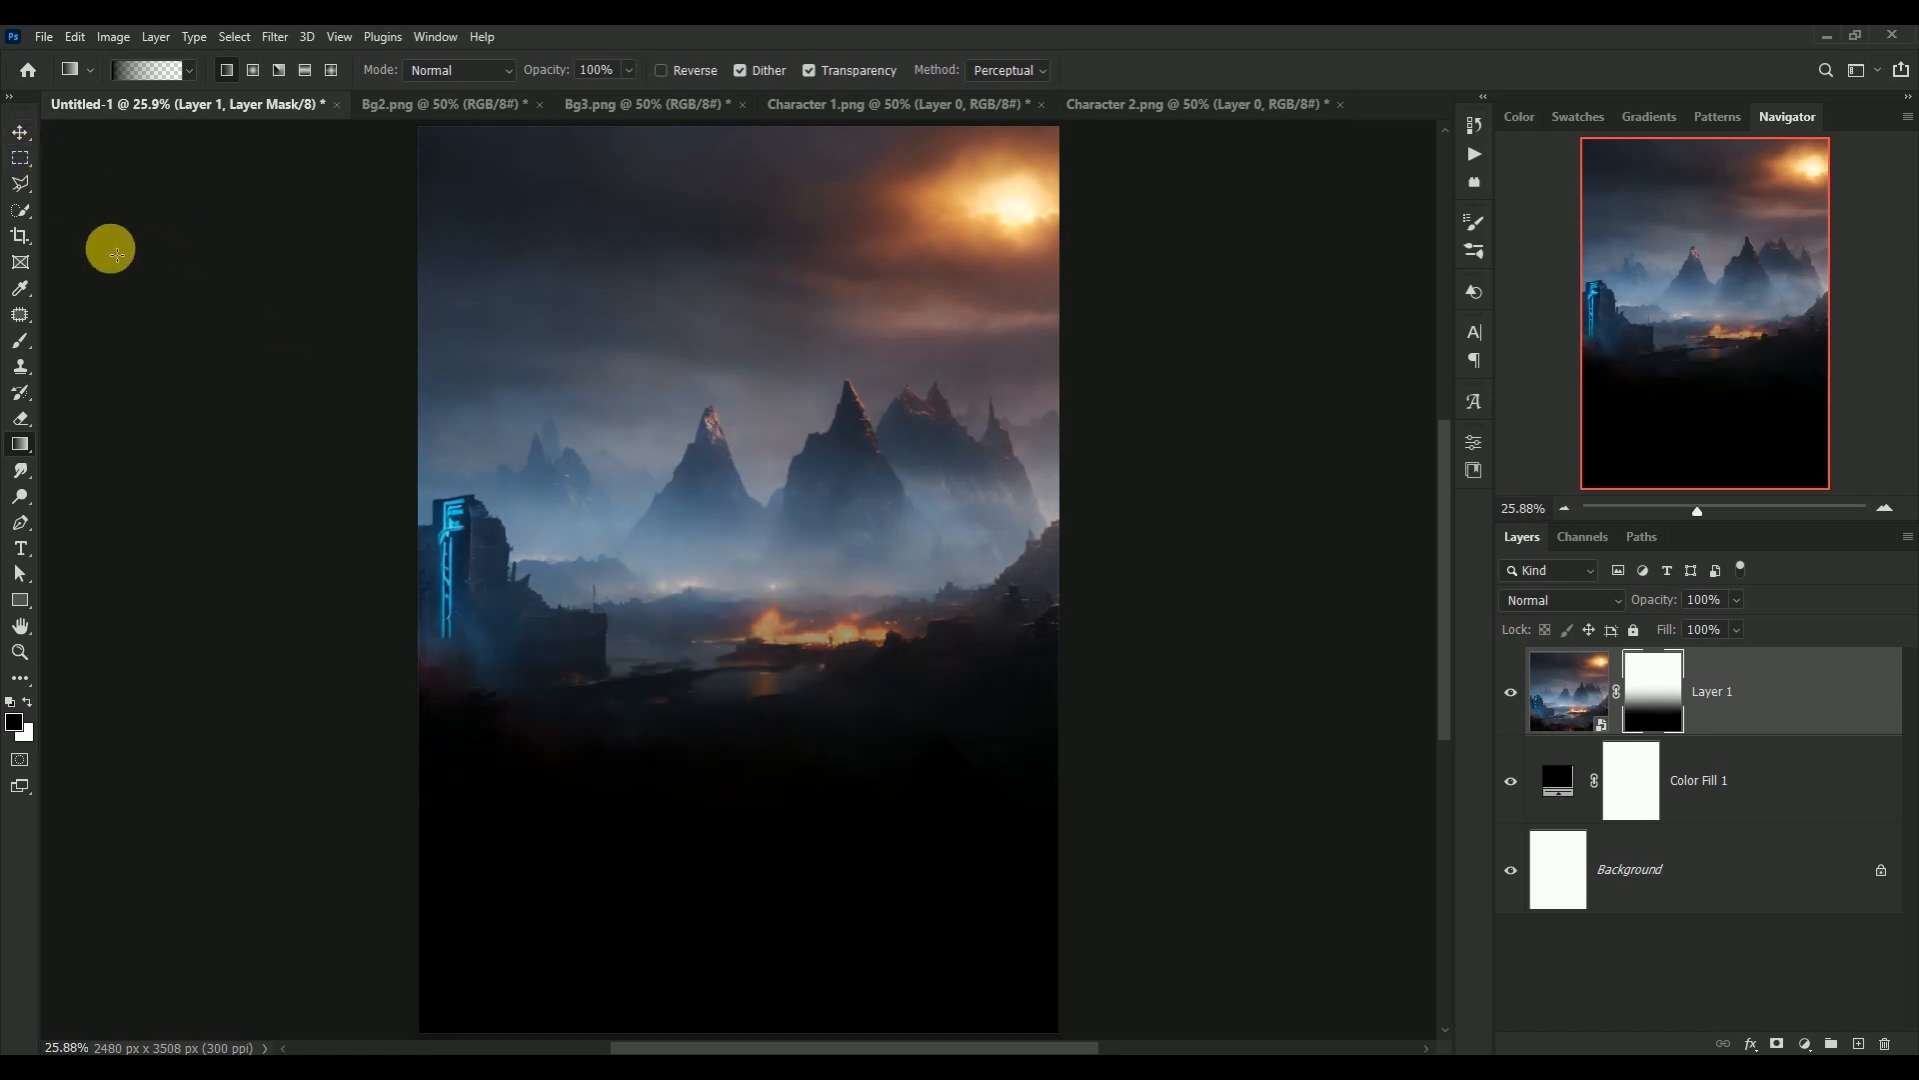
pyautogui.click(20, 133)
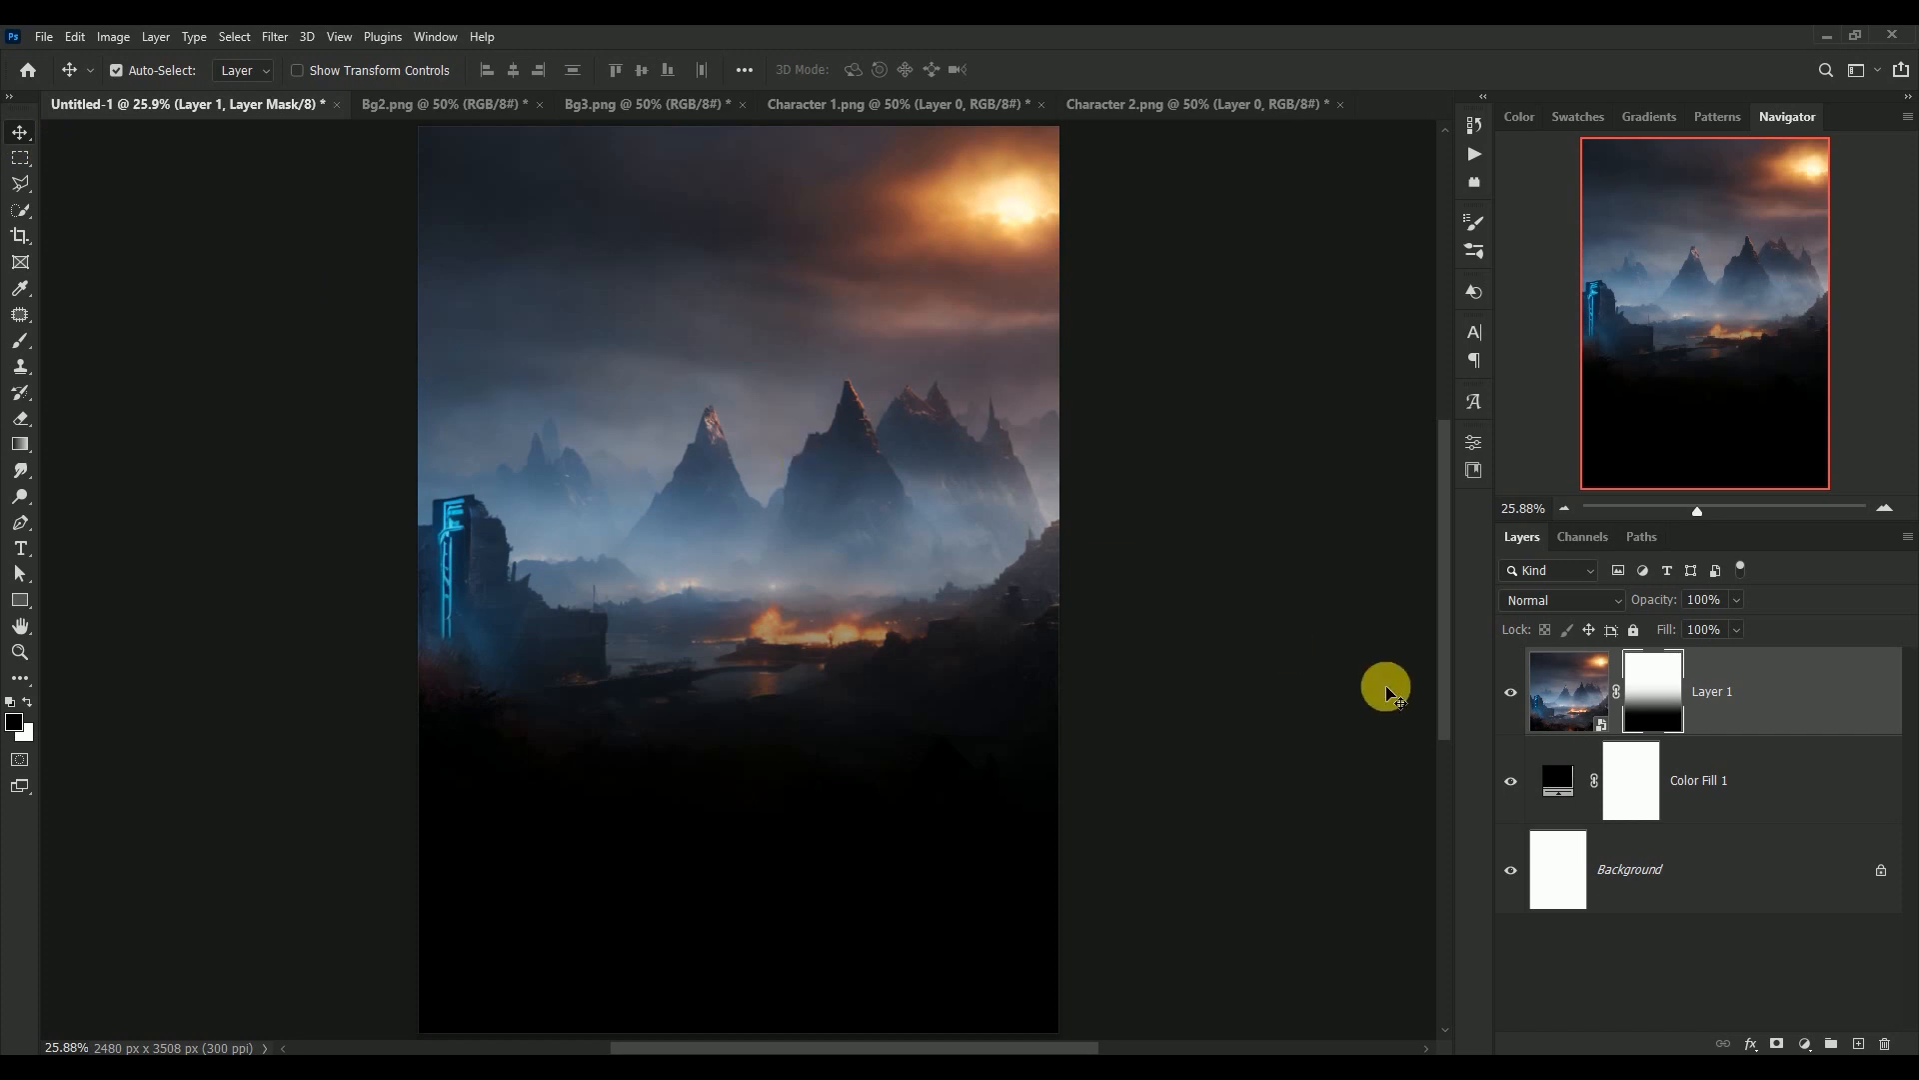
# Add a Color Balance adjustment above Layer 1 and clip it to that layer
pyautogui.click(1561, 698)
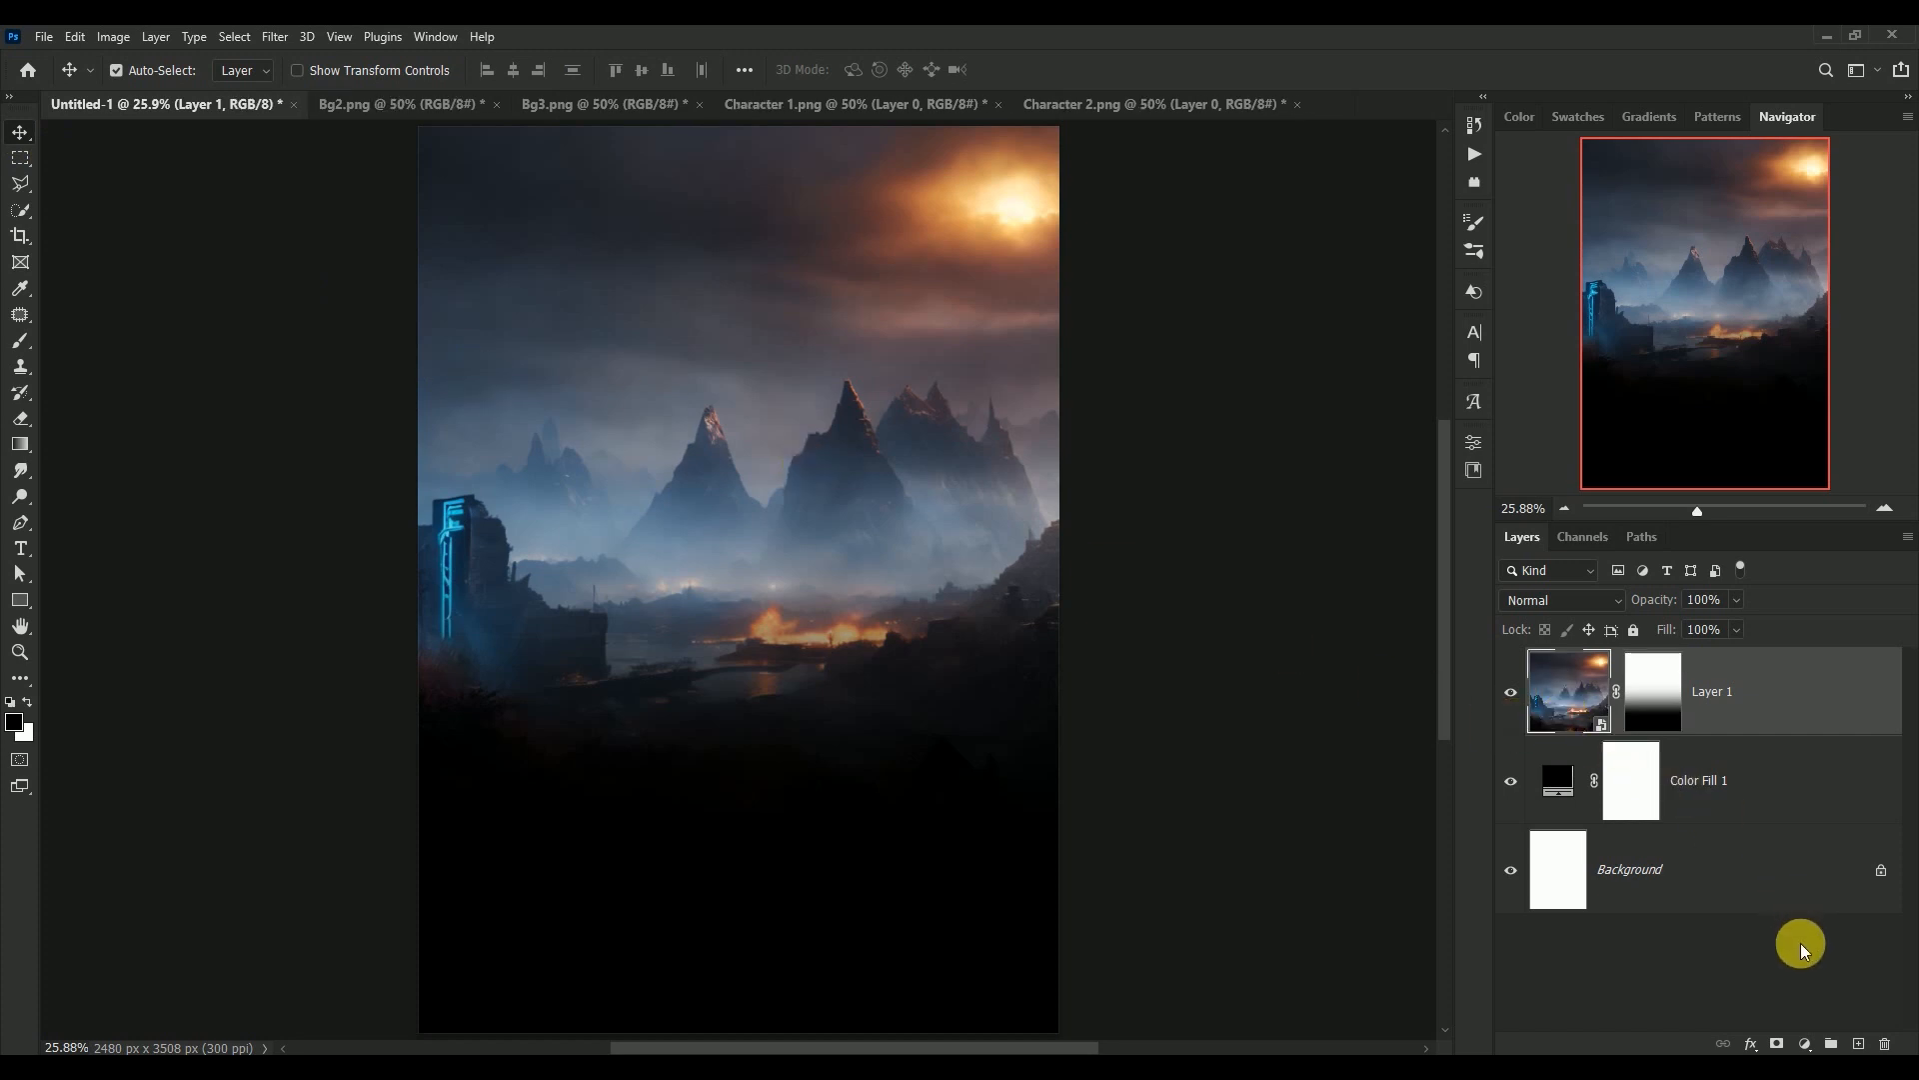
pyautogui.click(1804, 1044)
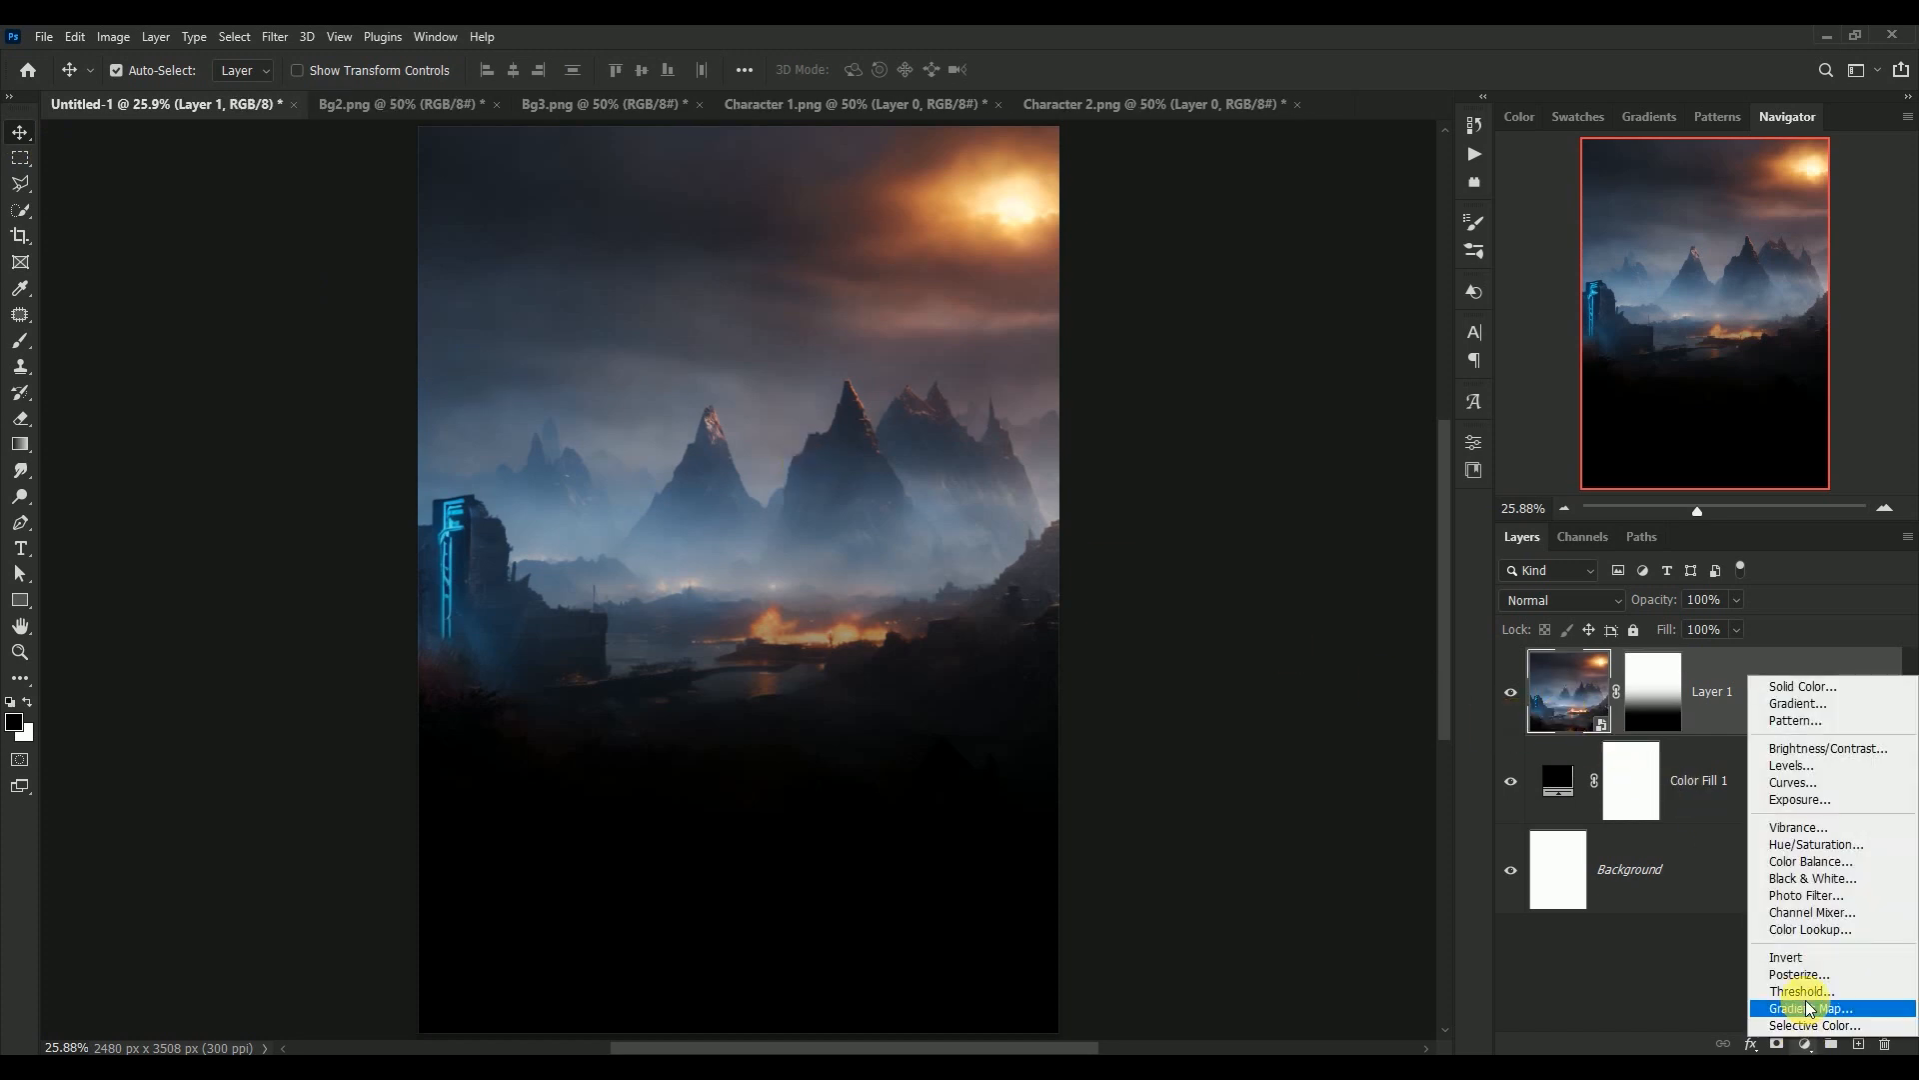
pyautogui.click(1804, 866)
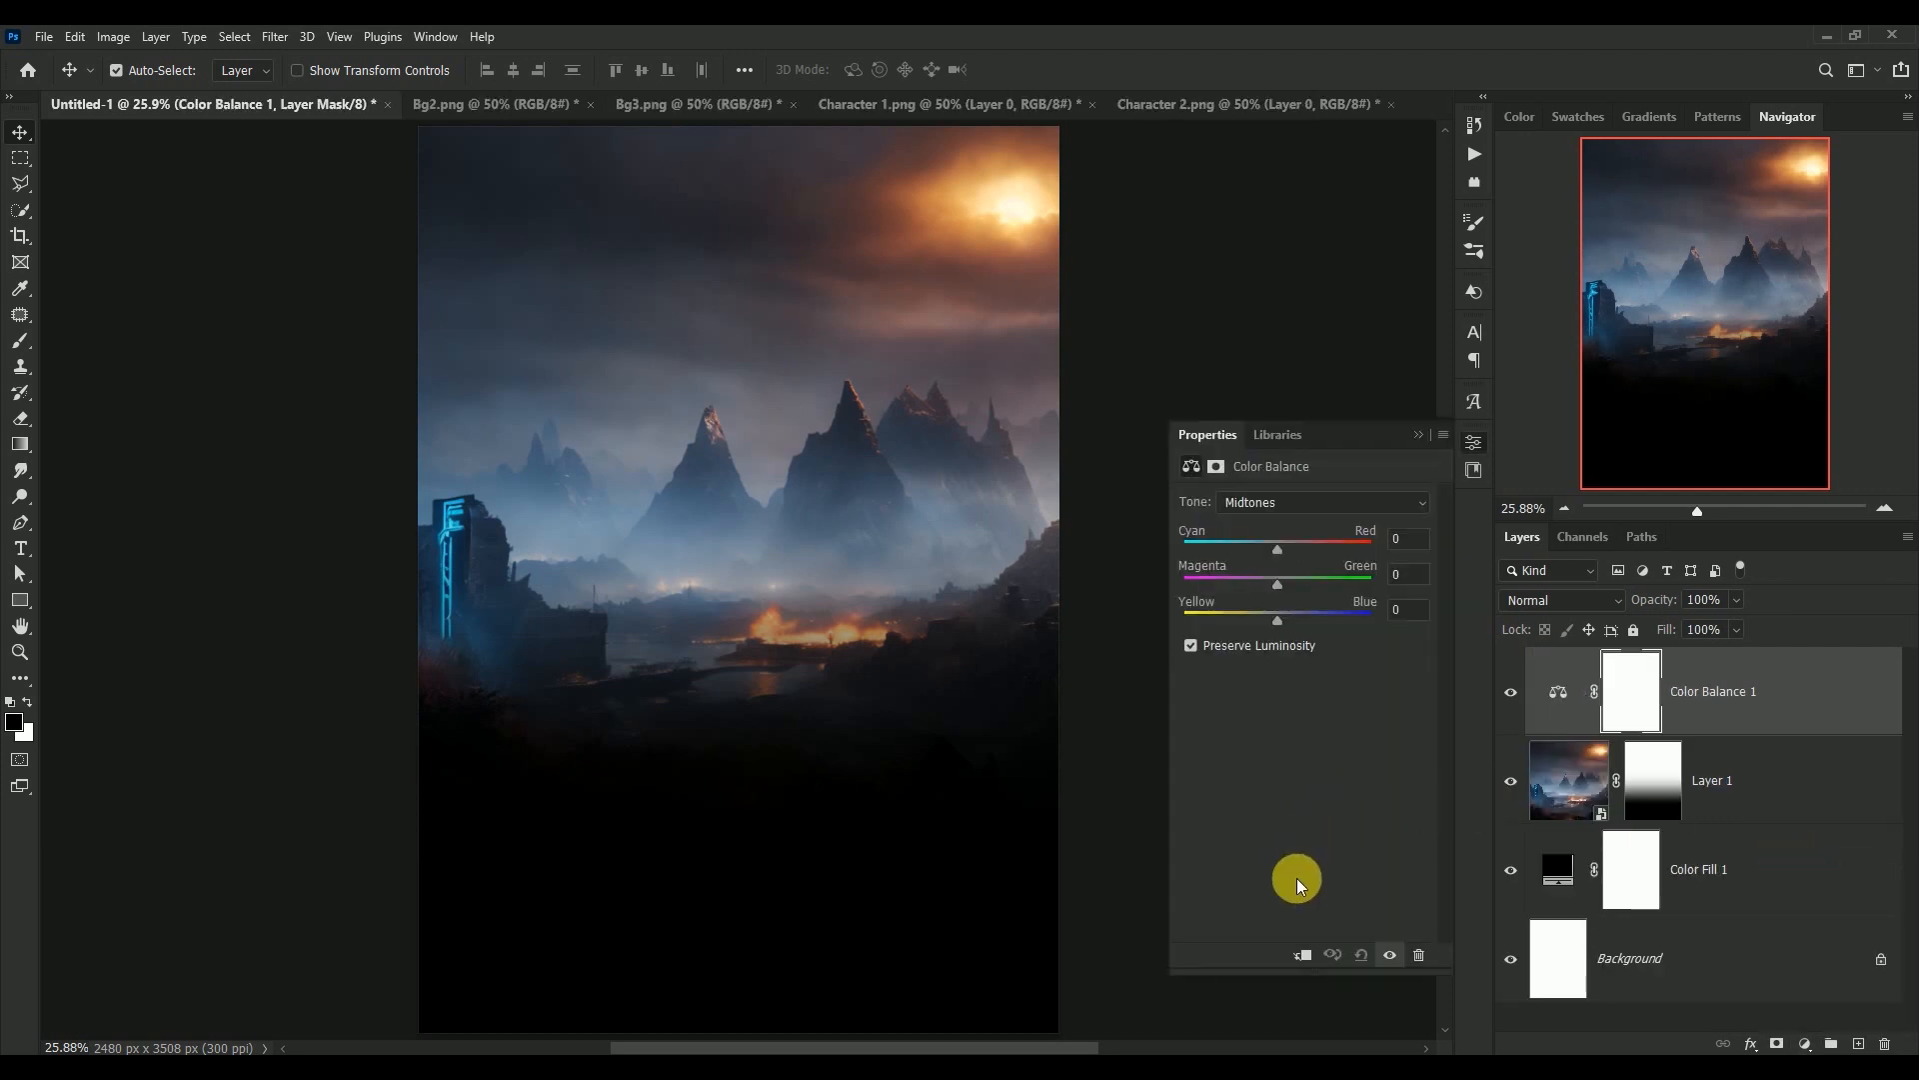
pyautogui.click(1305, 955)
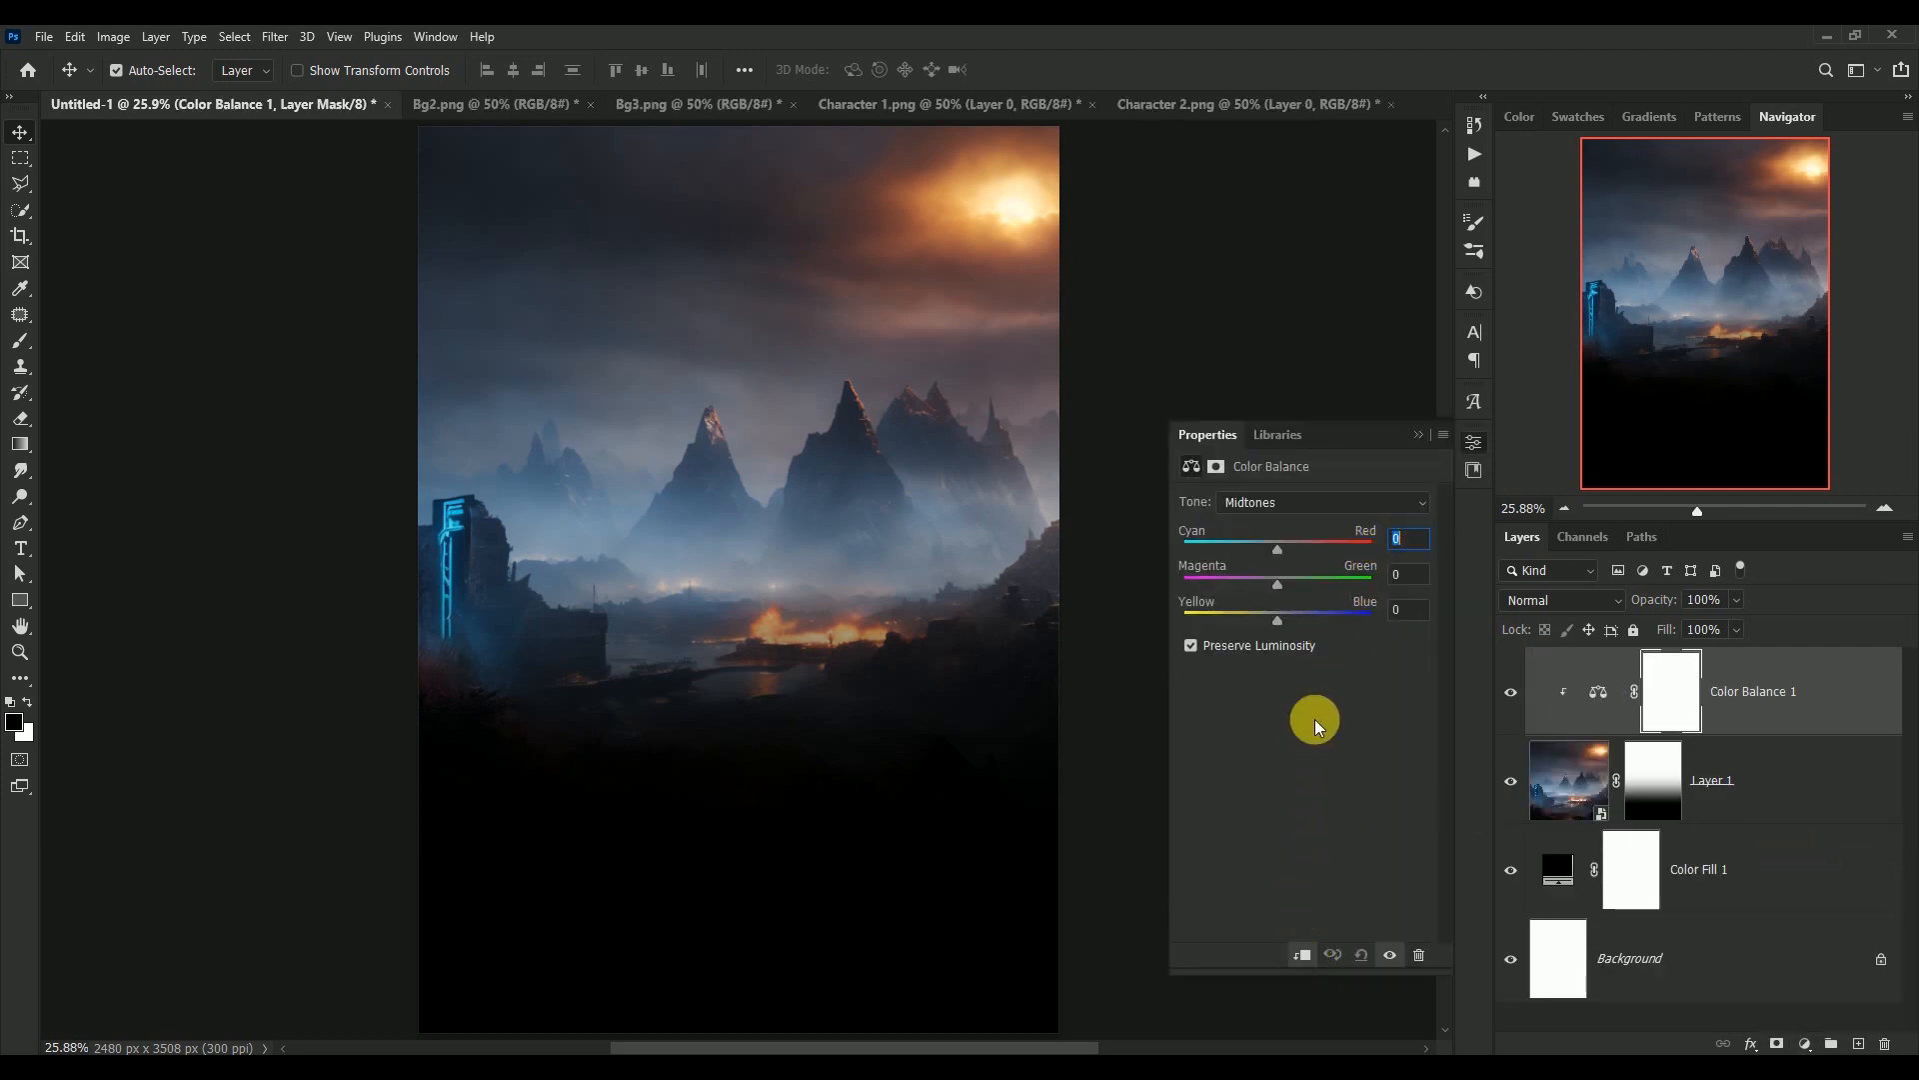
# Set the Color Balance midtones to Cyan-Red +28, Magenta-Green -4 and Yellow-Blue -4
pyautogui.write('+28')
pyautogui.press('Tab')
pyautogui.write('-4')
pyautogui.press('Tab')
pyautogui.write('-4')
# Set the Color Balance shadows to Cyan-Red -10, Magenta-Green +5 and Yellow-Blue +7
pyautogui.click(1318, 500)
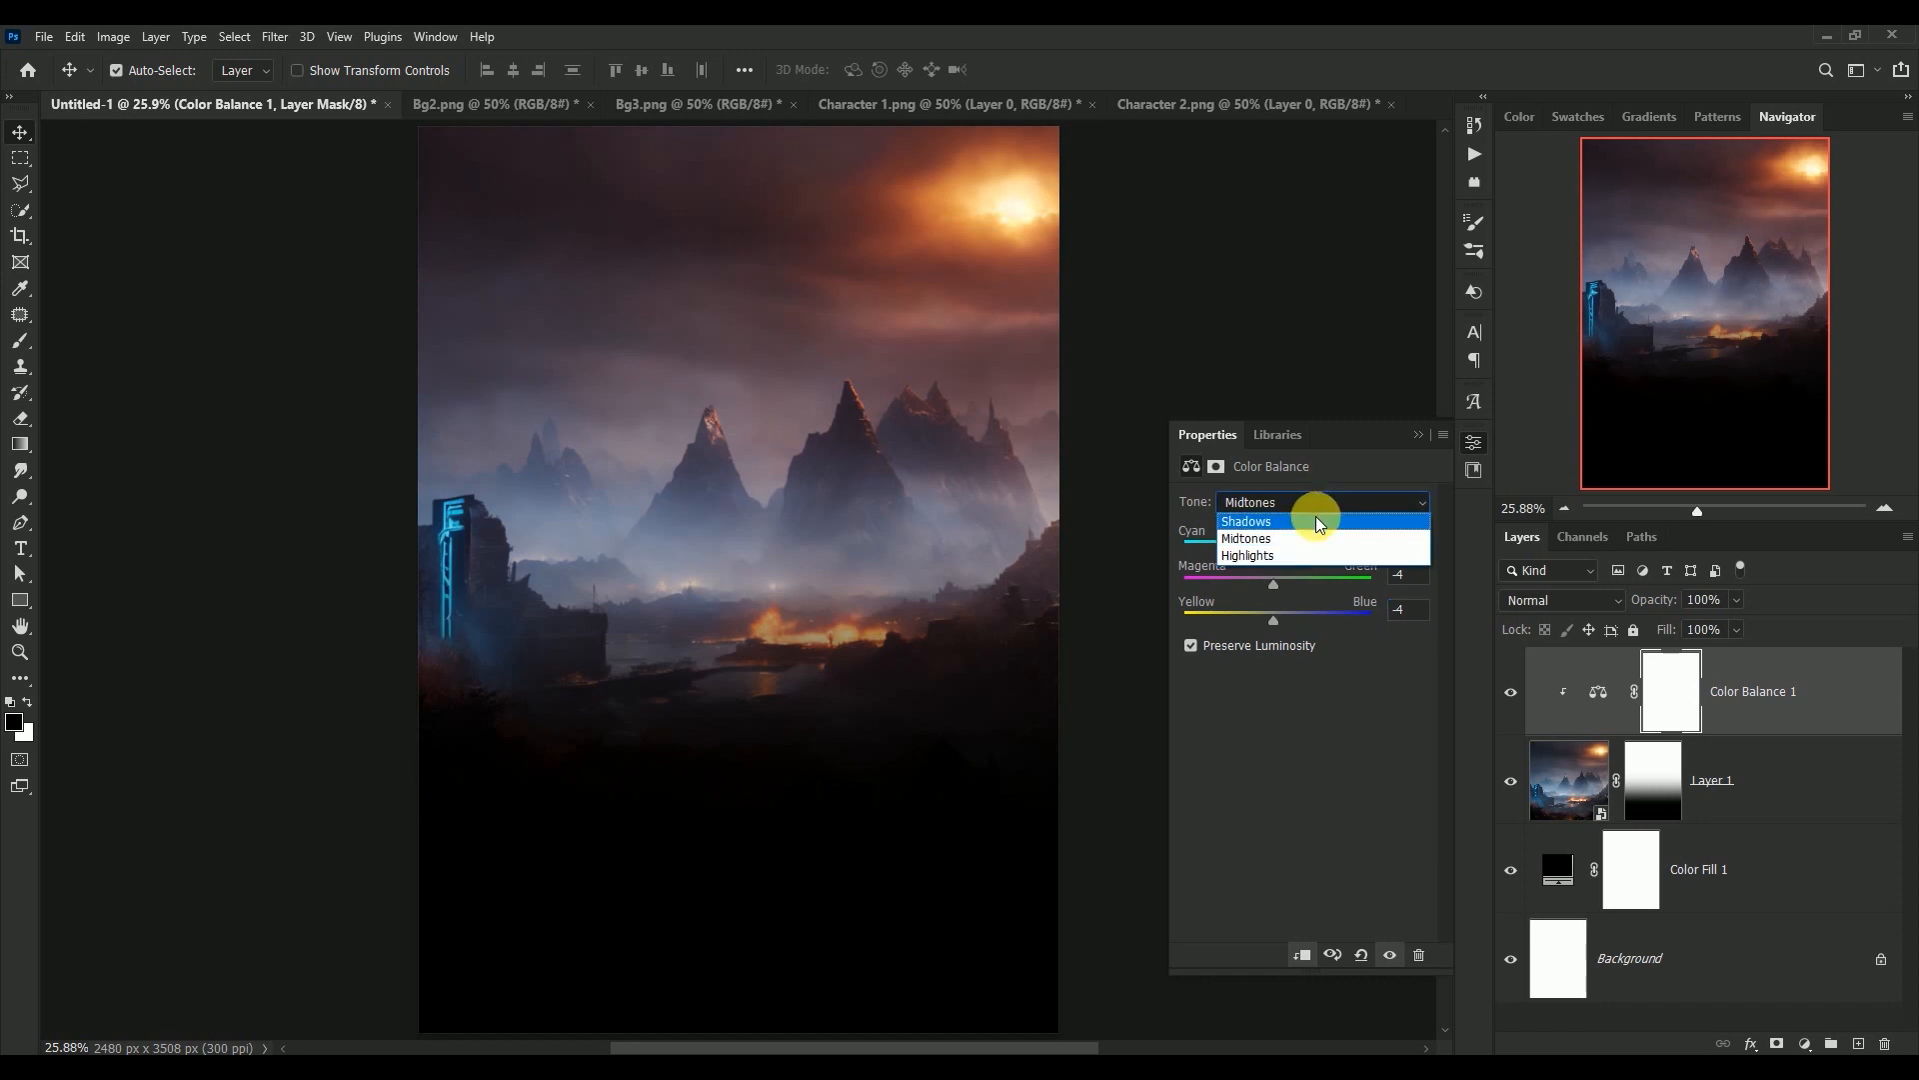
pyautogui.click(1316, 515)
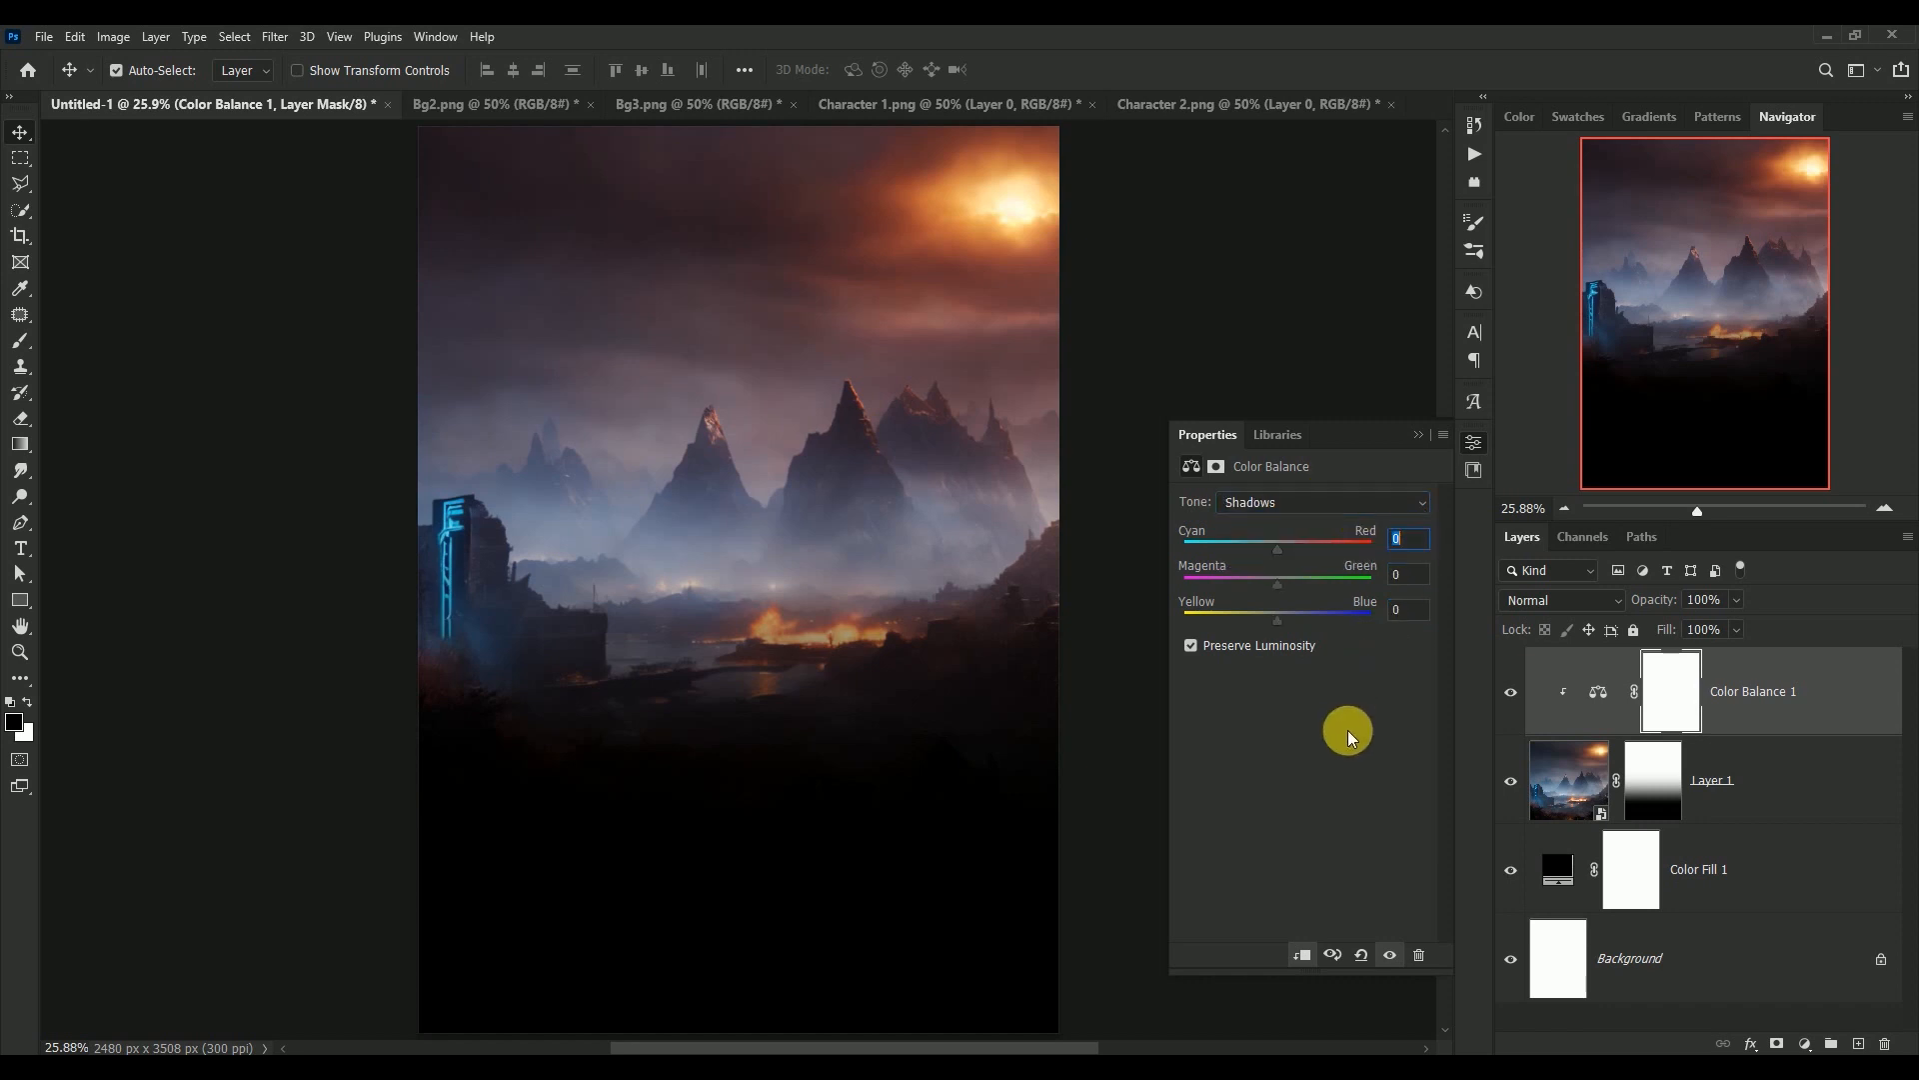
pyautogui.write('-10')
pyautogui.press('Tab')
pyautogui.write('+5')
pyautogui.press('Tab')
pyautogui.write('+7')
# Set the Color Balance highlights to Cyan-Red -16, Magenta-Green -10 and Yellow-Blue -27, and compare the image with and without the adjustment
pyautogui.click(1346, 499)
pyautogui.click(1336, 552)
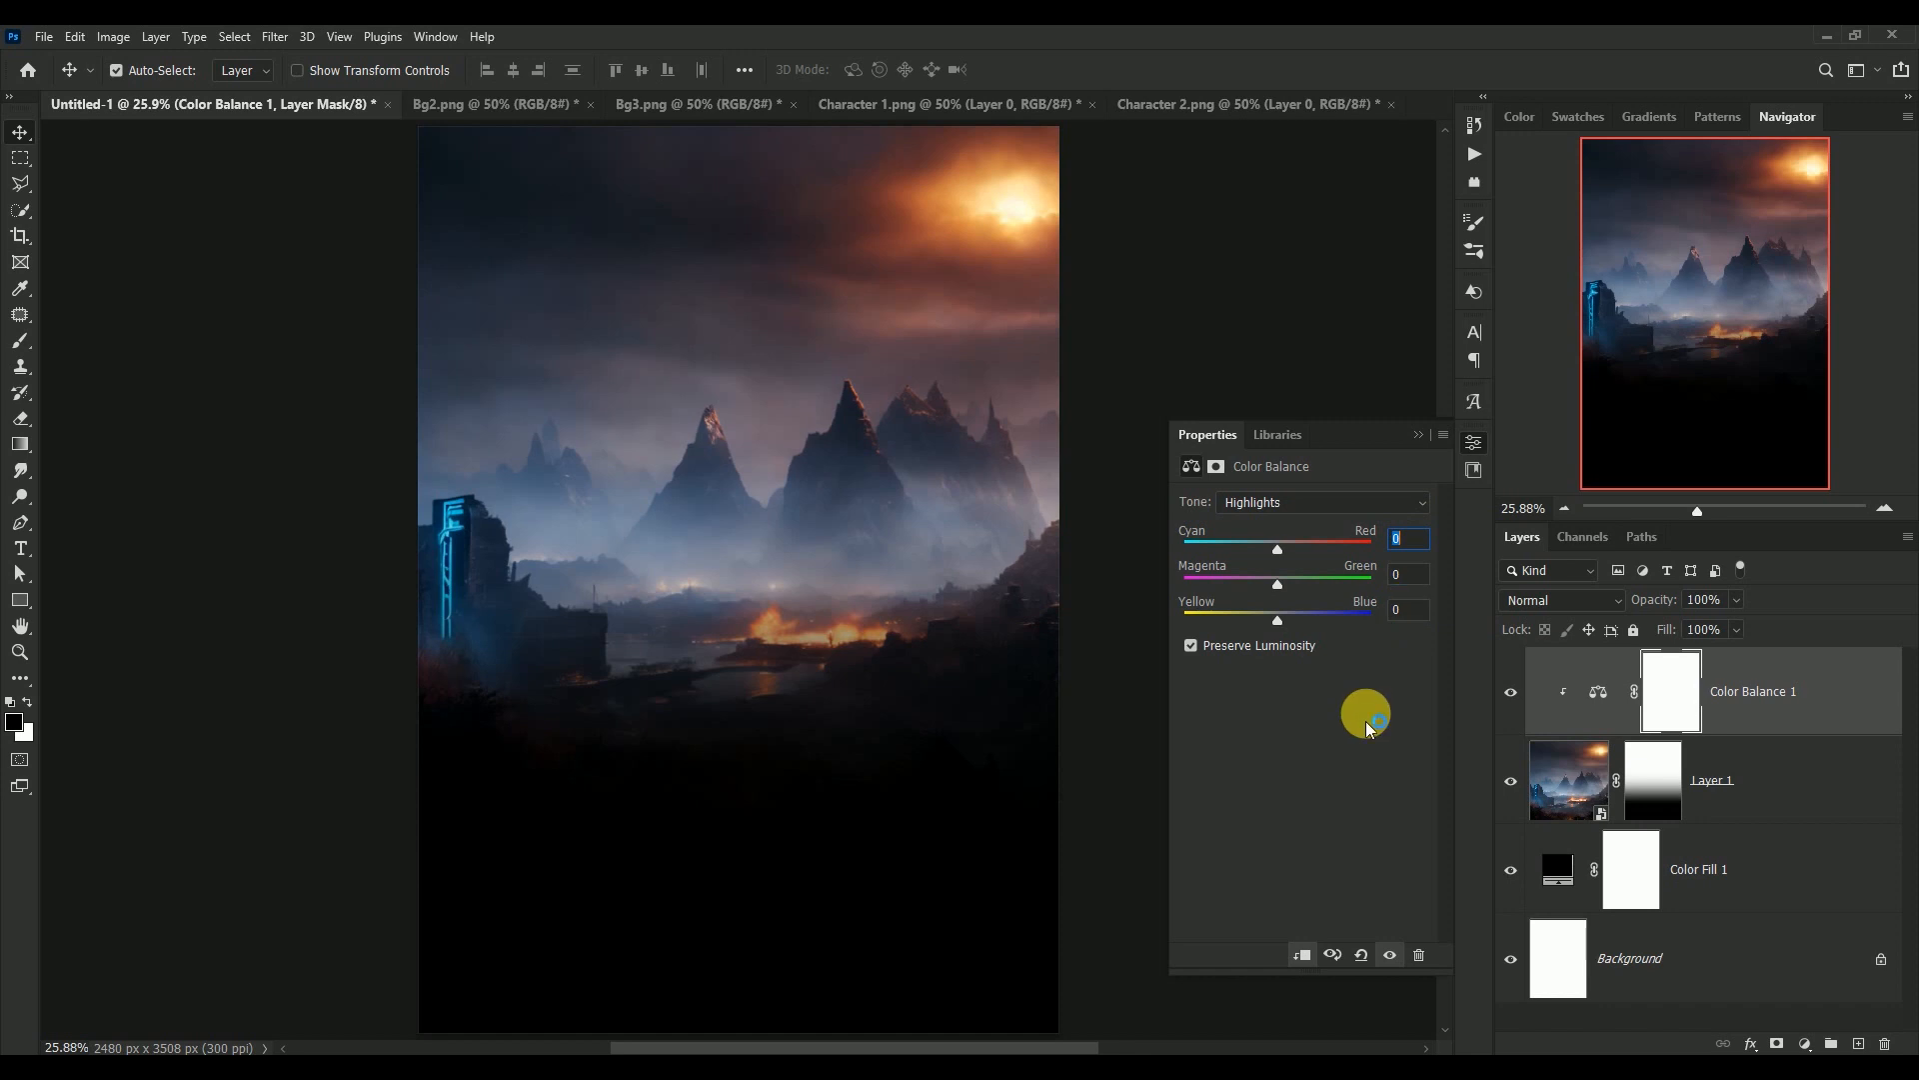
pyautogui.write('-16')
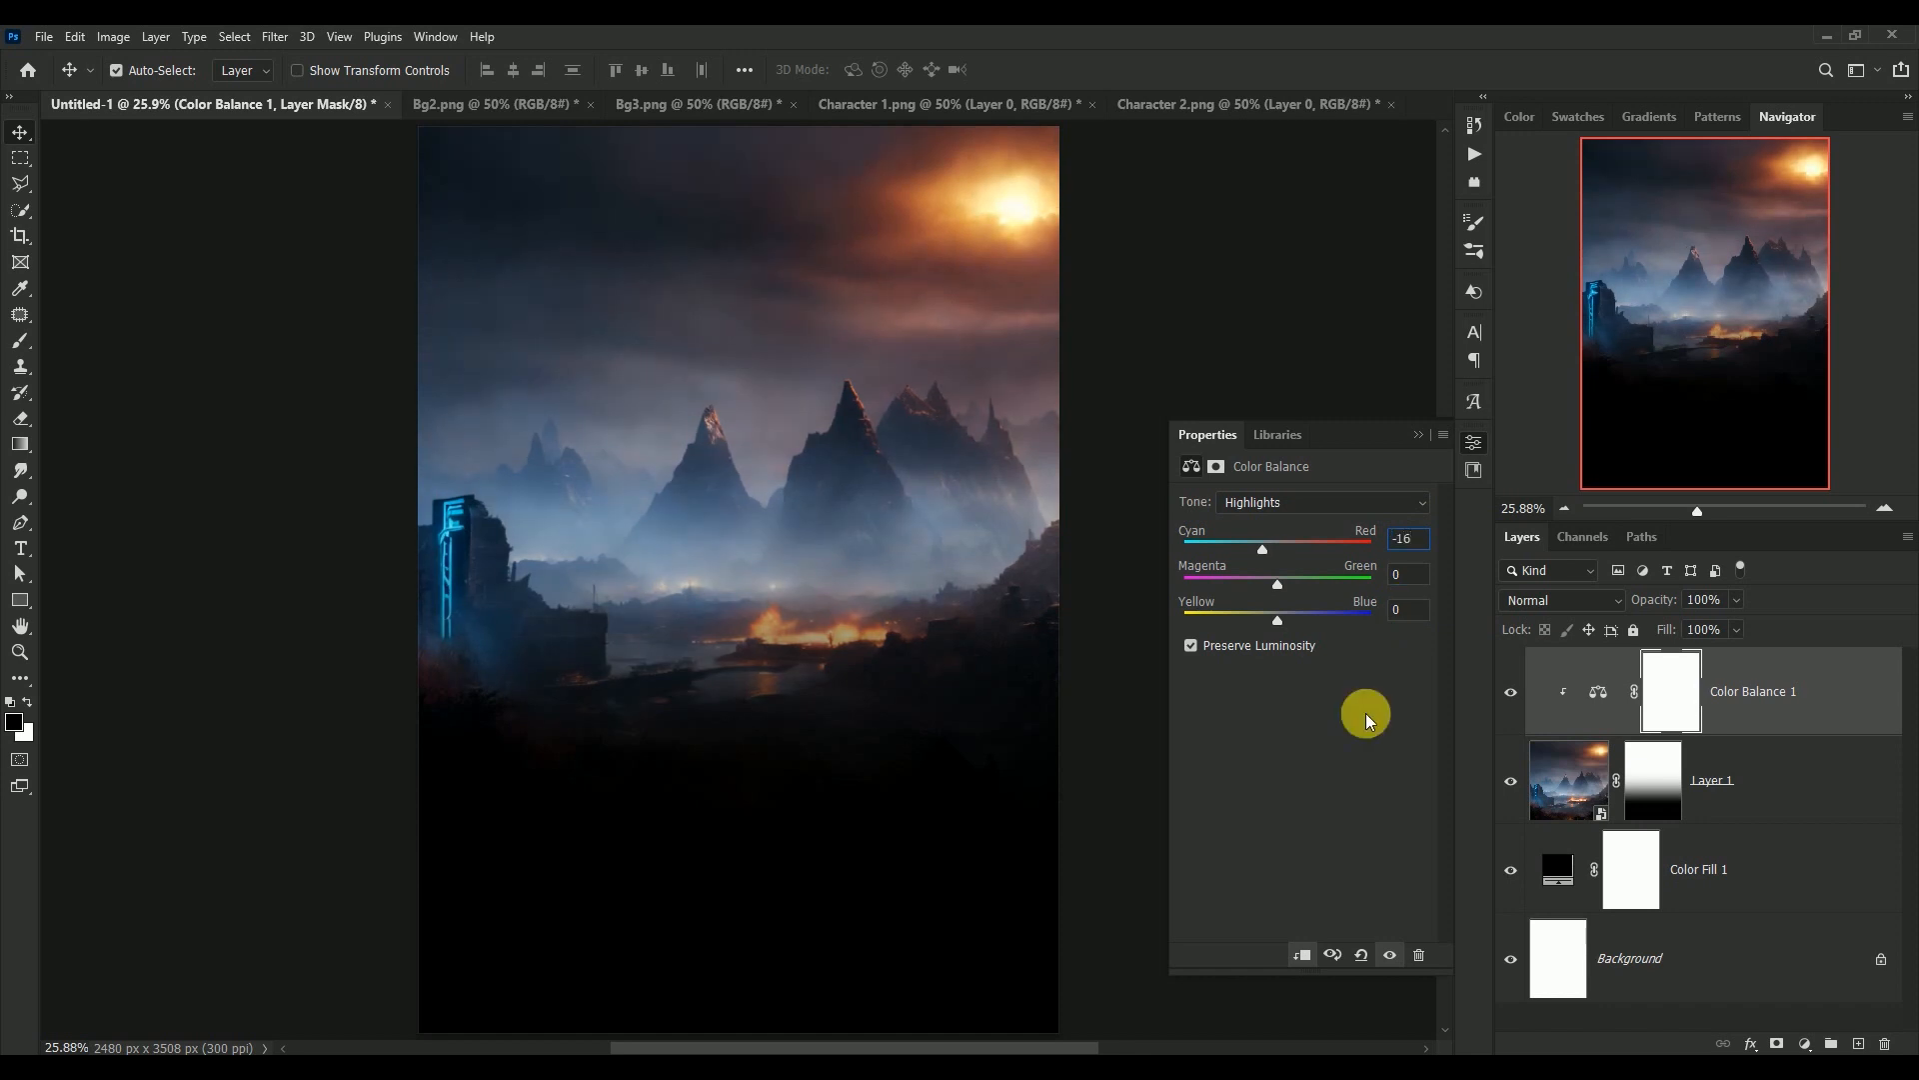
pyautogui.press('Tab')
pyautogui.write('-10')
pyautogui.press('Tab')
pyautogui.write('-27')
pyautogui.click(1418, 434)
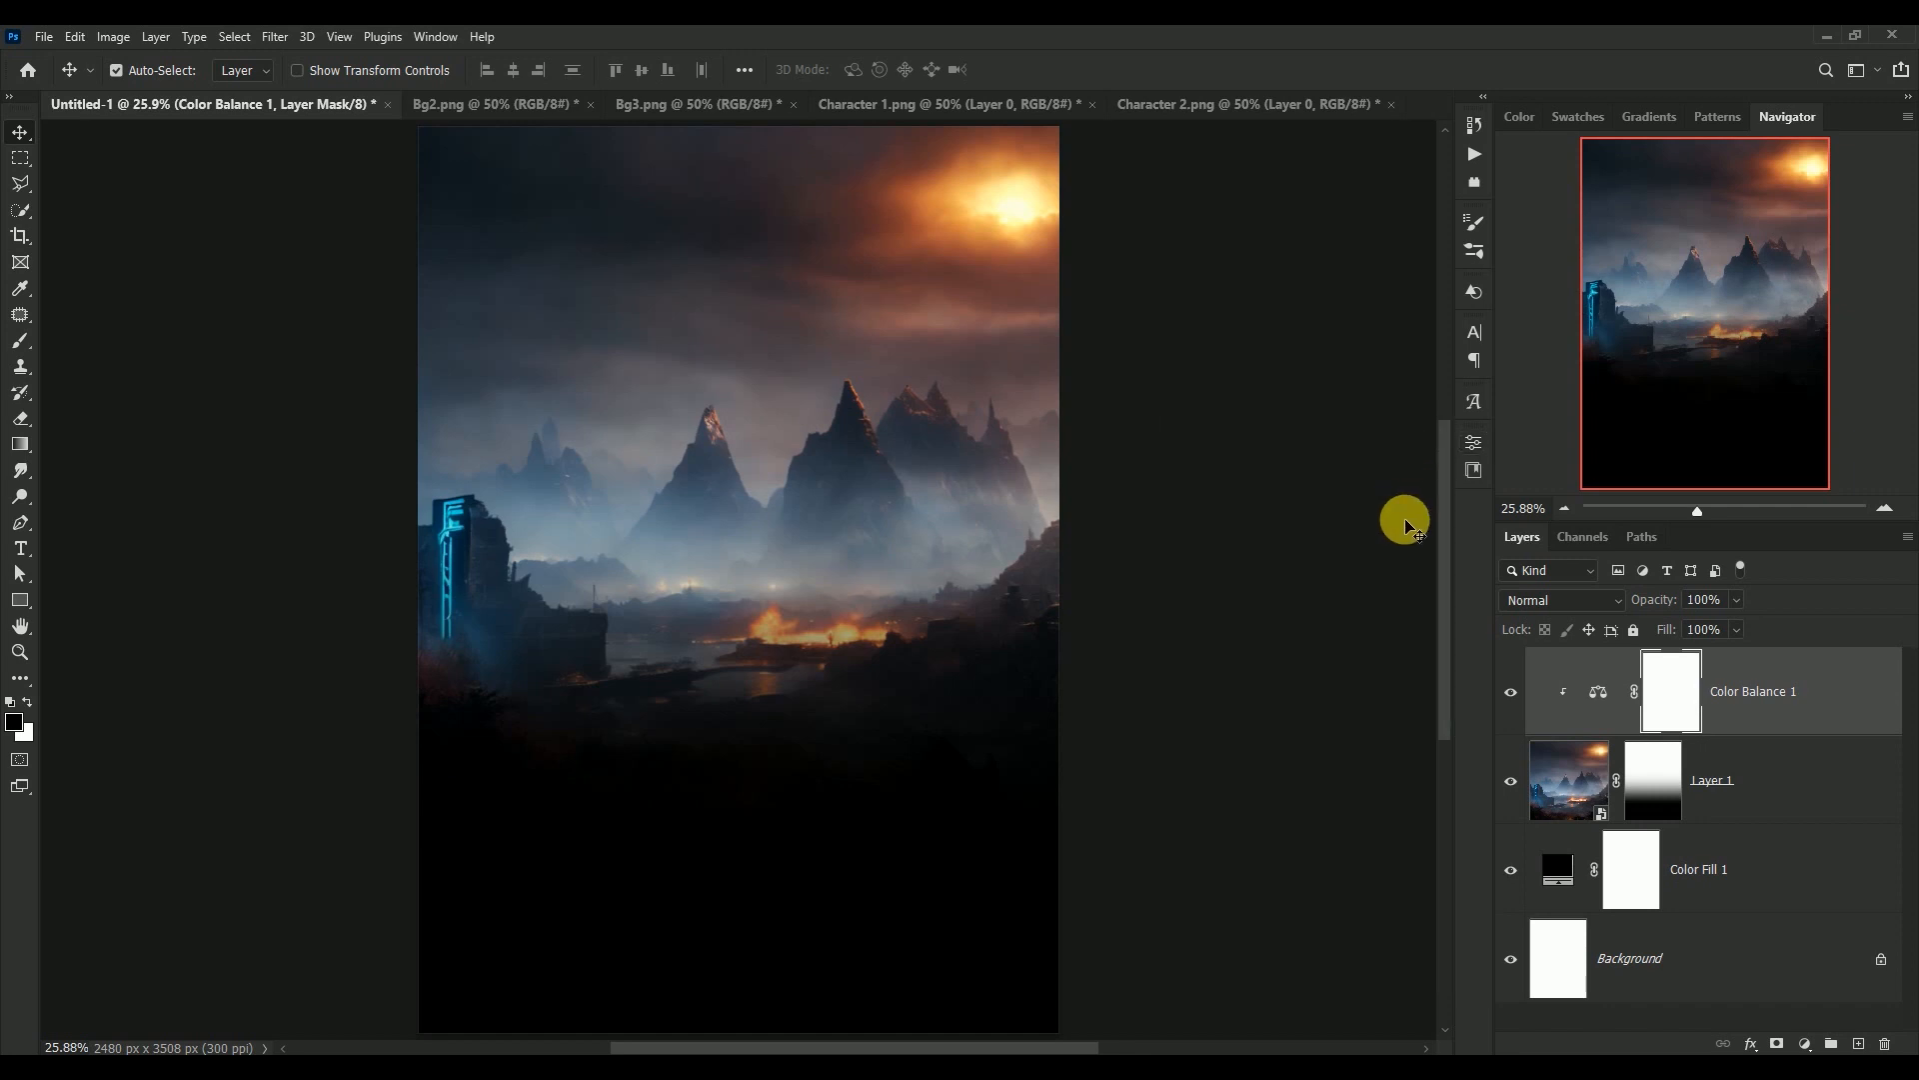
pyautogui.click(1510, 693)
pyautogui.click(1510, 693)
# Copy the Bg2.png image into the Untitled-1 document as a new layer over the lower part of the canvas
pyautogui.hotkey('ctrl', '-')
pyautogui.hotkey('ctrl', '-')
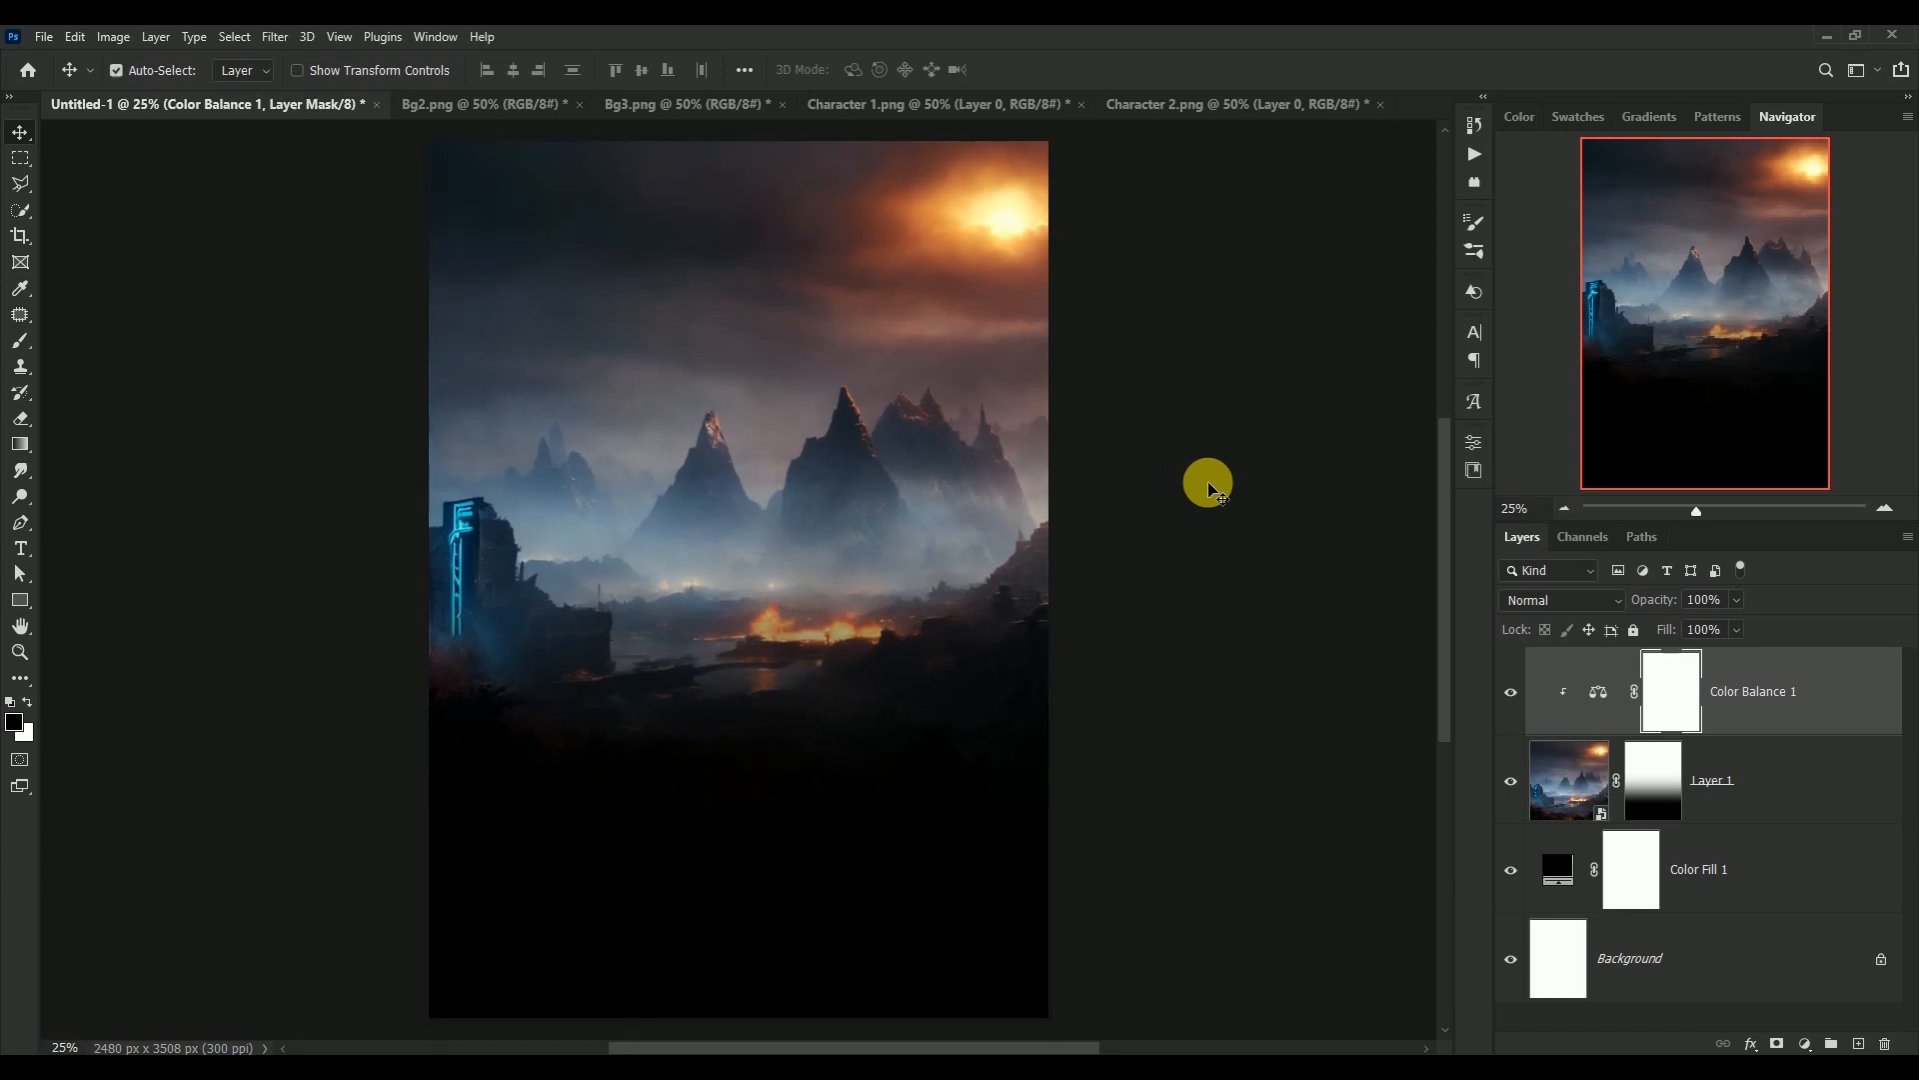
pyautogui.hotkey('ctrl', '+')
pyautogui.moveTo(856, 481); pyautogui.dragTo(925, 489)
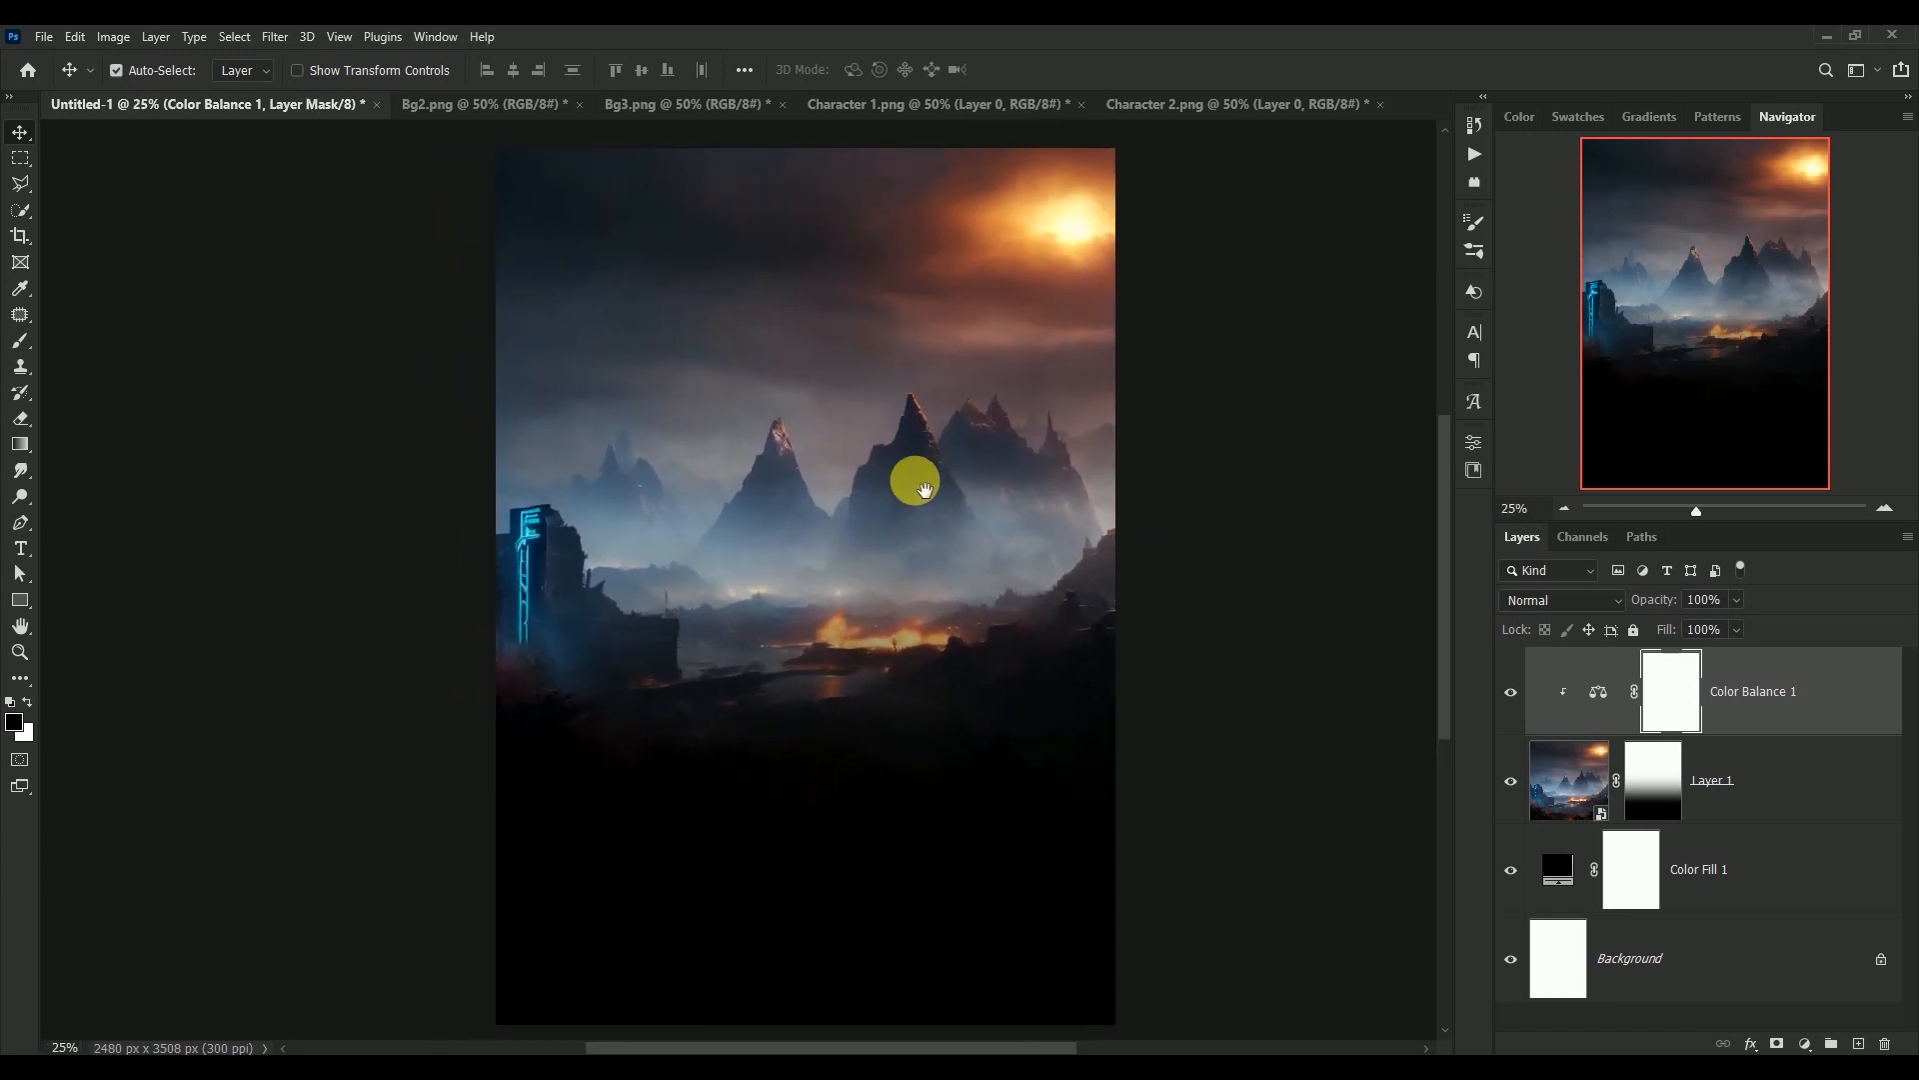
pyautogui.click(488, 110)
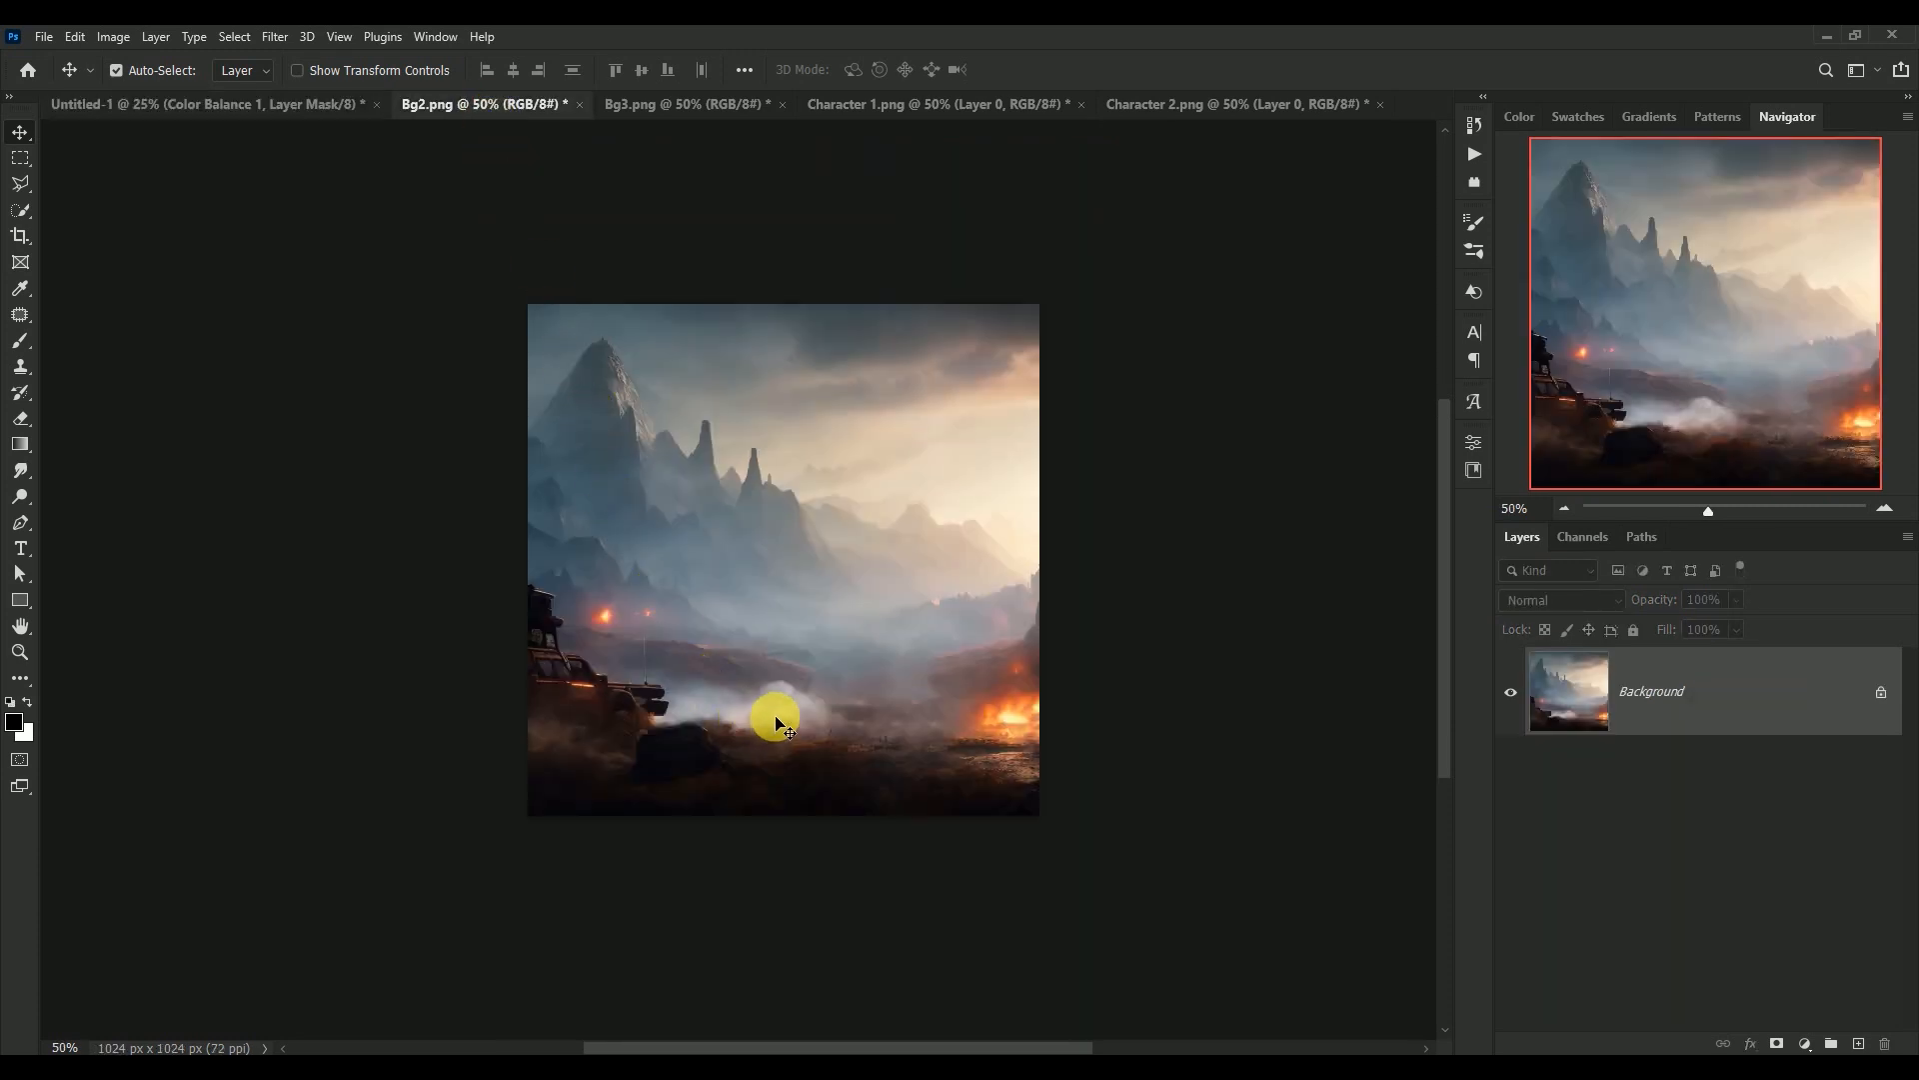
pyautogui.moveTo(771, 720); pyautogui.dragTo(723, 836)
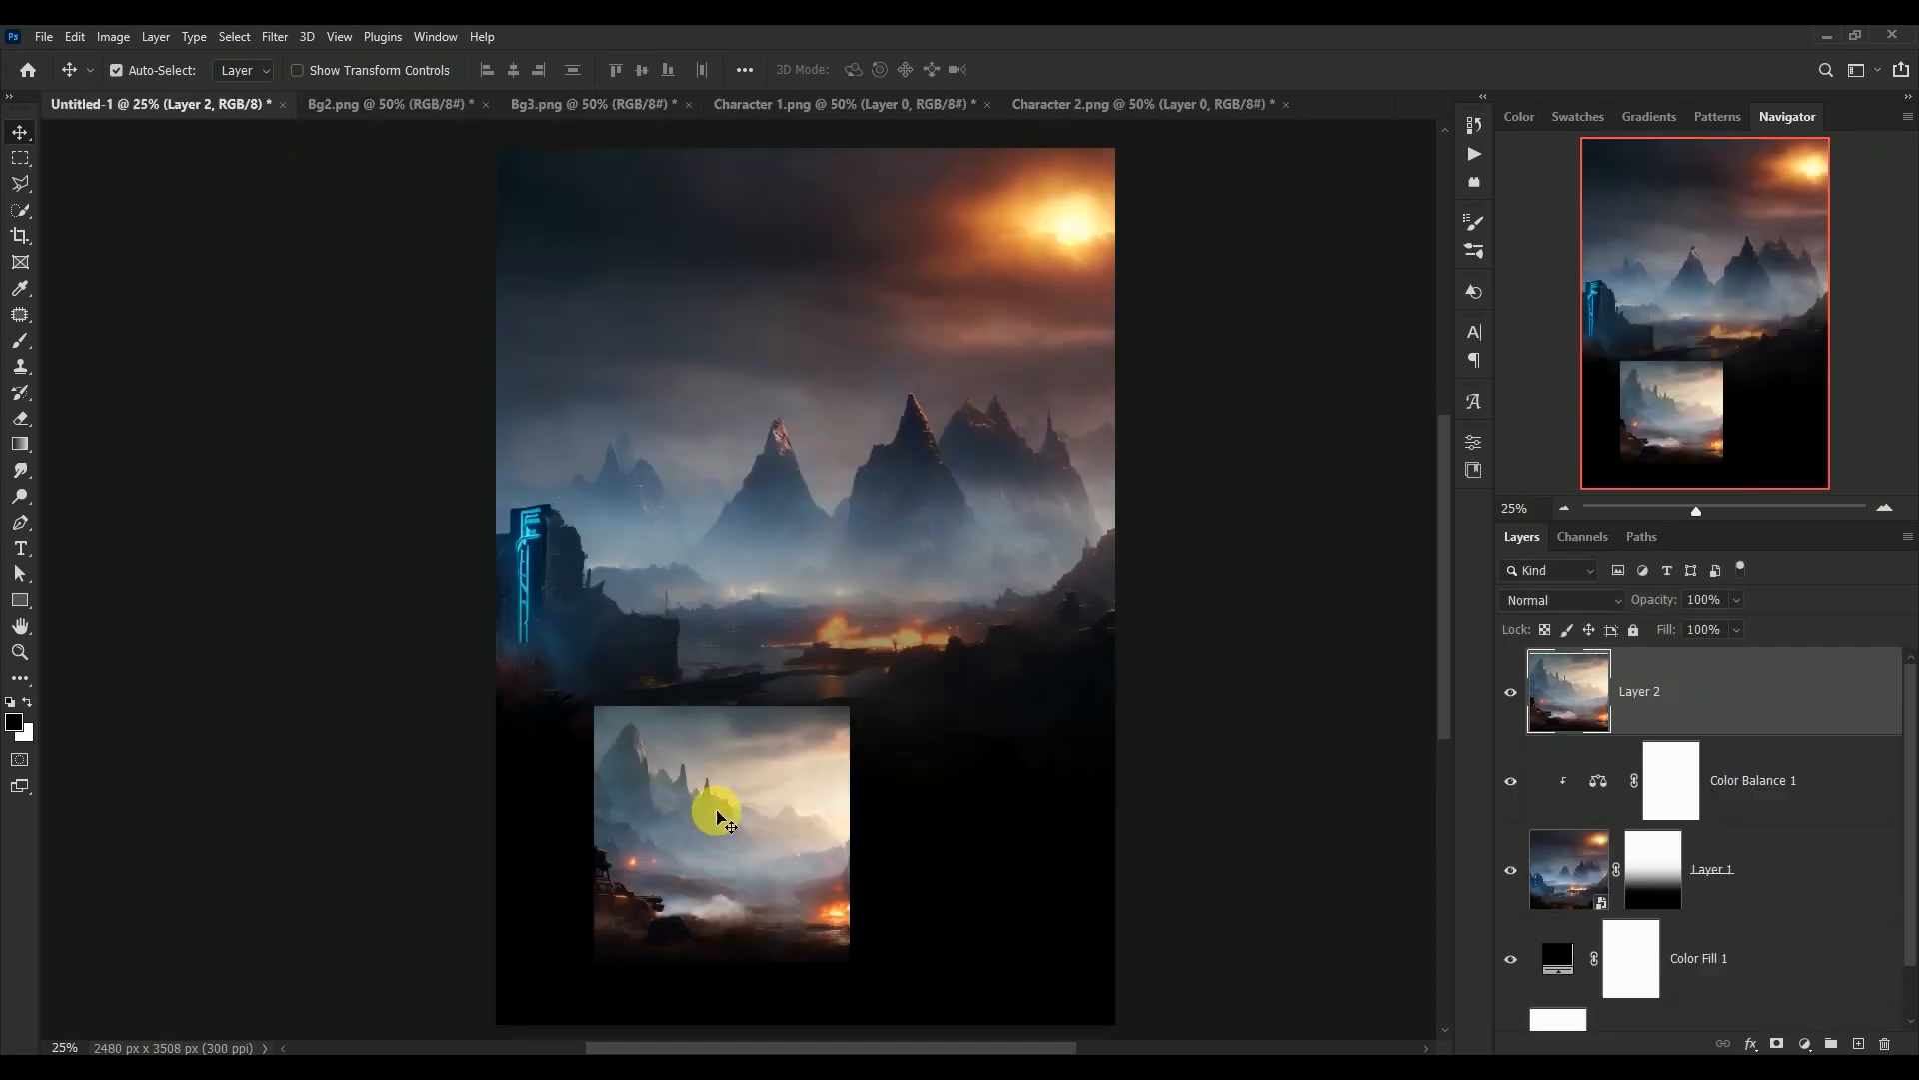
# Close the Bg2.png document without saving its changes
pyautogui.click(386, 110)
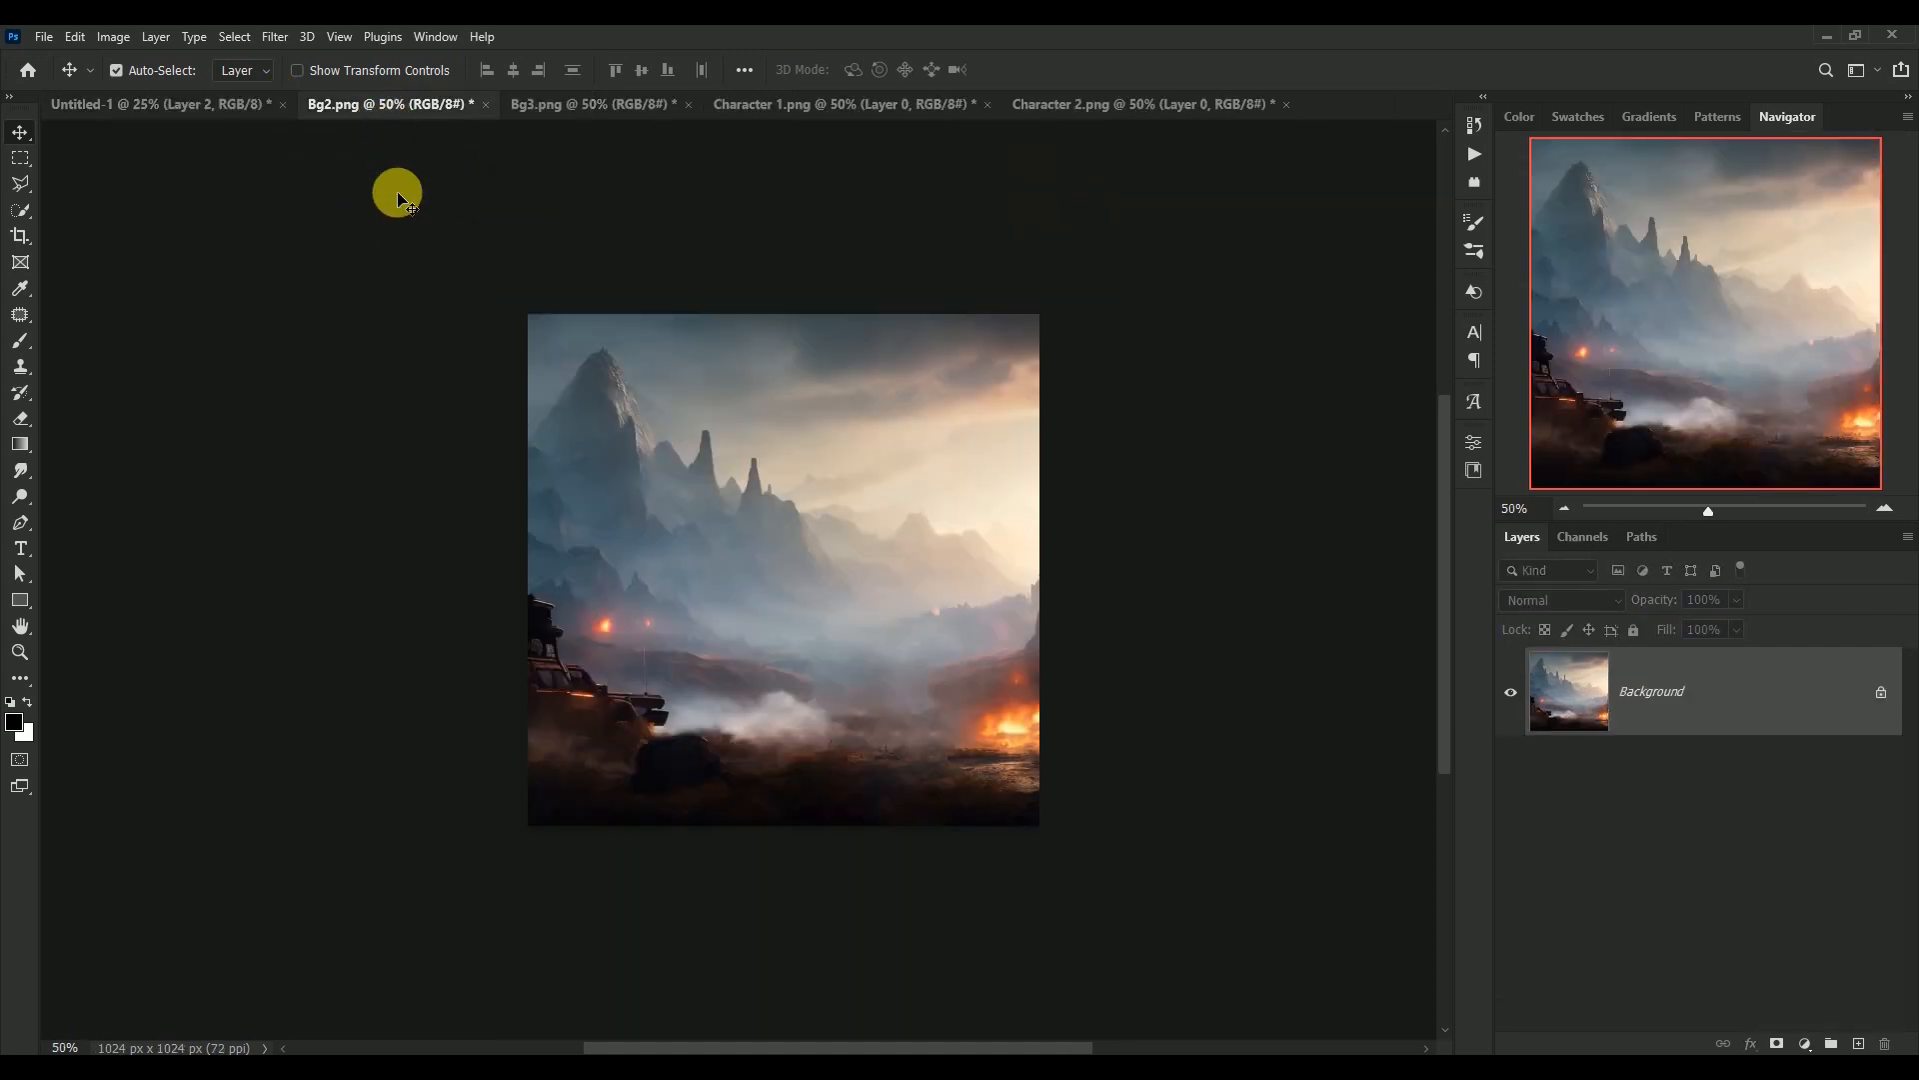
pyautogui.click(486, 104)
pyautogui.click(949, 416)
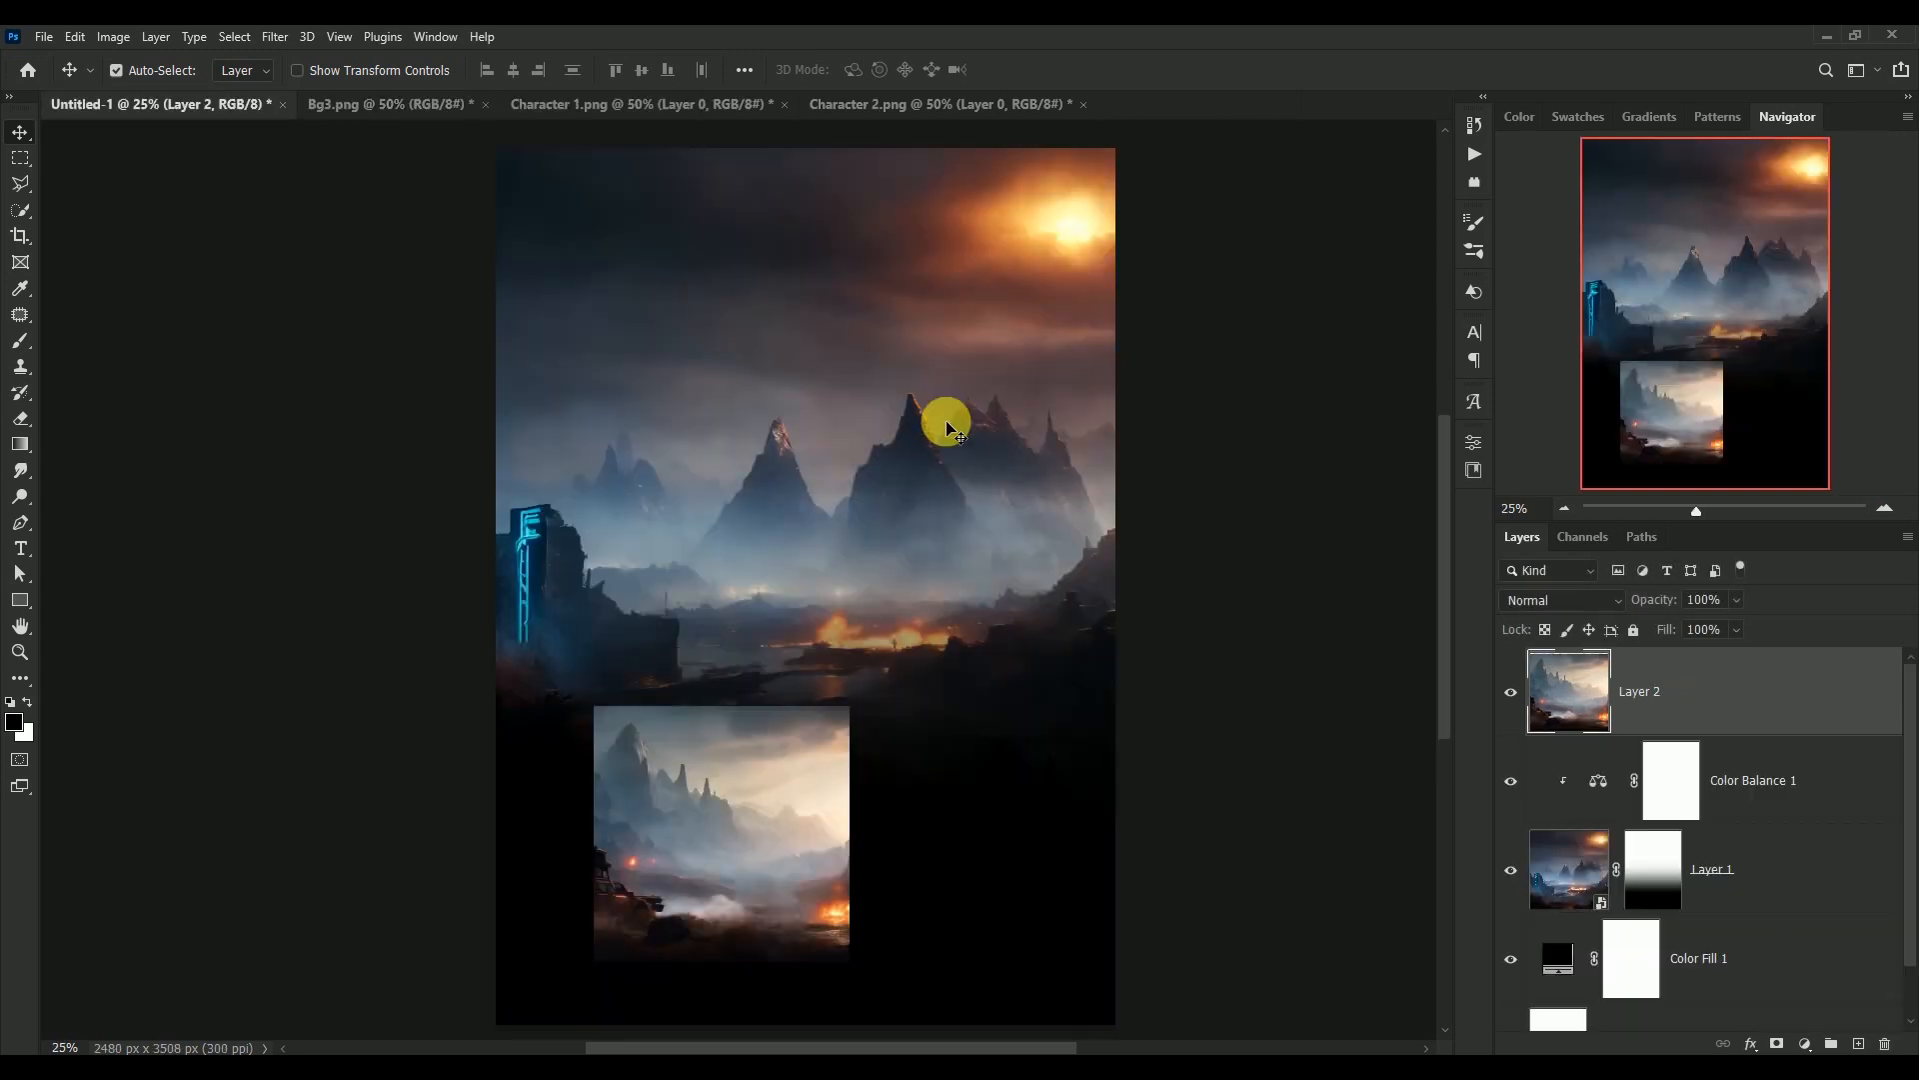
# Convert Layer 2 to a smart object and scale it to about 184% in the lower-left corner of the canvas
pyautogui.rightClick(1735, 685)
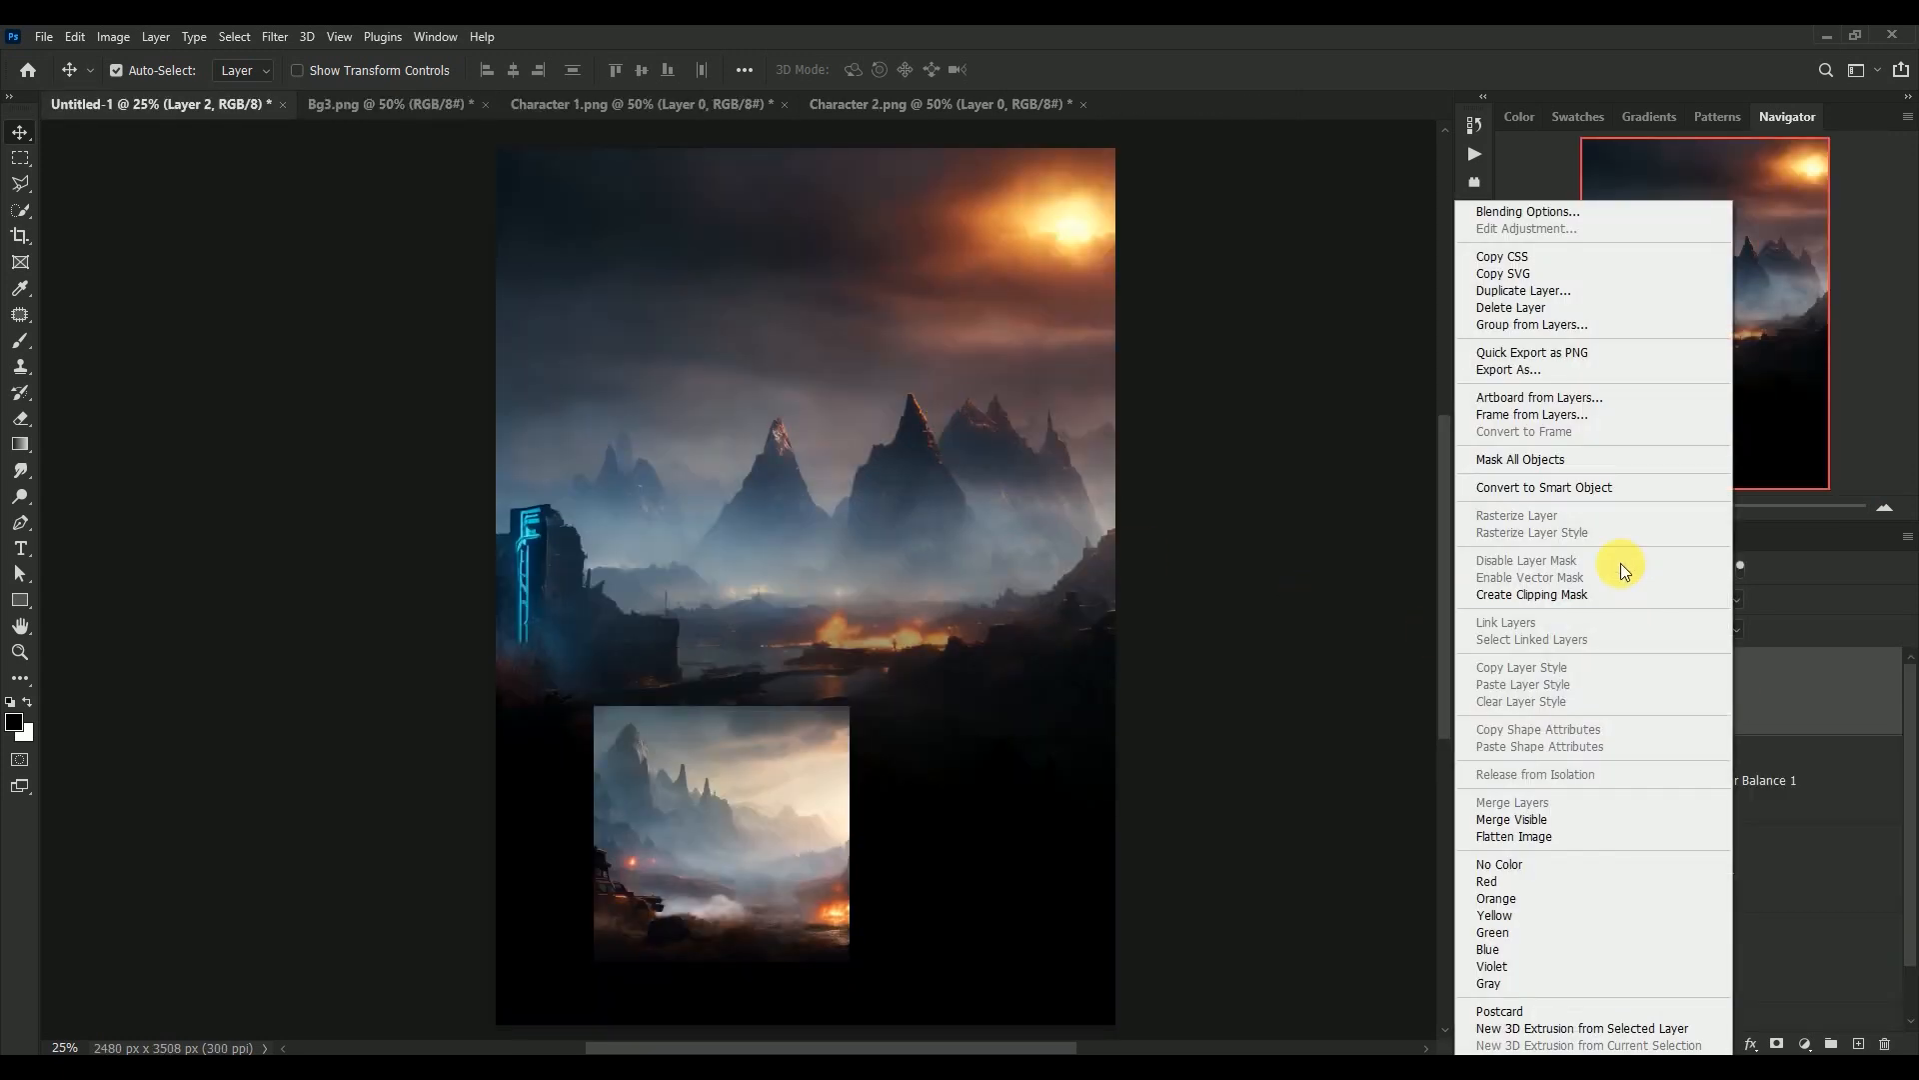
pyautogui.click(1600, 487)
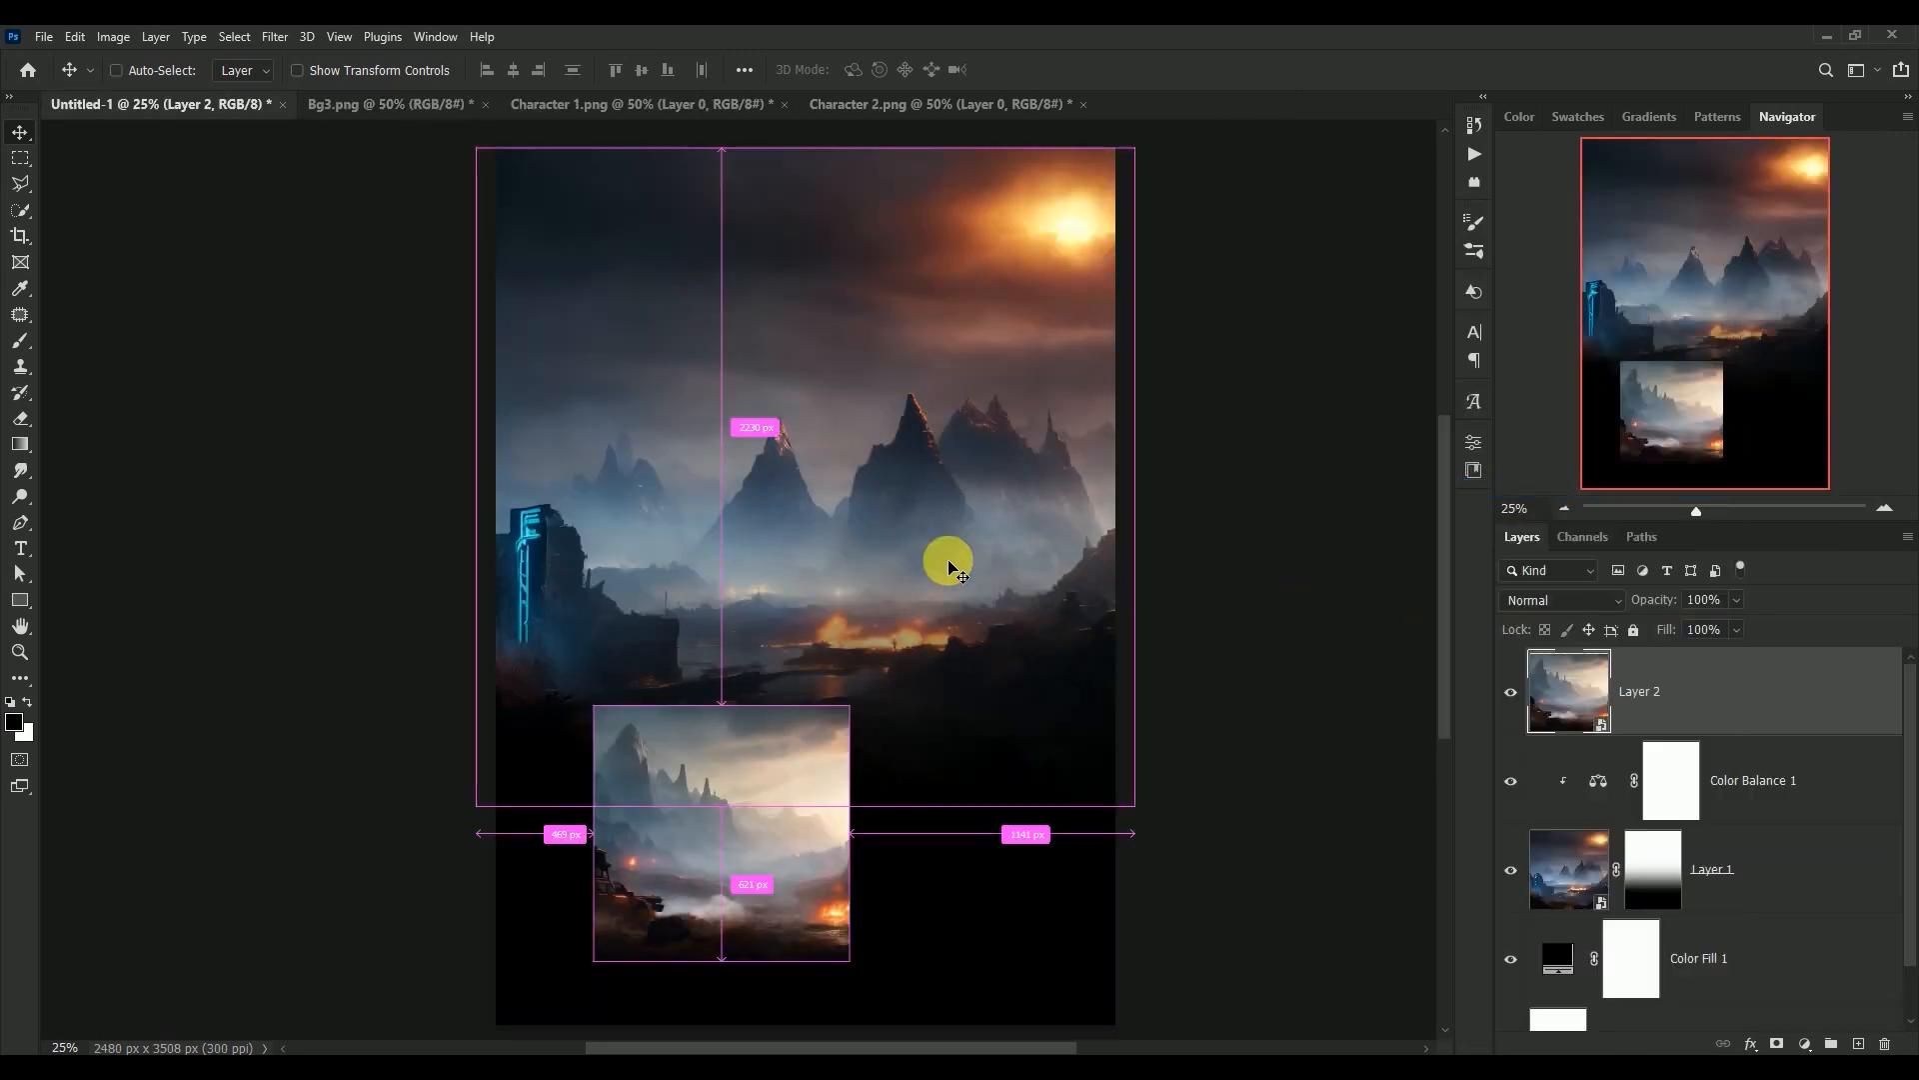
pyautogui.hotkey('ctrl', 't')
pyautogui.moveTo(849, 701); pyautogui.dragTo(737, 770)
pyautogui.moveTo(912, 638); pyautogui.dragTo(912, 599)
pyautogui.moveTo(775, 705); pyautogui.dragTo(767, 709)
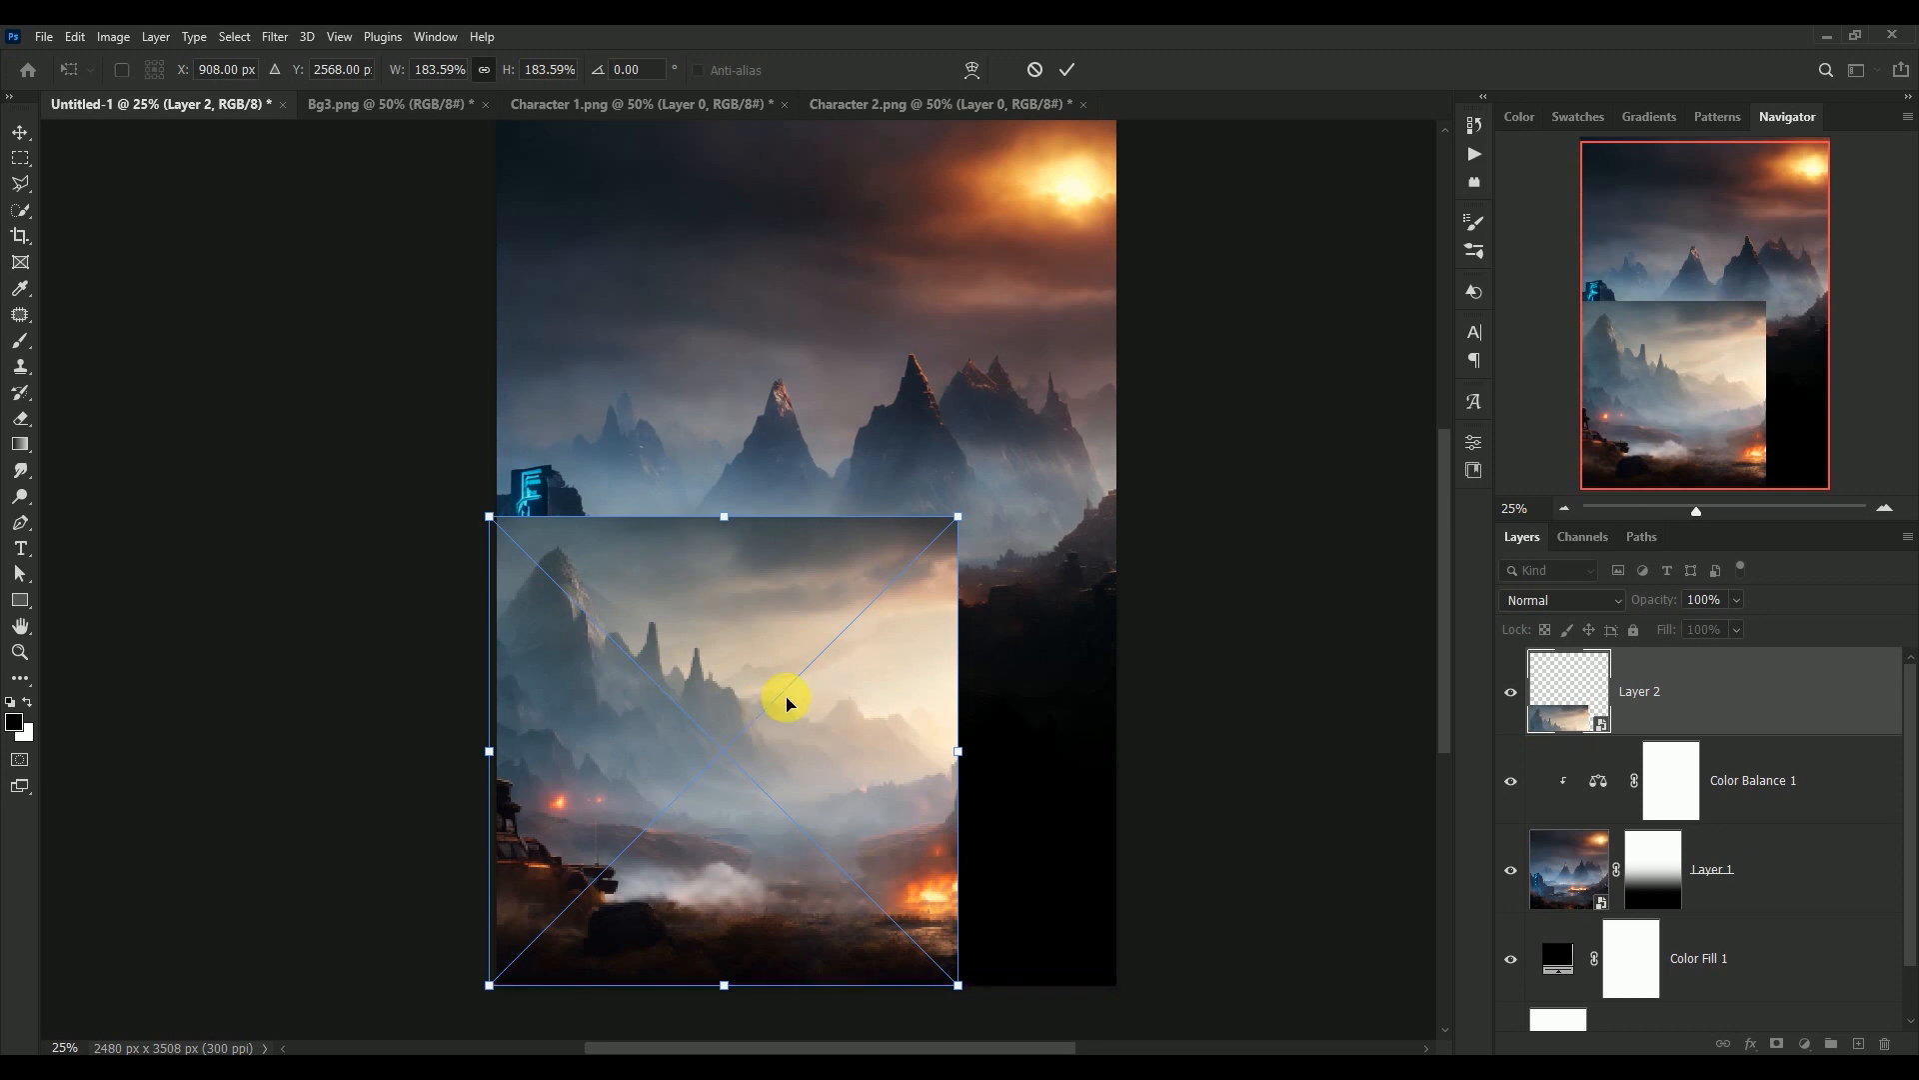
pyautogui.press('Return')
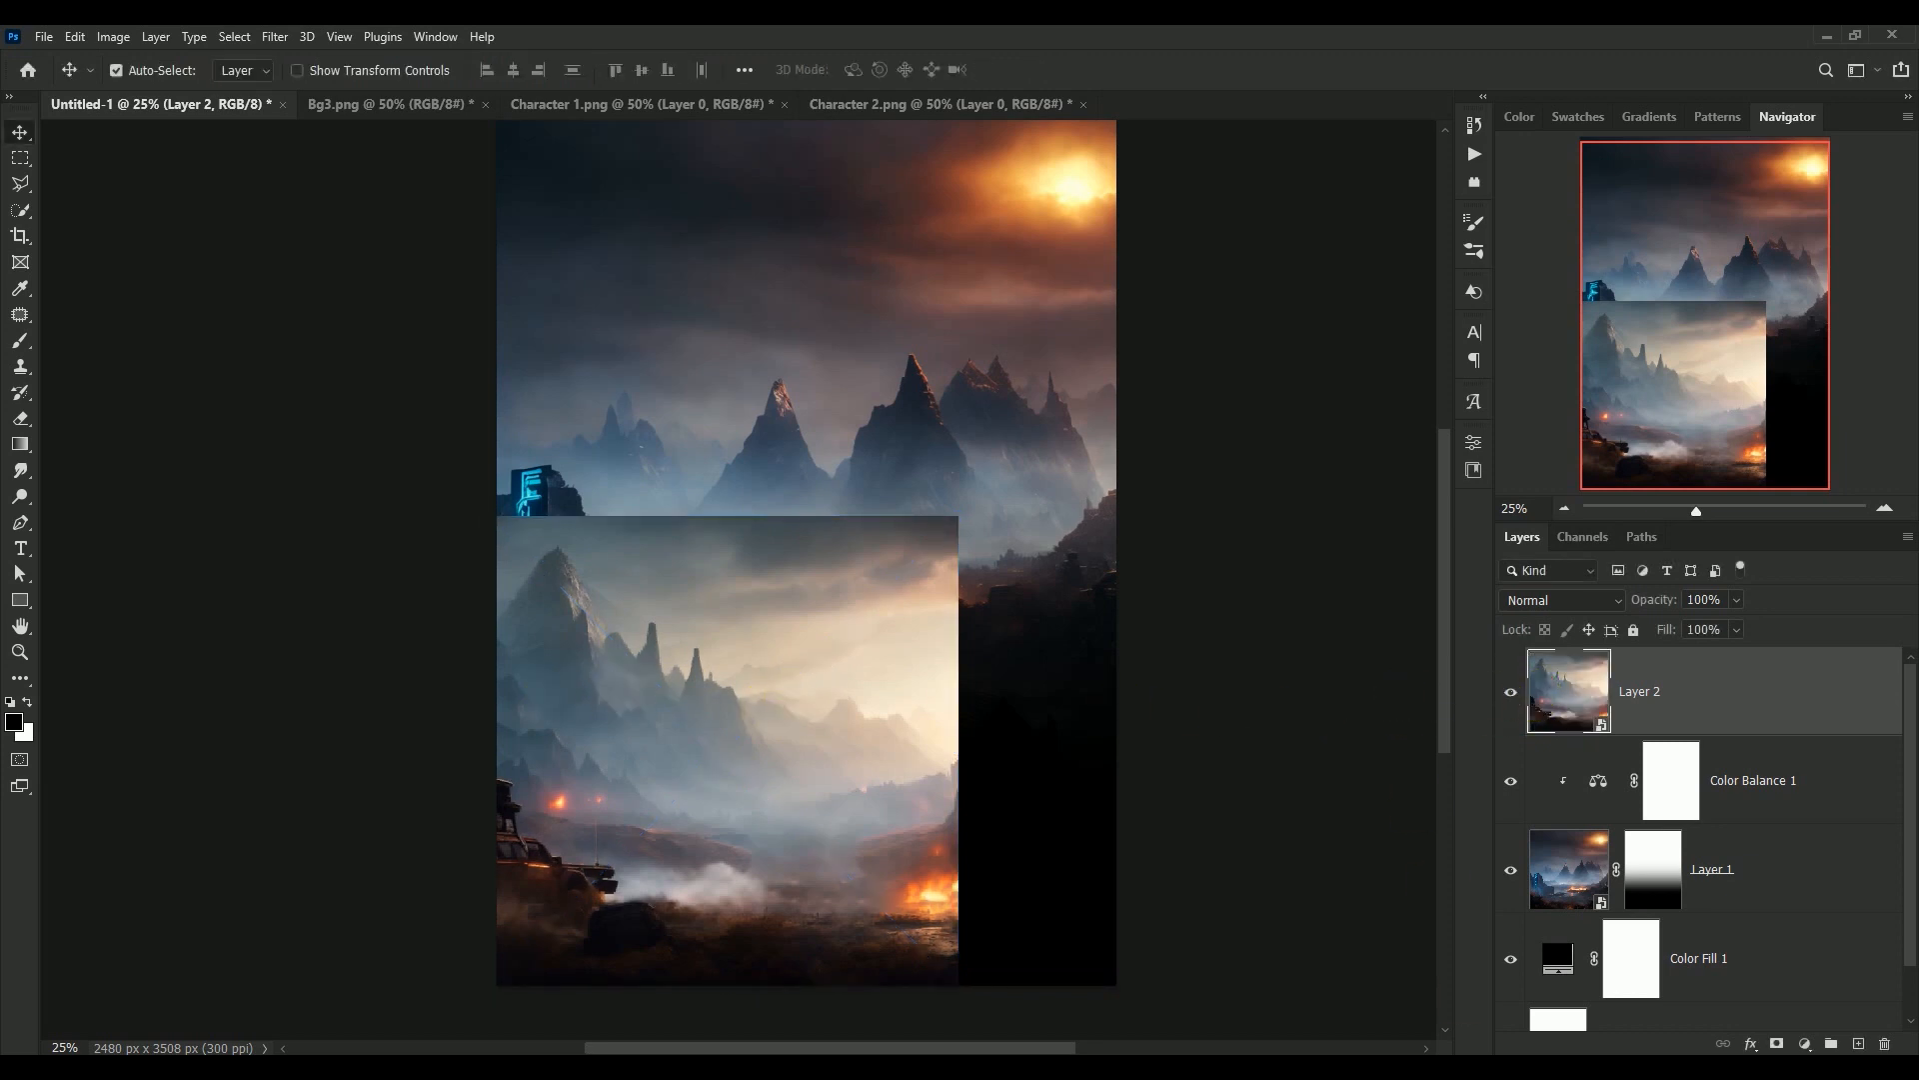
# Add a layer mask to Layer 2 and brush black over its sky, mountains and right side, keeping the car and foreground mist
pyautogui.scroll(1, 806, 580)
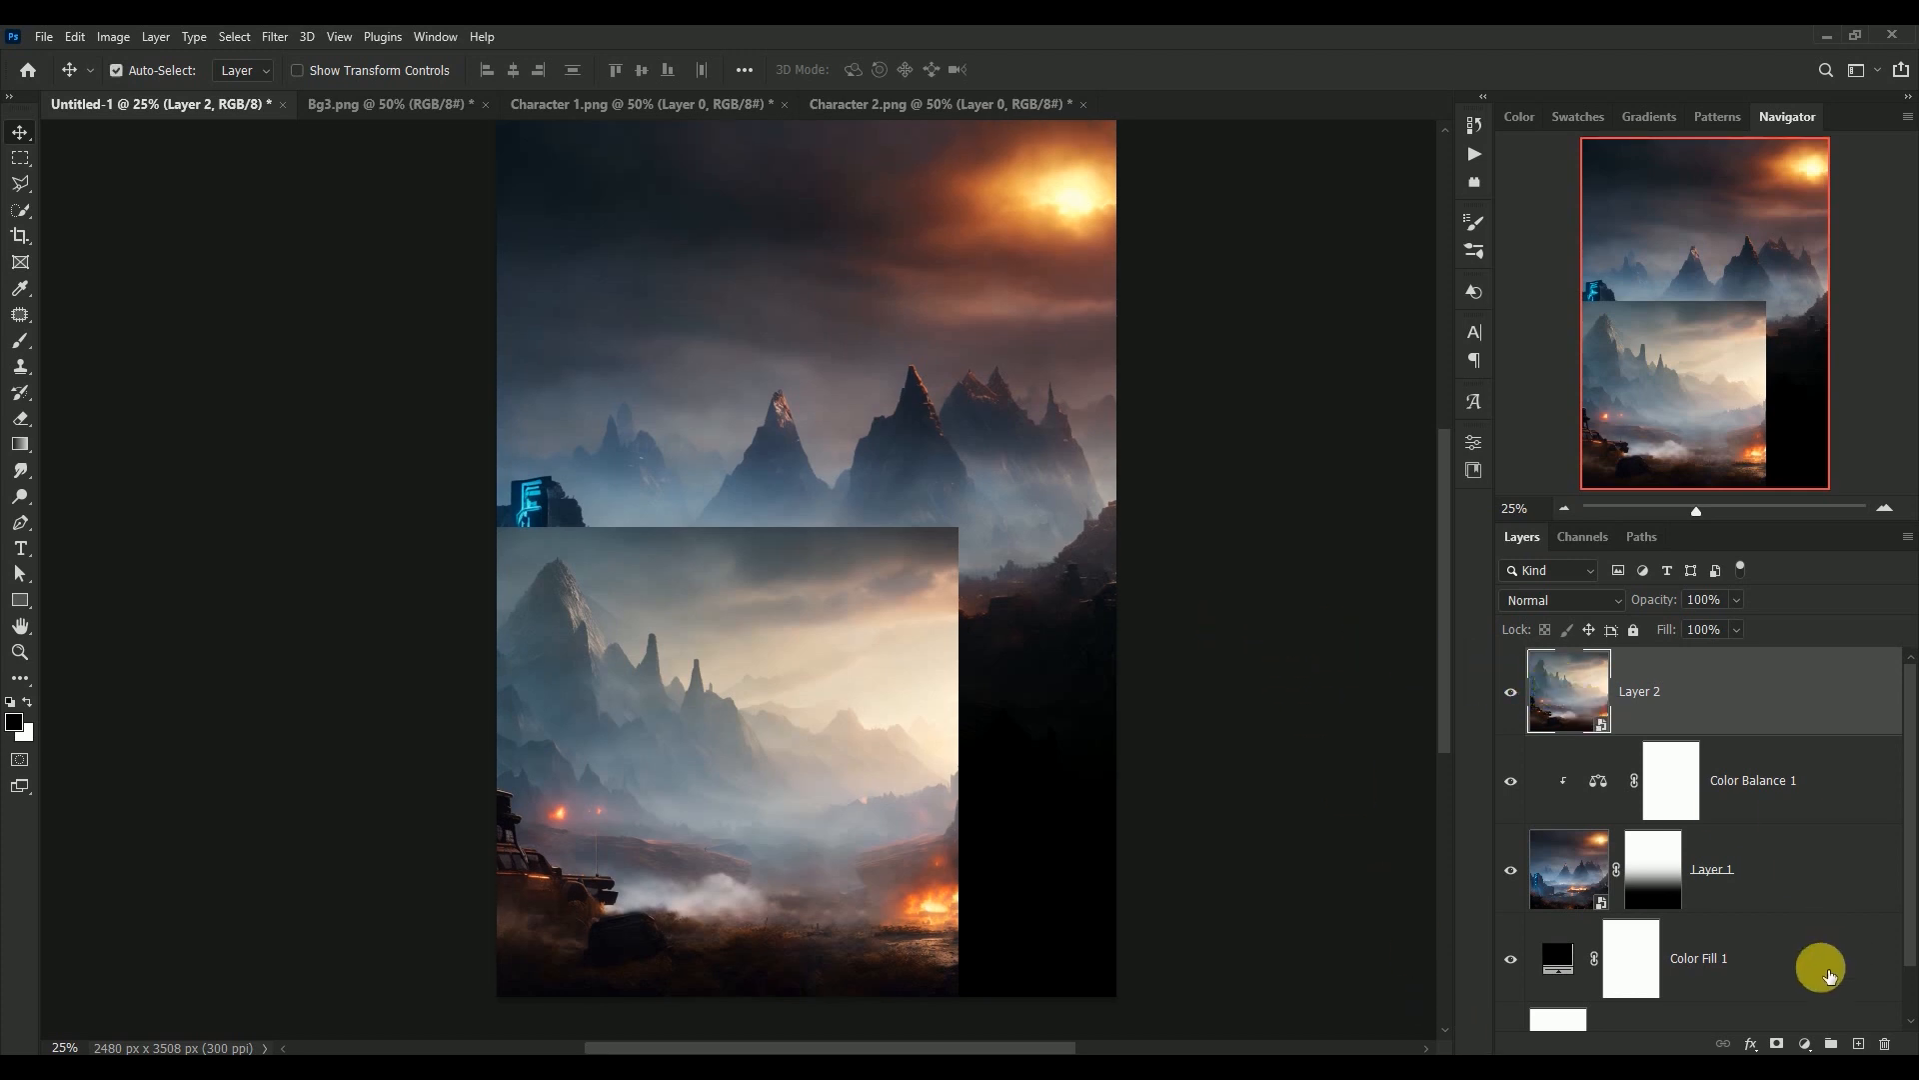
pyautogui.click(1776, 1044)
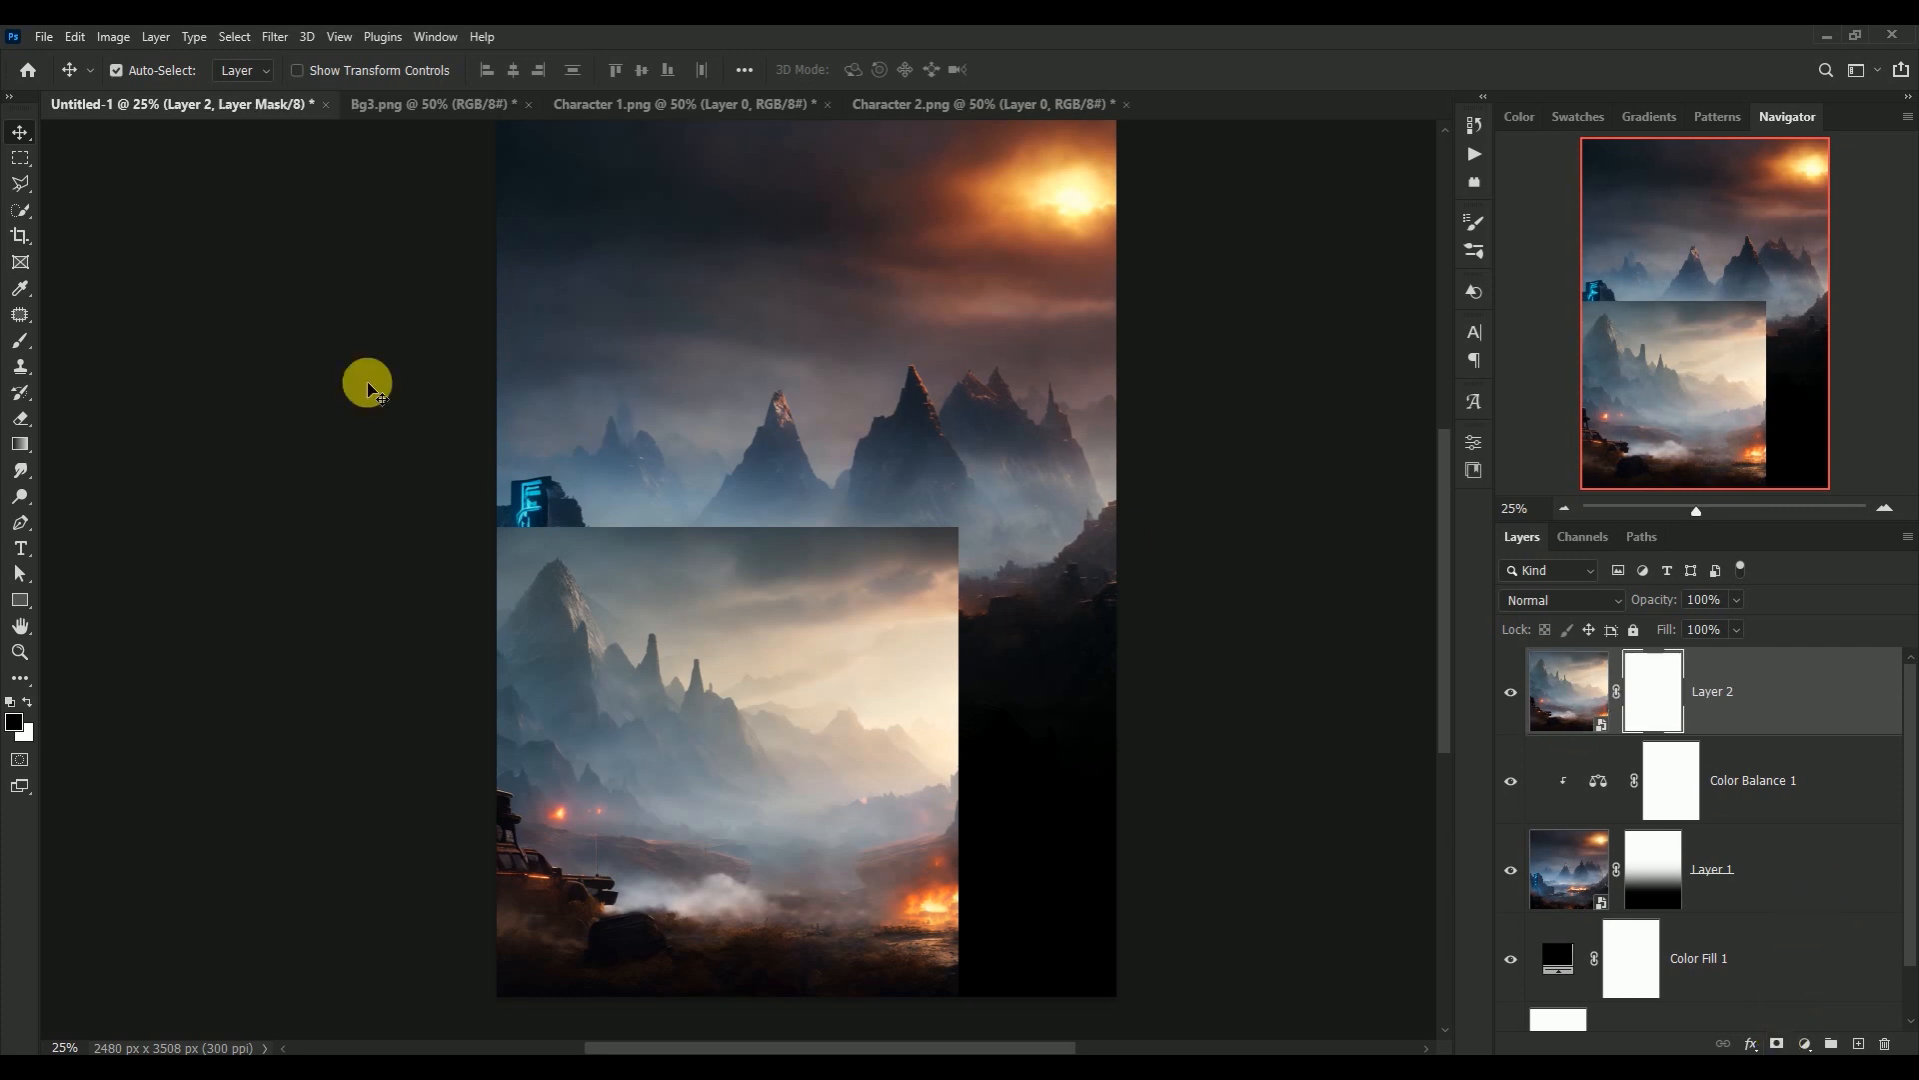
pyautogui.click(20, 340)
pyautogui.moveTo(862, 556)
pyautogui.mouseDown()
pyautogui.moveTo(926, 557)
pyautogui.moveTo(750, 514)
pyautogui.moveTo(994, 575)
pyautogui.moveTo(894, 611)
pyautogui.moveTo(1020, 899)
pyautogui.moveTo(955, 712)
pyautogui.moveTo(514, 549)
pyautogui.moveTo(904, 716)
pyautogui.moveTo(639, 650)
pyautogui.moveTo(716, 698)
pyautogui.moveTo(634, 677)
pyautogui.moveTo(1016, 844)
pyautogui.moveTo(763, 706)
pyautogui.moveTo(570, 643)
pyautogui.moveTo(733, 724)
pyautogui.moveTo(912, 771)
pyautogui.moveTo(469, 481)
pyautogui.mouseUp()
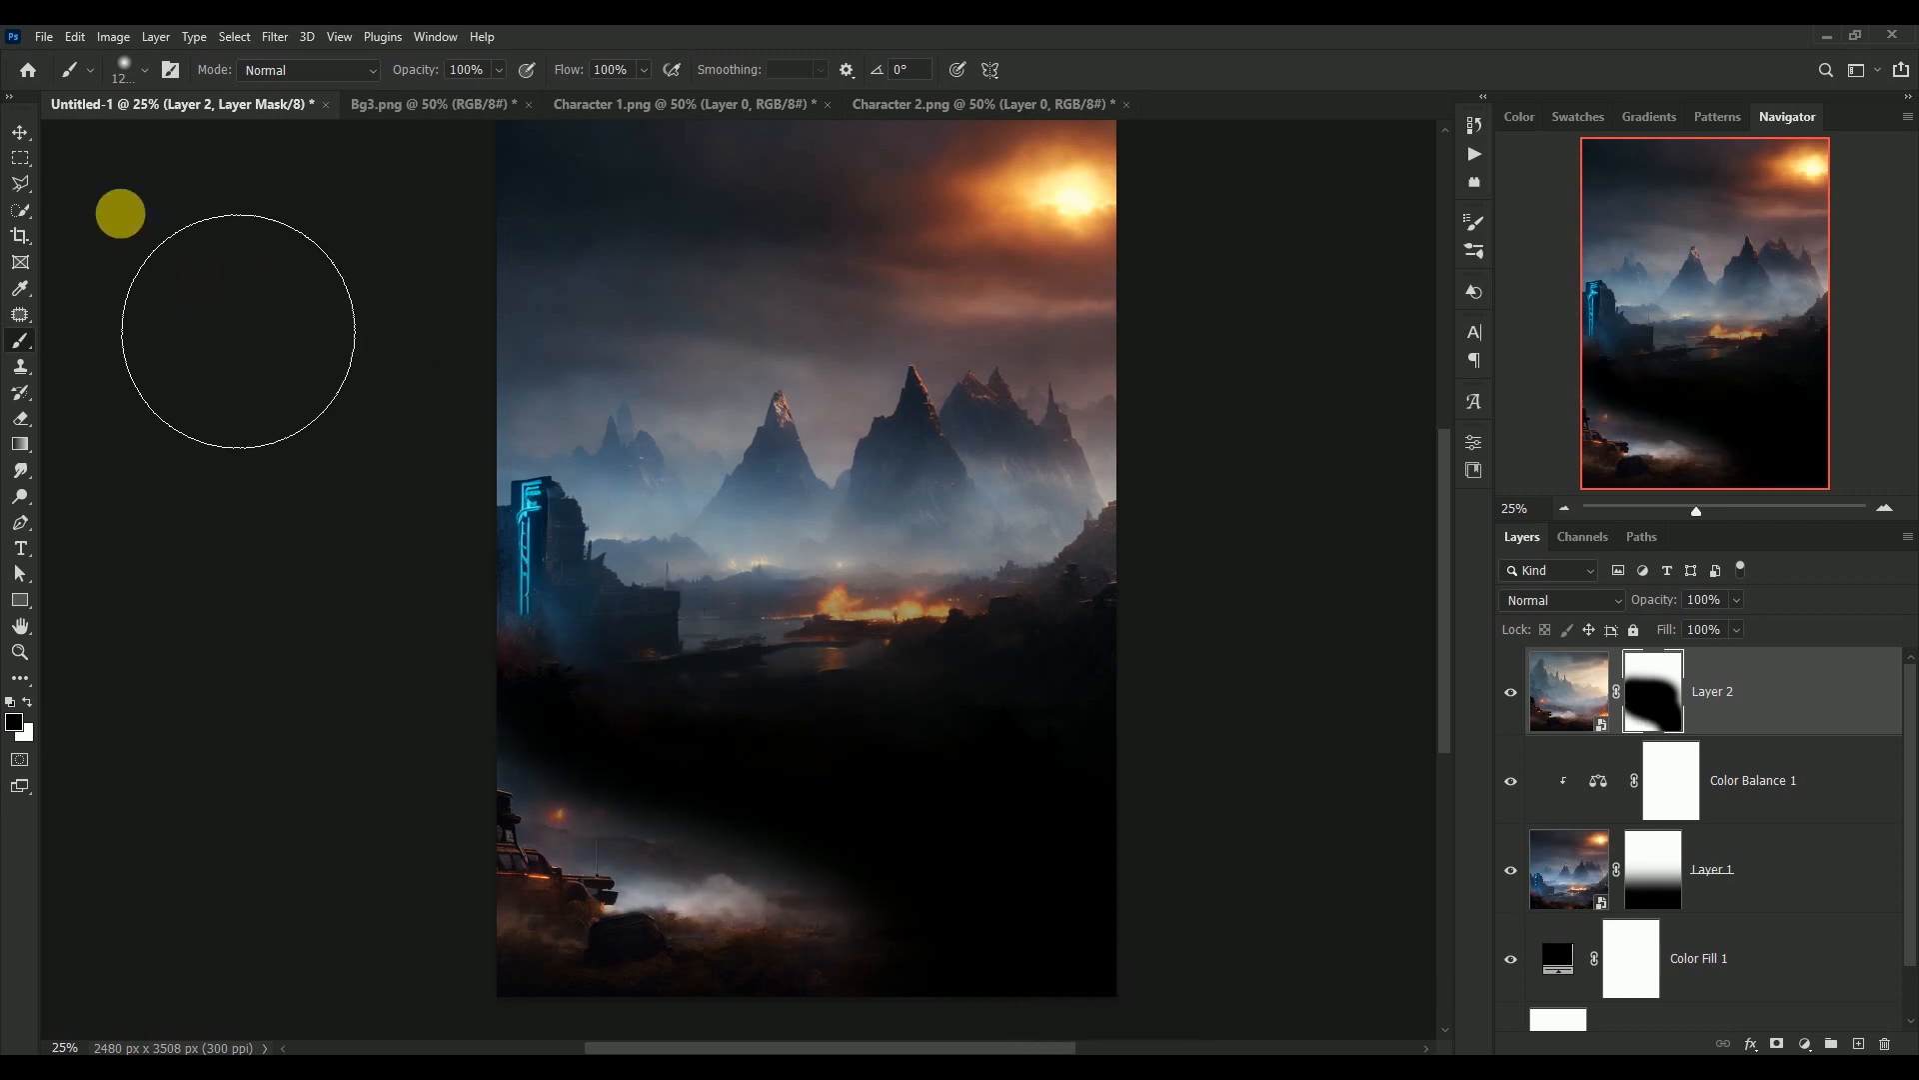
# Scale the masked Layer 2 to about 145% across the canvas width, and compare the image with and without it
pyautogui.click(20, 132)
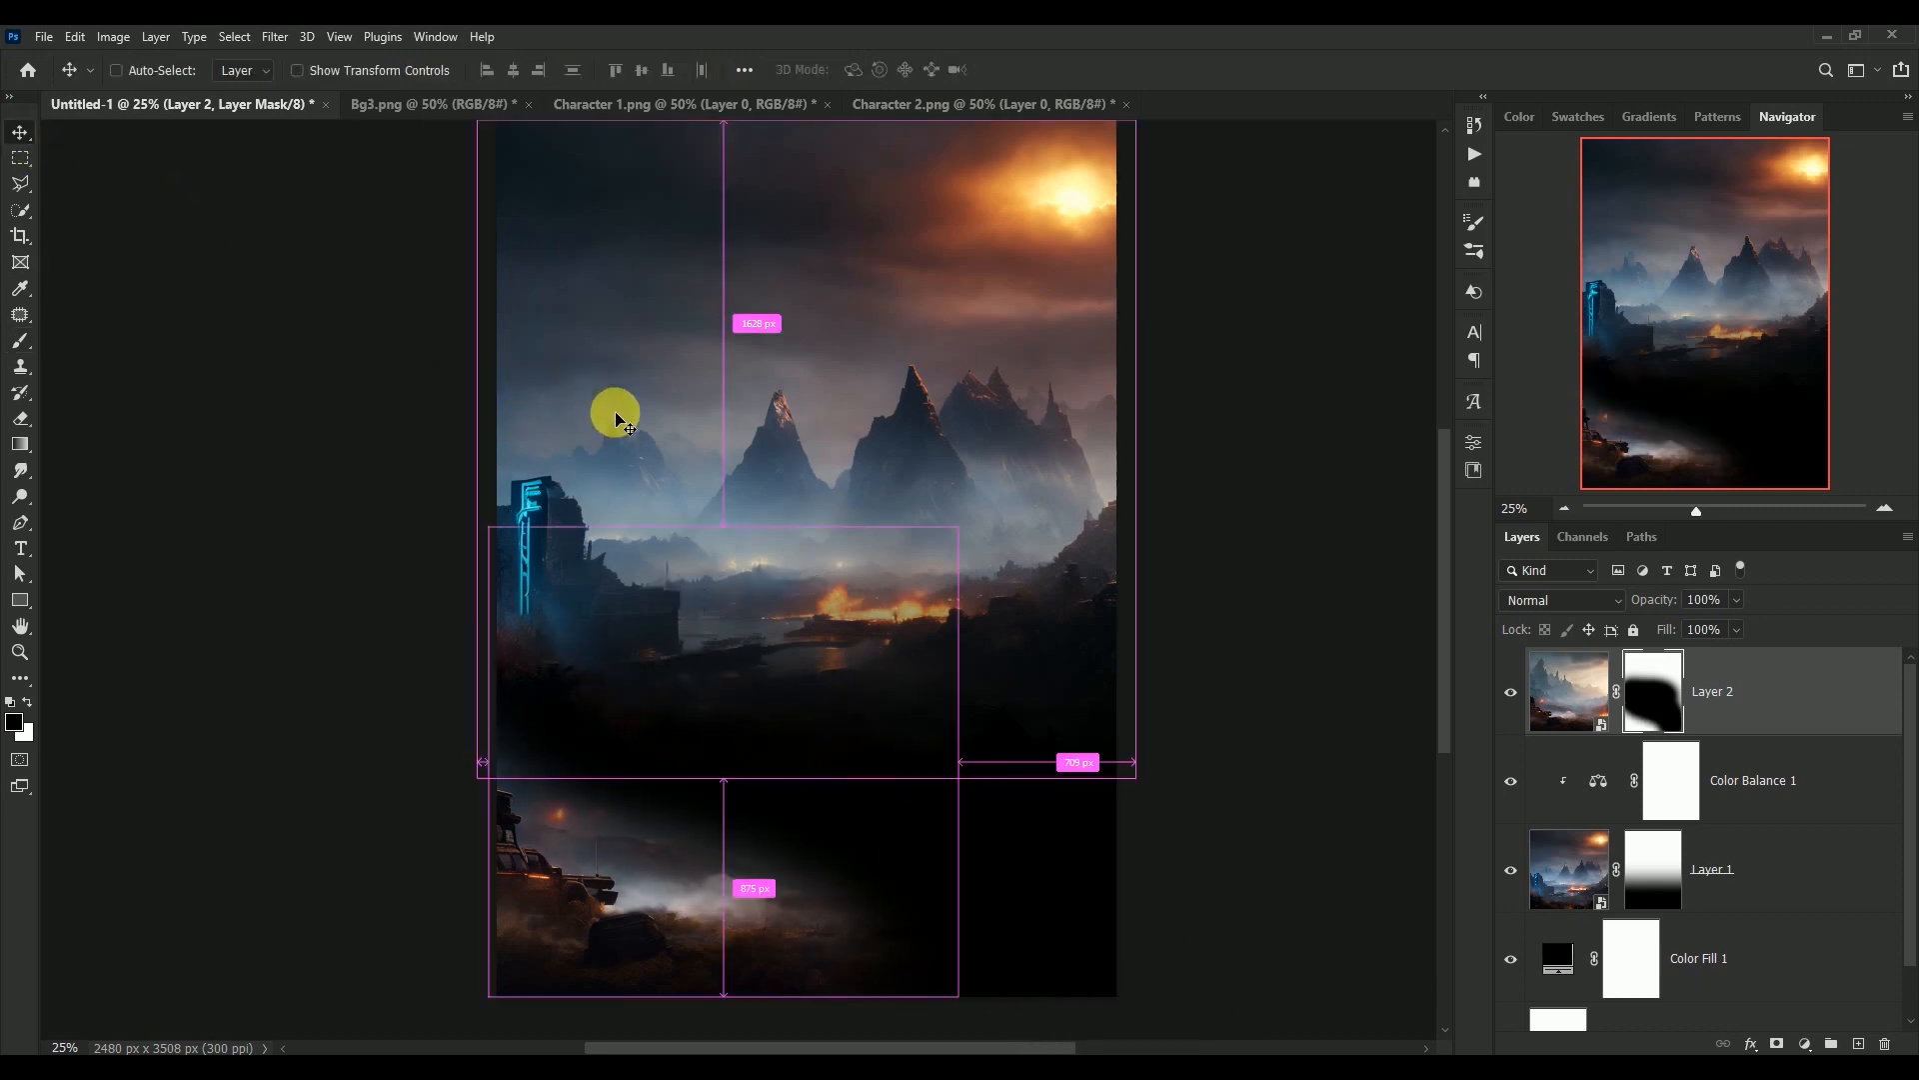
pyautogui.hotkey('ctrl', 't')
pyautogui.moveTo(951, 530); pyautogui.dragTo(1167, 317)
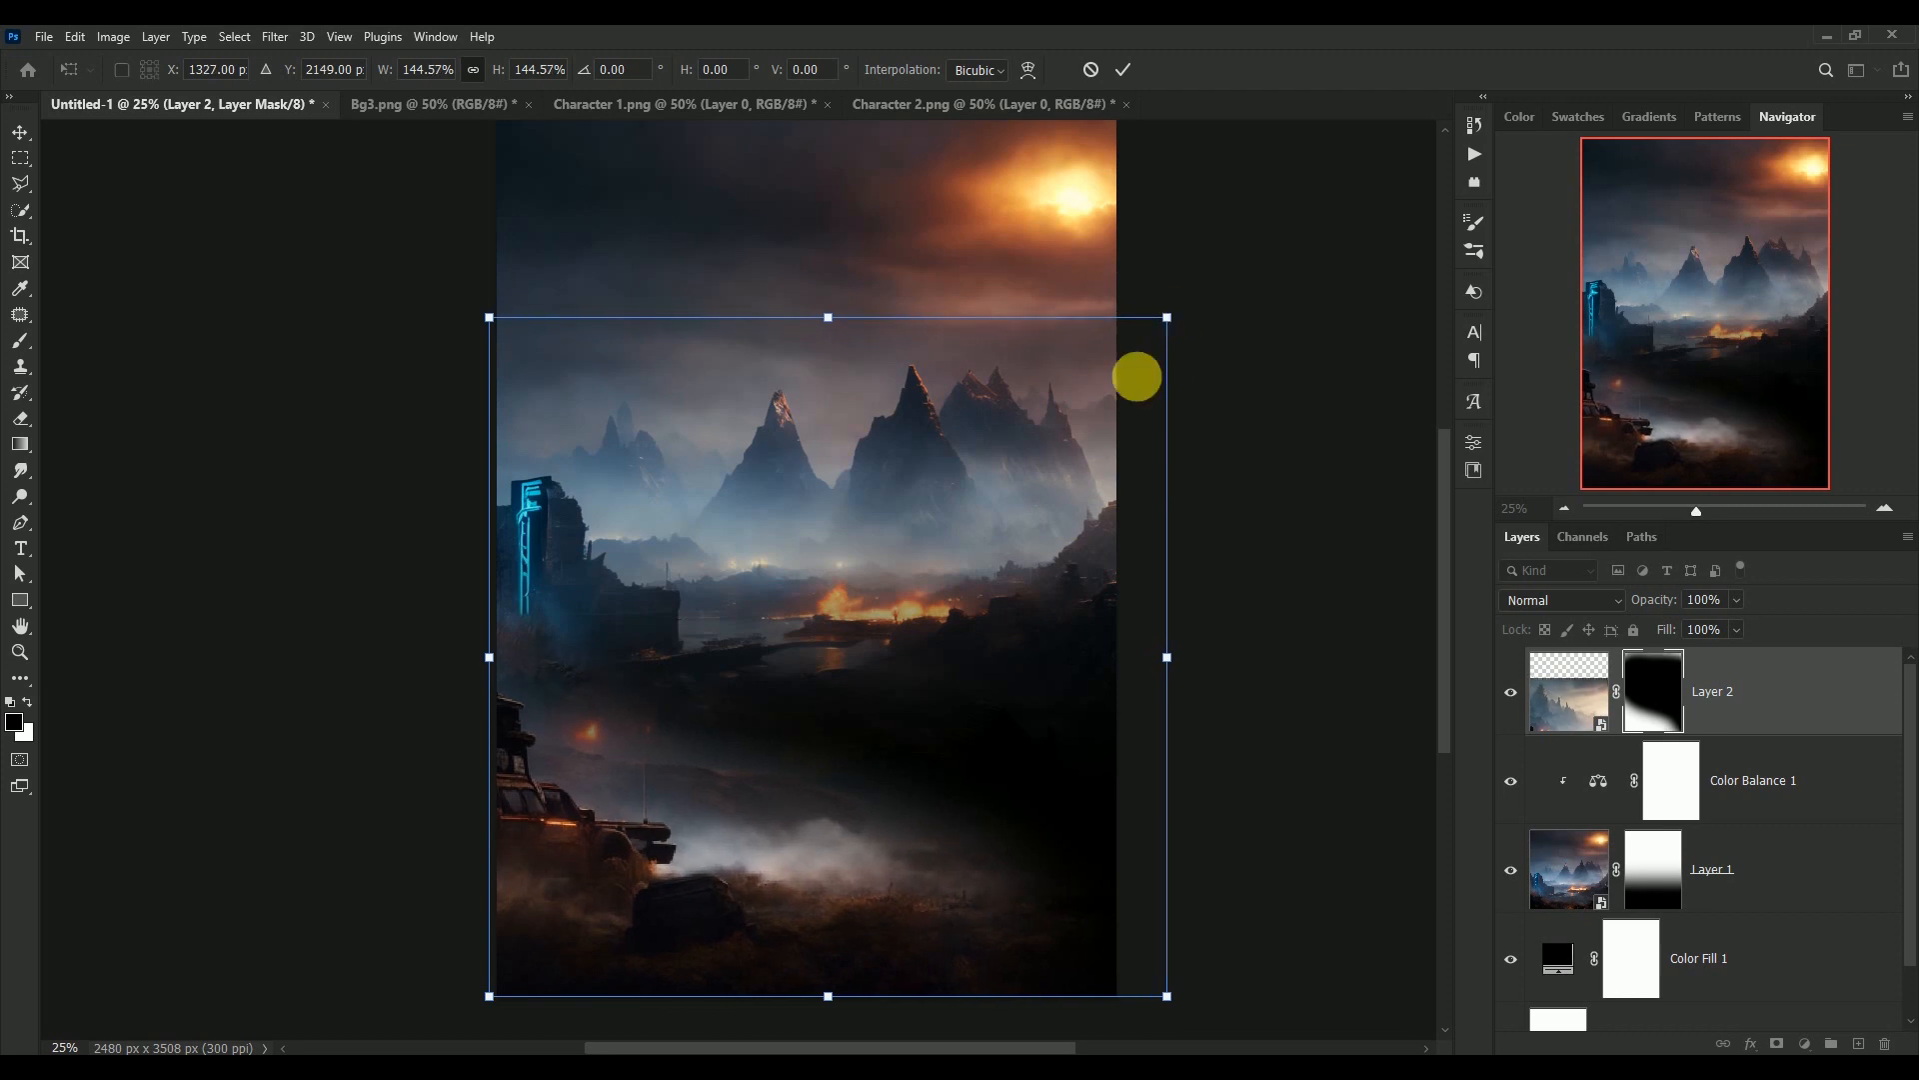
pyautogui.moveTo(697, 872); pyautogui.dragTo(687, 869)
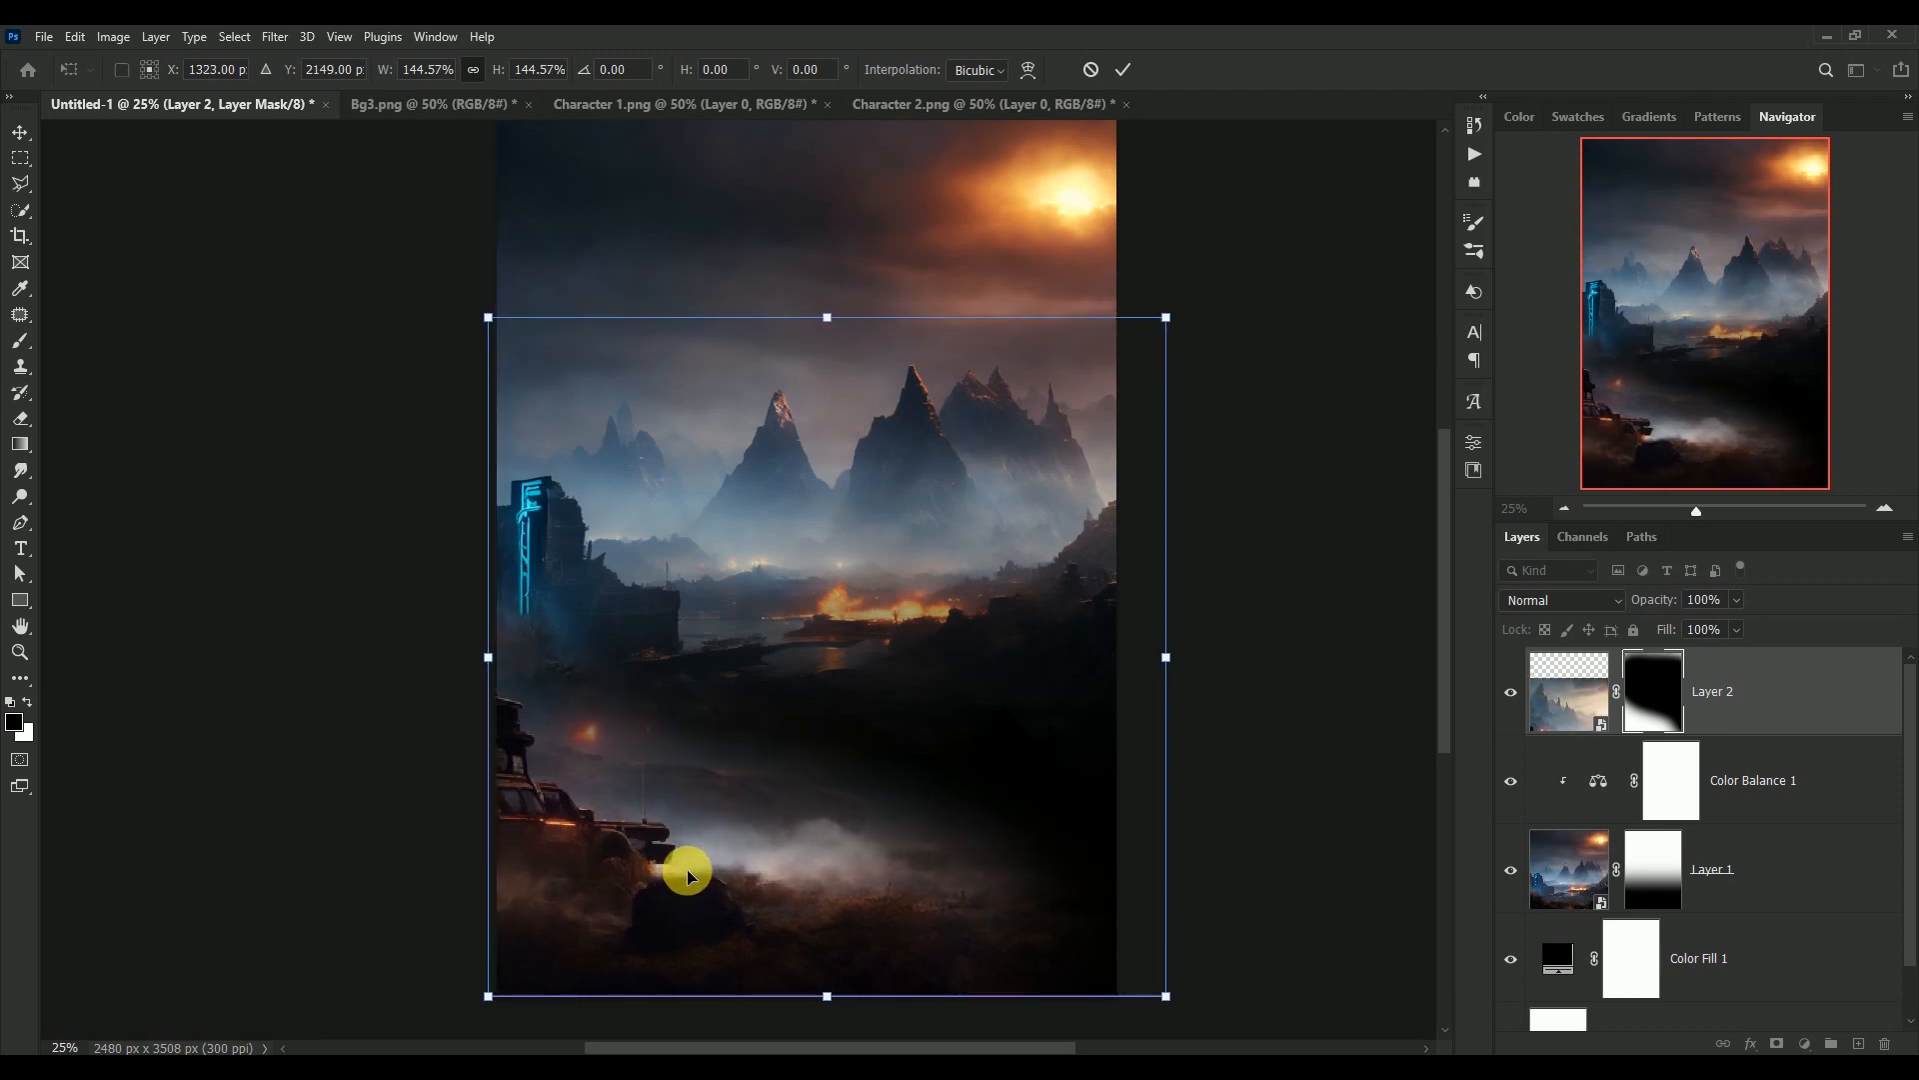
pyautogui.press('Return')
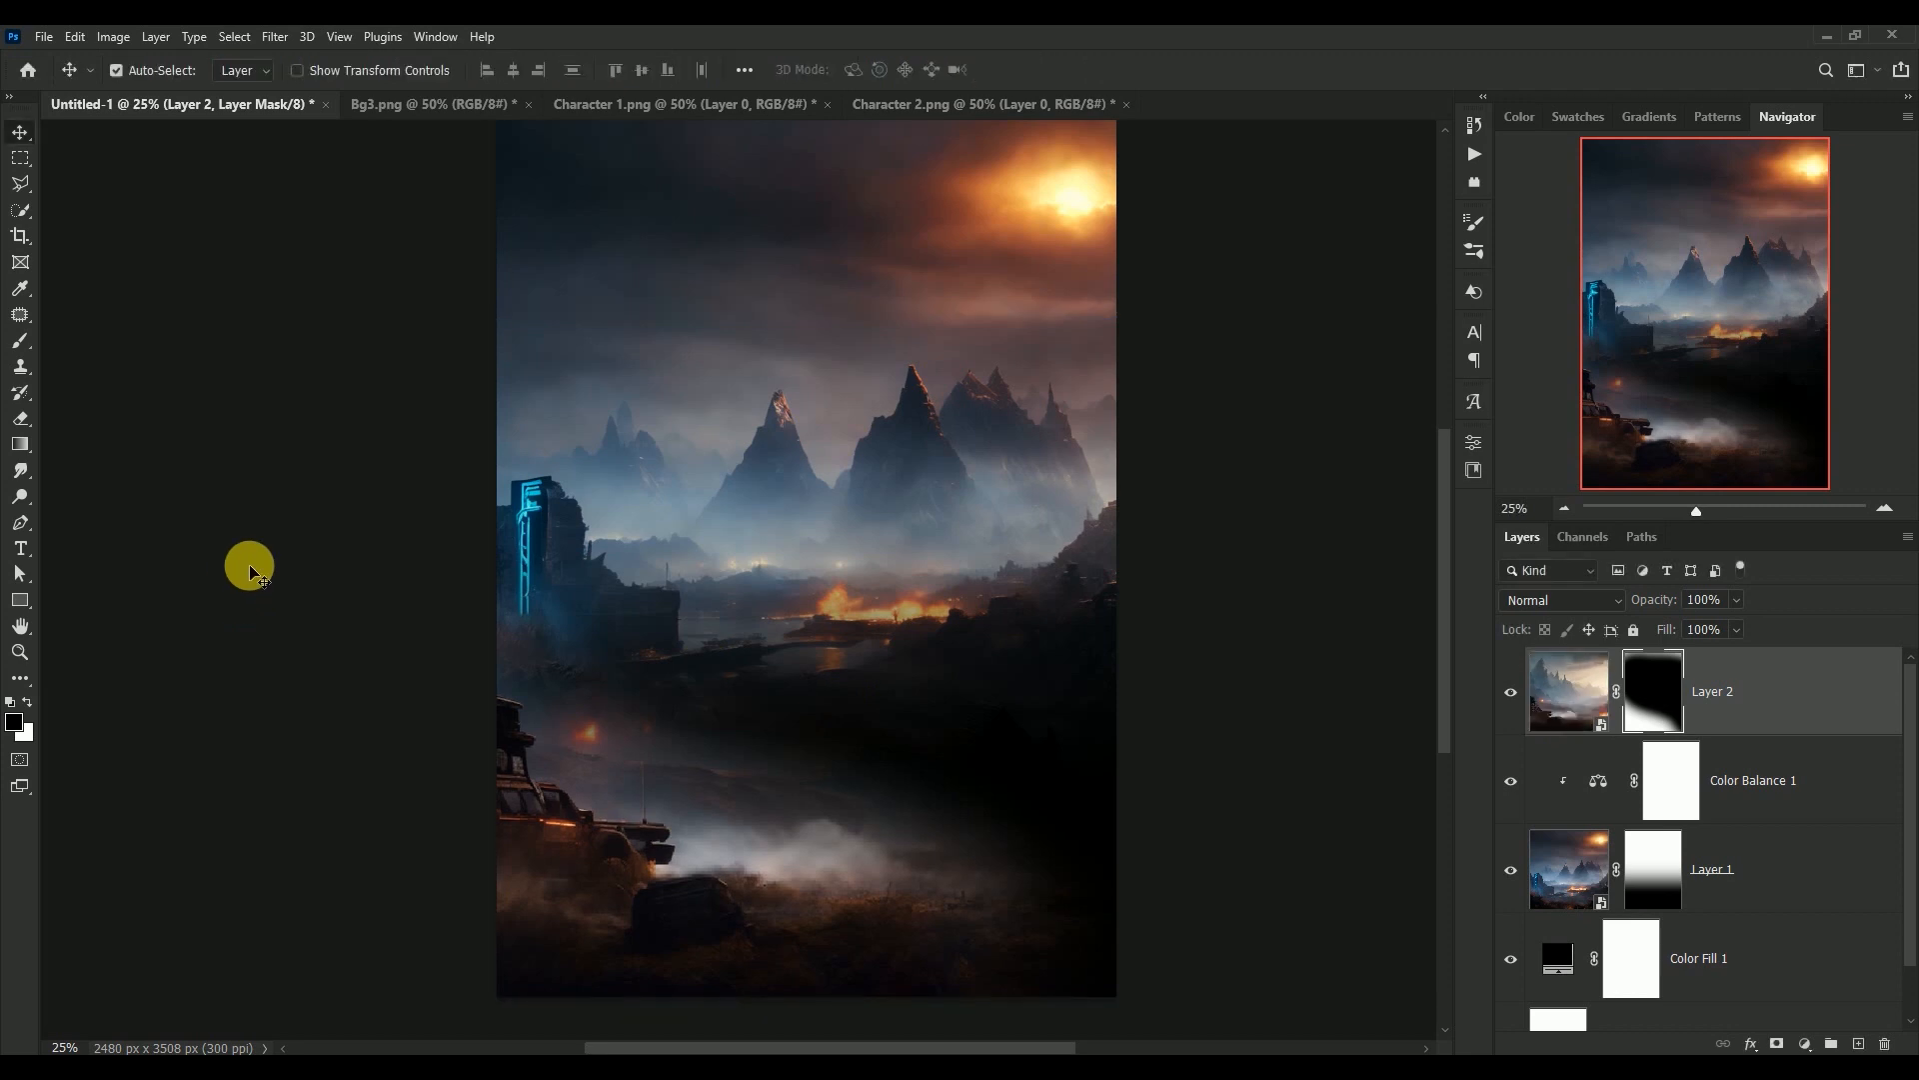
pyautogui.click(1511, 692)
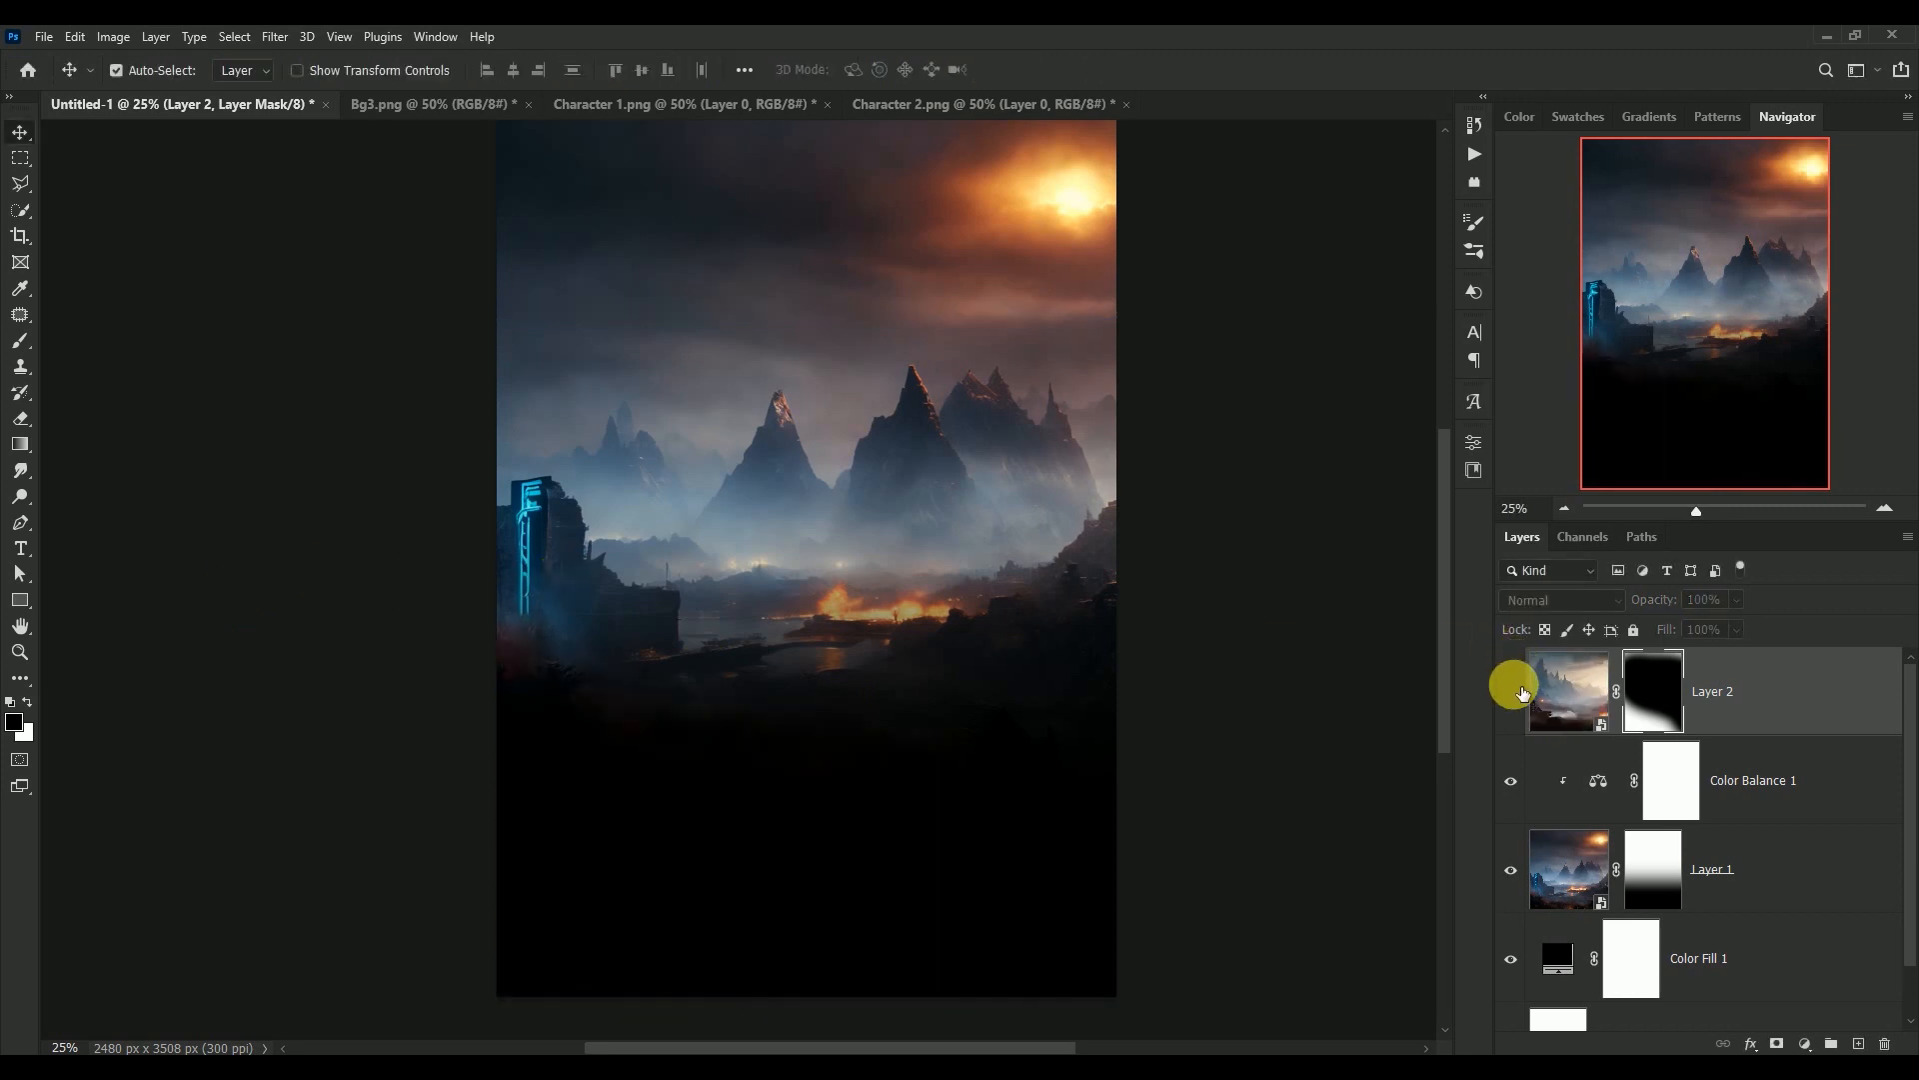
pyautogui.click(1512, 692)
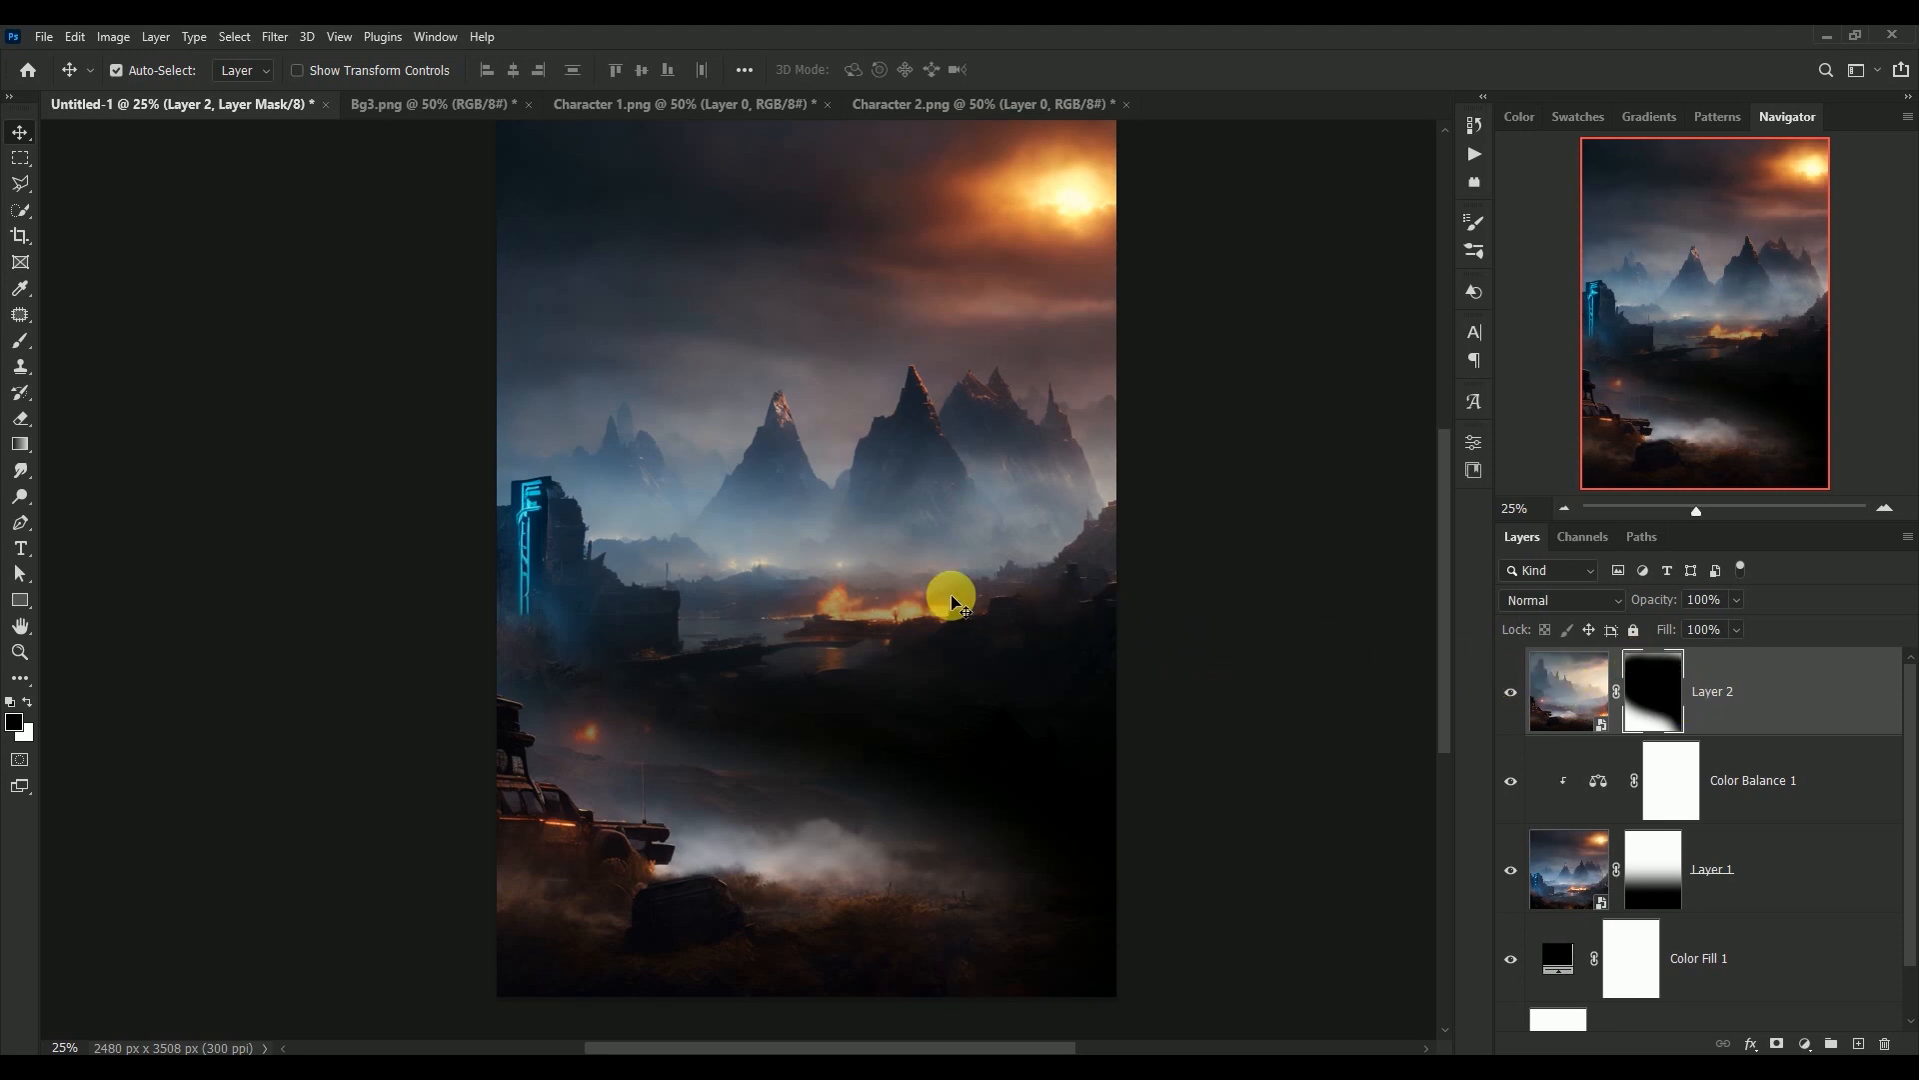
# Refine the Layer 2 mask with white and black brush strokes, blending the mist's upper edge and hiding the area at the lower right
pyautogui.click(14, 342)
pyautogui.press('x')
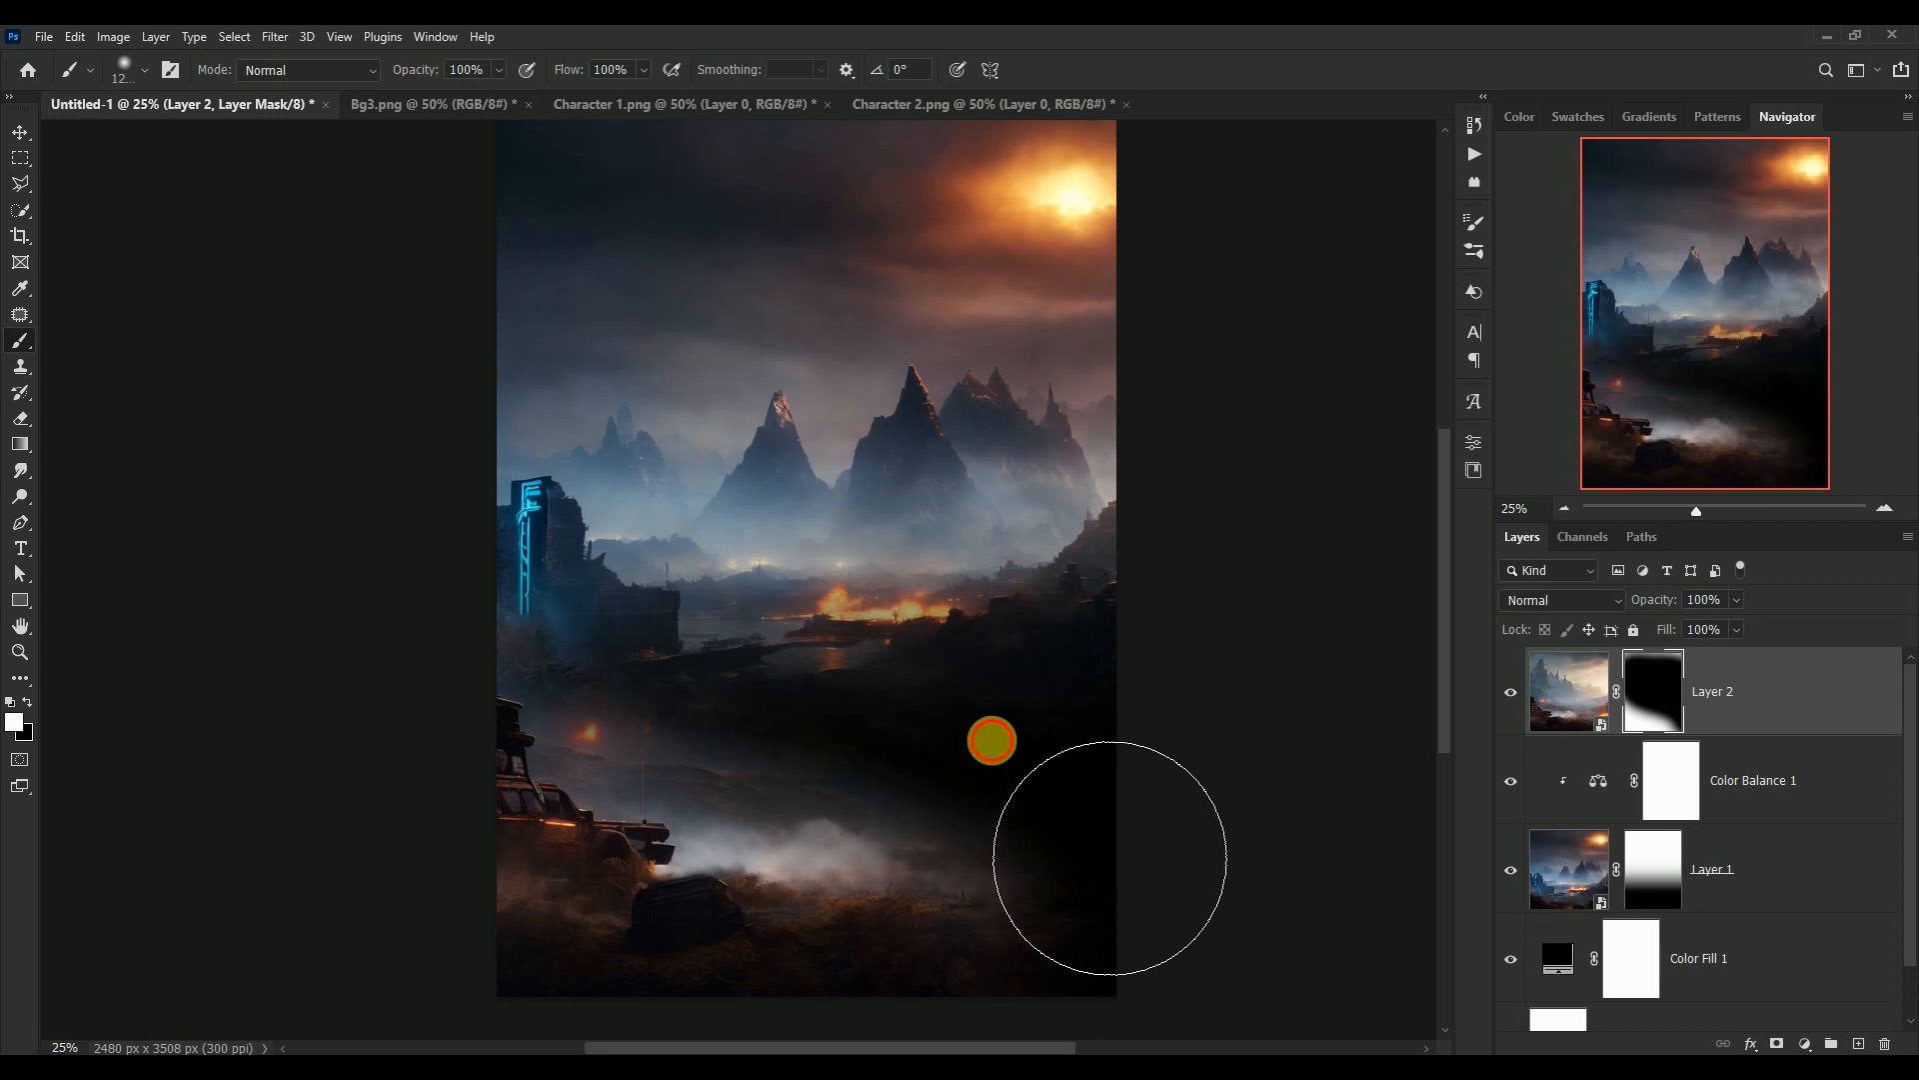
pyautogui.moveTo(1110, 852)
pyautogui.mouseDown()
pyautogui.moveTo(1169, 885)
pyautogui.moveTo(1046, 788)
pyautogui.moveTo(1046, 759)
pyautogui.moveTo(1222, 851)
pyautogui.moveTo(1029, 789)
pyautogui.moveTo(1269, 844)
pyautogui.mouseUp()
pyautogui.press('x')
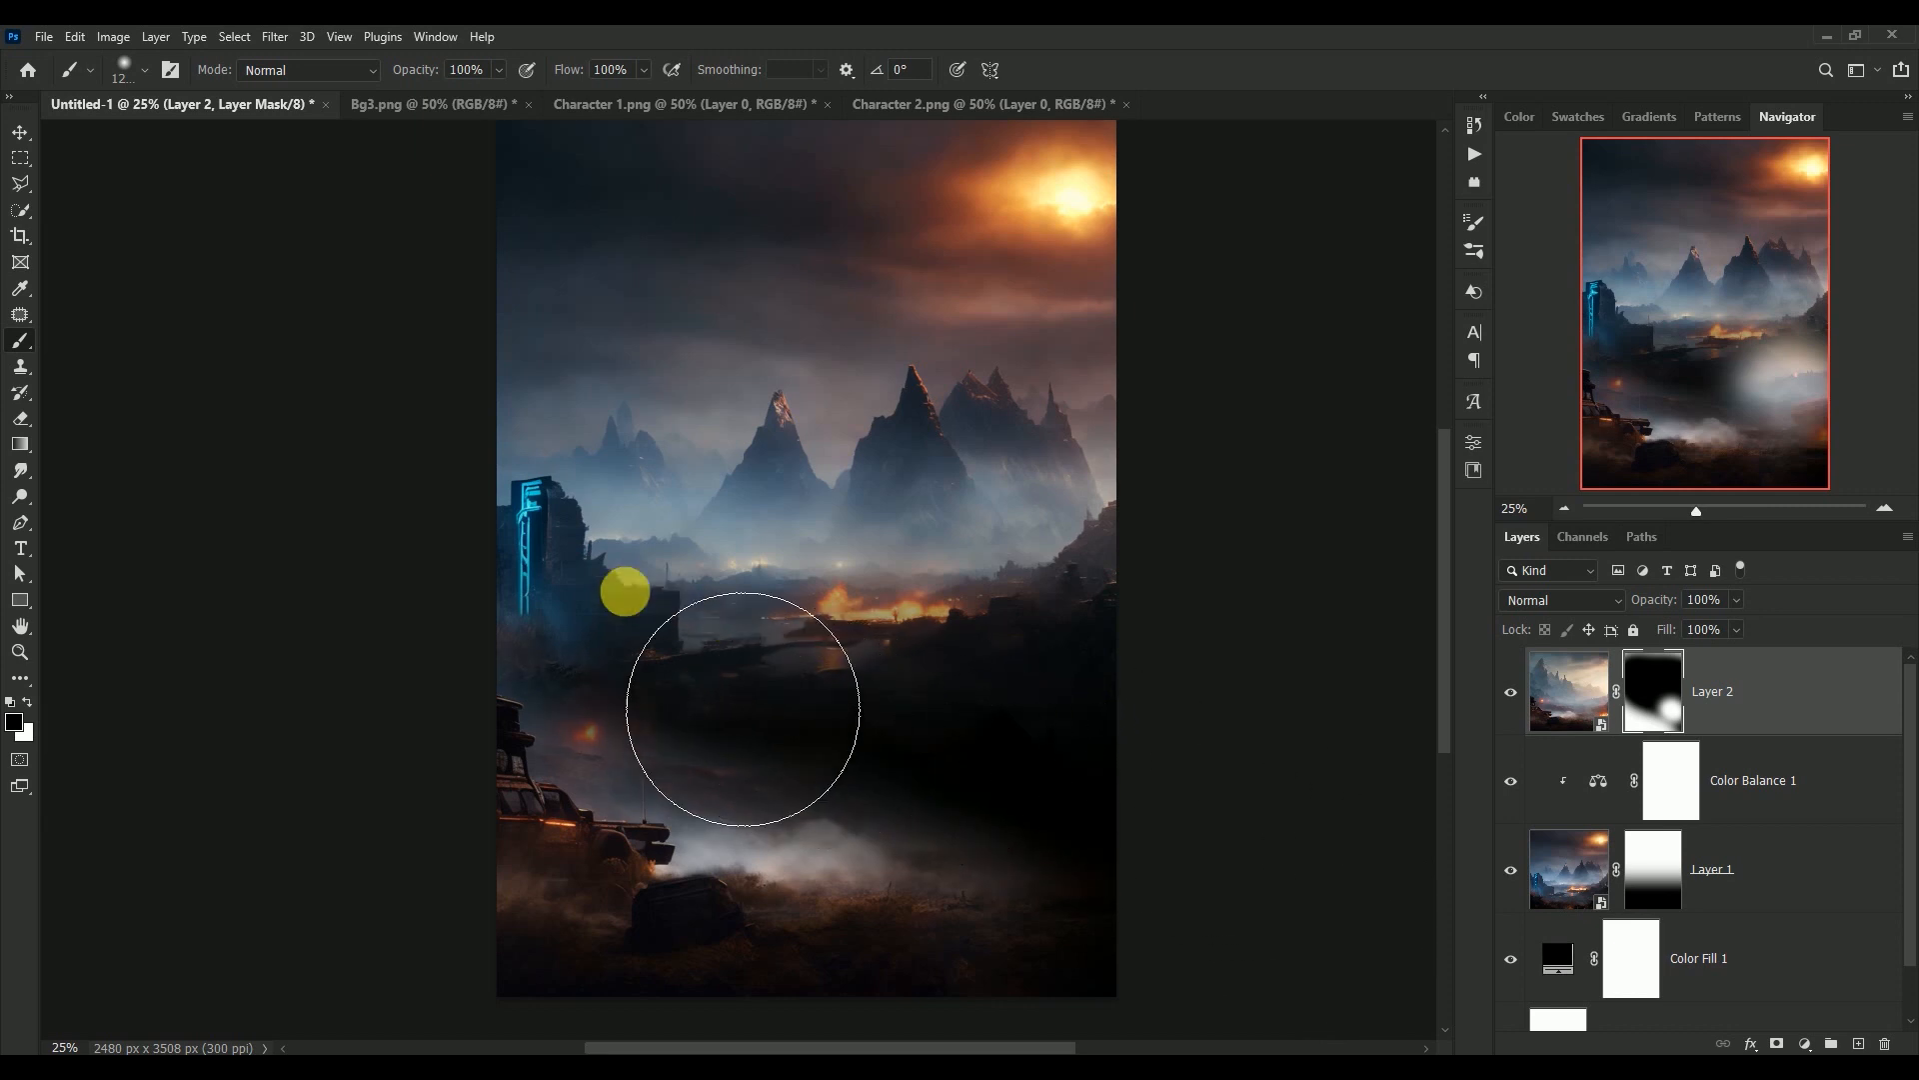
pyautogui.moveTo(768, 724)
pyautogui.mouseDown()
pyautogui.moveTo(1244, 819)
pyautogui.moveTo(1245, 774)
pyautogui.mouseUp()
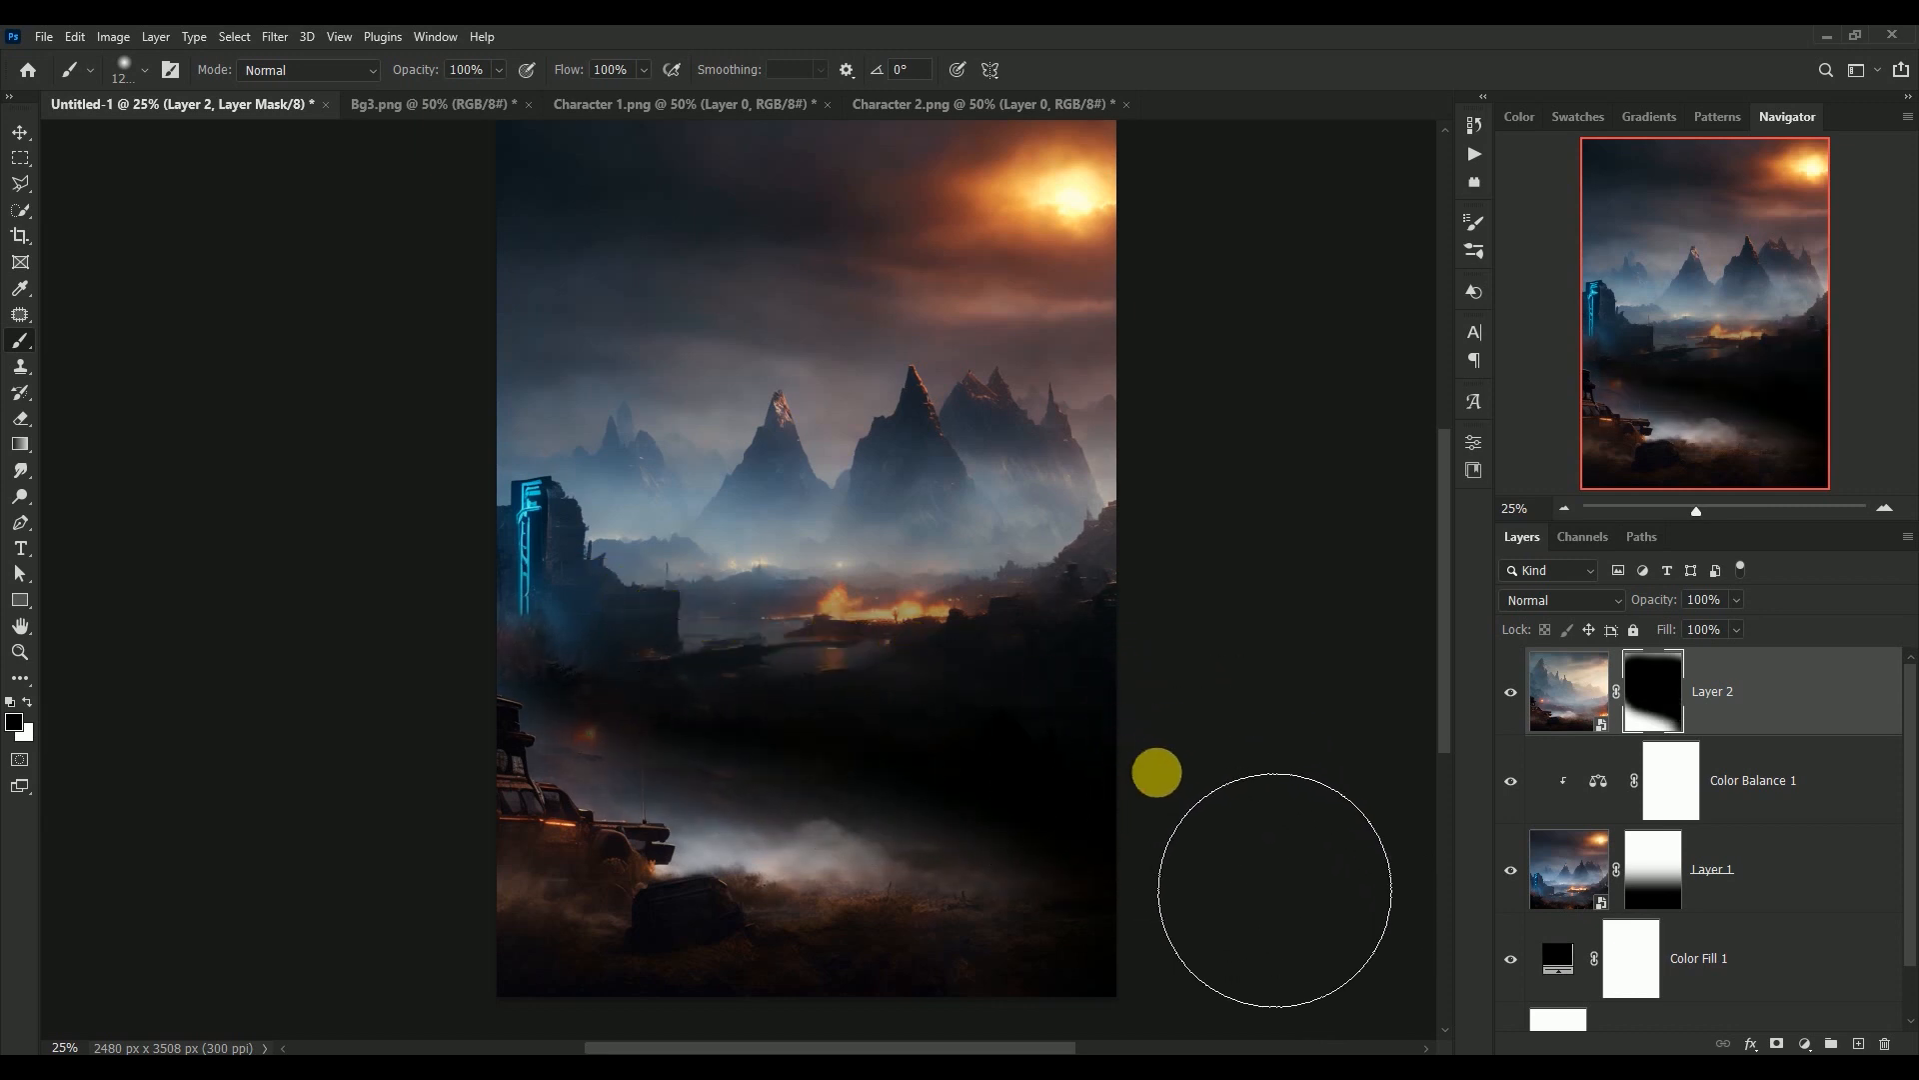
pyautogui.moveTo(1147, 831); pyautogui.dragTo(1038, 753)
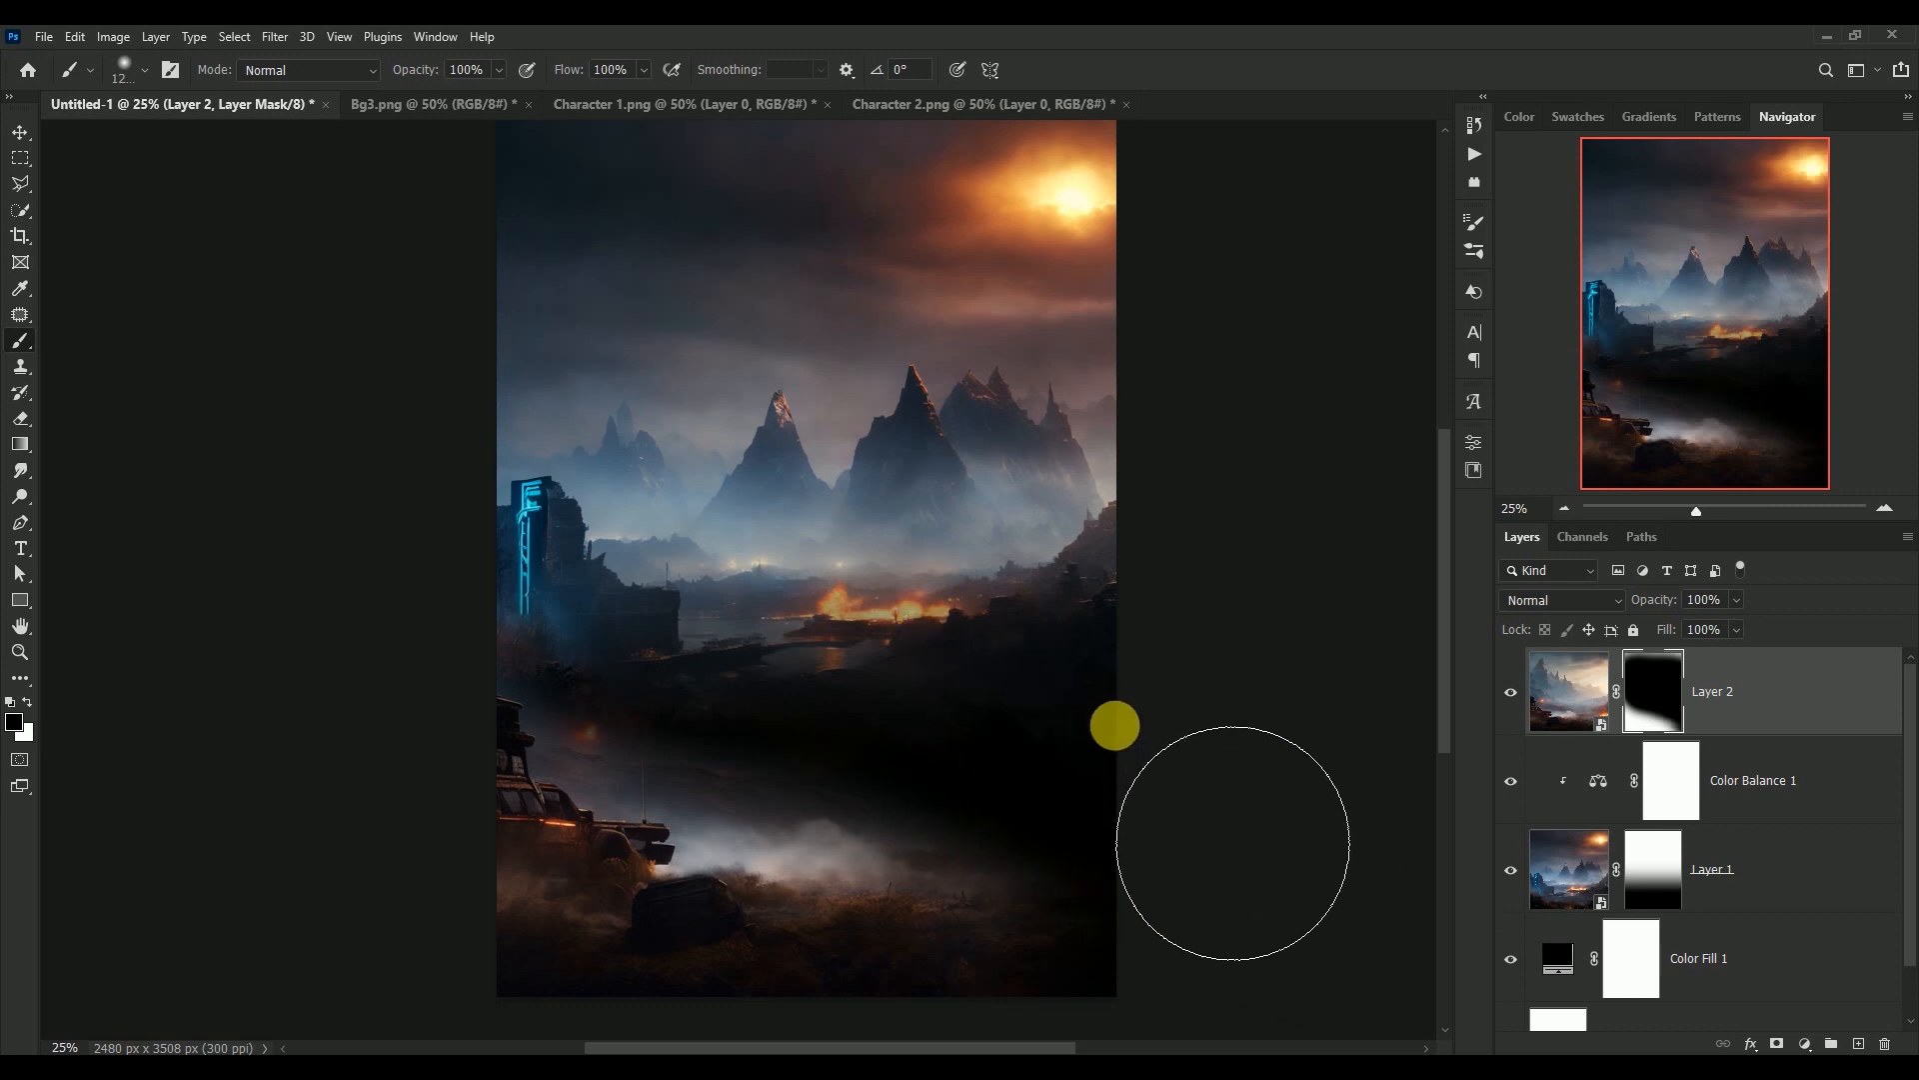
pyautogui.moveTo(1016, 865); pyautogui.dragTo(1029, 857)
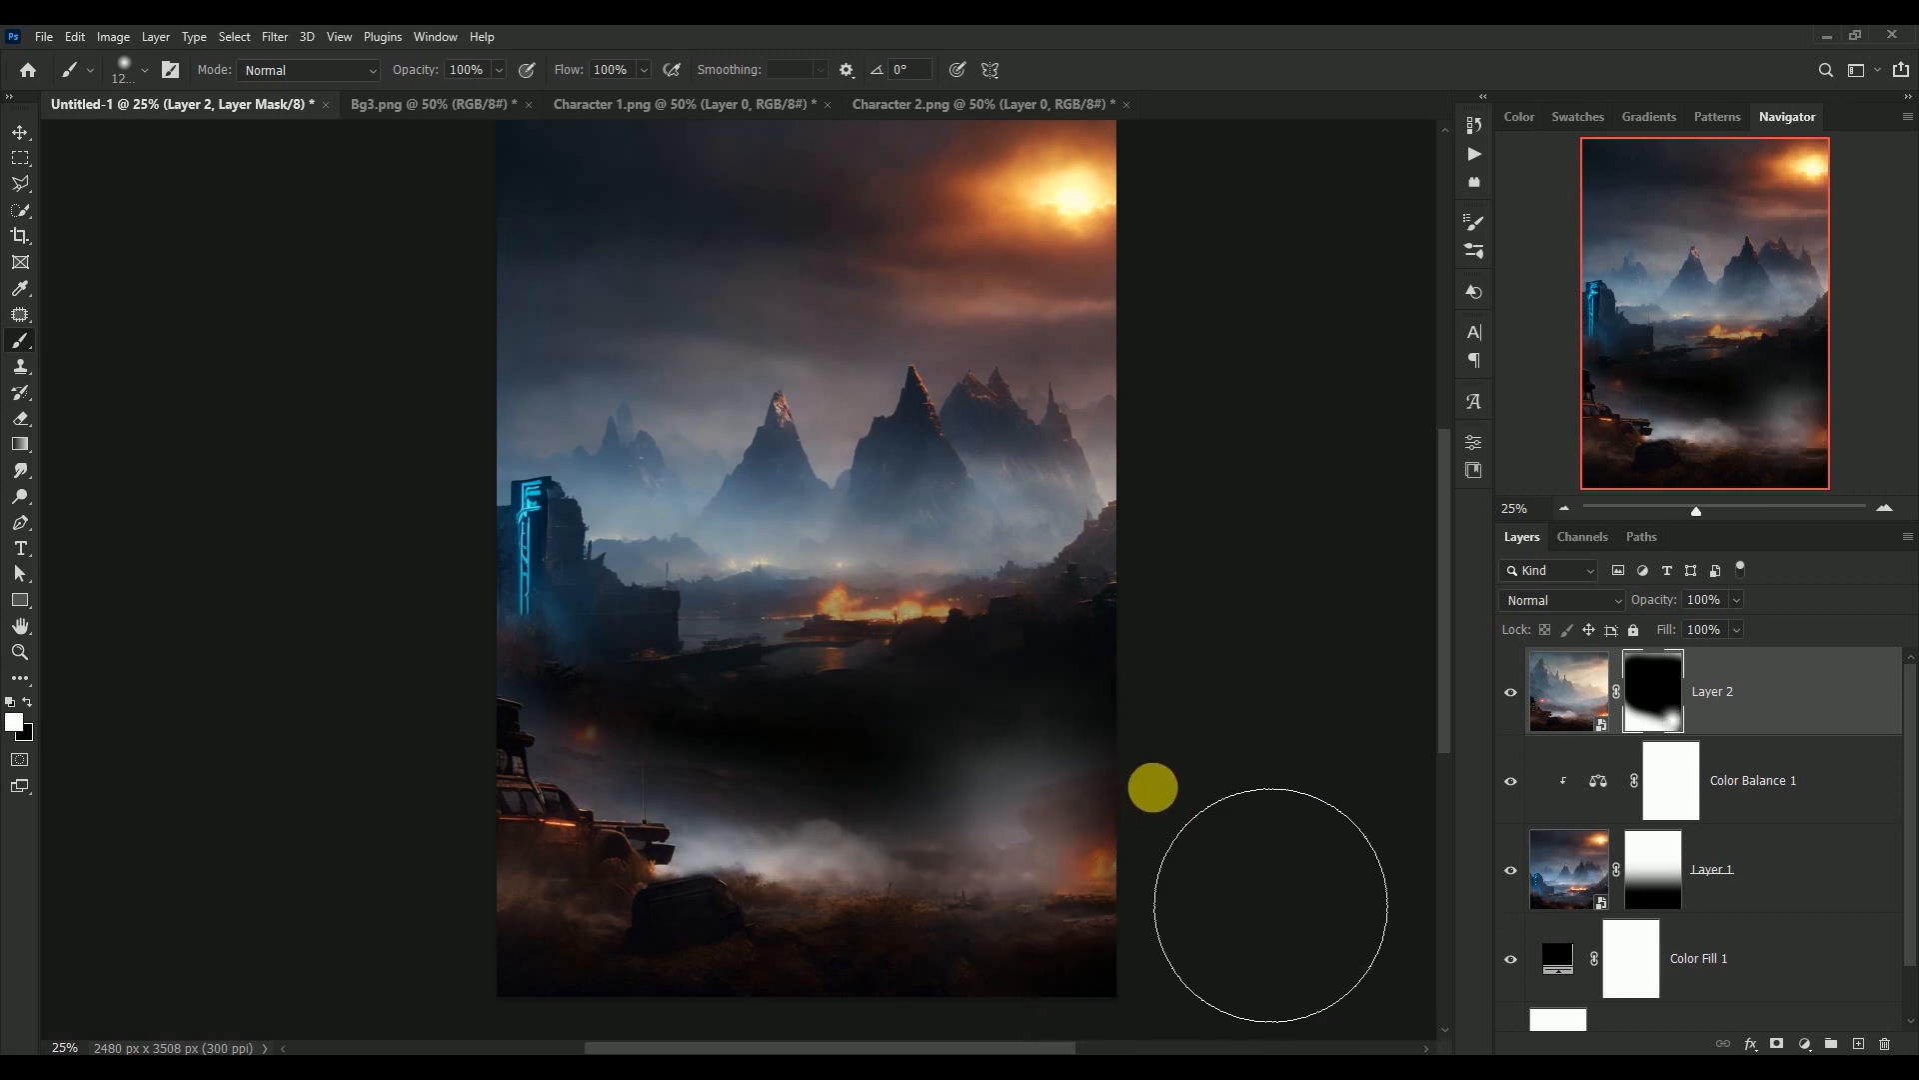
pyautogui.press('x')
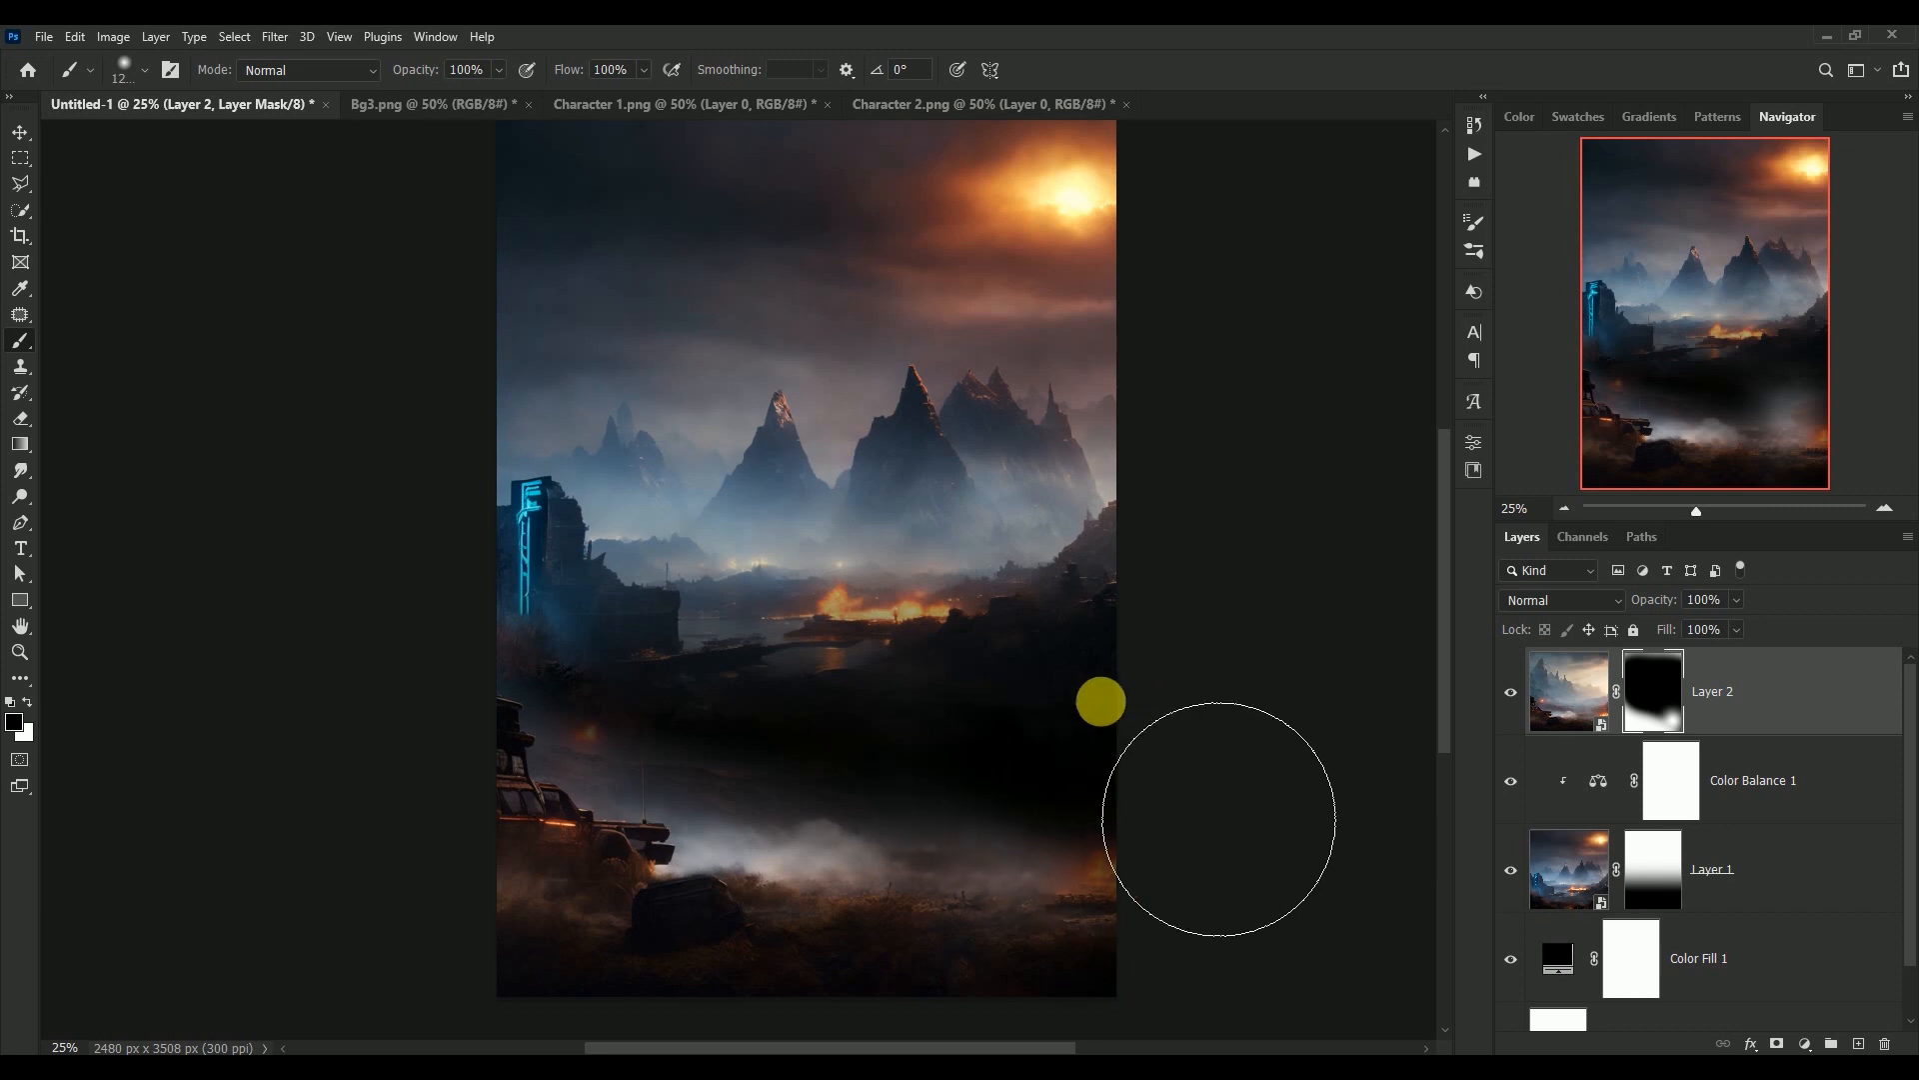
pyautogui.moveTo(1263, 802); pyautogui.dragTo(1280, 805)
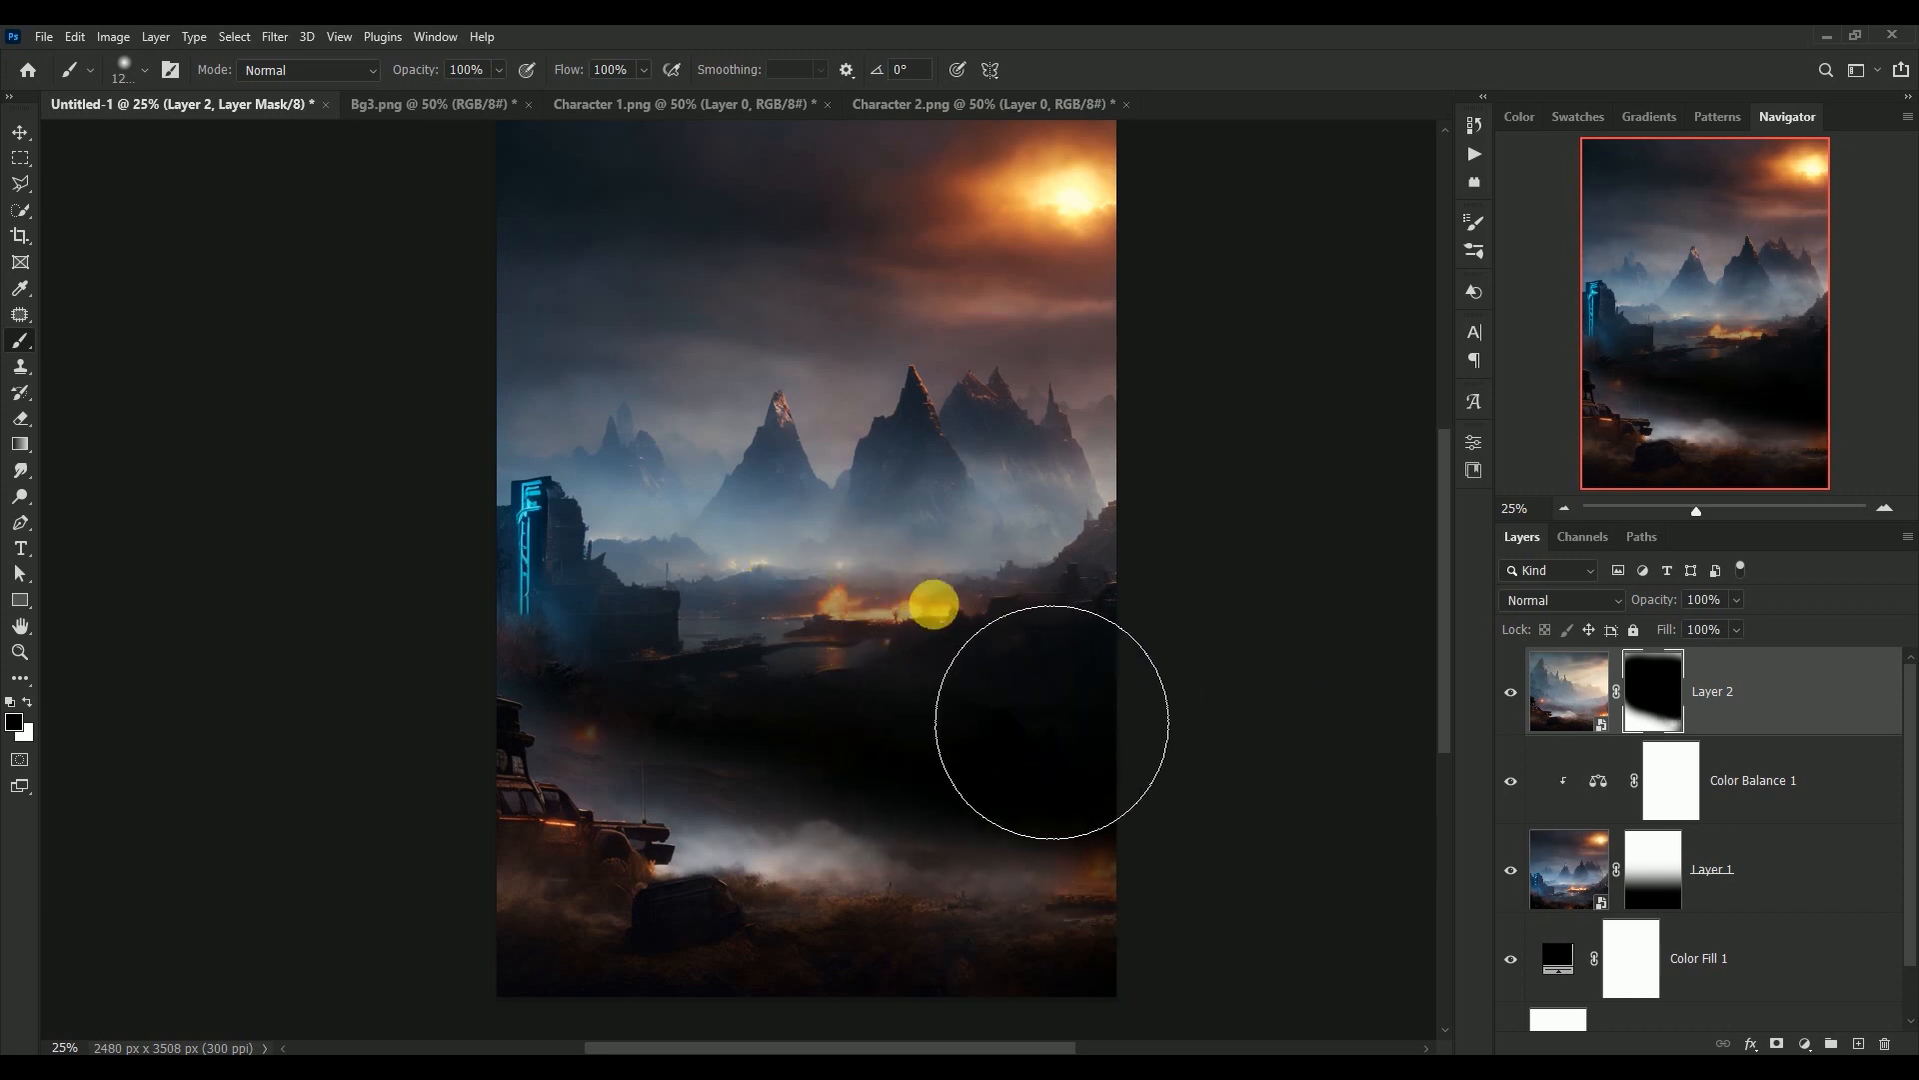
pyautogui.press('x')
pyautogui.moveTo(1191, 950)
pyautogui.mouseDown()
pyautogui.moveTo(1141, 835)
pyautogui.moveTo(1167, 811)
pyautogui.moveTo(1133, 824)
pyautogui.moveTo(1180, 802)
pyautogui.moveTo(989, 813)
pyautogui.moveTo(1143, 814)
pyautogui.moveTo(1067, 840)
pyautogui.moveTo(1059, 789)
pyautogui.mouseUp()
pyautogui.press('x')
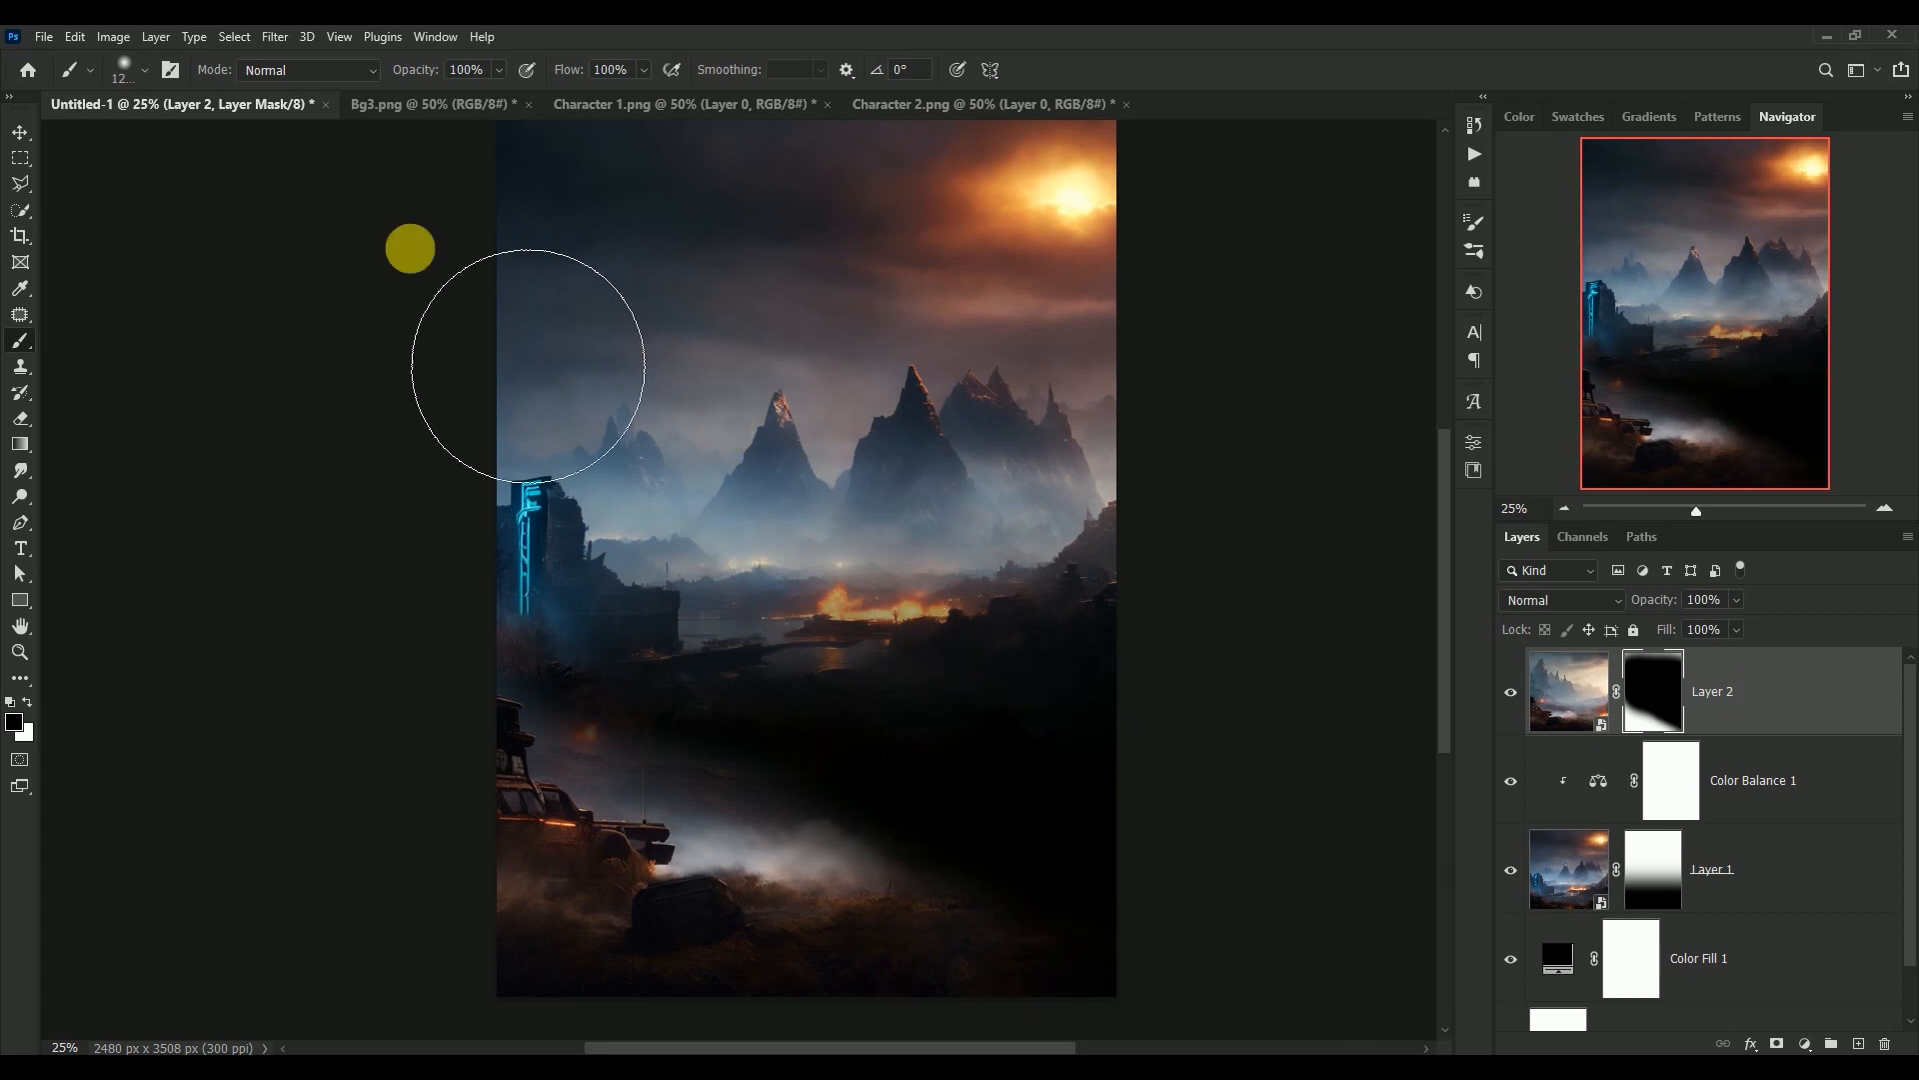
# Add a Color Balance adjustment layer above Layer 2 and clip it to that layer
pyautogui.click(20, 136)
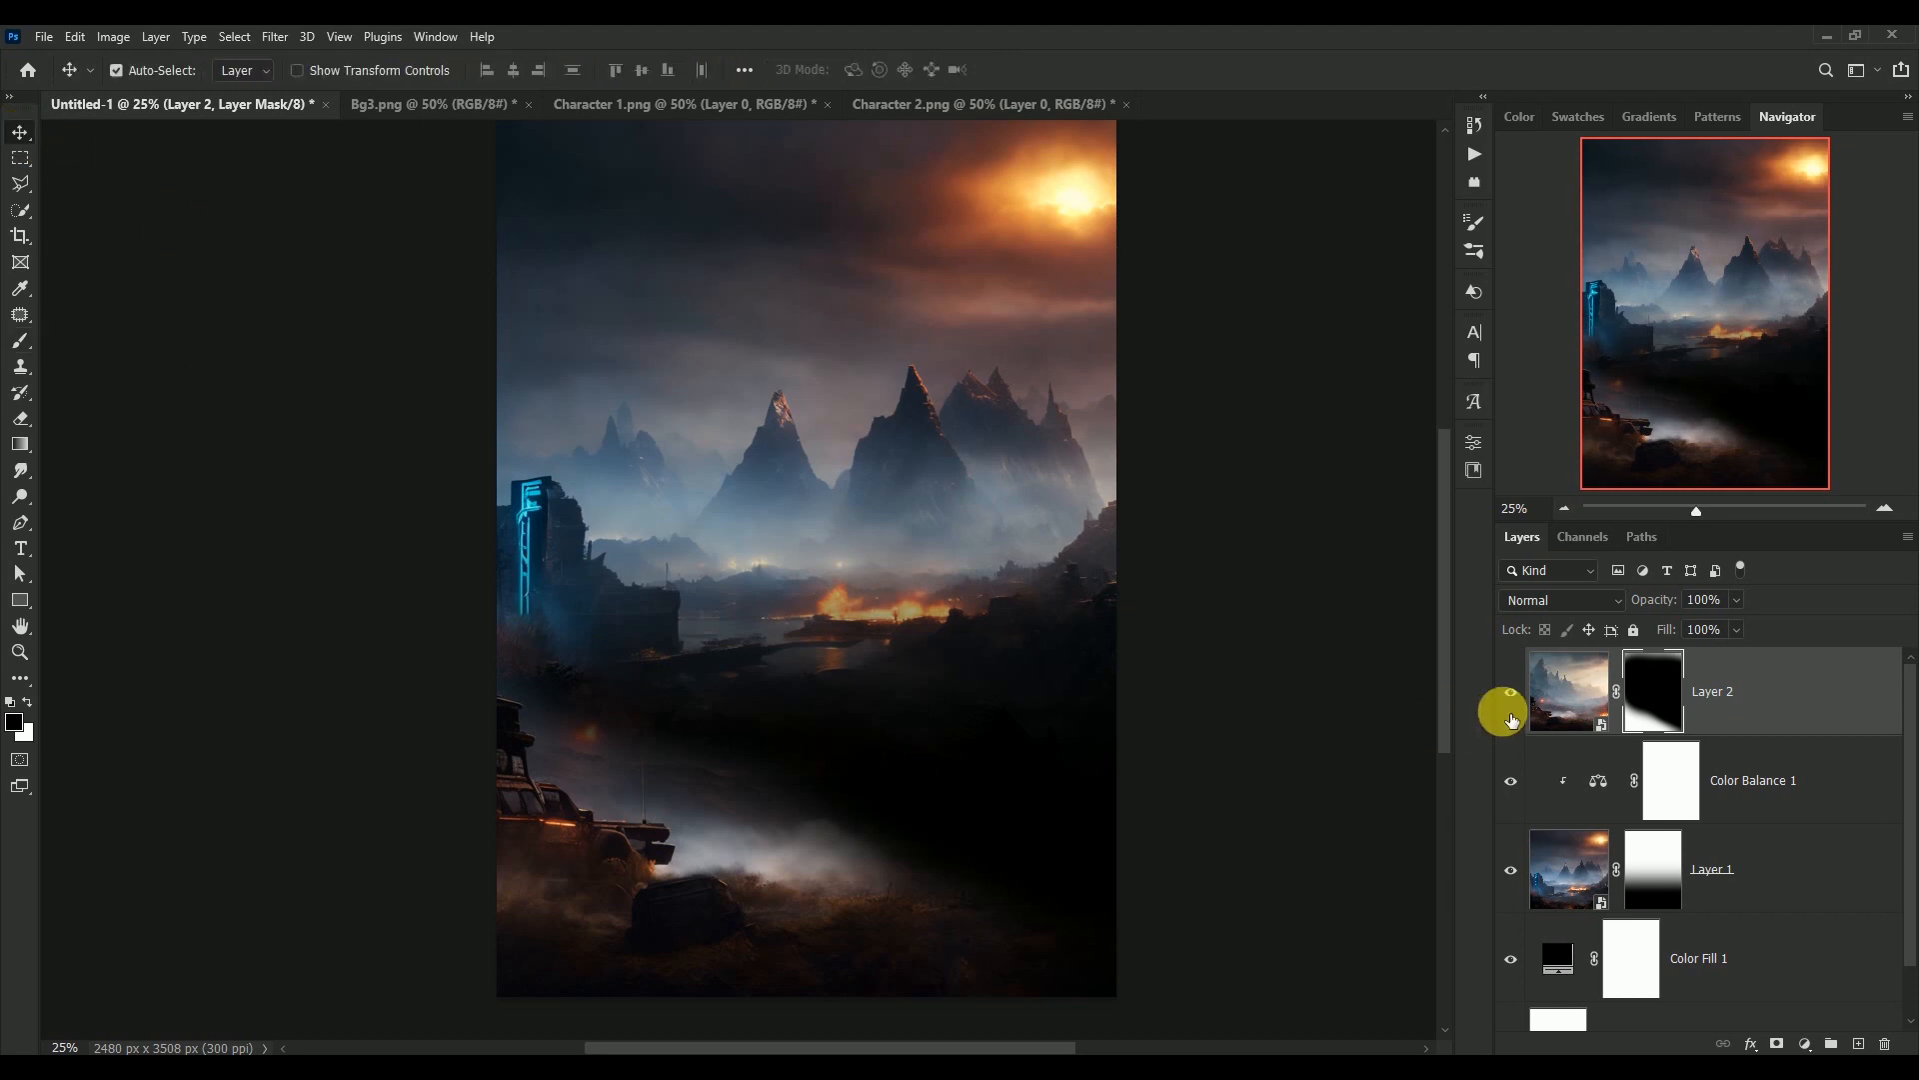
pyautogui.click(1571, 690)
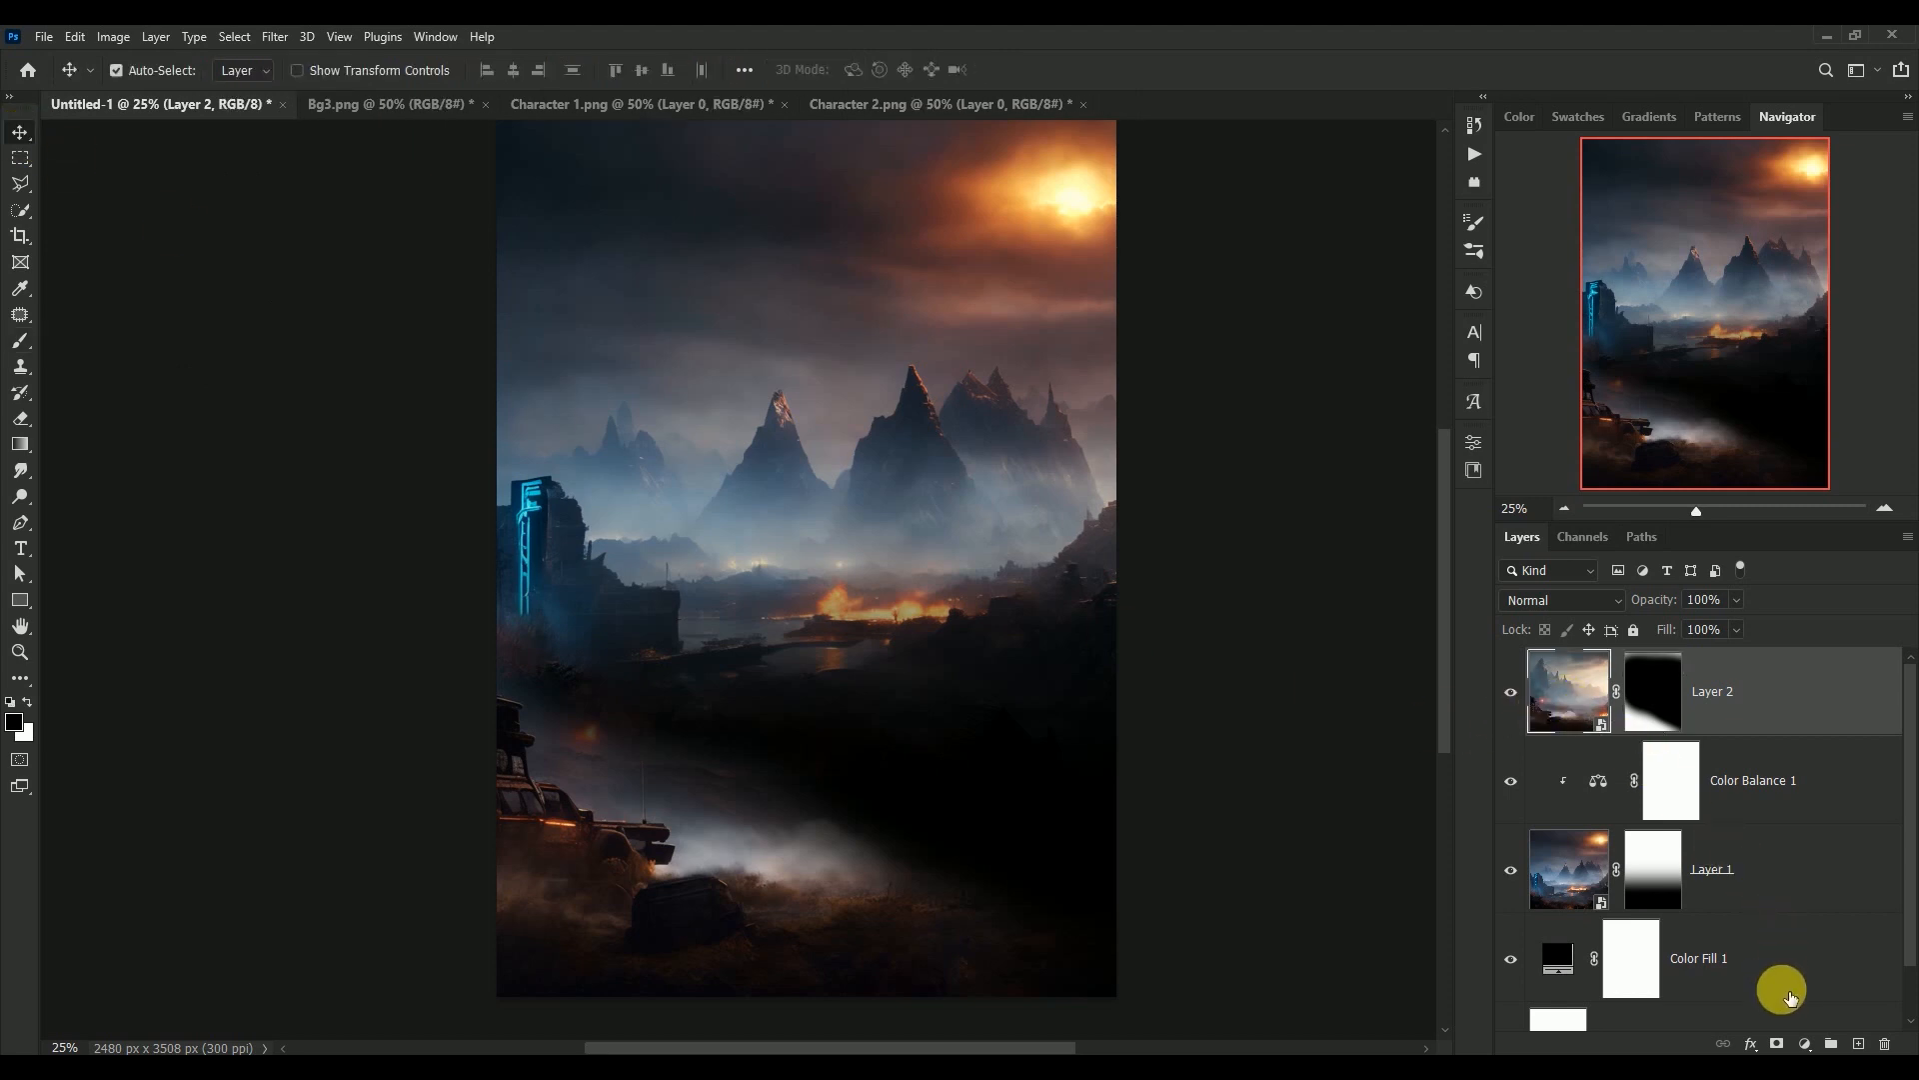
pyautogui.click(1806, 1042)
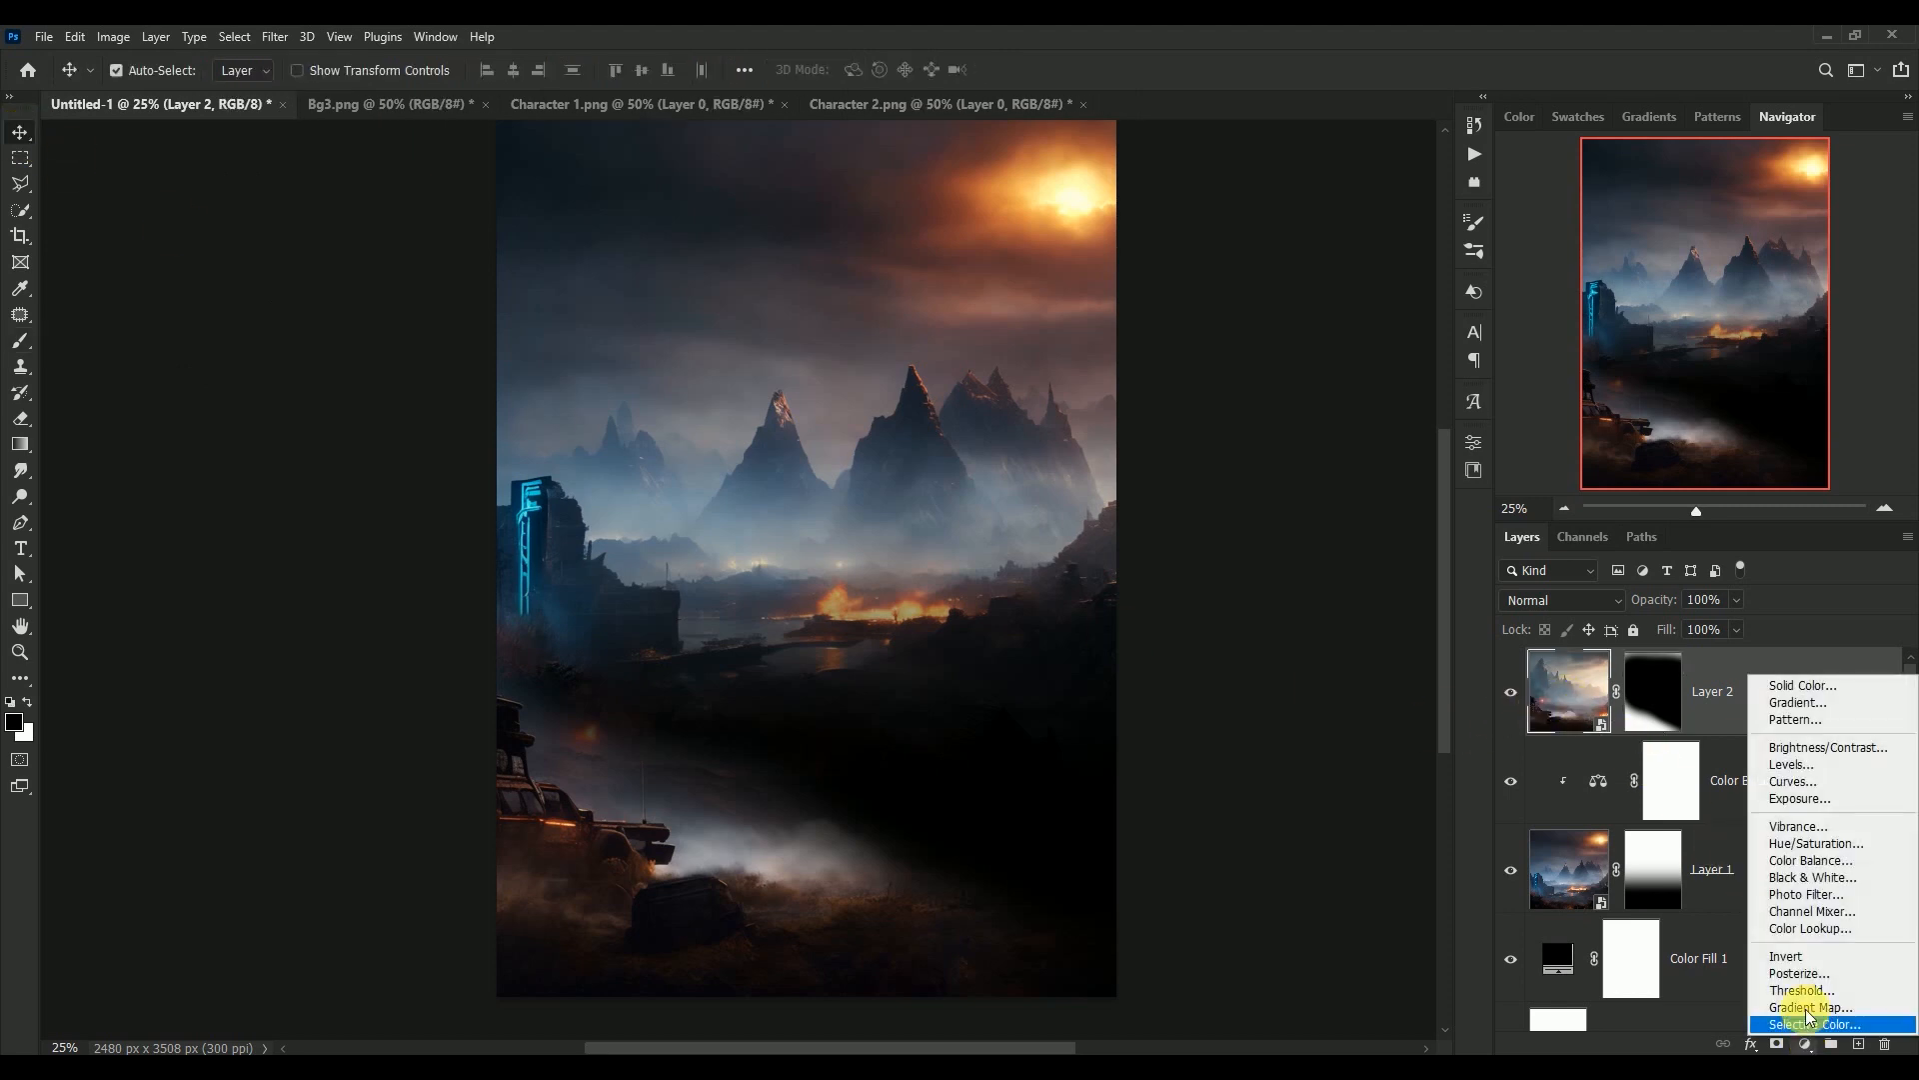
pyautogui.click(1802, 862)
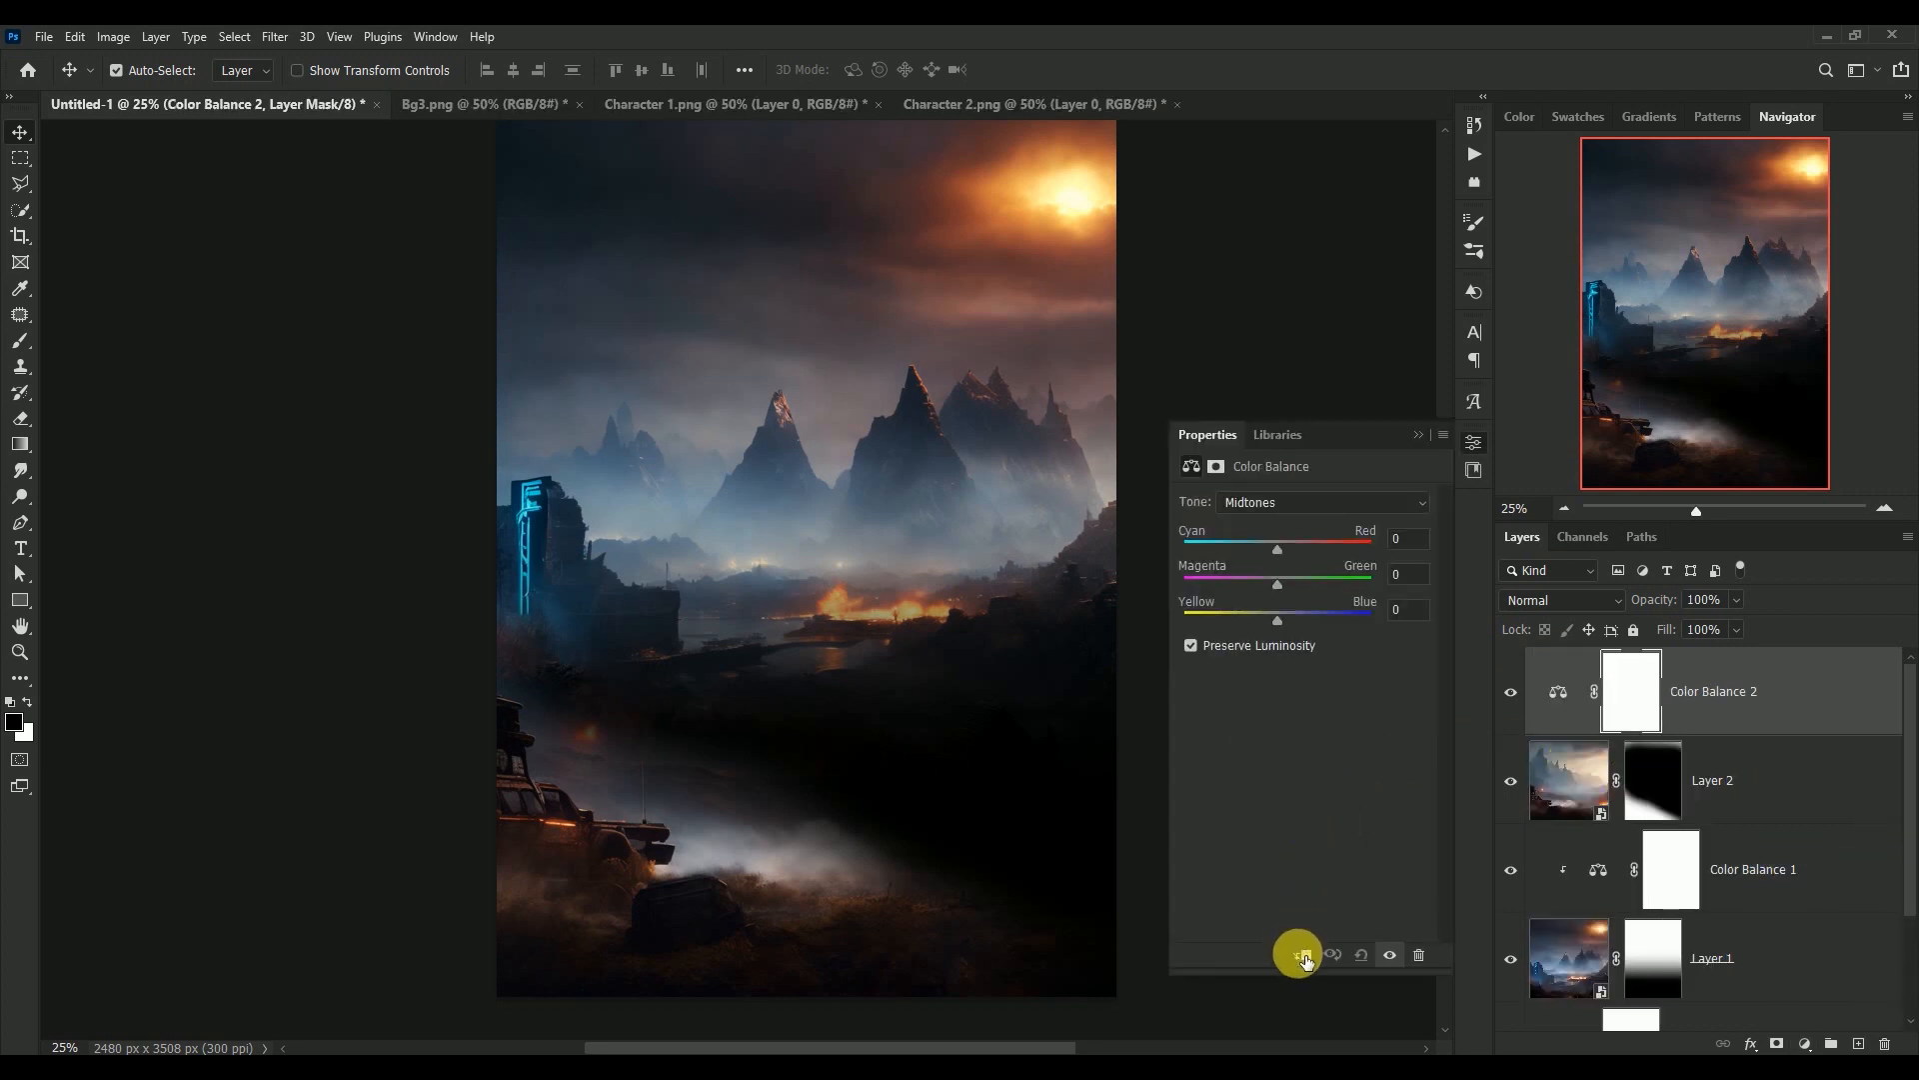
pyautogui.click(1303, 957)
# Set the Color Balance midtones to Cyan-Red +20, Magenta-Green -28 and Yellow-Blue +12
pyautogui.click(1413, 543)
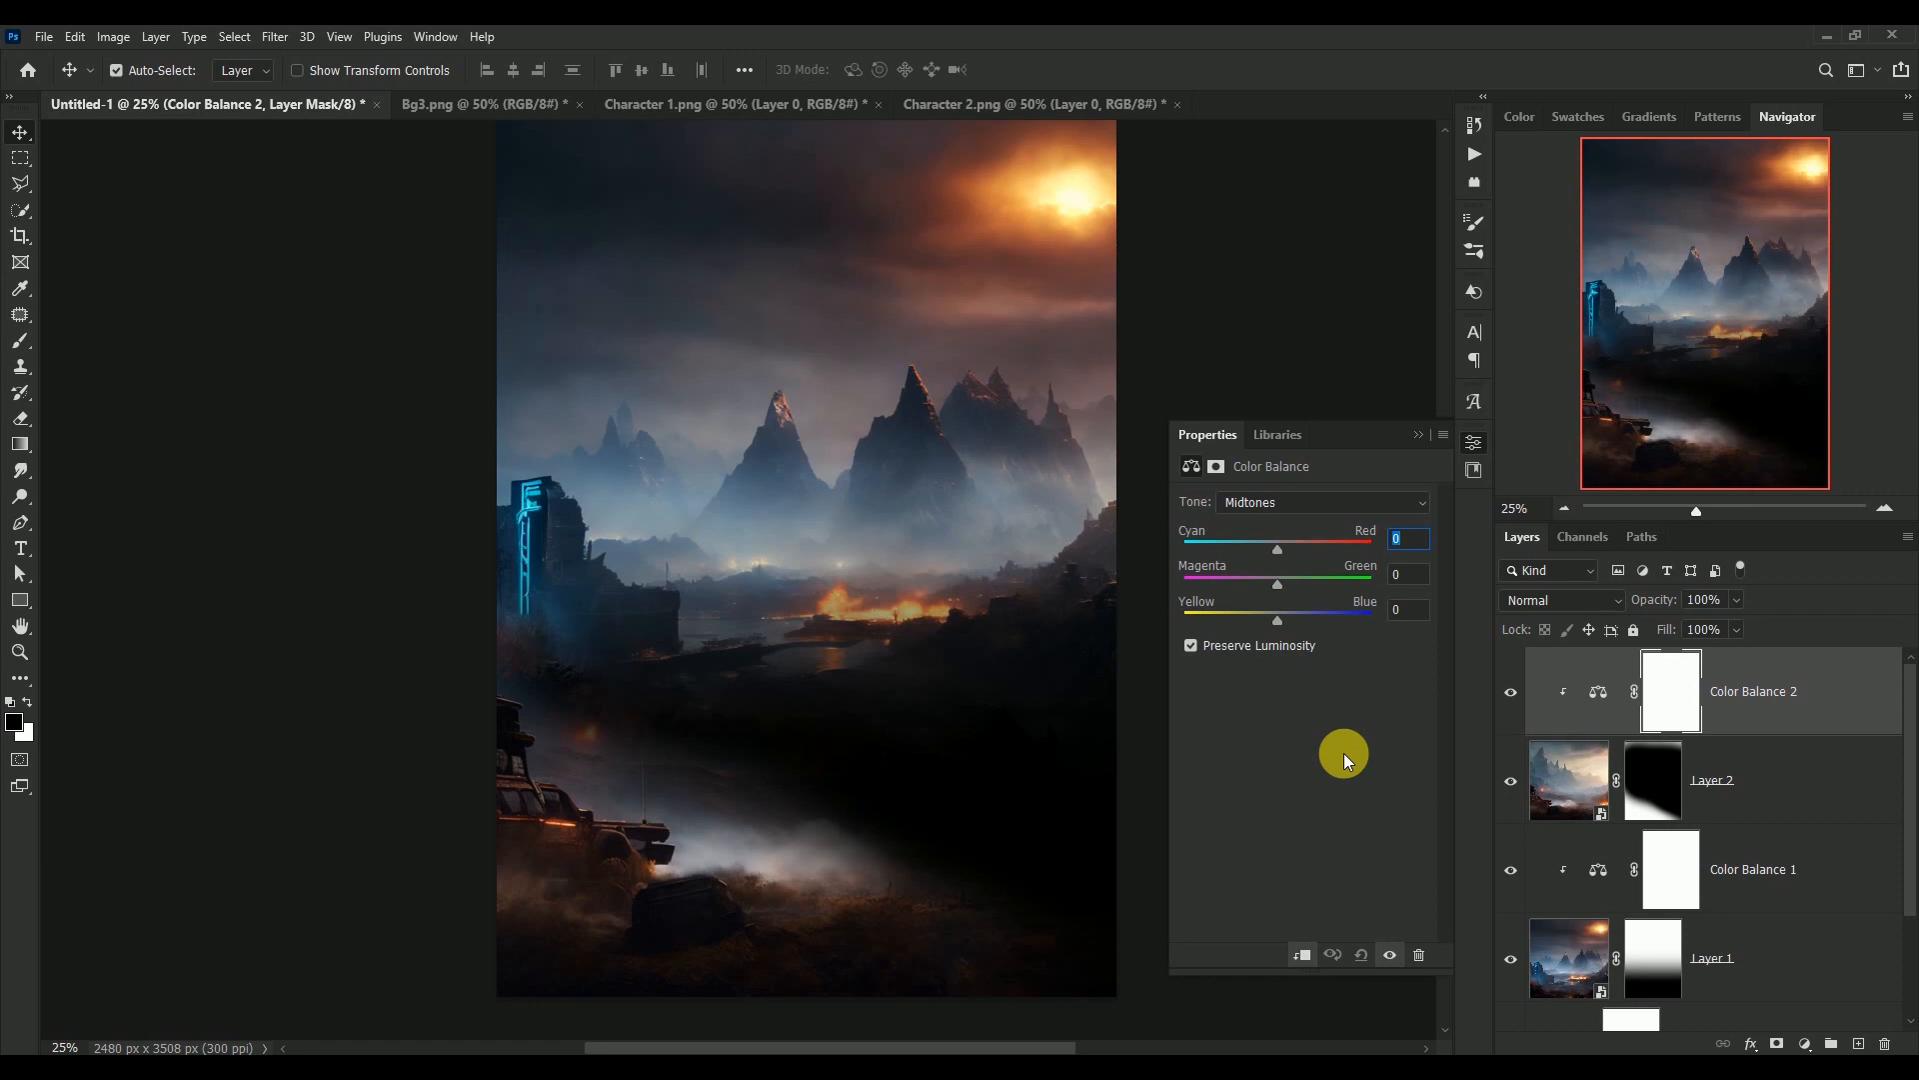
pyautogui.write('+2')
pyautogui.press('Tab')
pyautogui.write('-28')
pyautogui.press('Tab')
pyautogui.write('+12')
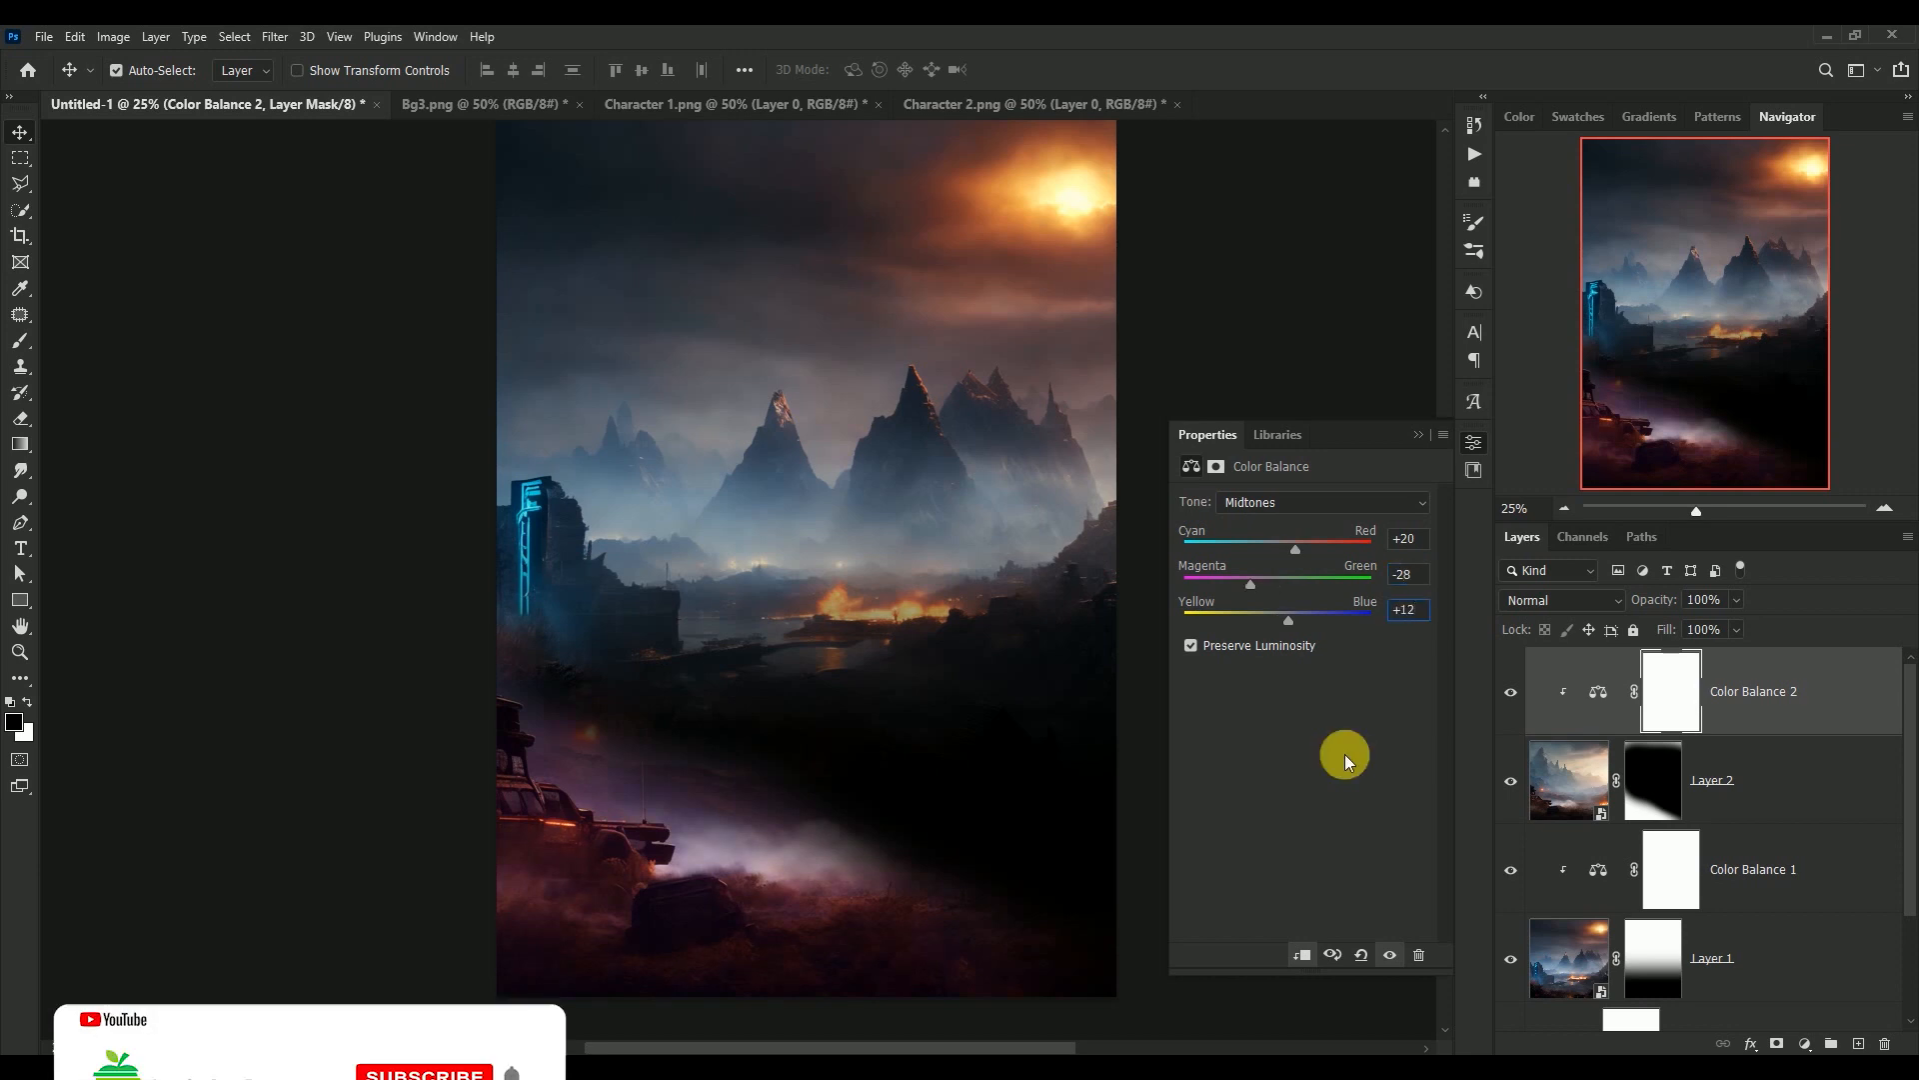
# Set the Color Balance shadows to Cyan-Red -4, Magenta-Green -10 and Yellow-Blue -7
pyautogui.click(1323, 512)
pyautogui.click(1318, 516)
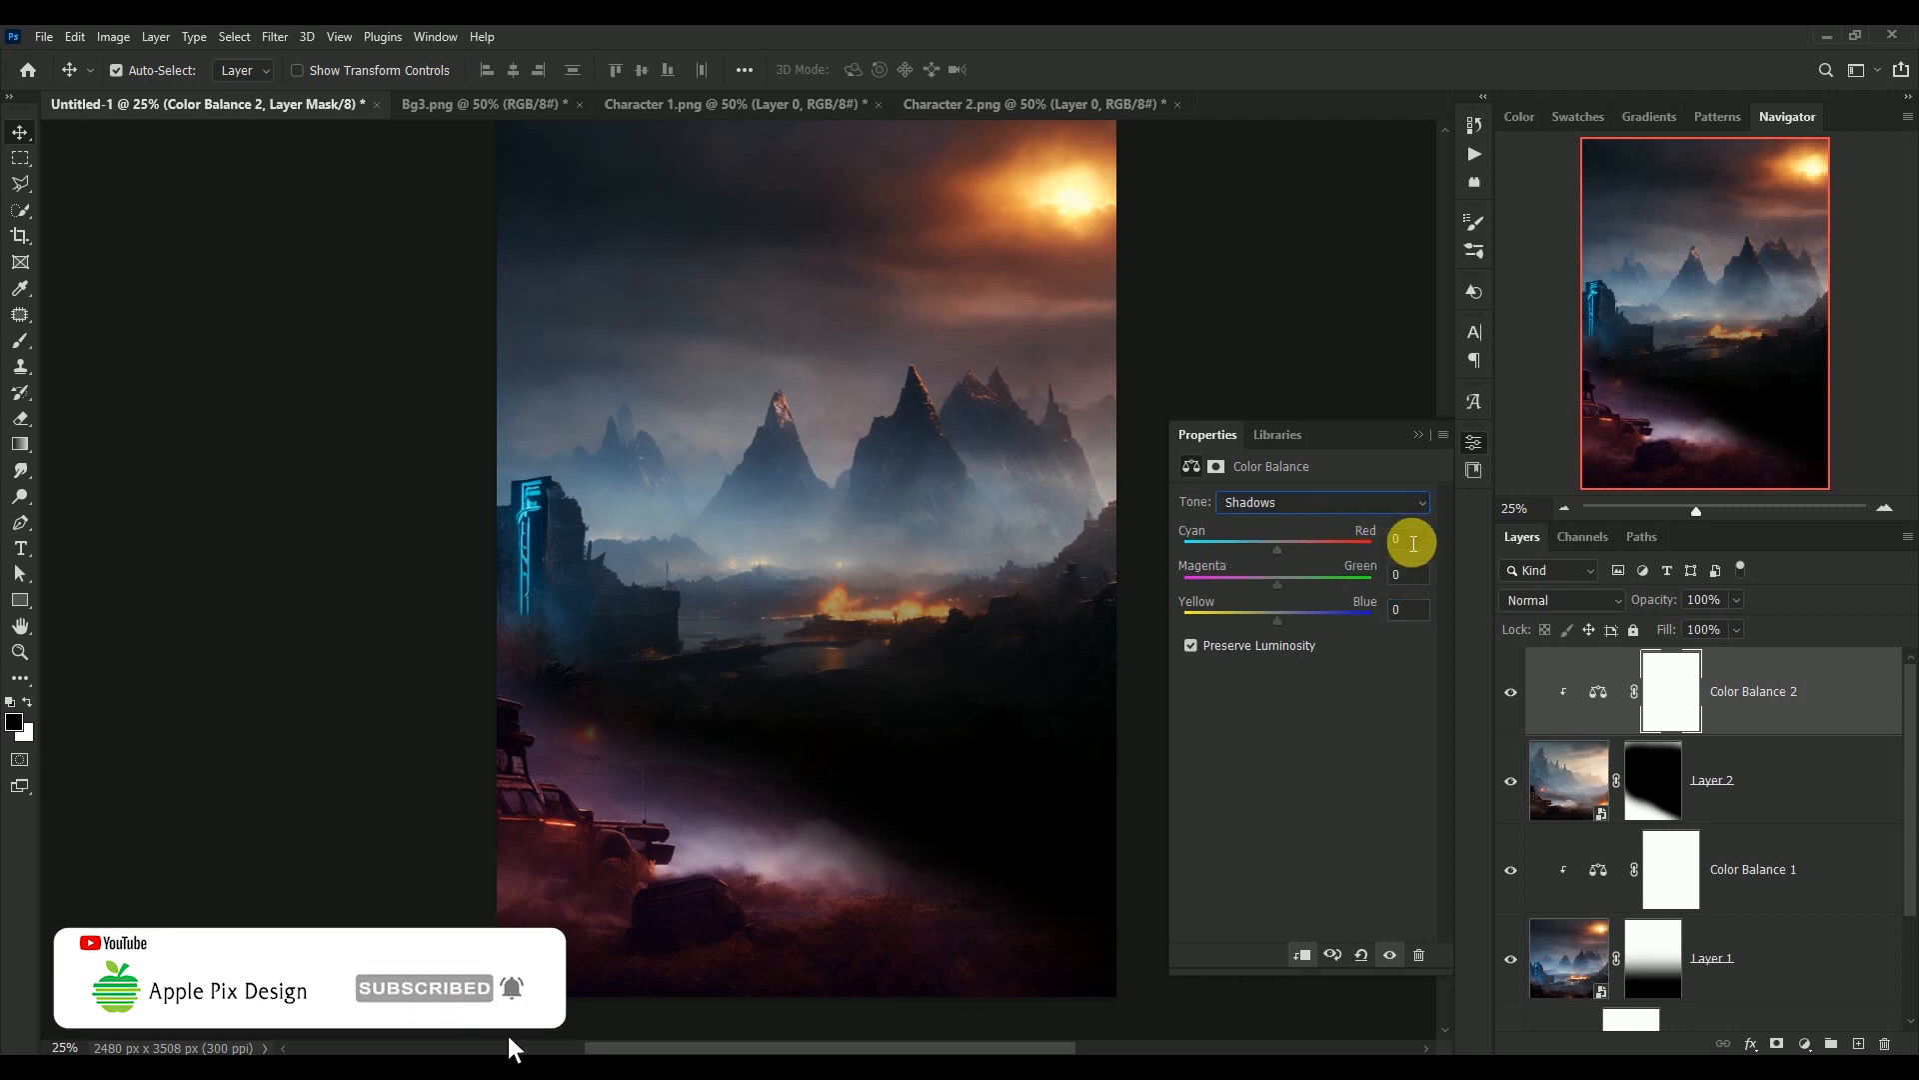
pyautogui.click(1412, 543)
pyautogui.write('-')
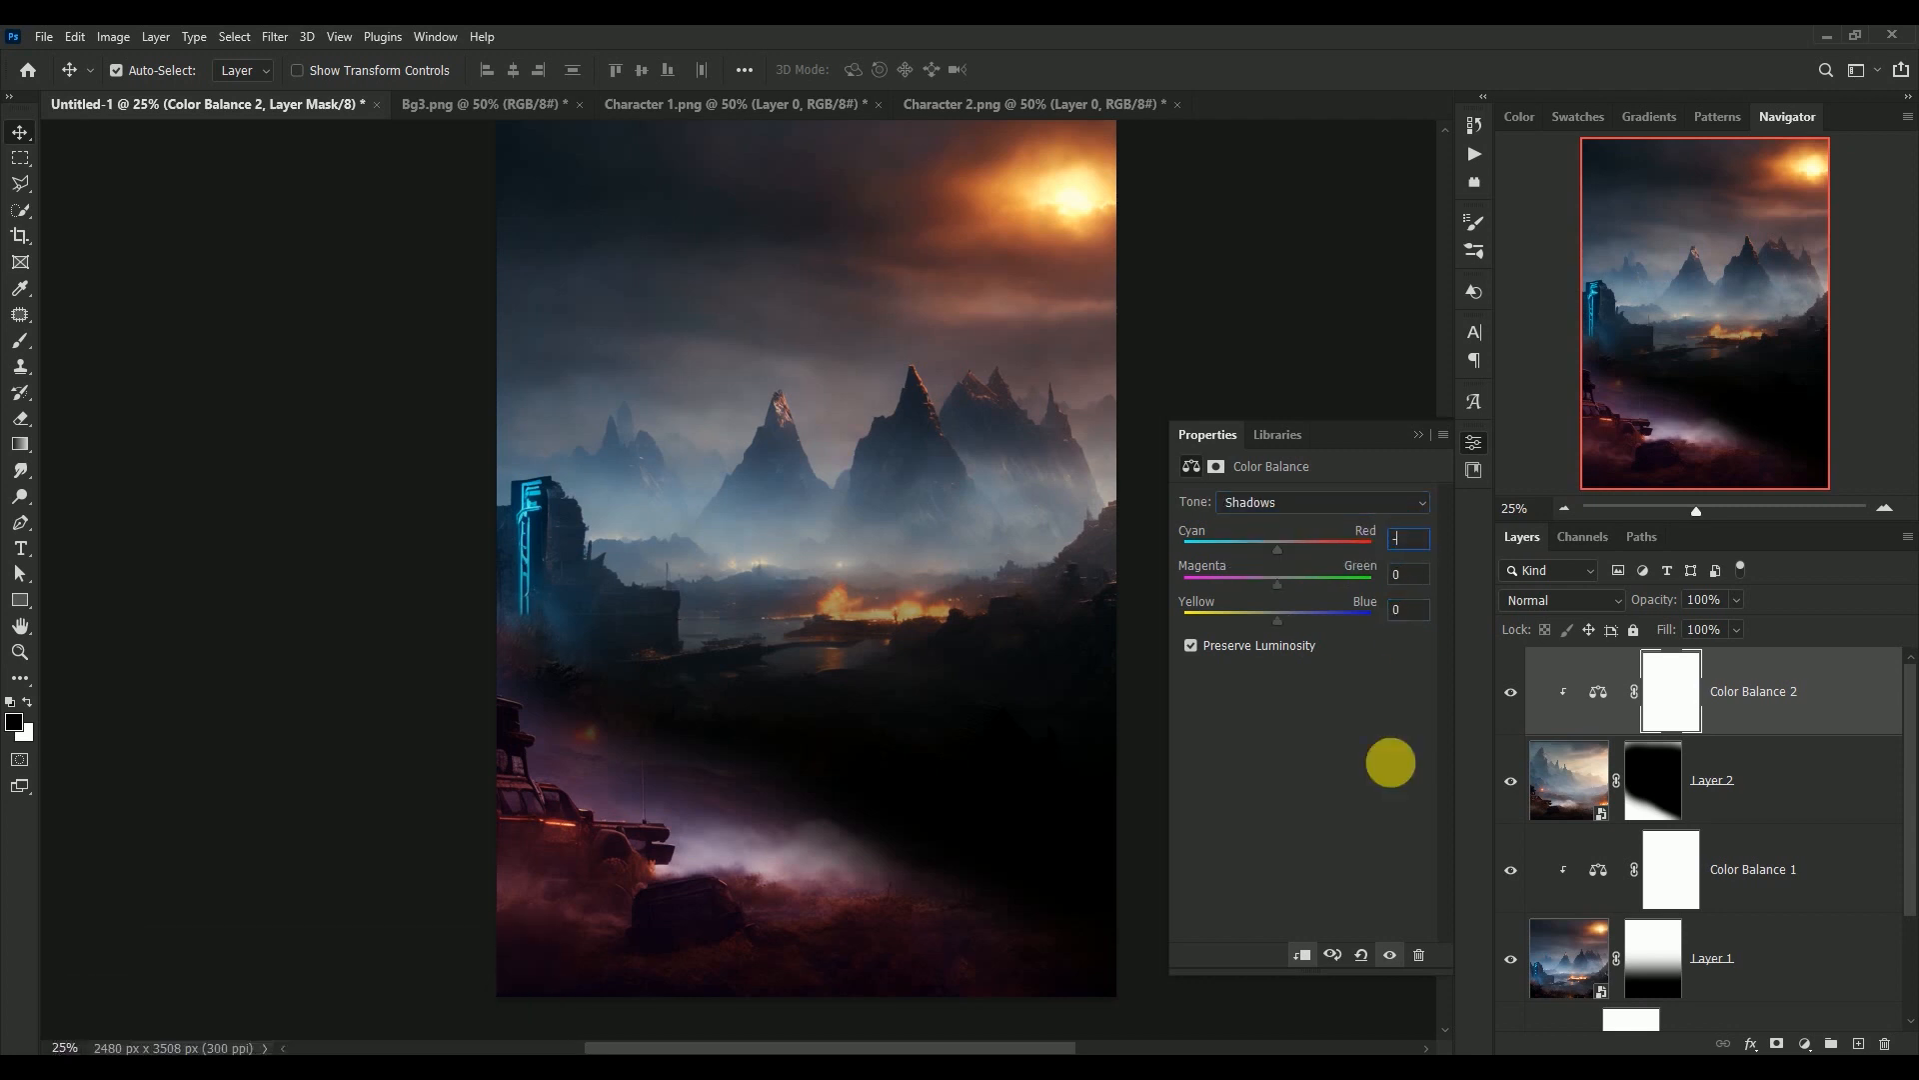
pyautogui.write('4')
pyautogui.press('Tab')
pyautogui.write('-10')
pyautogui.press('Tab')
pyautogui.write('-7')
# Set the Color Balance highlights to Cyan-Red +12, Magenta-Green -7 and Yellow-Blue -38, and compare the image with and without the adjustment
pyautogui.click(1319, 497)
pyautogui.click(1310, 554)
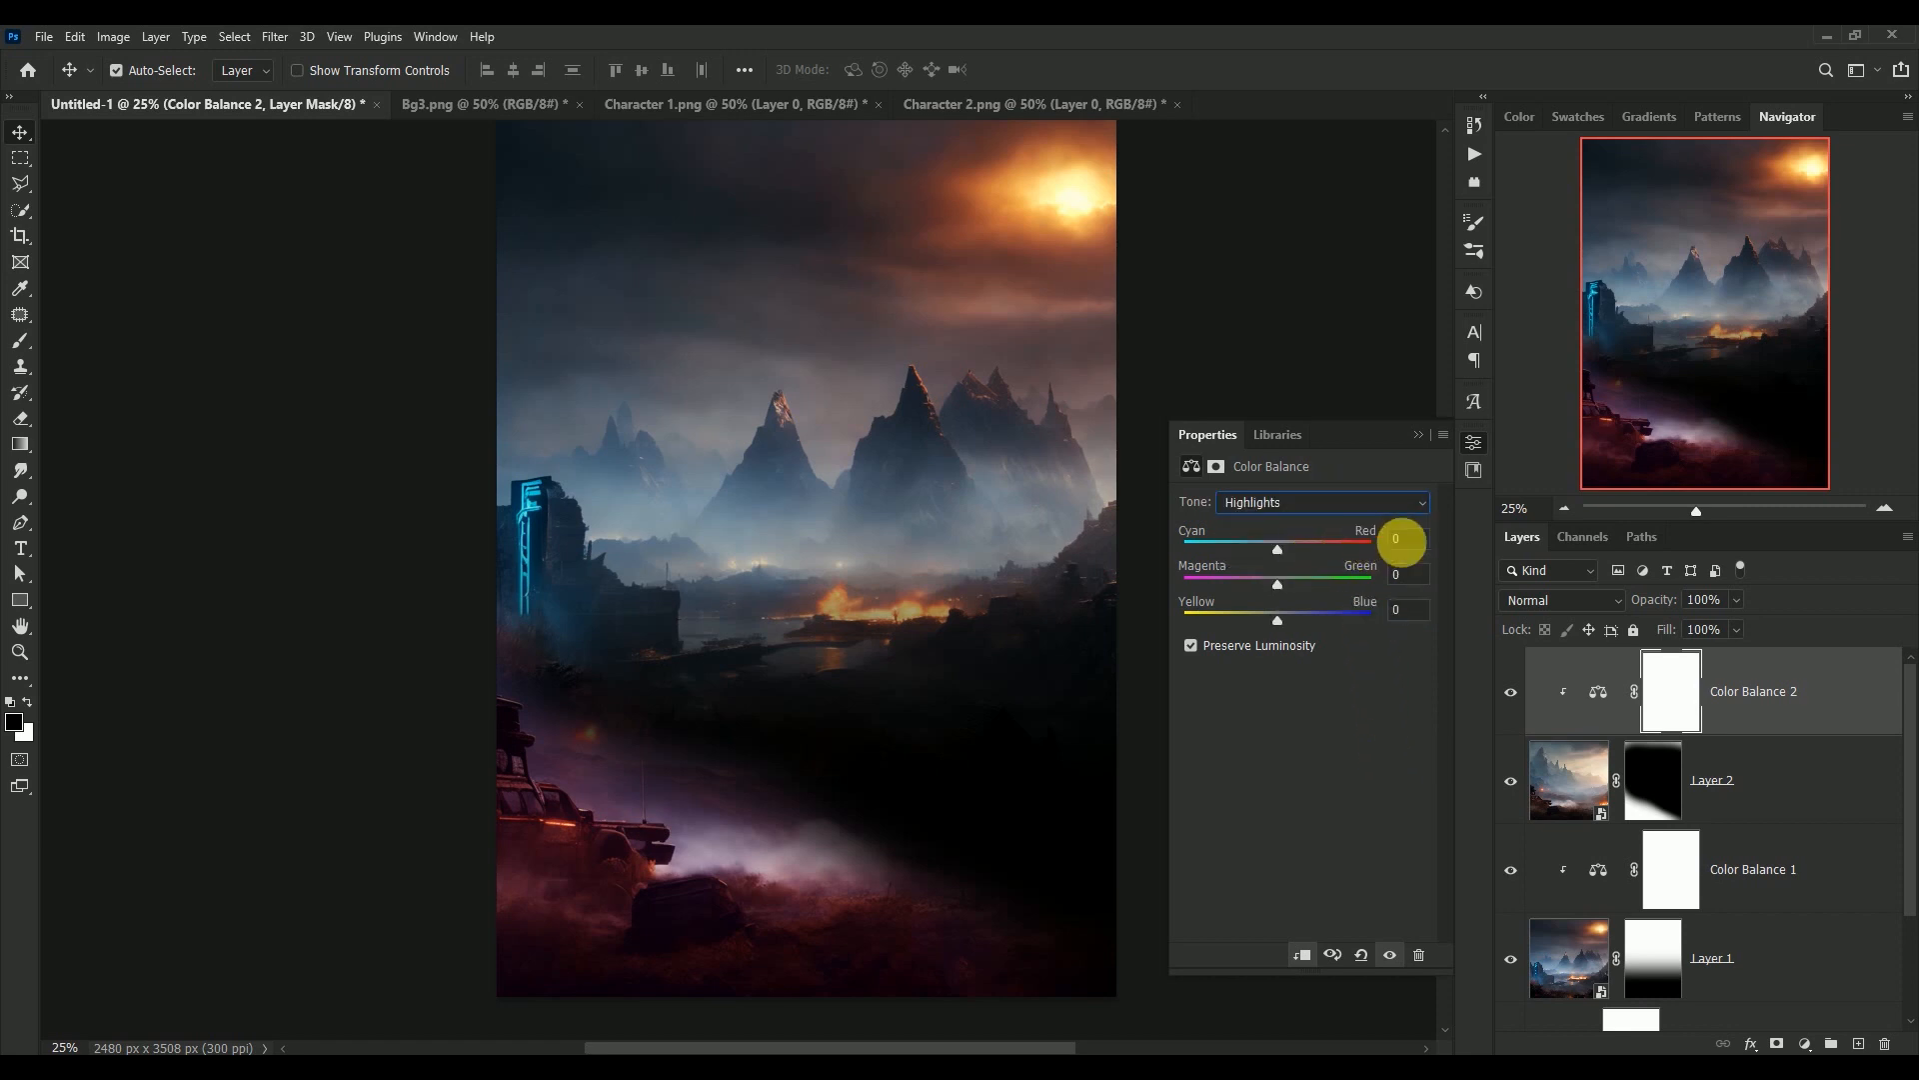
pyautogui.click(1409, 538)
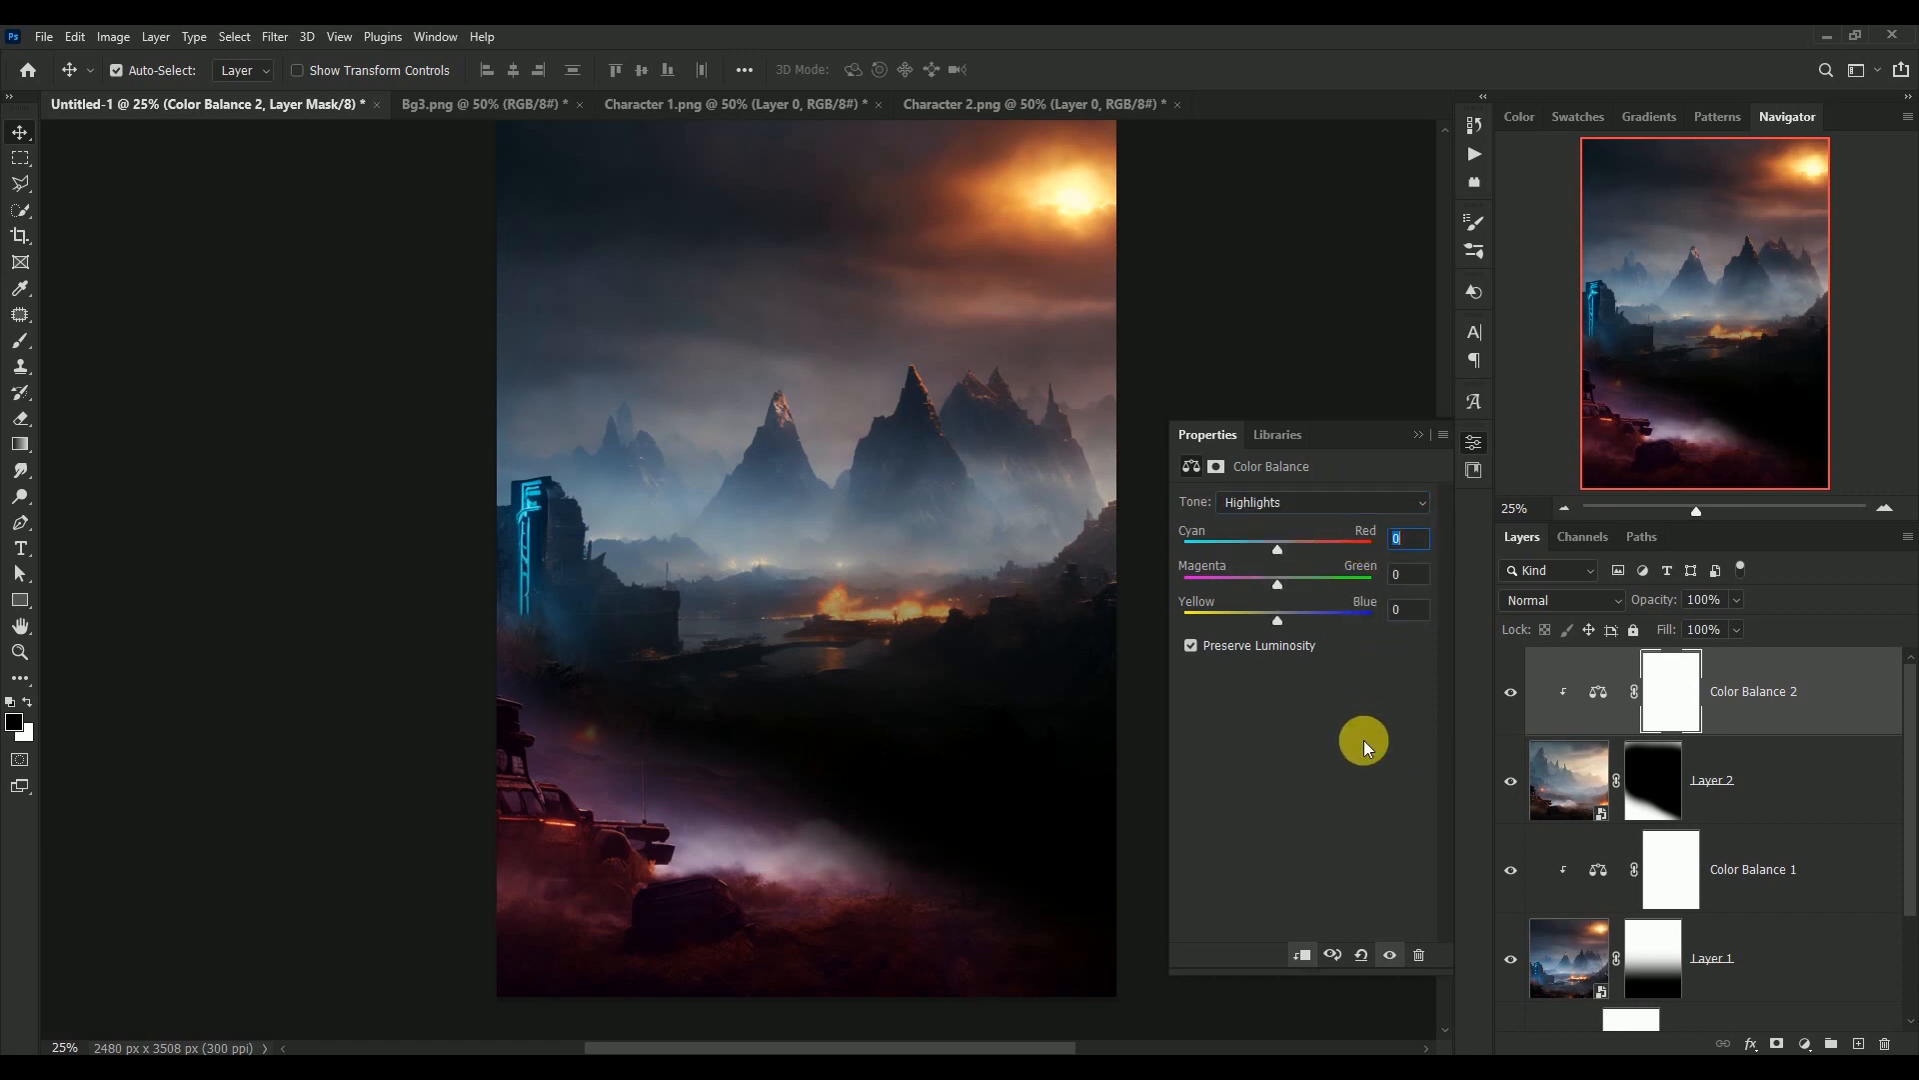
pyautogui.write('12')
pyautogui.press('Tab')
pyautogui.write('-7')
pyautogui.press('Tab')
pyautogui.write('-38')
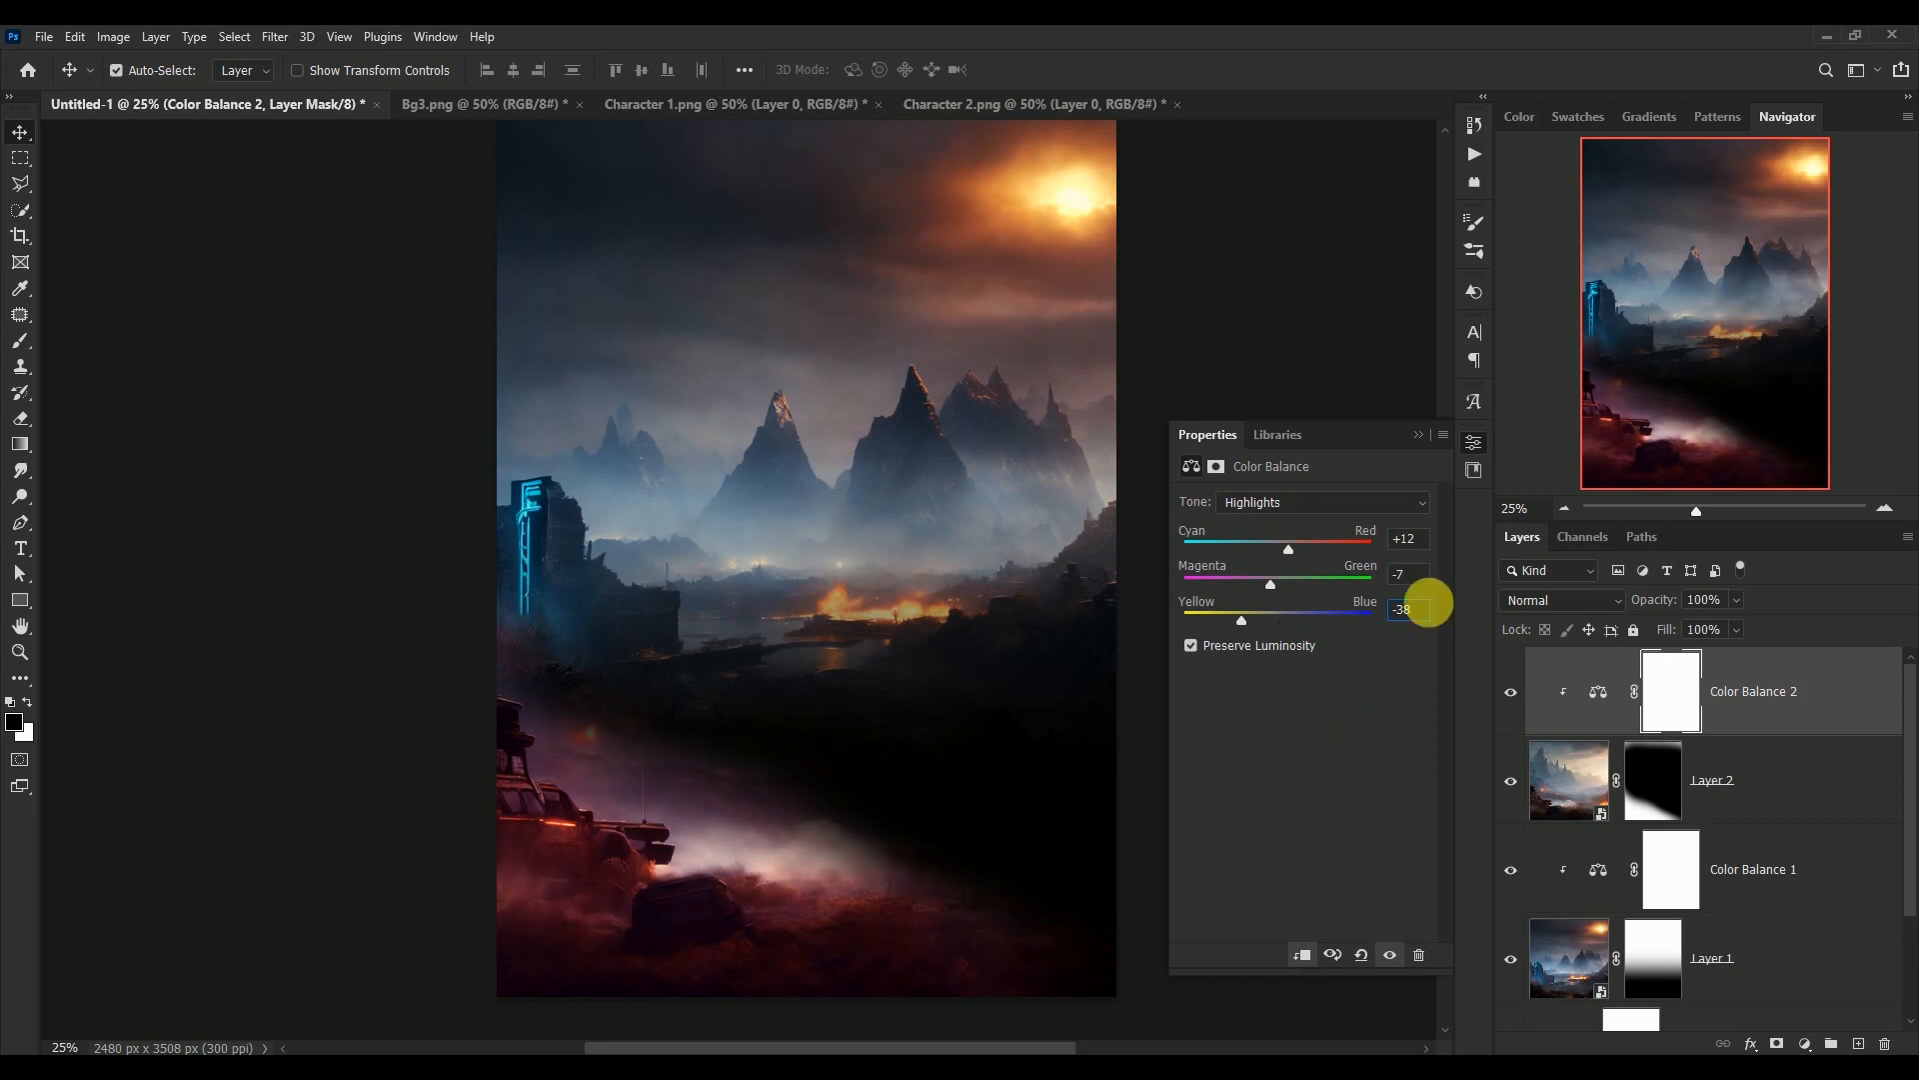
pyautogui.click(1418, 434)
pyautogui.click(1511, 691)
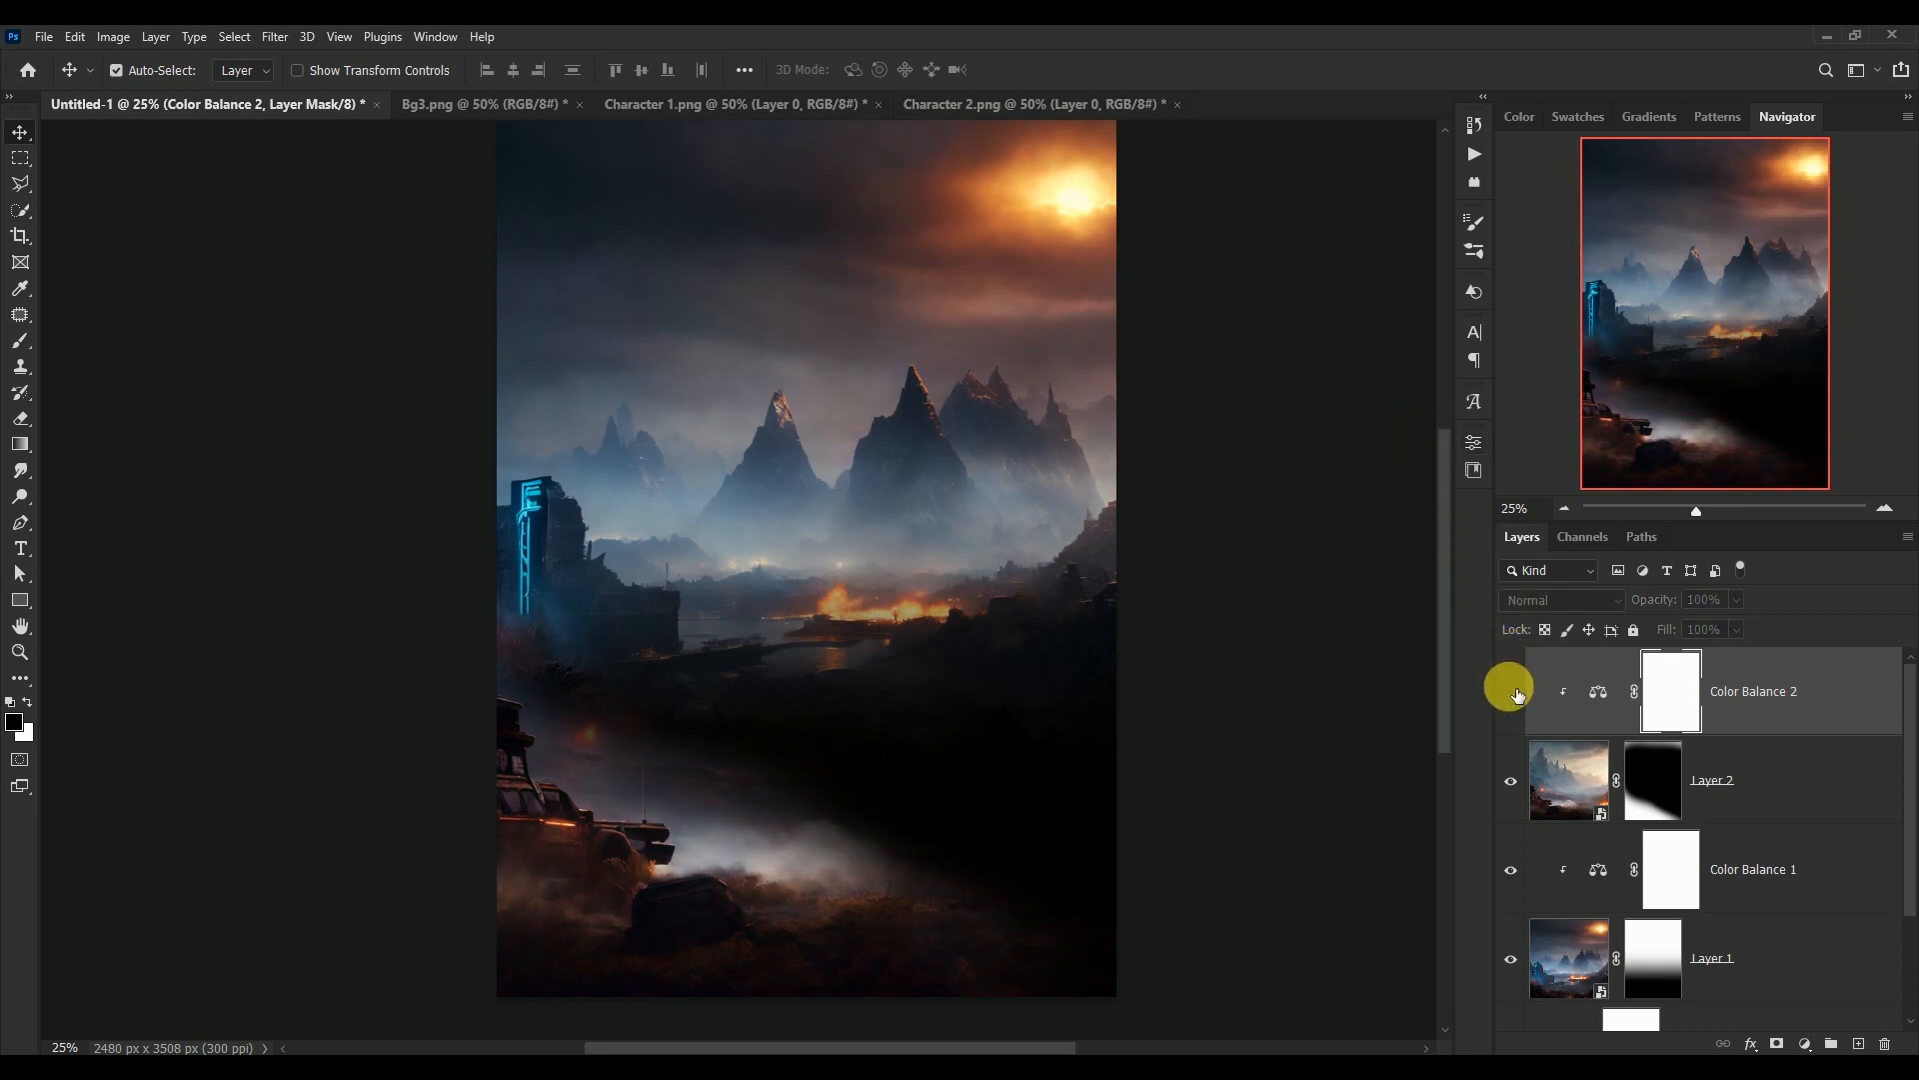
pyautogui.click(1512, 691)
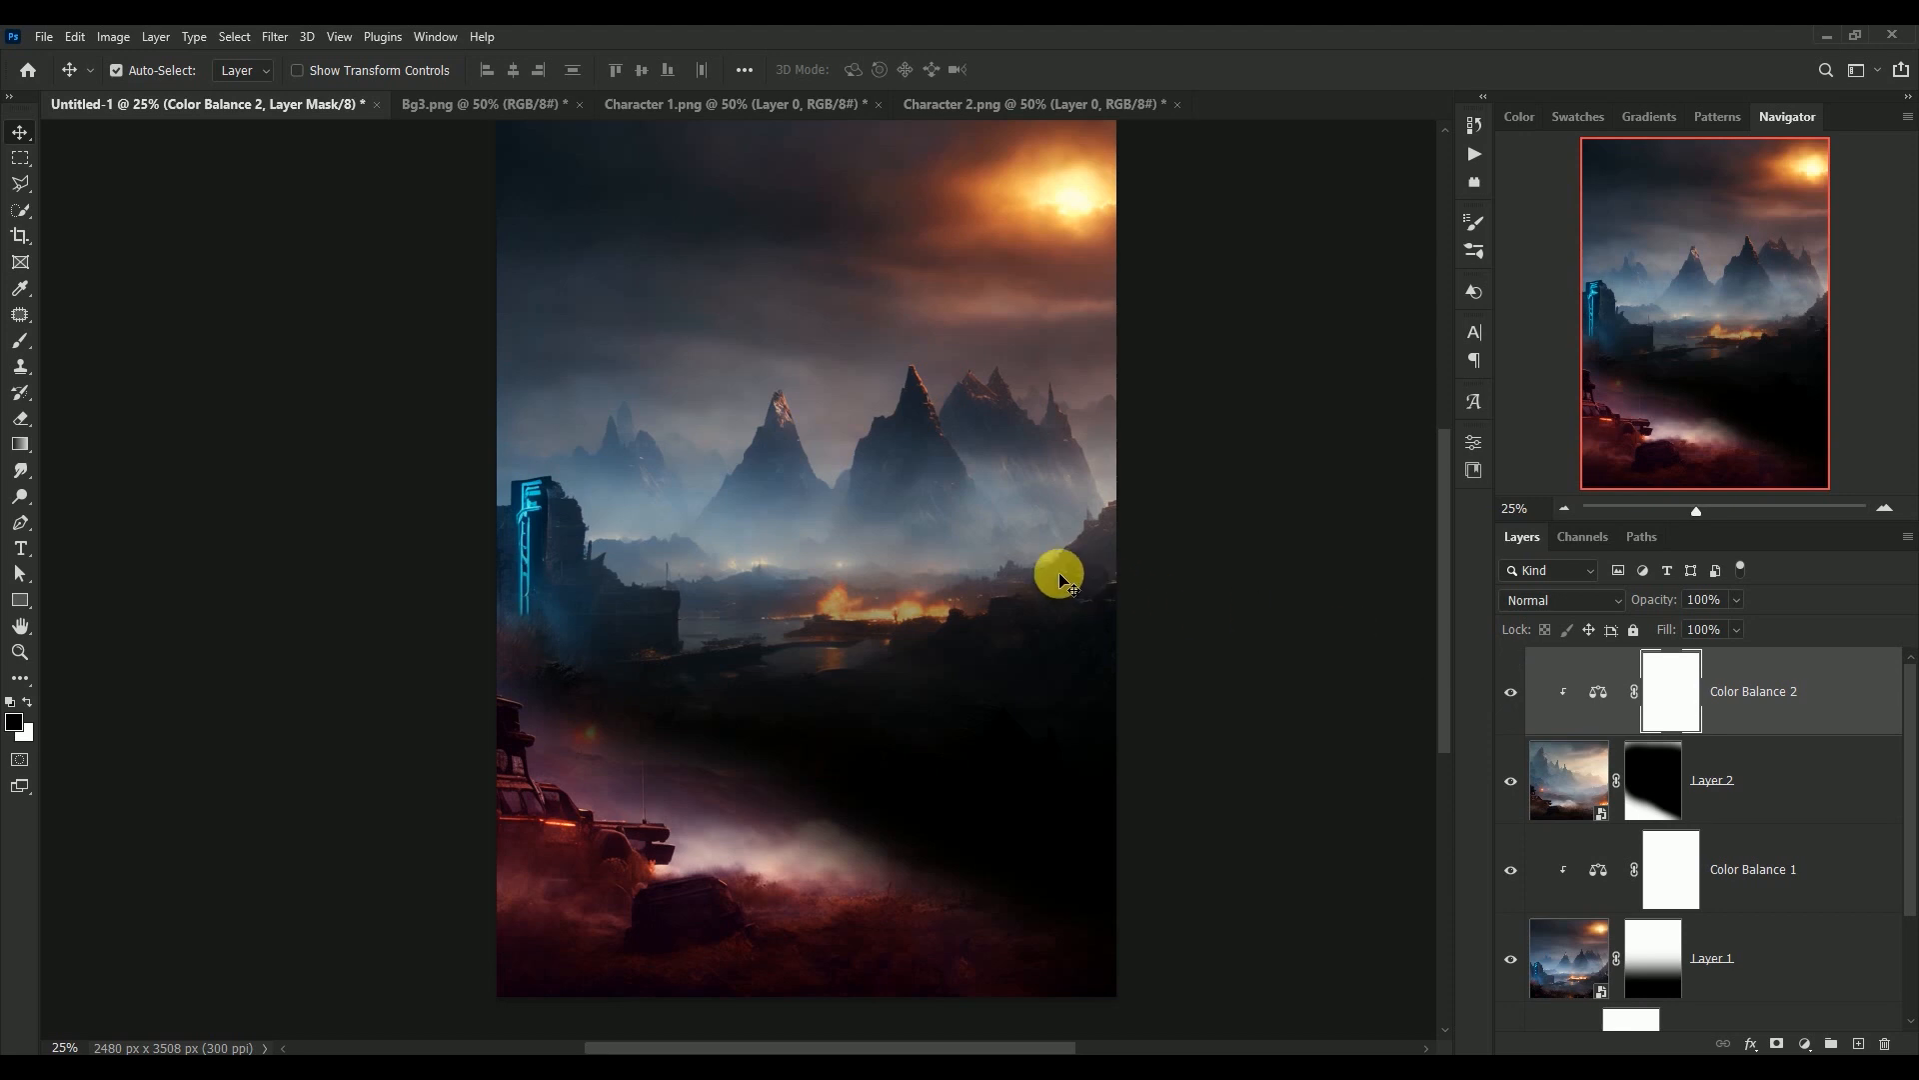
pyautogui.hotkey('ctrl', '0')
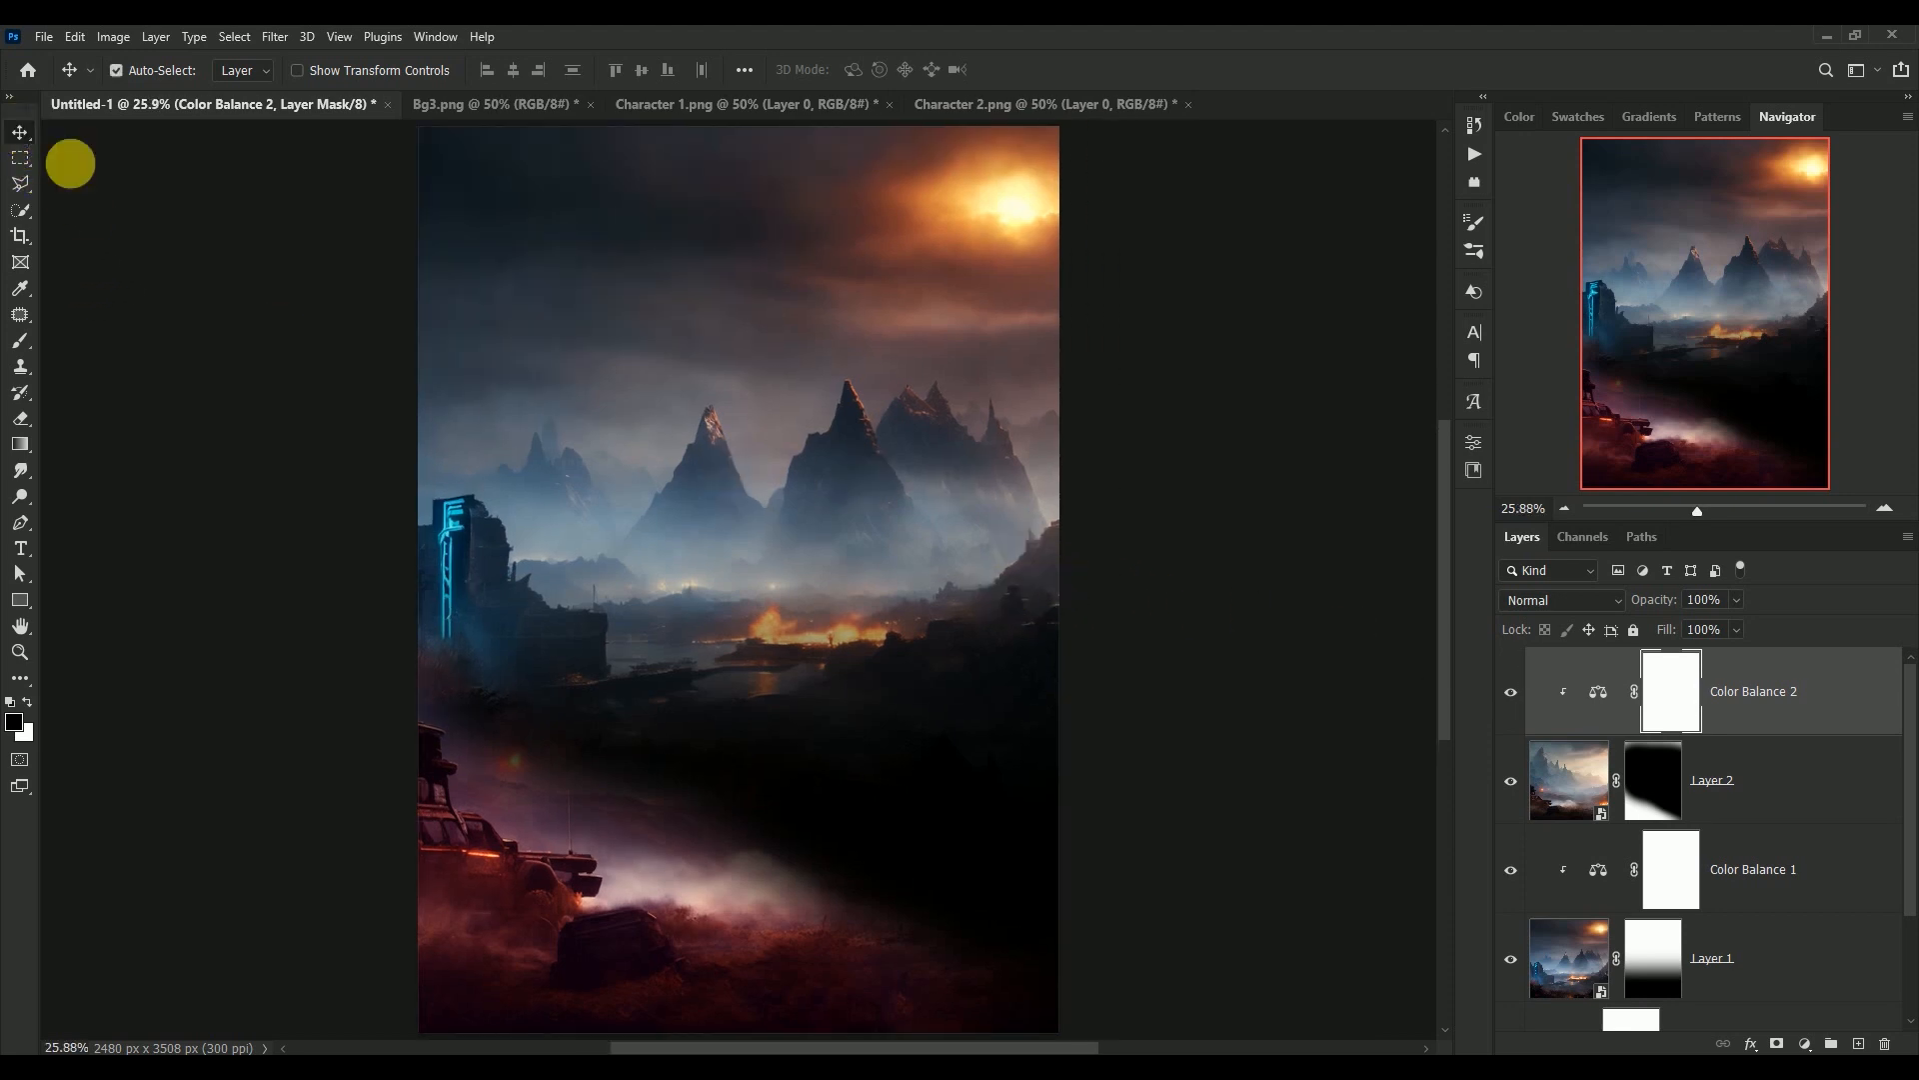
# Bring the Bg3.png explosion image into the poster as a new layer, and close Bg3.png without saving
pyautogui.click(437, 108)
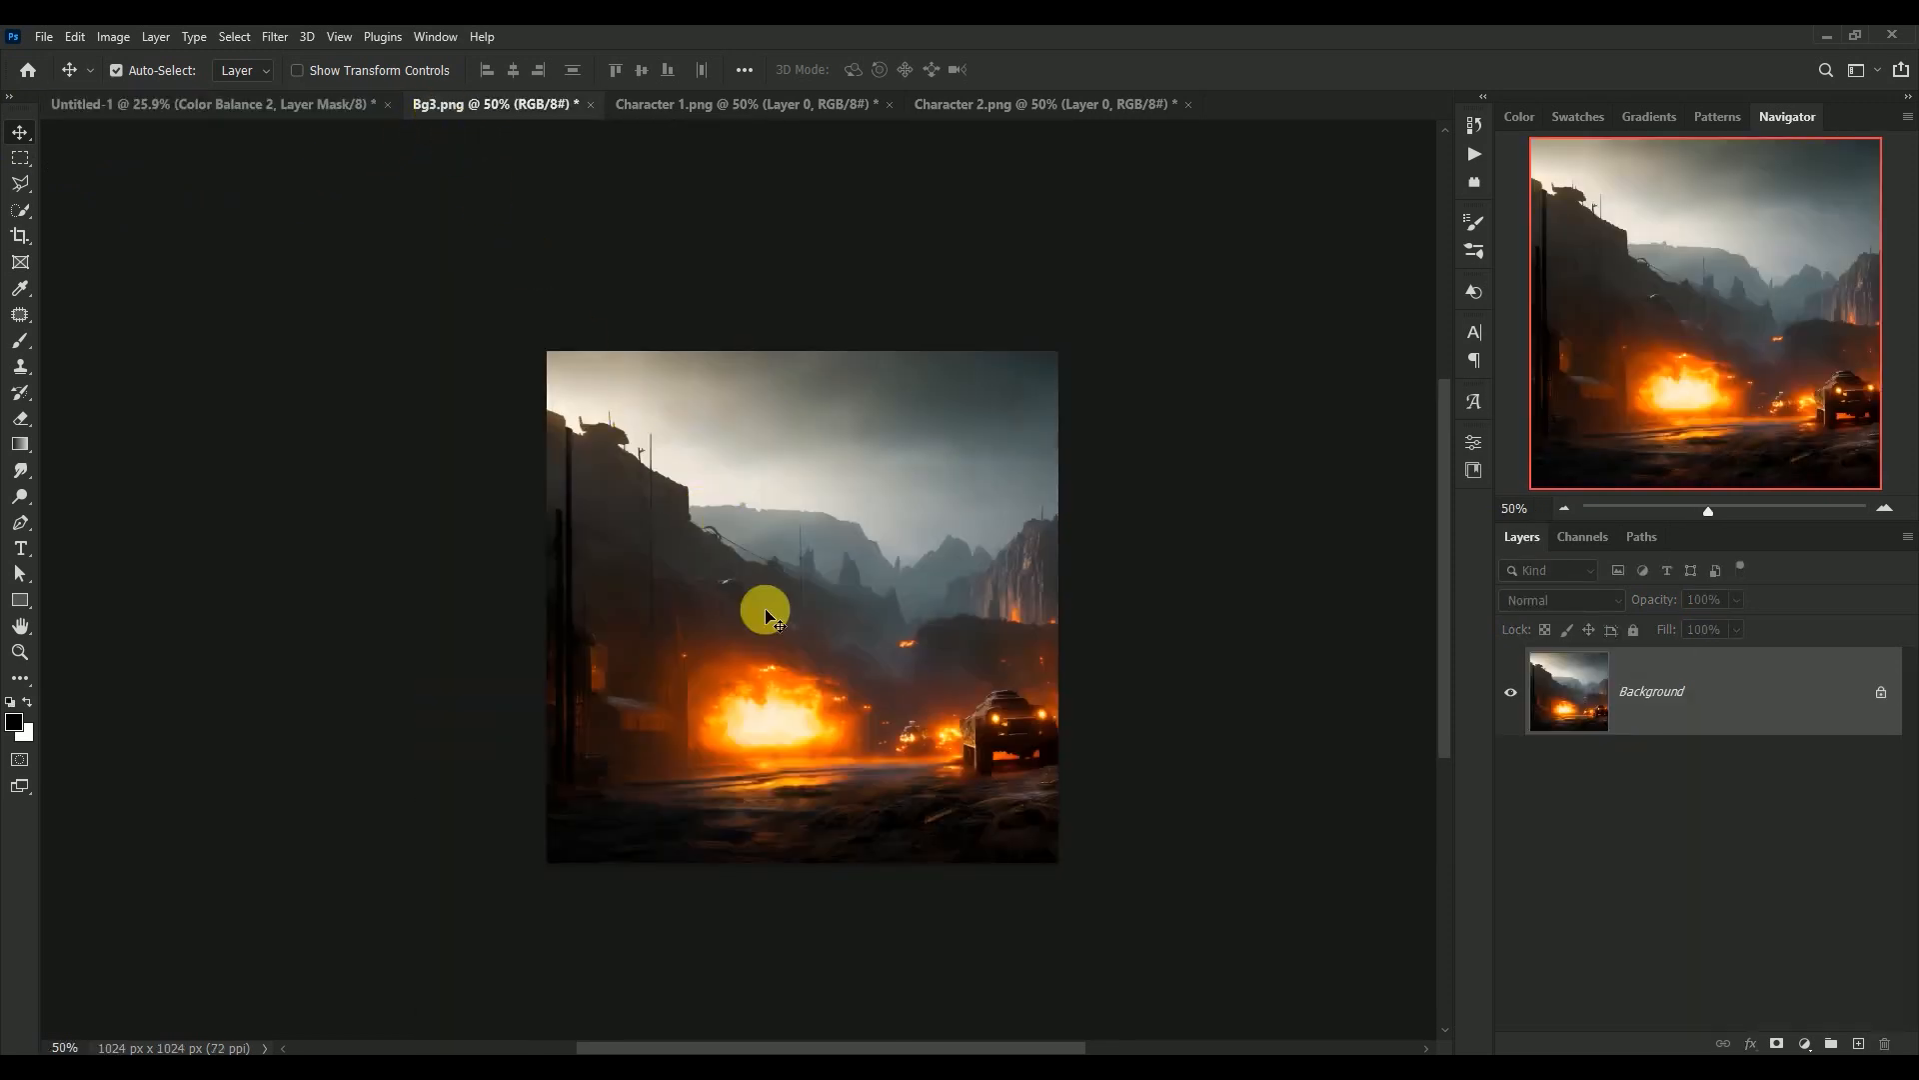
pyautogui.moveTo(800, 654)
pyautogui.mouseDown()
pyautogui.moveTo(296, 112)
pyautogui.moveTo(694, 465)
pyautogui.moveTo(788, 642)
pyautogui.mouseUp()
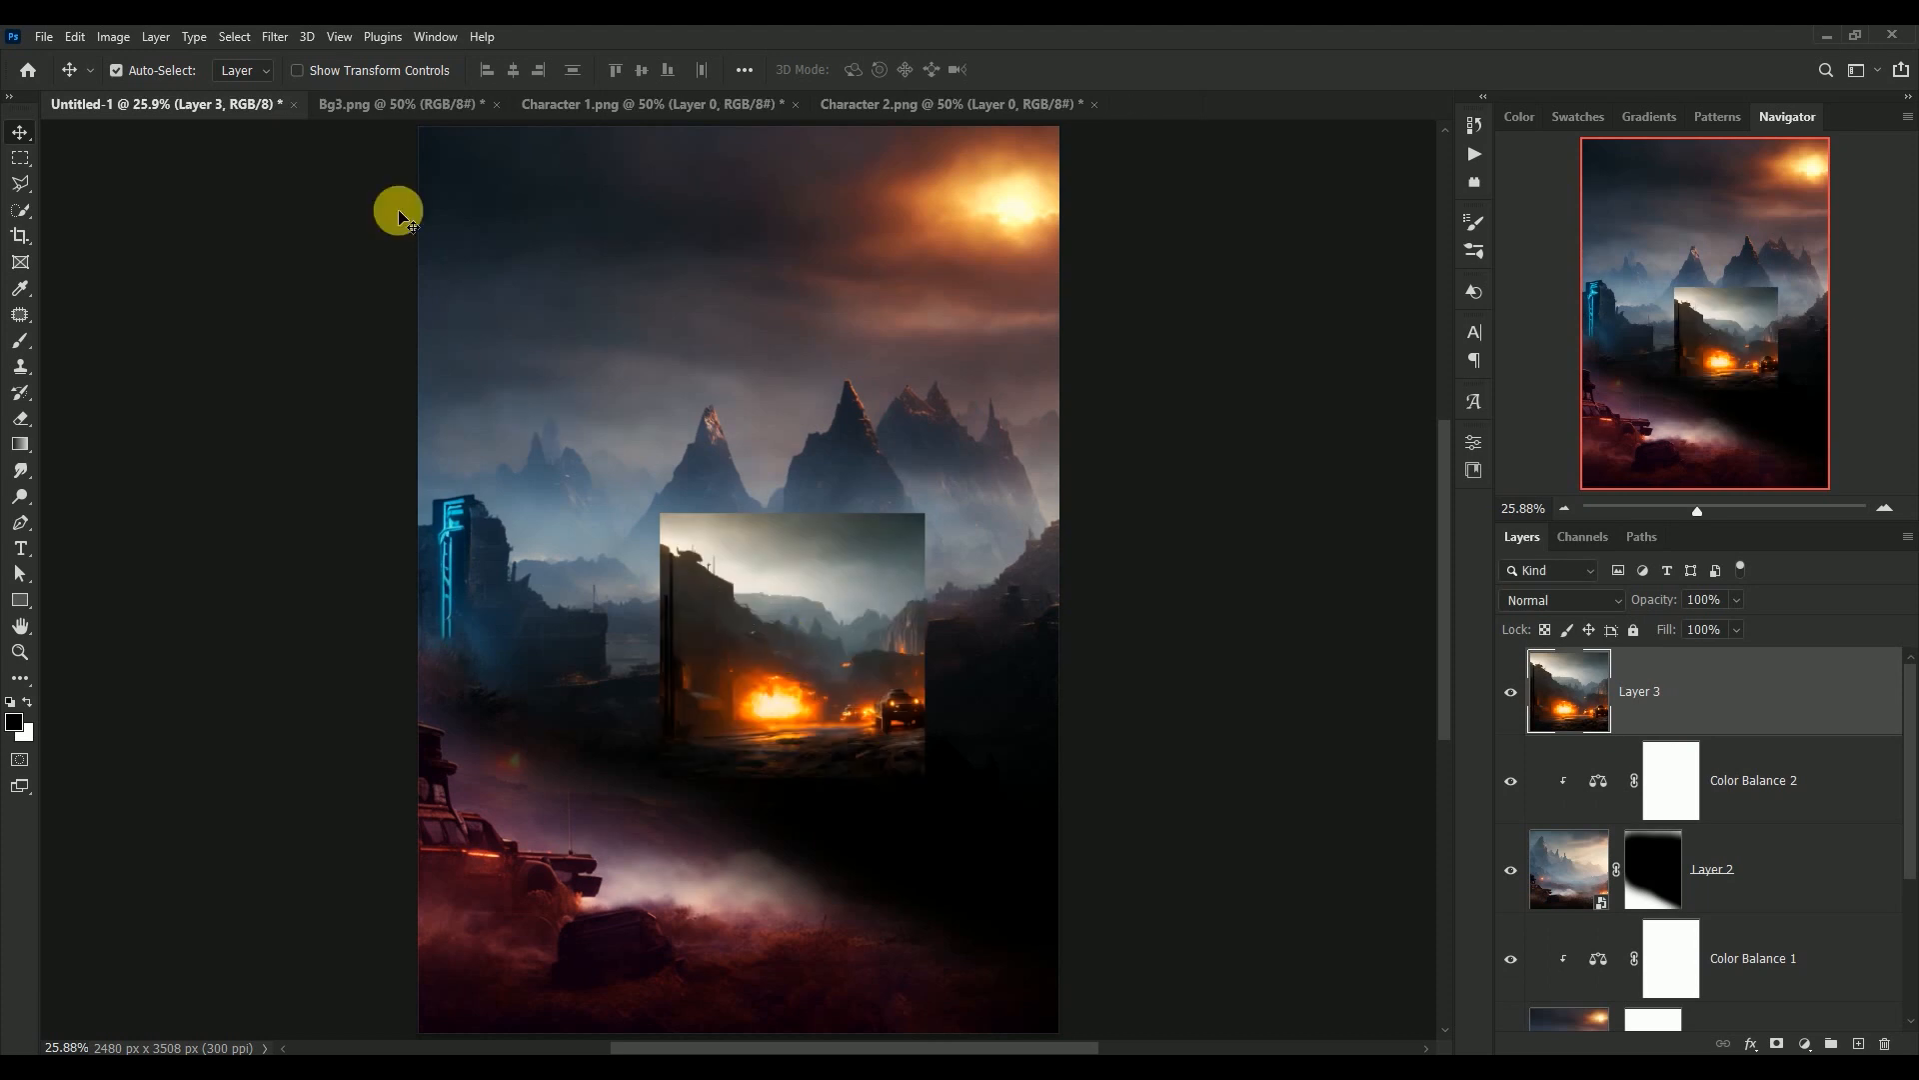
pyautogui.click(368, 112)
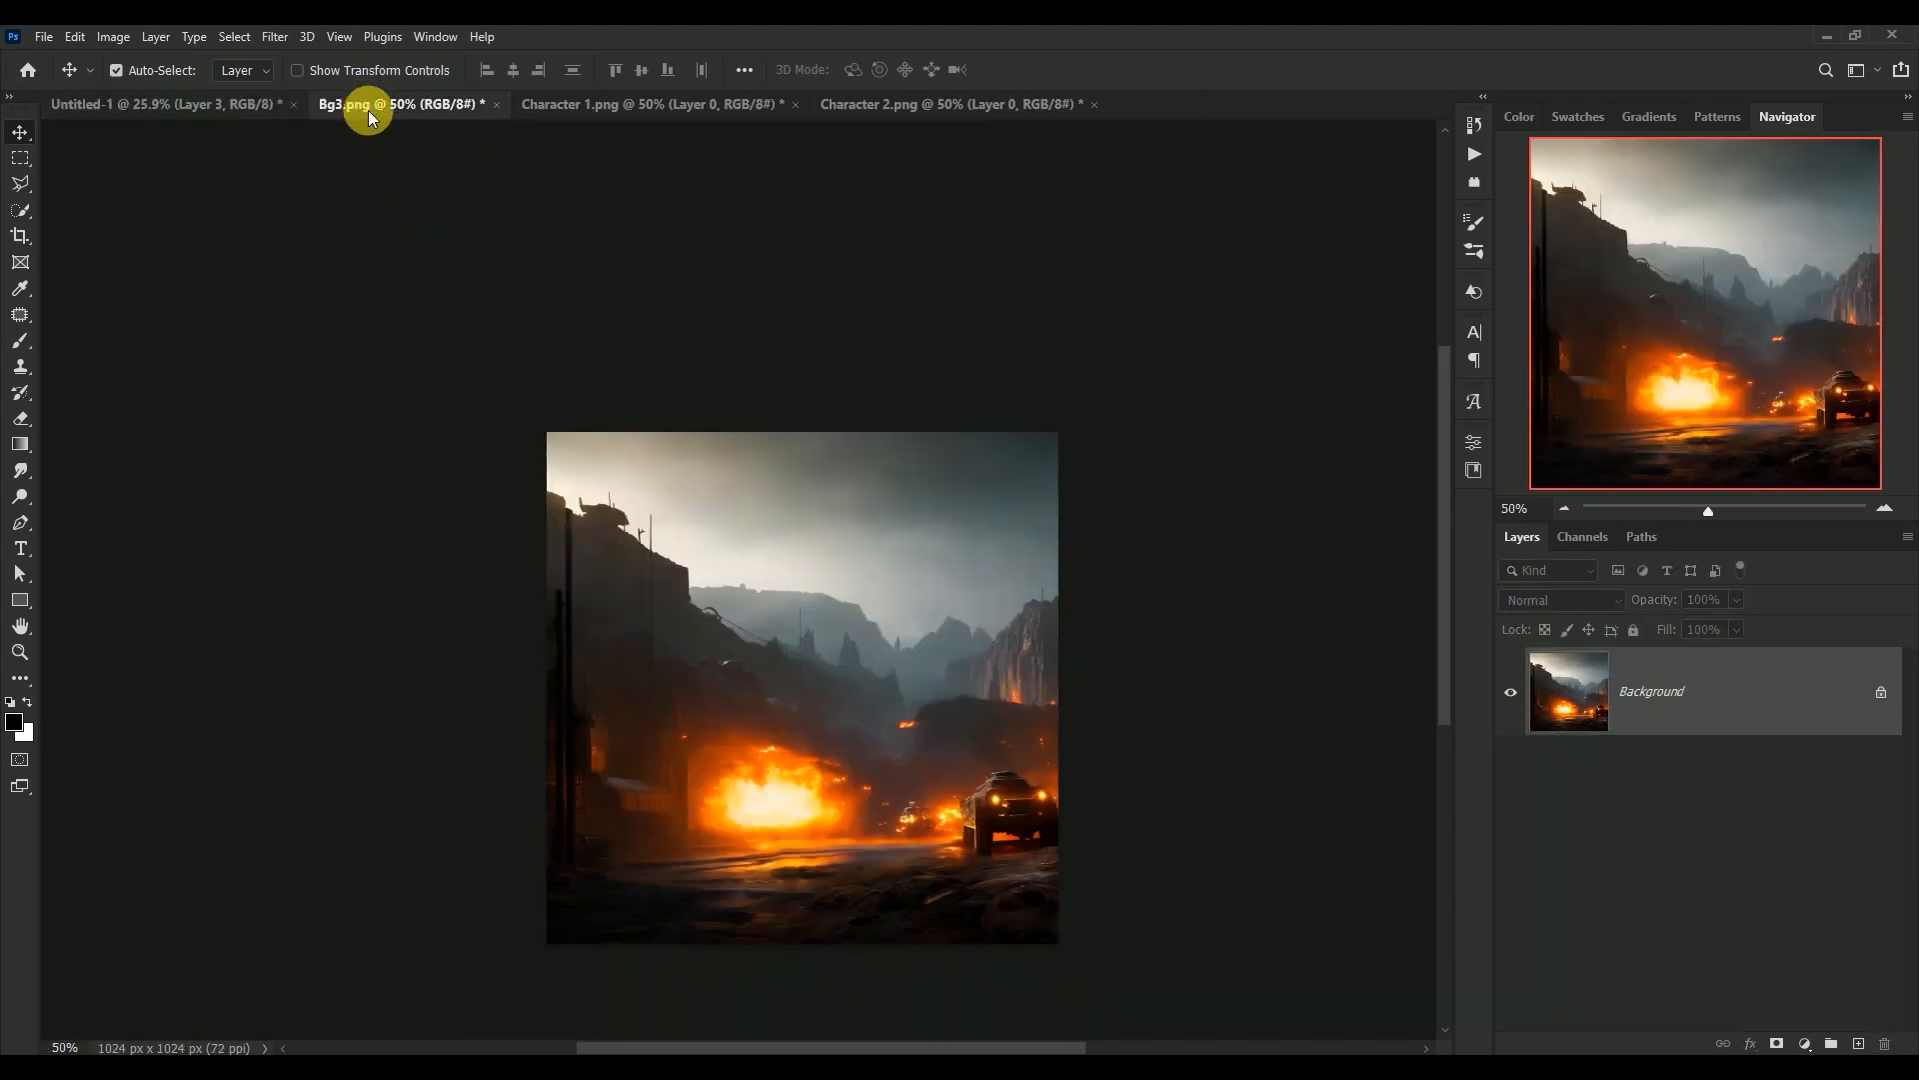
pyautogui.click(497, 108)
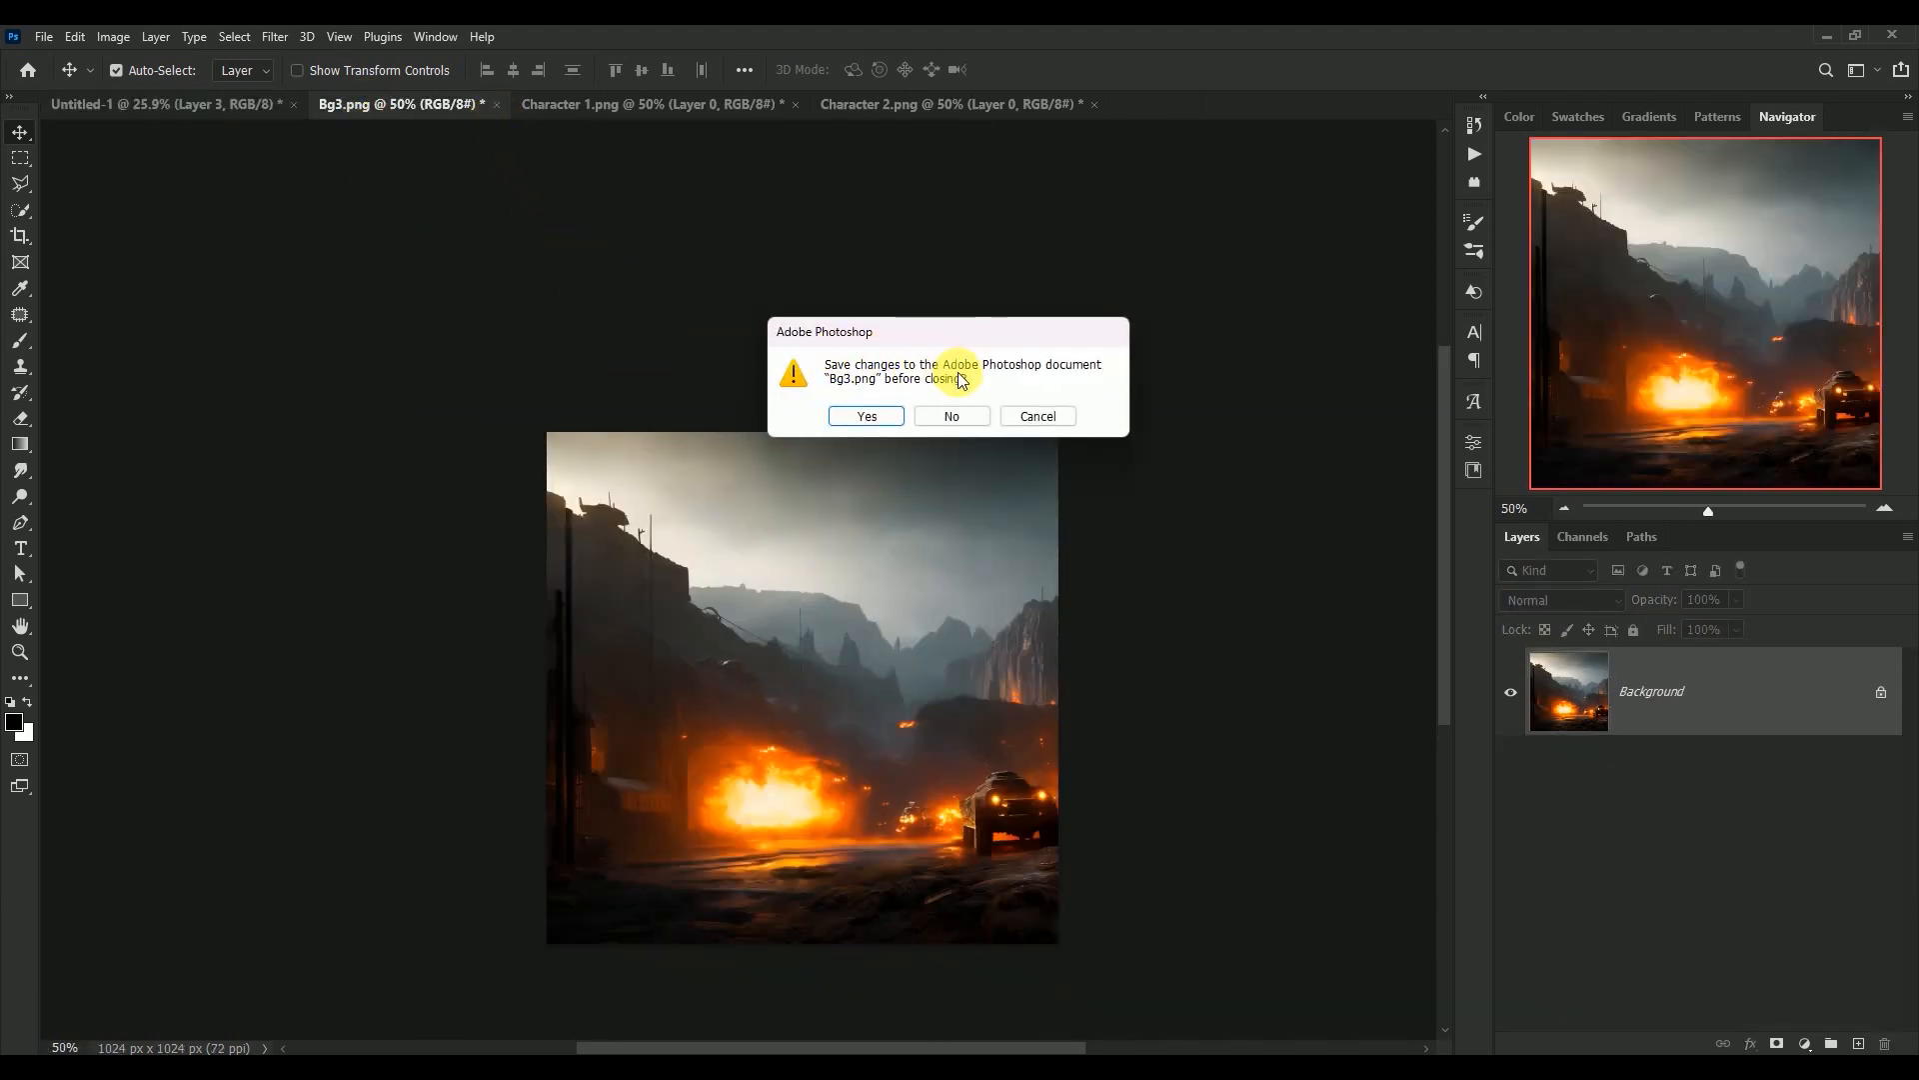
pyautogui.click(948, 417)
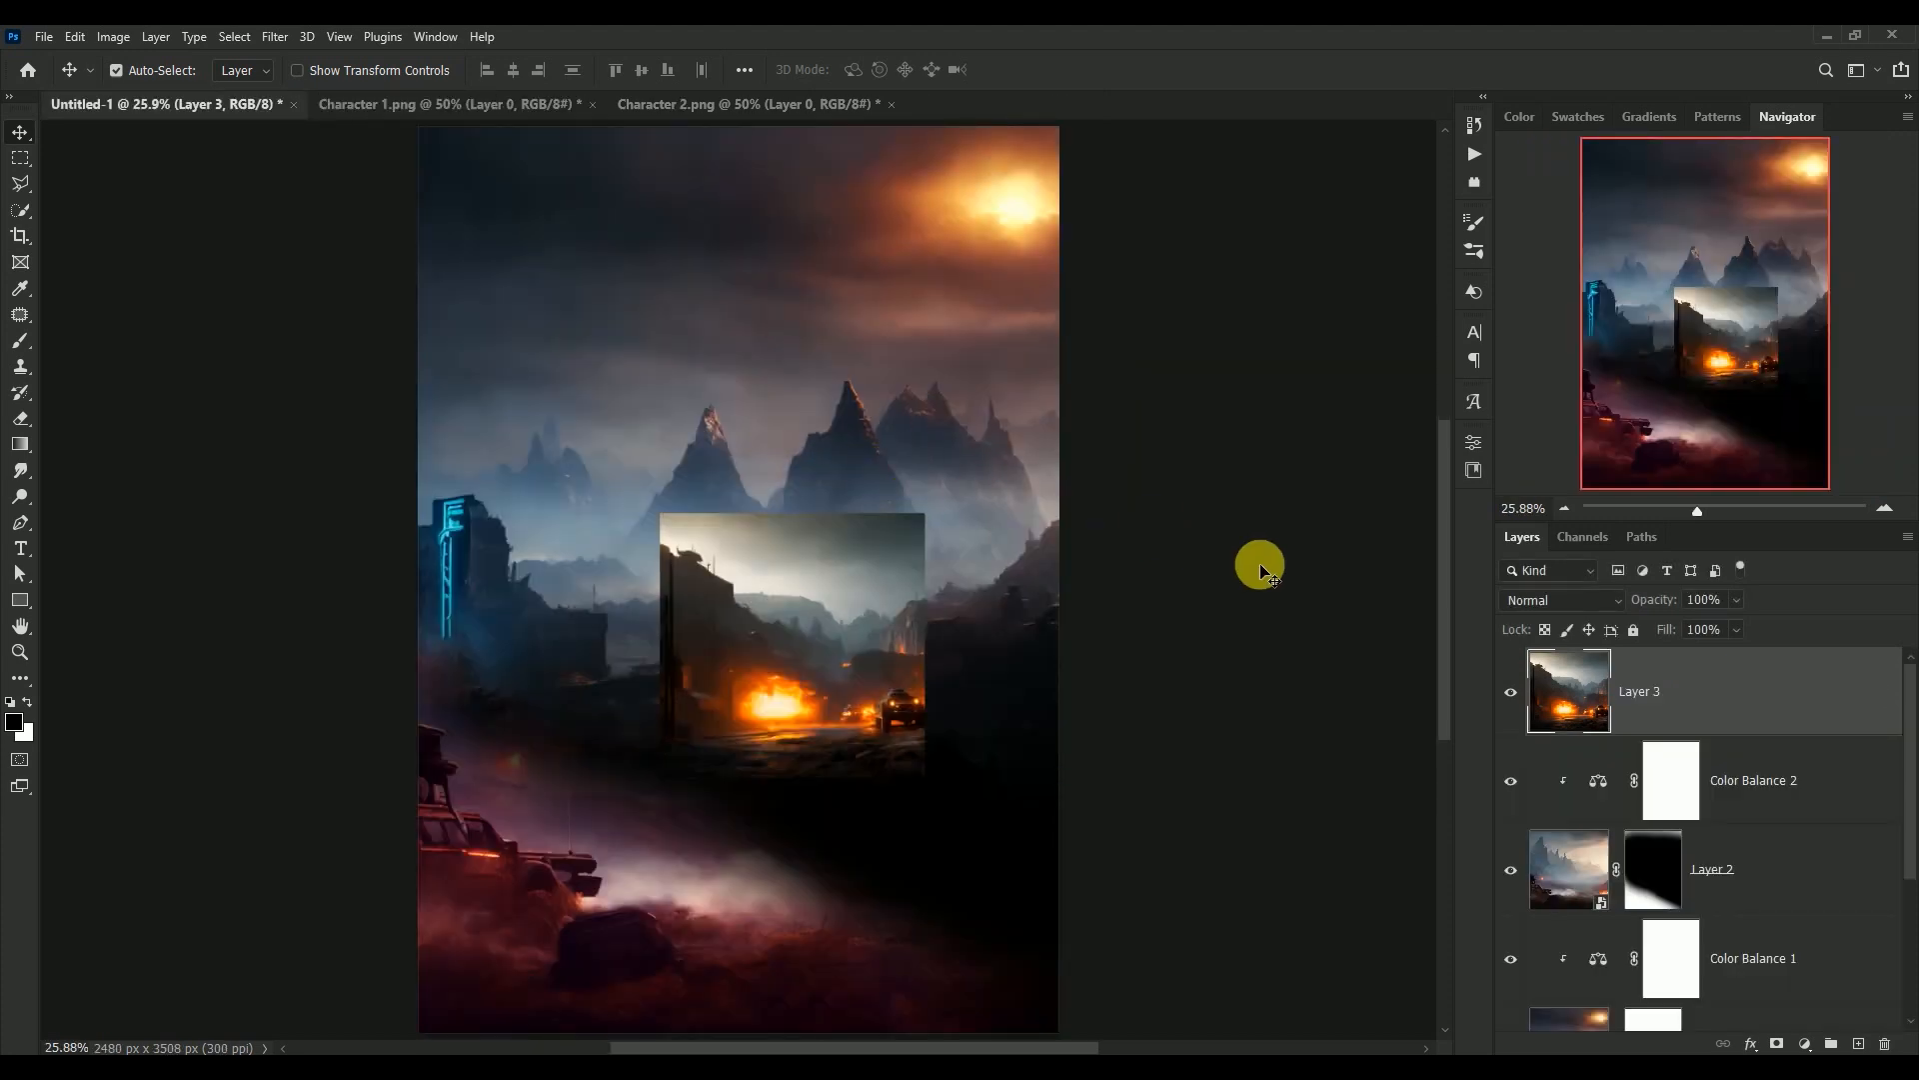
# Convert Layer 3 to a smart object and enlarge it to about 233% so it covers the lower part of the canvas
pyautogui.rightClick(1734, 700)
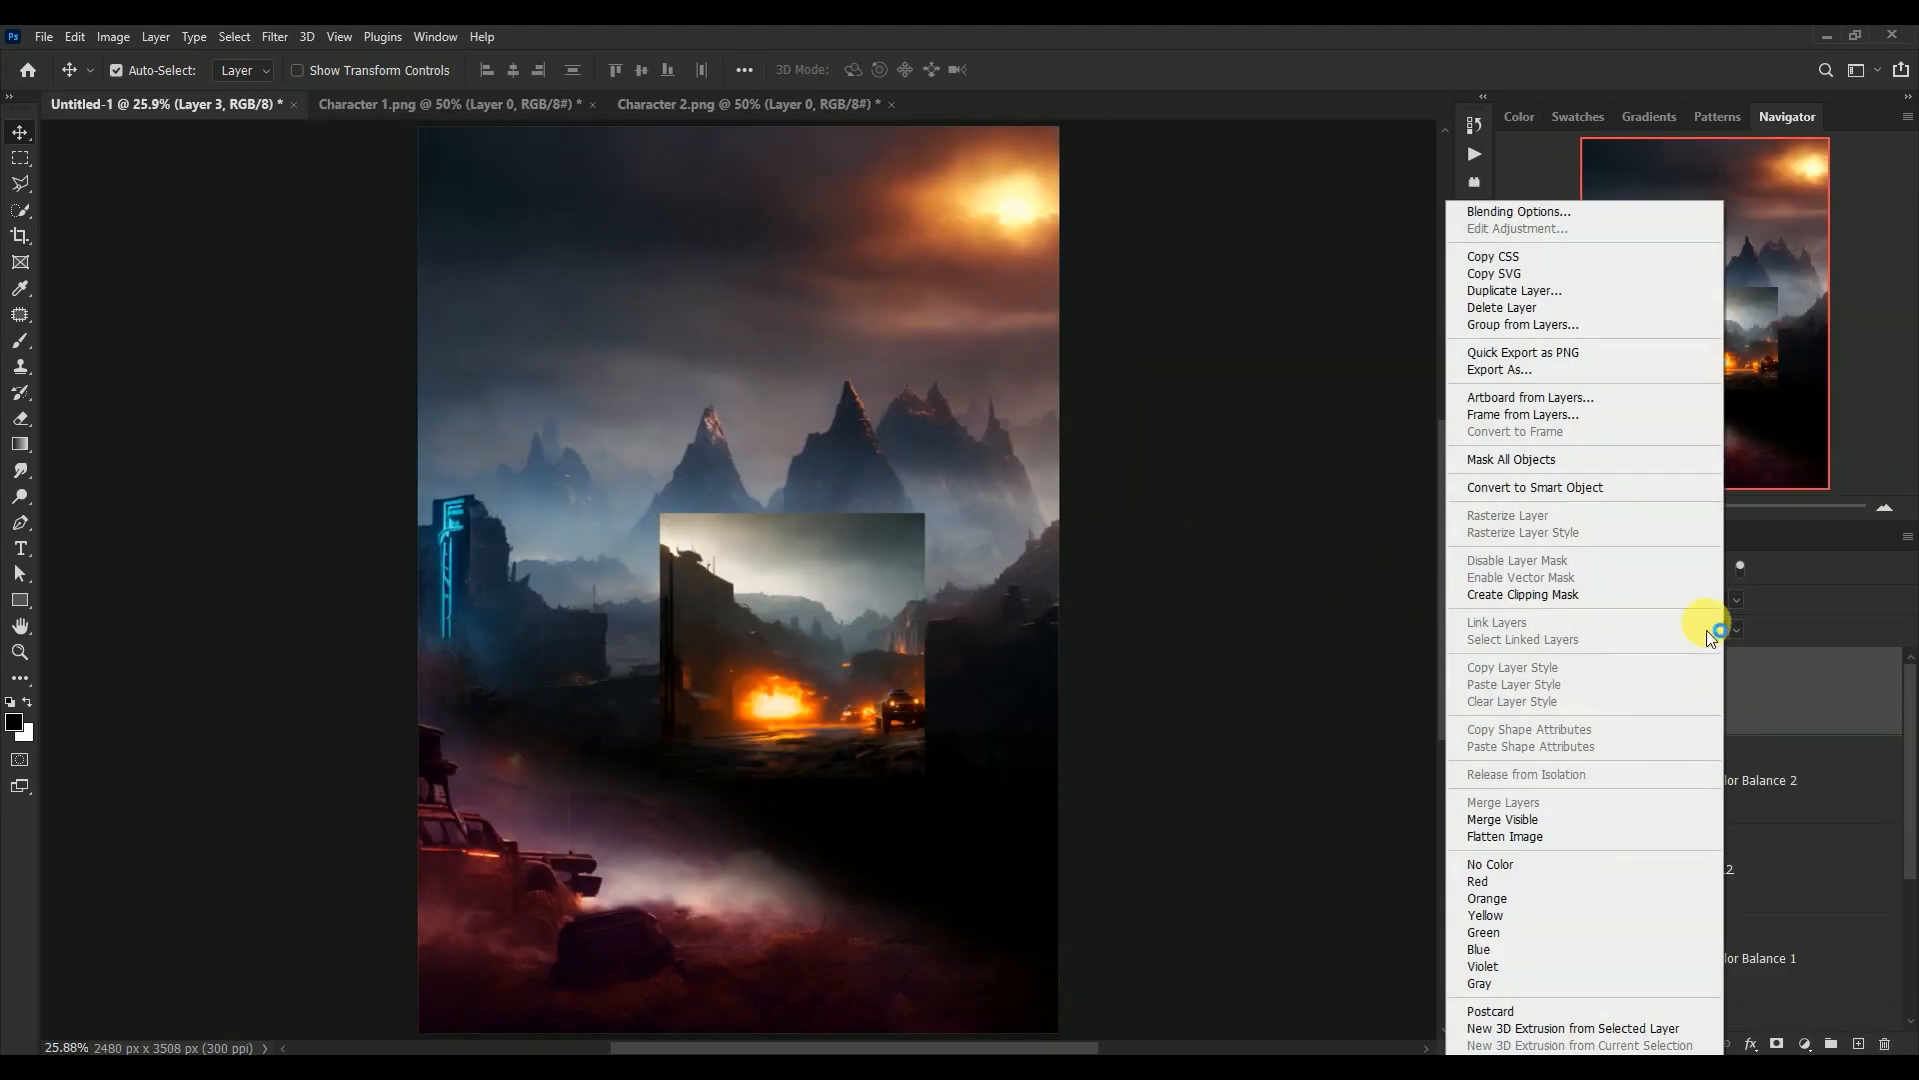
pyautogui.click(1624, 488)
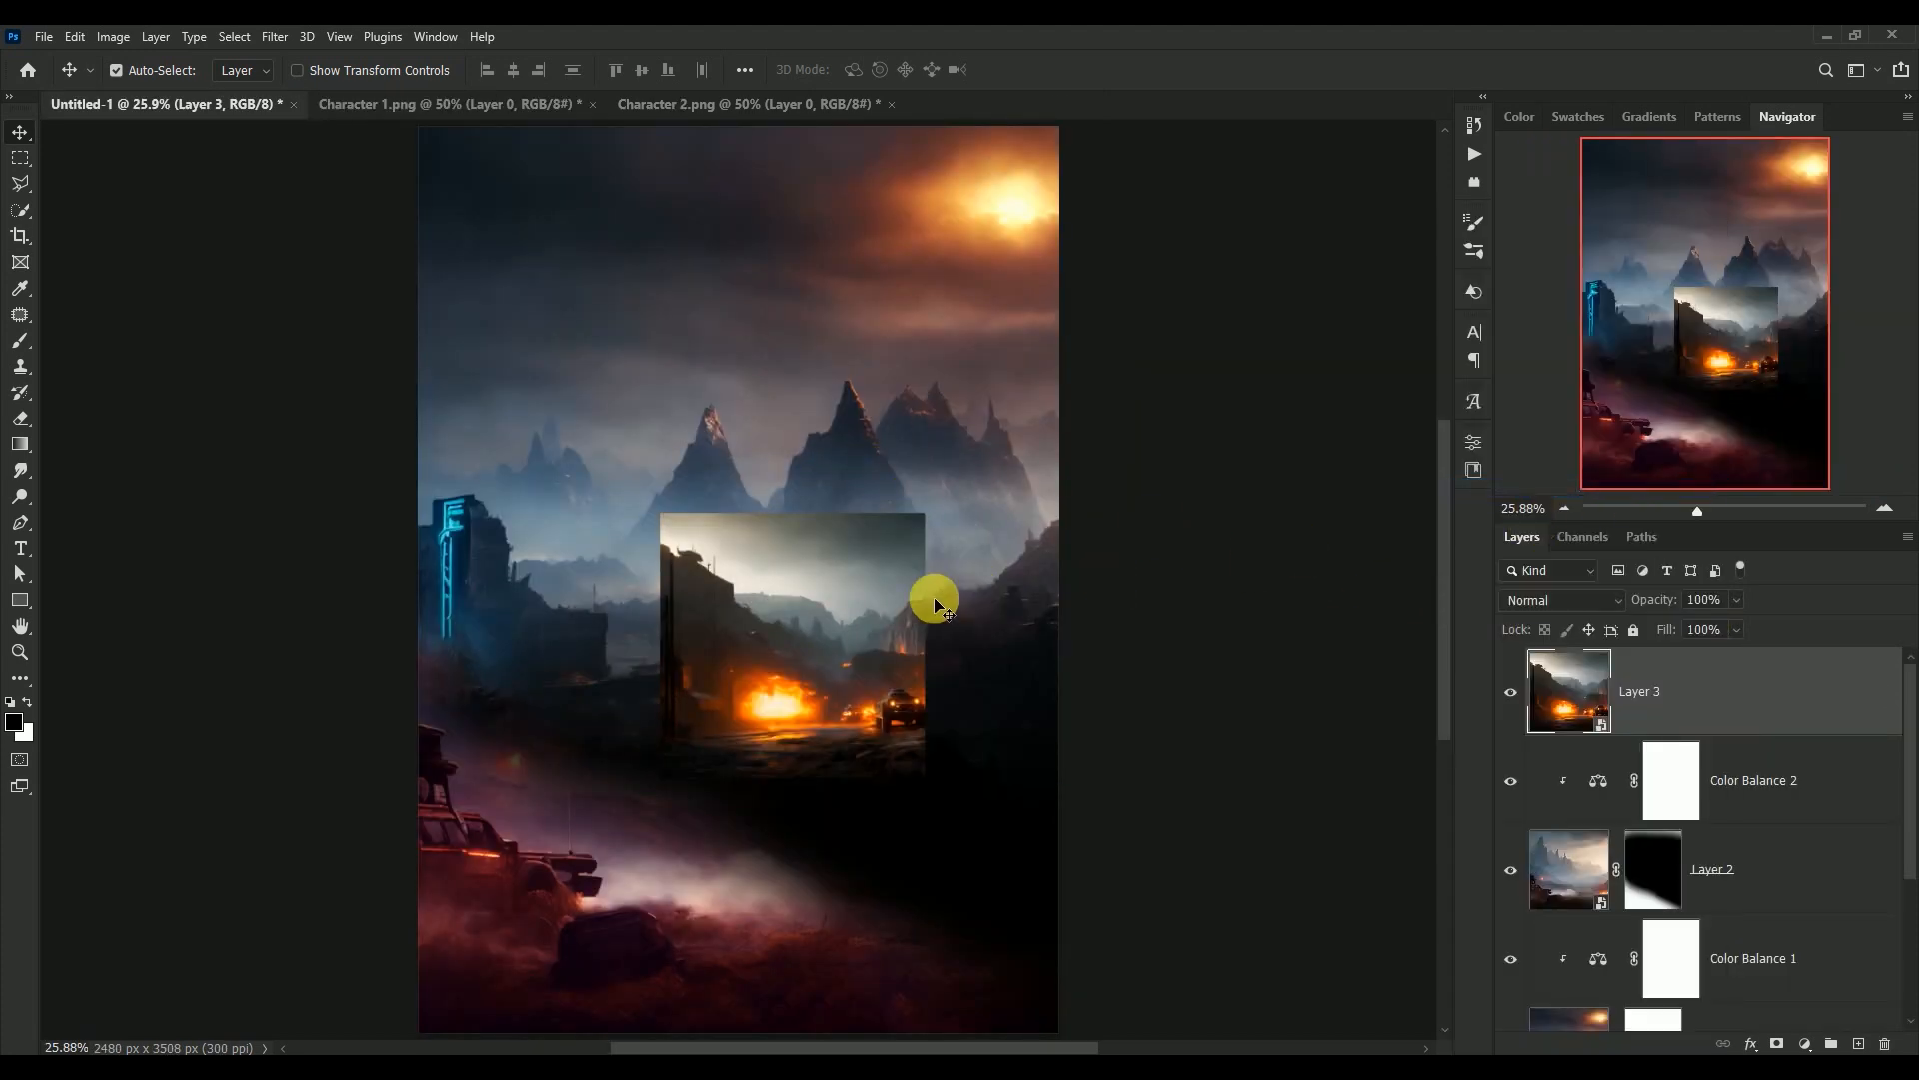
pyautogui.hotkey('ctrl', '-')
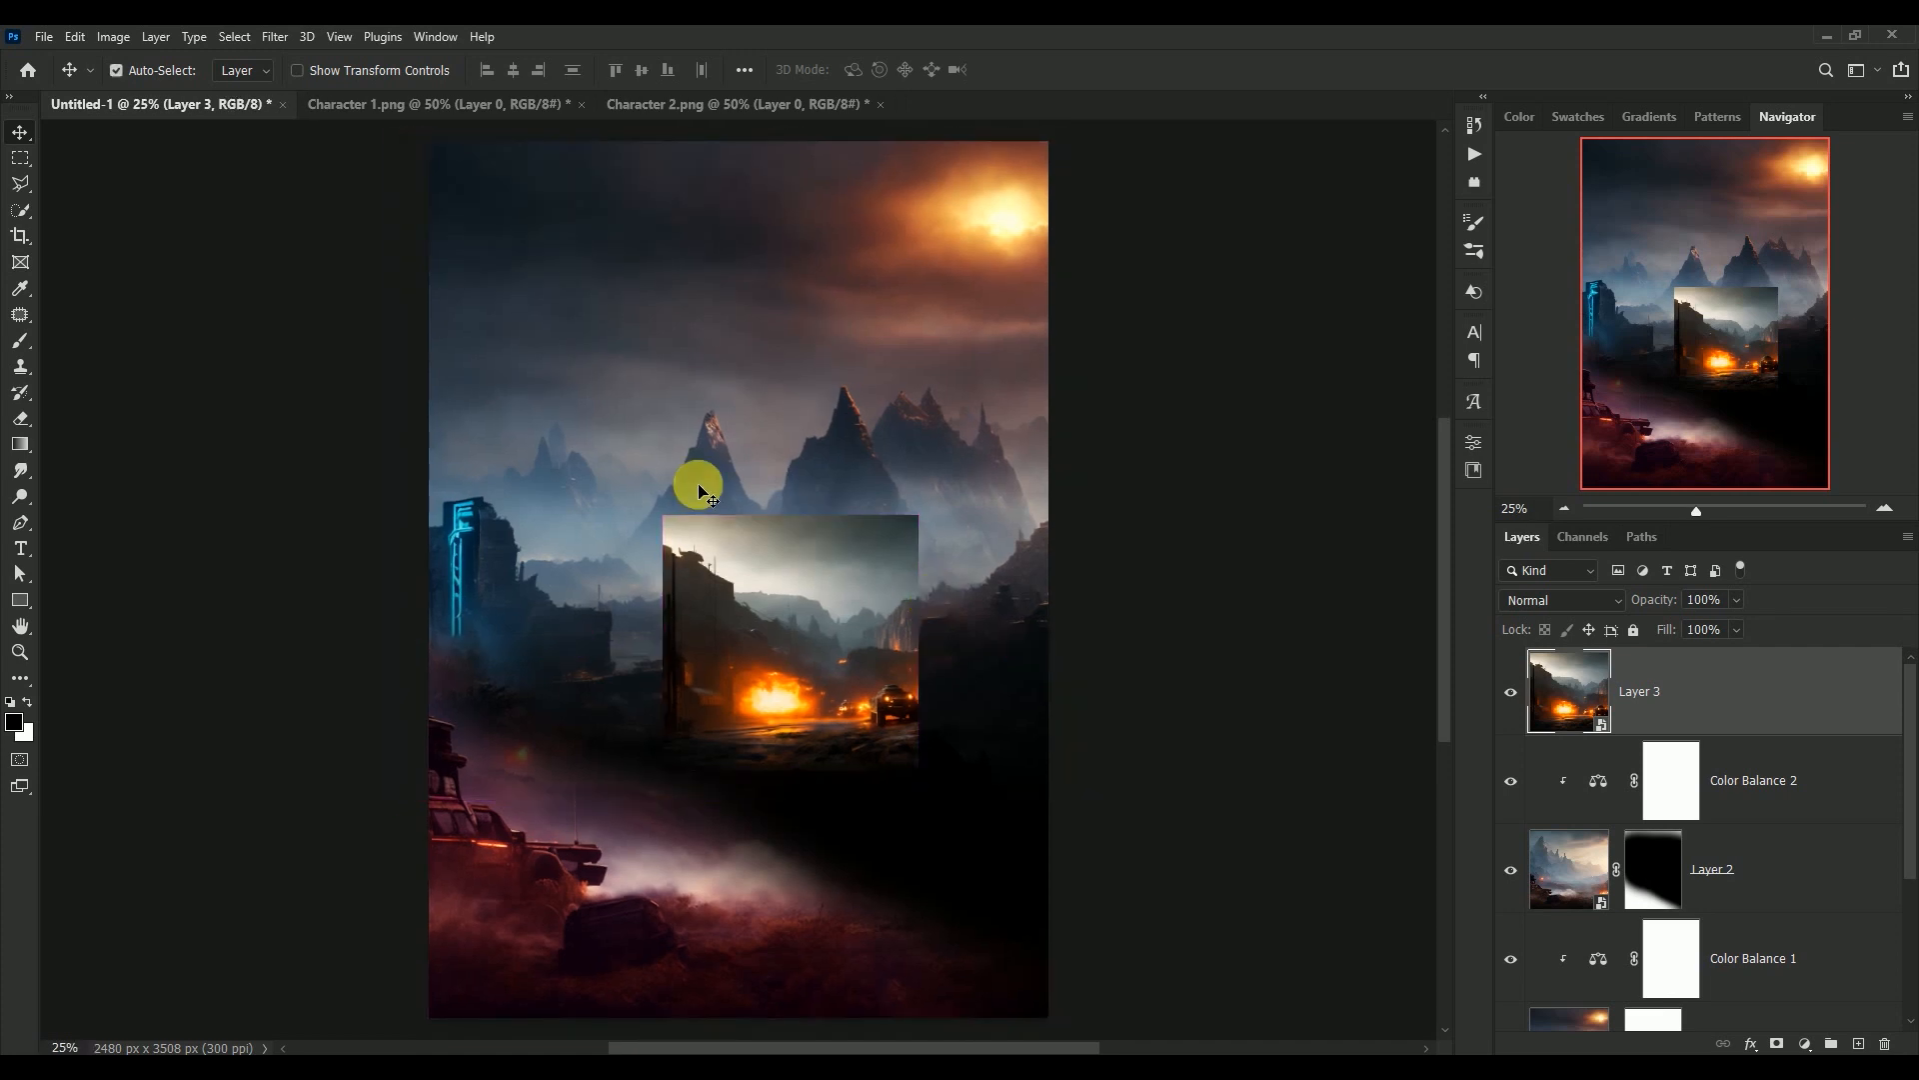
pyautogui.hotkey('ctrl', 't')
pyautogui.moveTo(662, 516); pyautogui.dragTo(812, 741)
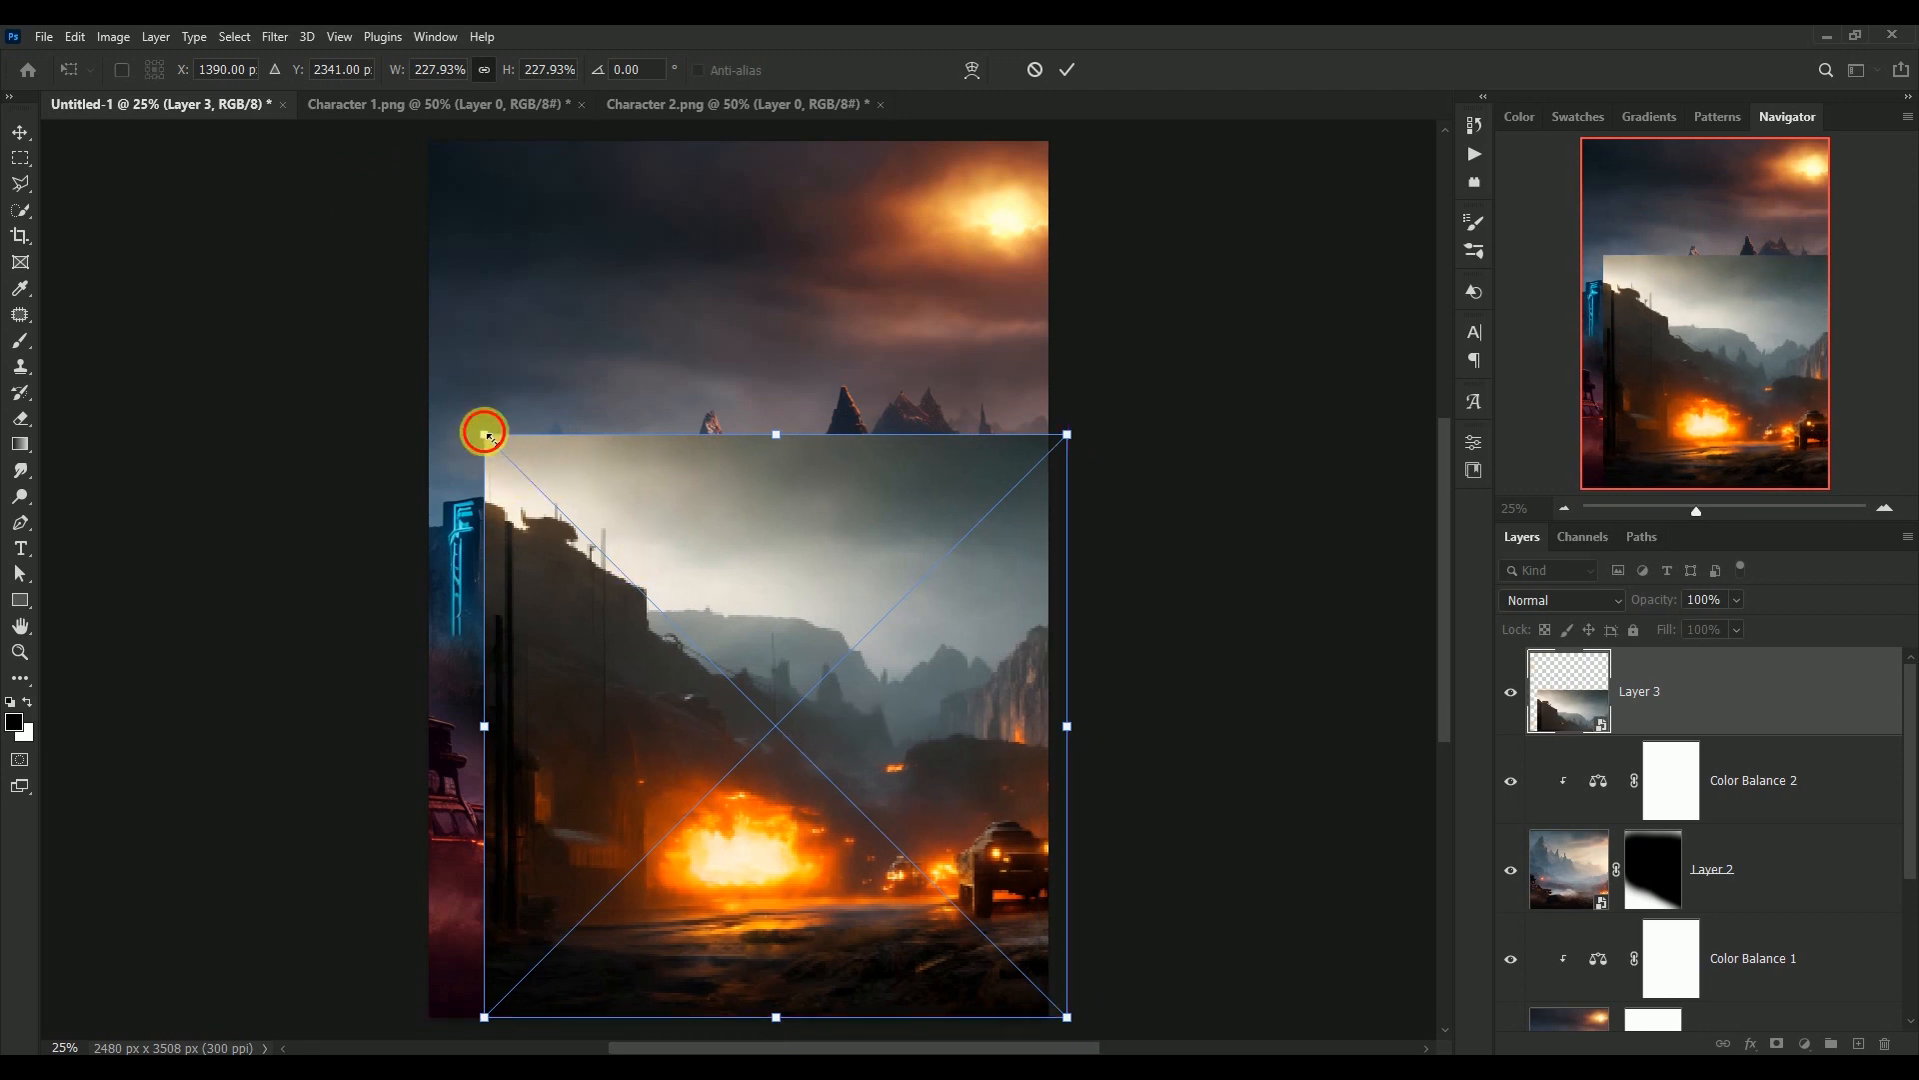
pyautogui.moveTo(484, 434); pyautogui.dragTo(471, 421)
pyautogui.moveTo(748, 697); pyautogui.dragTo(744, 701)
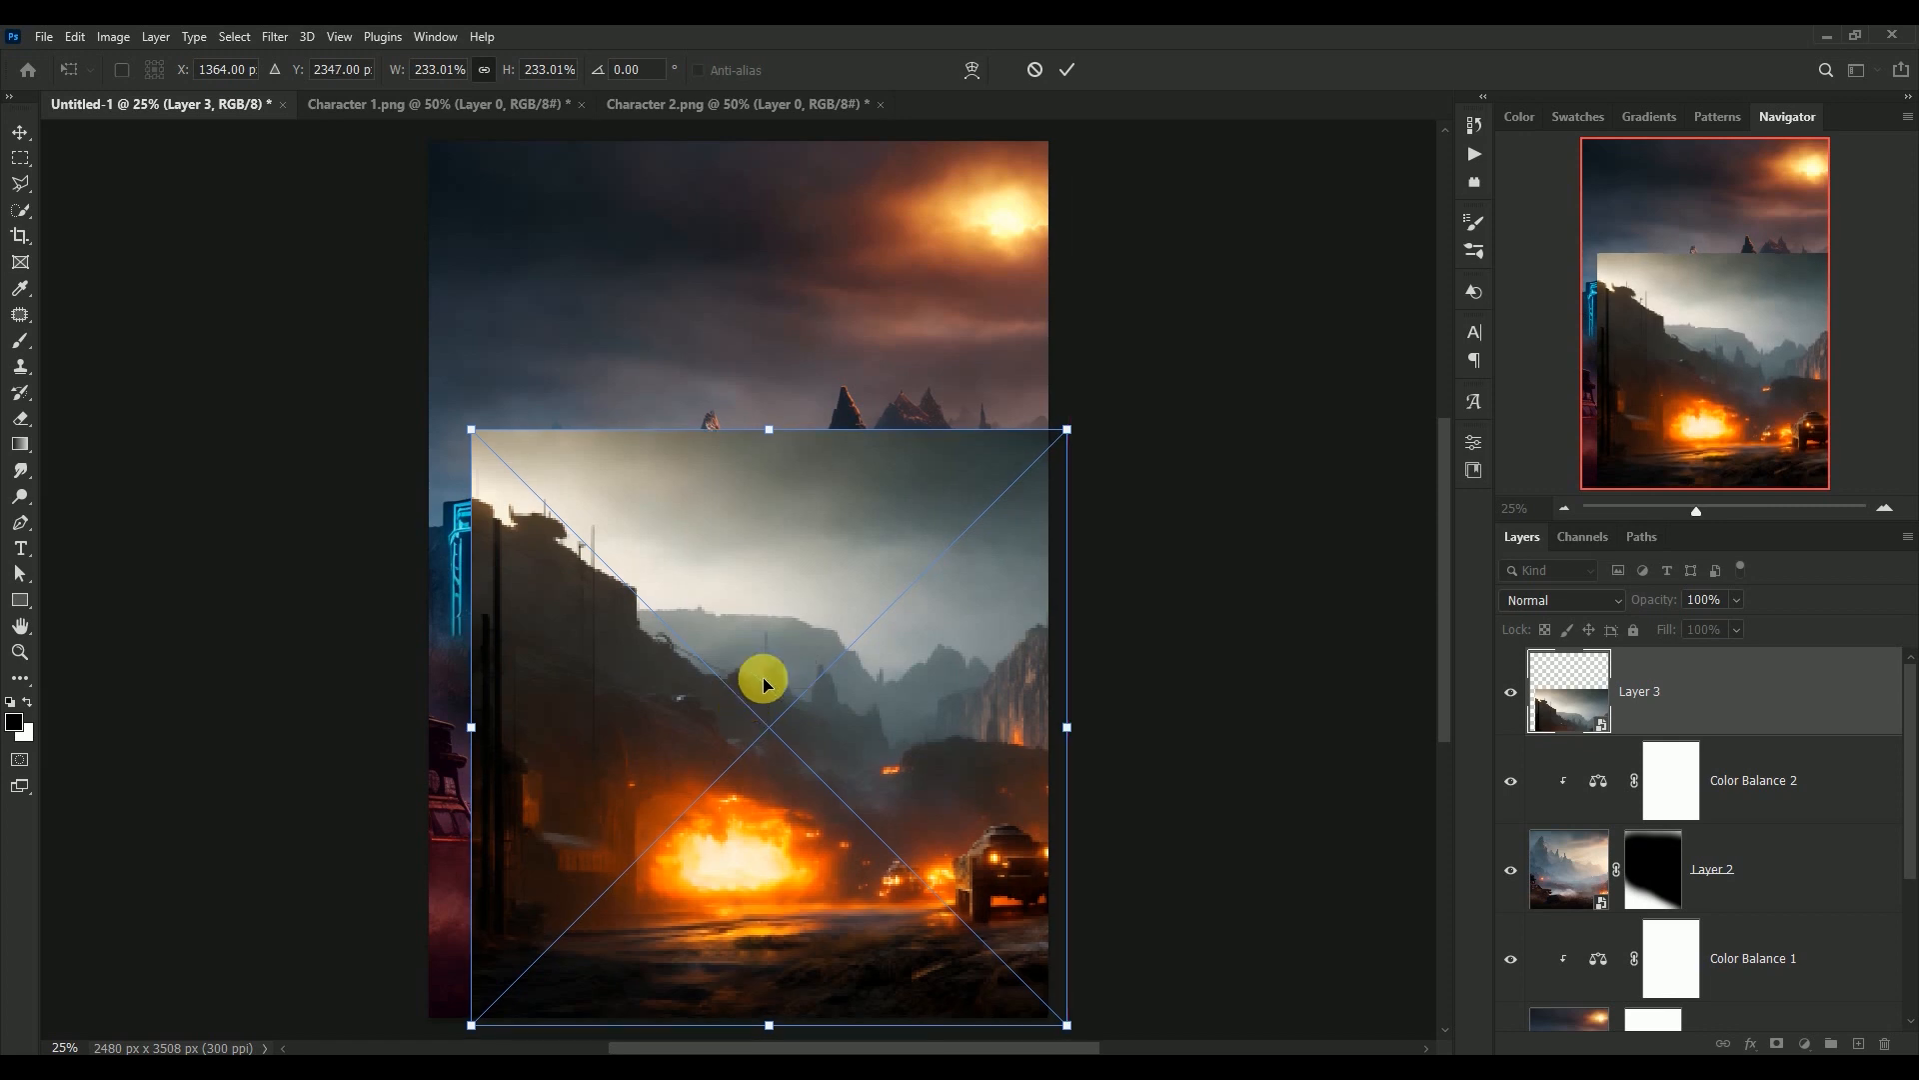
pyautogui.press('Return')
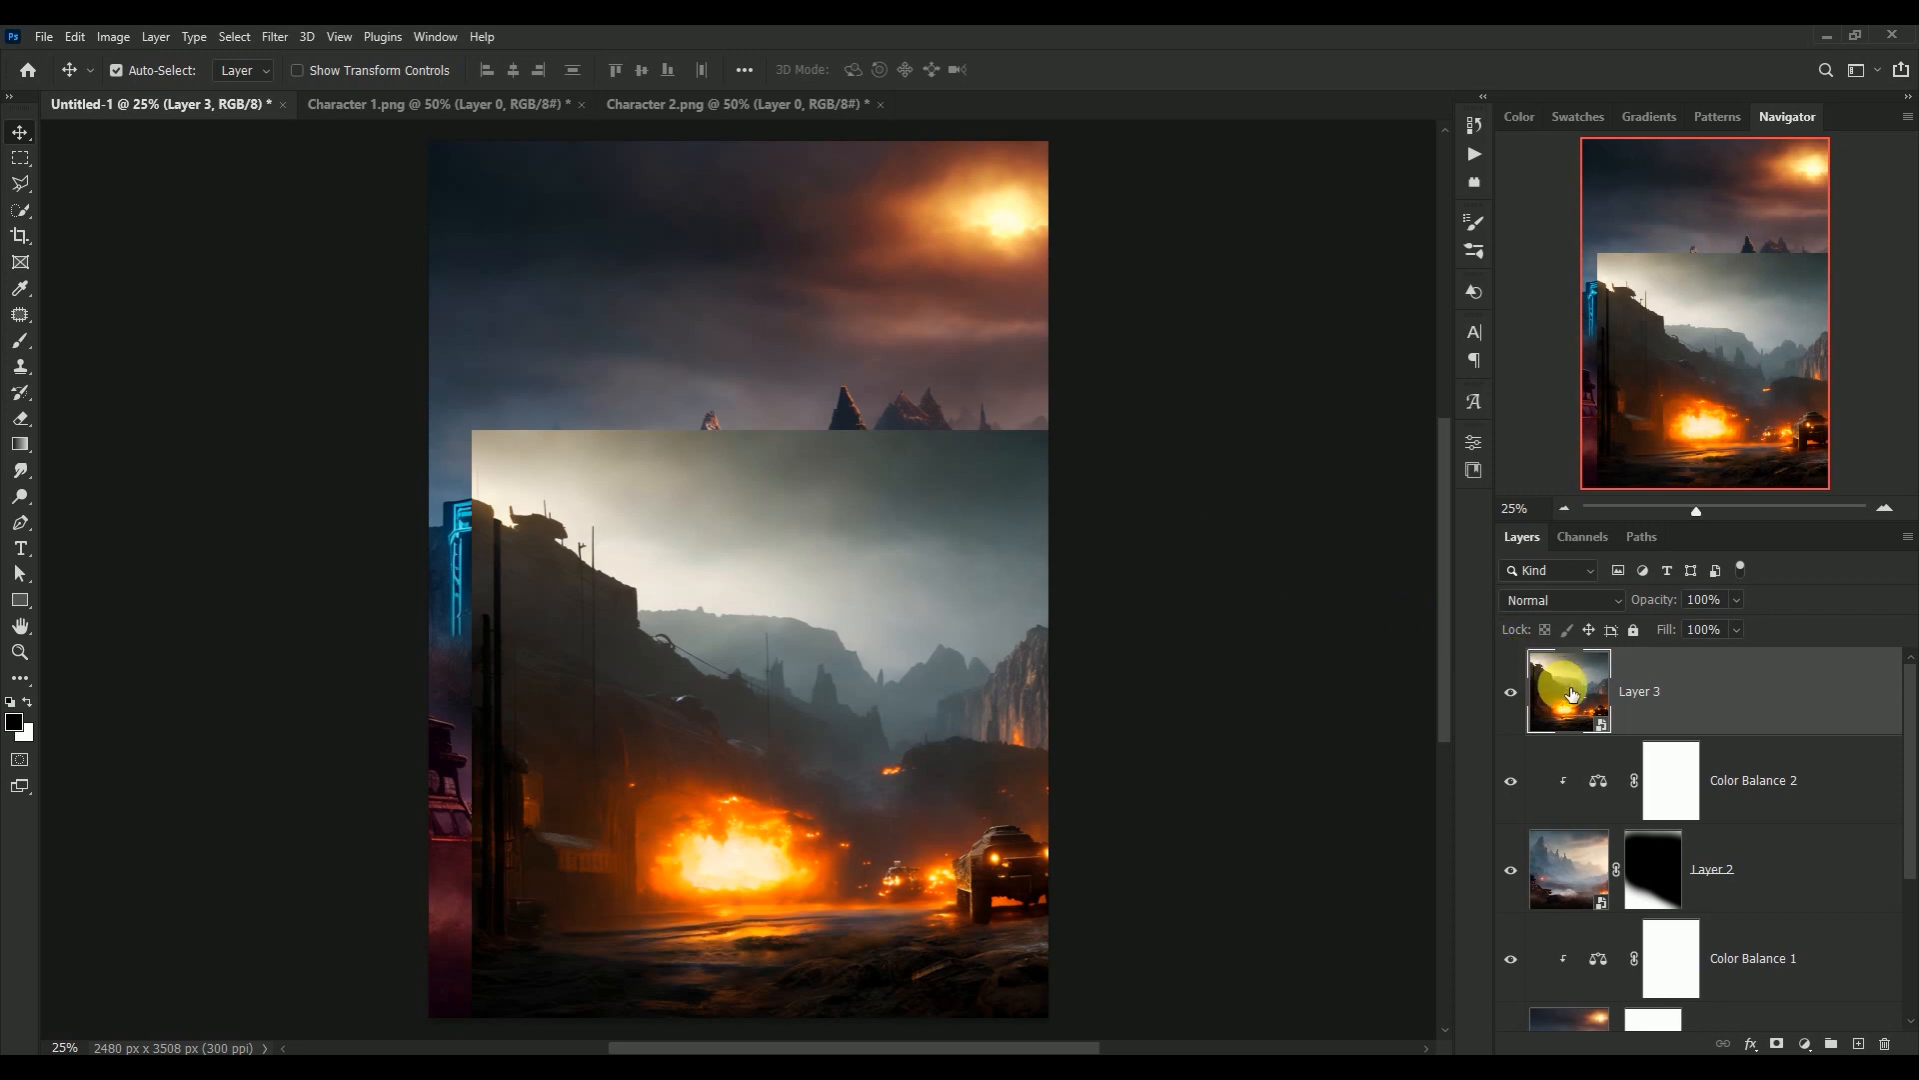
# Add a mask to Layer 3 and fade out the image's upper part and left side with black-to-transparent gradients
pyautogui.click(1778, 1044)
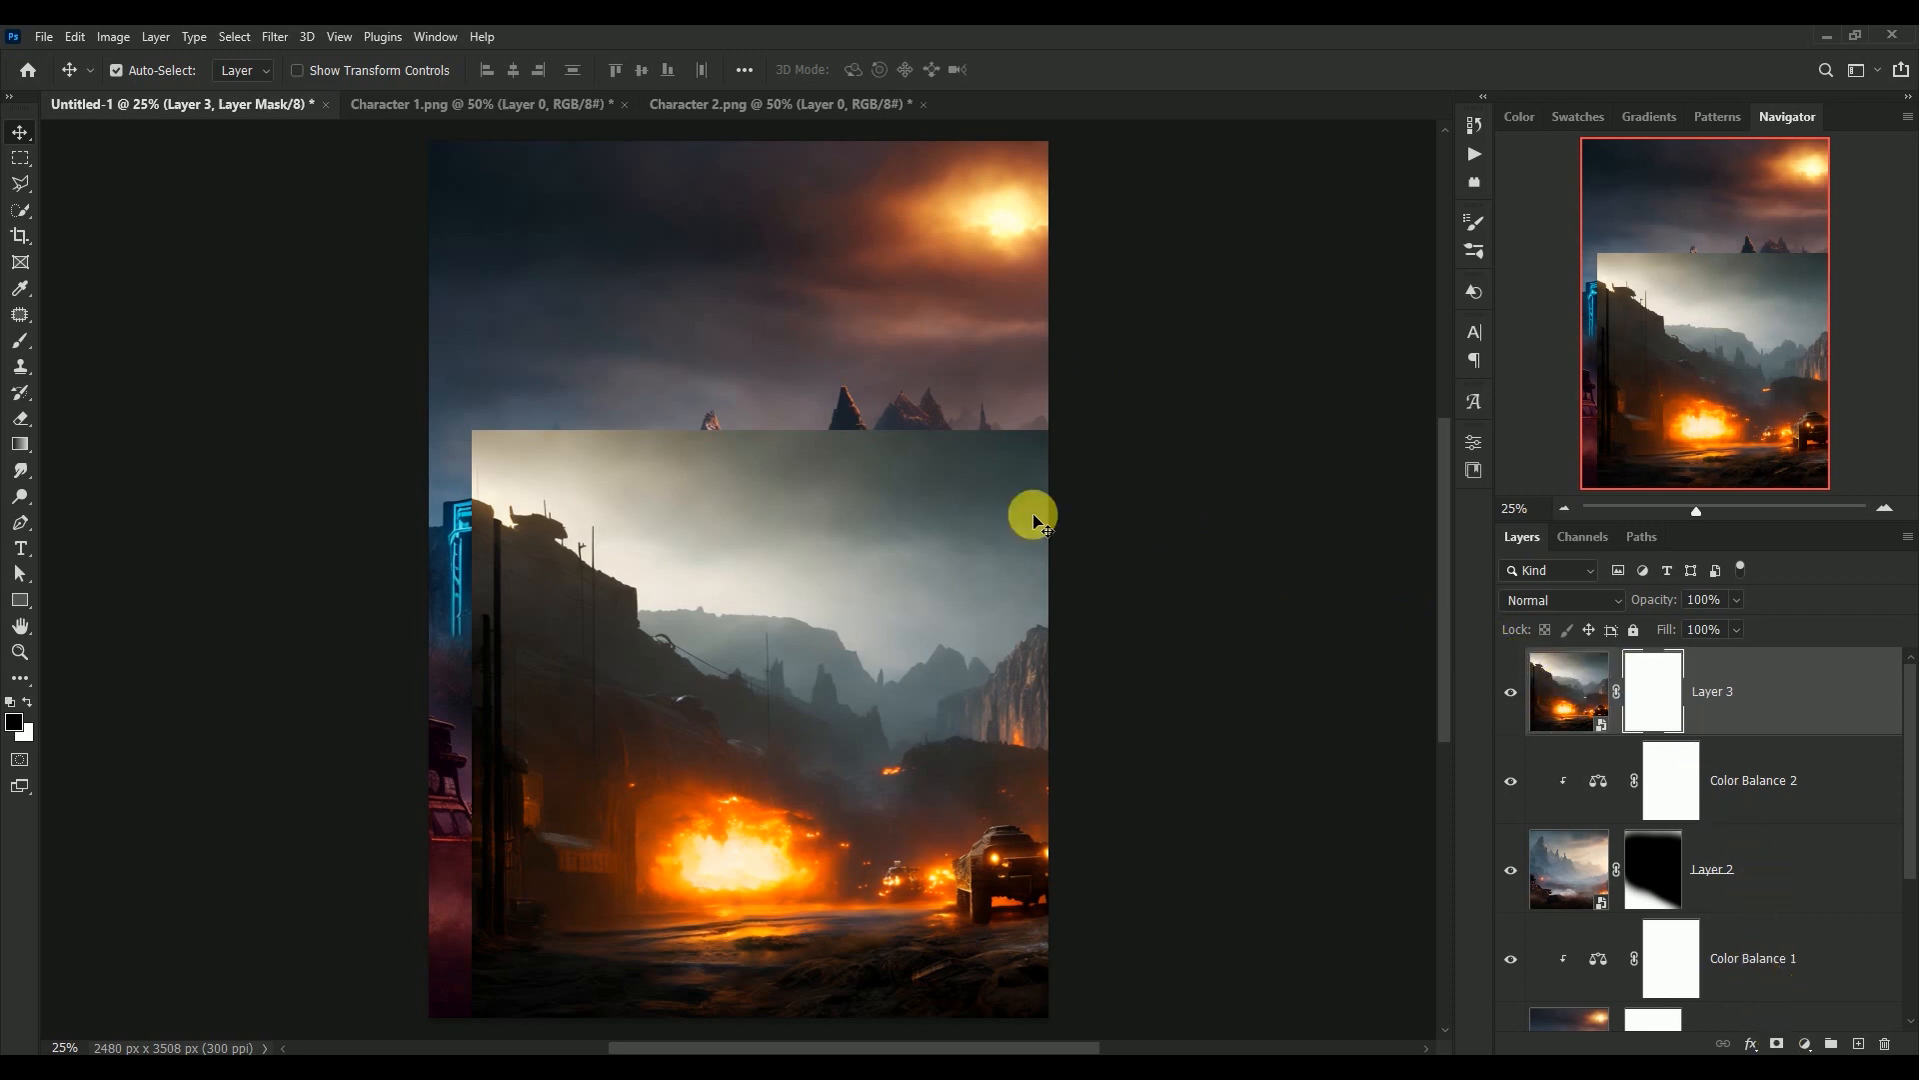
pyautogui.click(19, 449)
pyautogui.moveTo(835, 413); pyautogui.dragTo(834, 674)
pyautogui.moveTo(836, 400); pyautogui.dragTo(808, 768)
pyautogui.moveTo(843, 449); pyautogui.dragTo(820, 800)
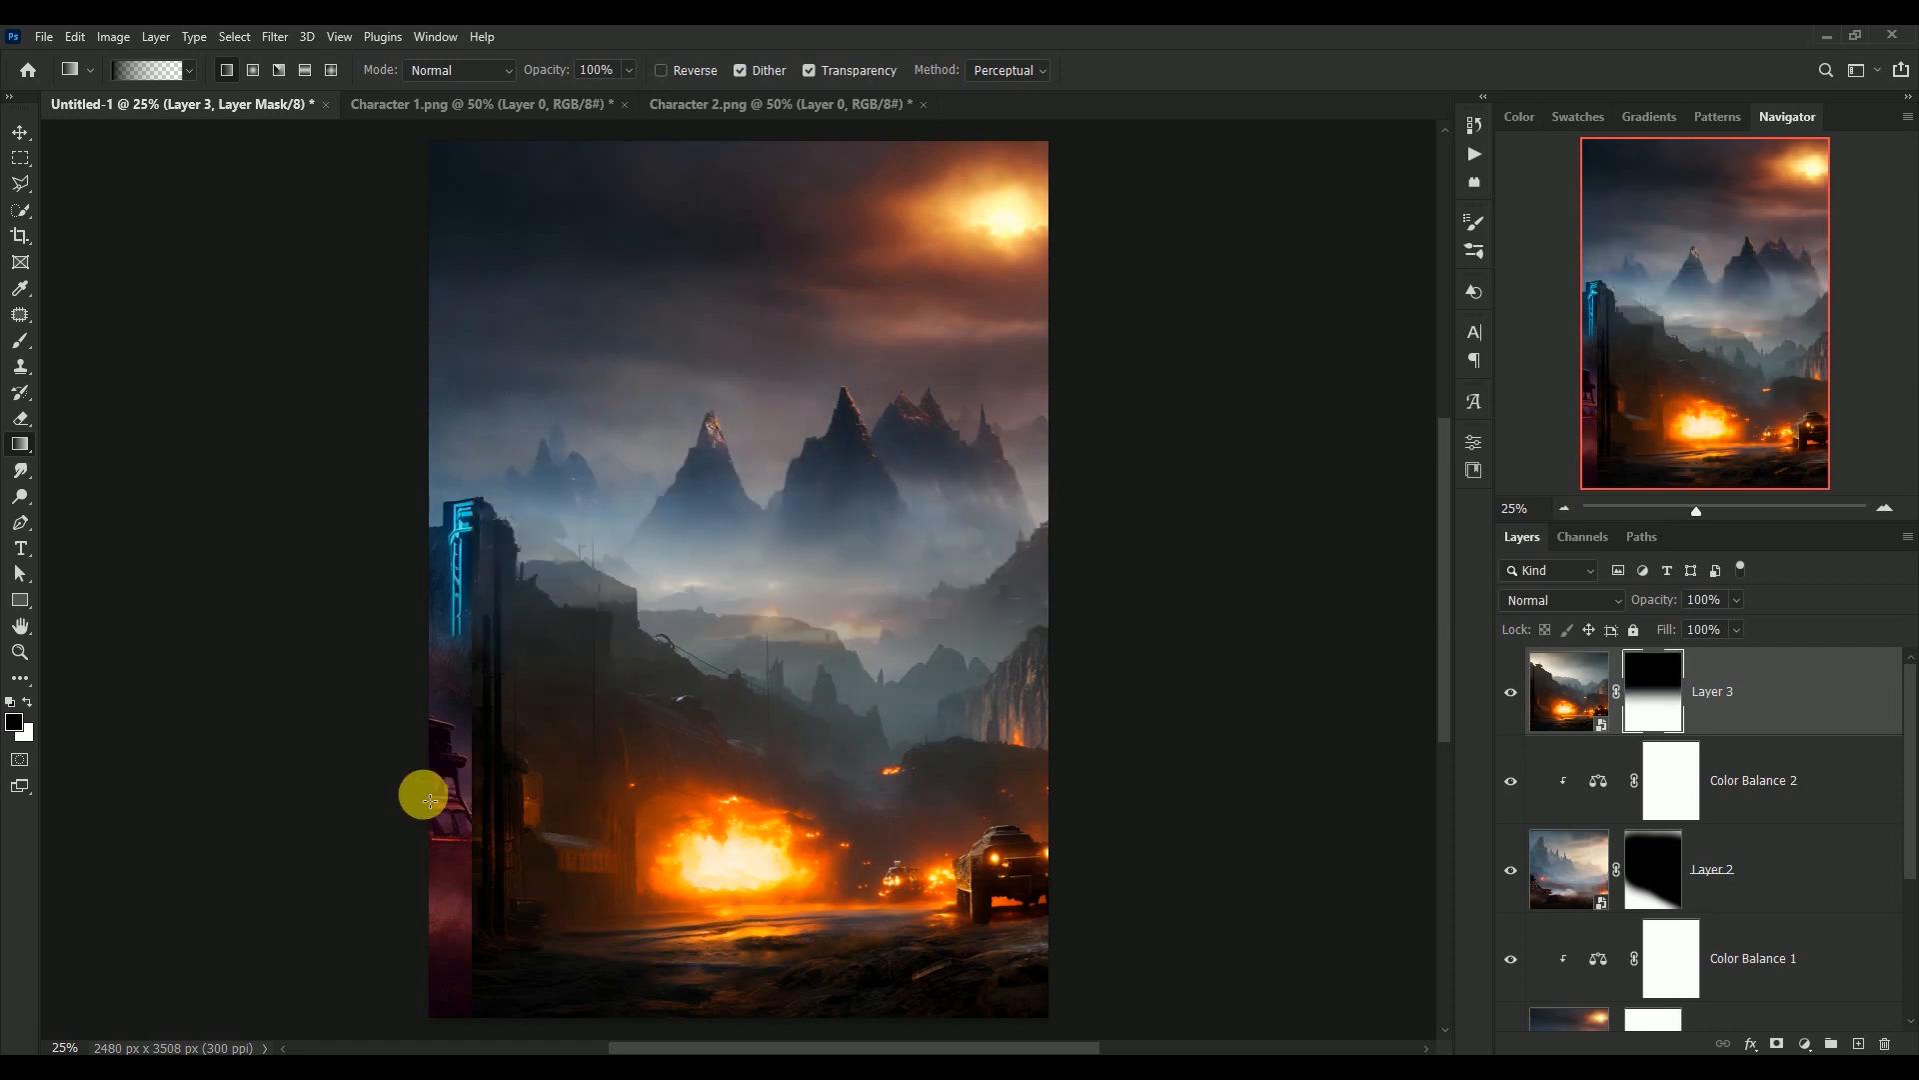
pyautogui.moveTo(457, 808); pyautogui.dragTo(872, 813)
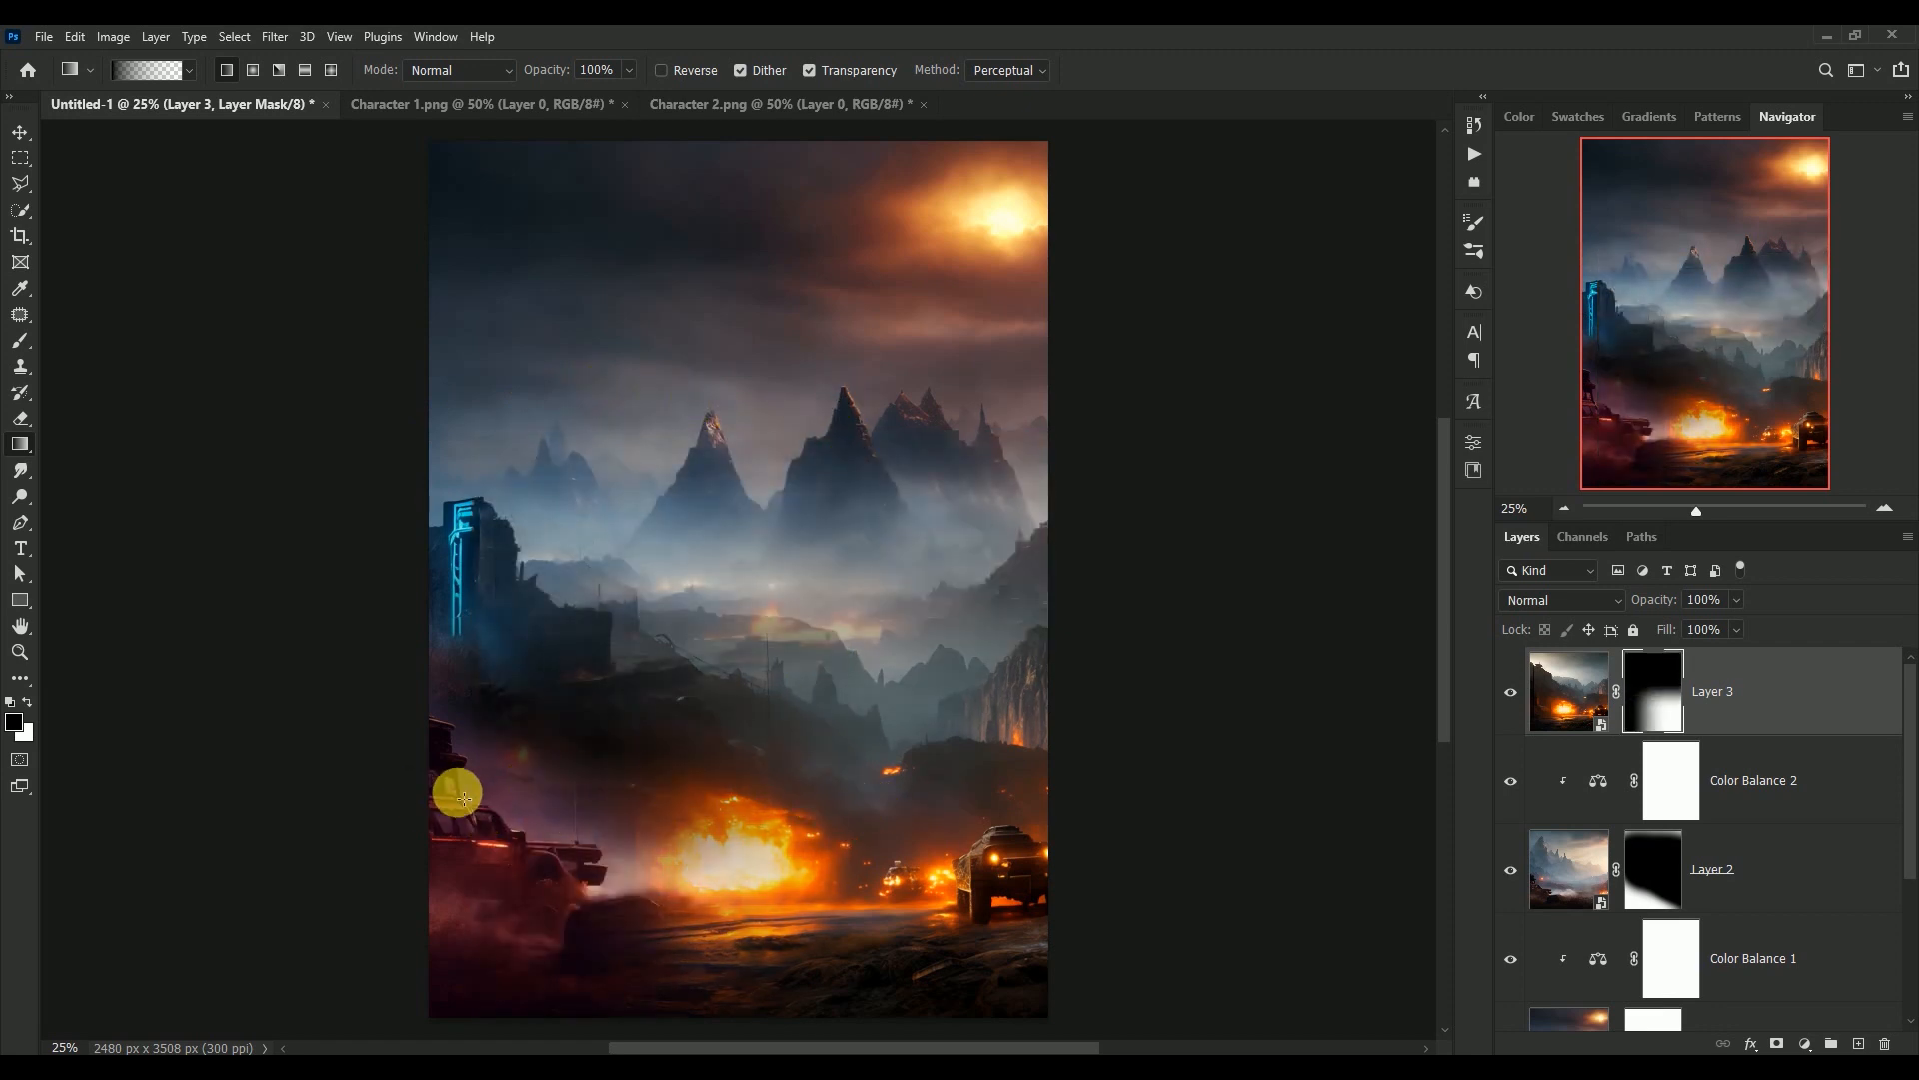
pyautogui.moveTo(464, 798); pyautogui.dragTo(947, 801)
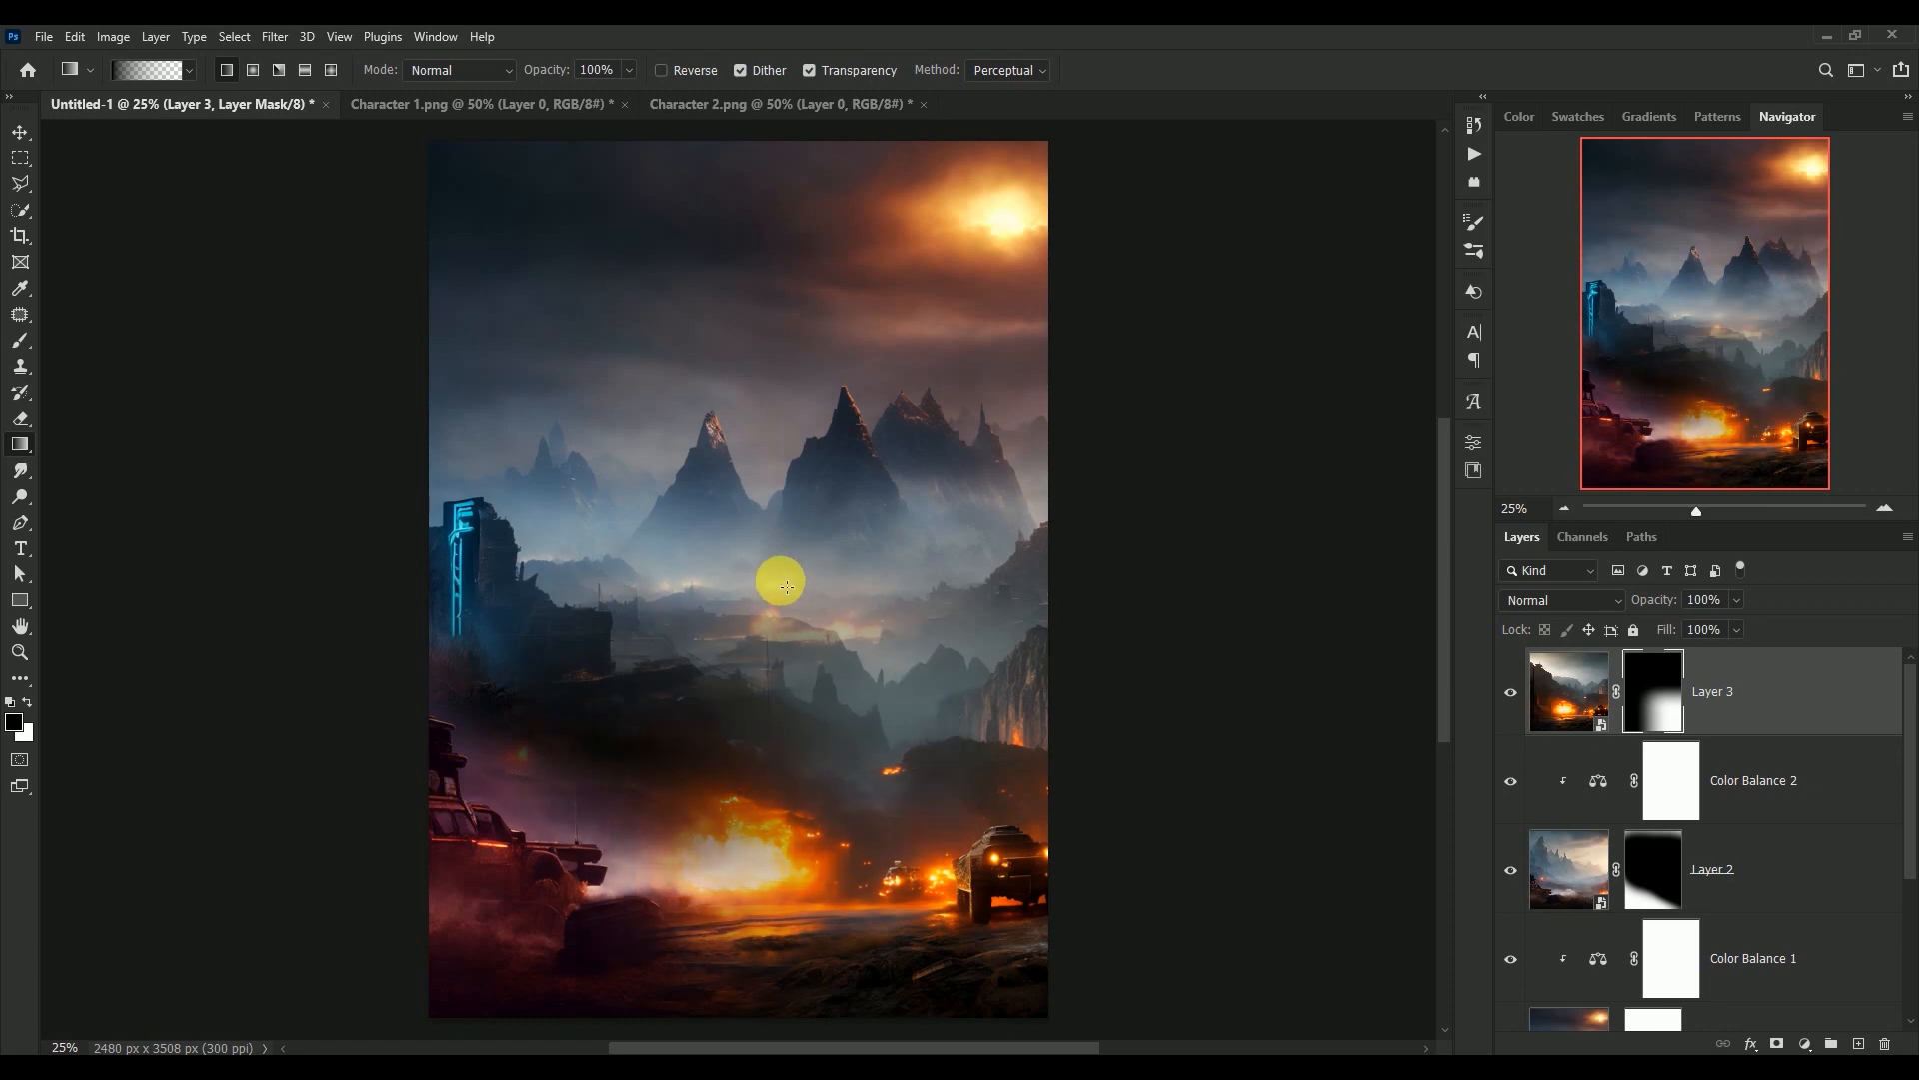
pyautogui.click(20, 339)
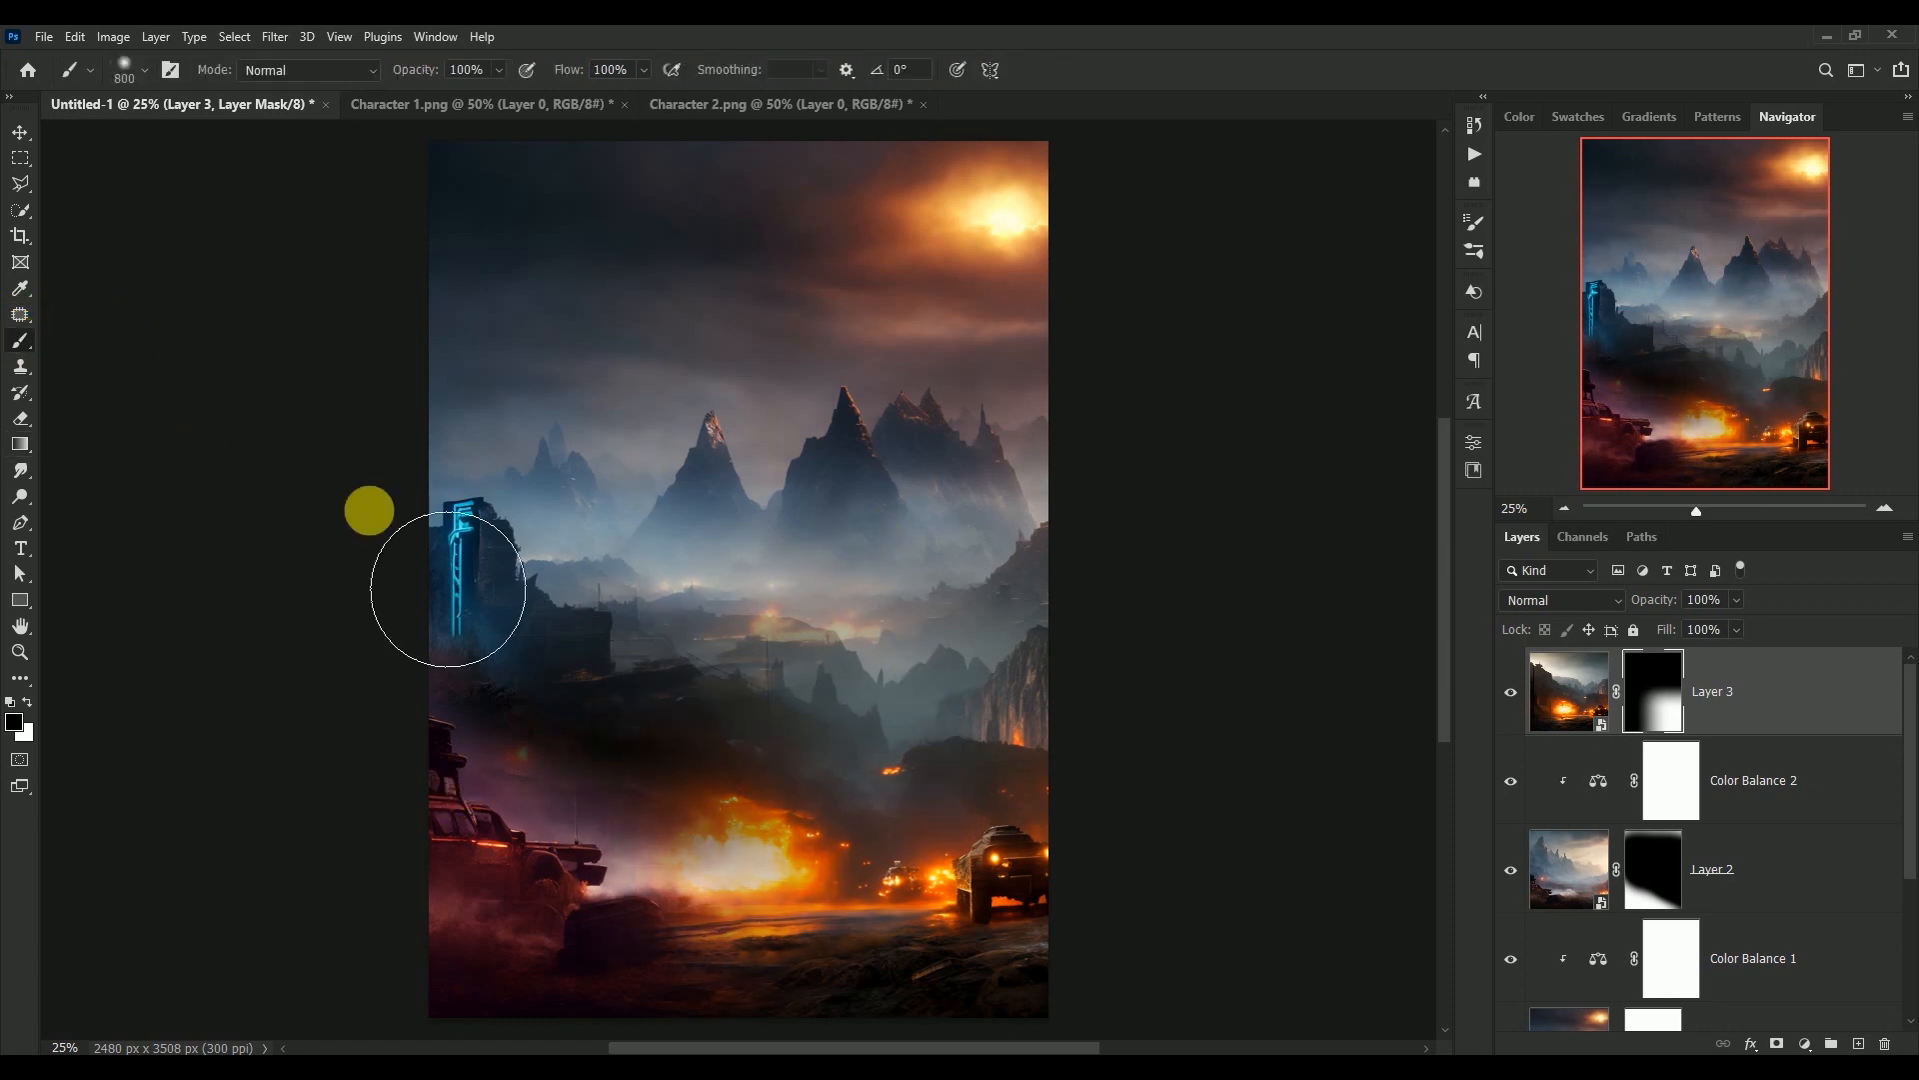
pyautogui.moveTo(720, 665)
pyautogui.mouseDown()
pyautogui.moveTo(806, 750)
pyautogui.moveTo(943, 792)
pyautogui.moveTo(770, 737)
pyautogui.moveTo(1024, 797)
pyautogui.mouseUp()
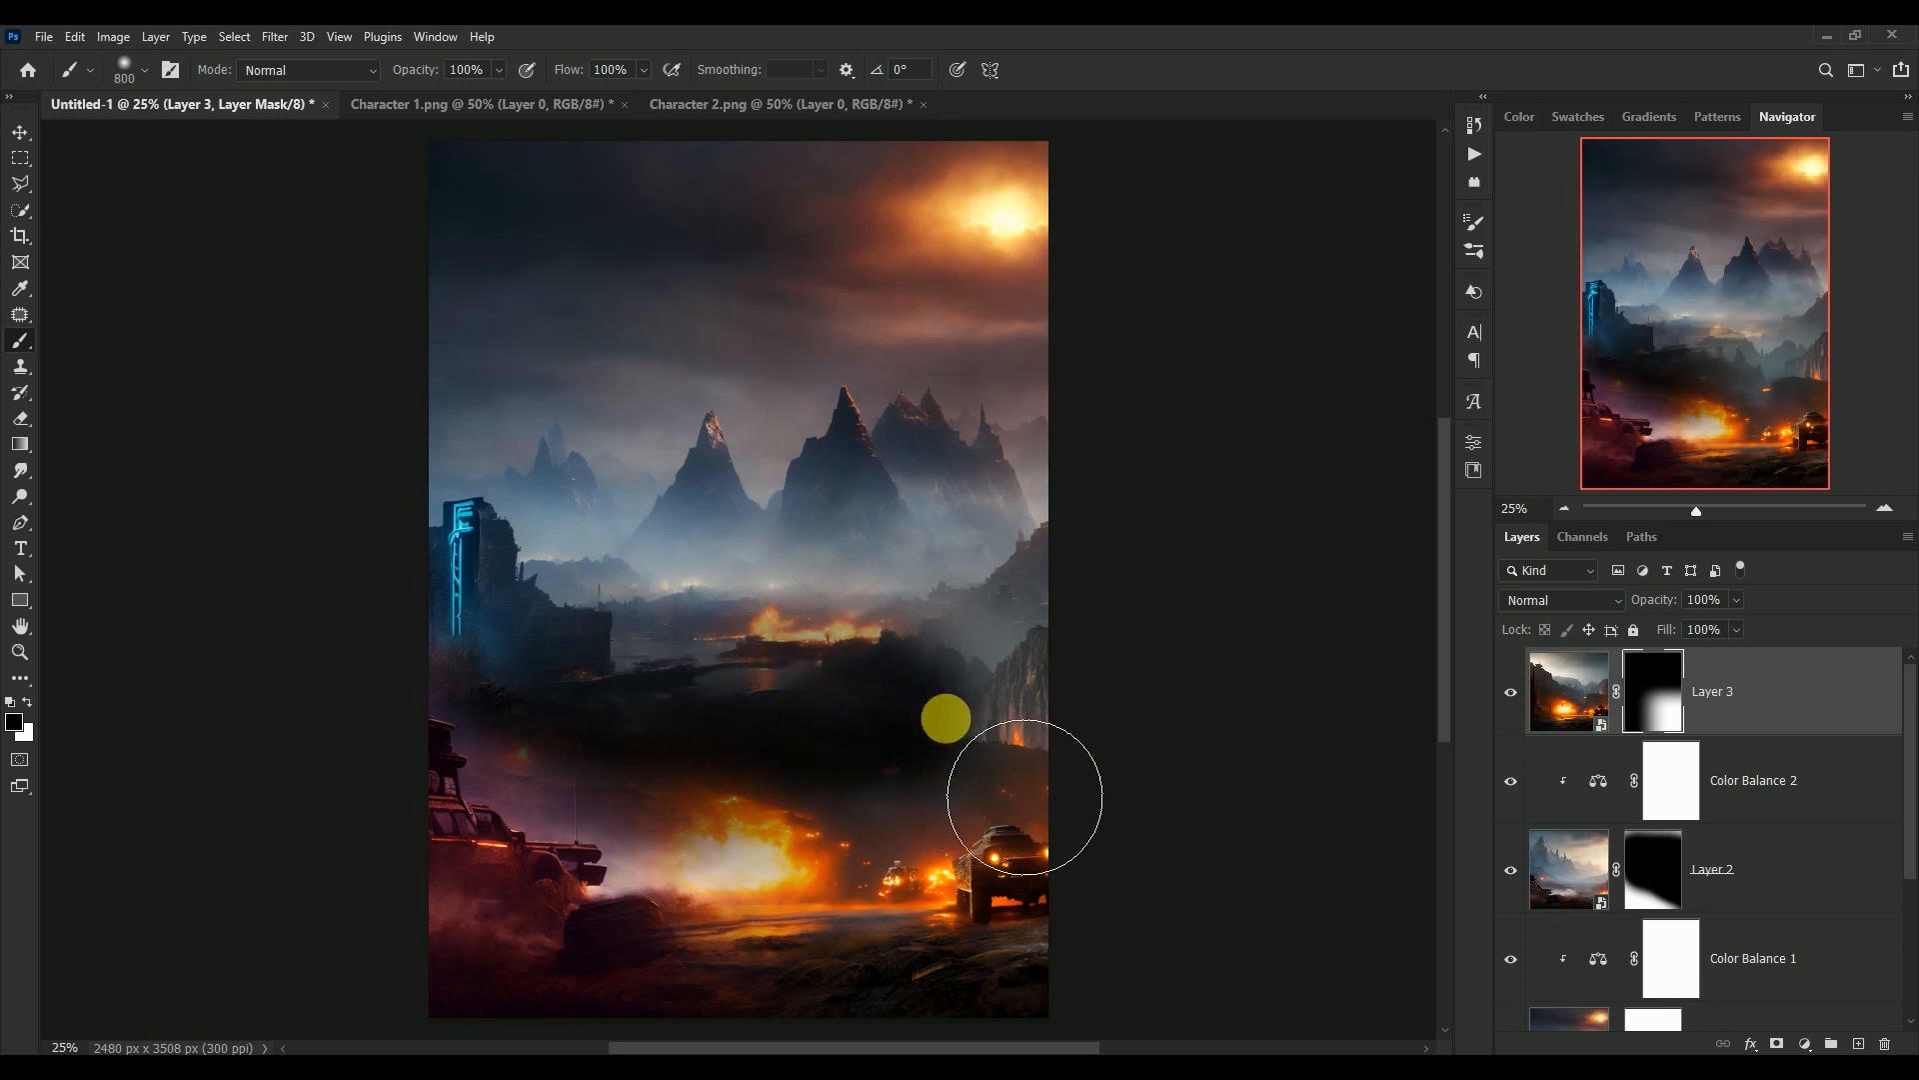
pyautogui.moveTo(946, 718)
pyautogui.mouseDown()
pyautogui.moveTo(565, 669)
pyautogui.moveTo(852, 689)
pyautogui.moveTo(1131, 673)
pyautogui.moveTo(1156, 651)
pyautogui.mouseUp()
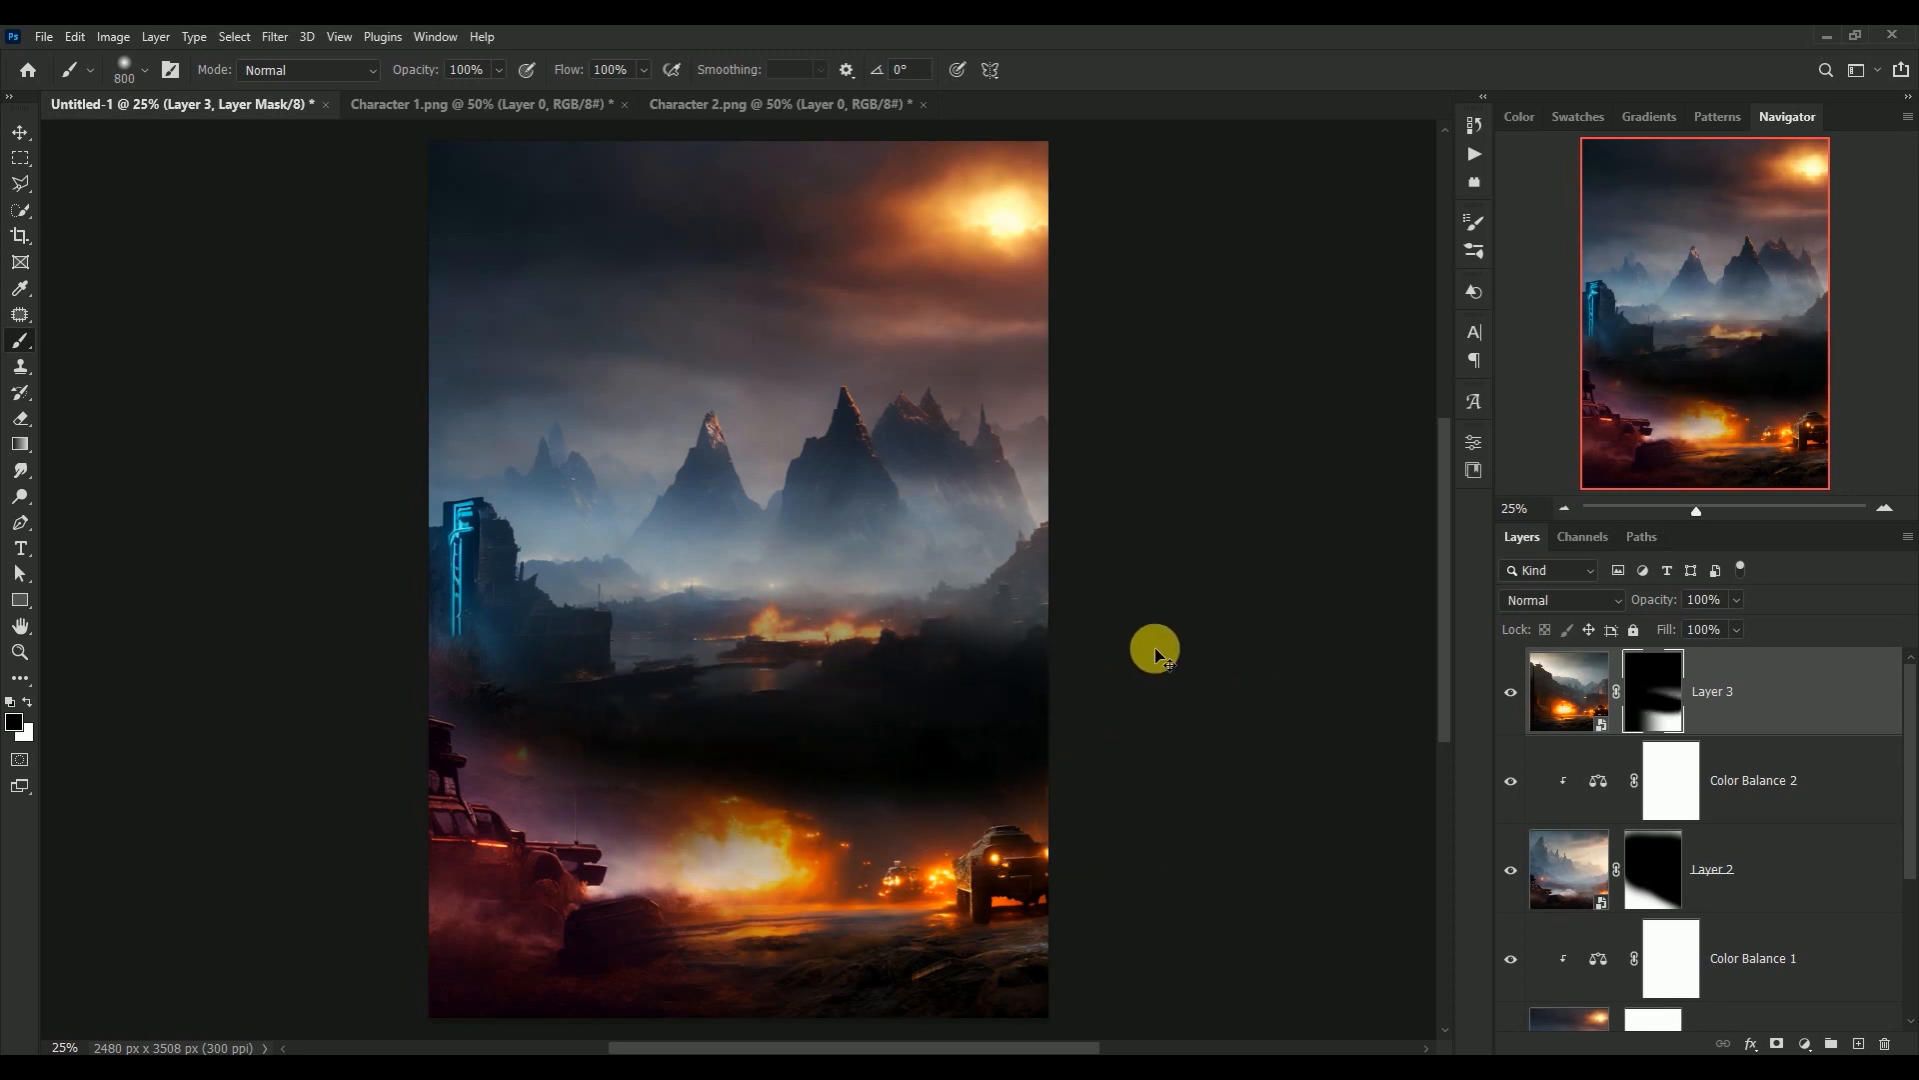
pyautogui.hotkey('ctrl', 'z')
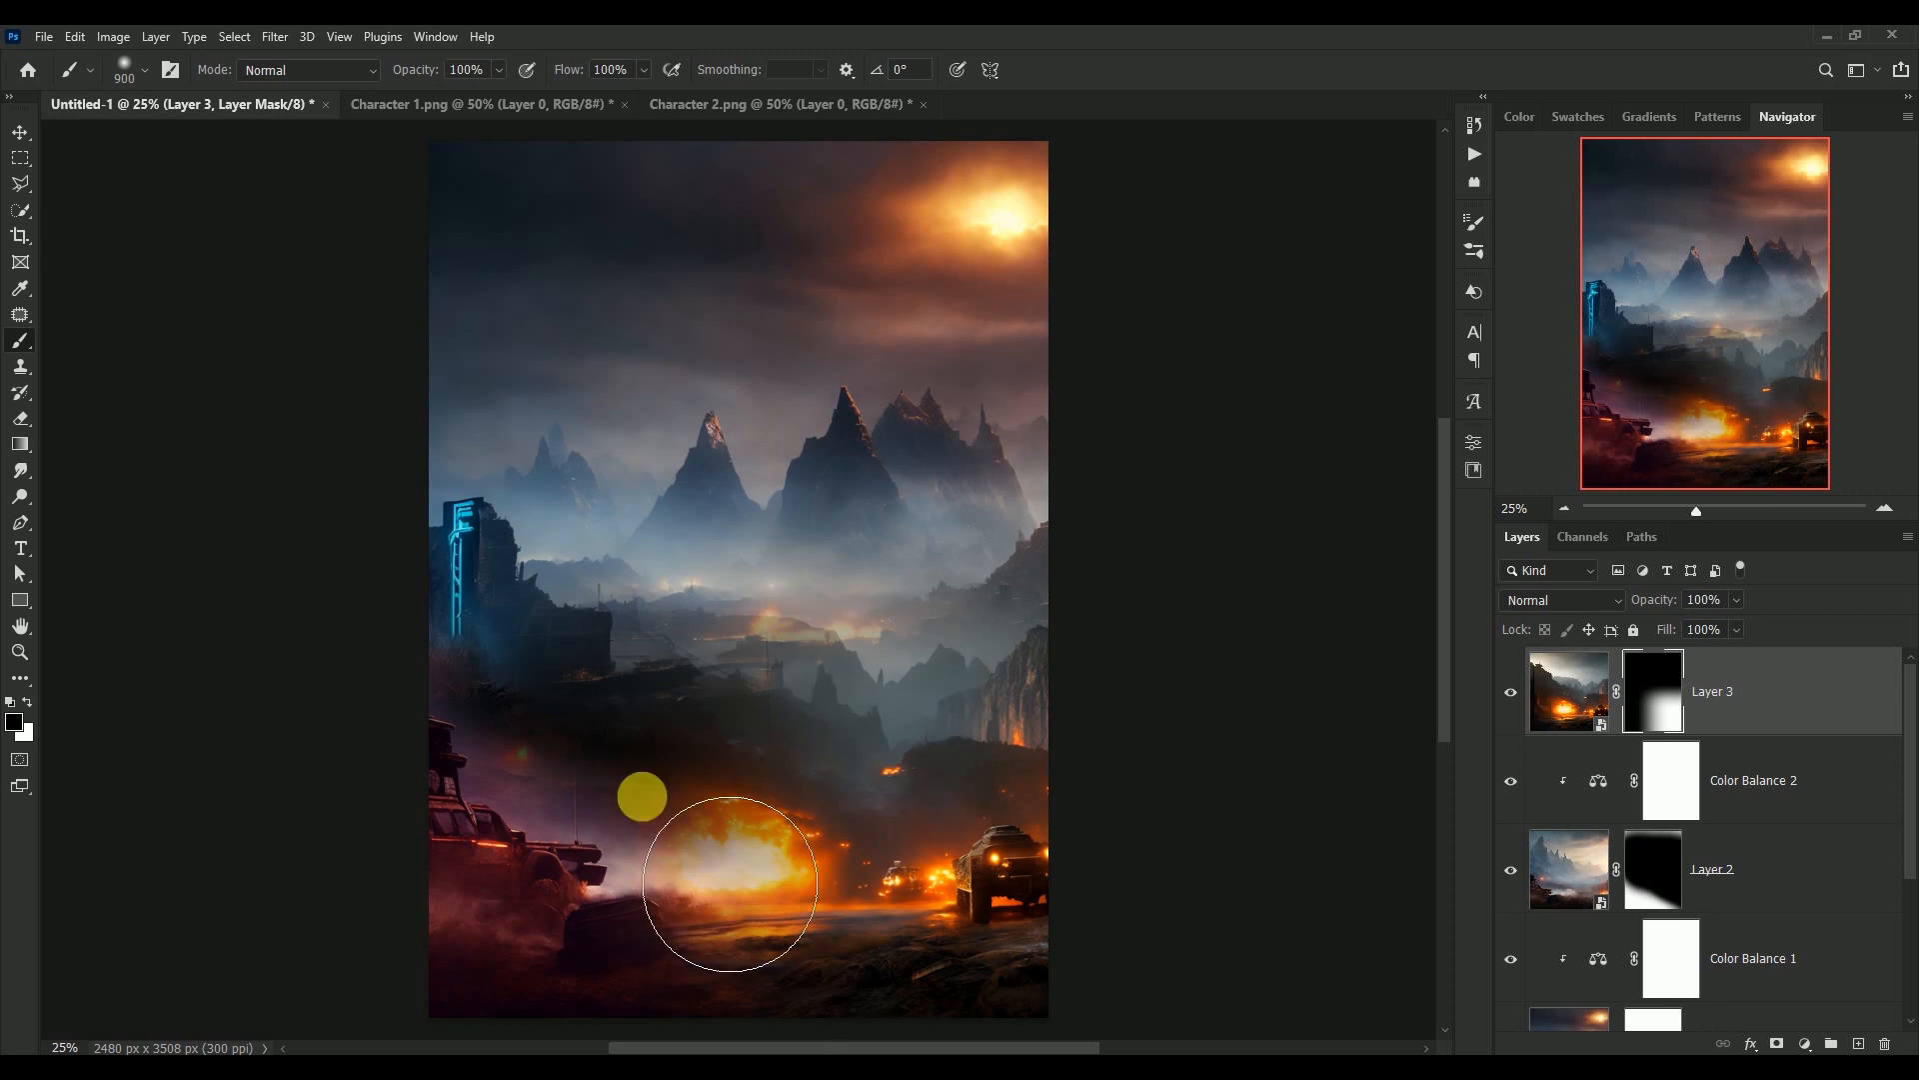
# Paint black on Layer 3's mask with a soft 900 px brush to hide the hills and cliffs above the explosion
pyautogui.scroll(-5, 734, 880)
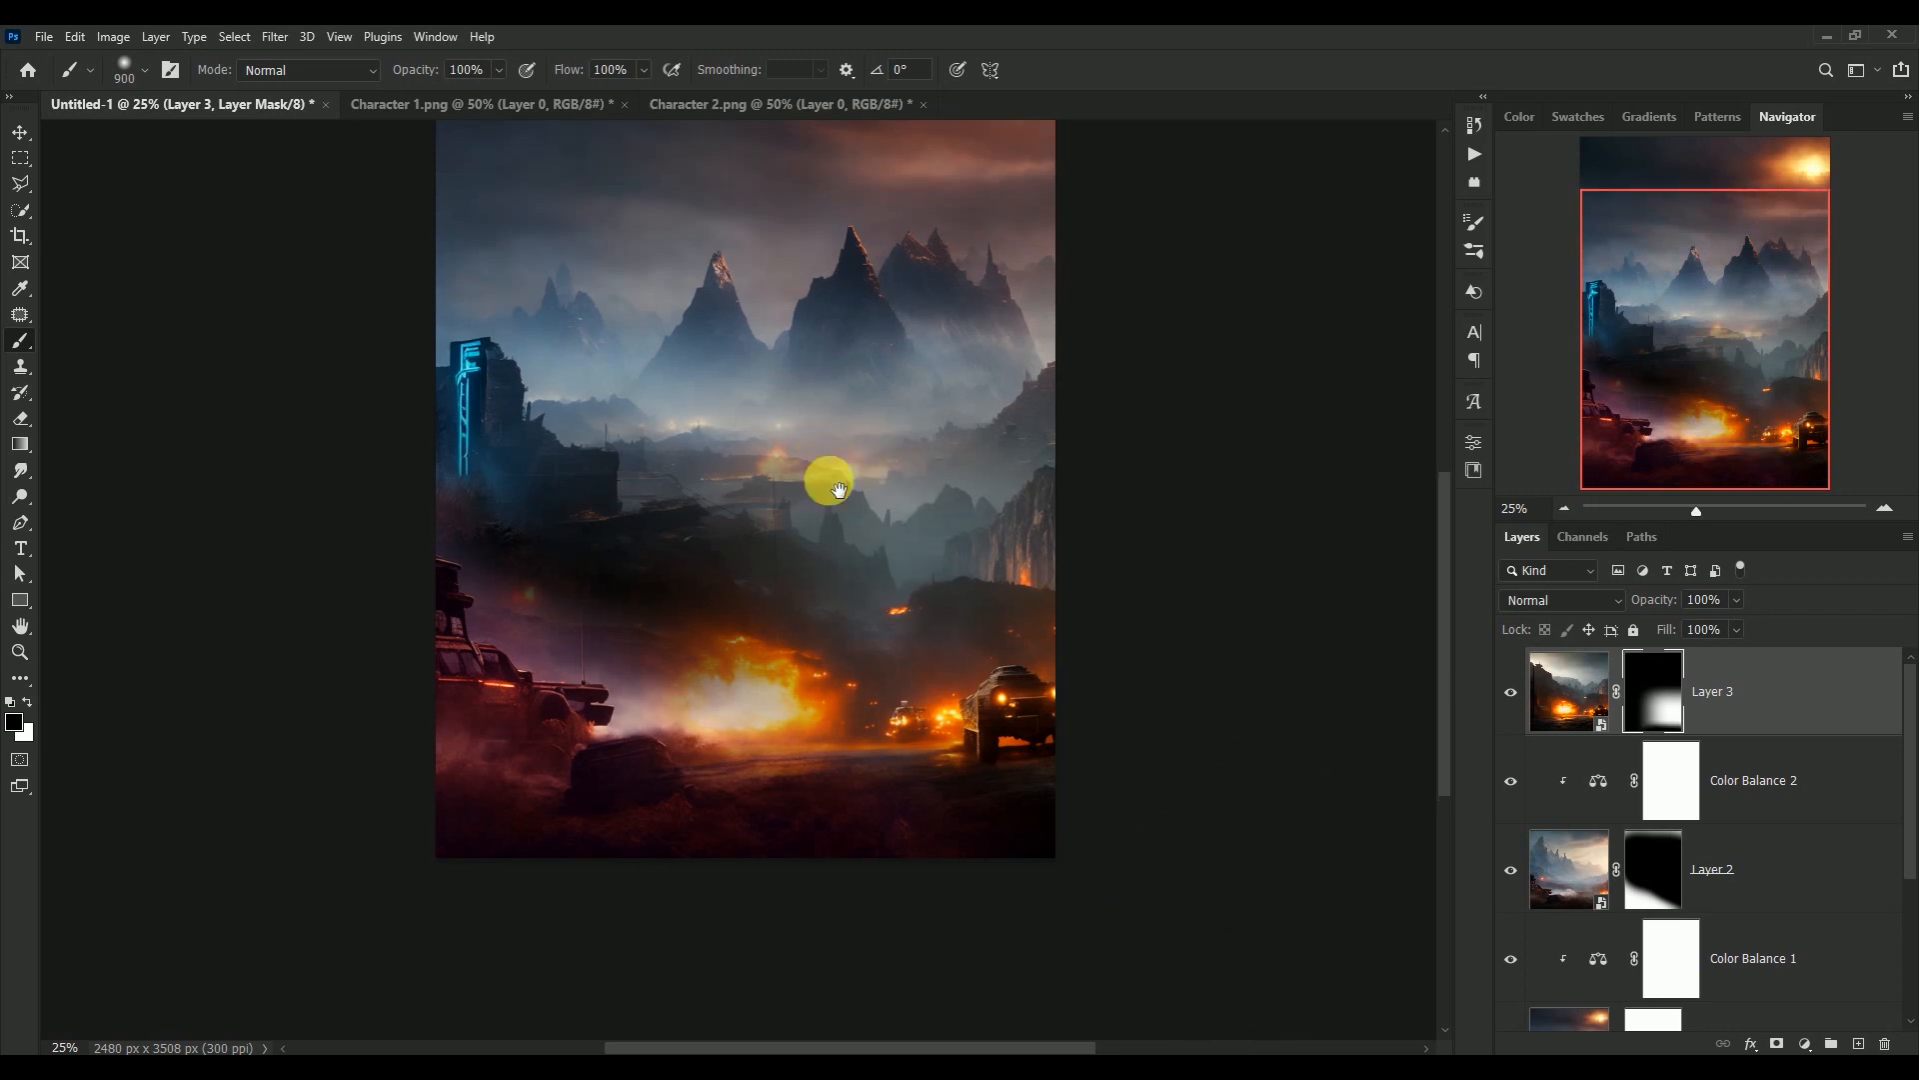
pyautogui.moveTo(838, 487); pyautogui.dragTo(842, 585)
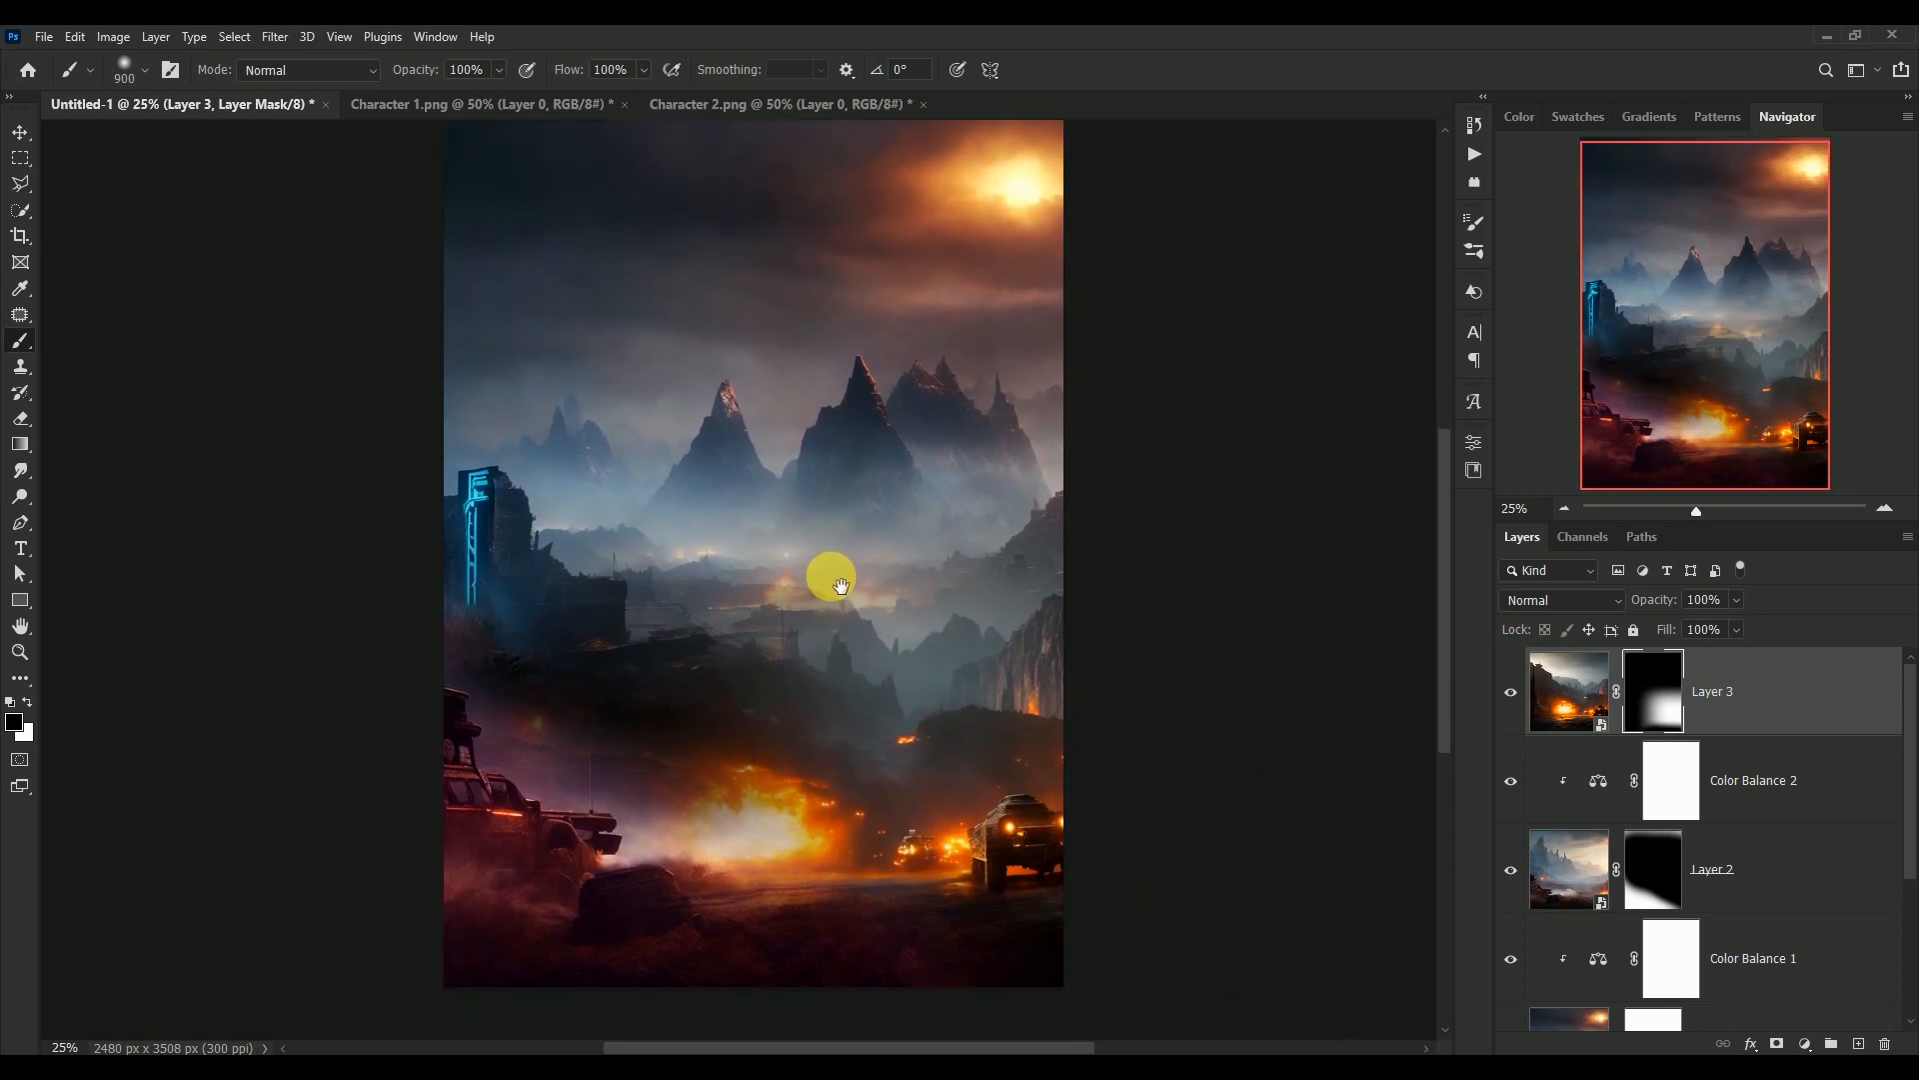
pyautogui.click(1510, 690)
pyautogui.click(1511, 690)
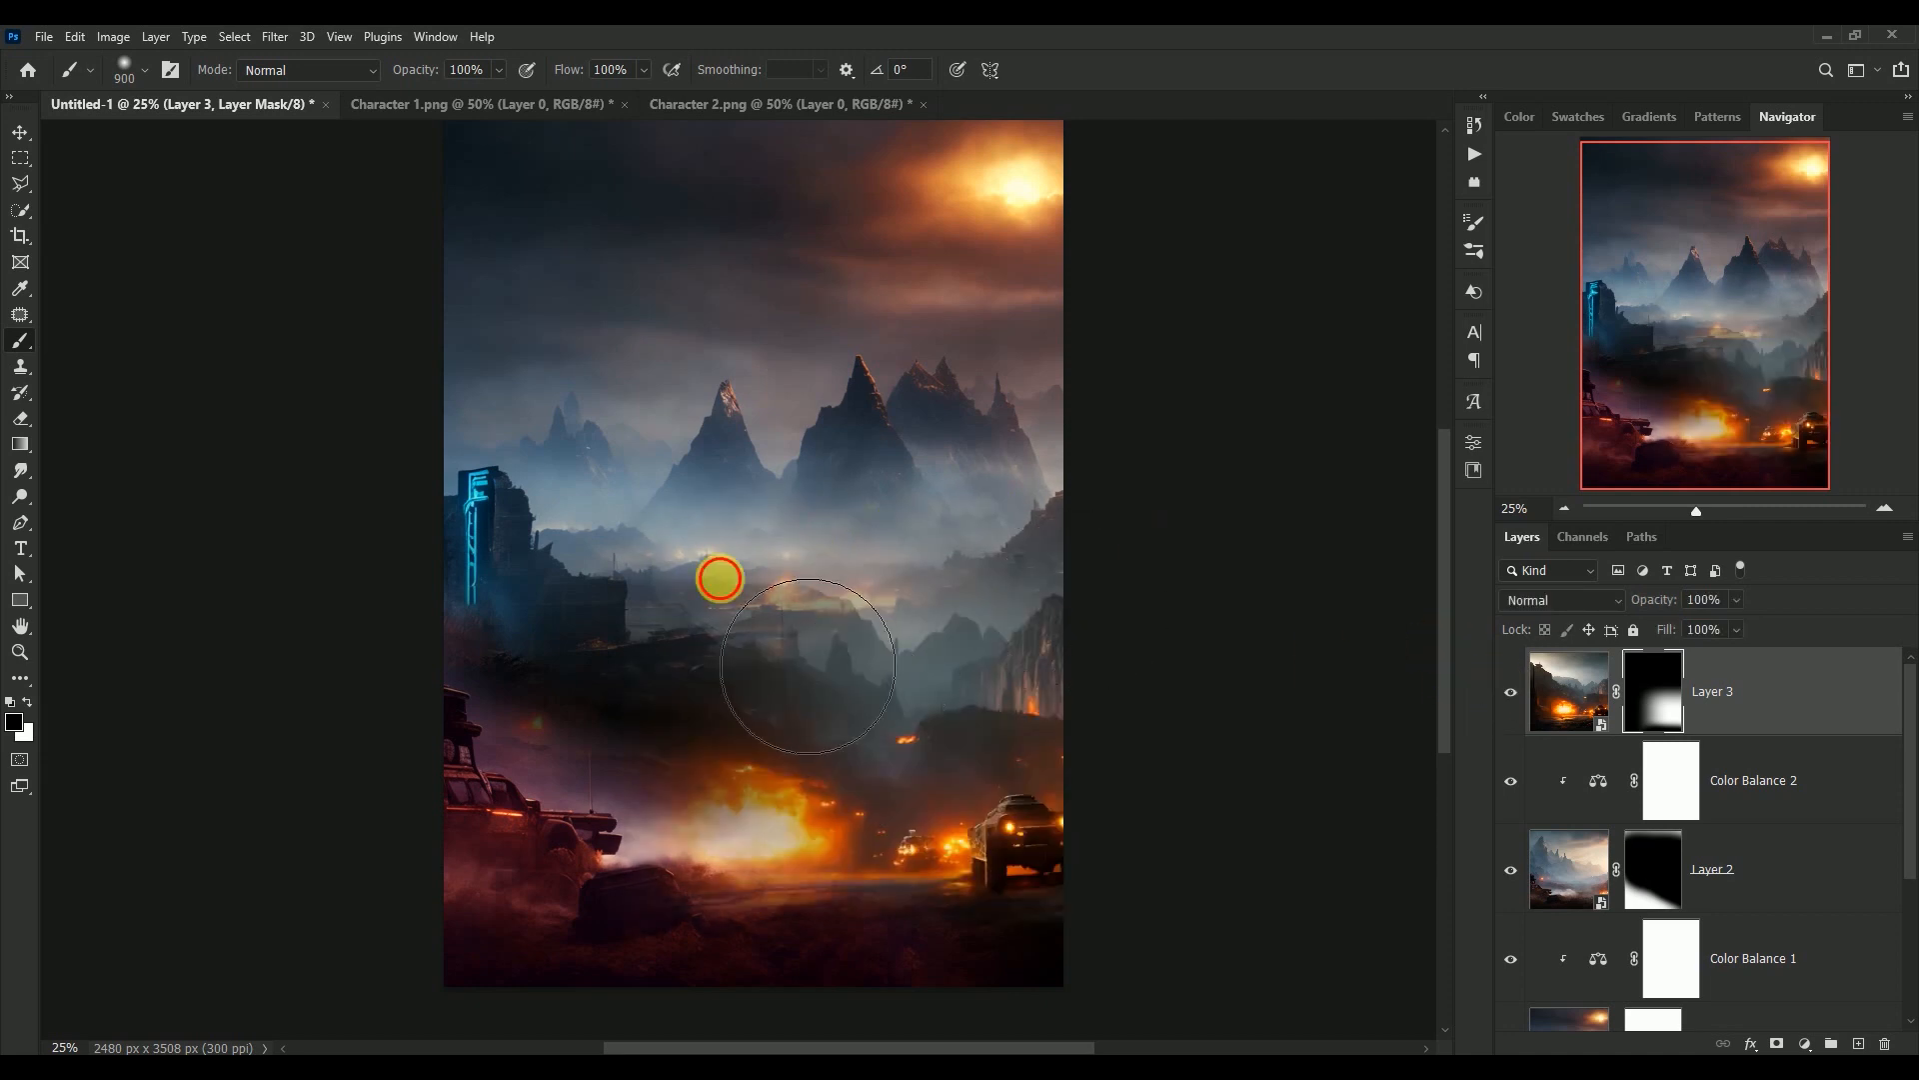
pyautogui.moveTo(716, 575)
pyautogui.mouseDown()
pyautogui.moveTo(884, 583)
pyautogui.moveTo(690, 580)
pyautogui.moveTo(1061, 583)
pyautogui.moveTo(796, 577)
pyautogui.moveTo(1111, 617)
pyautogui.moveTo(896, 581)
pyautogui.moveTo(601, 584)
pyautogui.moveTo(1020, 609)
pyautogui.moveTo(844, 586)
pyautogui.moveTo(629, 595)
pyautogui.moveTo(489, 565)
pyautogui.moveTo(840, 629)
pyautogui.moveTo(615, 627)
pyautogui.moveTo(1041, 609)
pyautogui.mouseUp()
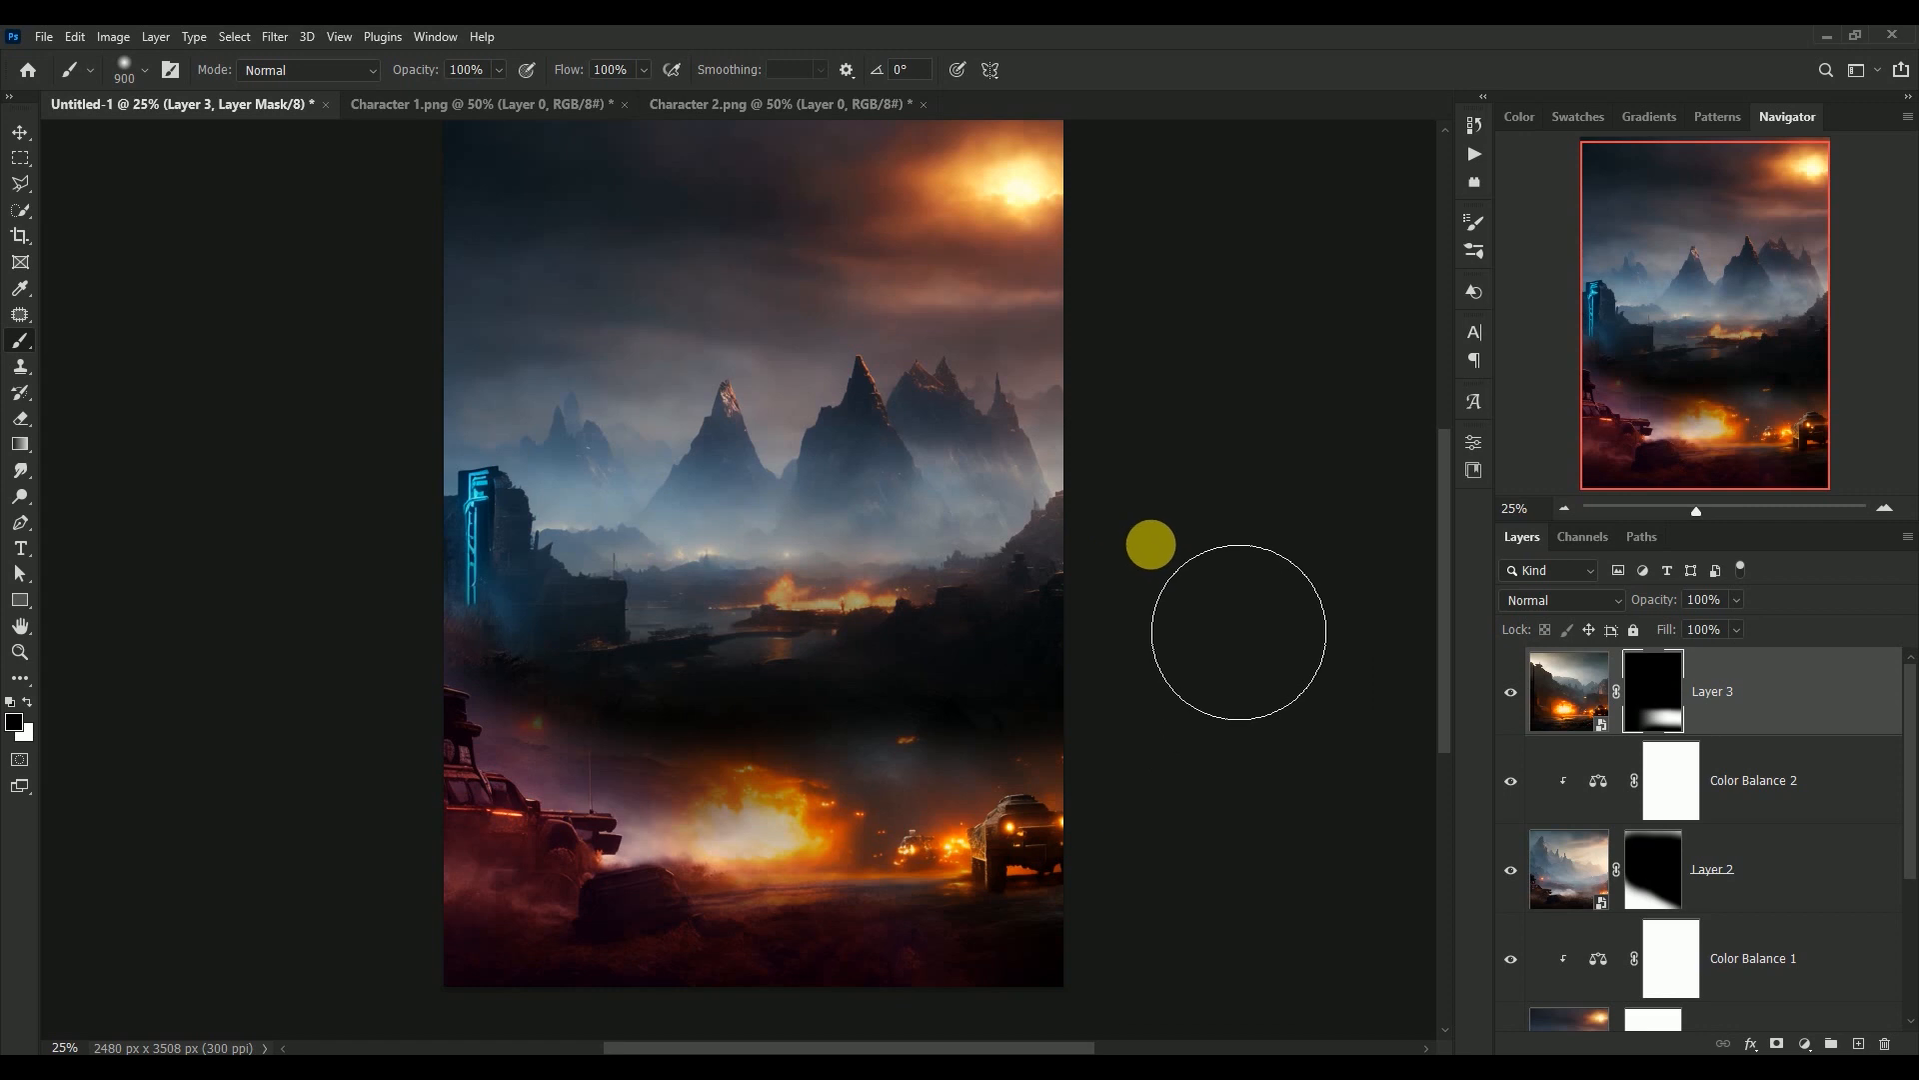
pyautogui.scroll(1, 1152, 547)
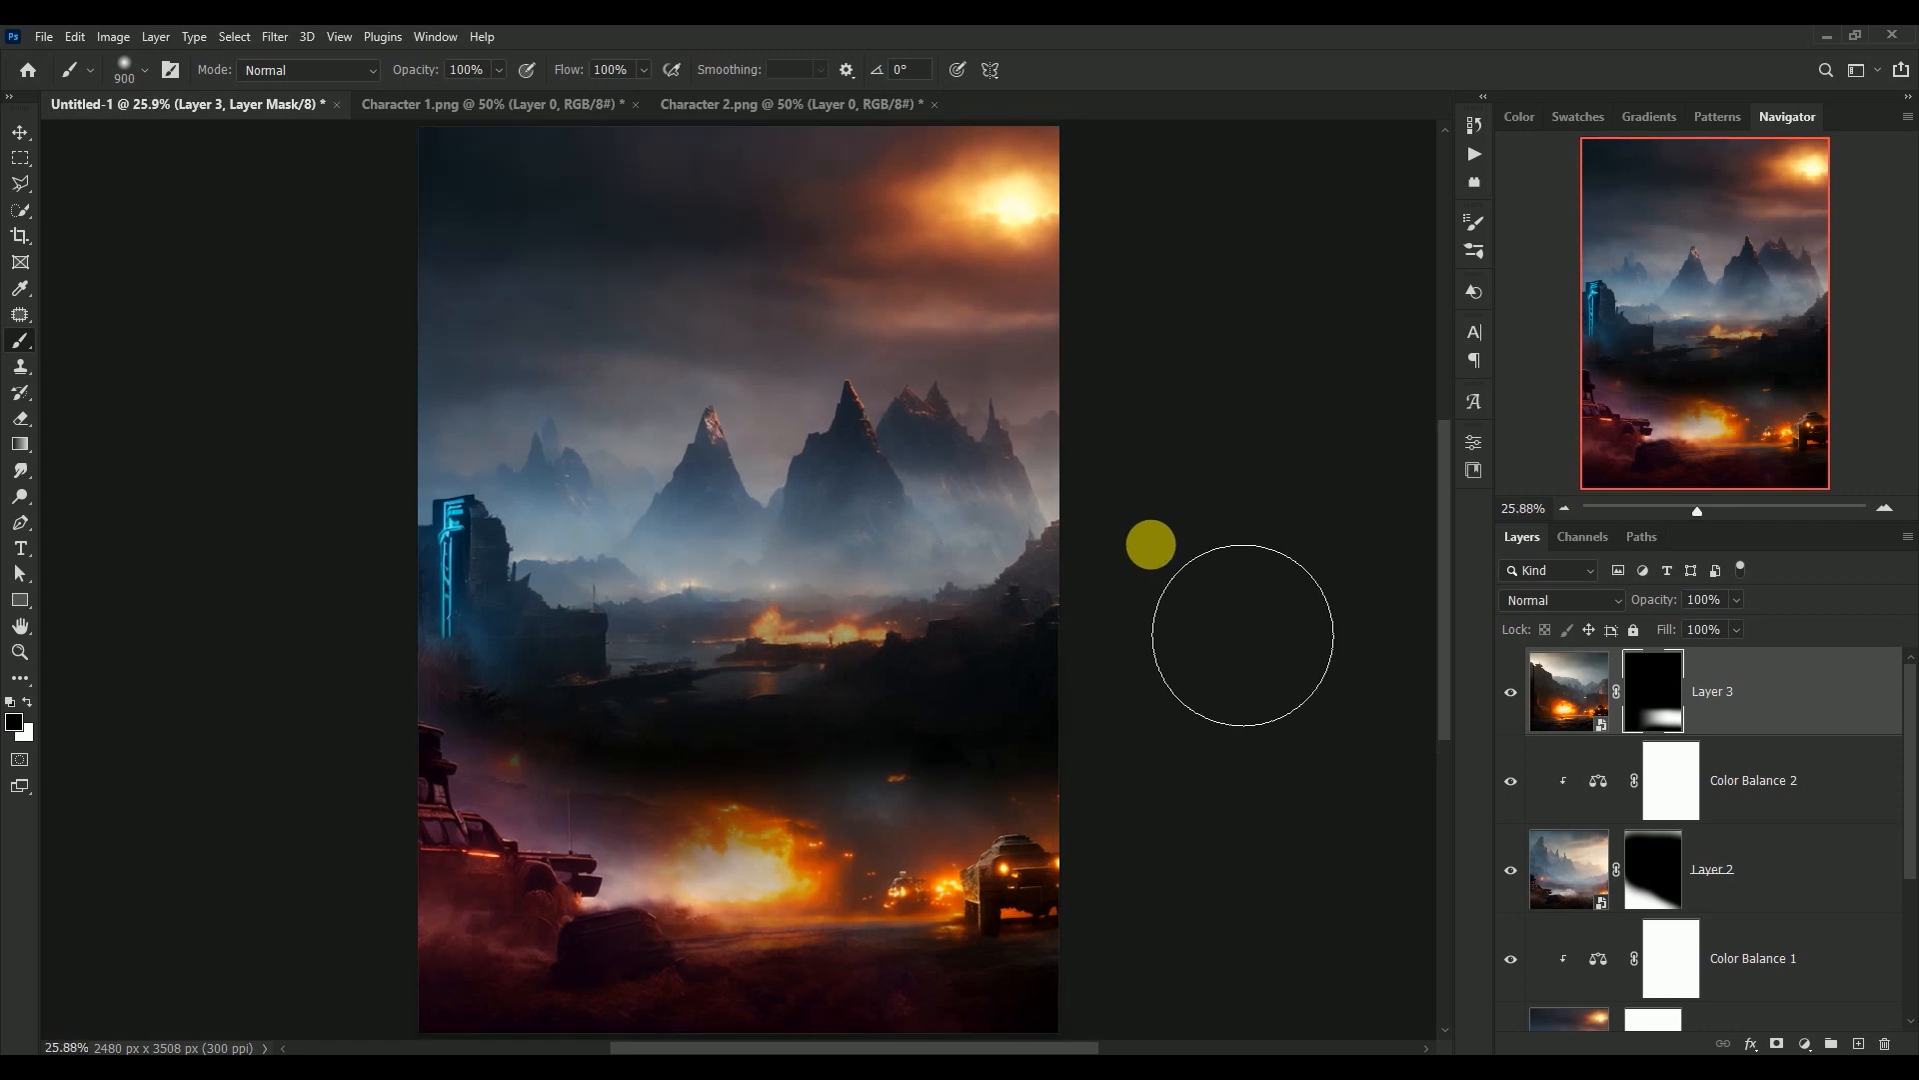
# Enlarge the masked Layer 3 slightly towards the upper left, and compare the image with and without the layer
pyautogui.click(20, 131)
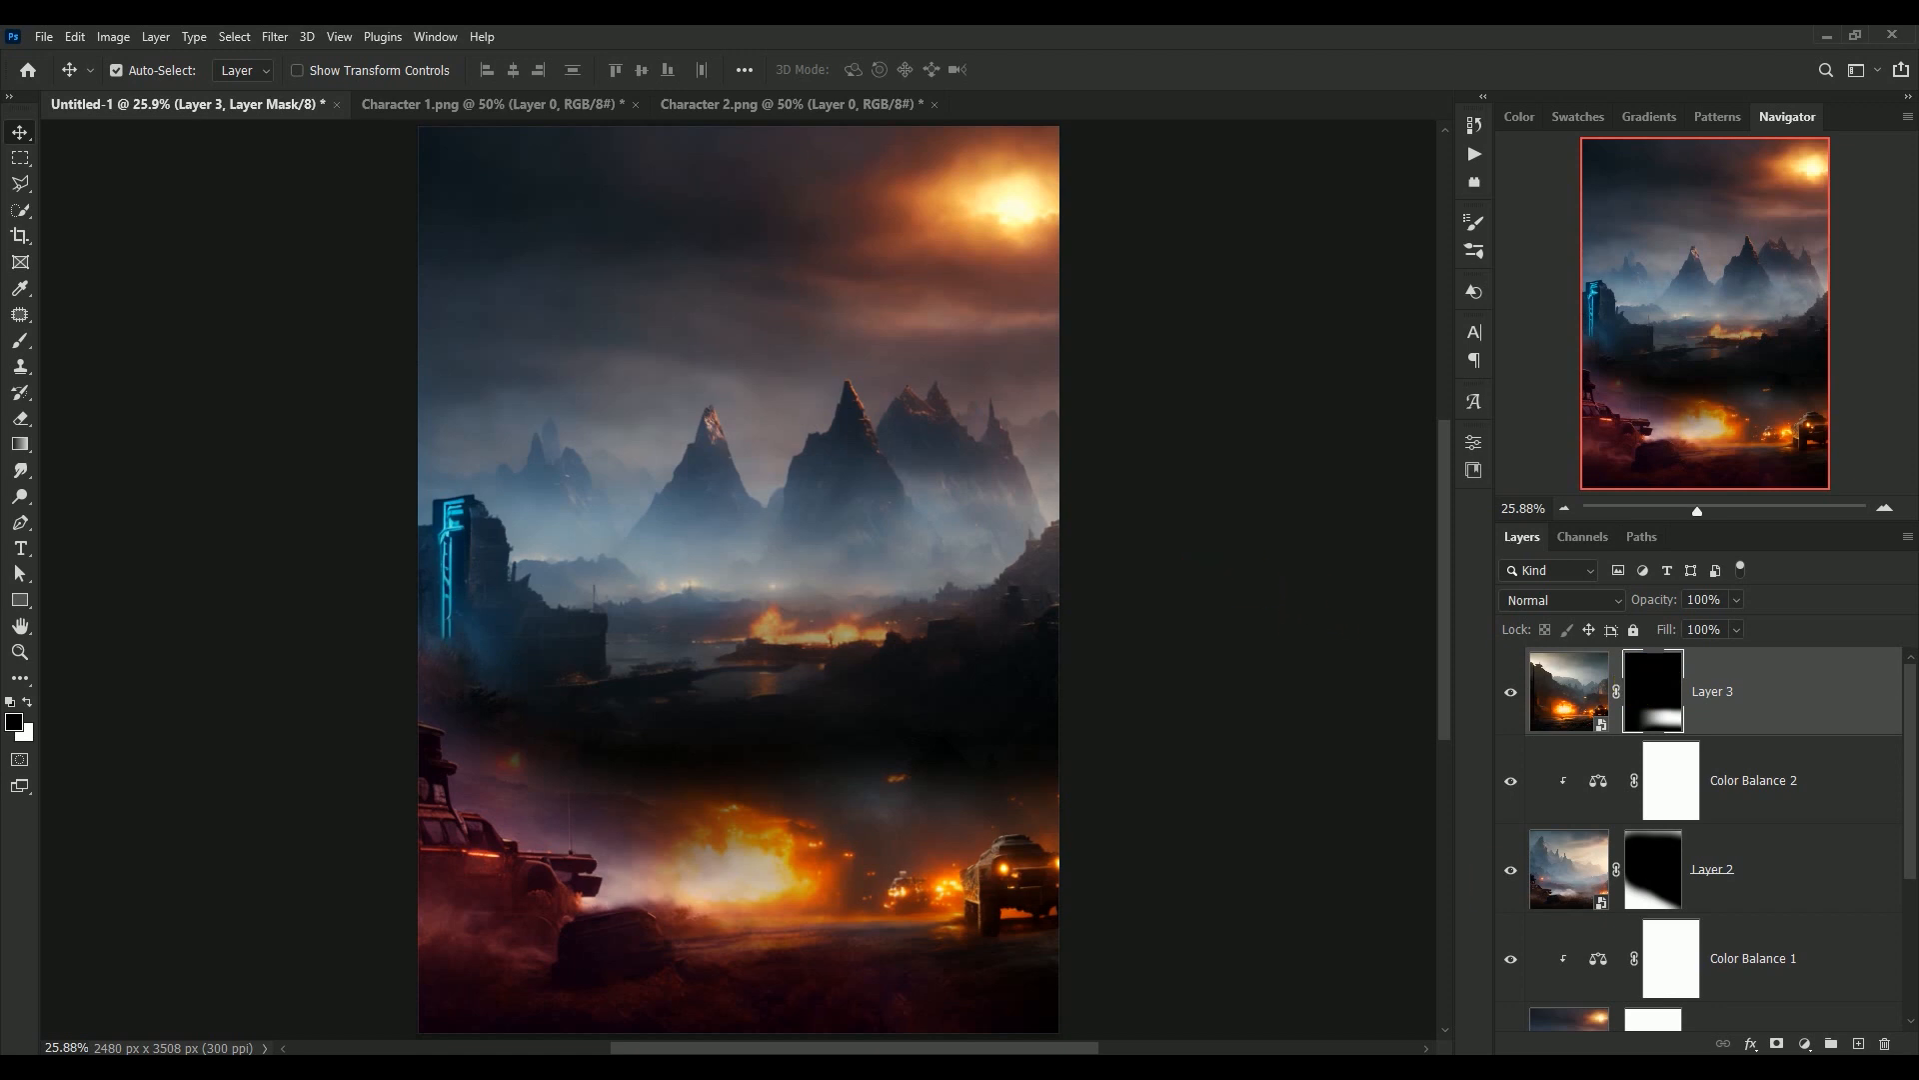
pyautogui.hotkey('ctrl', '2')
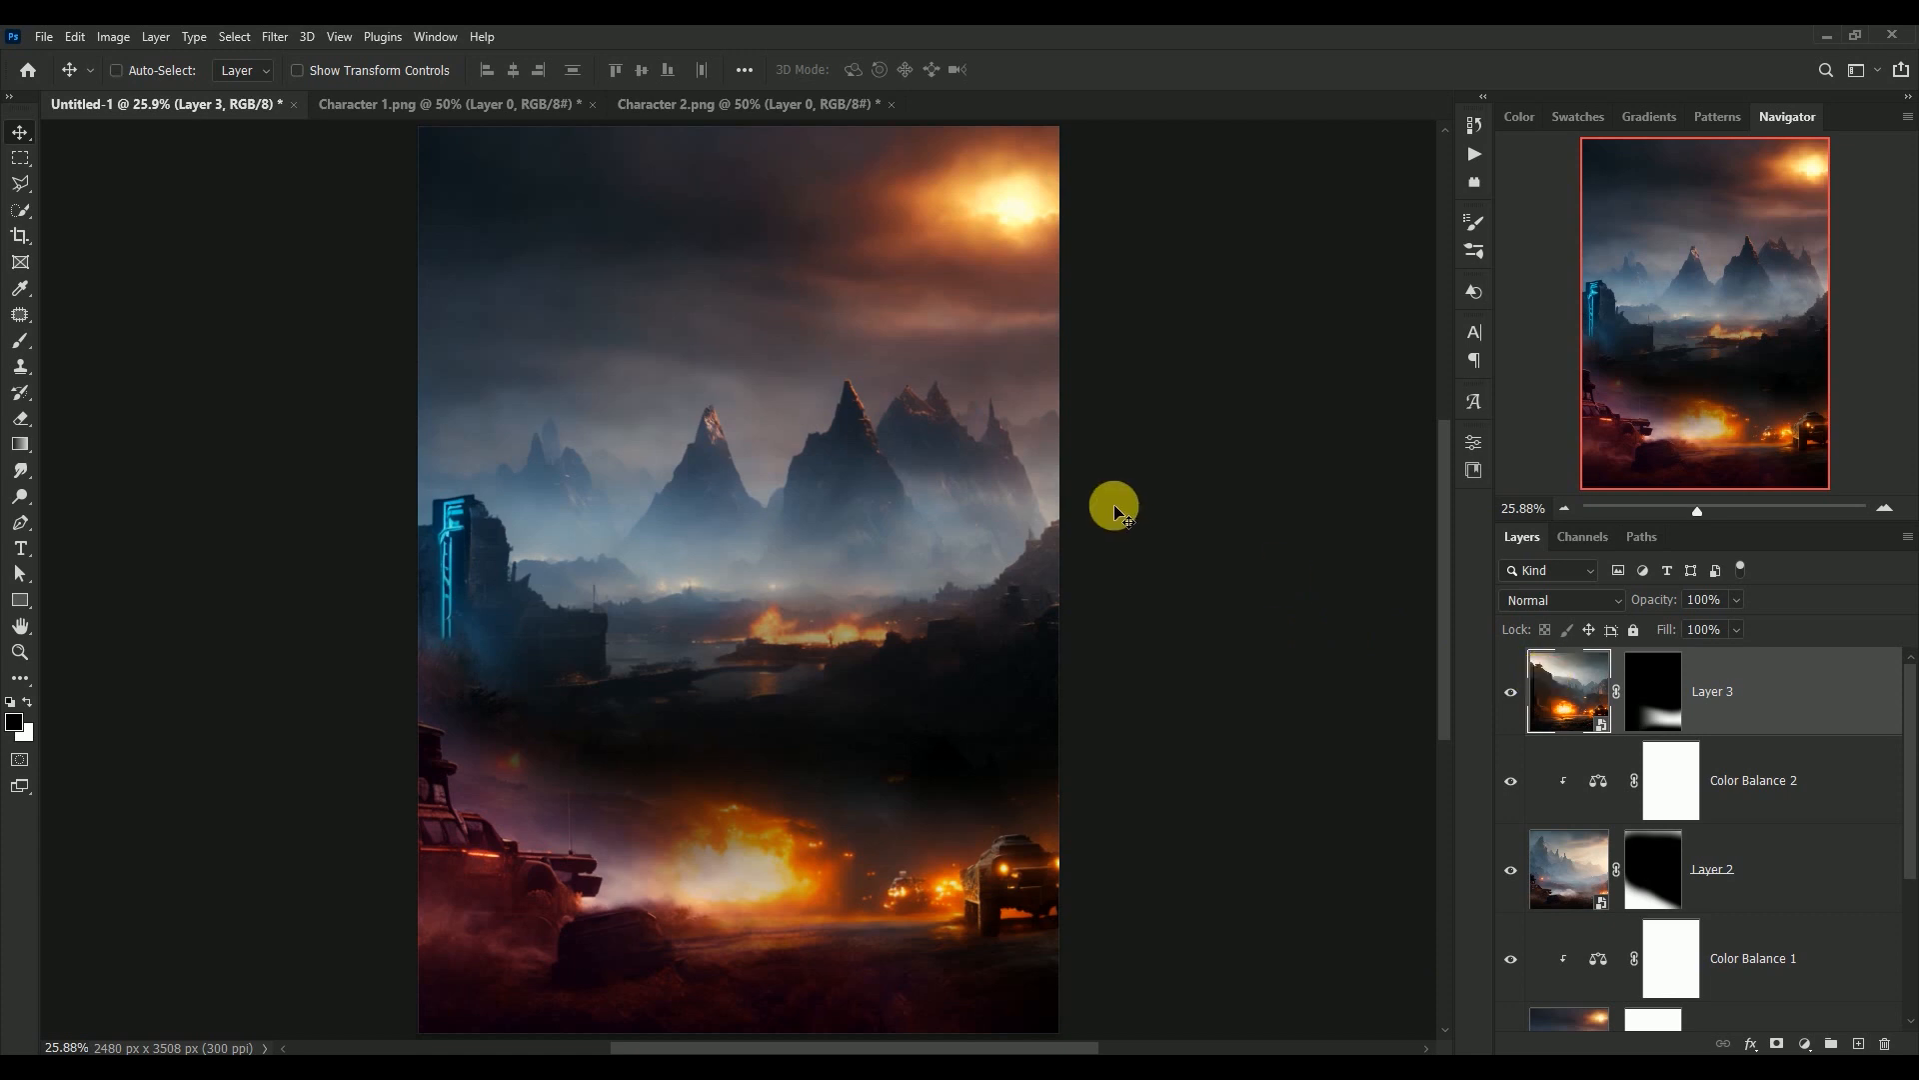
pyautogui.hotkey('ctrl', 't')
pyautogui.moveTo(463, 424); pyautogui.dragTo(394, 373)
pyautogui.press('Return')
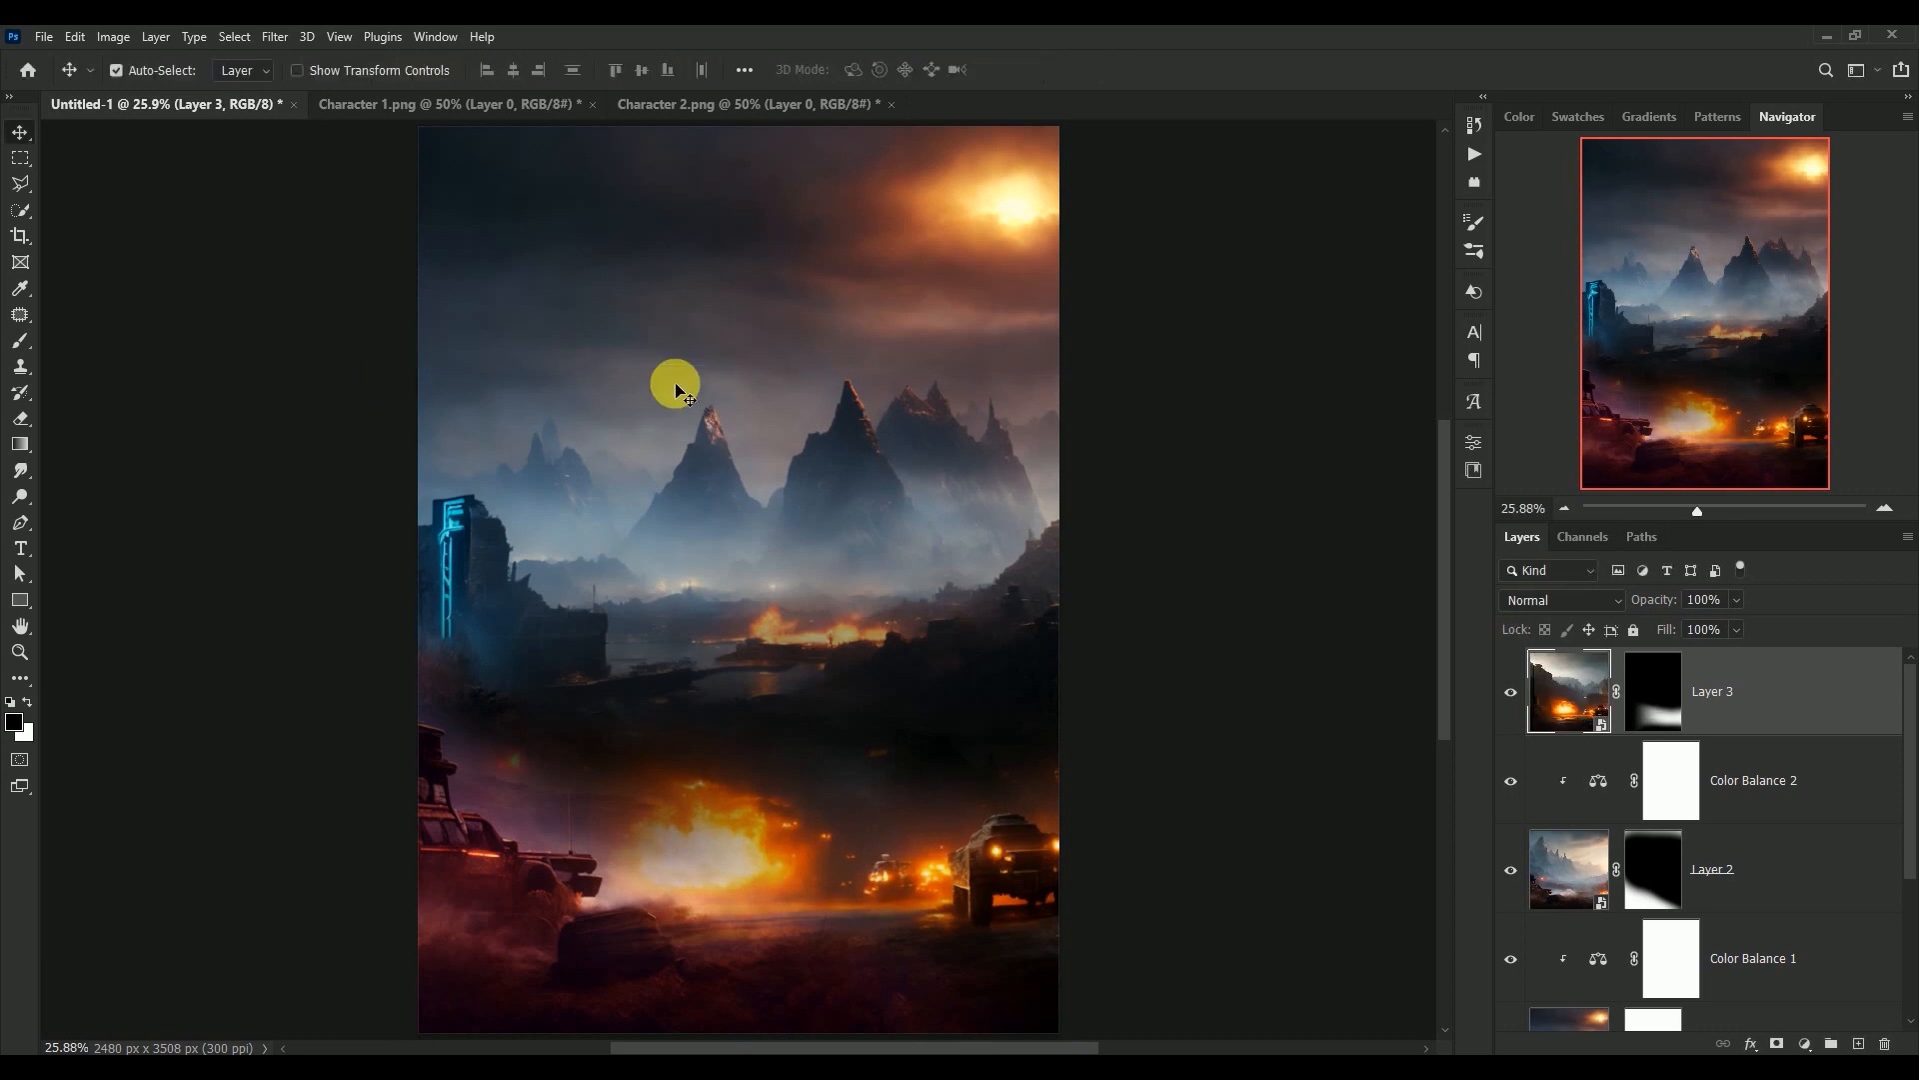
pyautogui.press('ctrl')
pyautogui.click(1511, 692)
pyautogui.click(1511, 692)
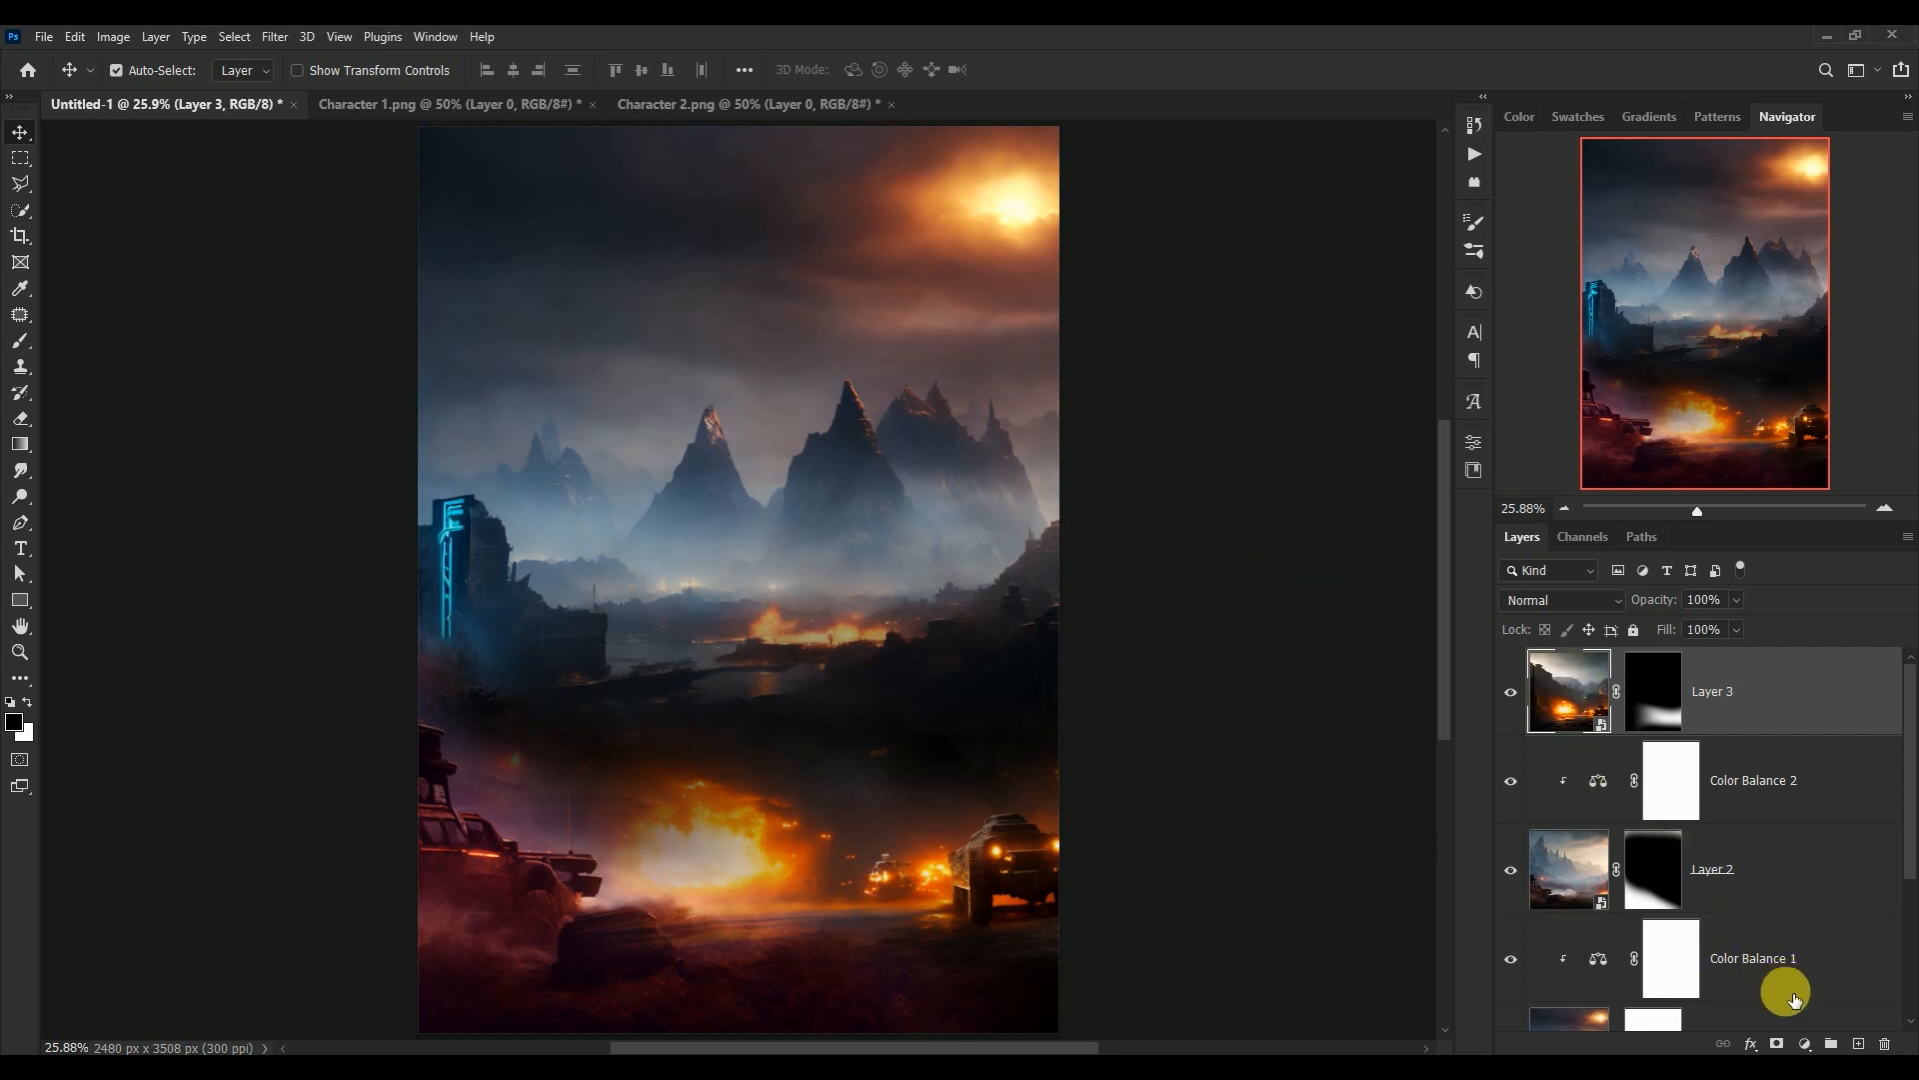
# Add a Color Balance adjustment clipped to Layer 3 with midtones Cyan-Red +10, Magenta-Green -44 and Yellow-Blue +42
pyautogui.click(1809, 1045)
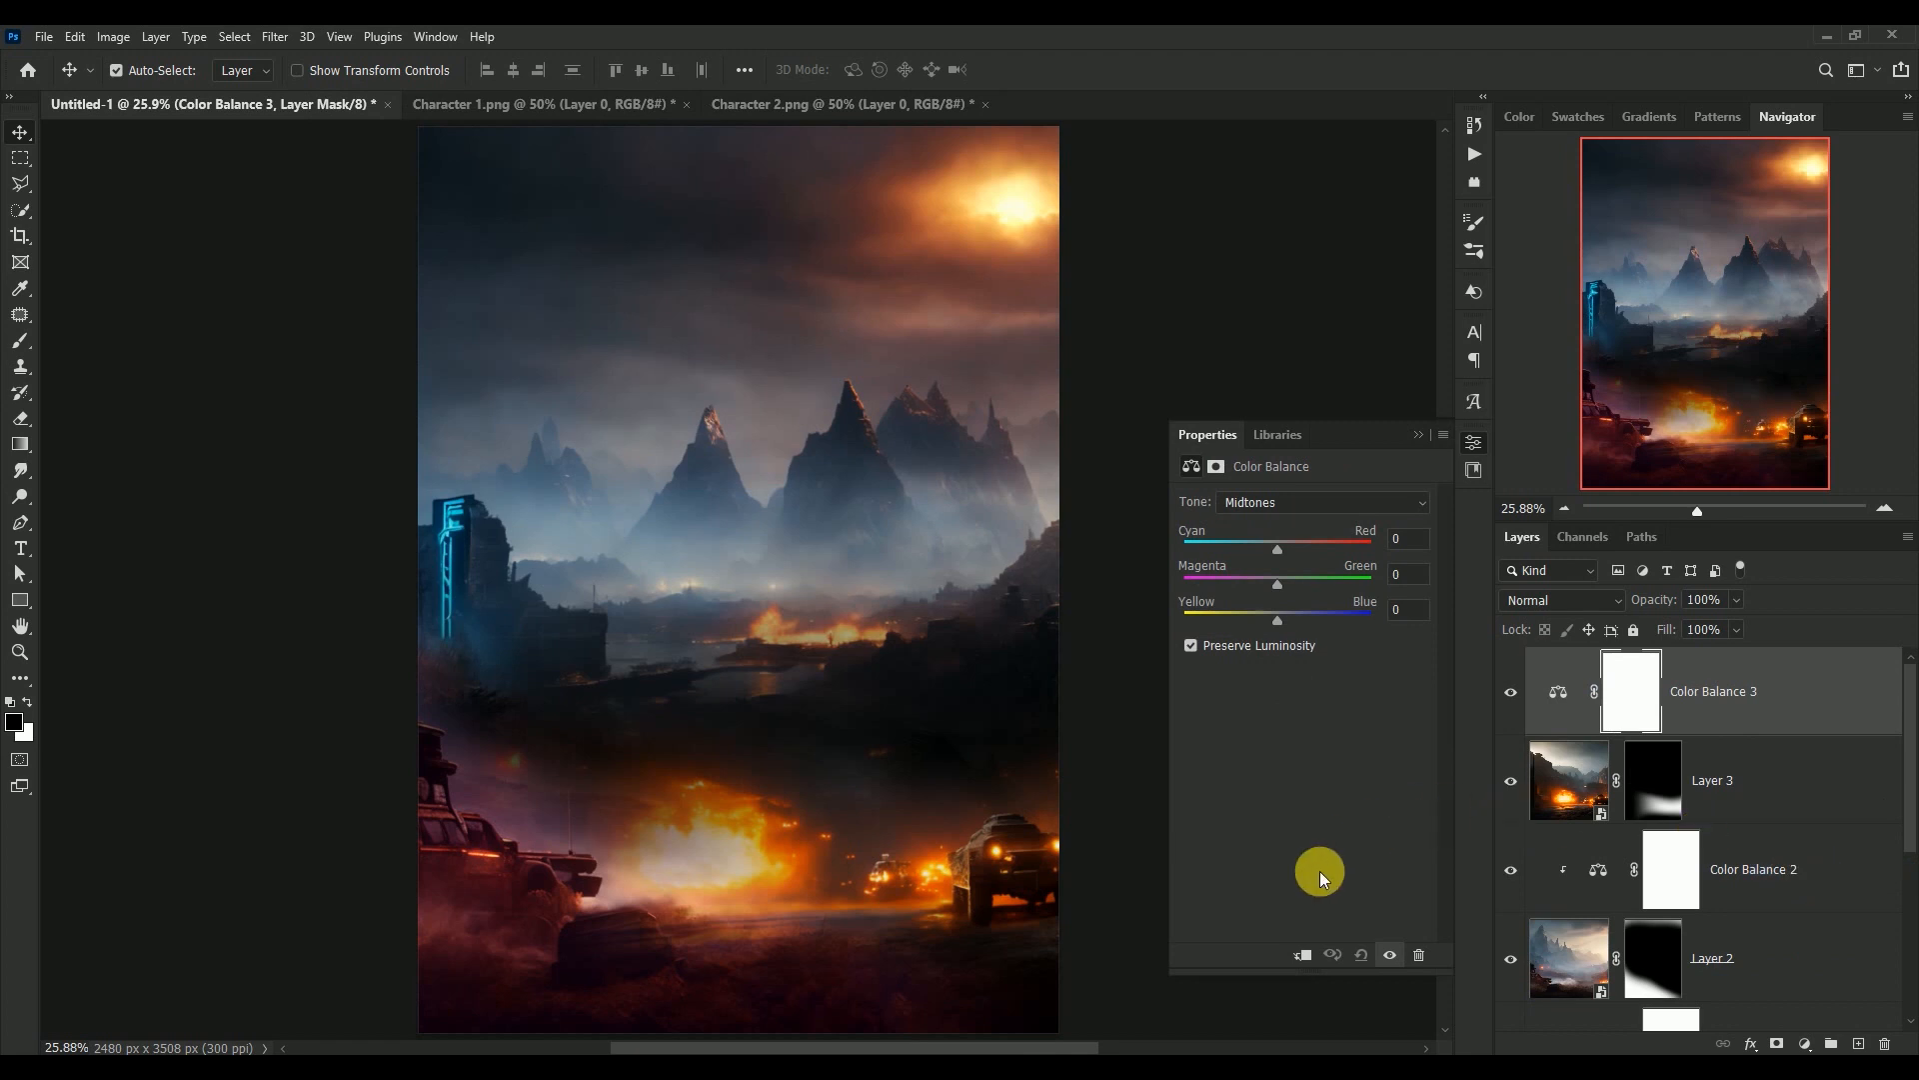
pyautogui.click(1302, 955)
pyautogui.click(1412, 545)
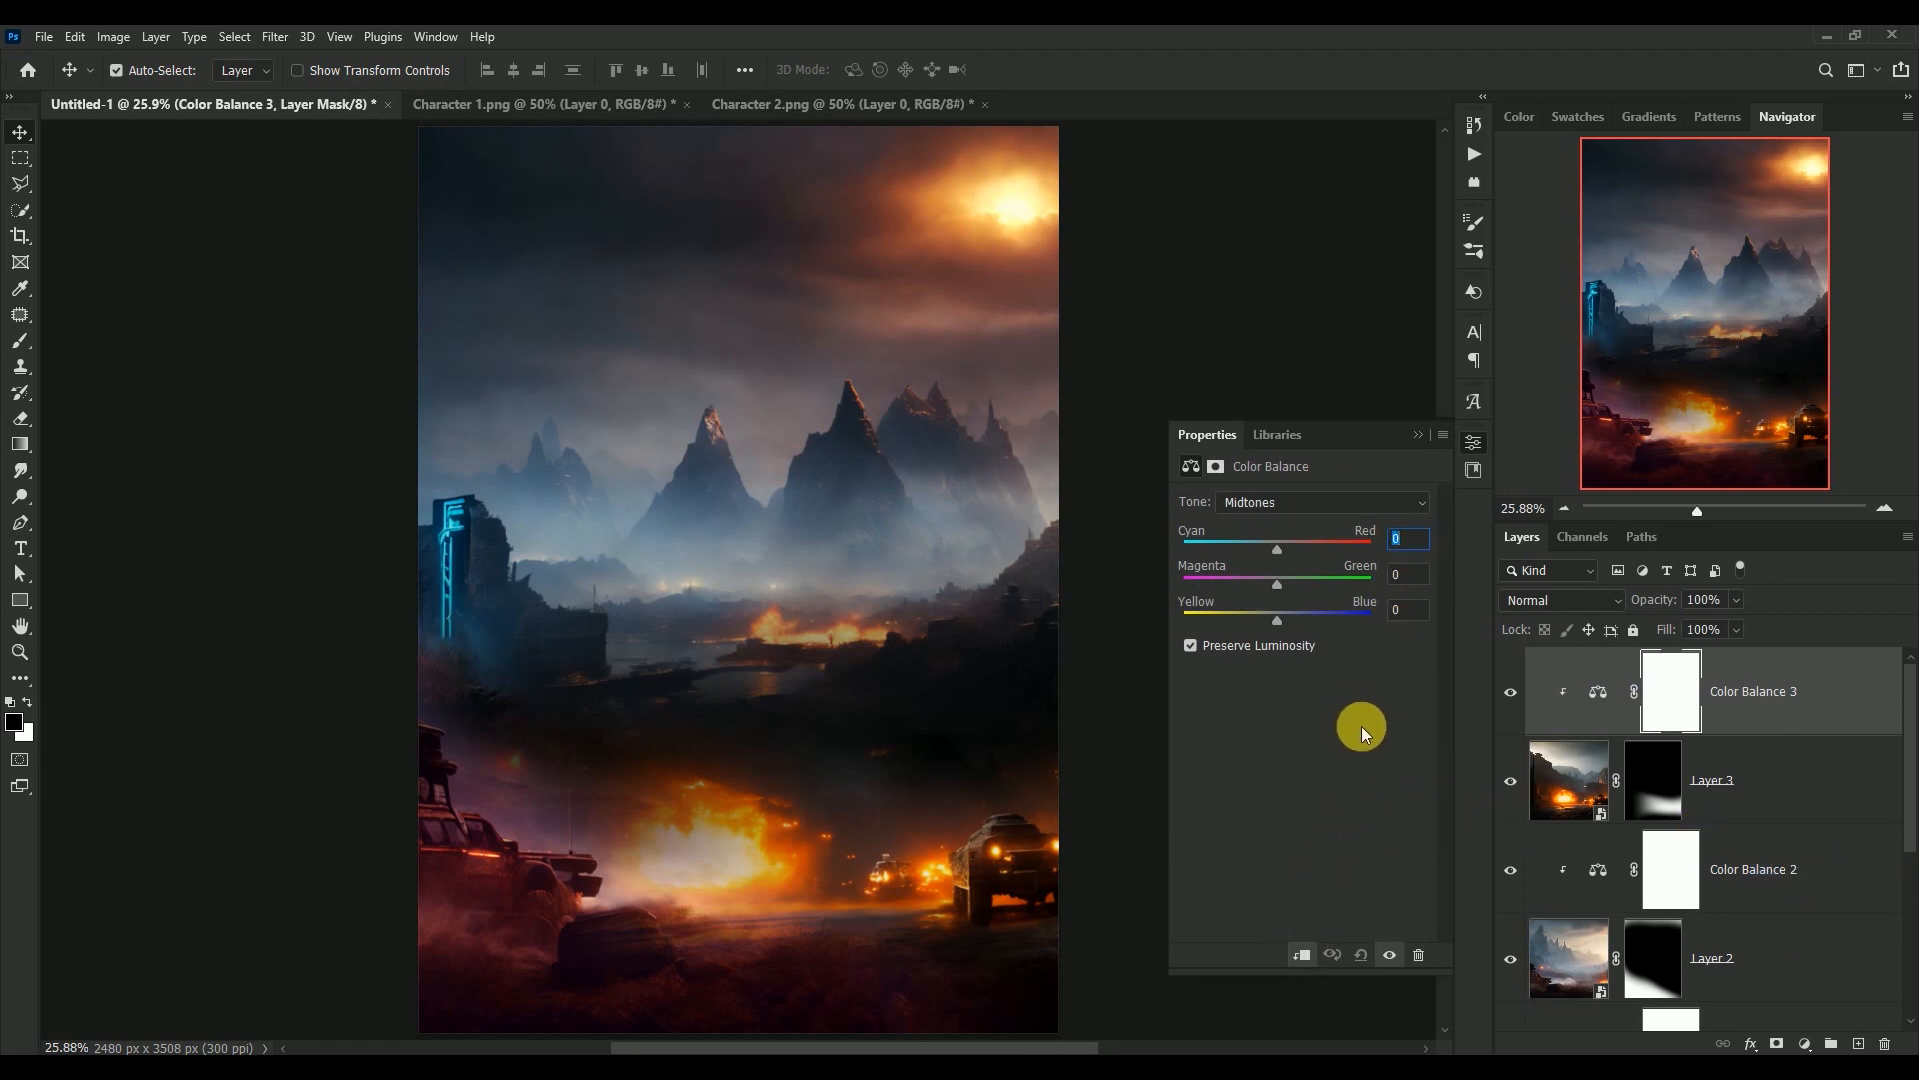
pyautogui.write('+10')
pyautogui.press('Tab')
pyautogui.write('-44')
pyautogui.press('Tab')
pyautogui.write('+42')
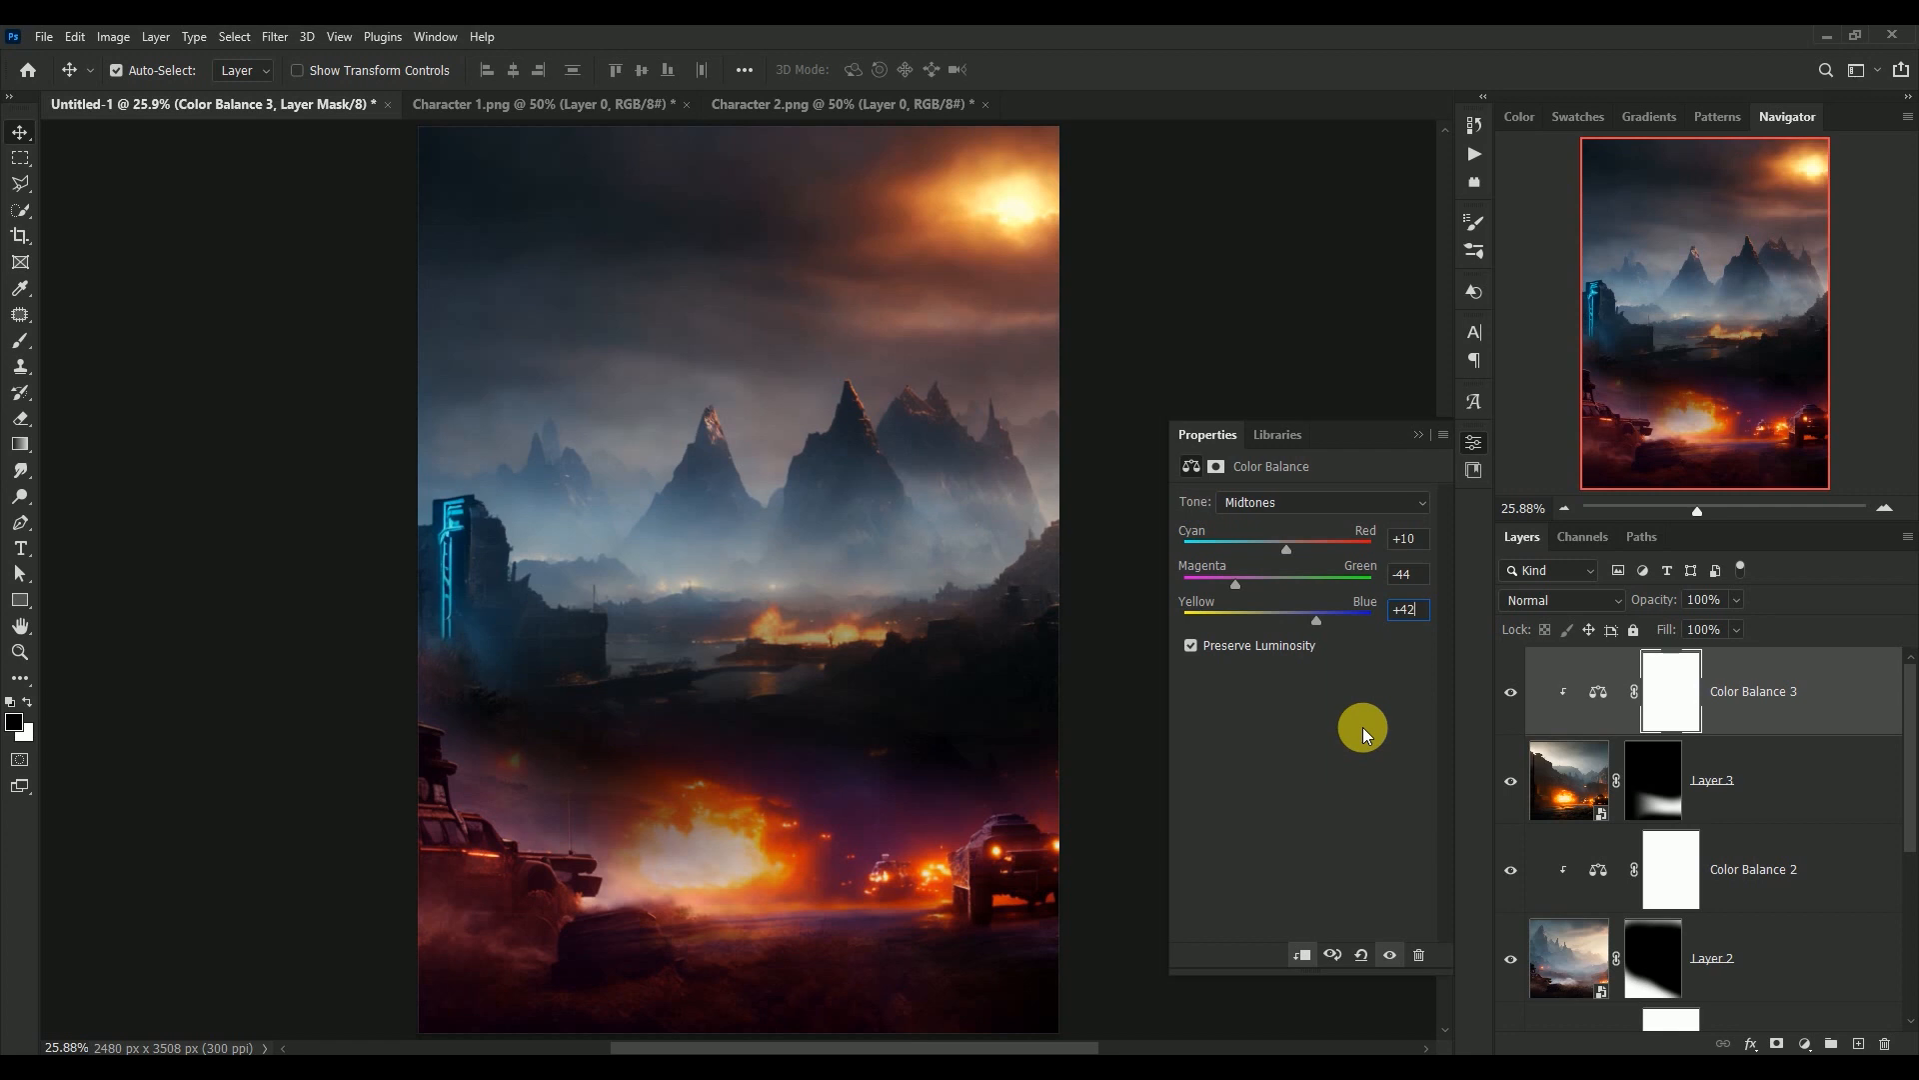
# Set the Color Balance shadows to Cyan-Red -8, Magenta-Green +14 and Yellow-Blue +12
pyautogui.click(1330, 500)
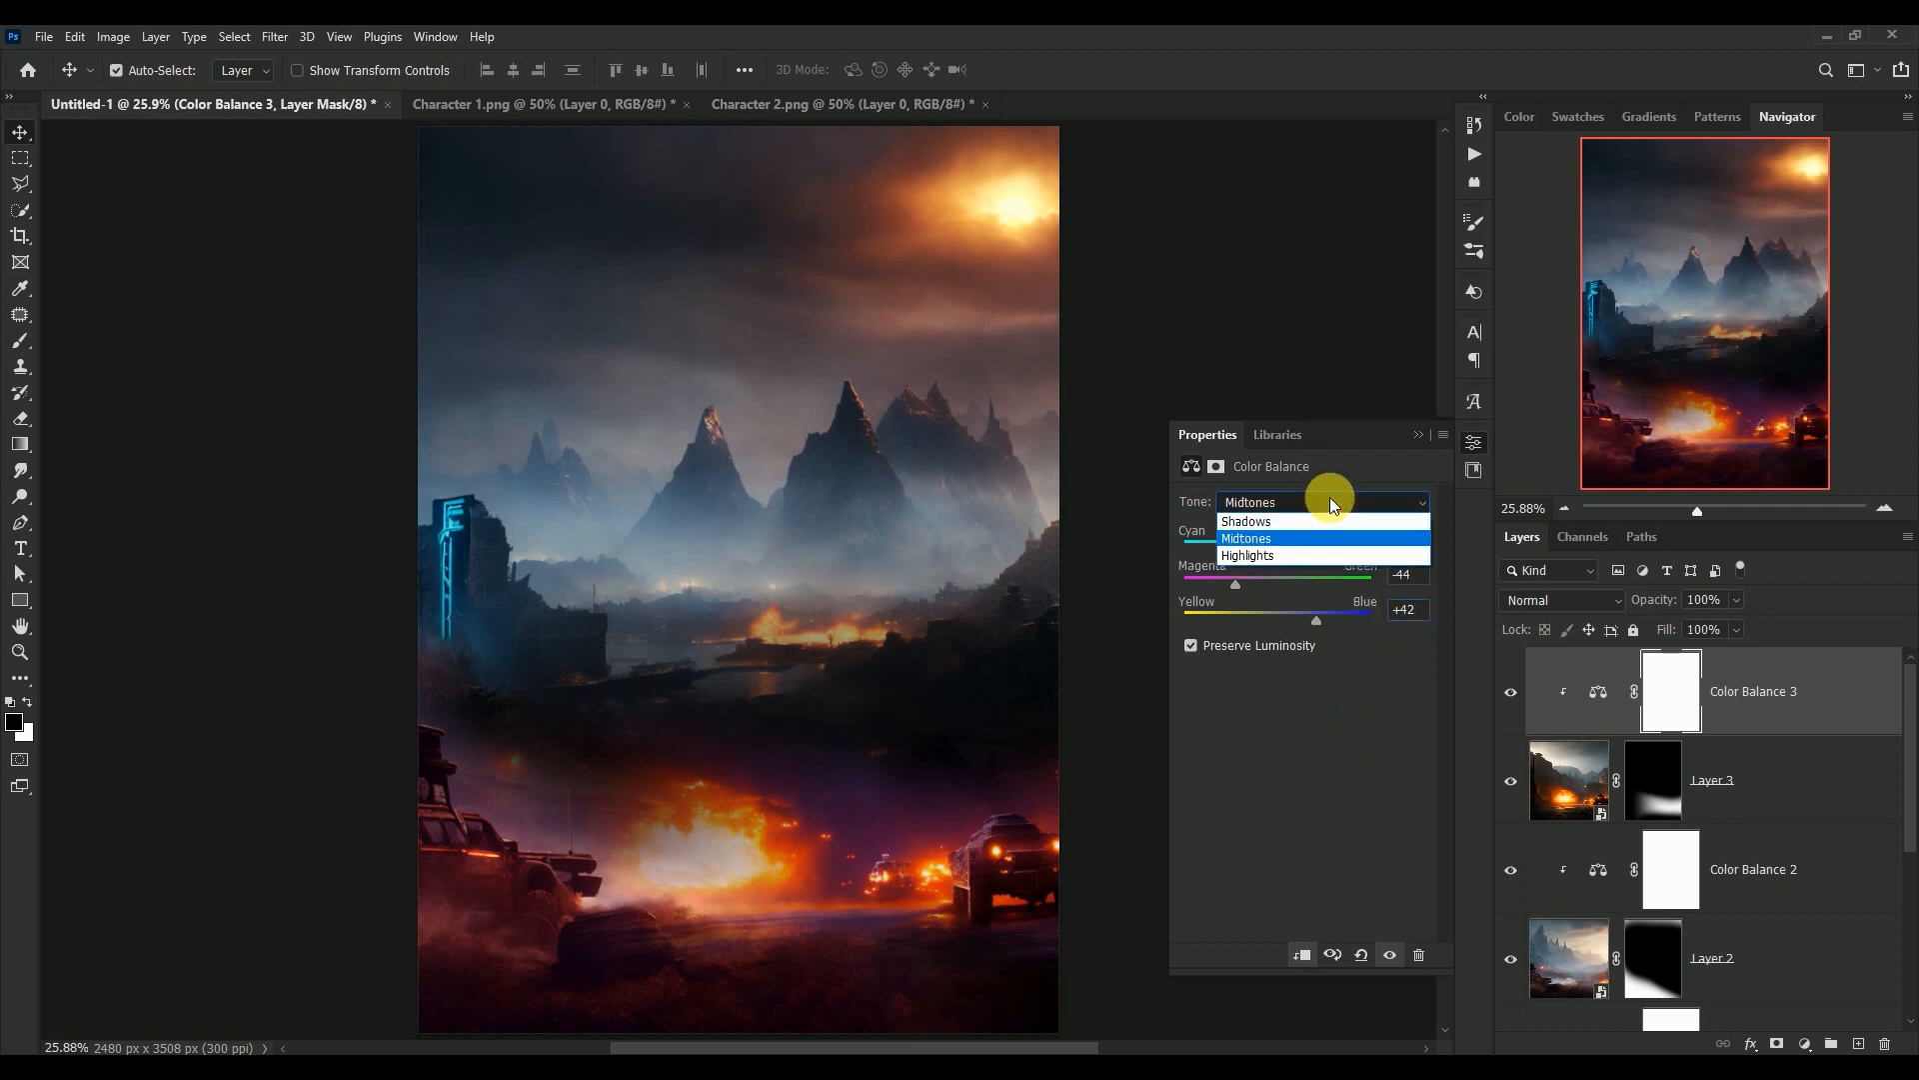
pyautogui.click(1329, 521)
pyautogui.click(1415, 538)
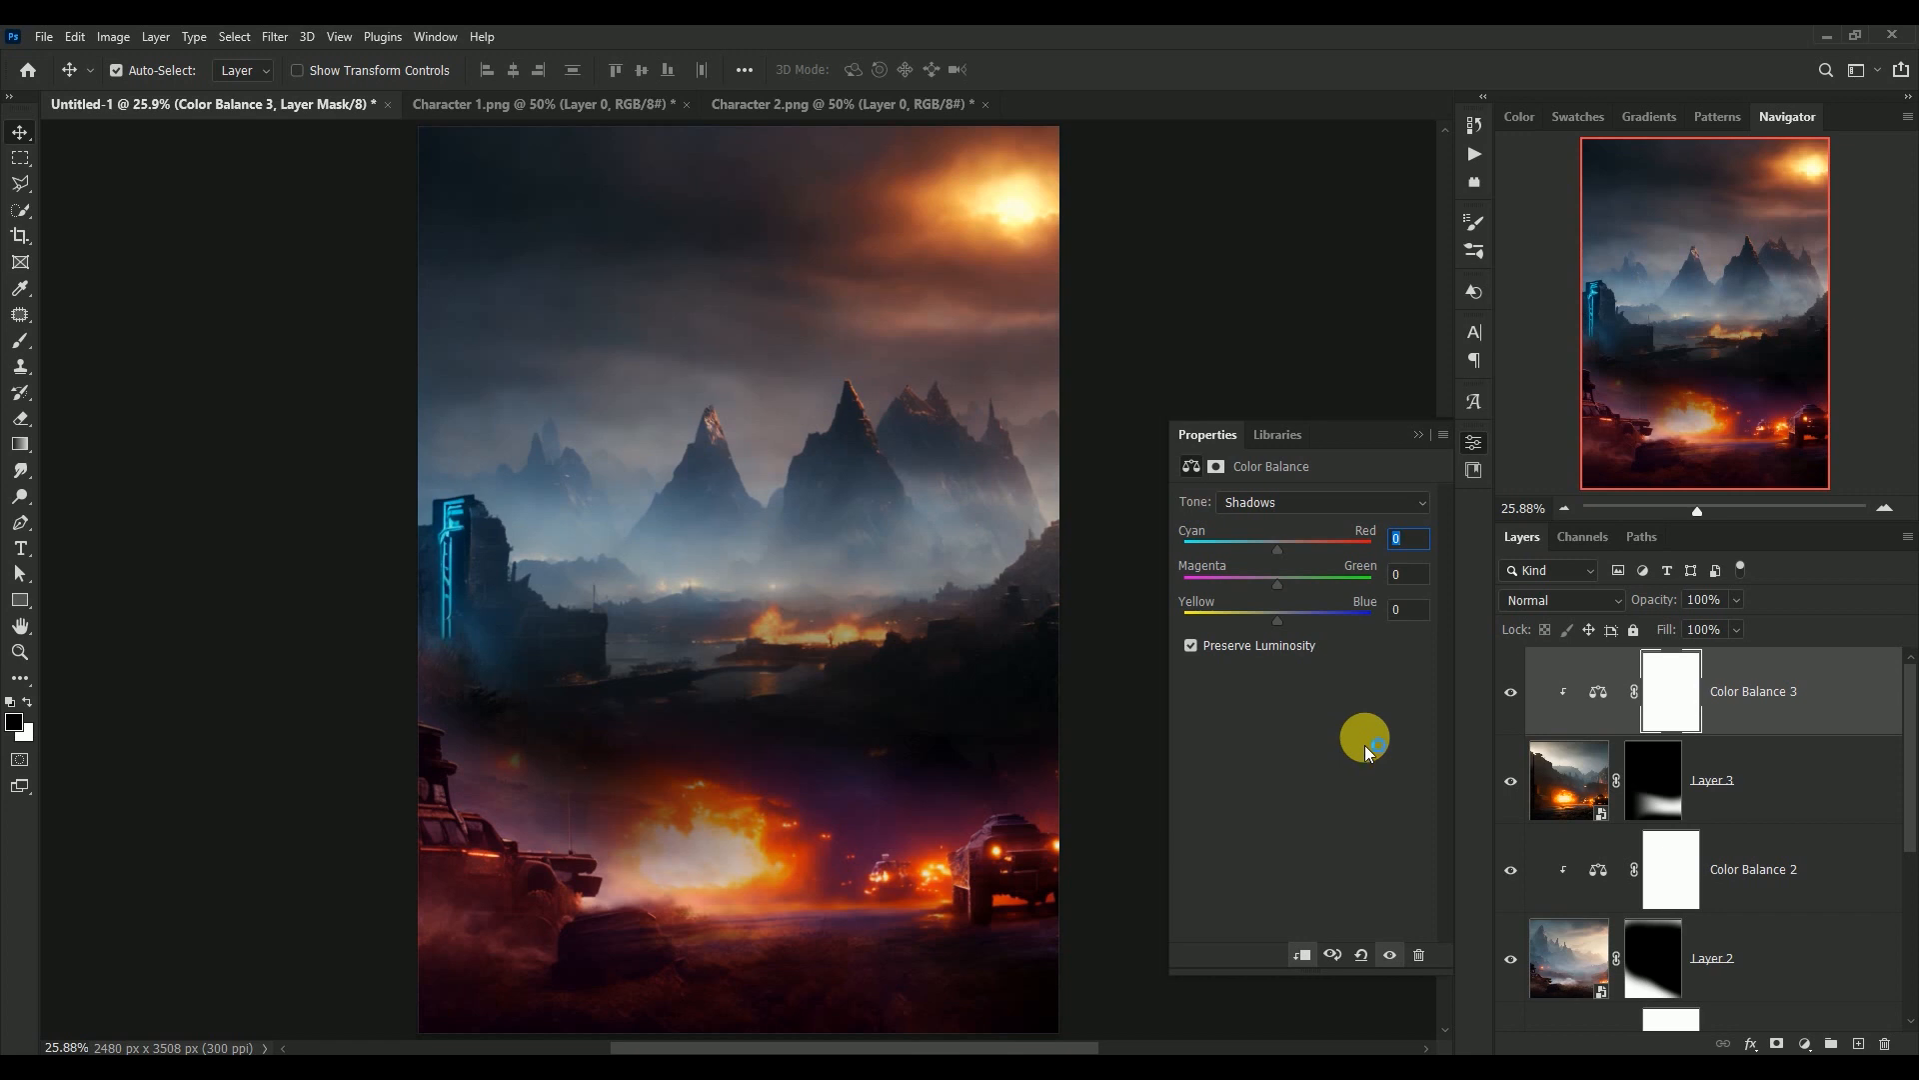
pyautogui.write('-')
pyautogui.write('8')
pyautogui.press('Tab')
pyautogui.write('+14')
pyautogui.press('Tab')
pyautogui.write('+12')
# Set the Color Balance highlights to Cyan-Red +22, Magenta-Green -35 and Yellow-Blue +41
pyautogui.click(1317, 508)
pyautogui.click(1316, 554)
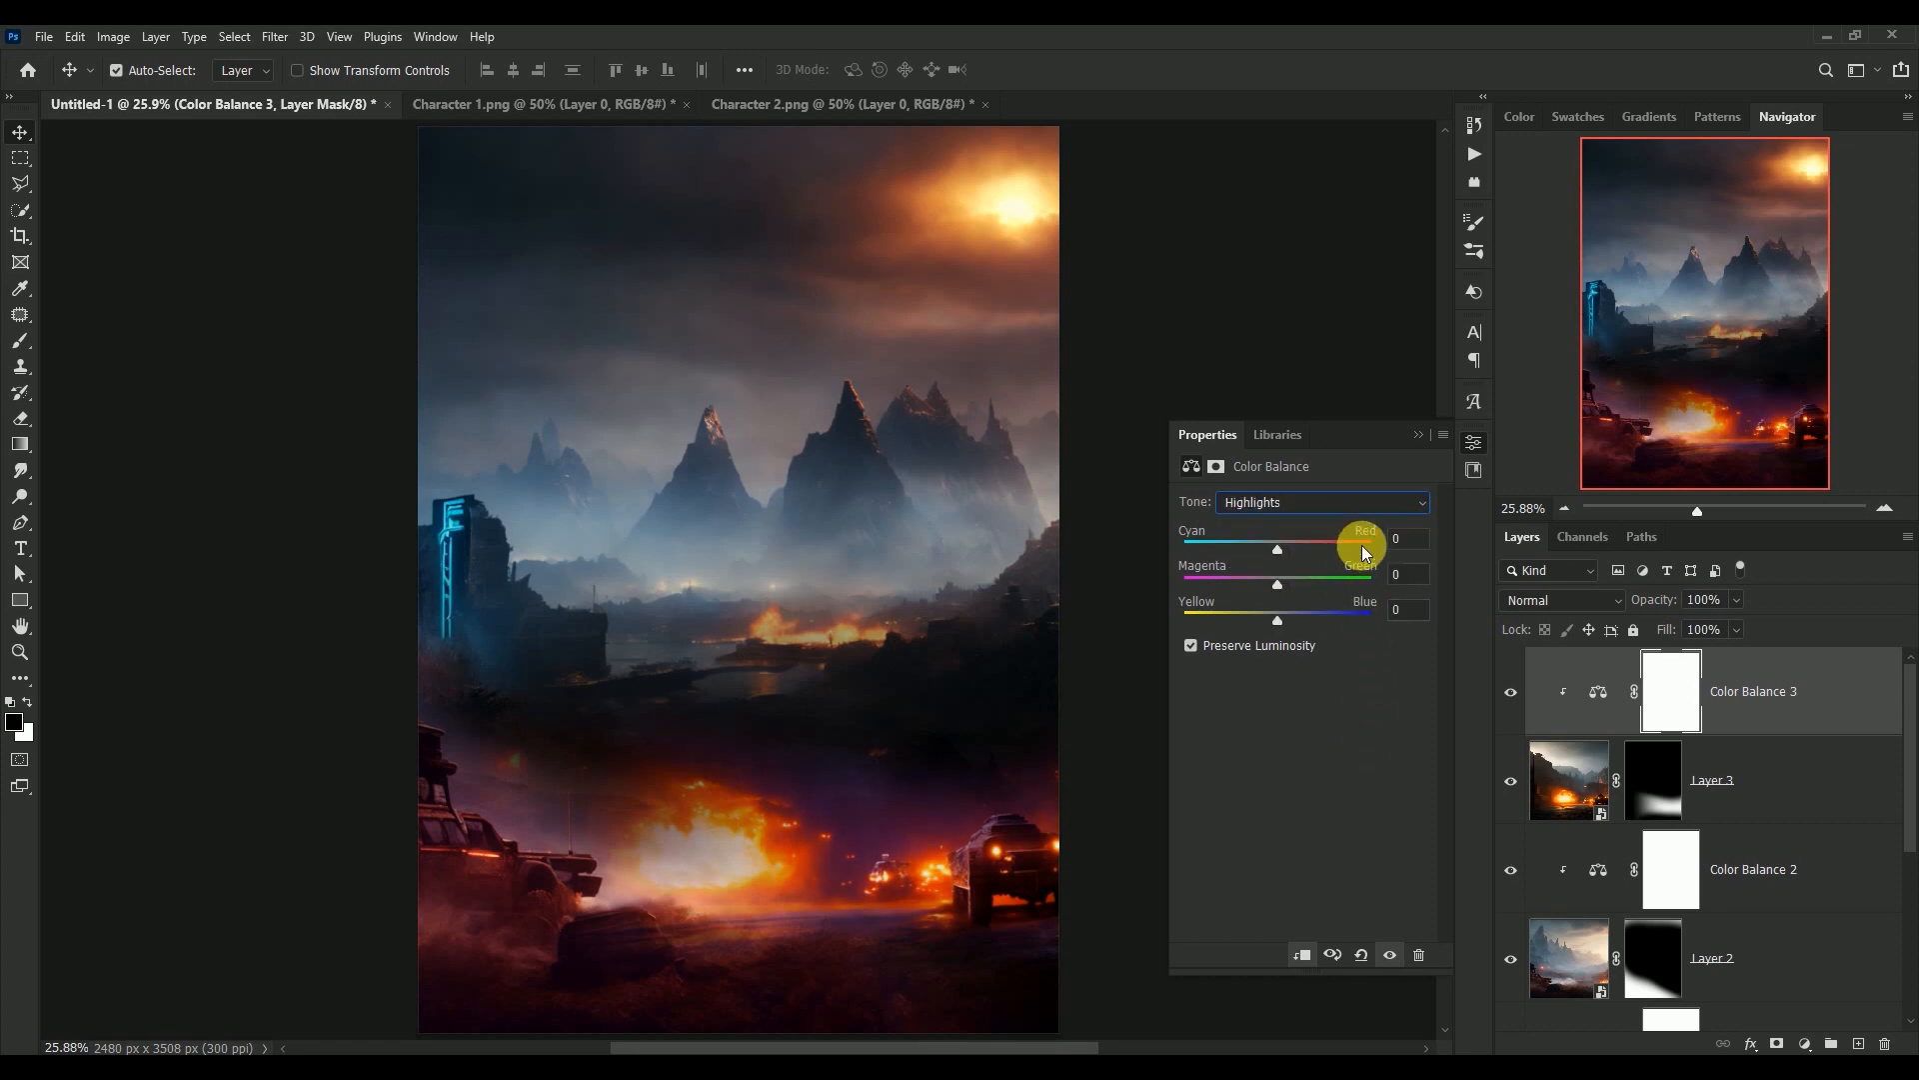
pyautogui.click(1415, 547)
pyautogui.write('+')
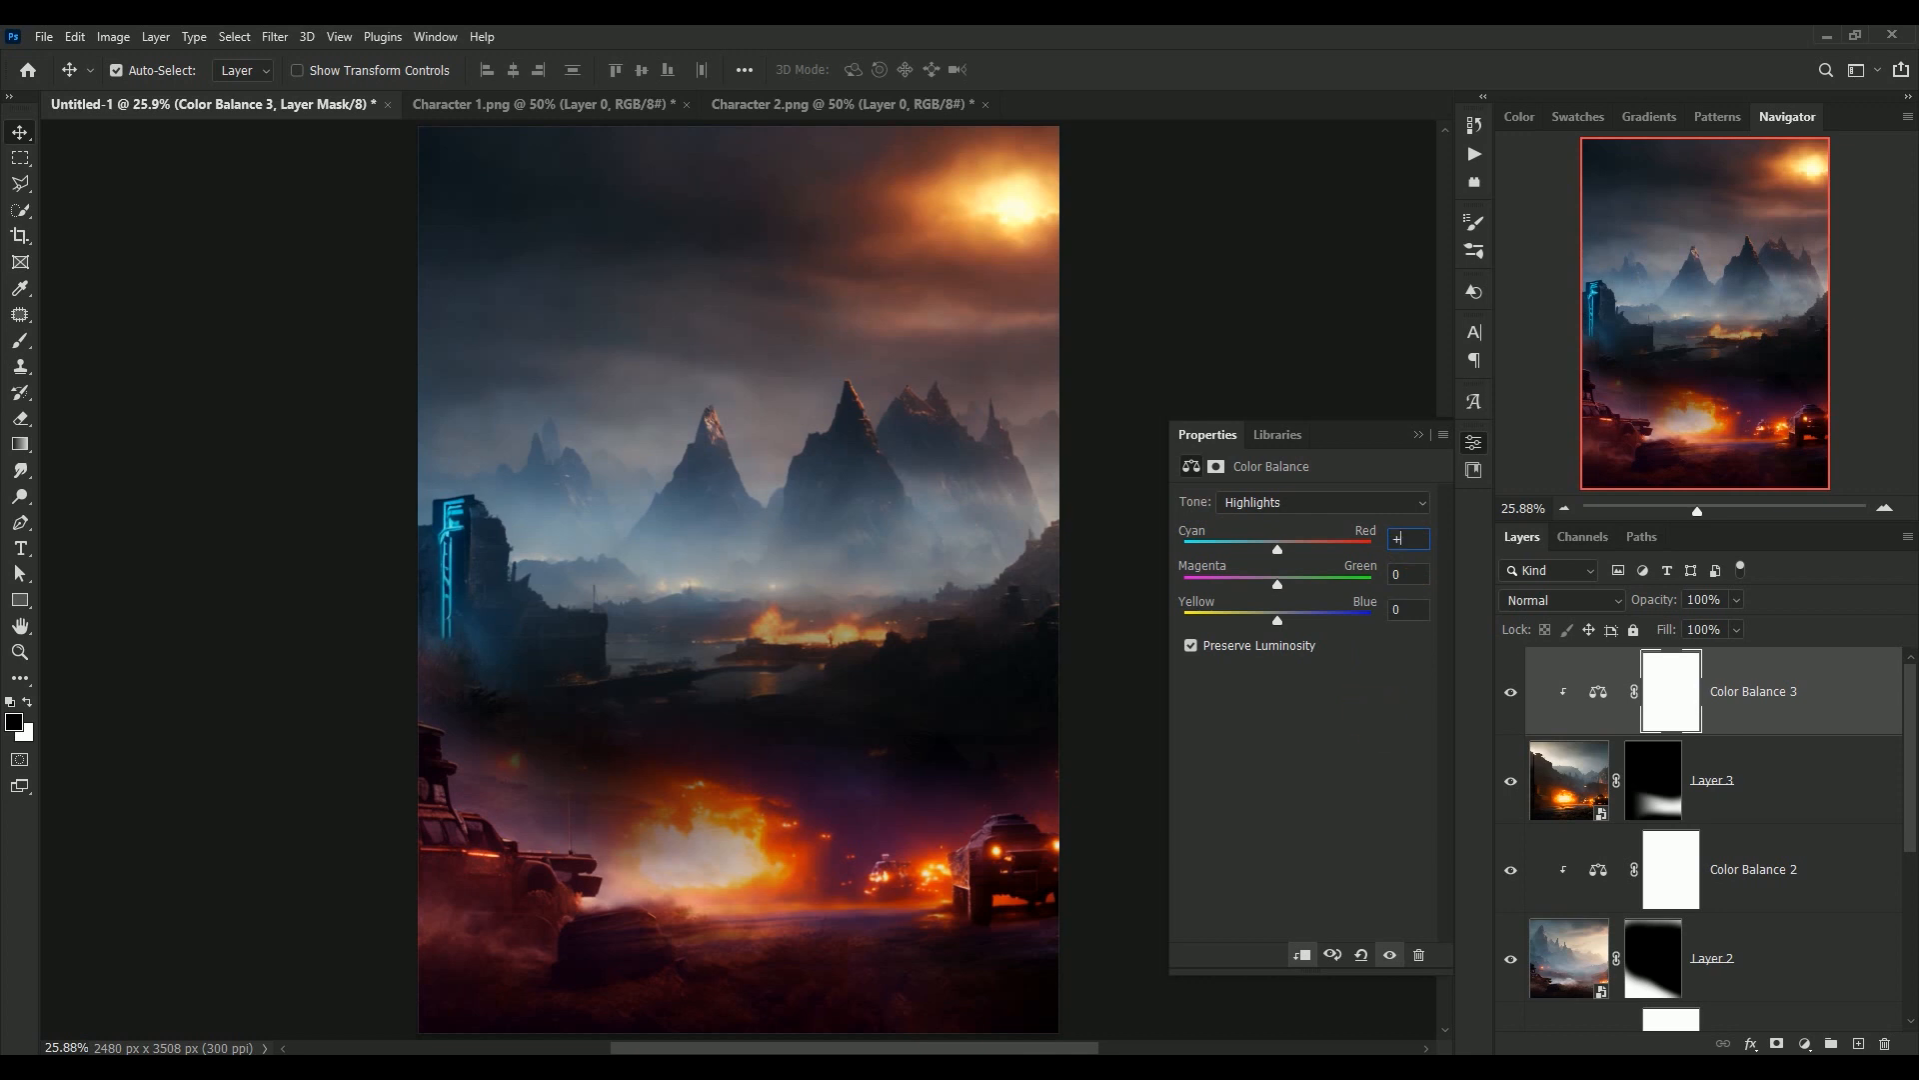
pyautogui.write('22')
pyautogui.press('Tab')
pyautogui.write('-3')
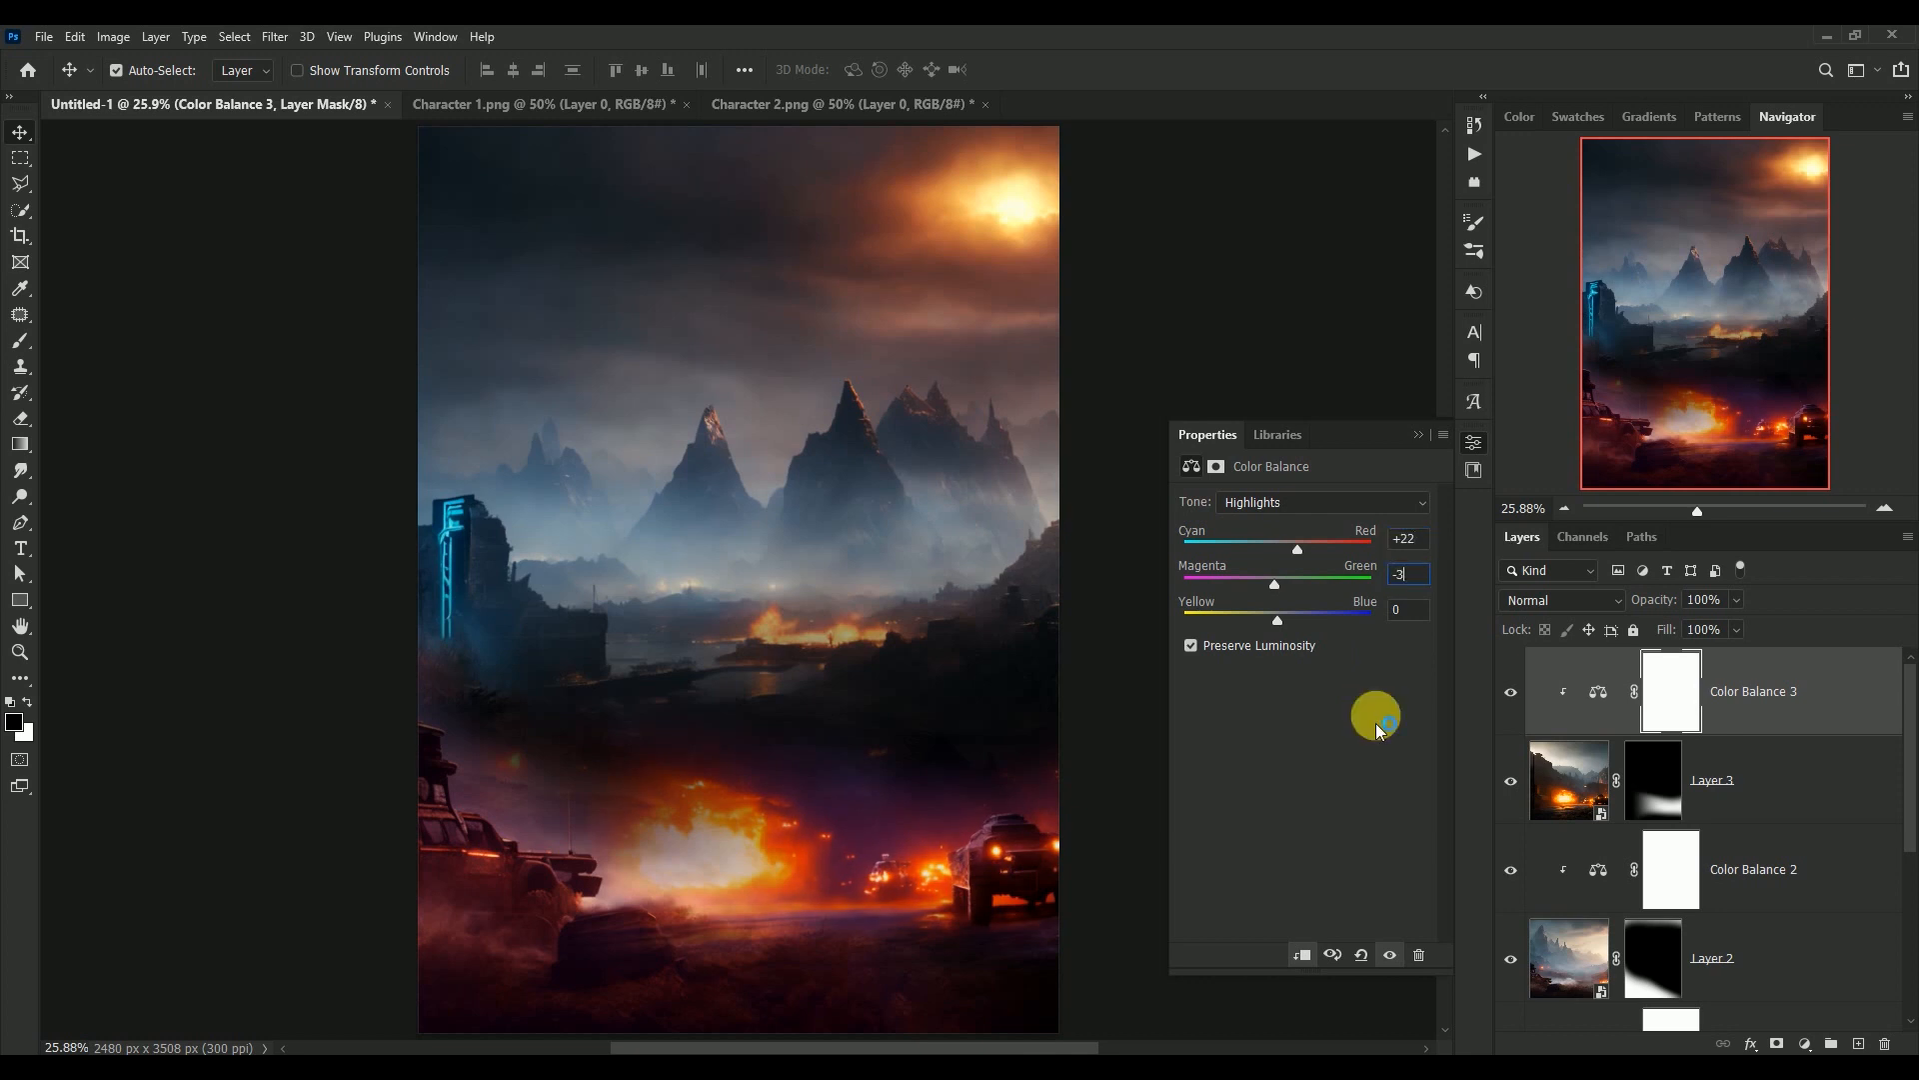
pyautogui.write('5')
pyautogui.press('Tab')
pyautogui.write('+41')
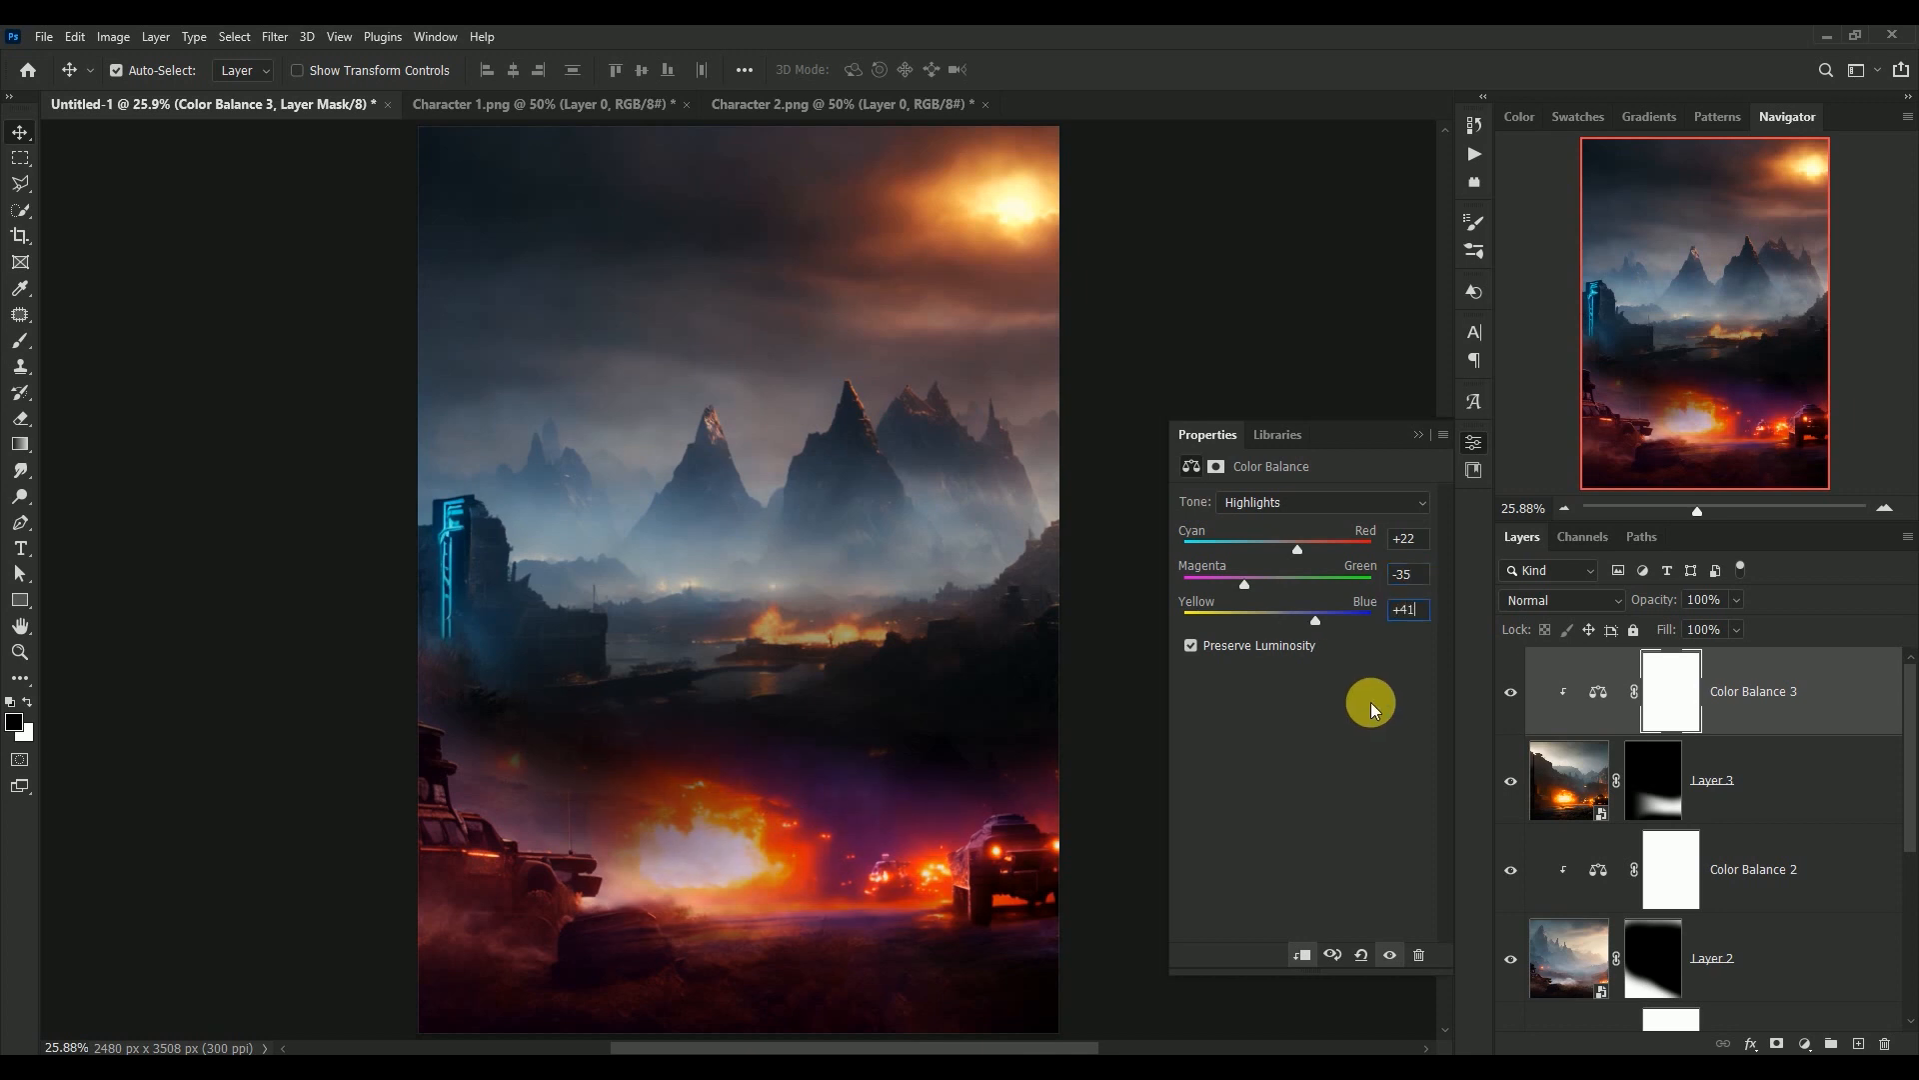
# Review the shadows values of the Color Balance adjustment and compare the image with and without it
pyautogui.click(1343, 495)
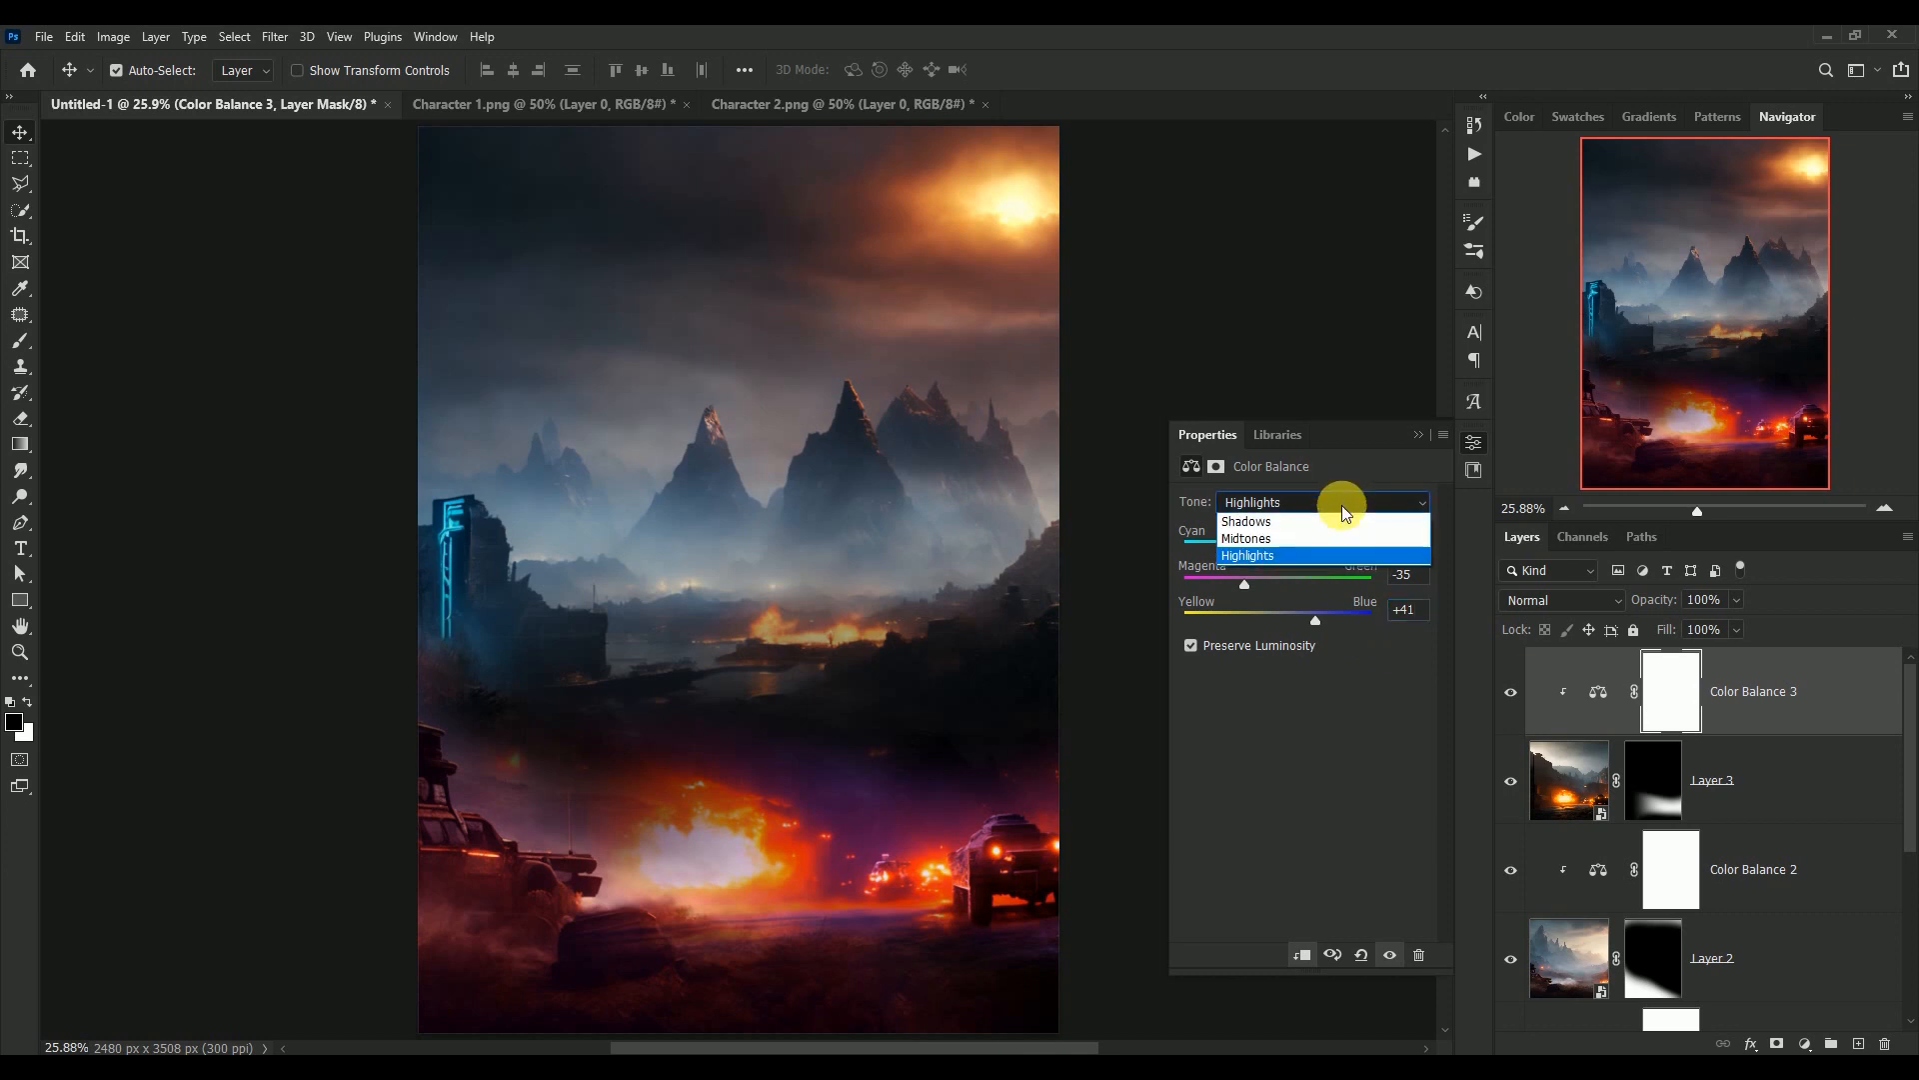
pyautogui.click(1334, 525)
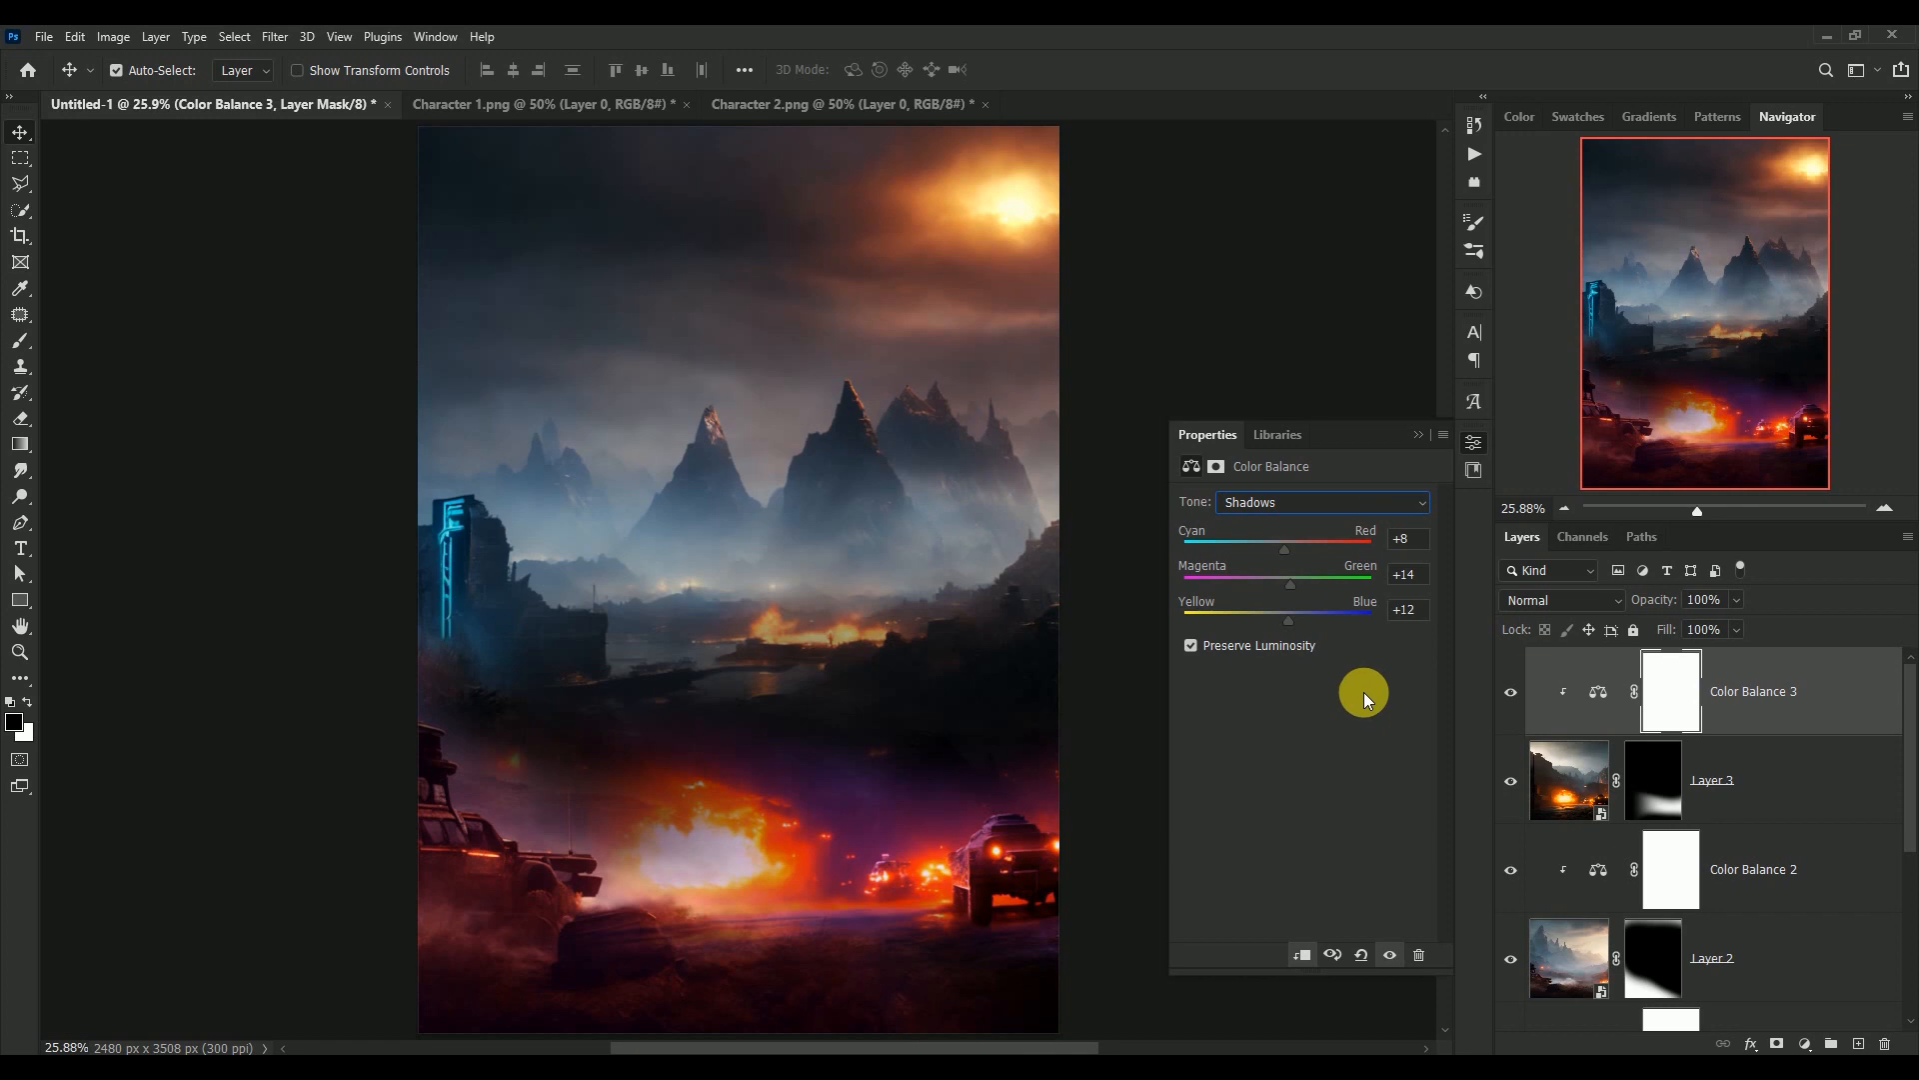
pyautogui.click(1419, 436)
pyautogui.click(1512, 692)
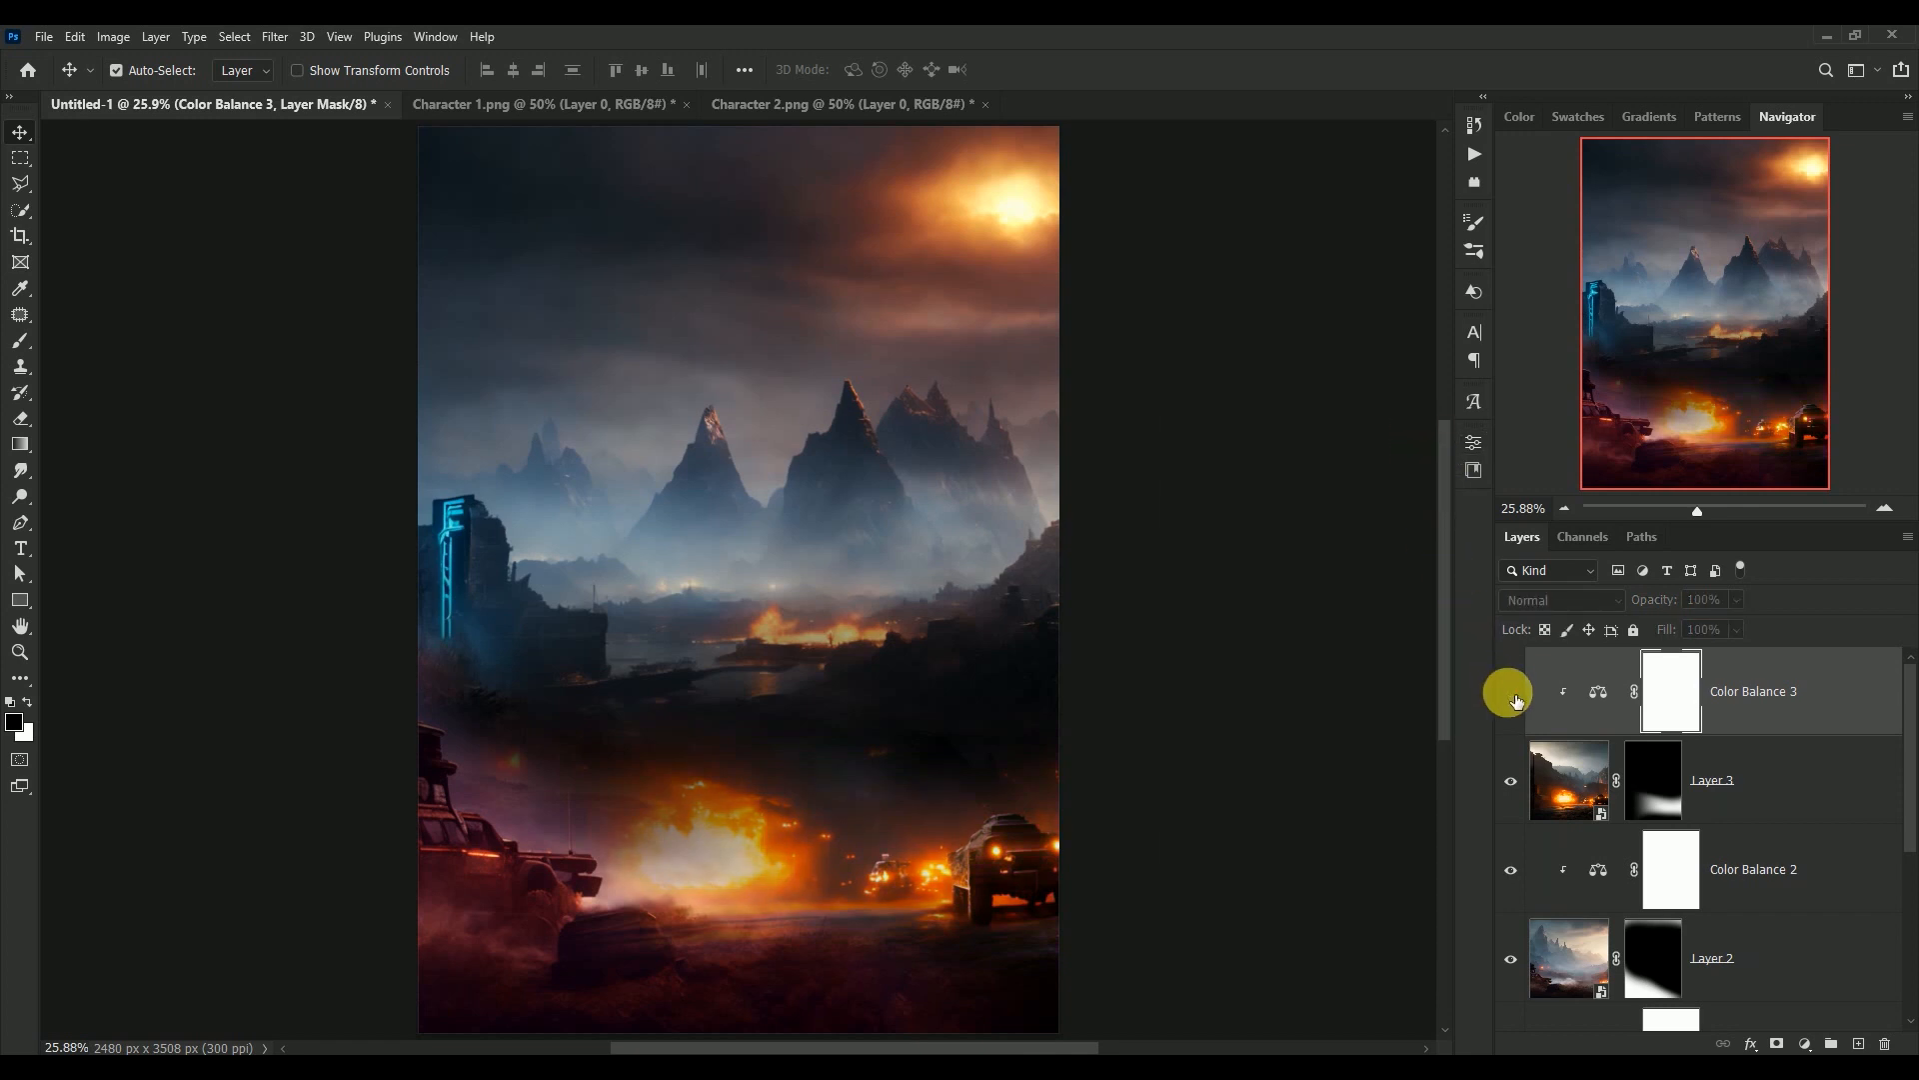
pyautogui.click(1513, 695)
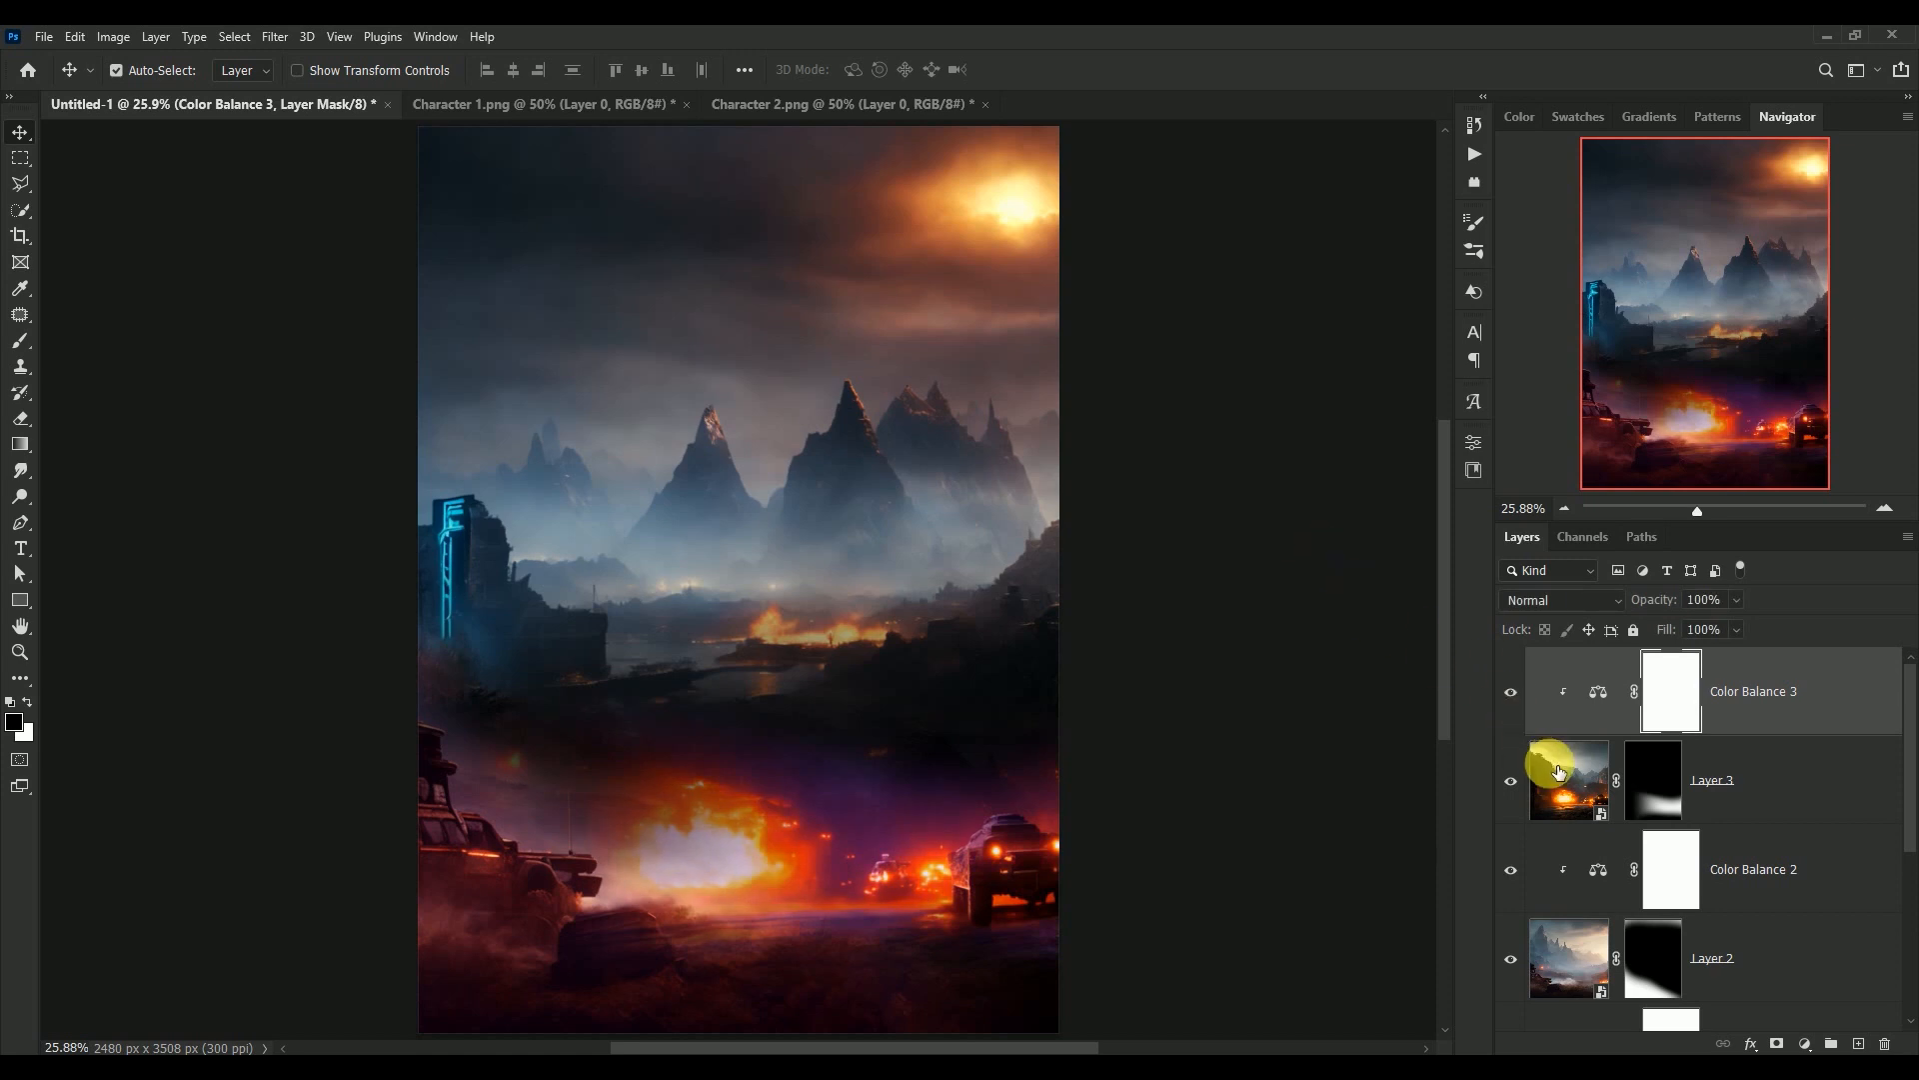
# Enlarge Layer 3 to about 105% towards the upper left, keeping its lower right corner in place
pyautogui.click(1569, 792)
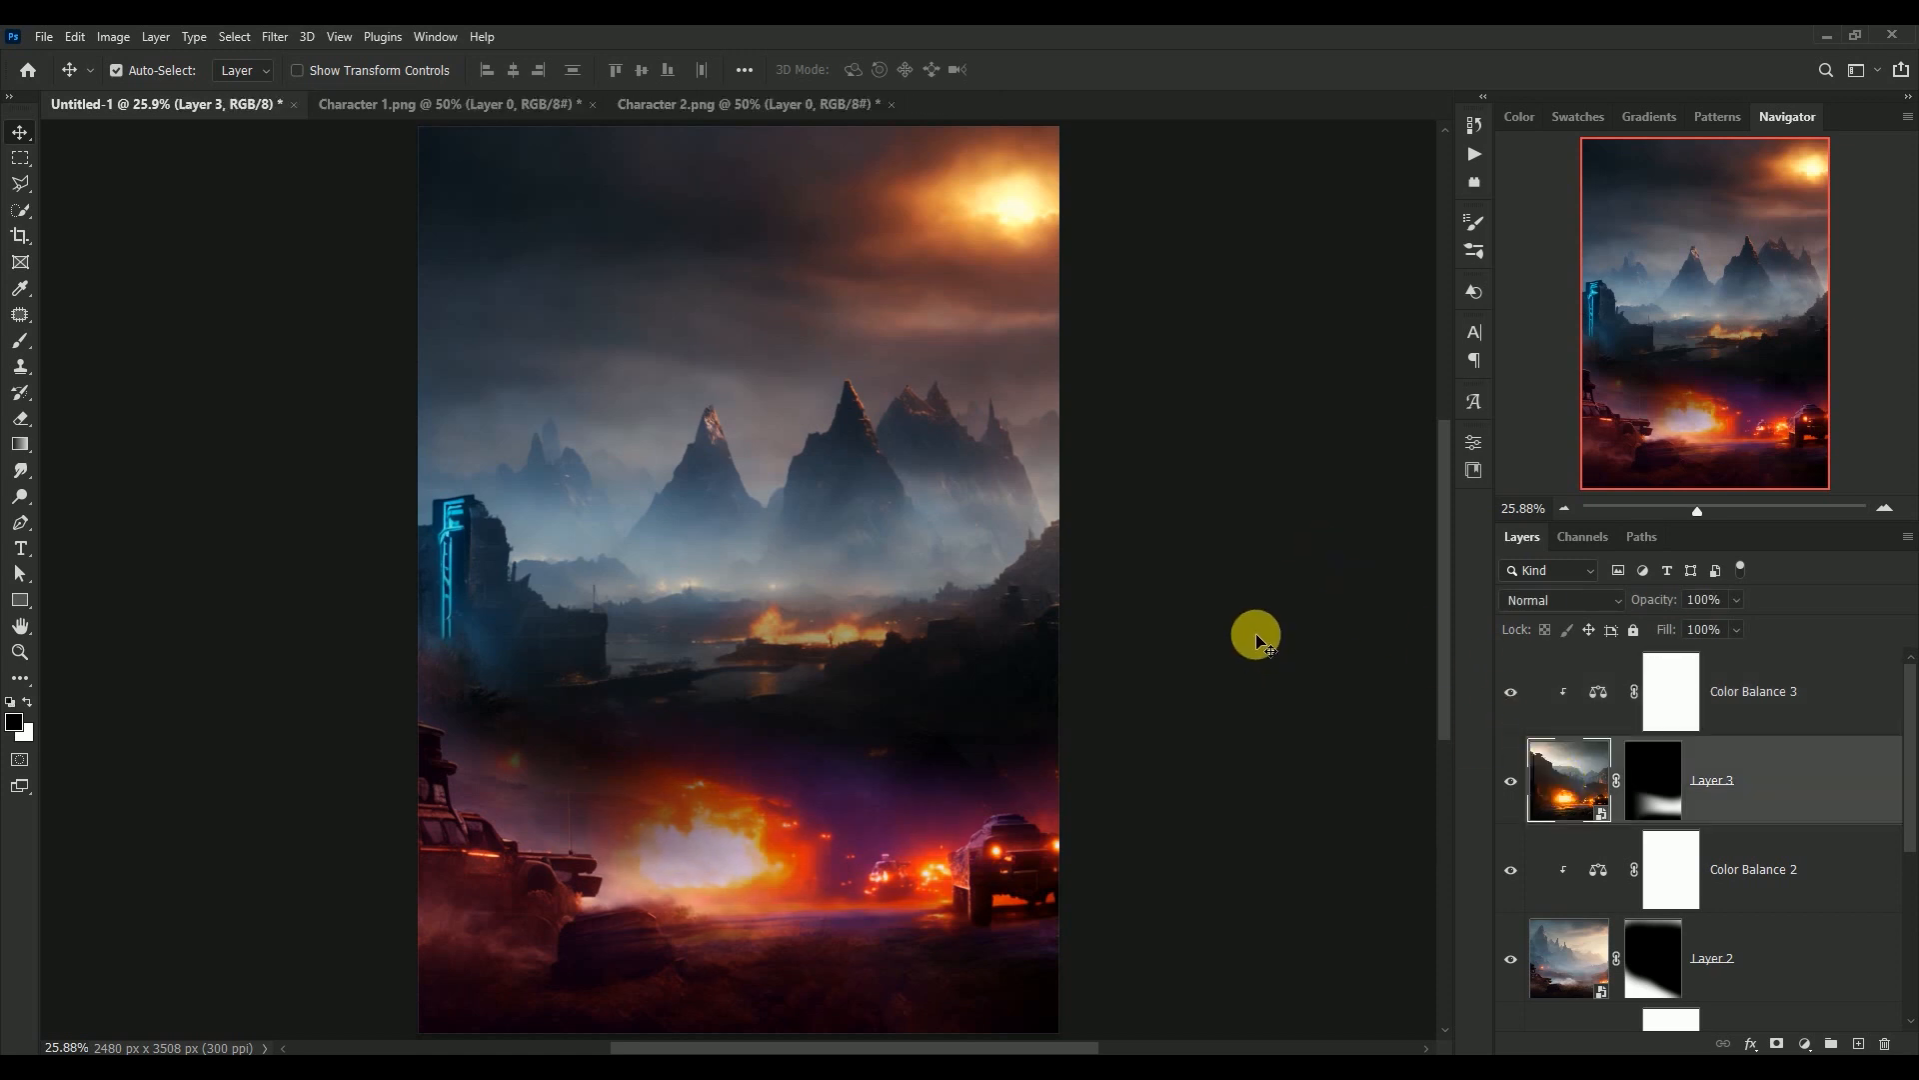
pyautogui.hotkey('ctrl', 't')
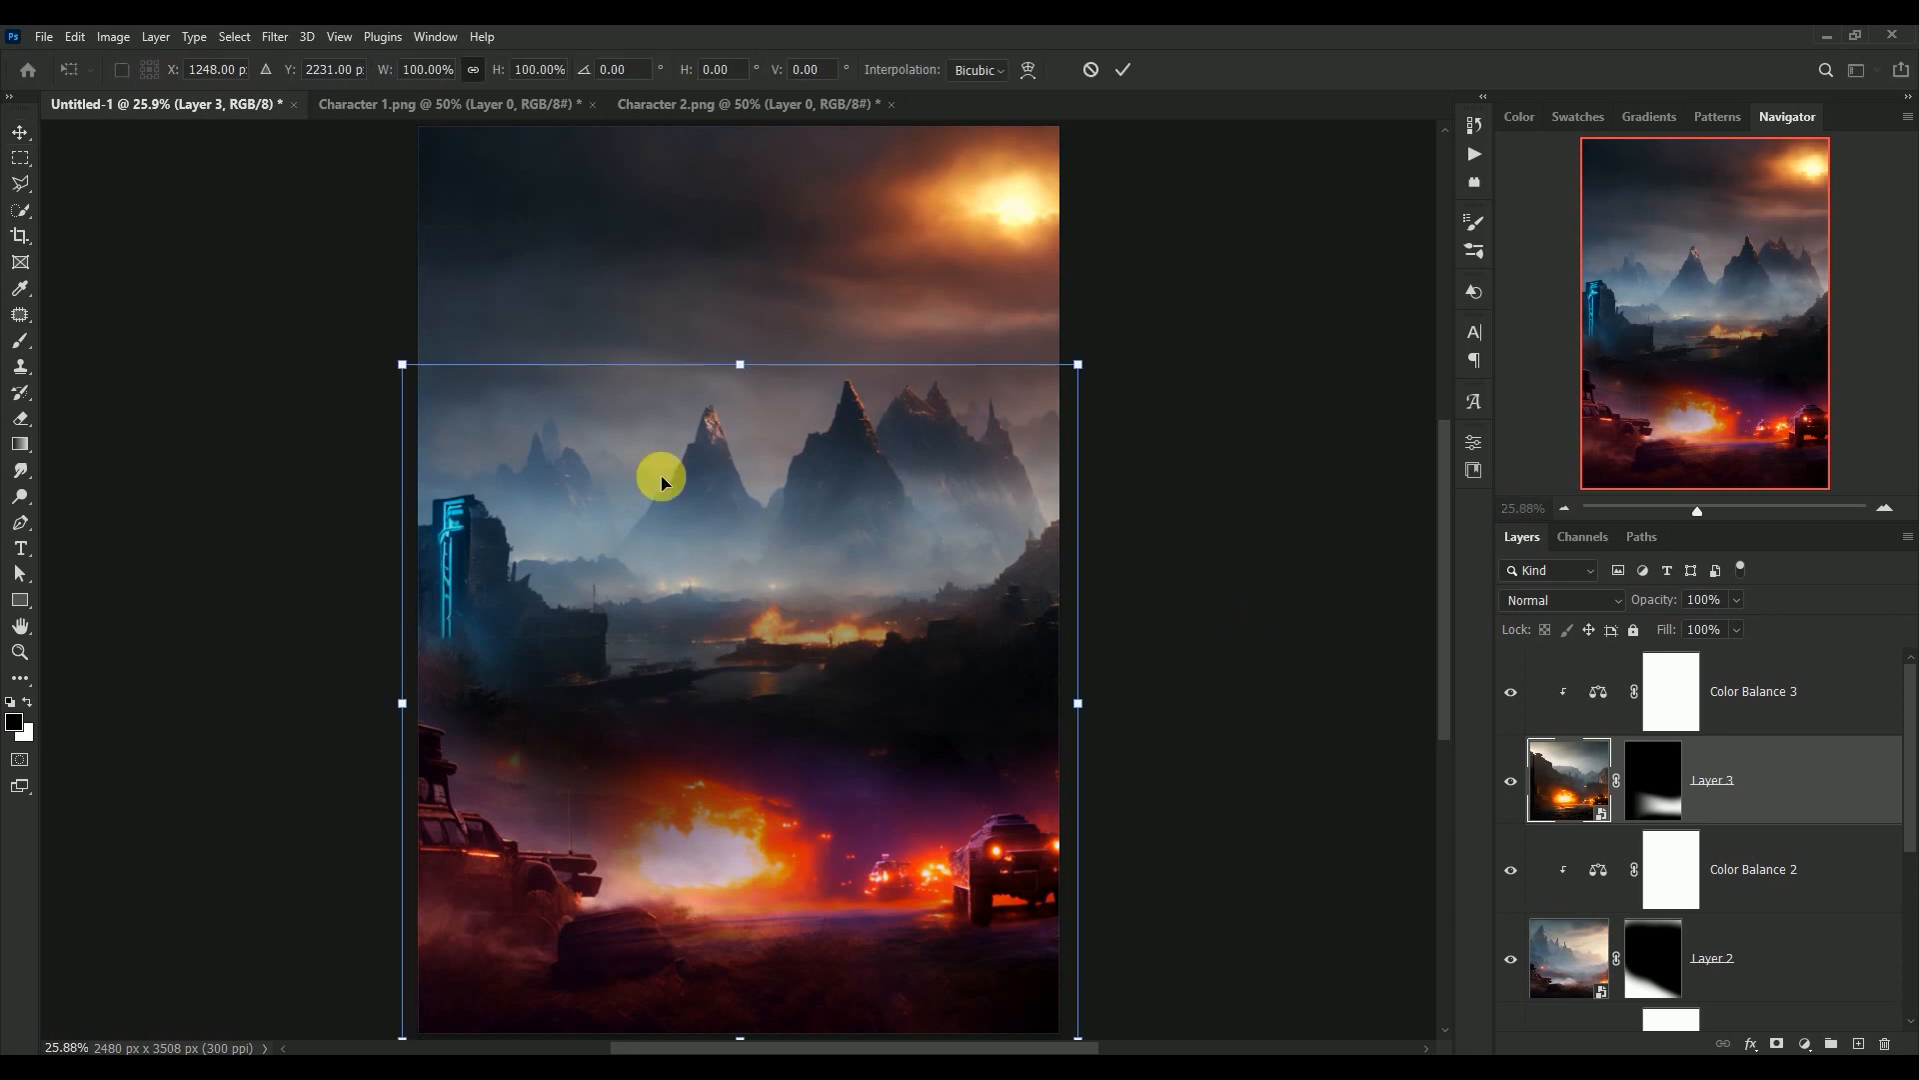
pyautogui.moveTo(402, 365); pyautogui.dragTo(368, 330)
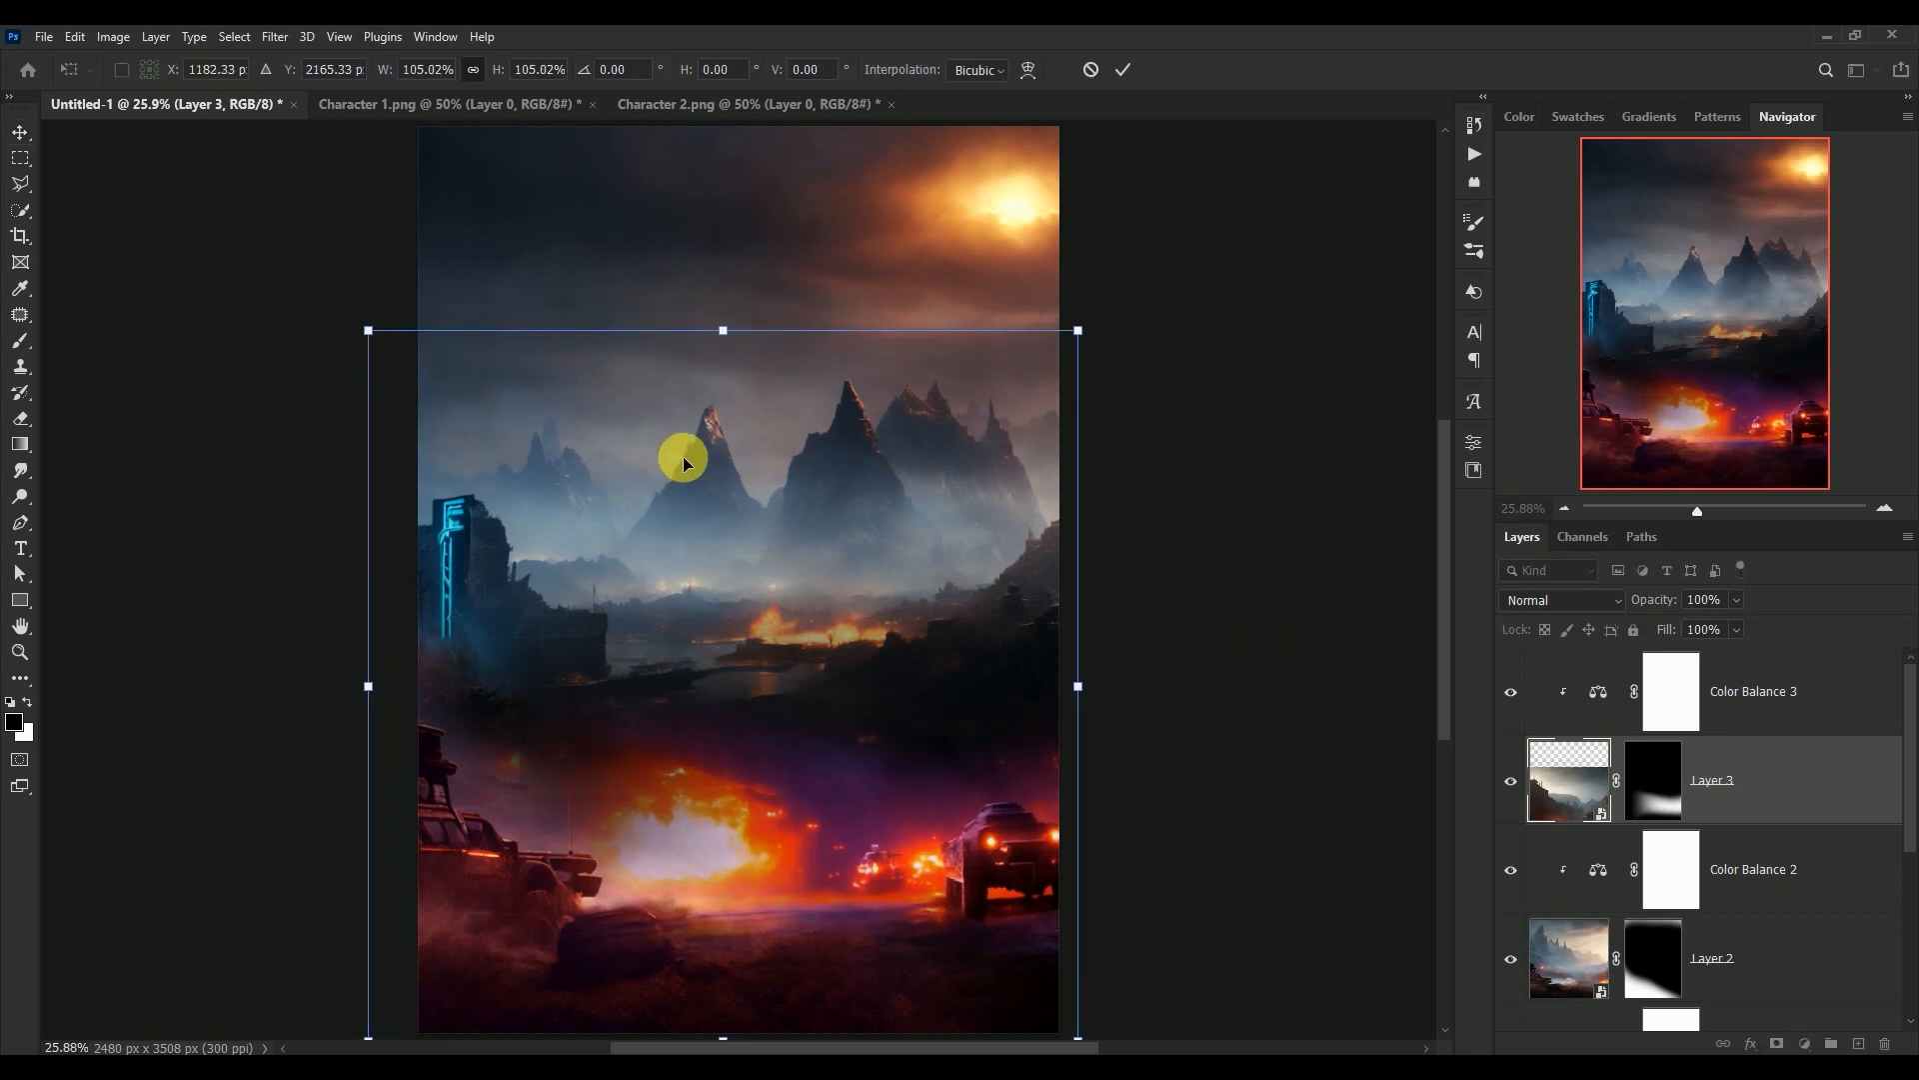
pyautogui.press('Return')
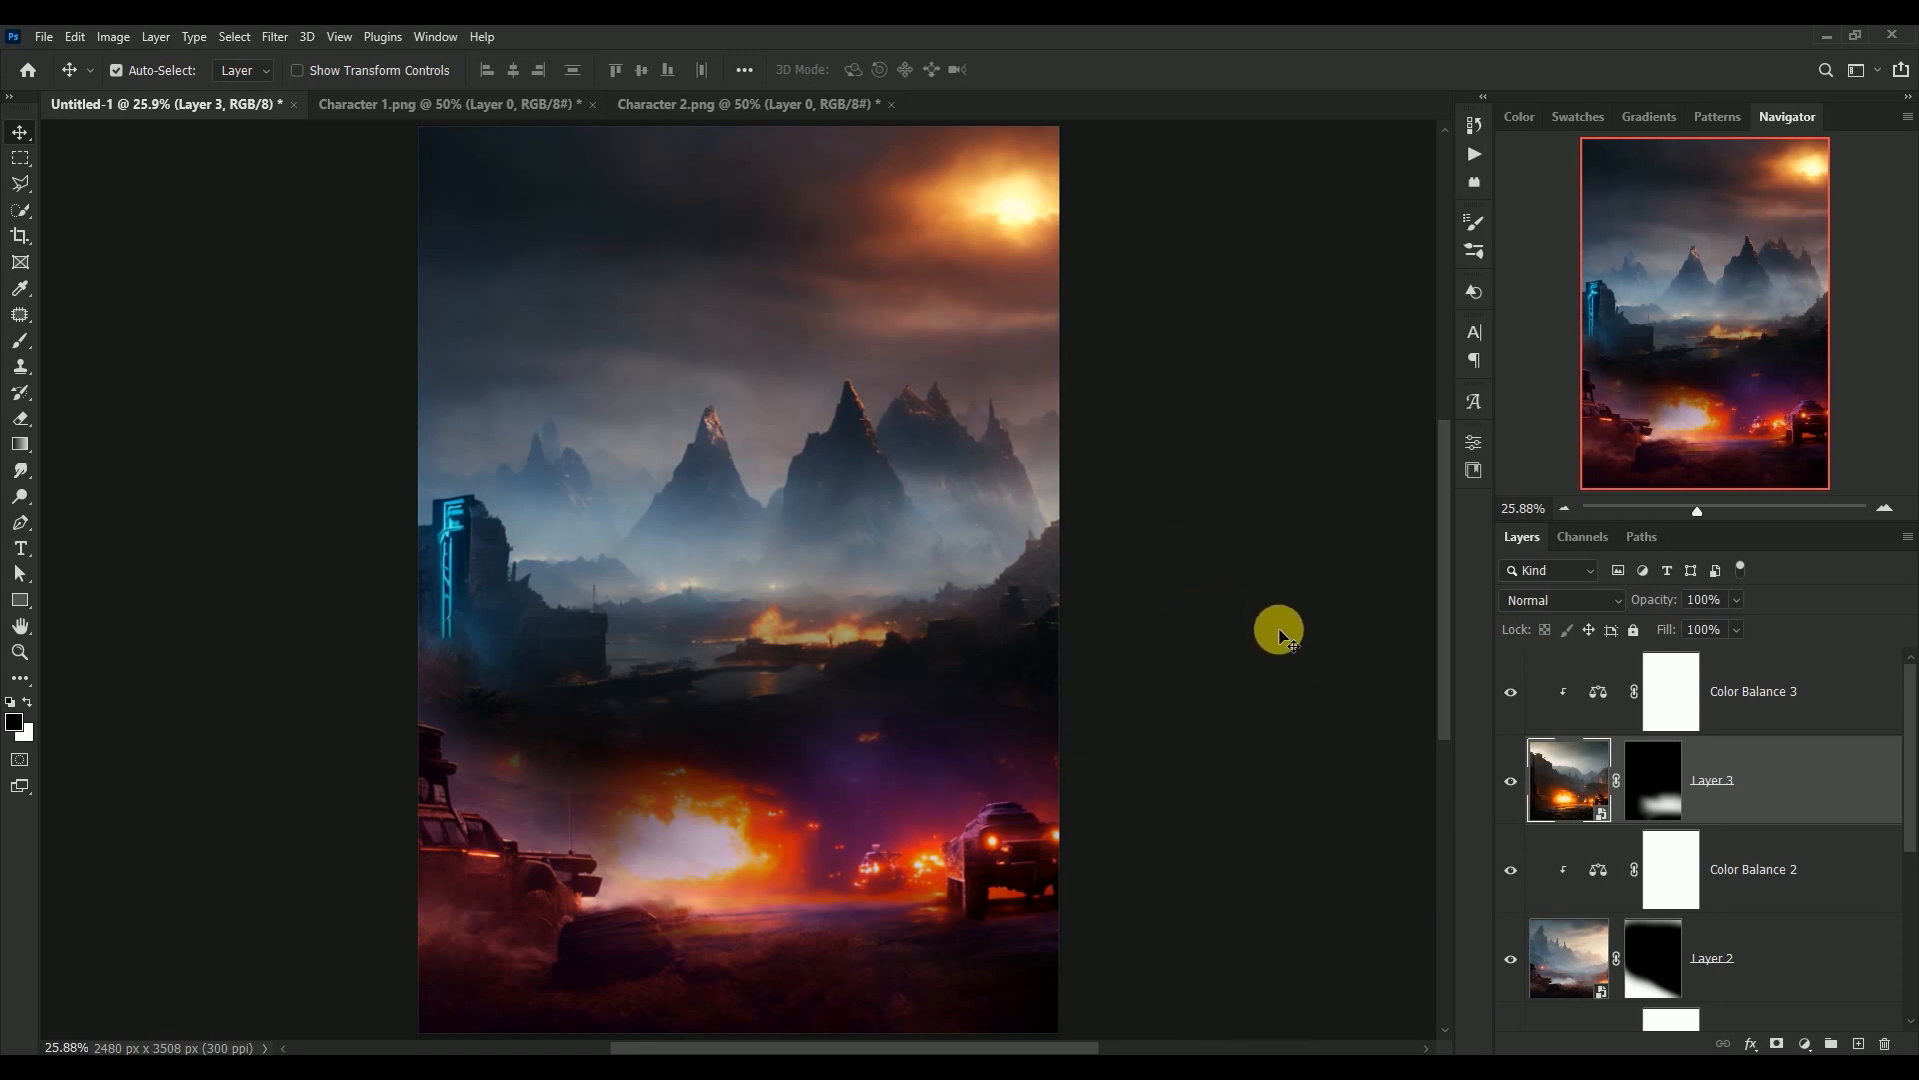
# Bring the woman from Character 1.png into the poster above Color Balance 3 and release her layer from the clipping mask
pyautogui.click(463, 108)
pyautogui.moveTo(797, 621); pyautogui.dragTo(723, 428)
pyautogui.moveTo(1563, 782); pyautogui.dragTo(1601, 691)
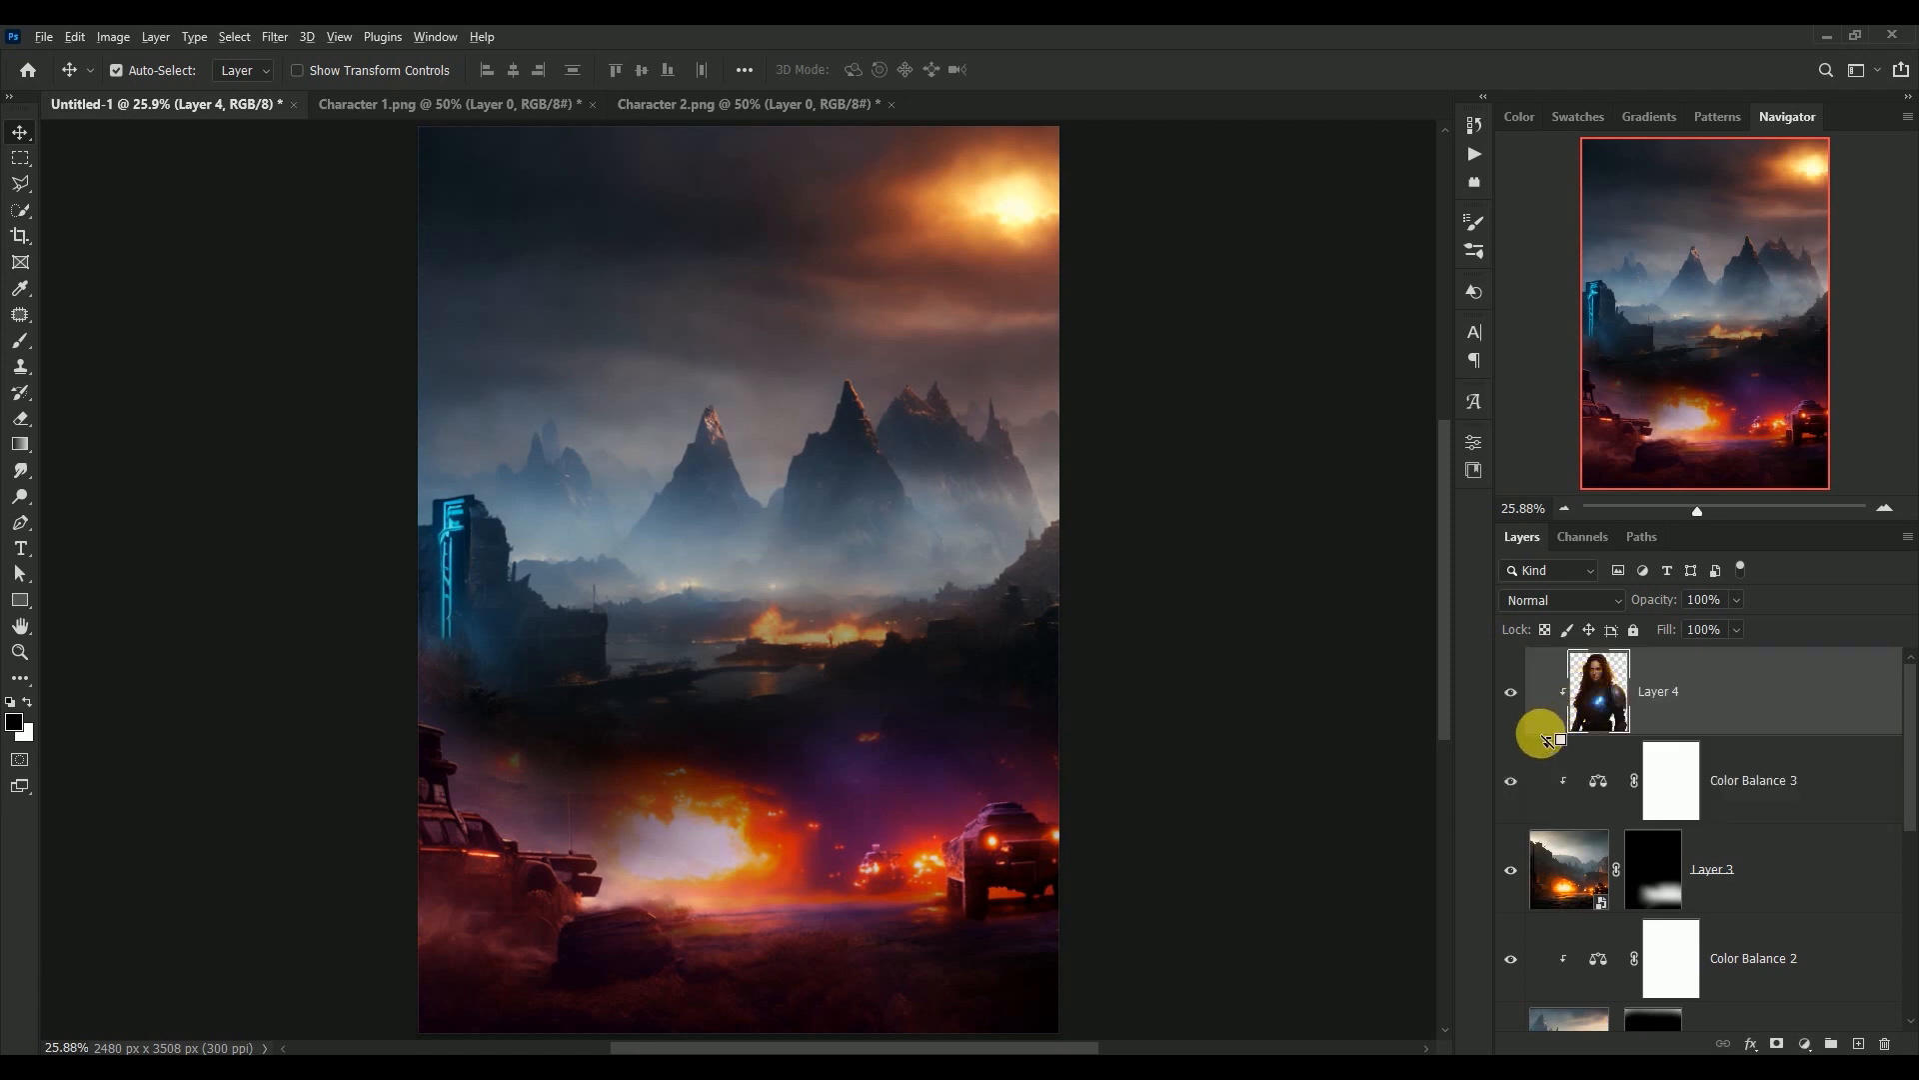
pyautogui.keyDown('alt'); pyautogui.click(1543, 735); pyautogui.keyUp('alt')
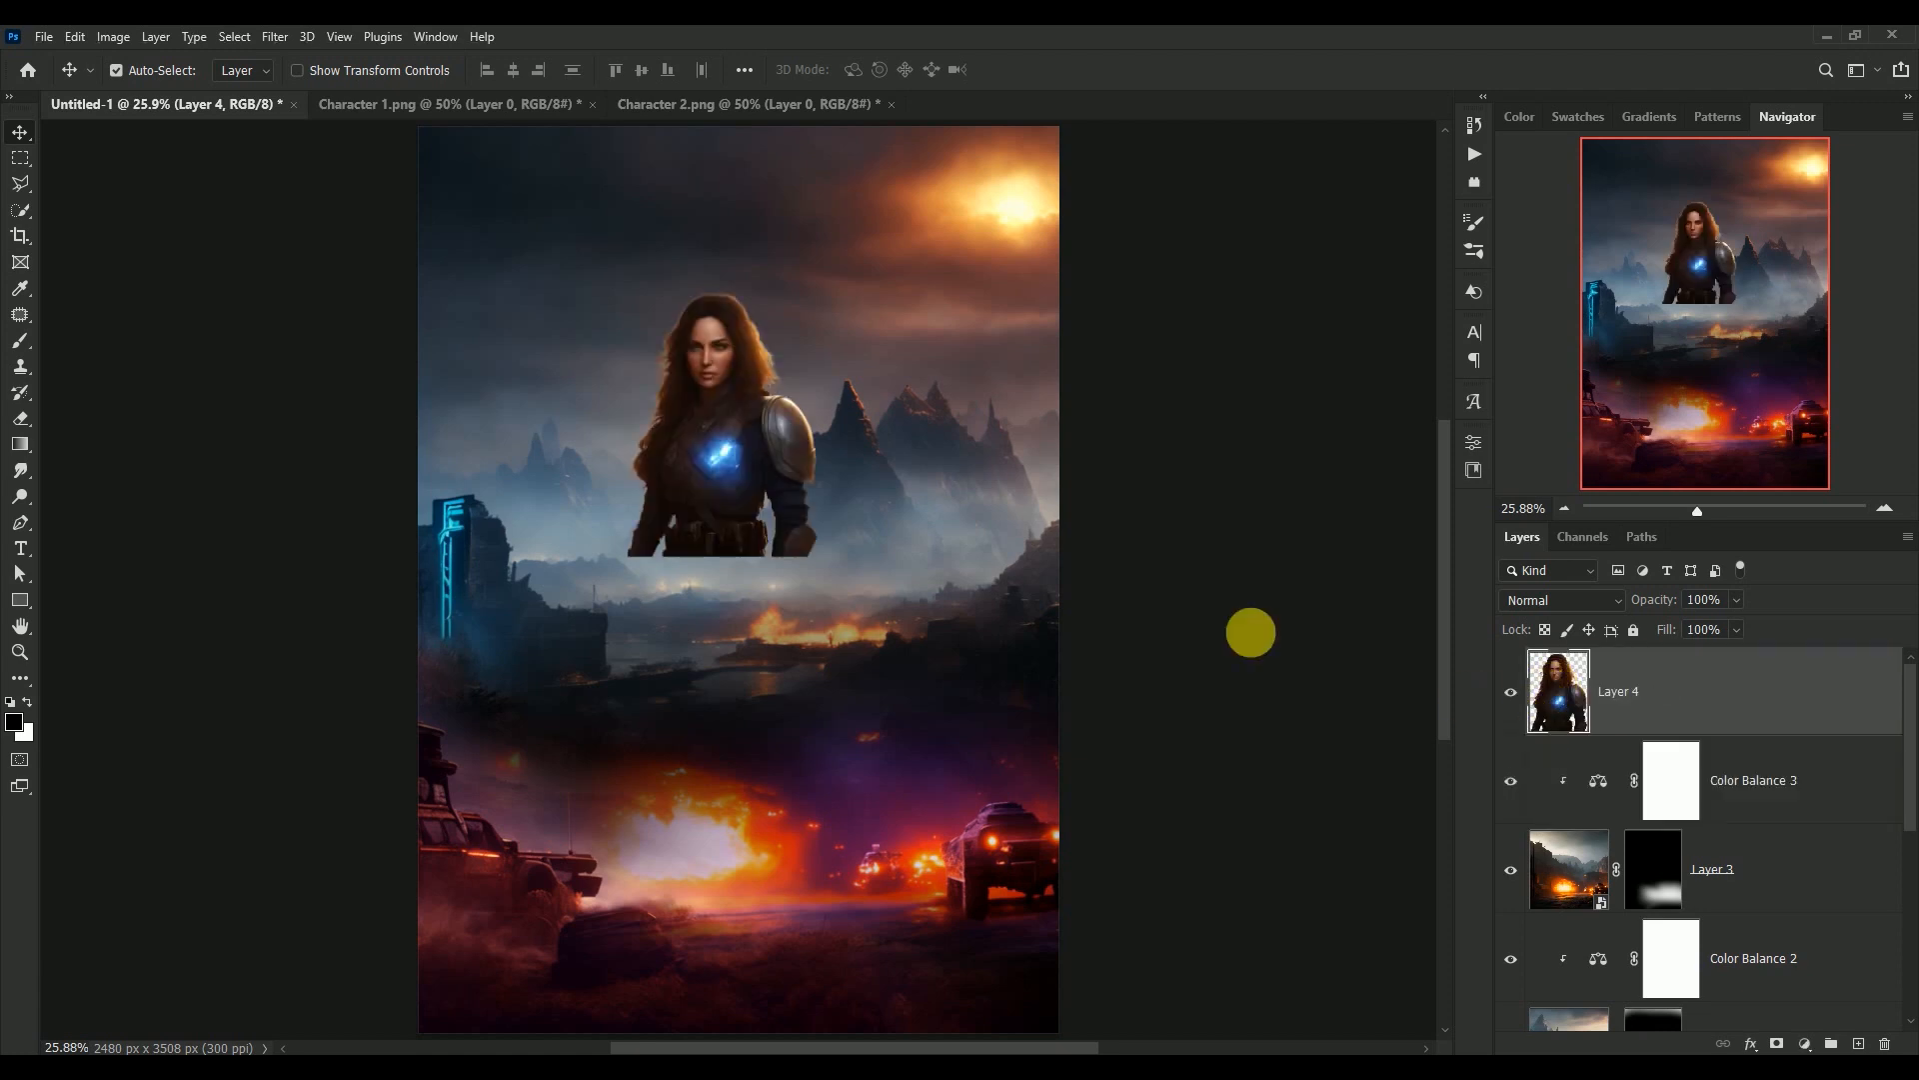
# Close the Character 1.png document without saving its changes
pyautogui.click(367, 118)
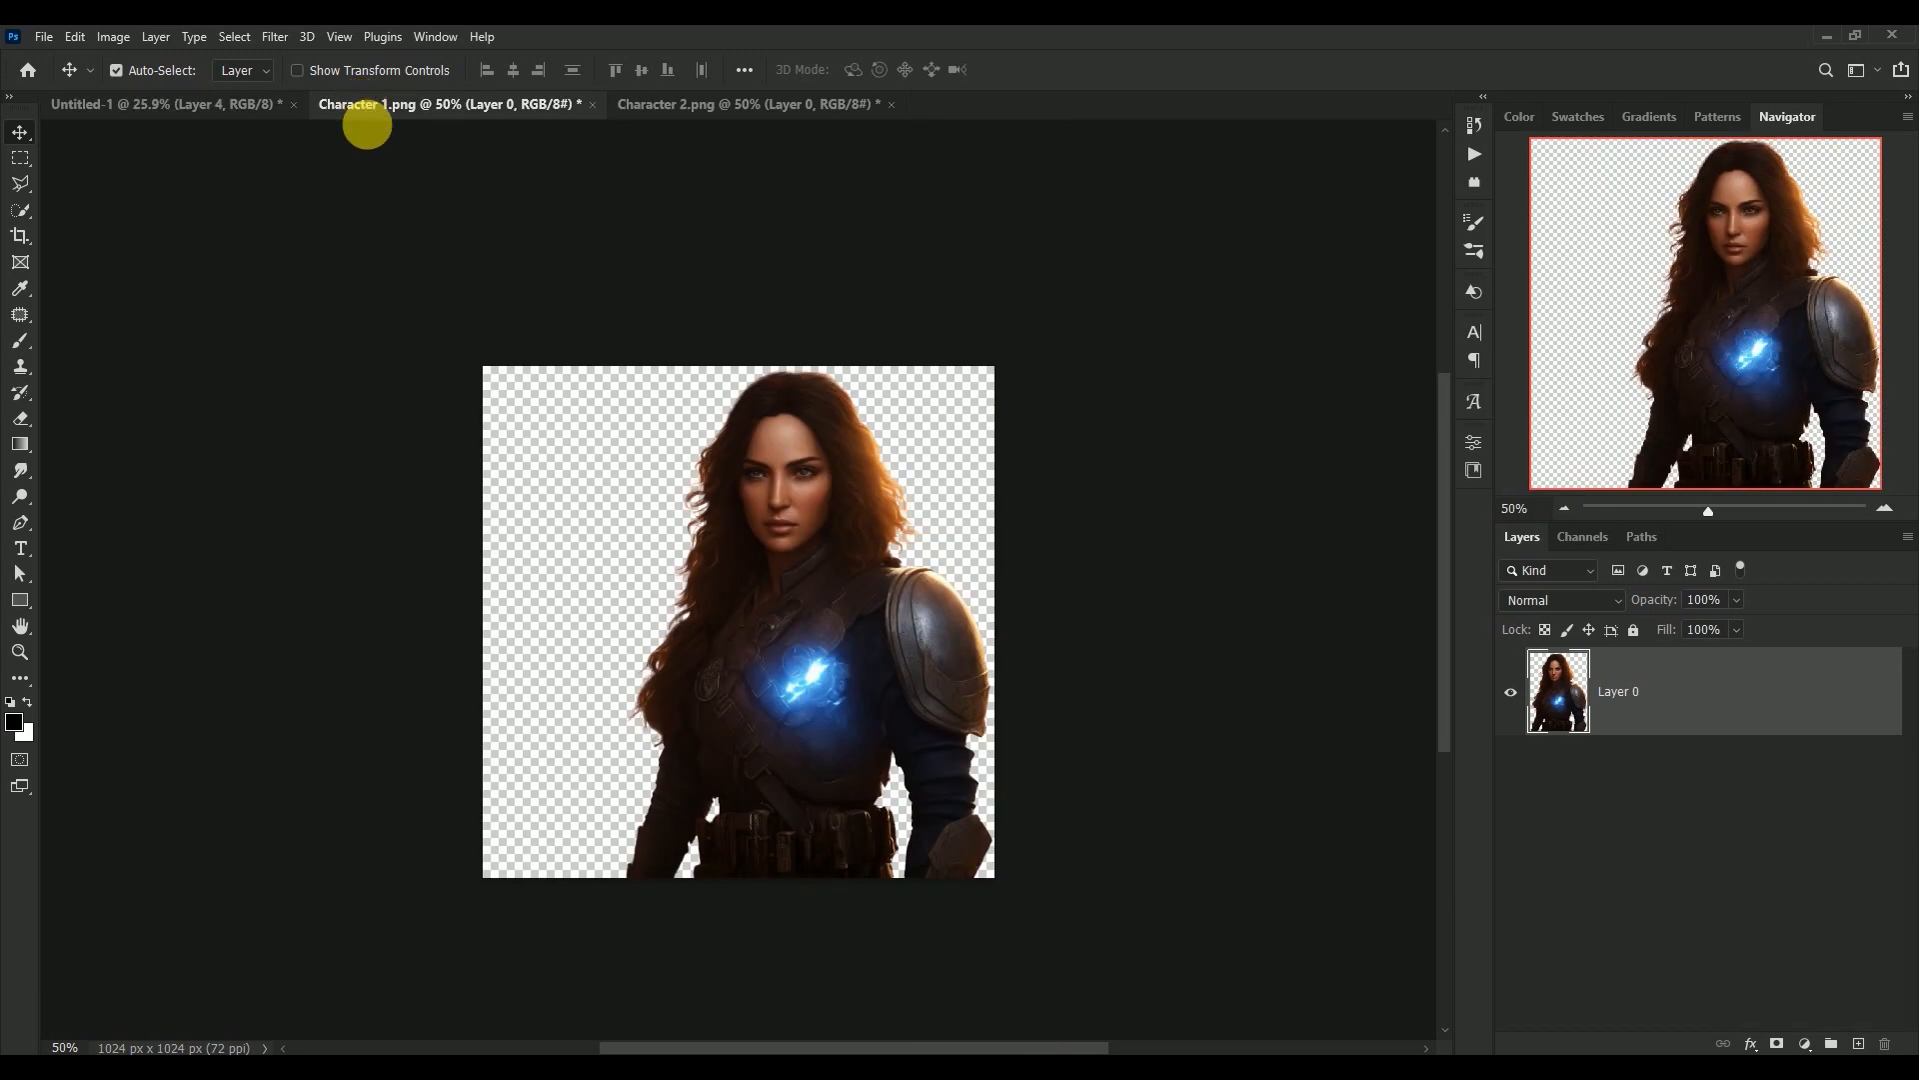
pyautogui.click(592, 104)
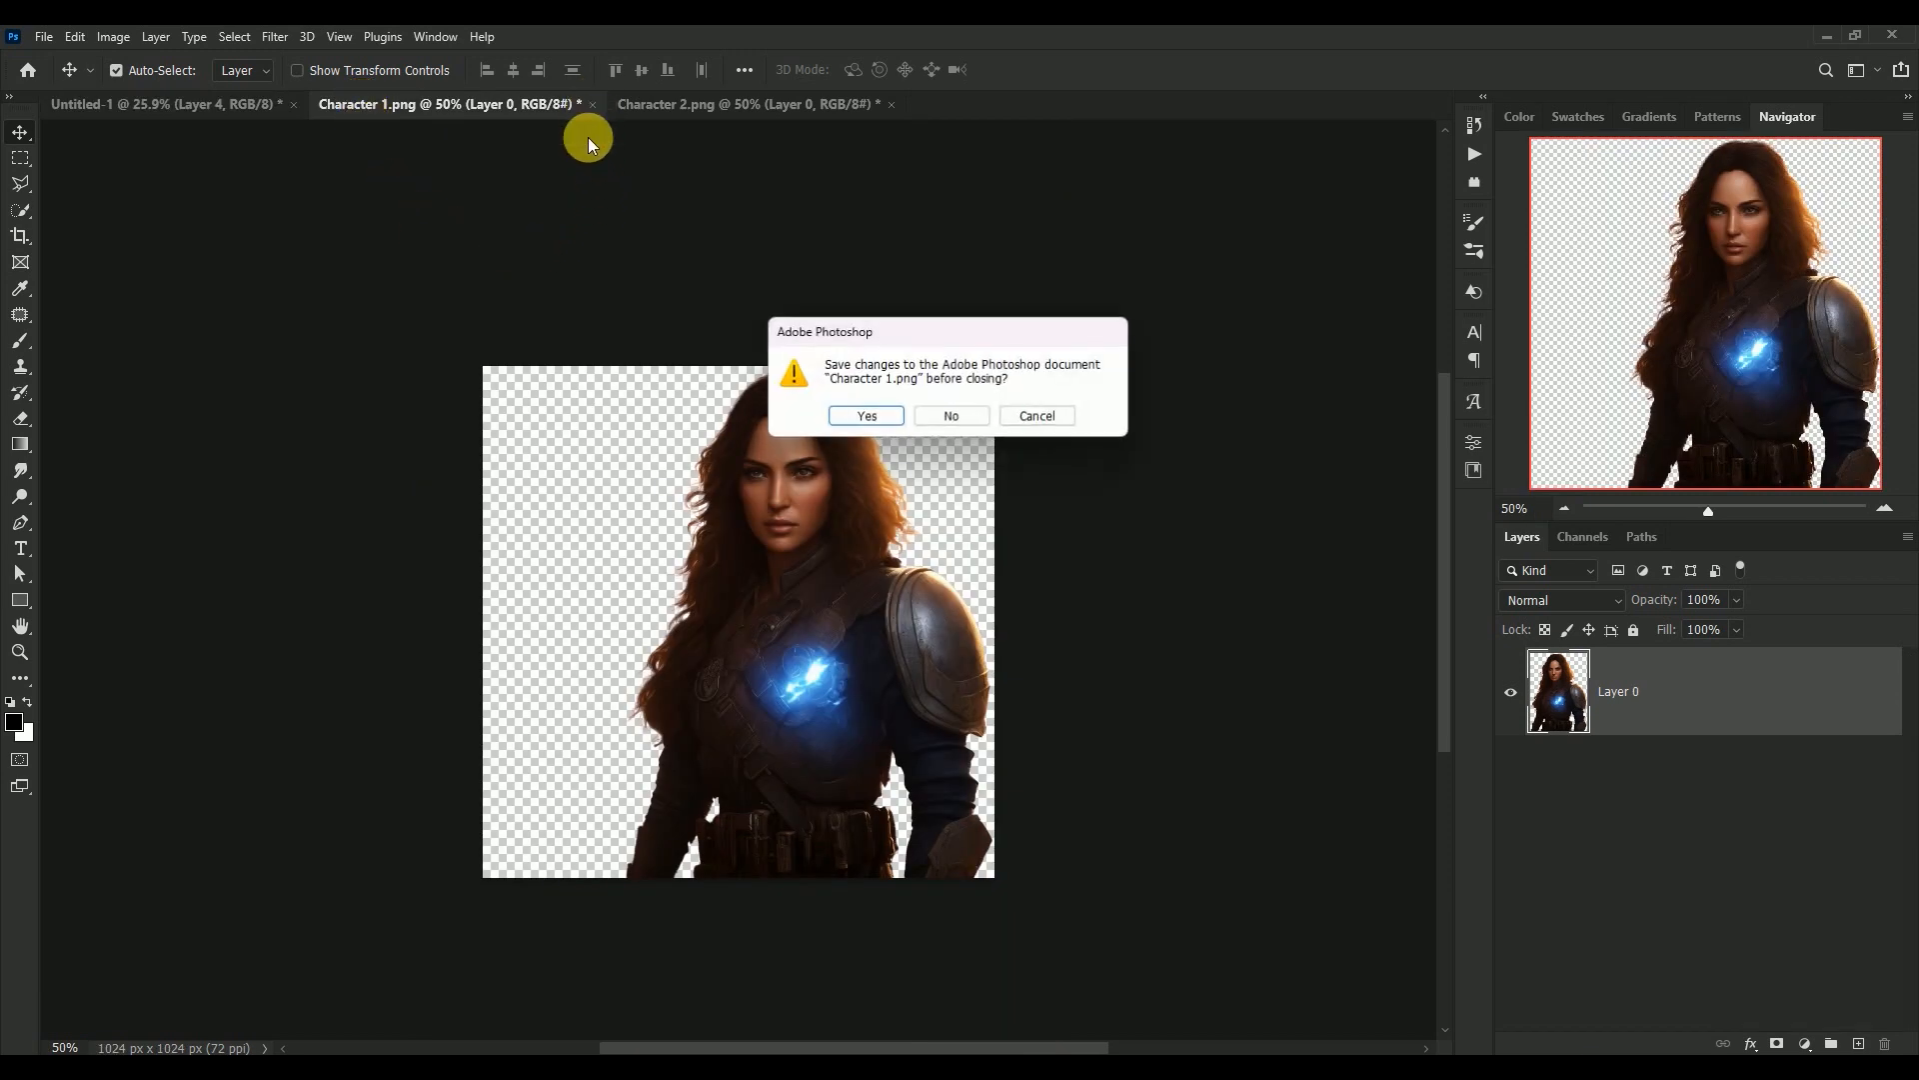
pyautogui.click(949, 420)
# Convert Layer 4 to a smart object and enlarge the woman to about 234% in the upper middle of the poster
pyautogui.rightClick(1688, 676)
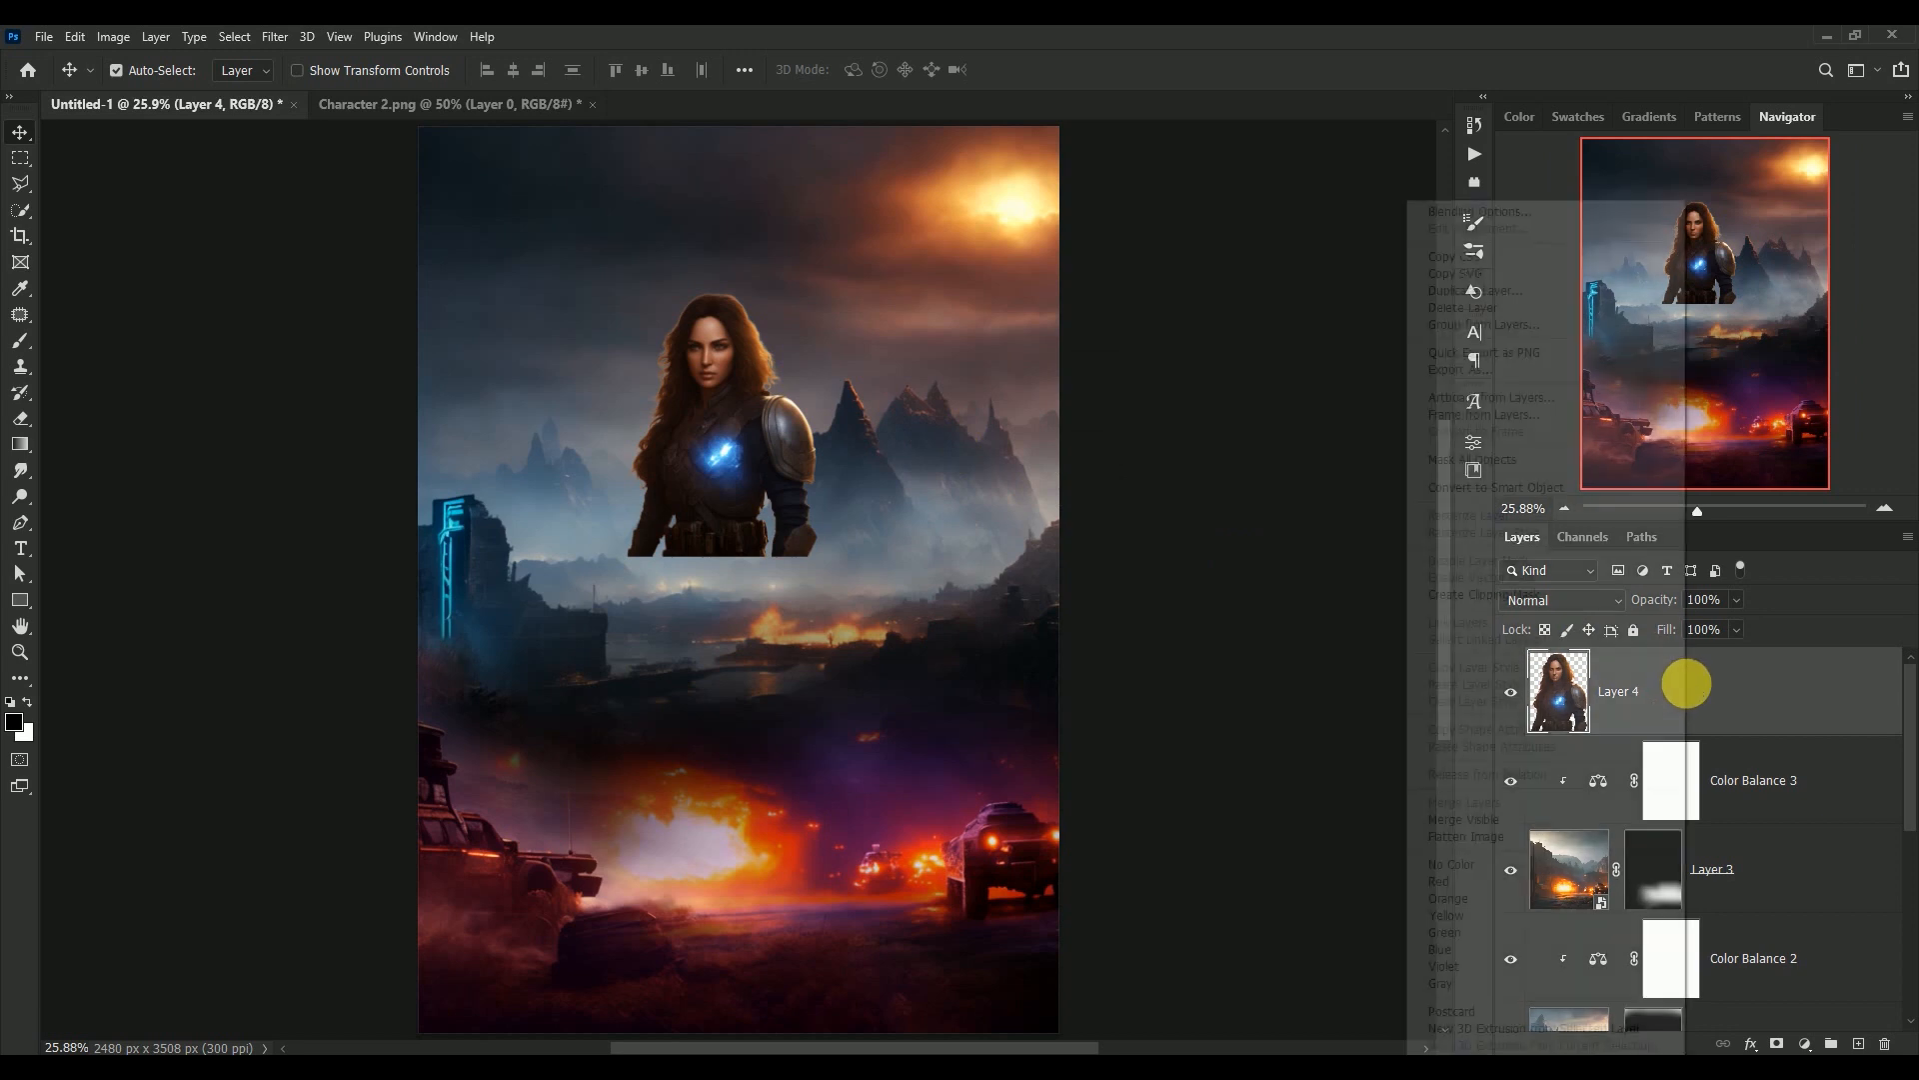
pyautogui.click(1547, 487)
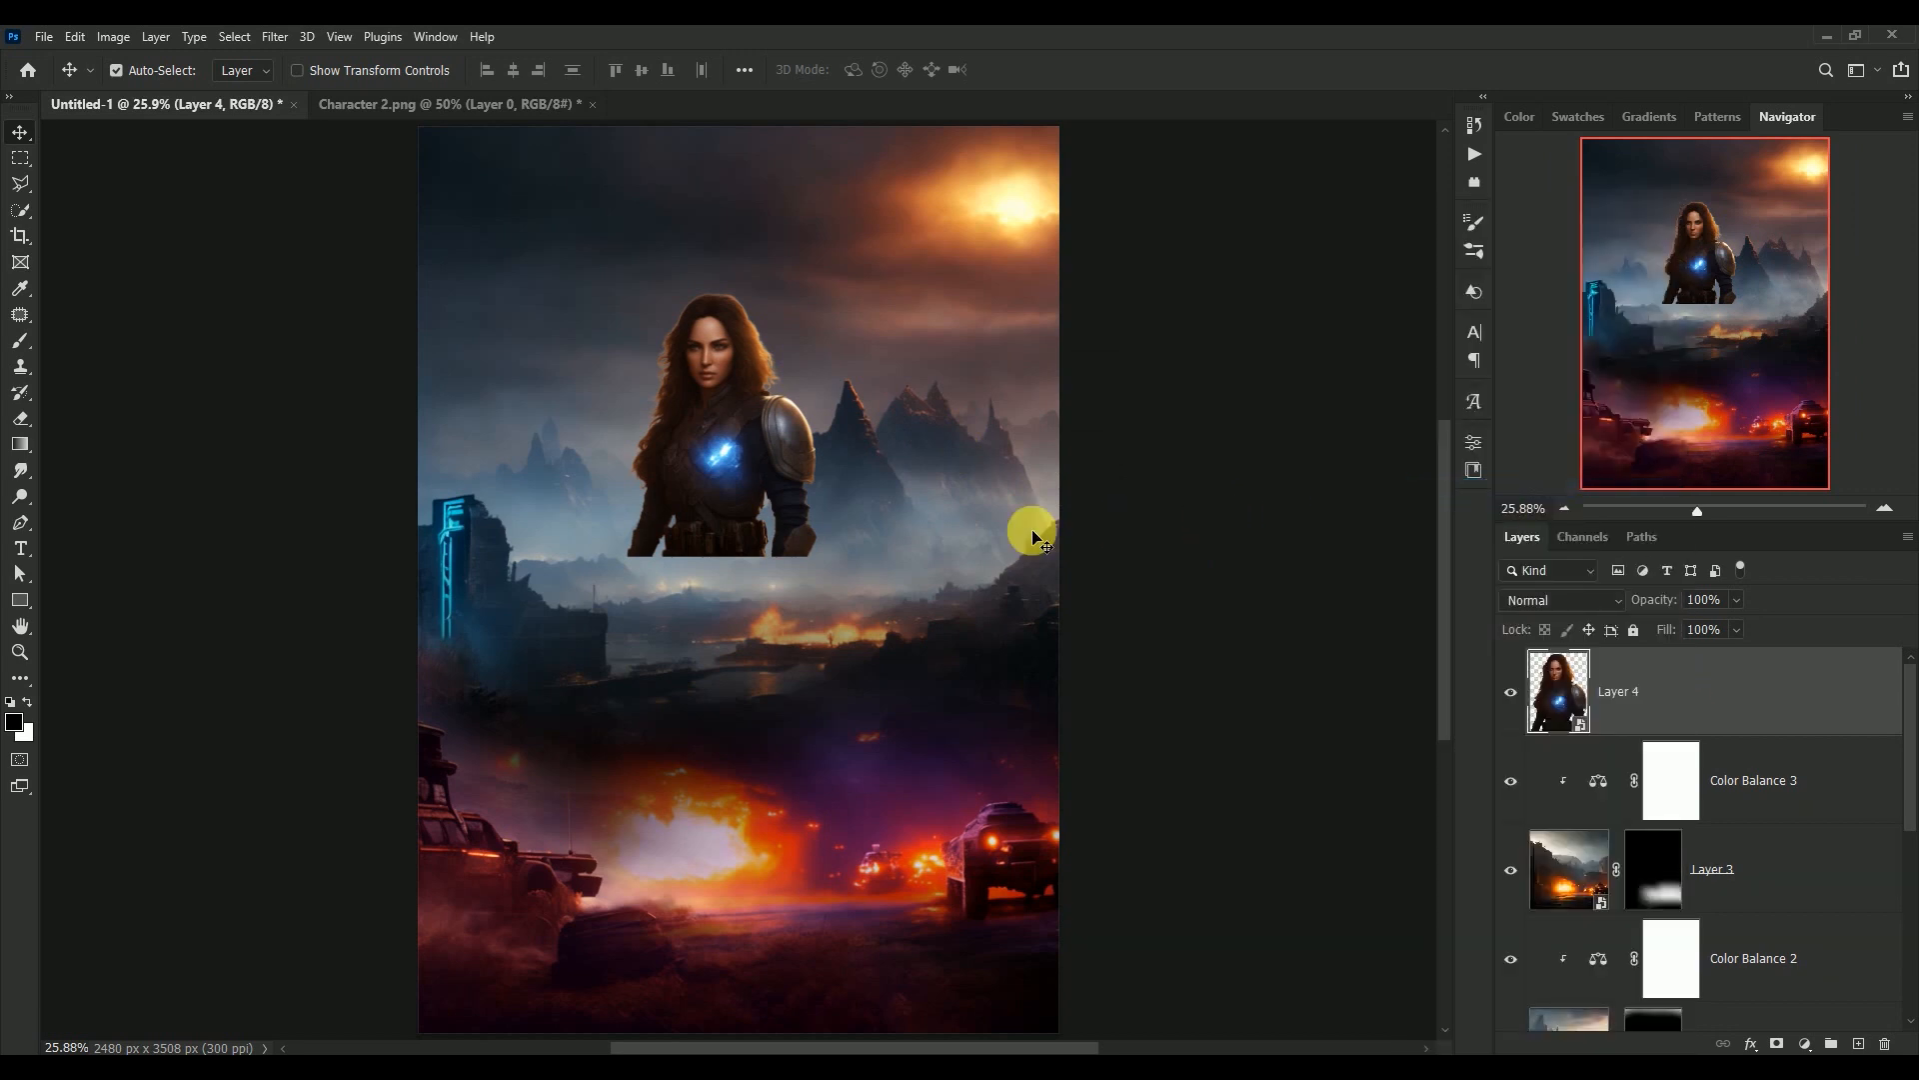
pyautogui.hotkey('ctrl', 't')
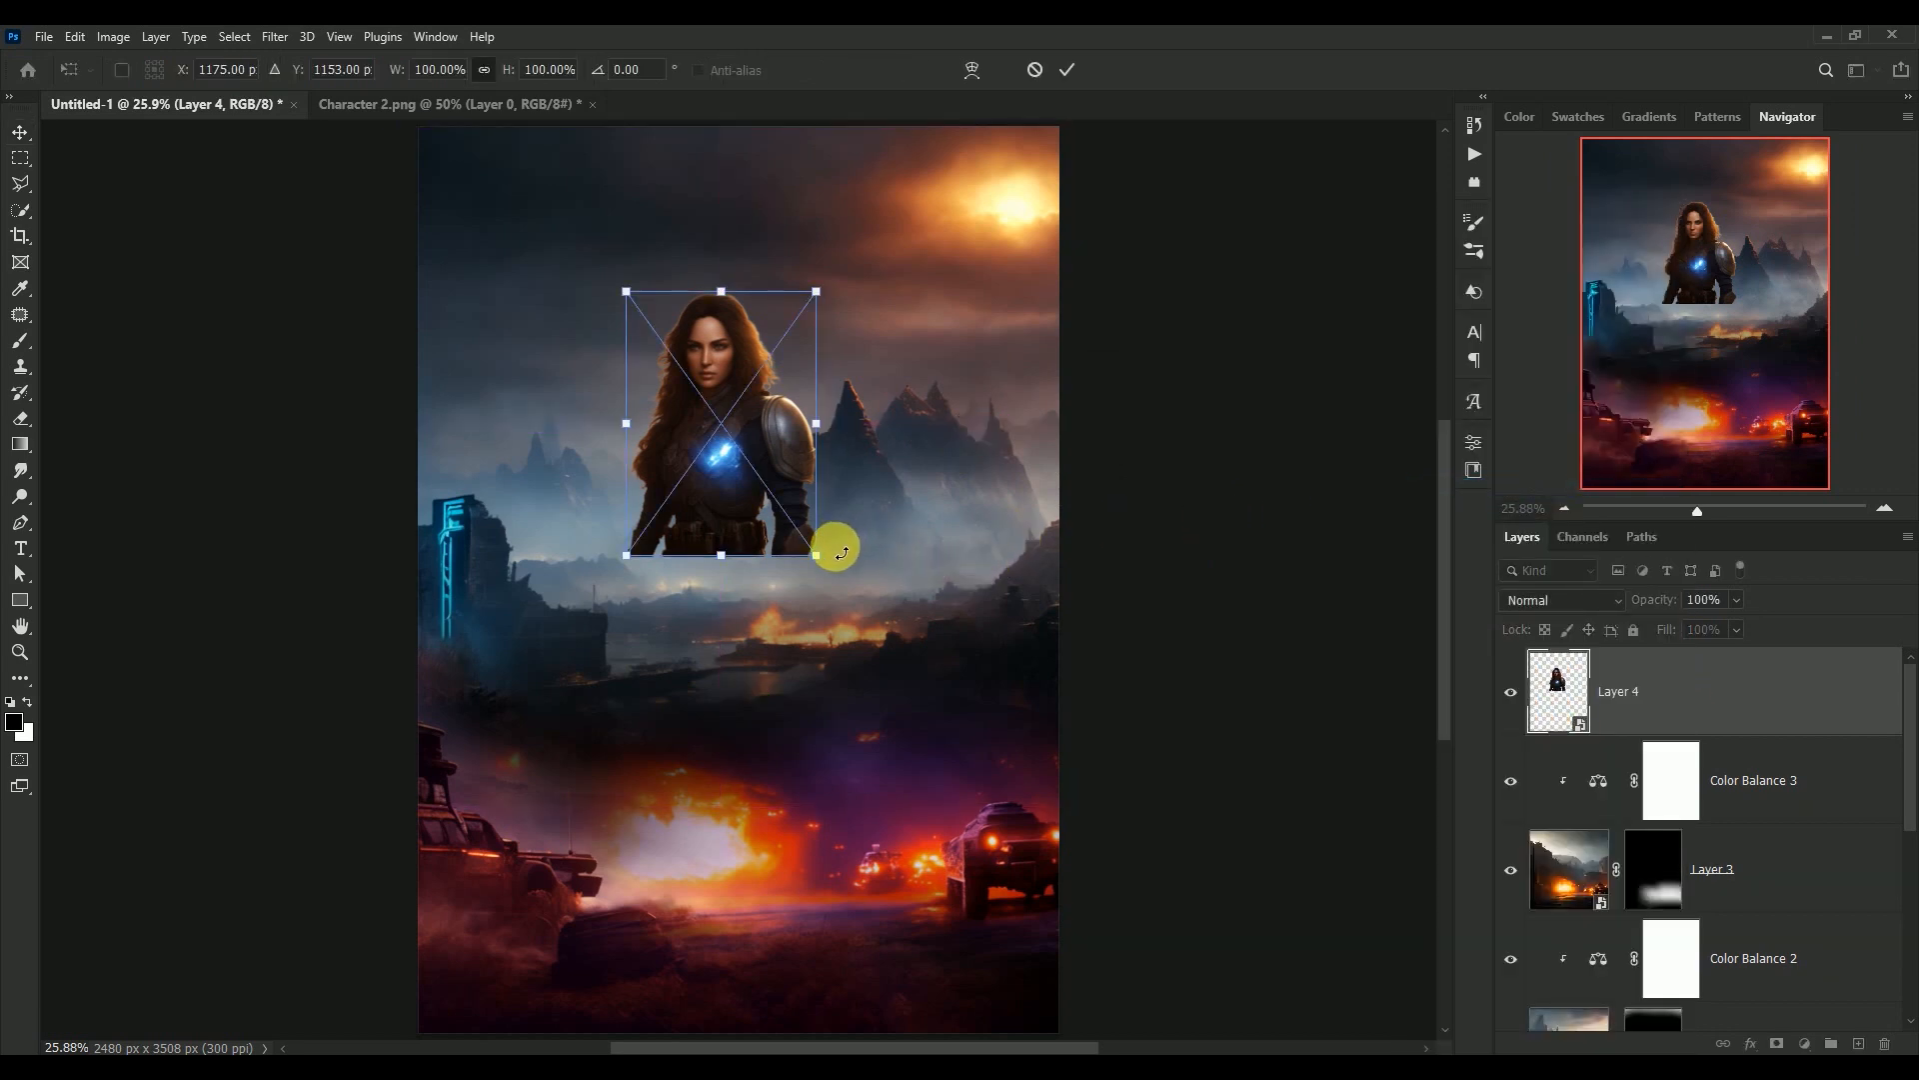
pyautogui.moveTo(817, 556); pyautogui.dragTo(1089, 882)
pyautogui.moveTo(882, 704); pyautogui.dragTo(791, 614)
pyautogui.moveTo(980, 805); pyautogui.dragTo(988, 813)
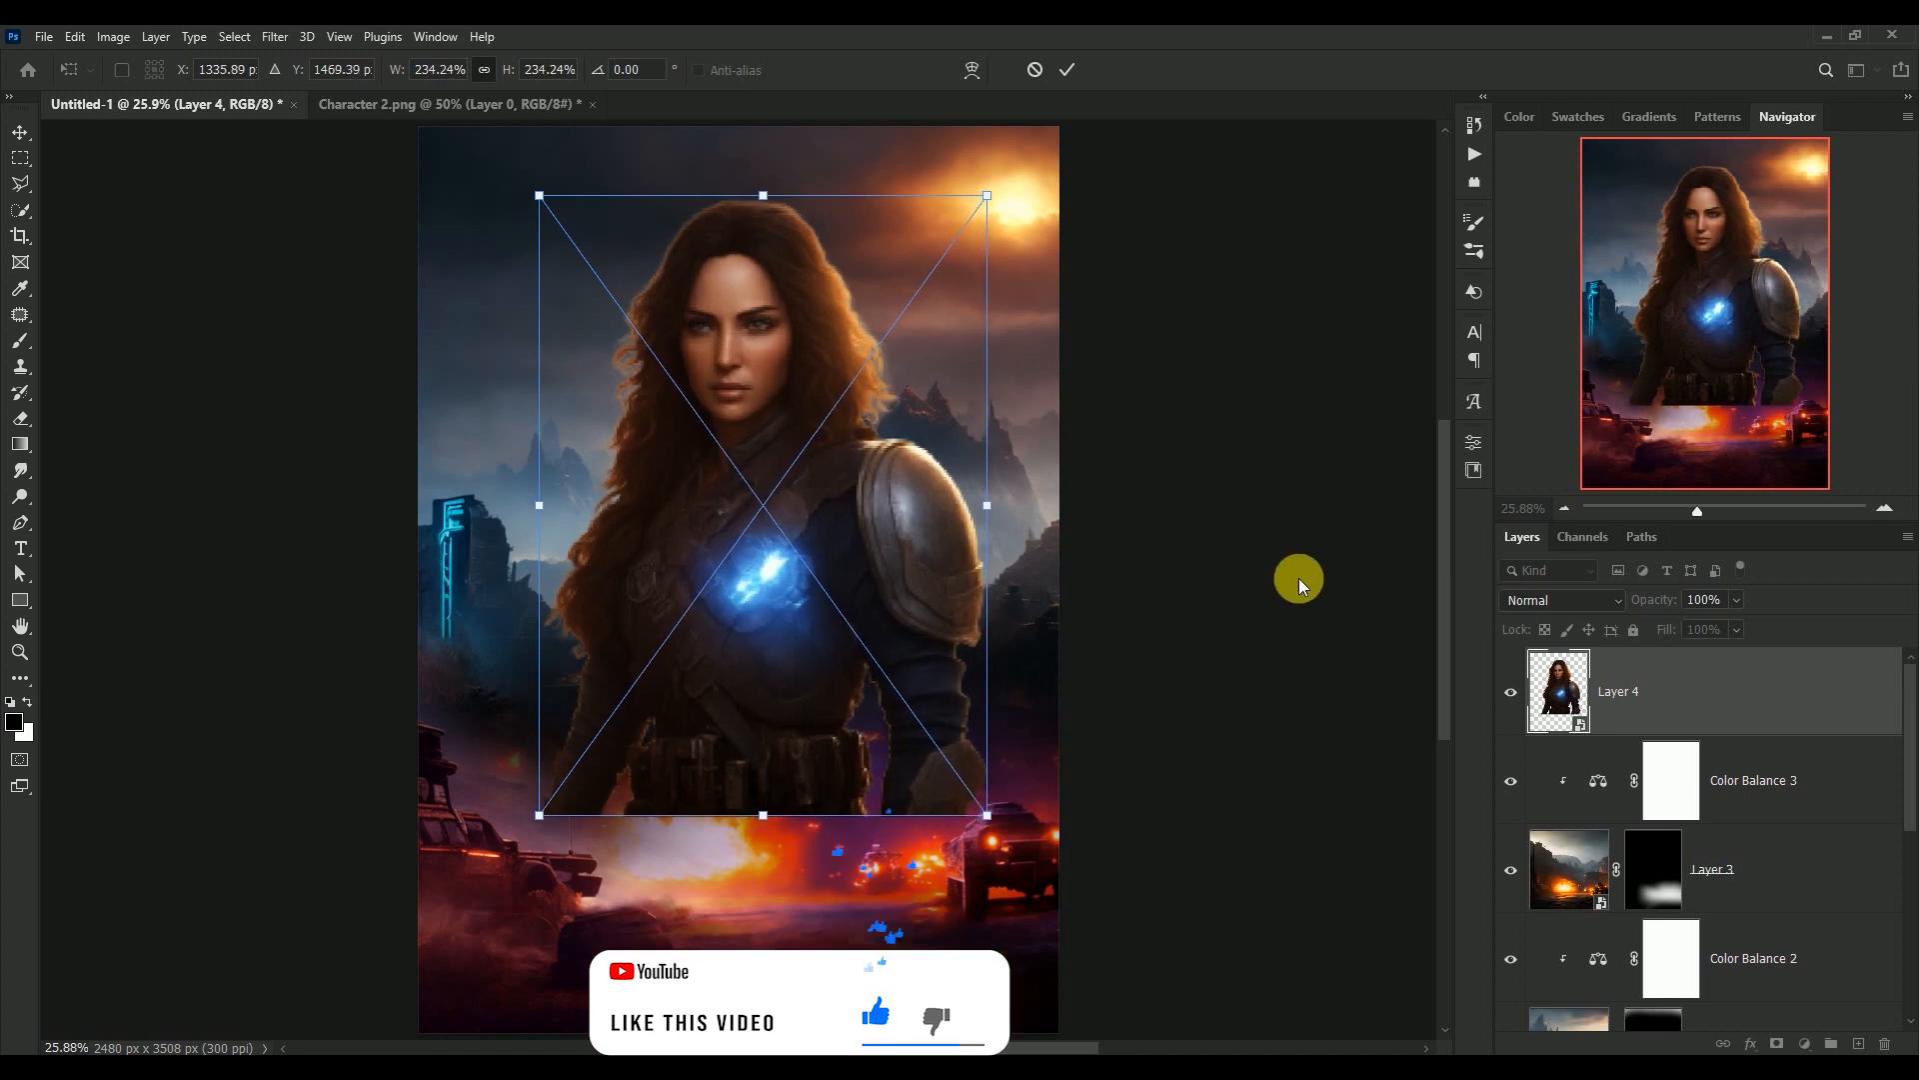
pyautogui.press('Return')
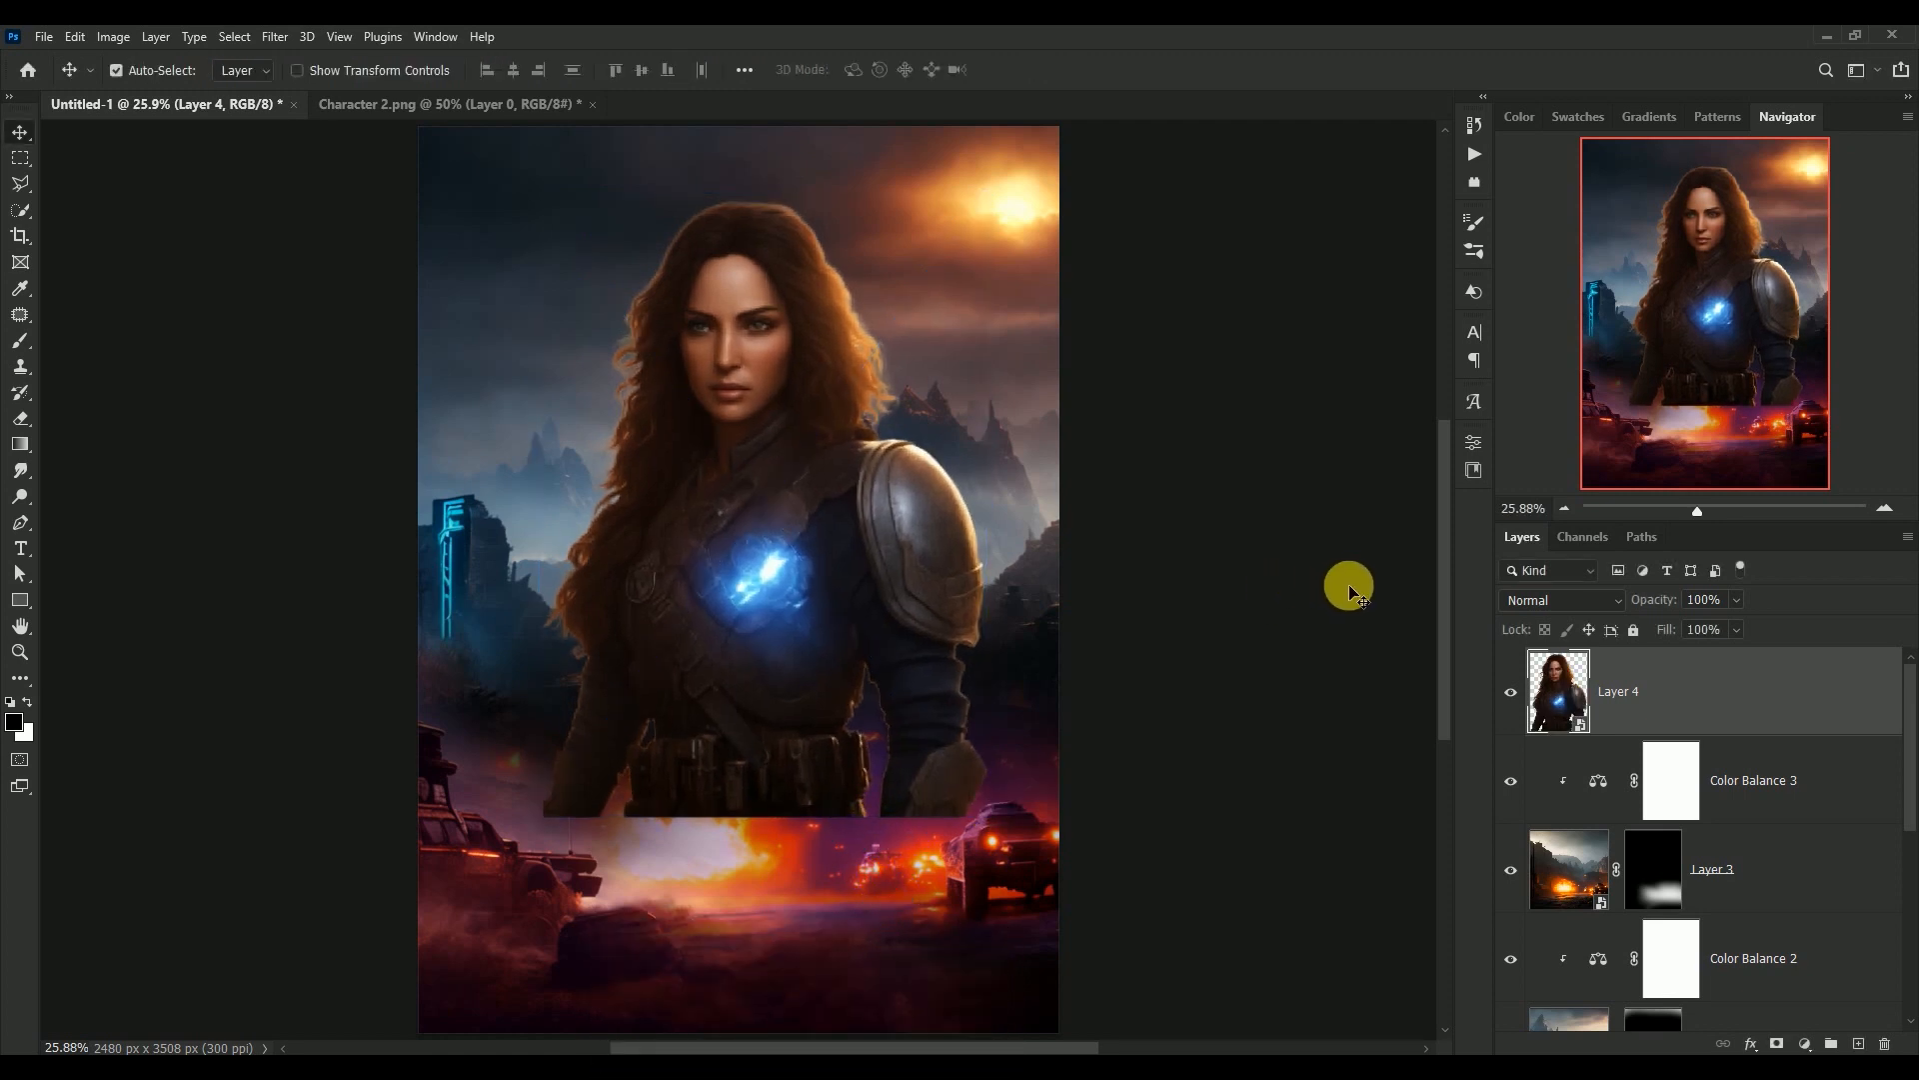
# Compare the poster with and without Layer 4, and move the woman slightly downwards
pyautogui.click(1510, 691)
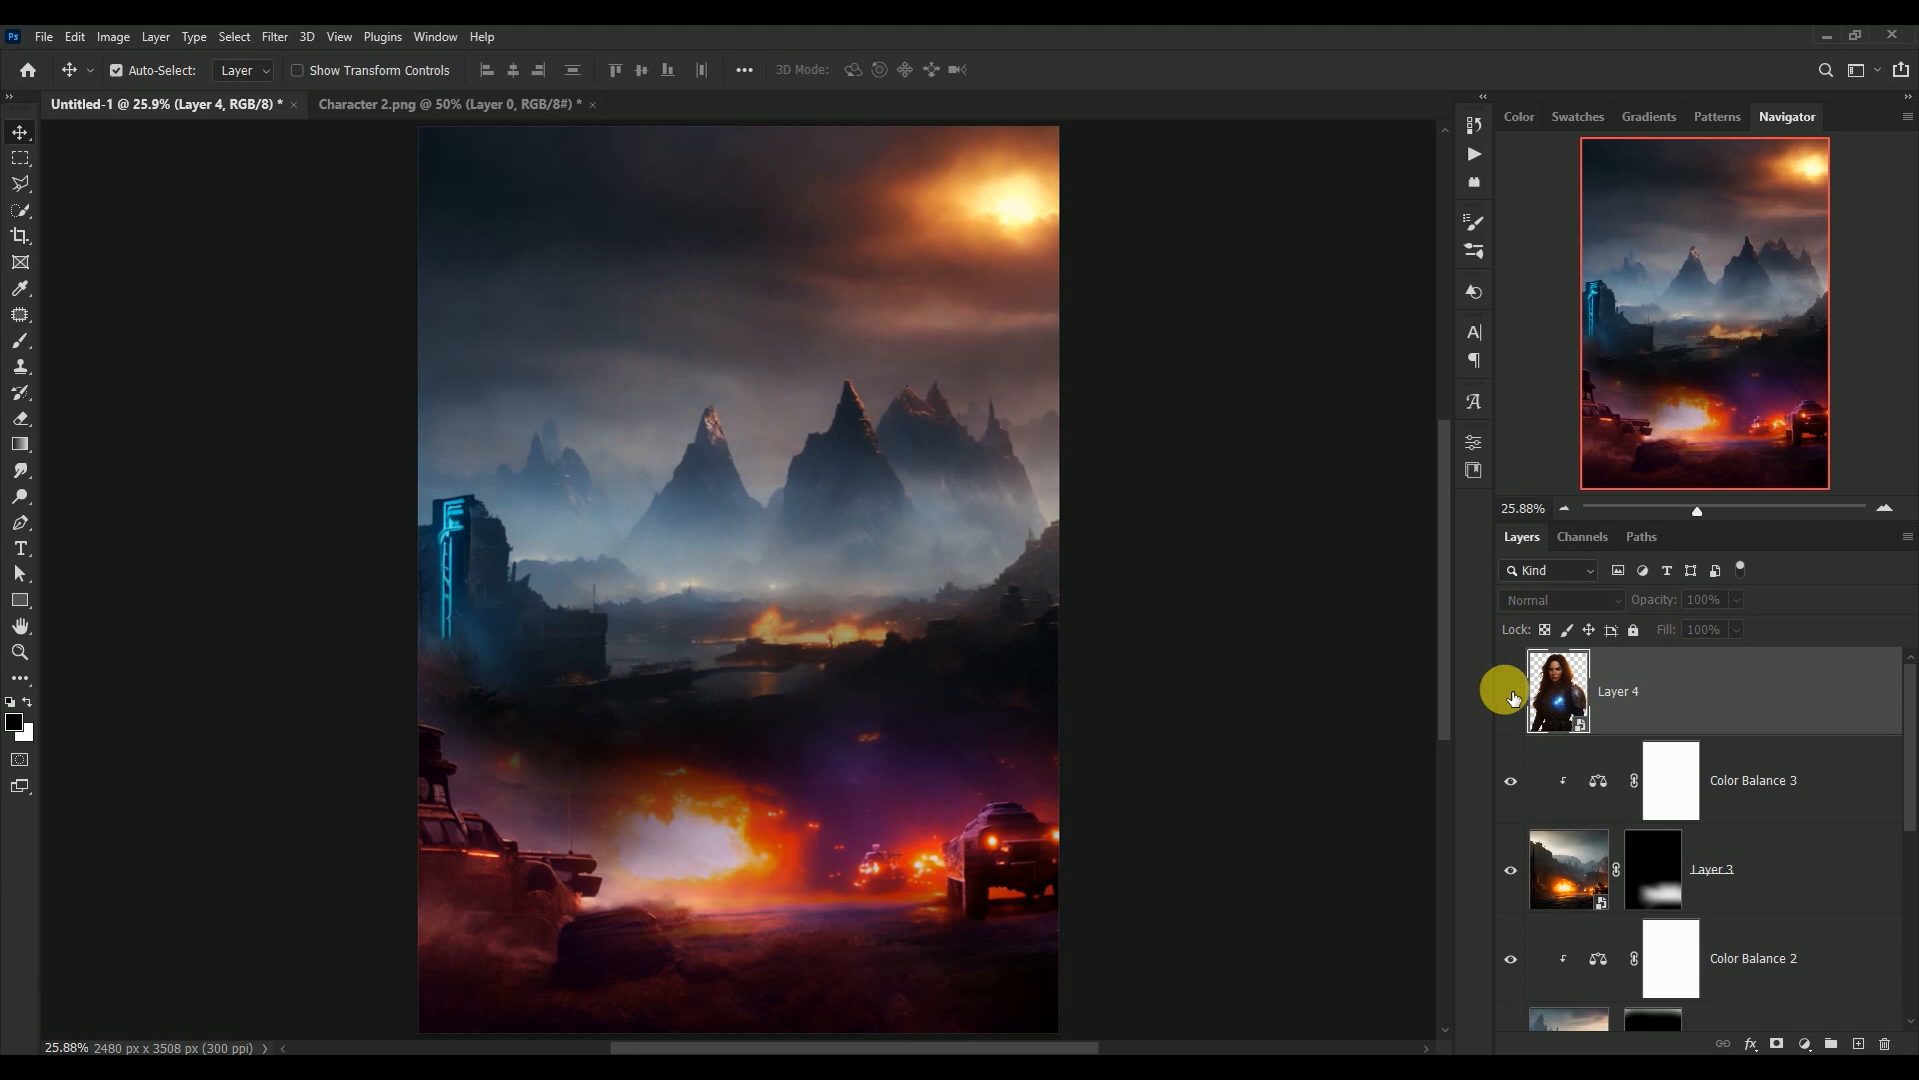
pyautogui.click(1509, 690)
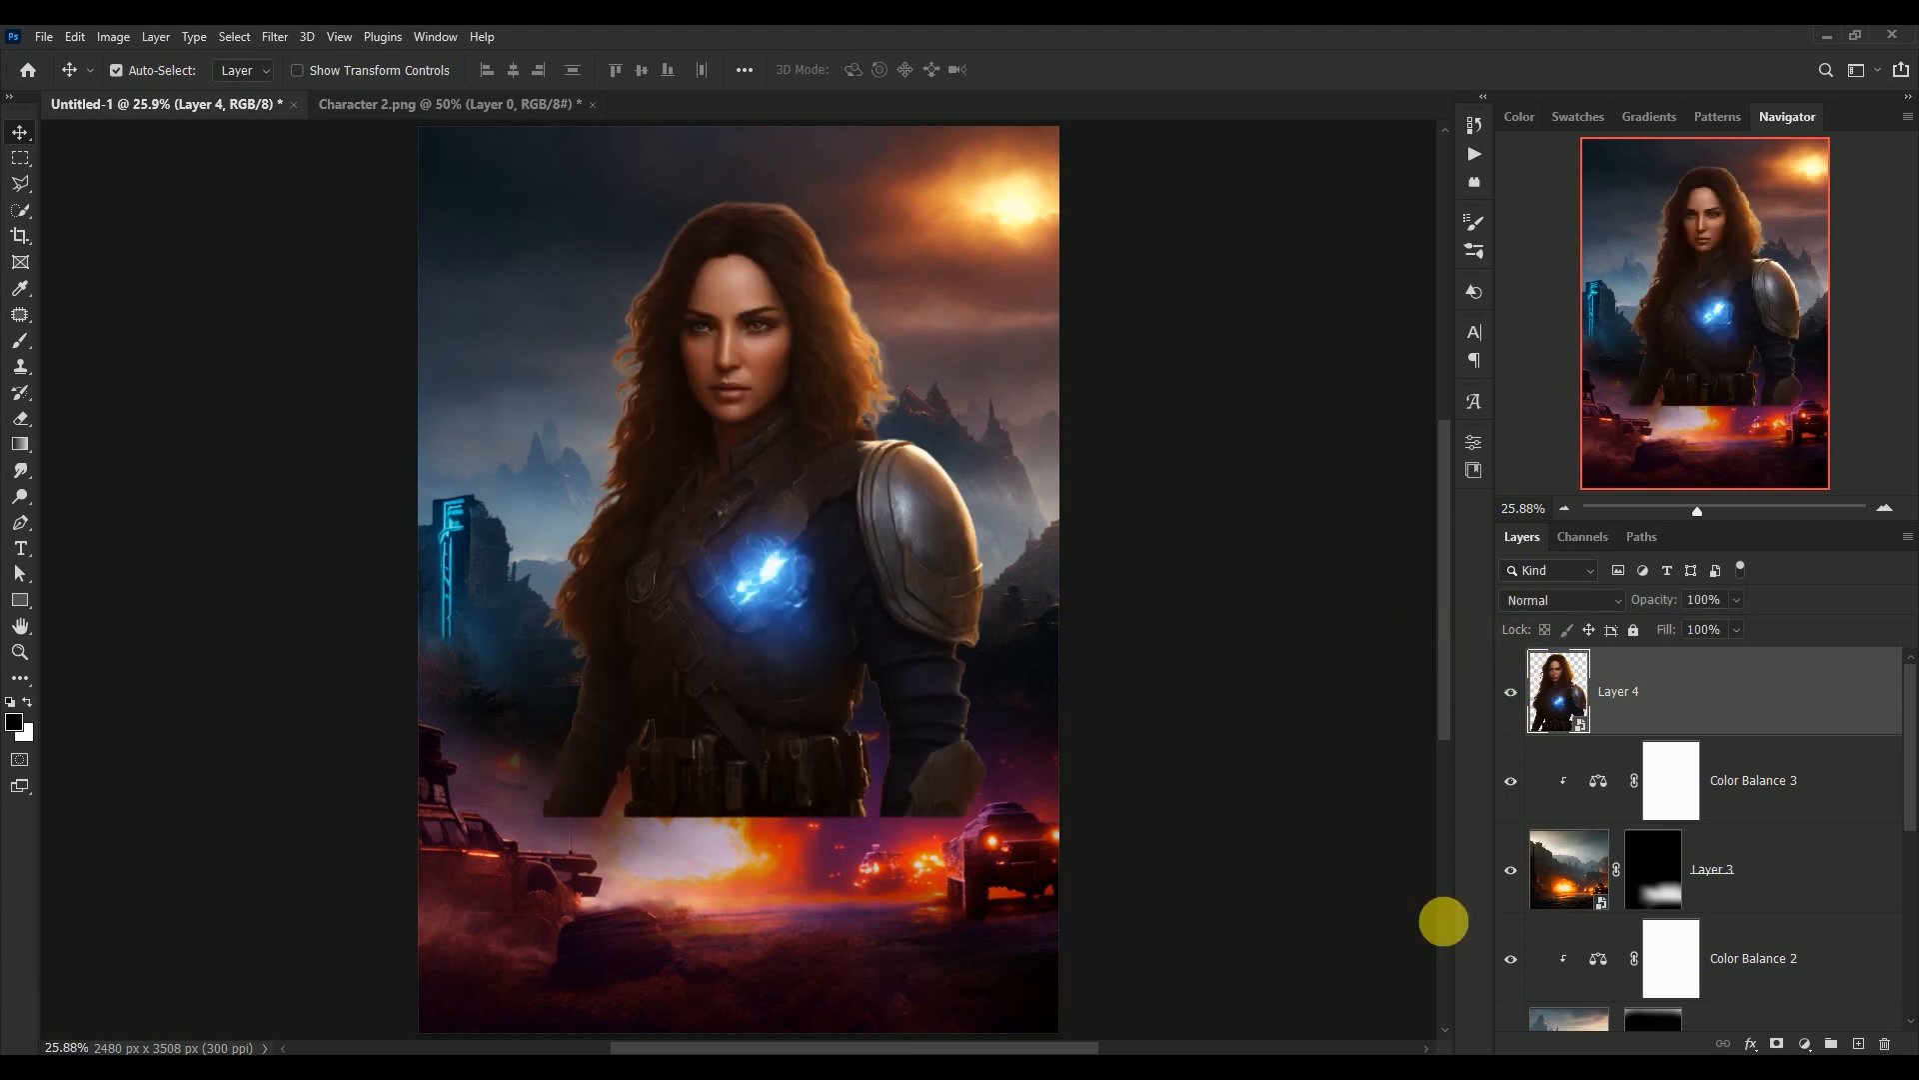
pyautogui.press('ctrl')
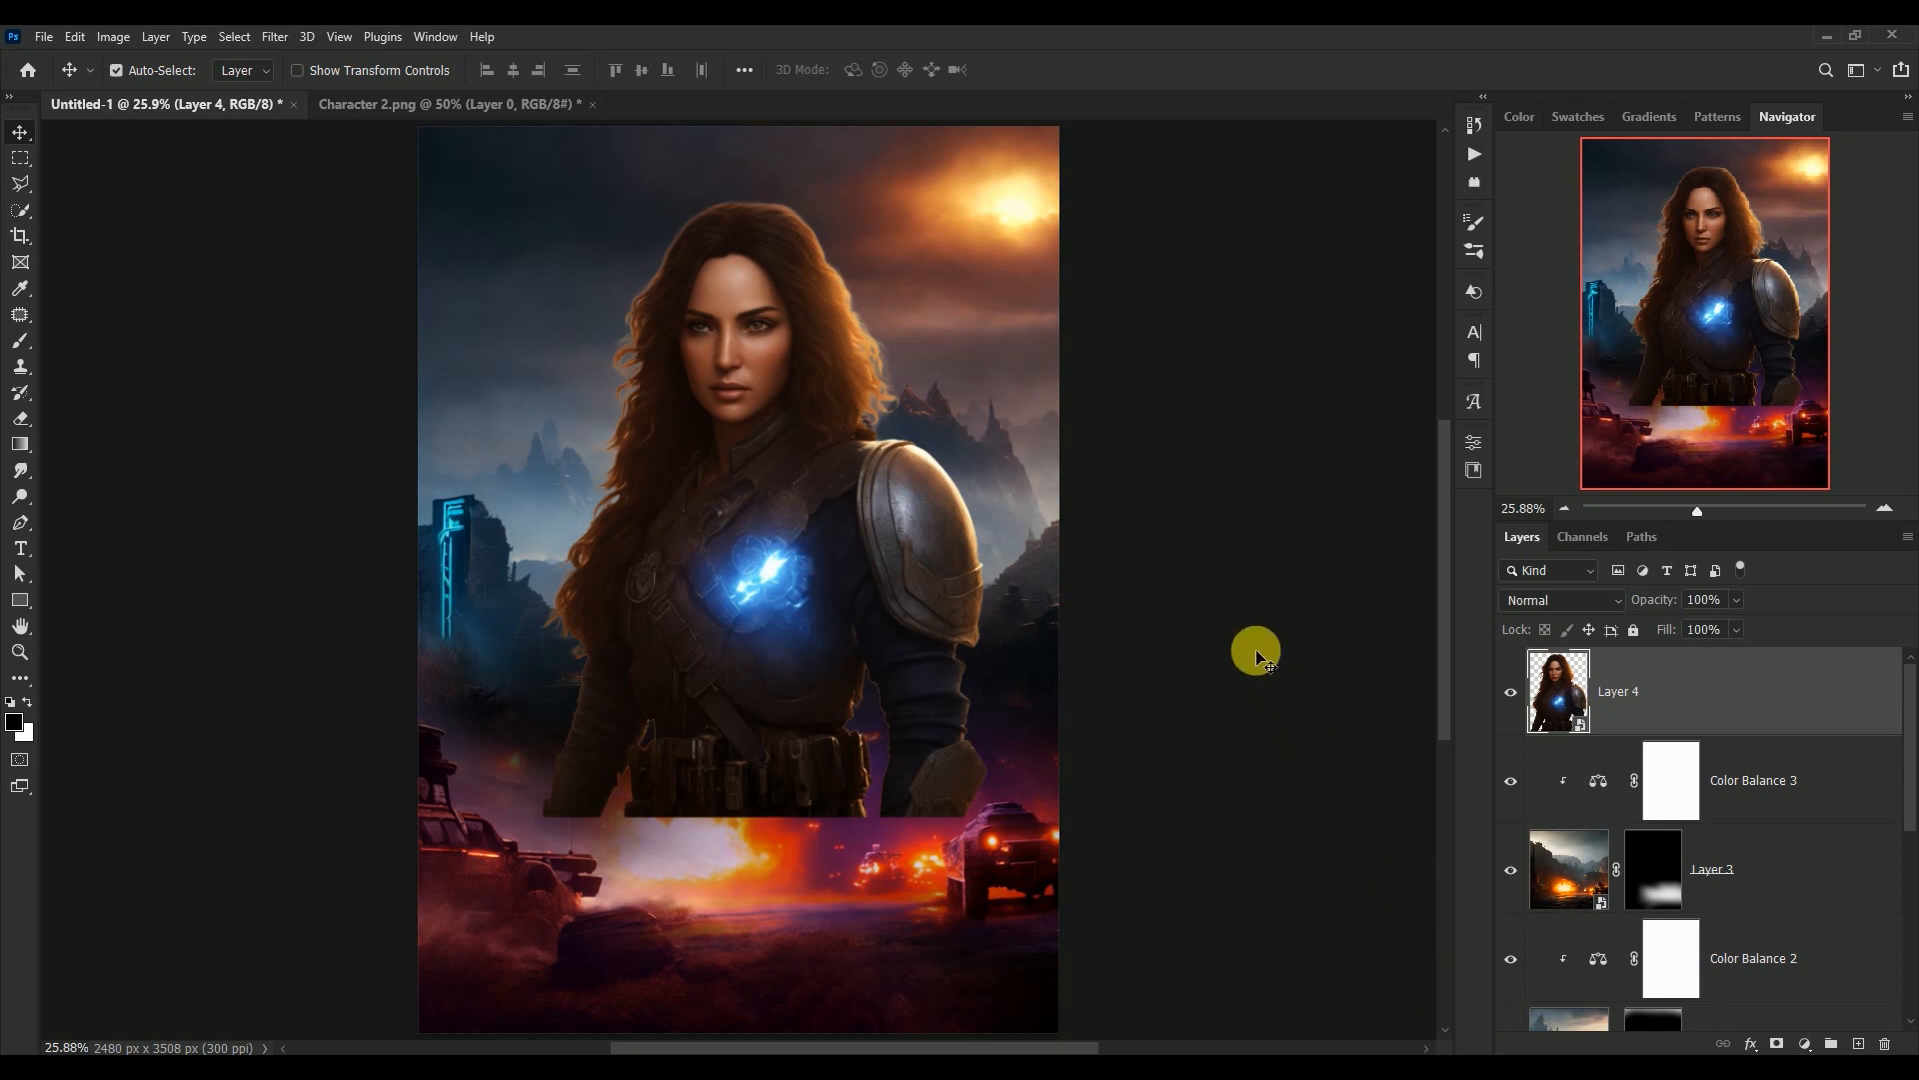
pyautogui.moveTo(717, 370); pyautogui.dragTo(722, 397)
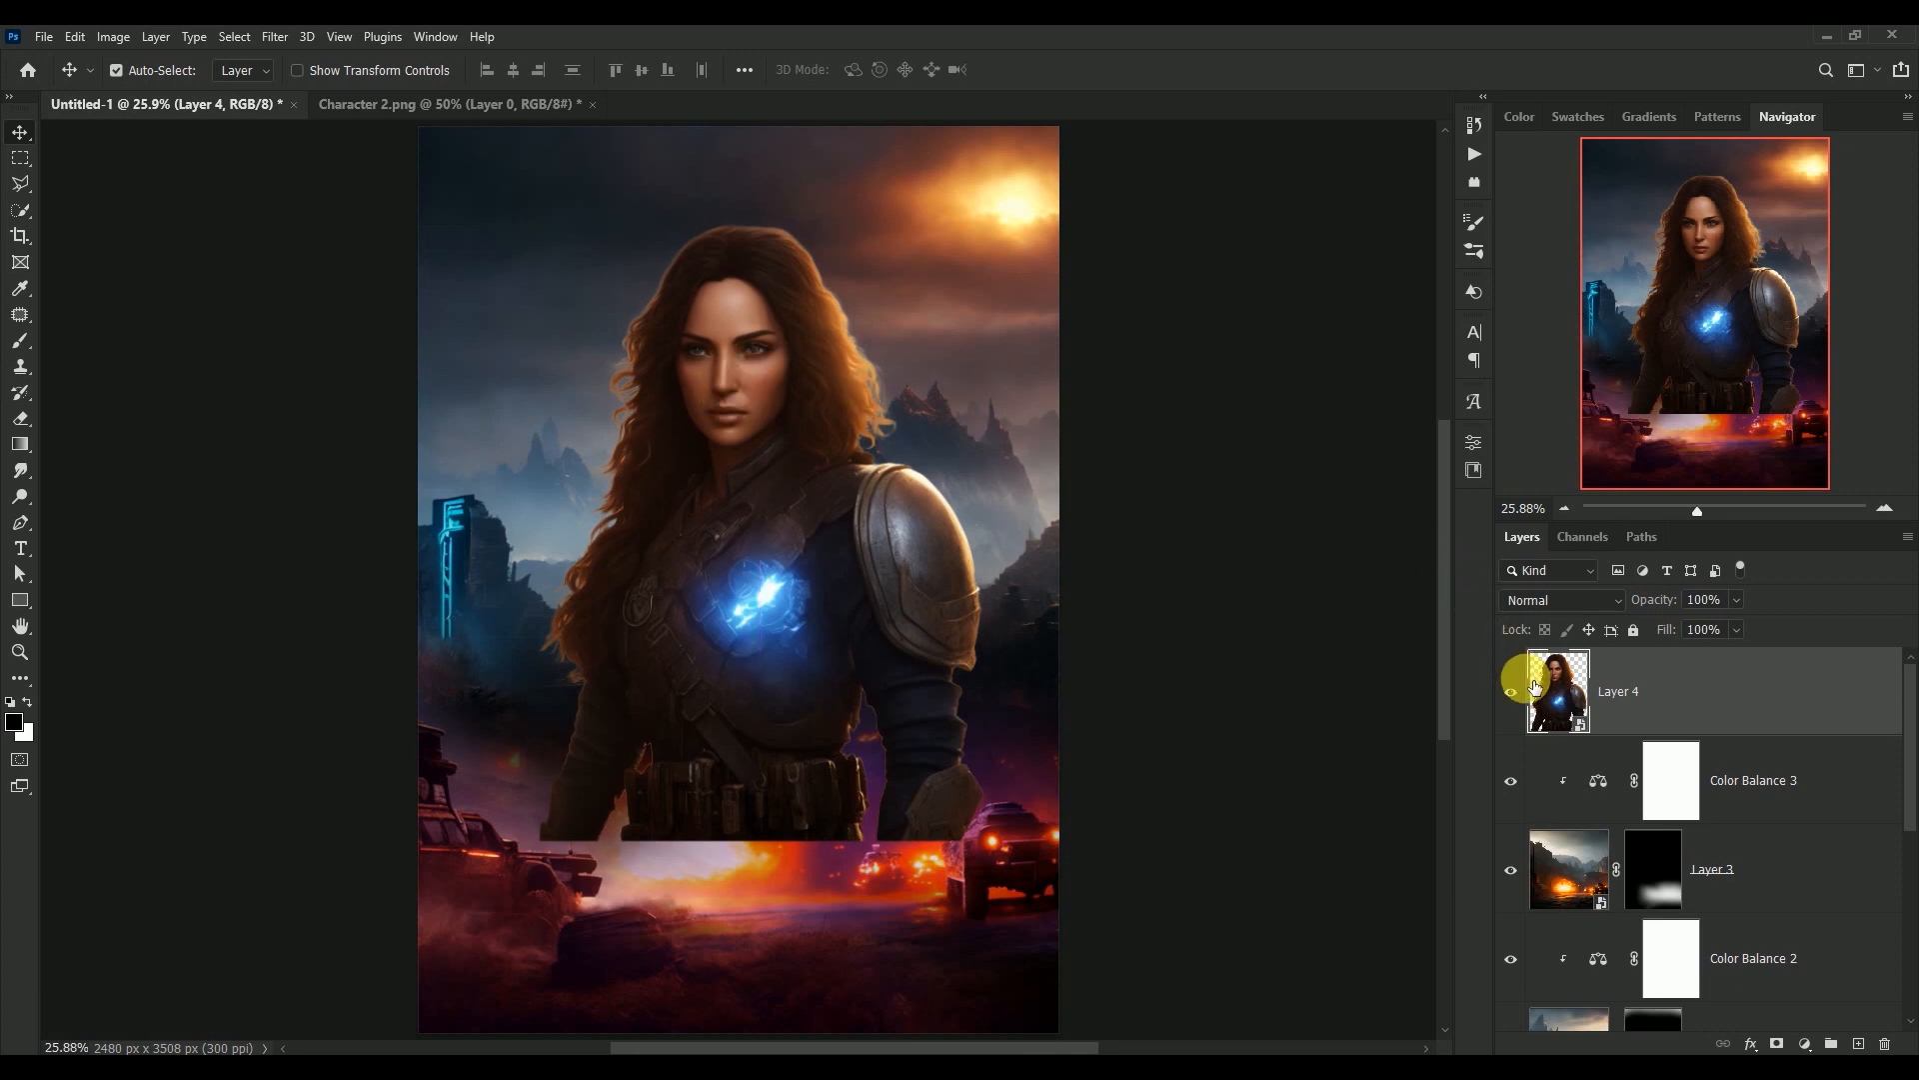
# Add a mask to Layer 4 and paint it black with a large soft brush to fade the woman's lower body into the explosion
pyautogui.click(1777, 1042)
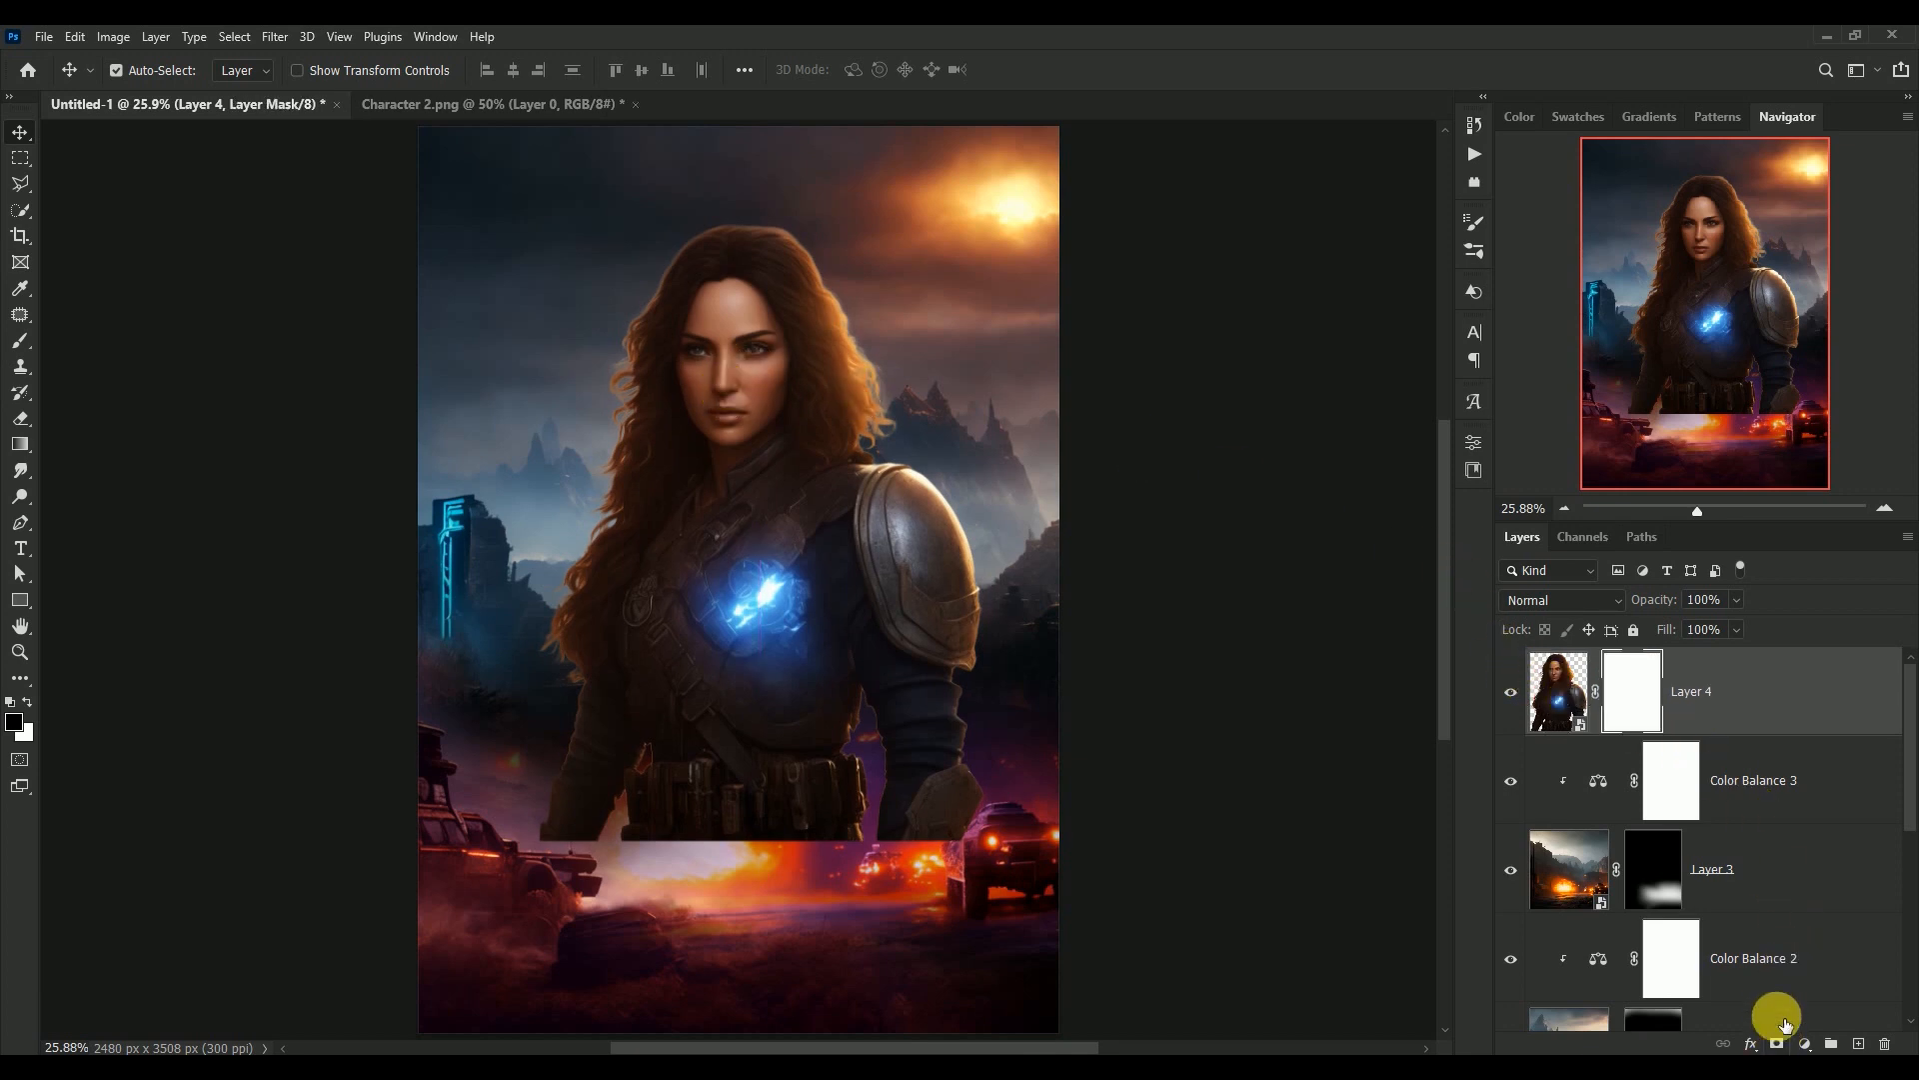
pyautogui.click(22, 340)
pyautogui.moveTo(515, 858)
pyautogui.mouseDown()
pyautogui.moveTo(682, 916)
pyautogui.moveTo(917, 905)
pyautogui.moveTo(1015, 863)
pyautogui.moveTo(898, 910)
pyautogui.moveTo(1000, 879)
pyautogui.moveTo(760, 906)
pyautogui.moveTo(965, 896)
pyautogui.moveTo(1020, 855)
pyautogui.moveTo(957, 871)
pyautogui.moveTo(1045, 825)
pyautogui.moveTo(841, 879)
pyautogui.moveTo(615, 891)
pyautogui.moveTo(915, 903)
pyautogui.moveTo(1008, 837)
pyautogui.moveTo(725, 863)
pyautogui.moveTo(1010, 862)
pyautogui.mouseUp()
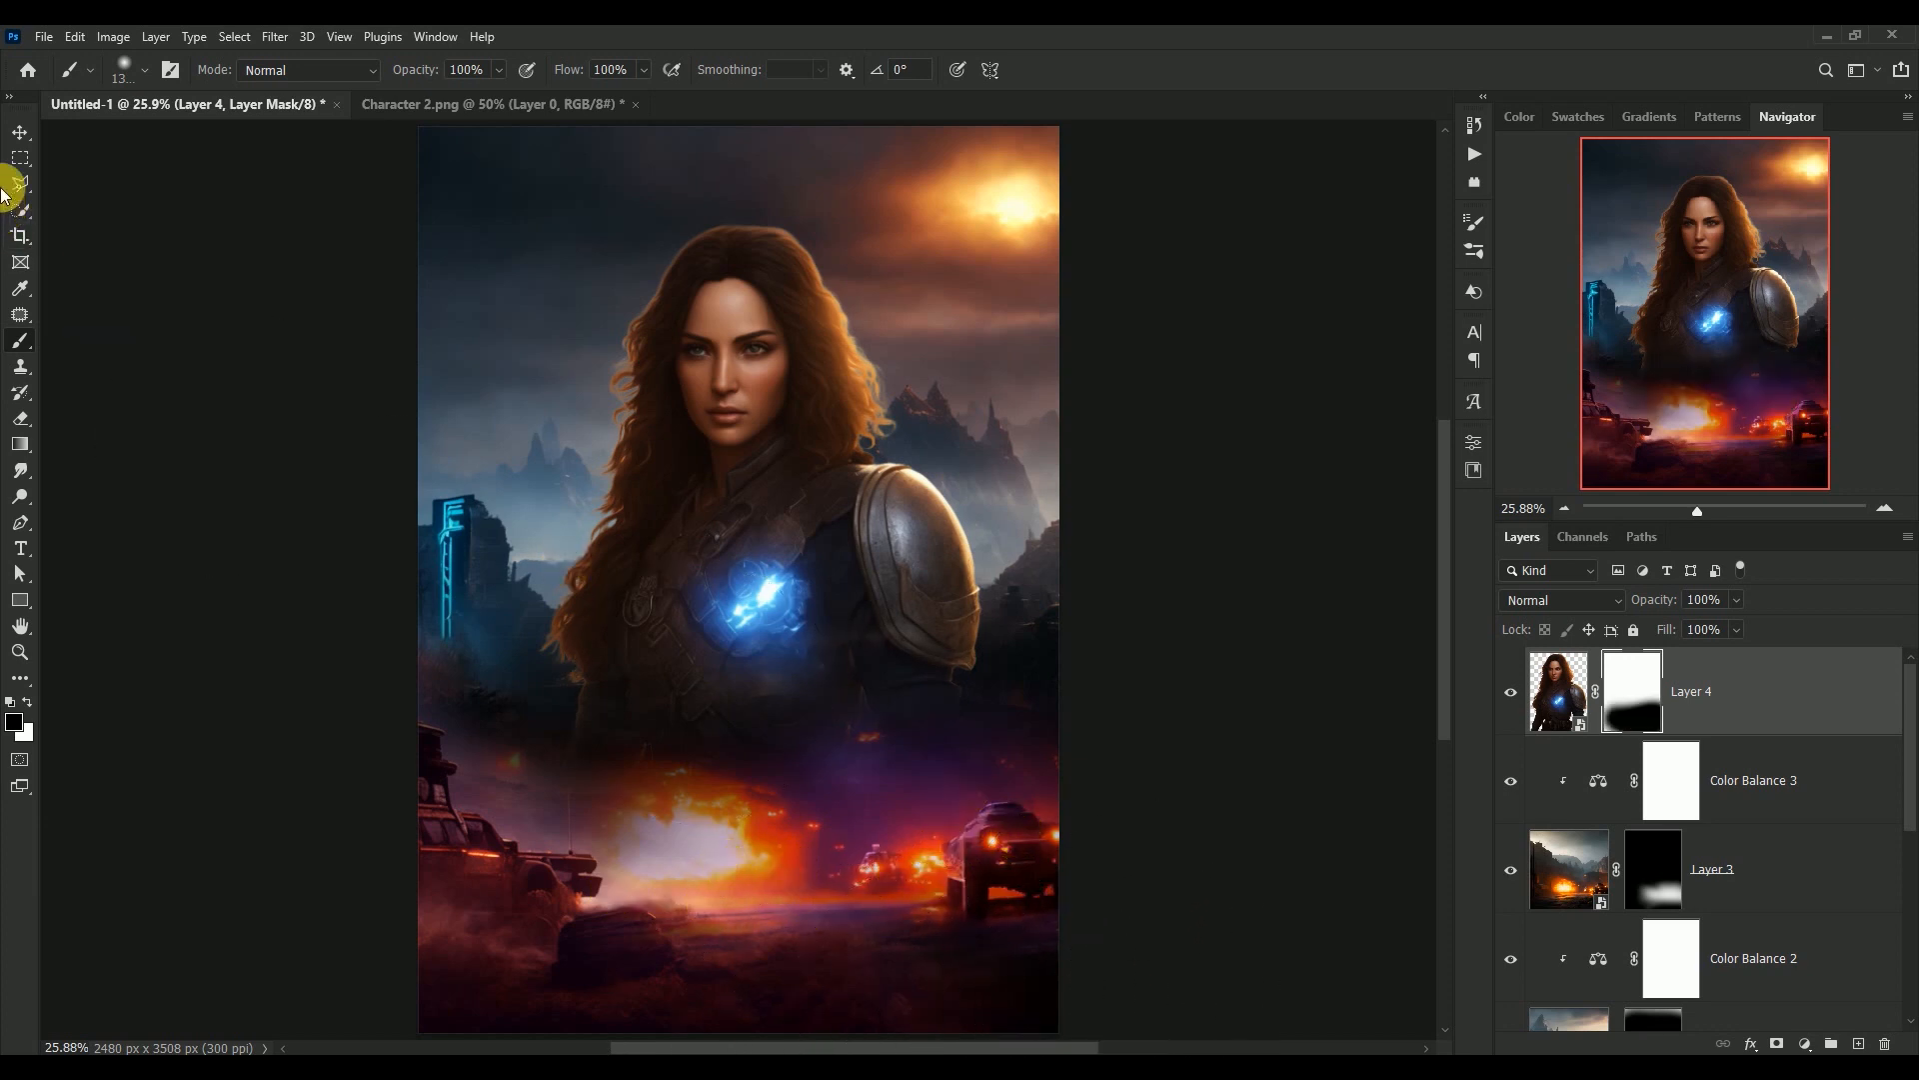
pyautogui.click(20, 131)
pyautogui.click(689, 510)
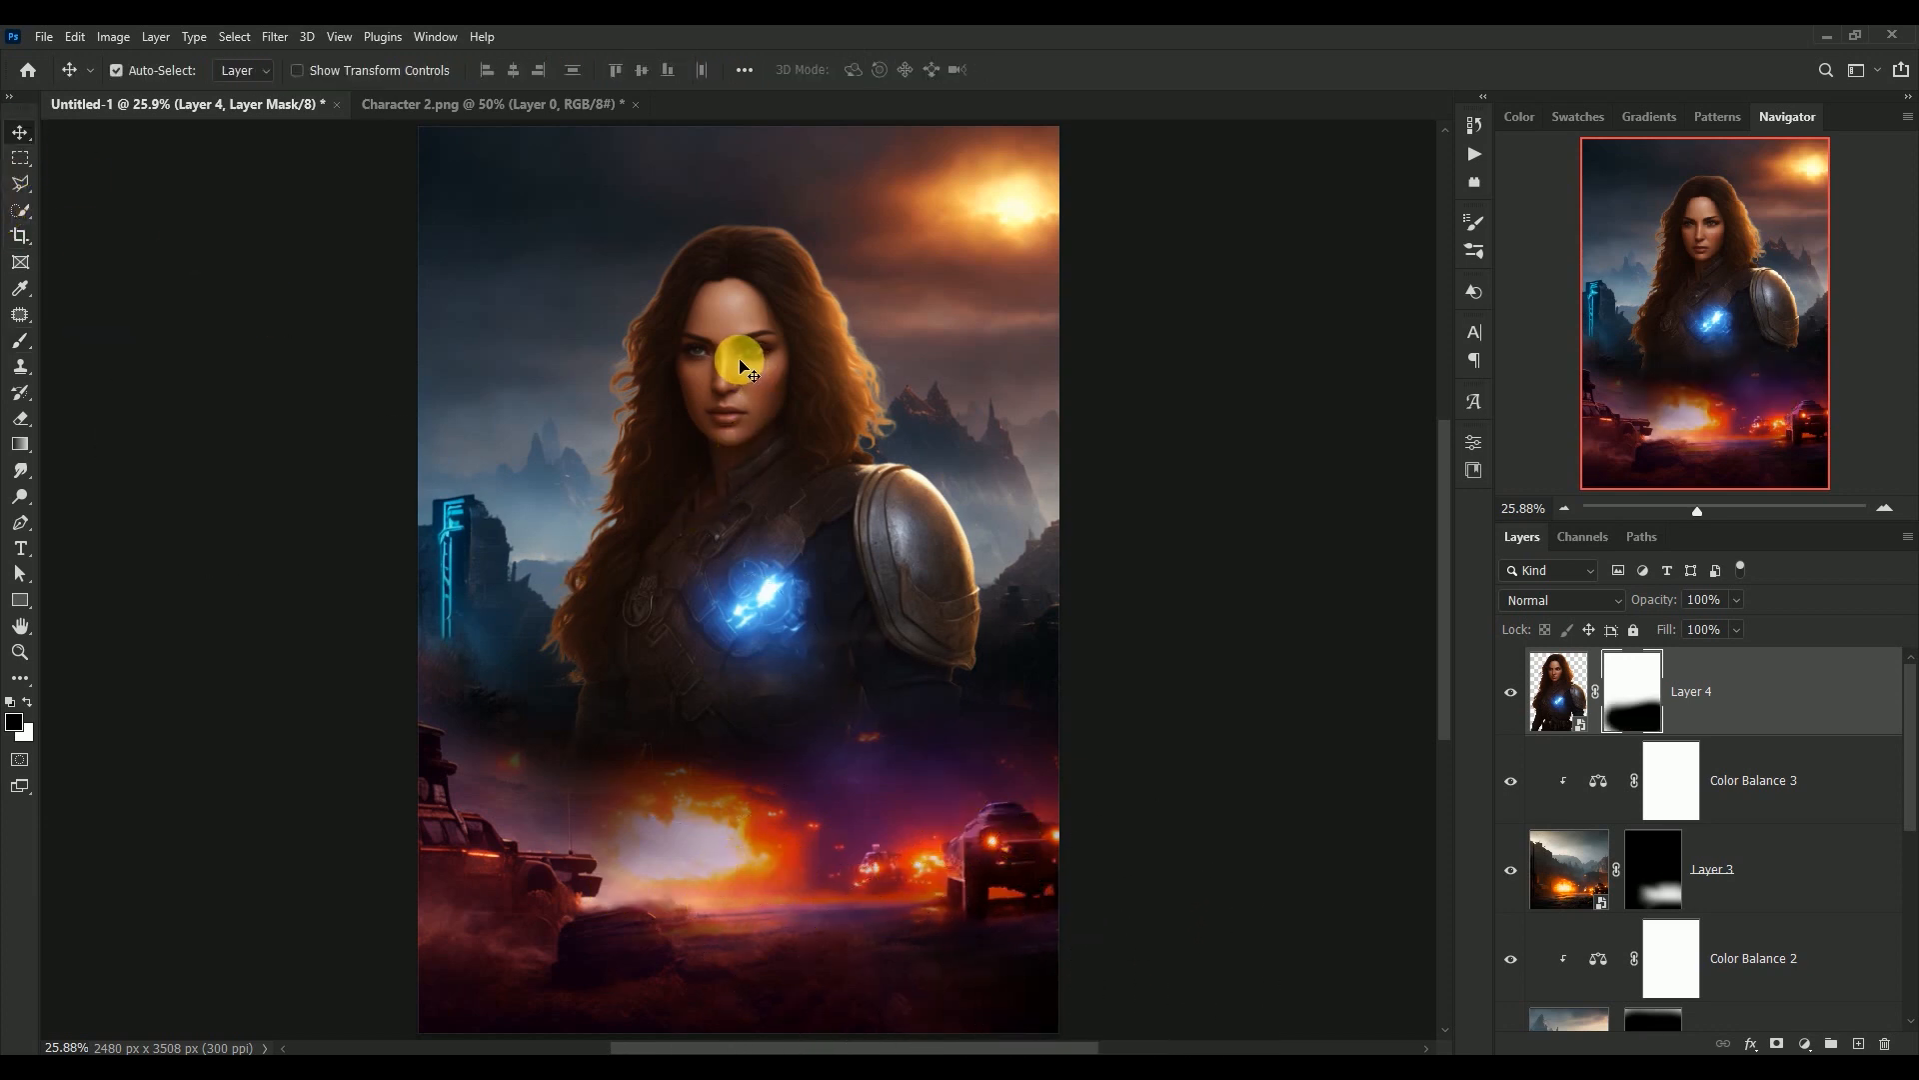
pyautogui.moveTo(737, 360); pyautogui.dragTo(735, 362)
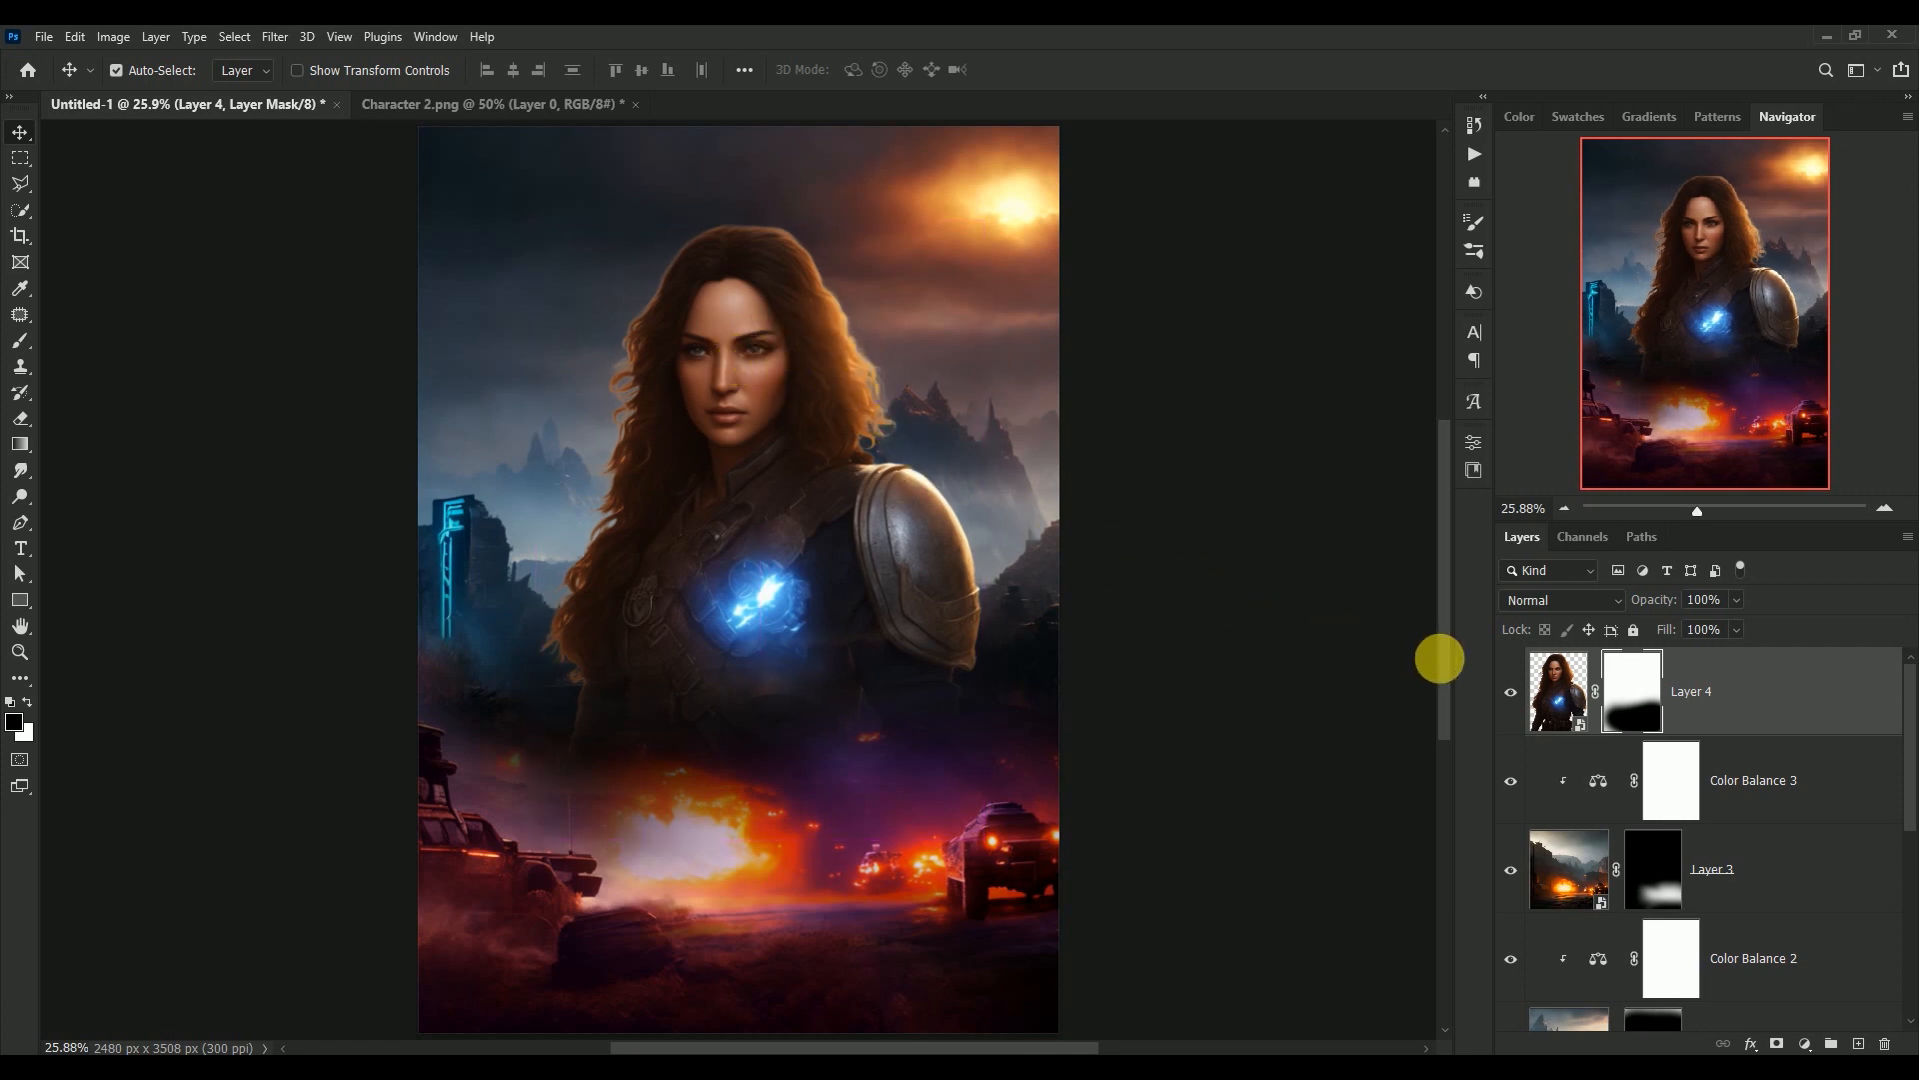
# Open Layer 4's image in the Camera Raw Filter and set Temperature to -30 and Exposure to -0.15
pyautogui.click(1542, 693)
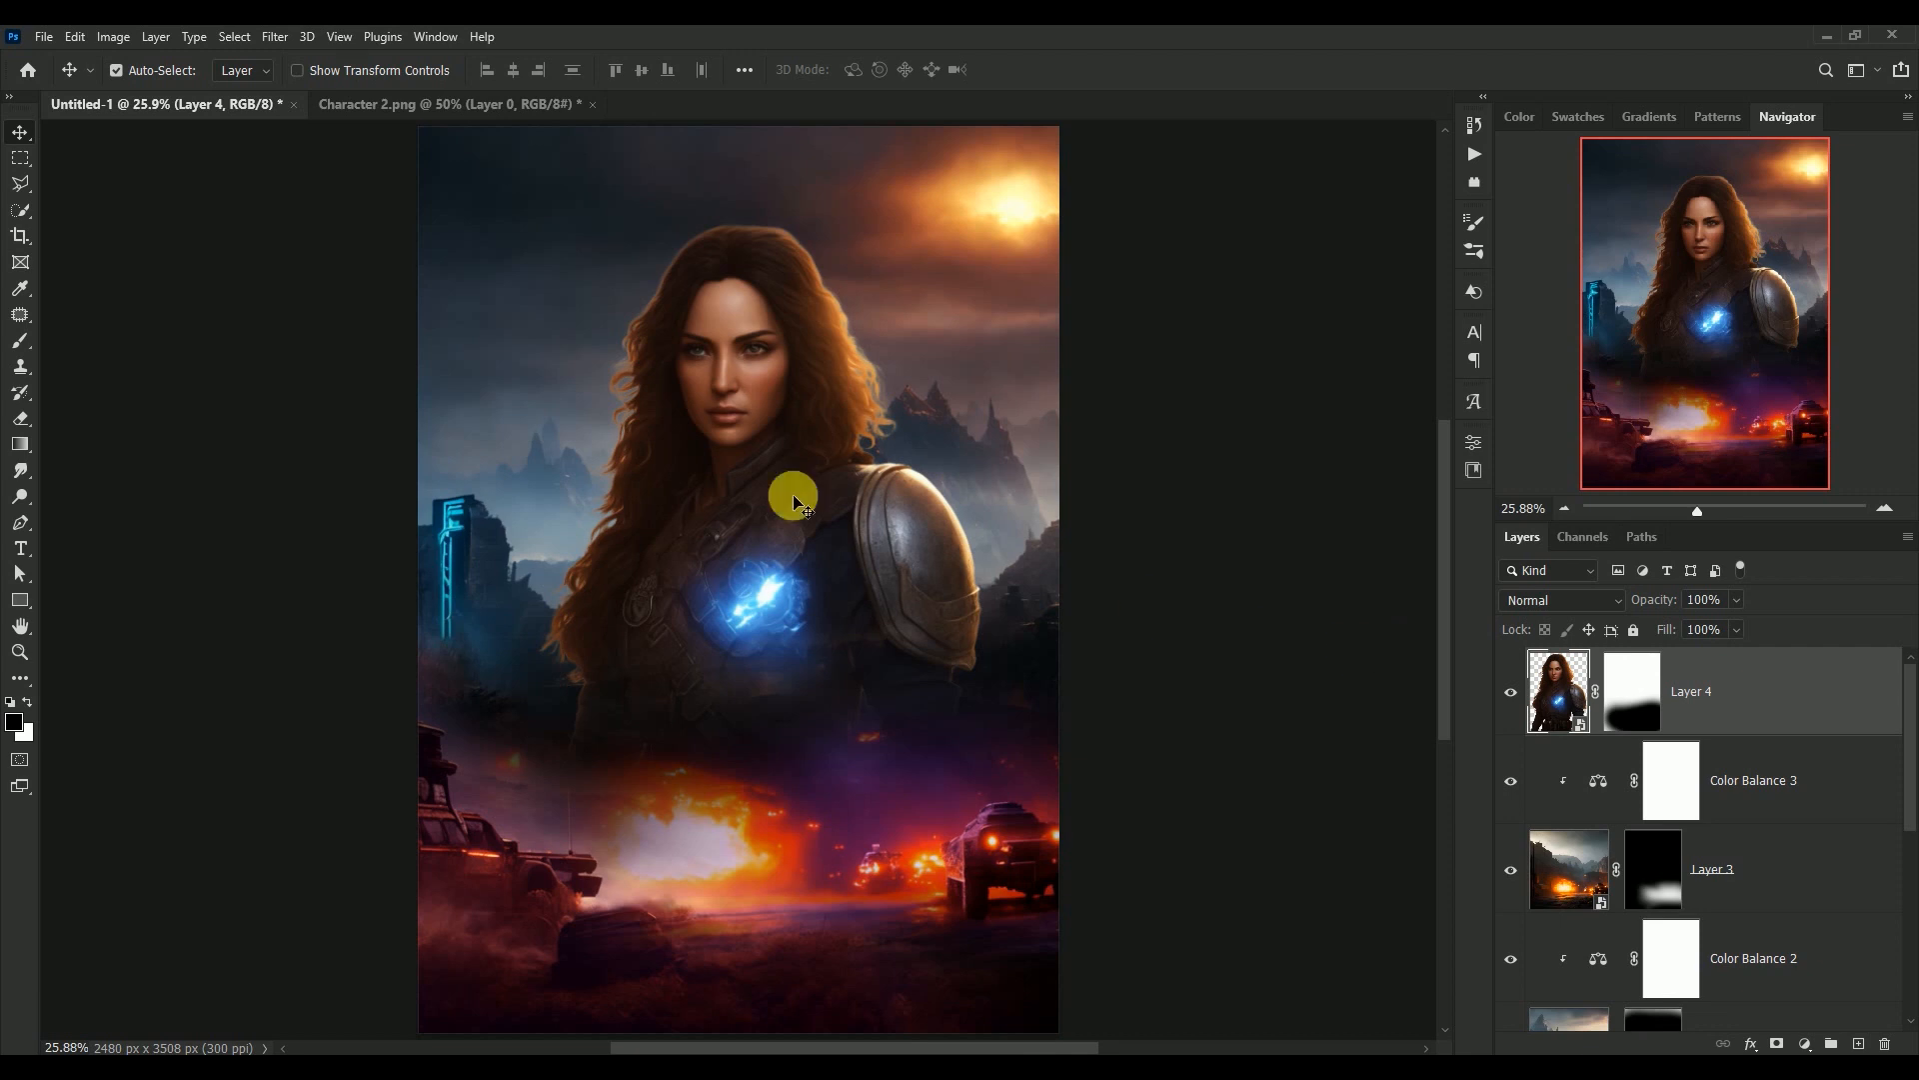
pyautogui.click(275, 37)
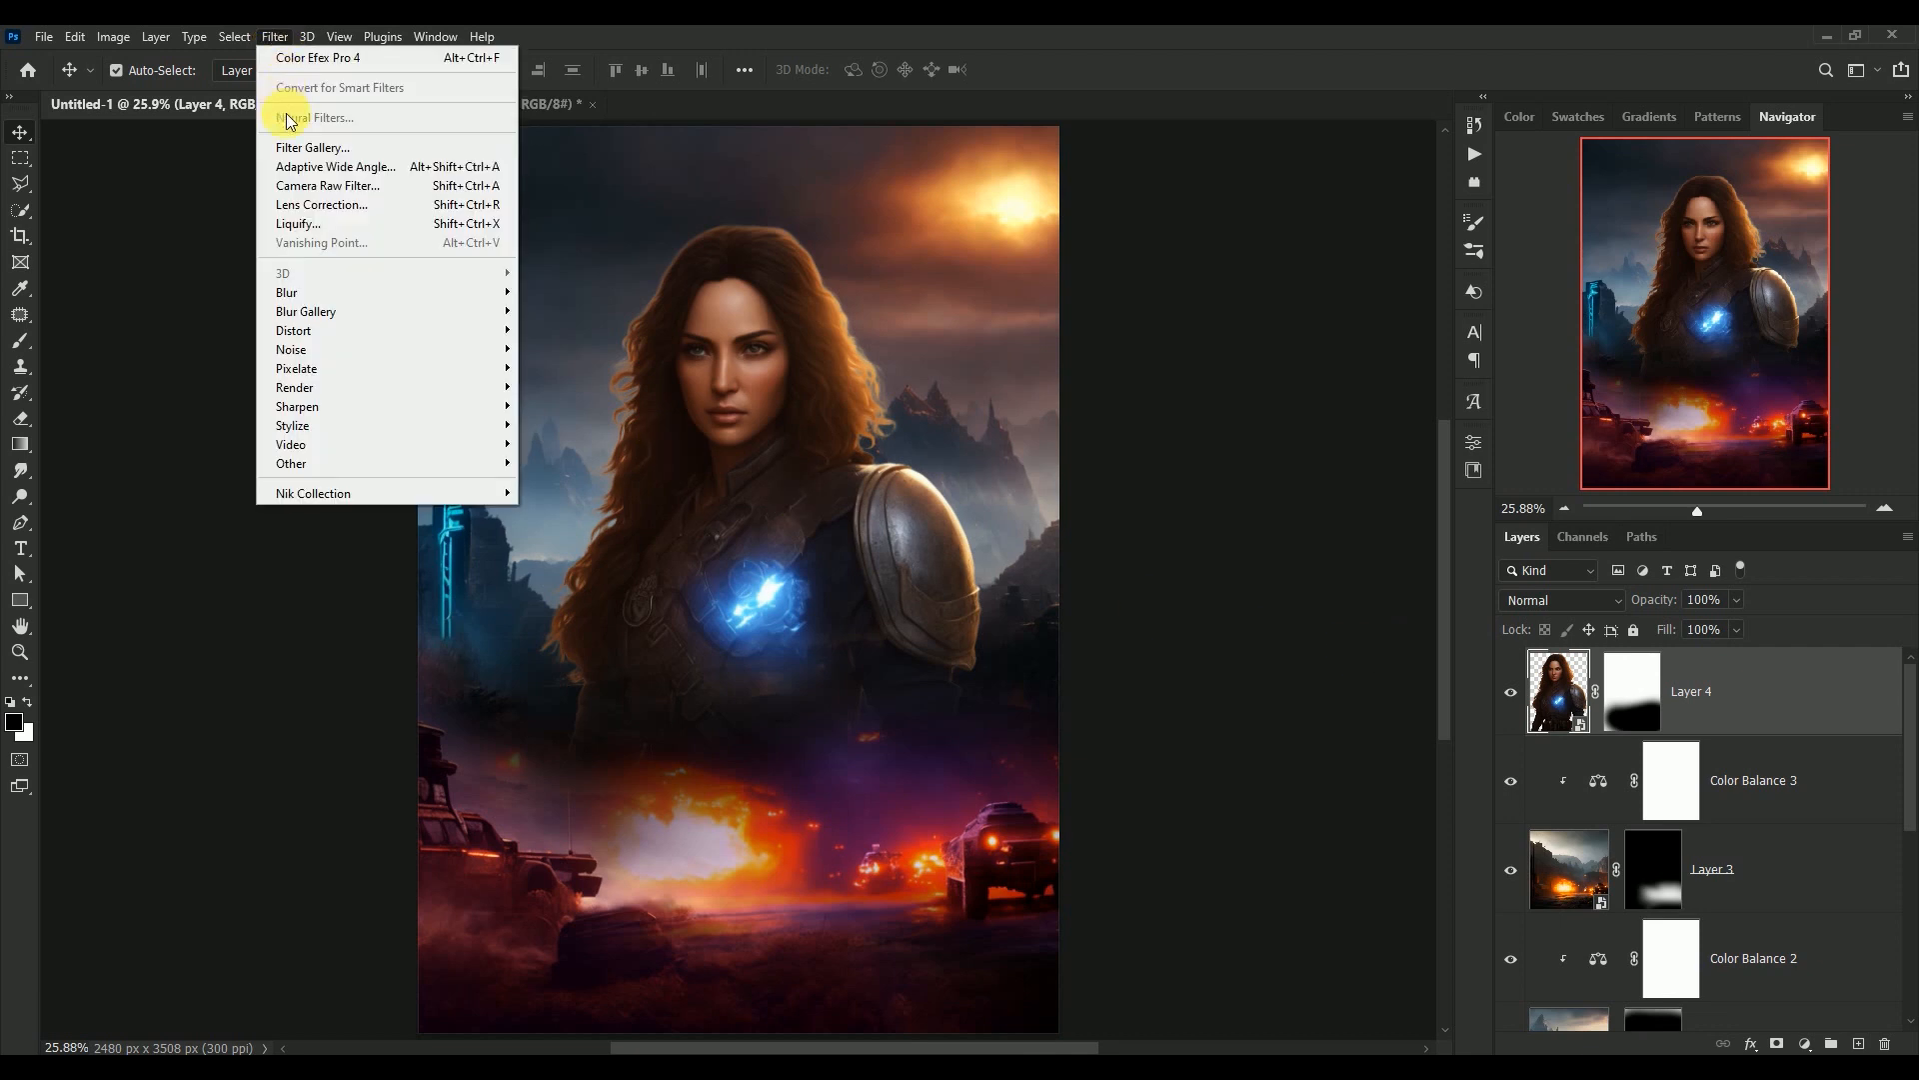
pyautogui.click(293, 187)
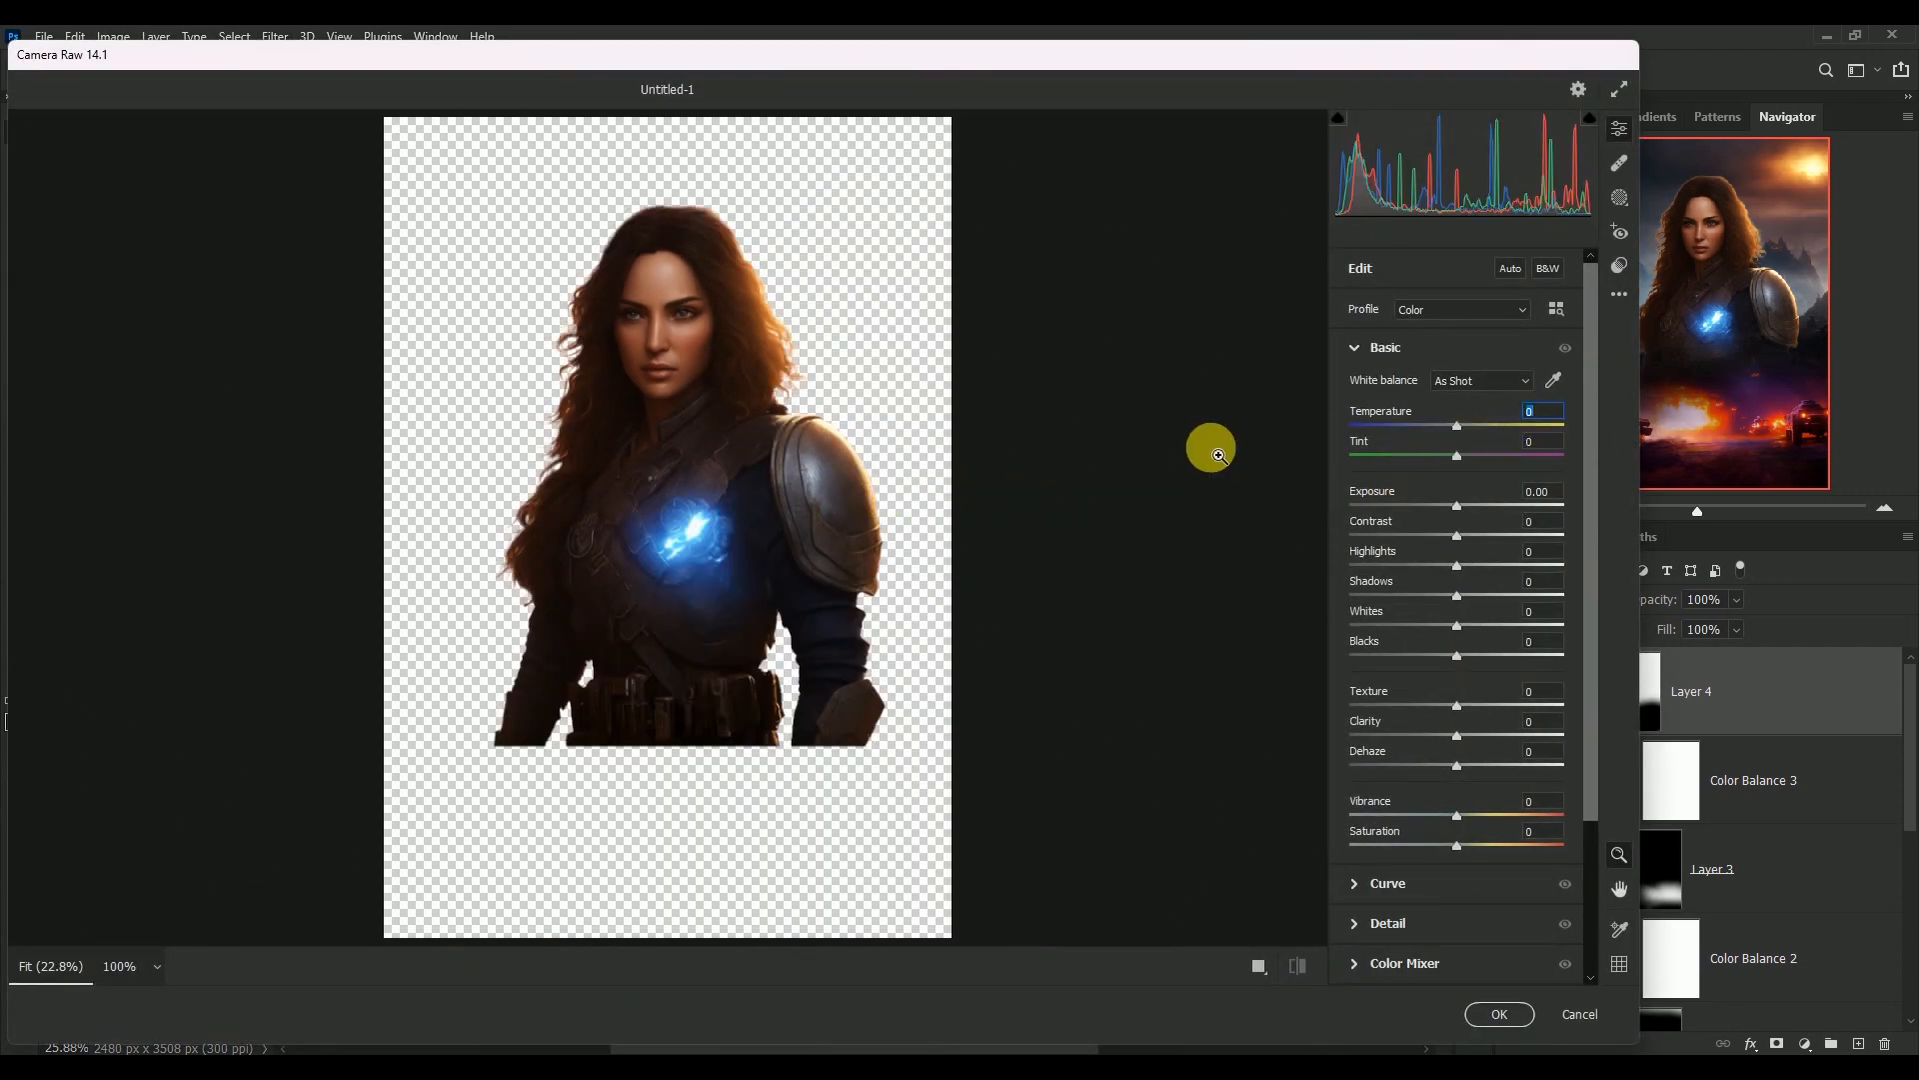
pyautogui.write('30')
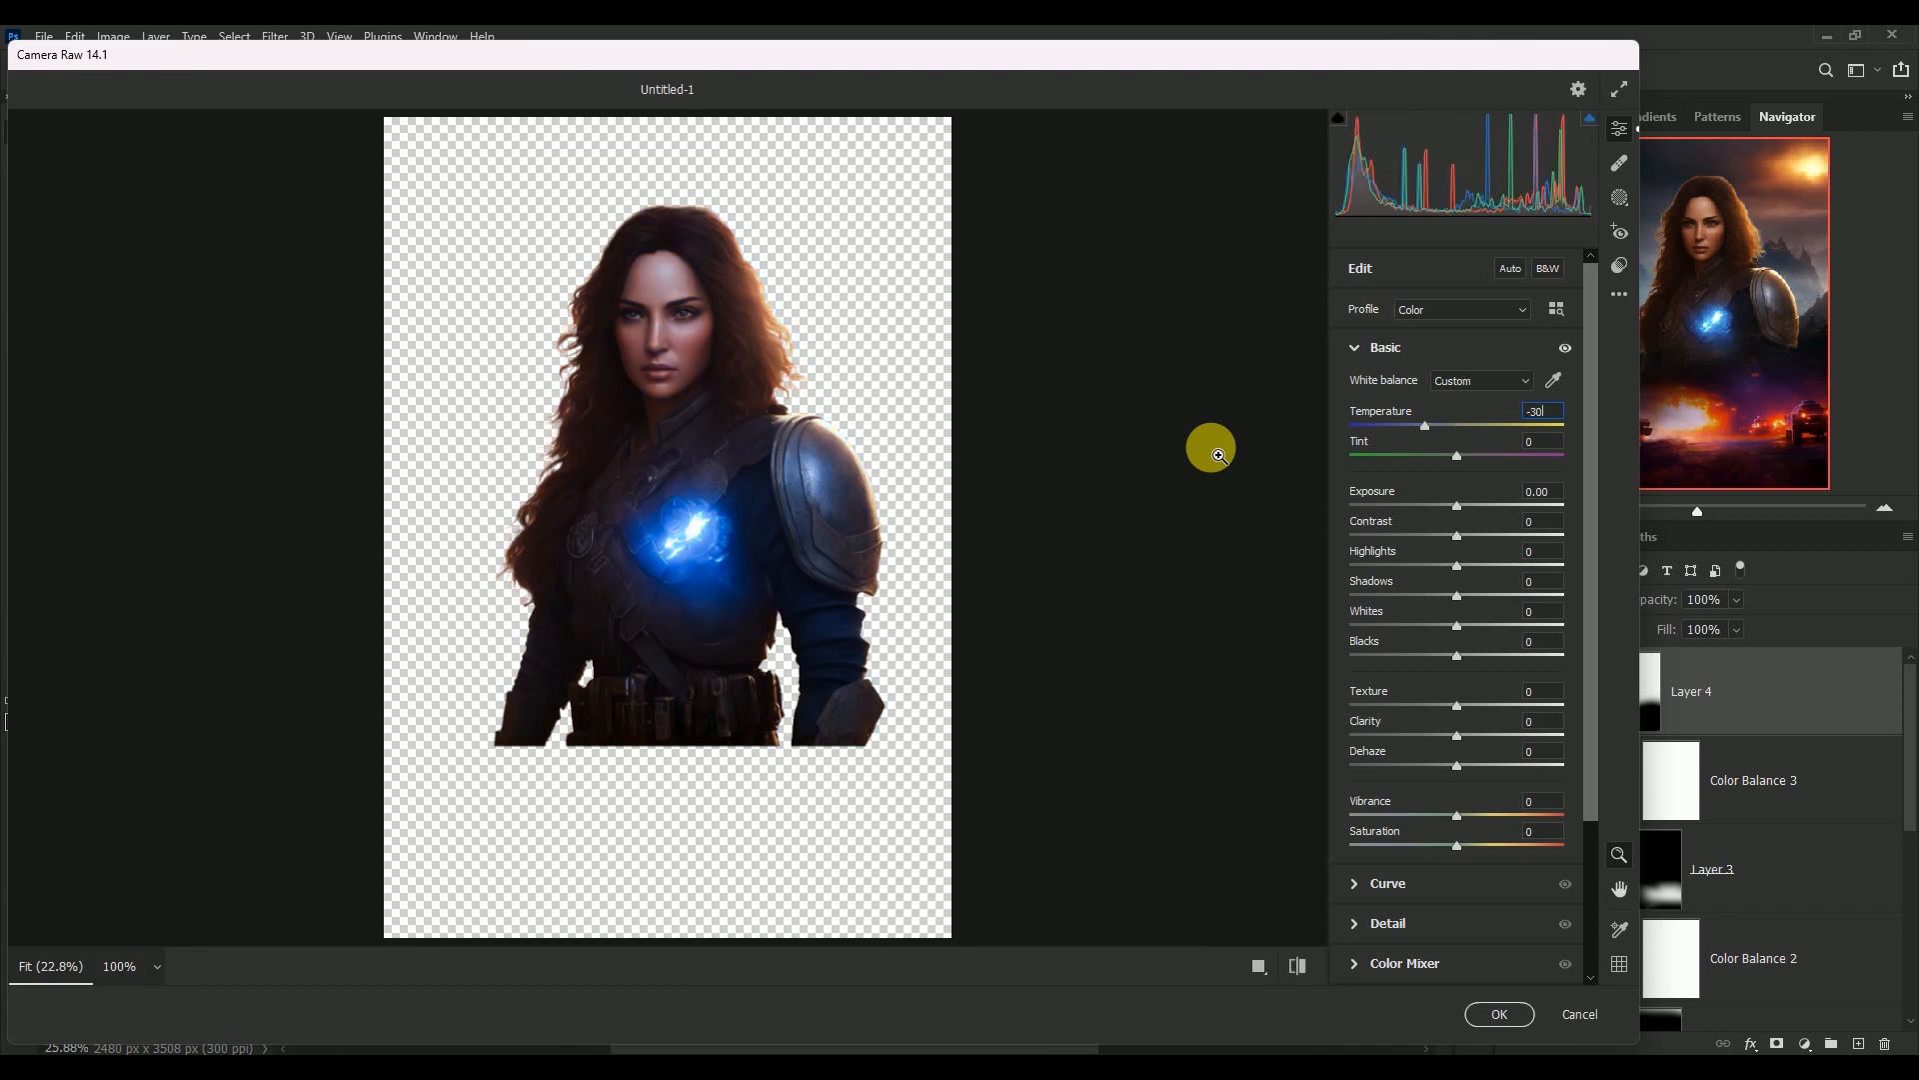
pyautogui.press('Tab')
pyautogui.press('Tab')
pyautogui.write('-0.1')
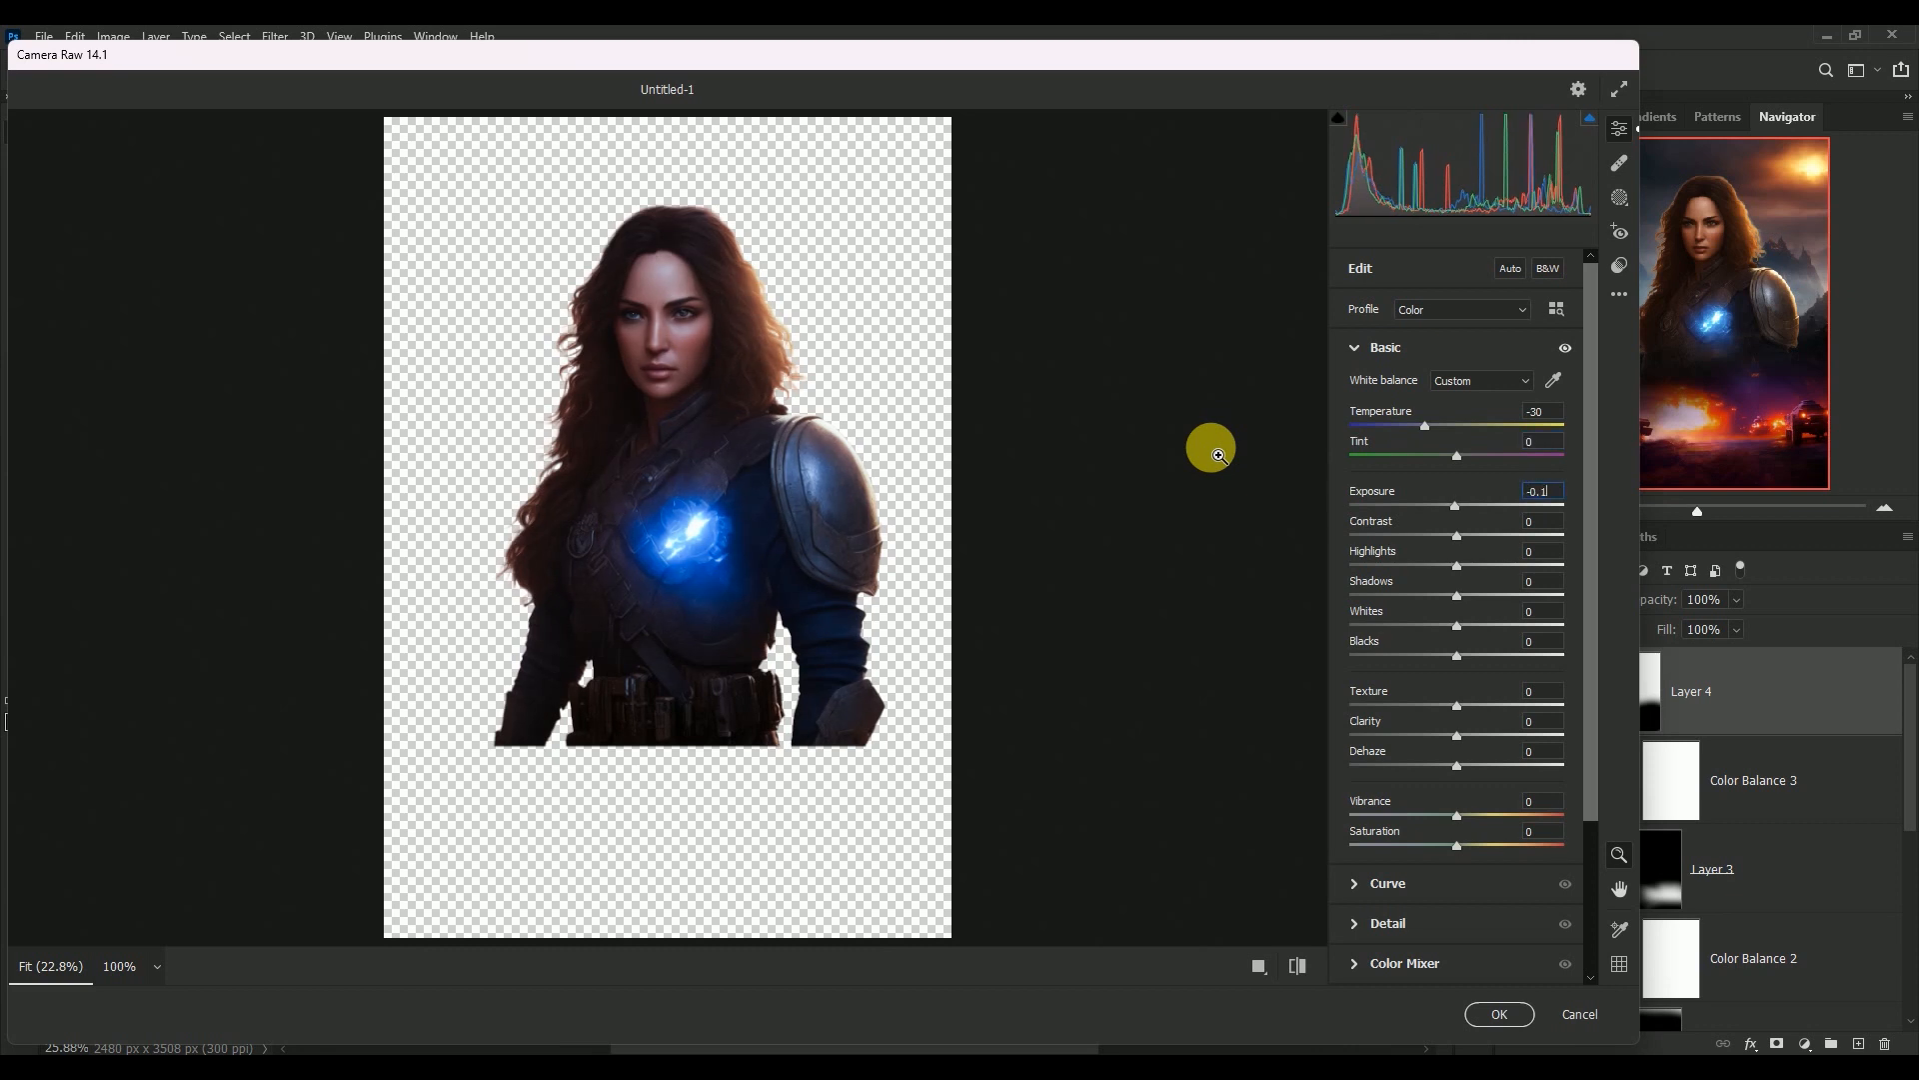
pyautogui.write('5')
pyautogui.press('Tab')
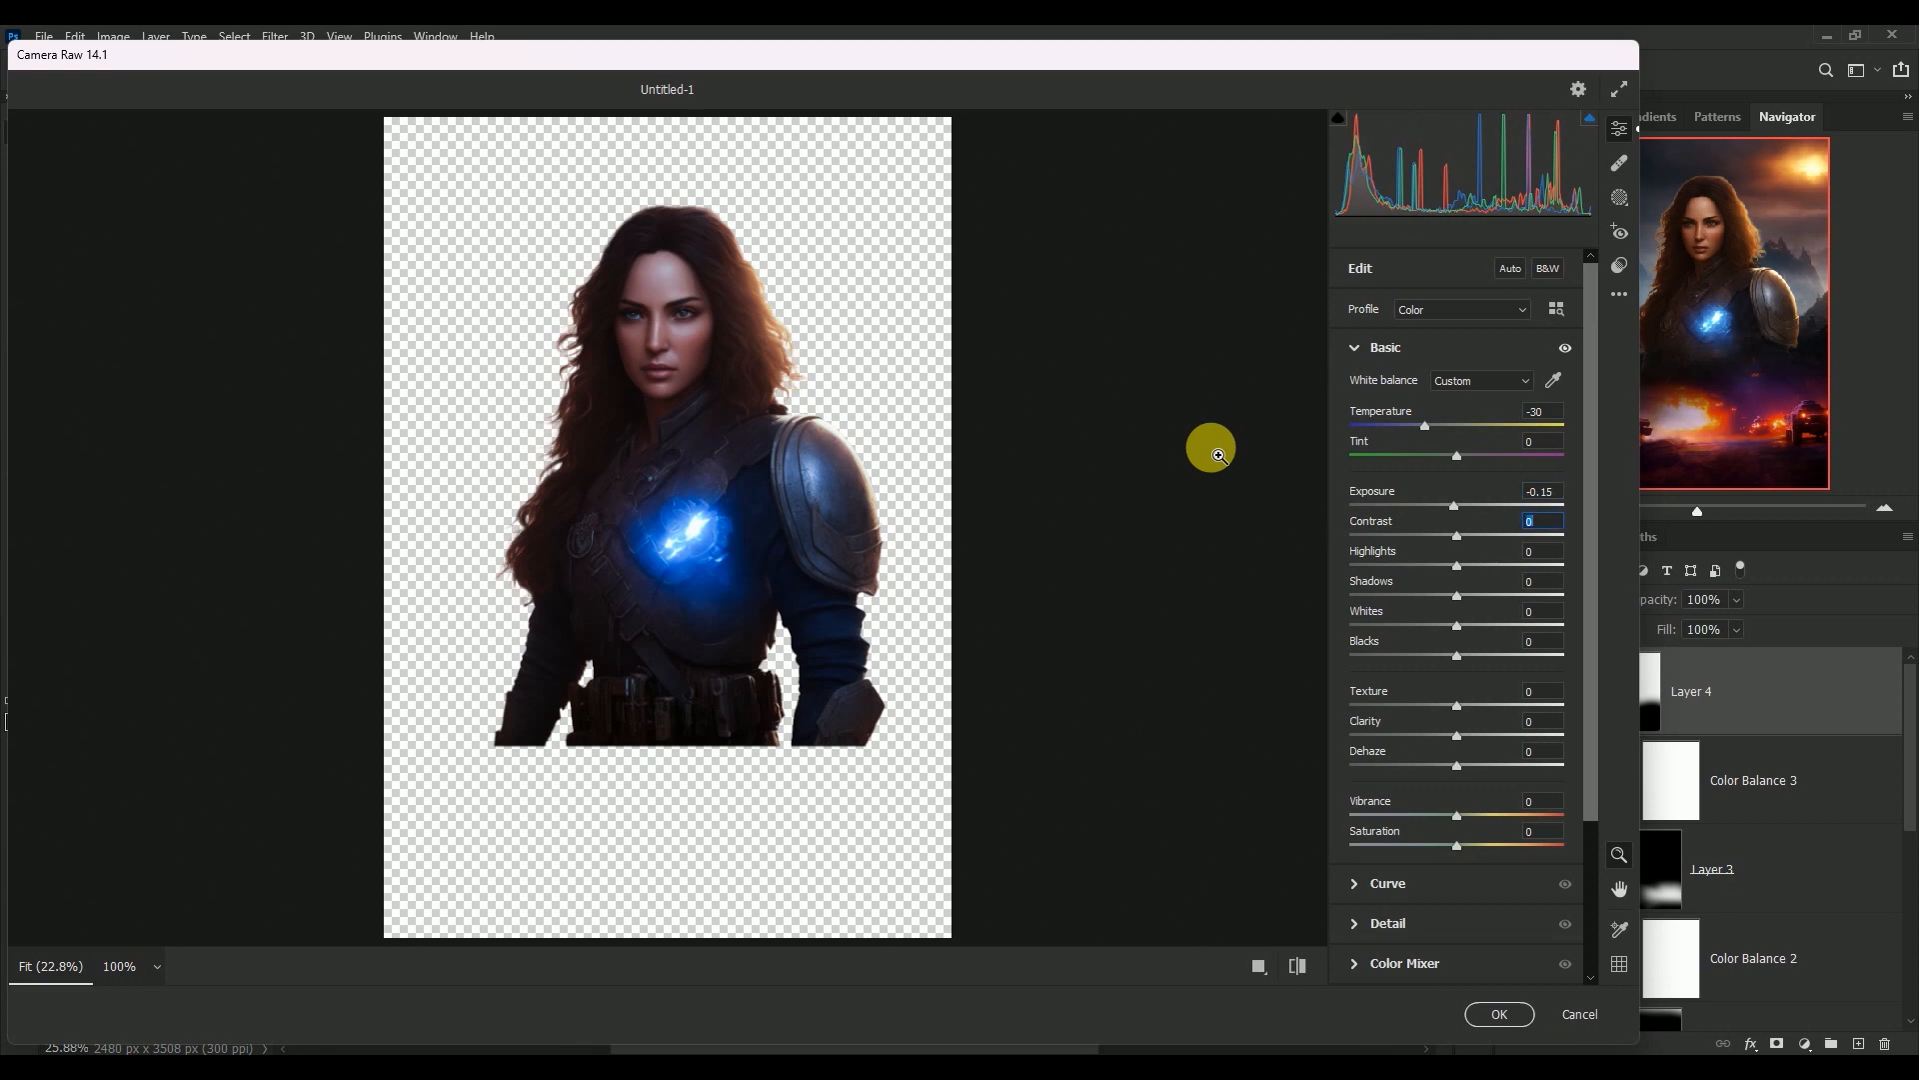
# Set Contrast to -10, Highlights to -22 and Shadows to +30 for the woman
pyautogui.write('-10')
pyautogui.press('Tab')
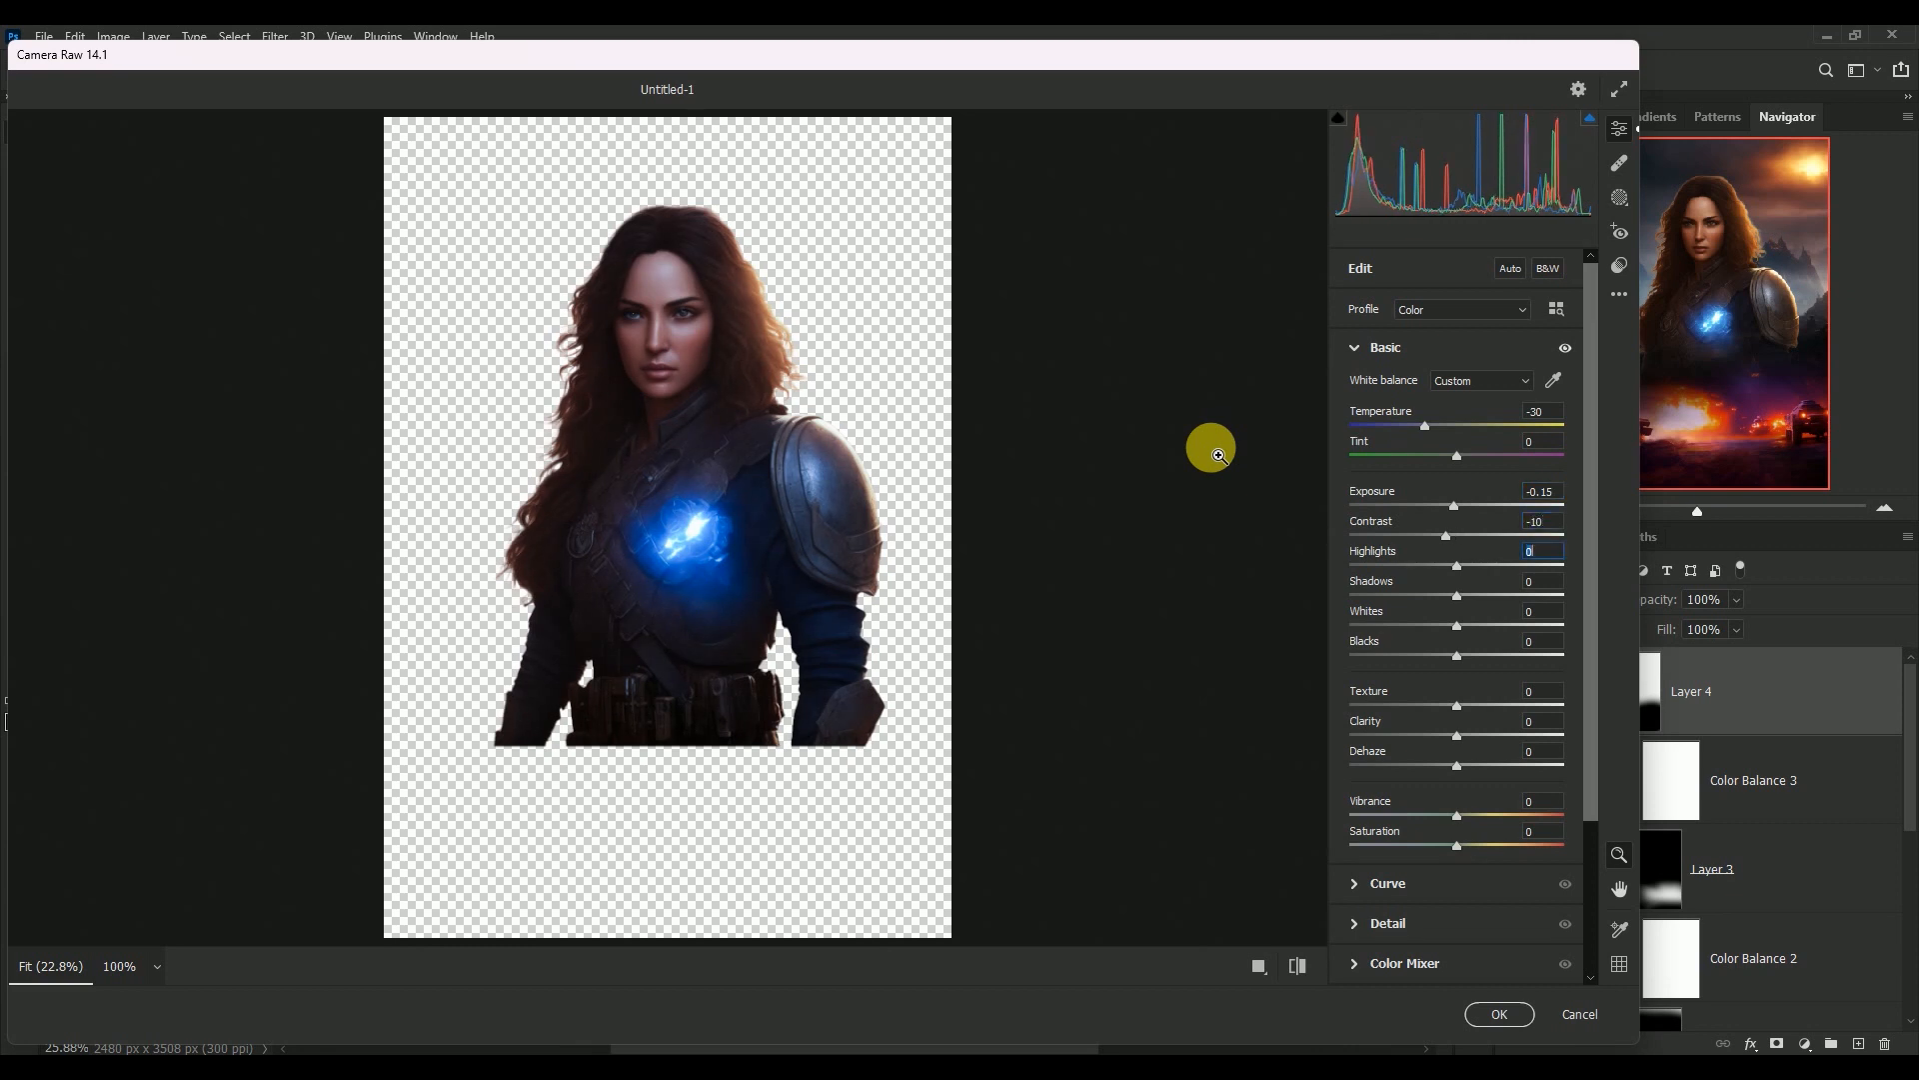
pyautogui.write('-22')
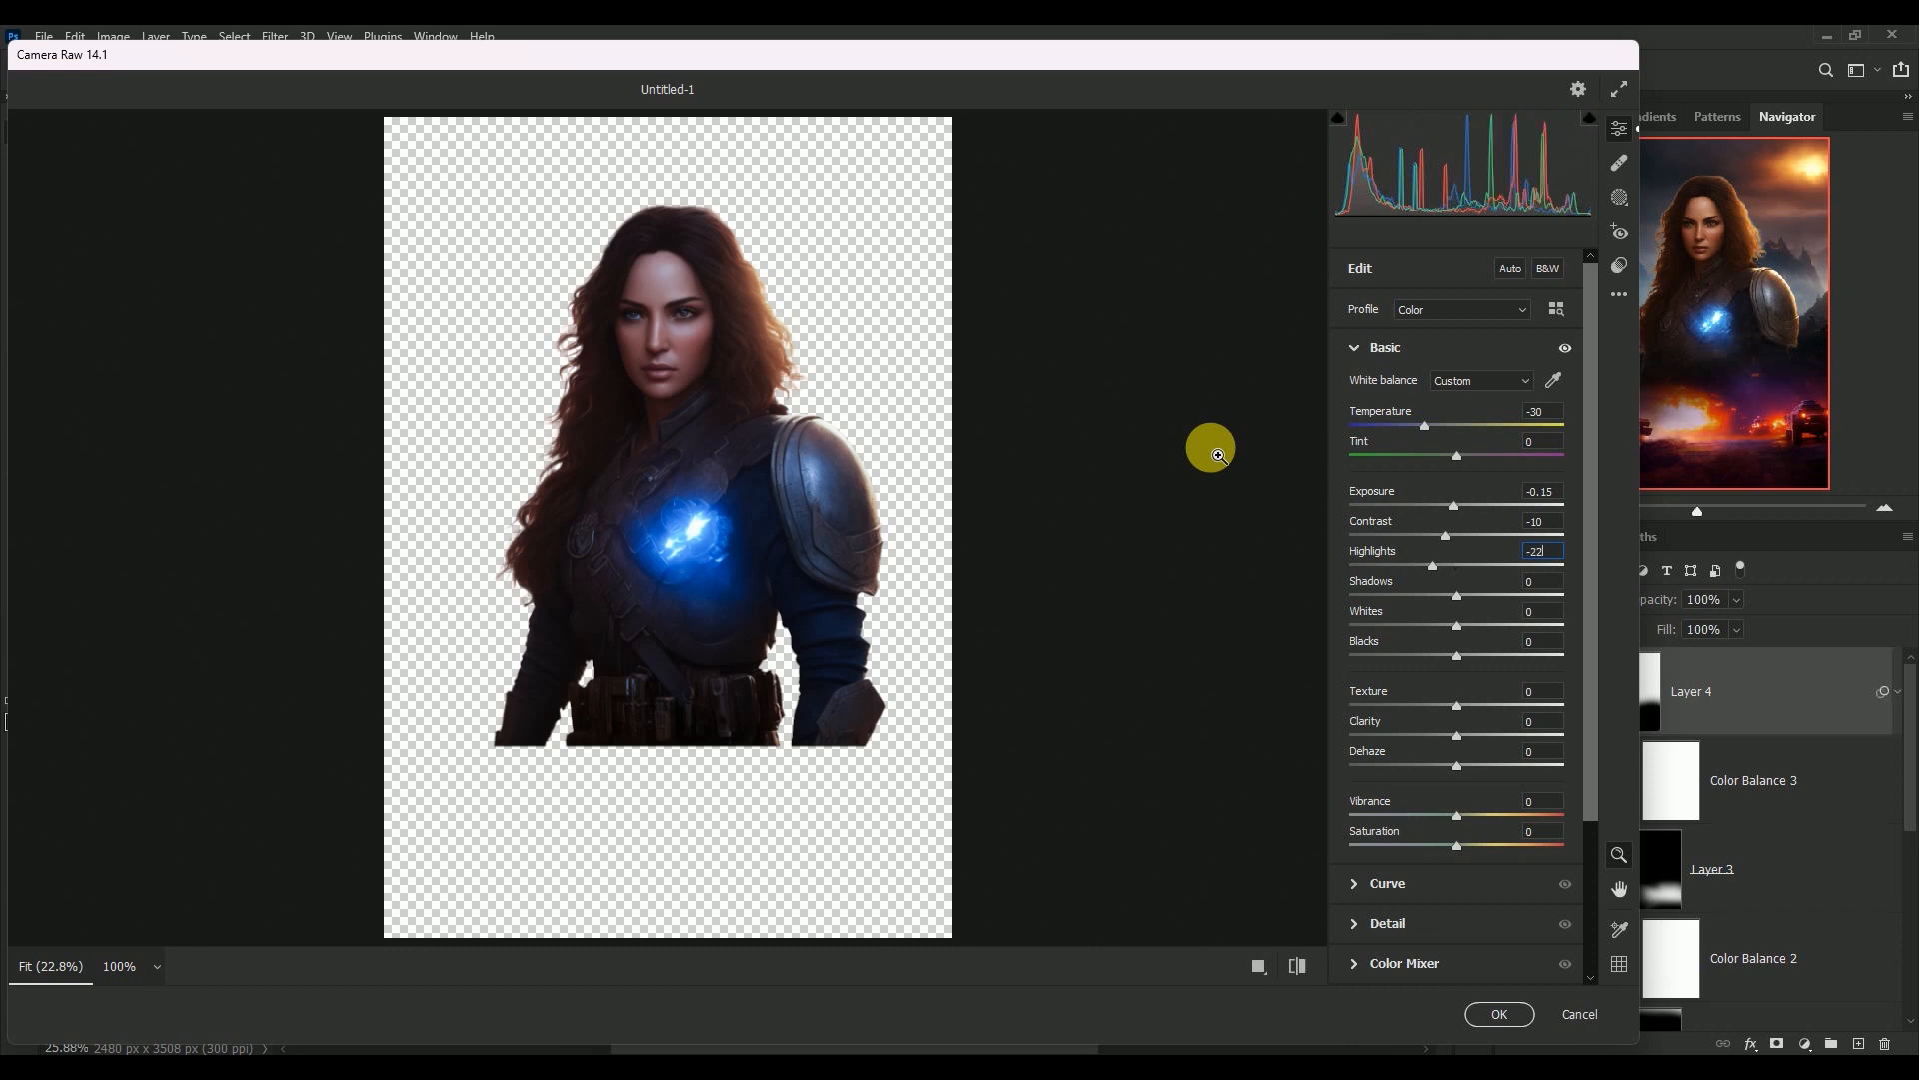
pyautogui.press('Tab')
pyautogui.write('+30')
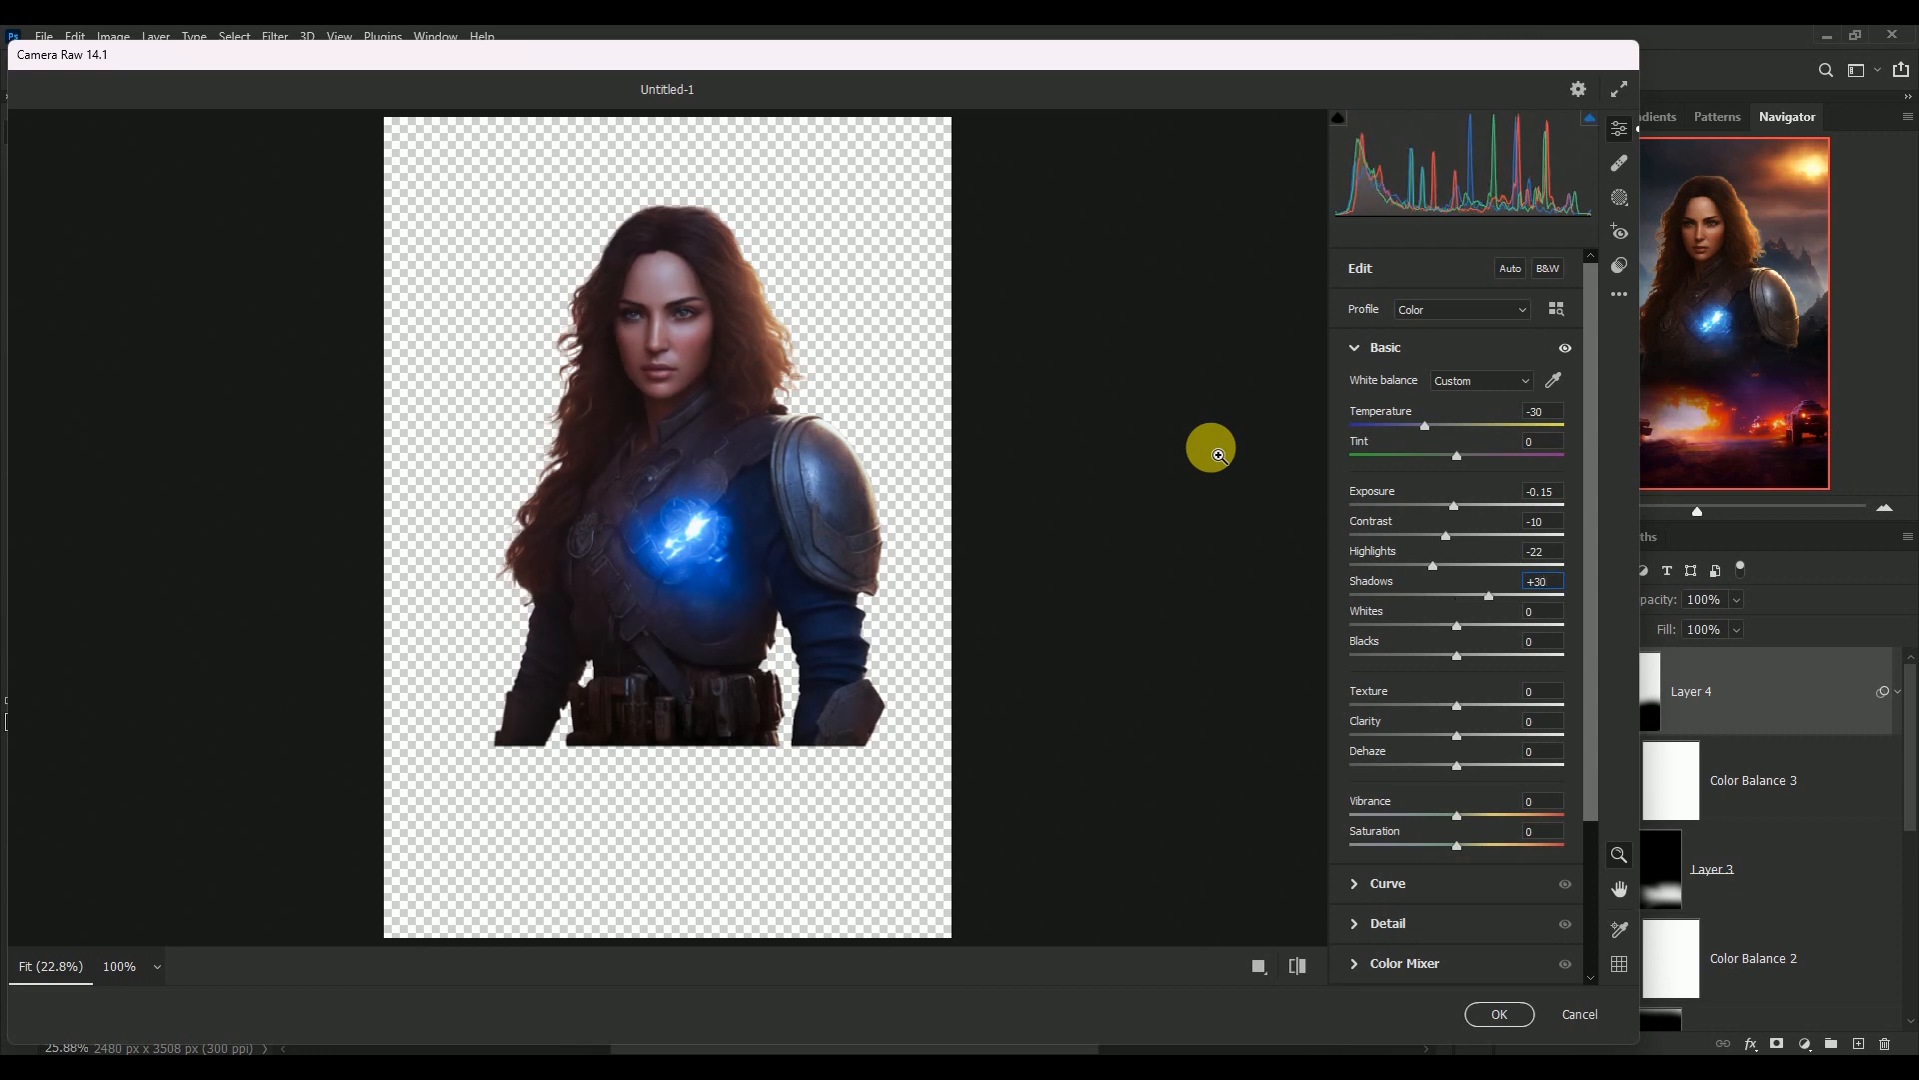
# Set Texture to +35 and Clarity to +34 to bring out the detail in the woman's armour
pyautogui.press('Tab')
pyautogui.press('Tab')
pyautogui.press('Tab')
pyautogui.write('+35+3')
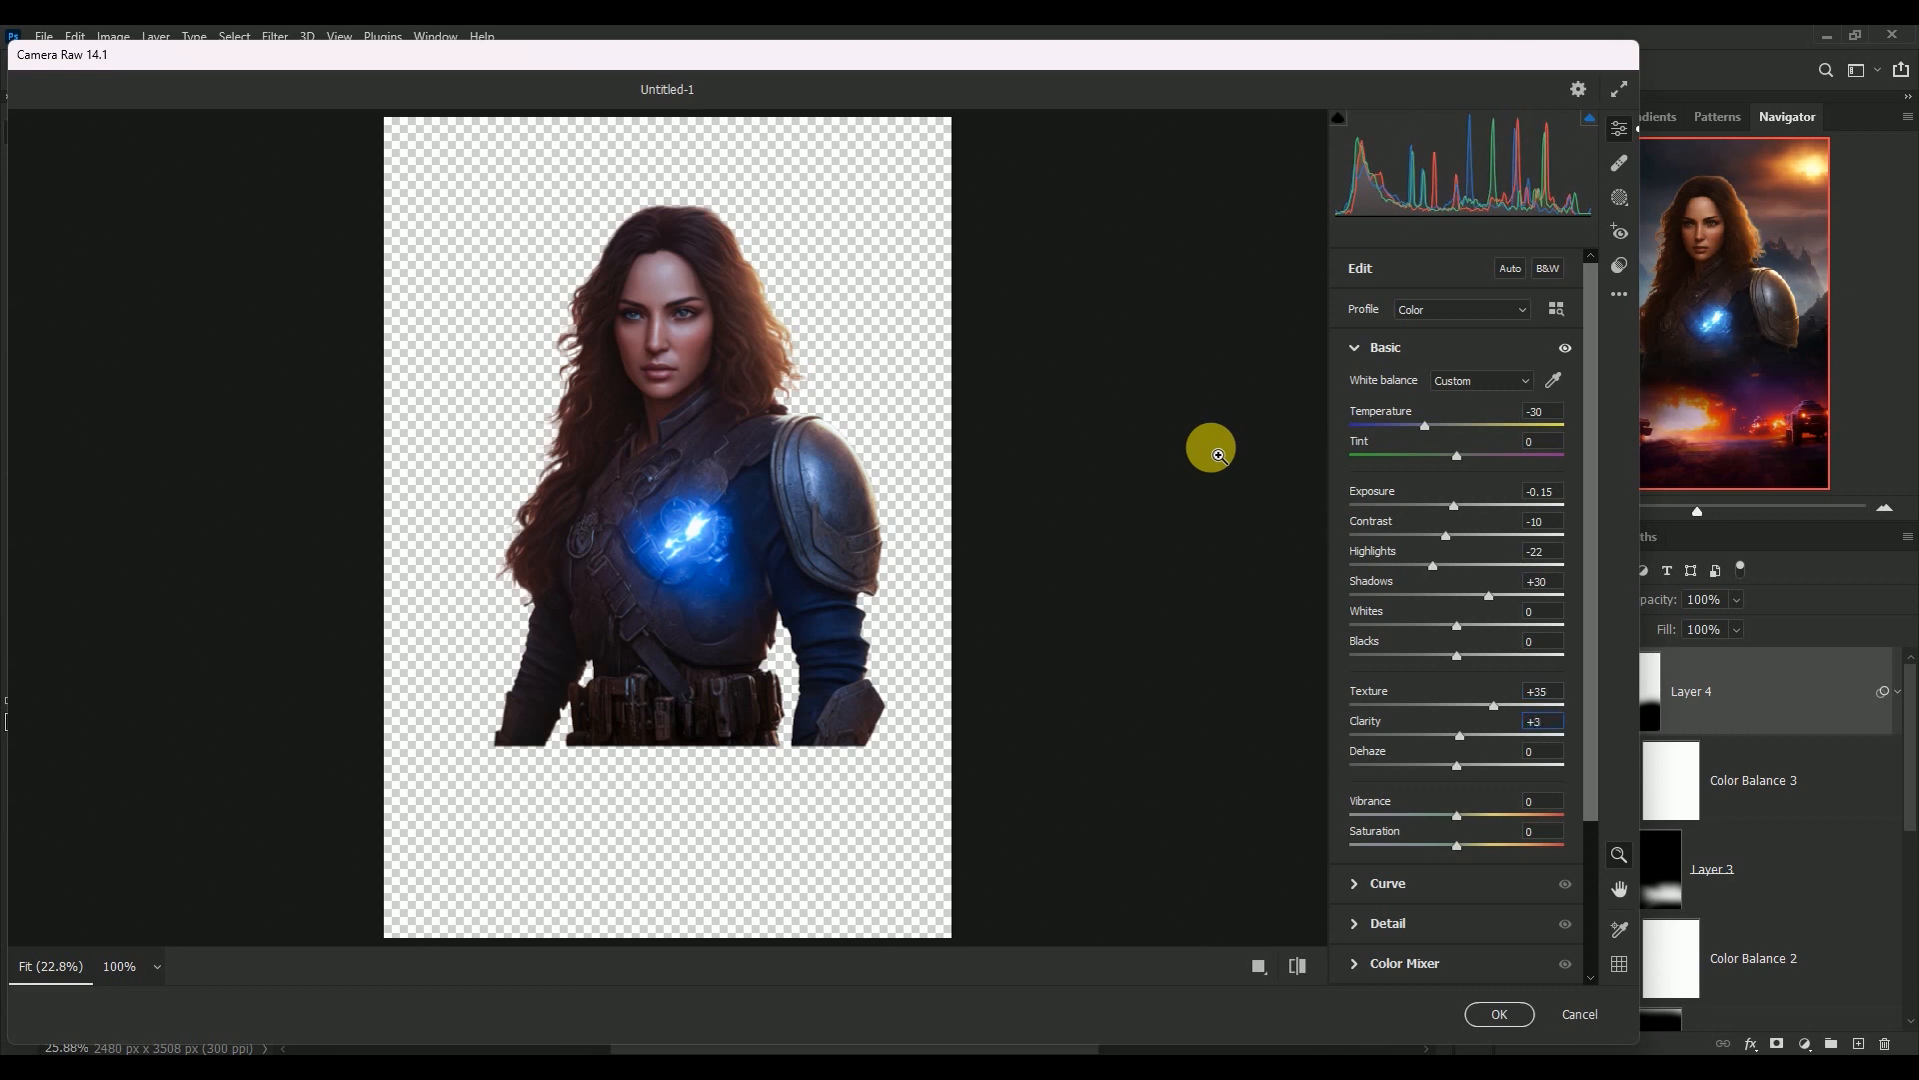
pyautogui.write('4')
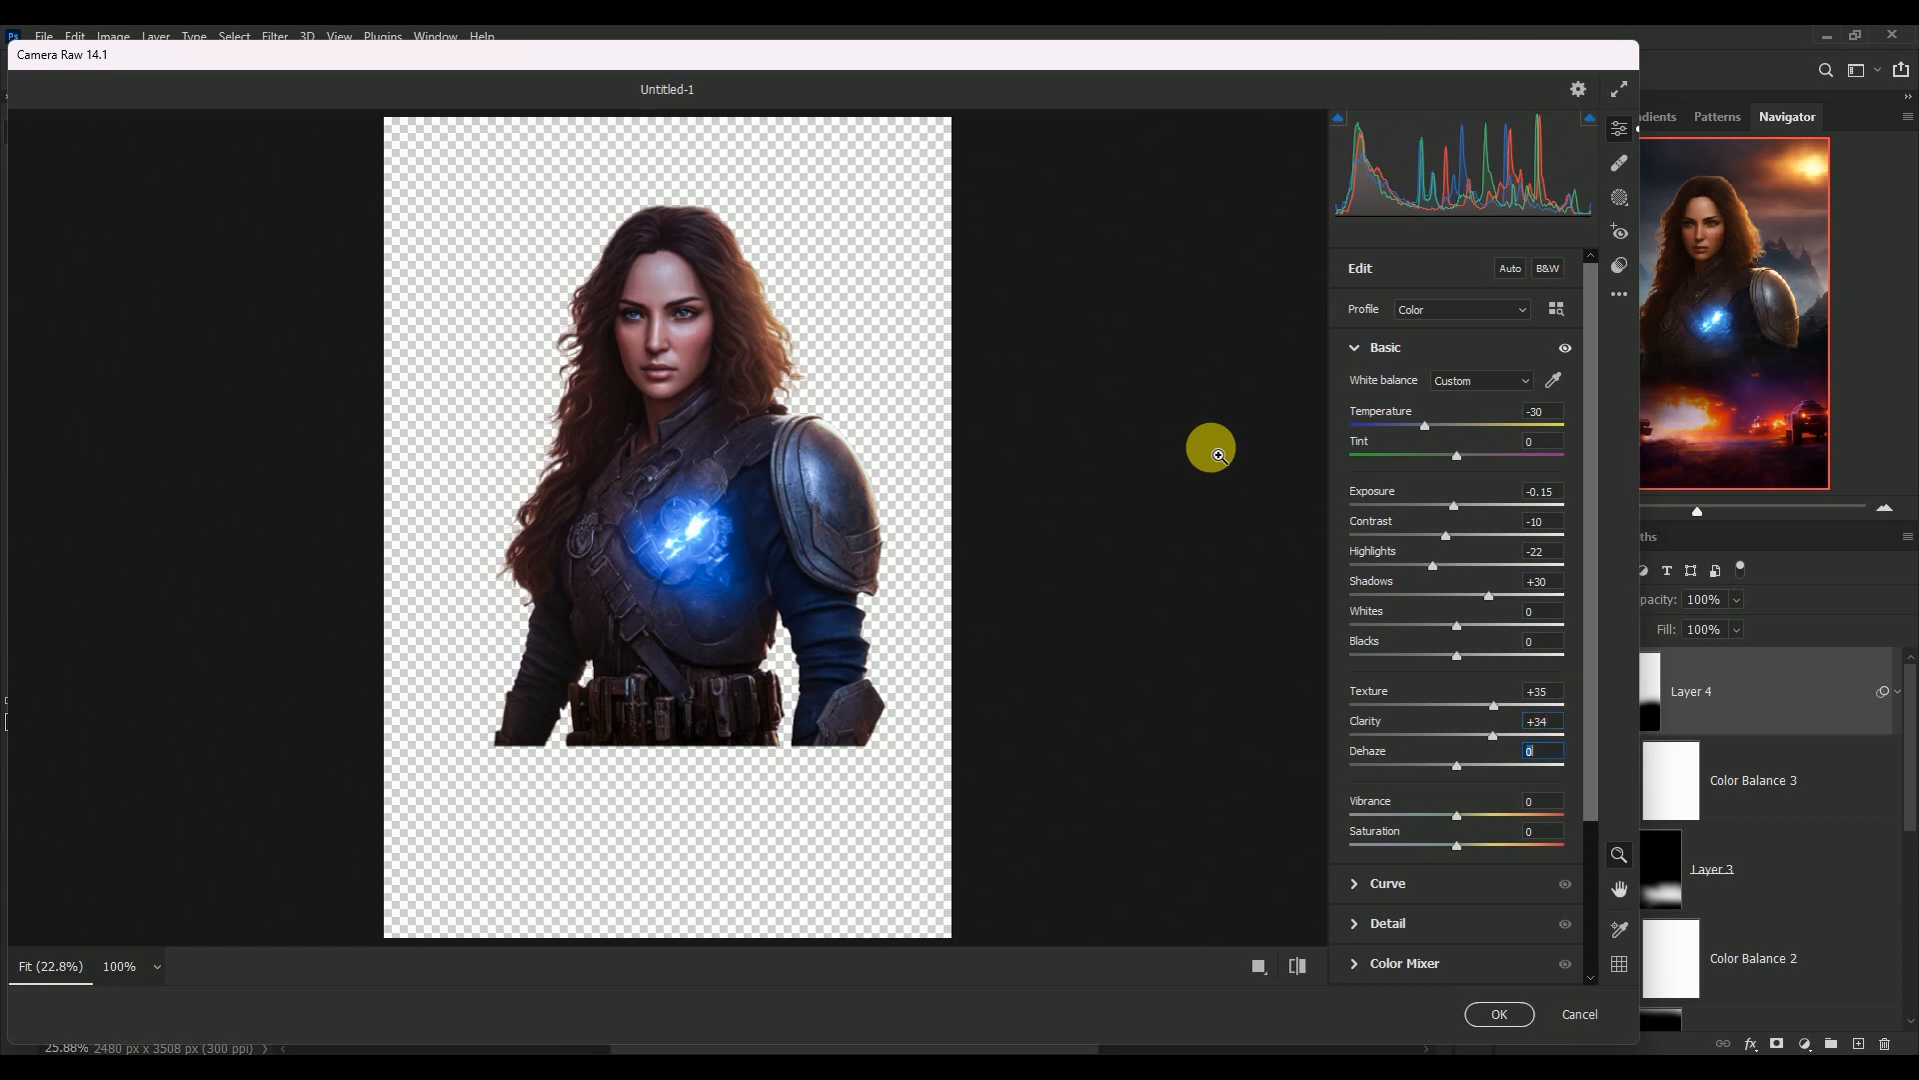
# Set Vibrance to -30 and Saturation to +10, apply the Camera Raw Filter and collapse Layer 4's smart filter list
pyautogui.press('Tab')
pyautogui.write('-30')
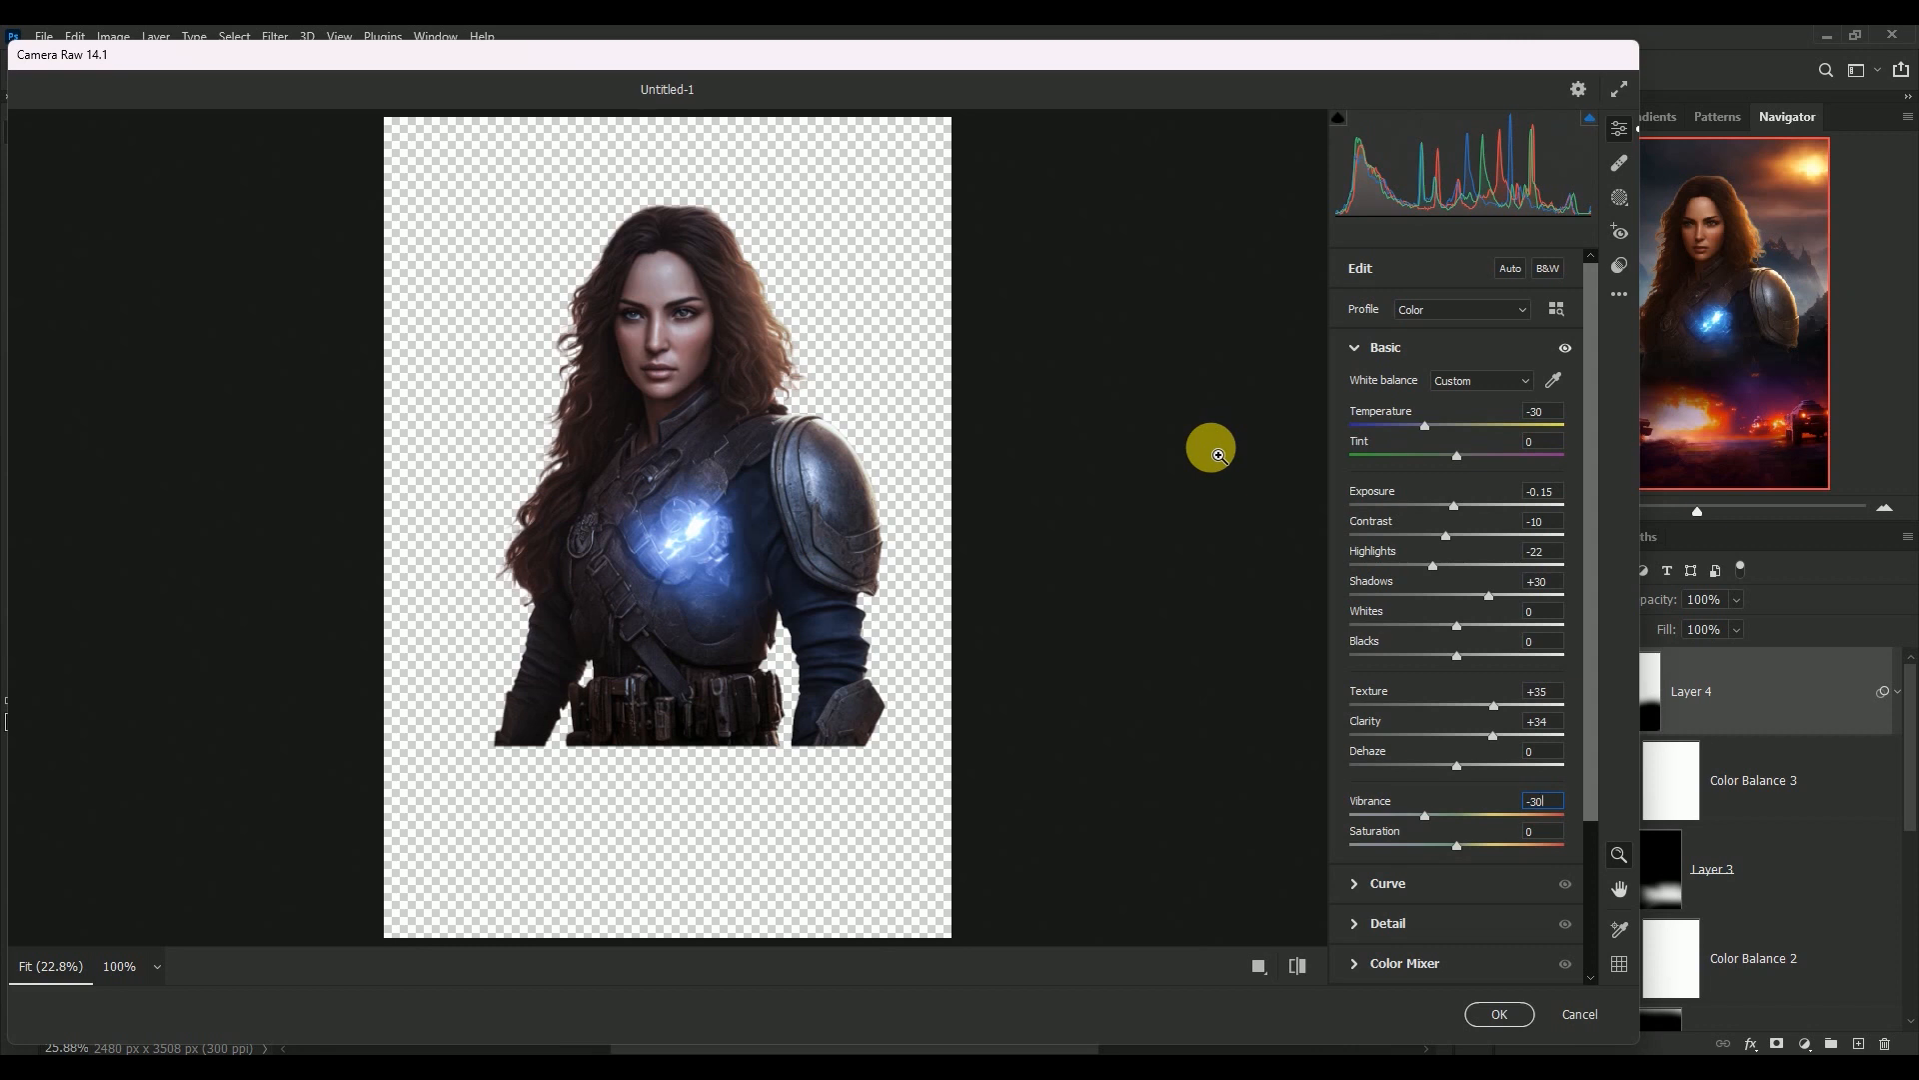
pyautogui.write('0')
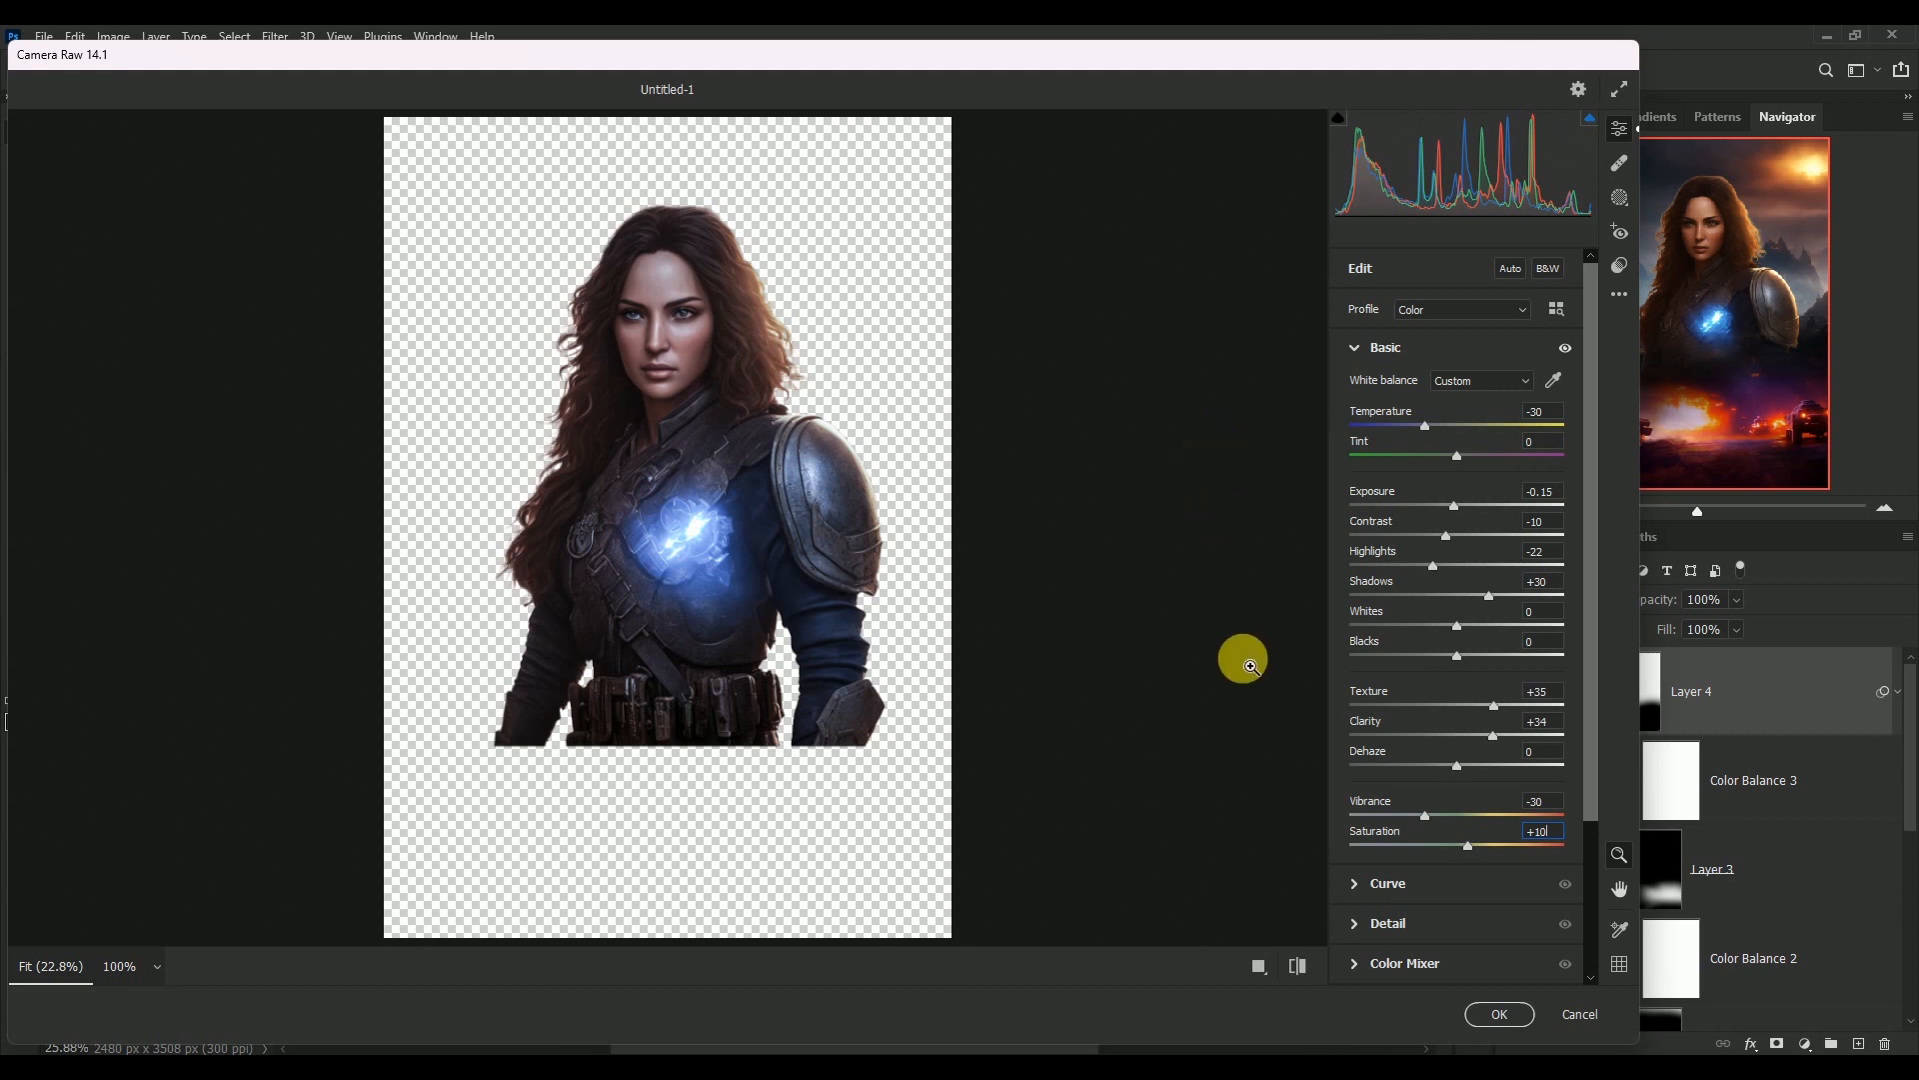
pyautogui.click(1501, 1014)
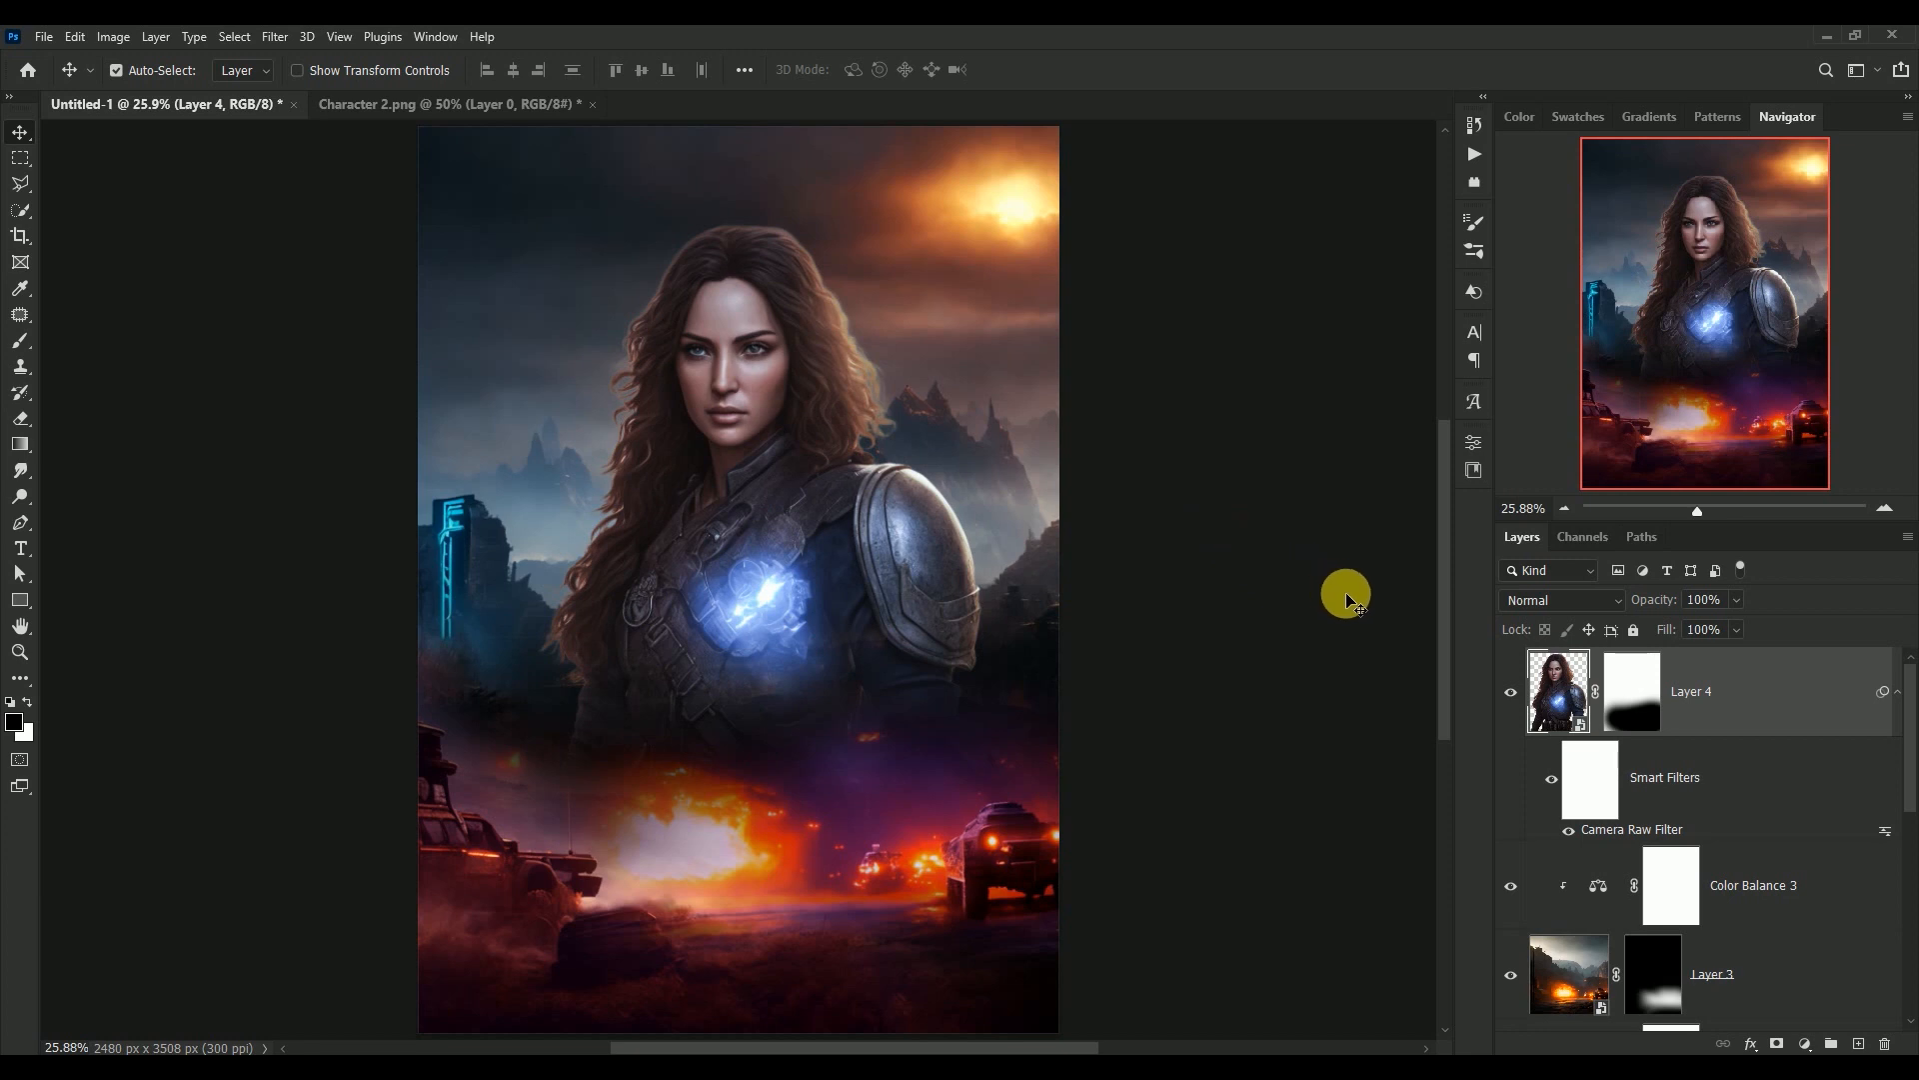
pyautogui.click(1887, 691)
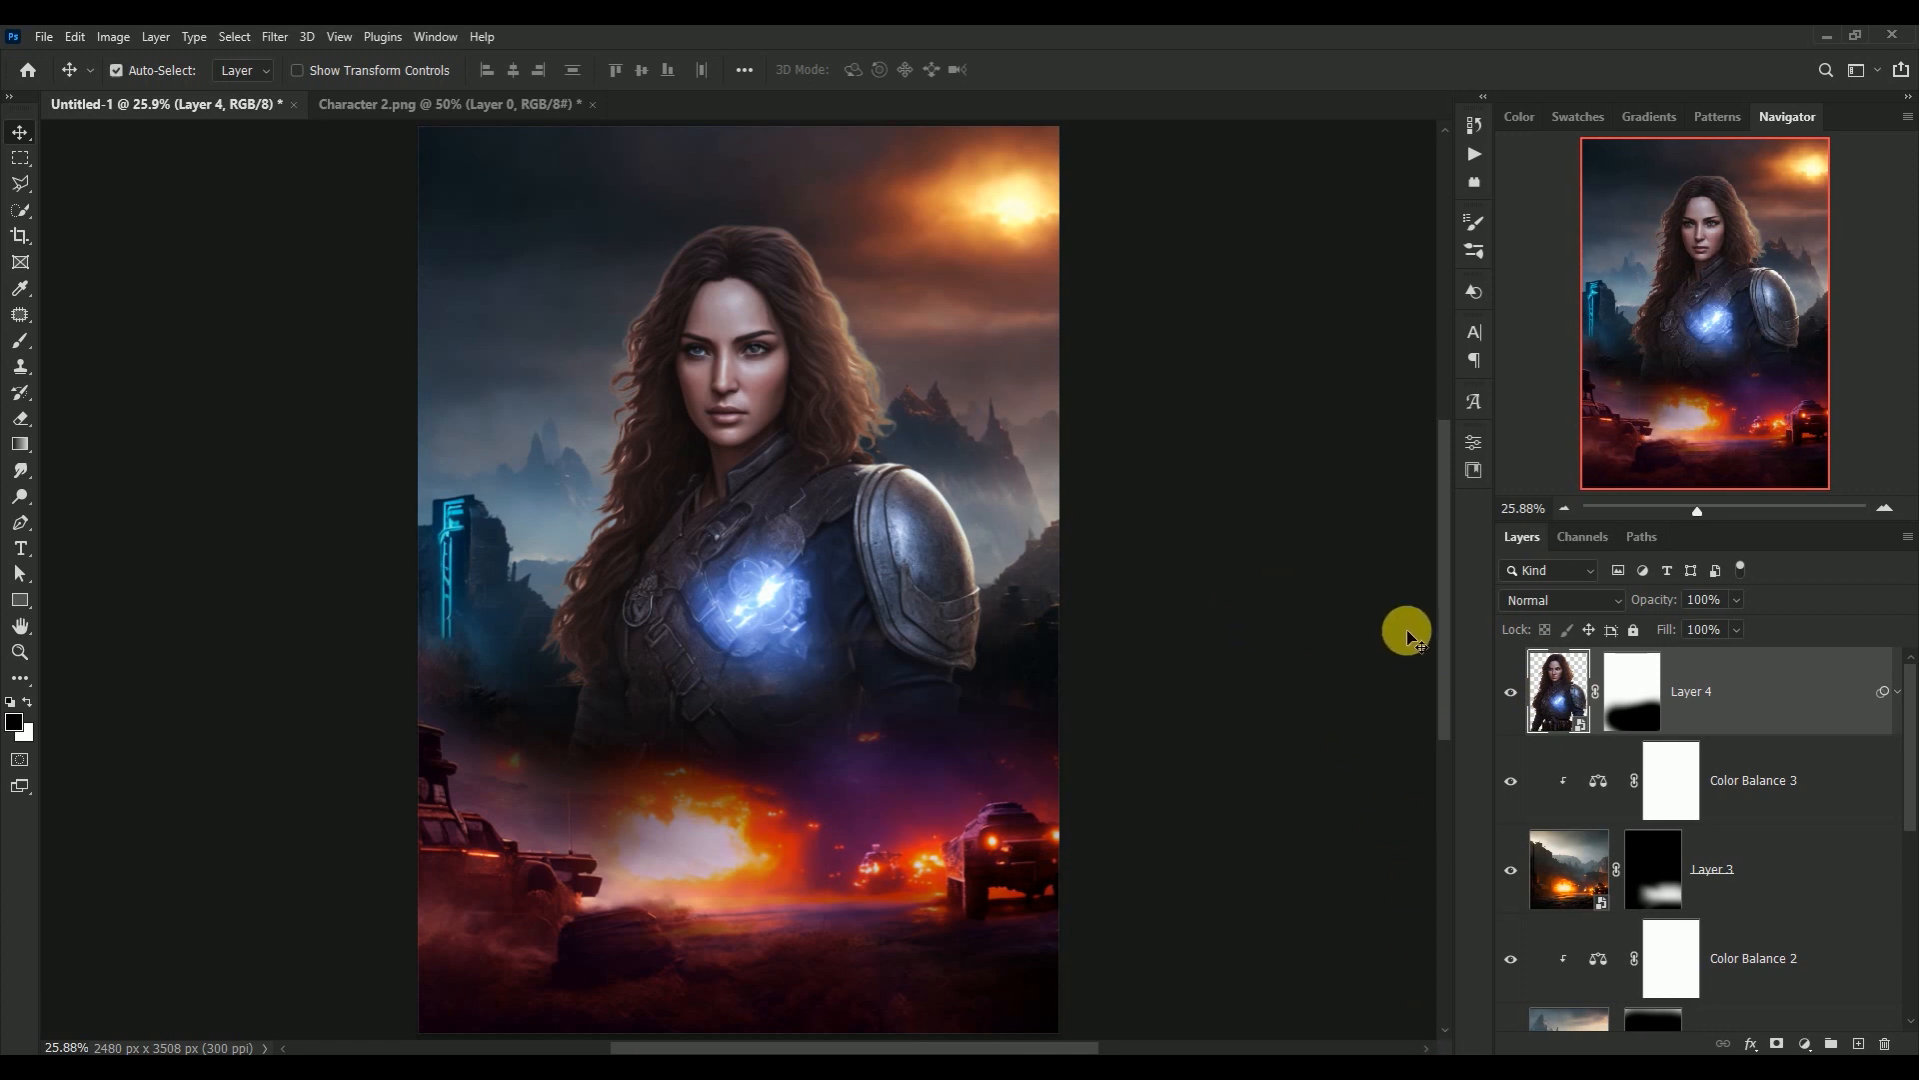
# Duplicate Layer 4, rasterize the copy and hide the original Layer 4
pyautogui.moveTo(1567, 694); pyautogui.dragTo(1865, 1043)
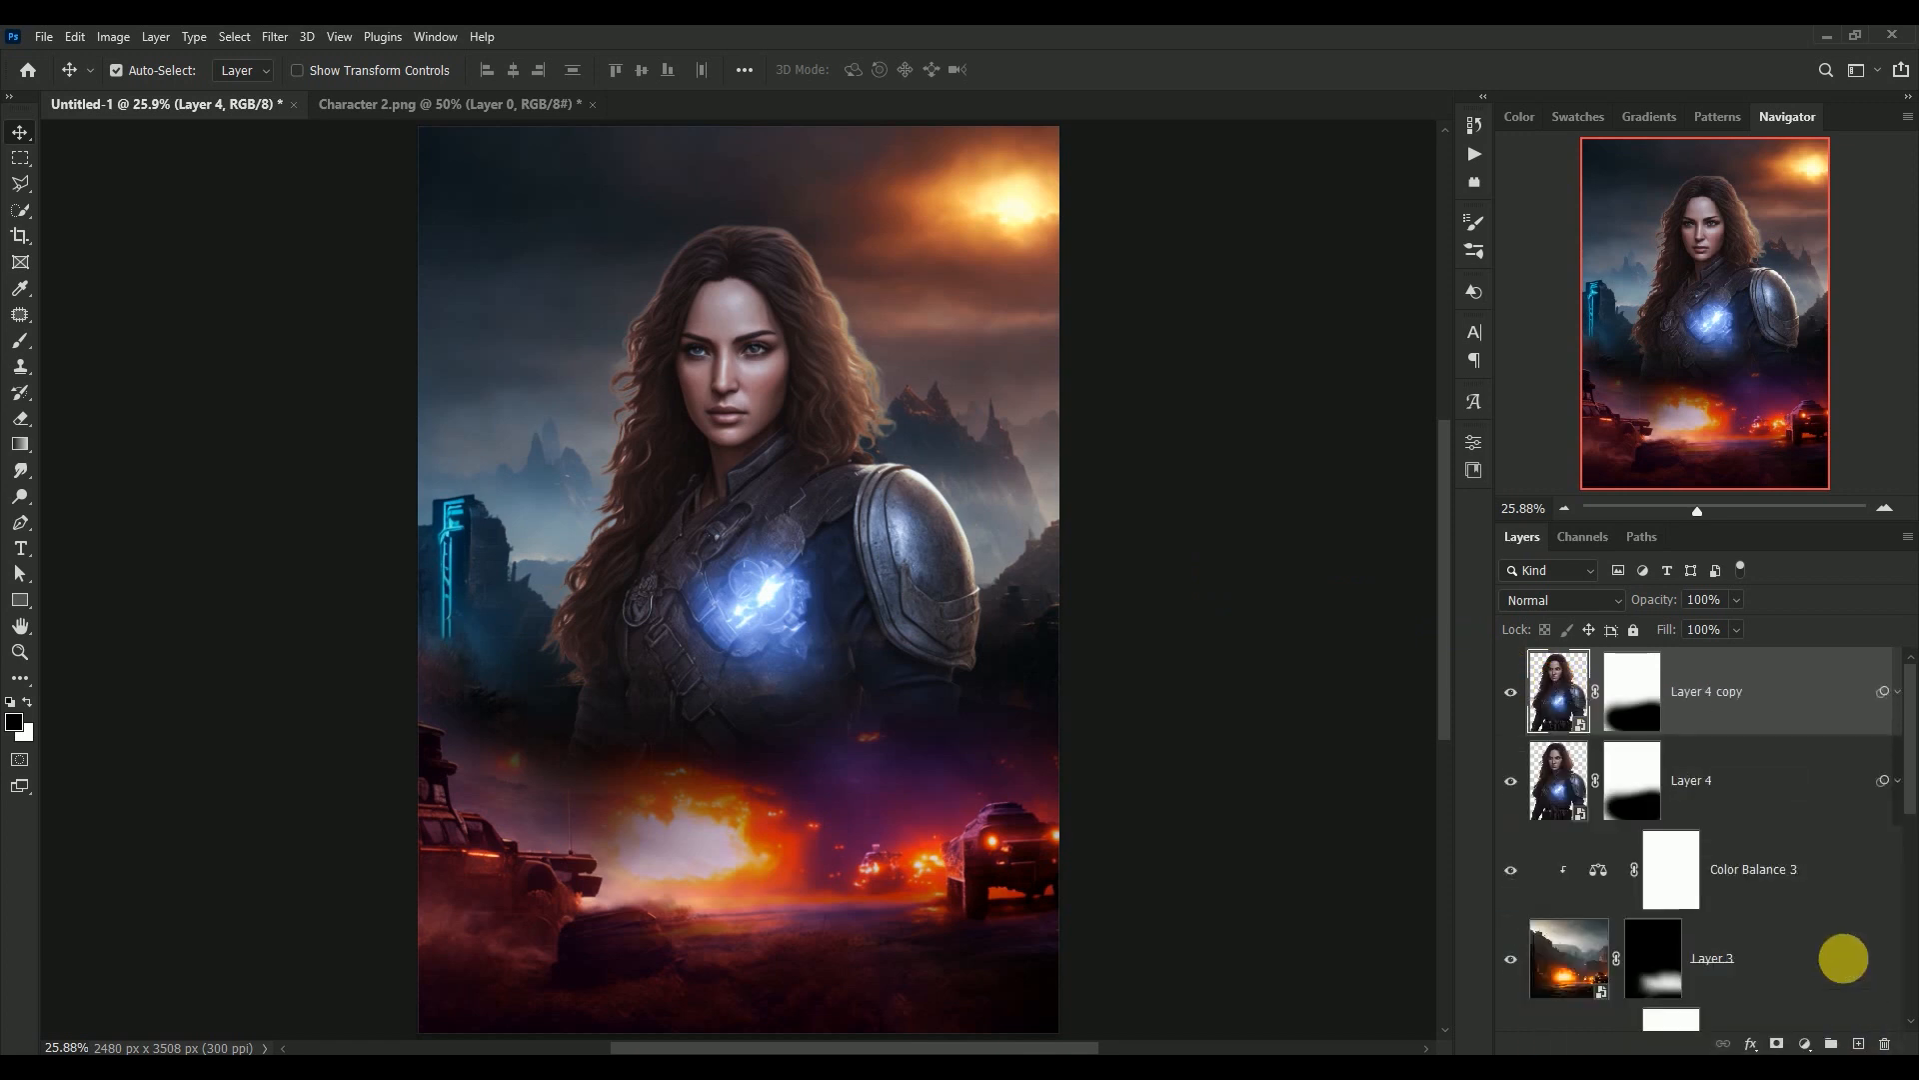
pyautogui.rightClick(1802, 692)
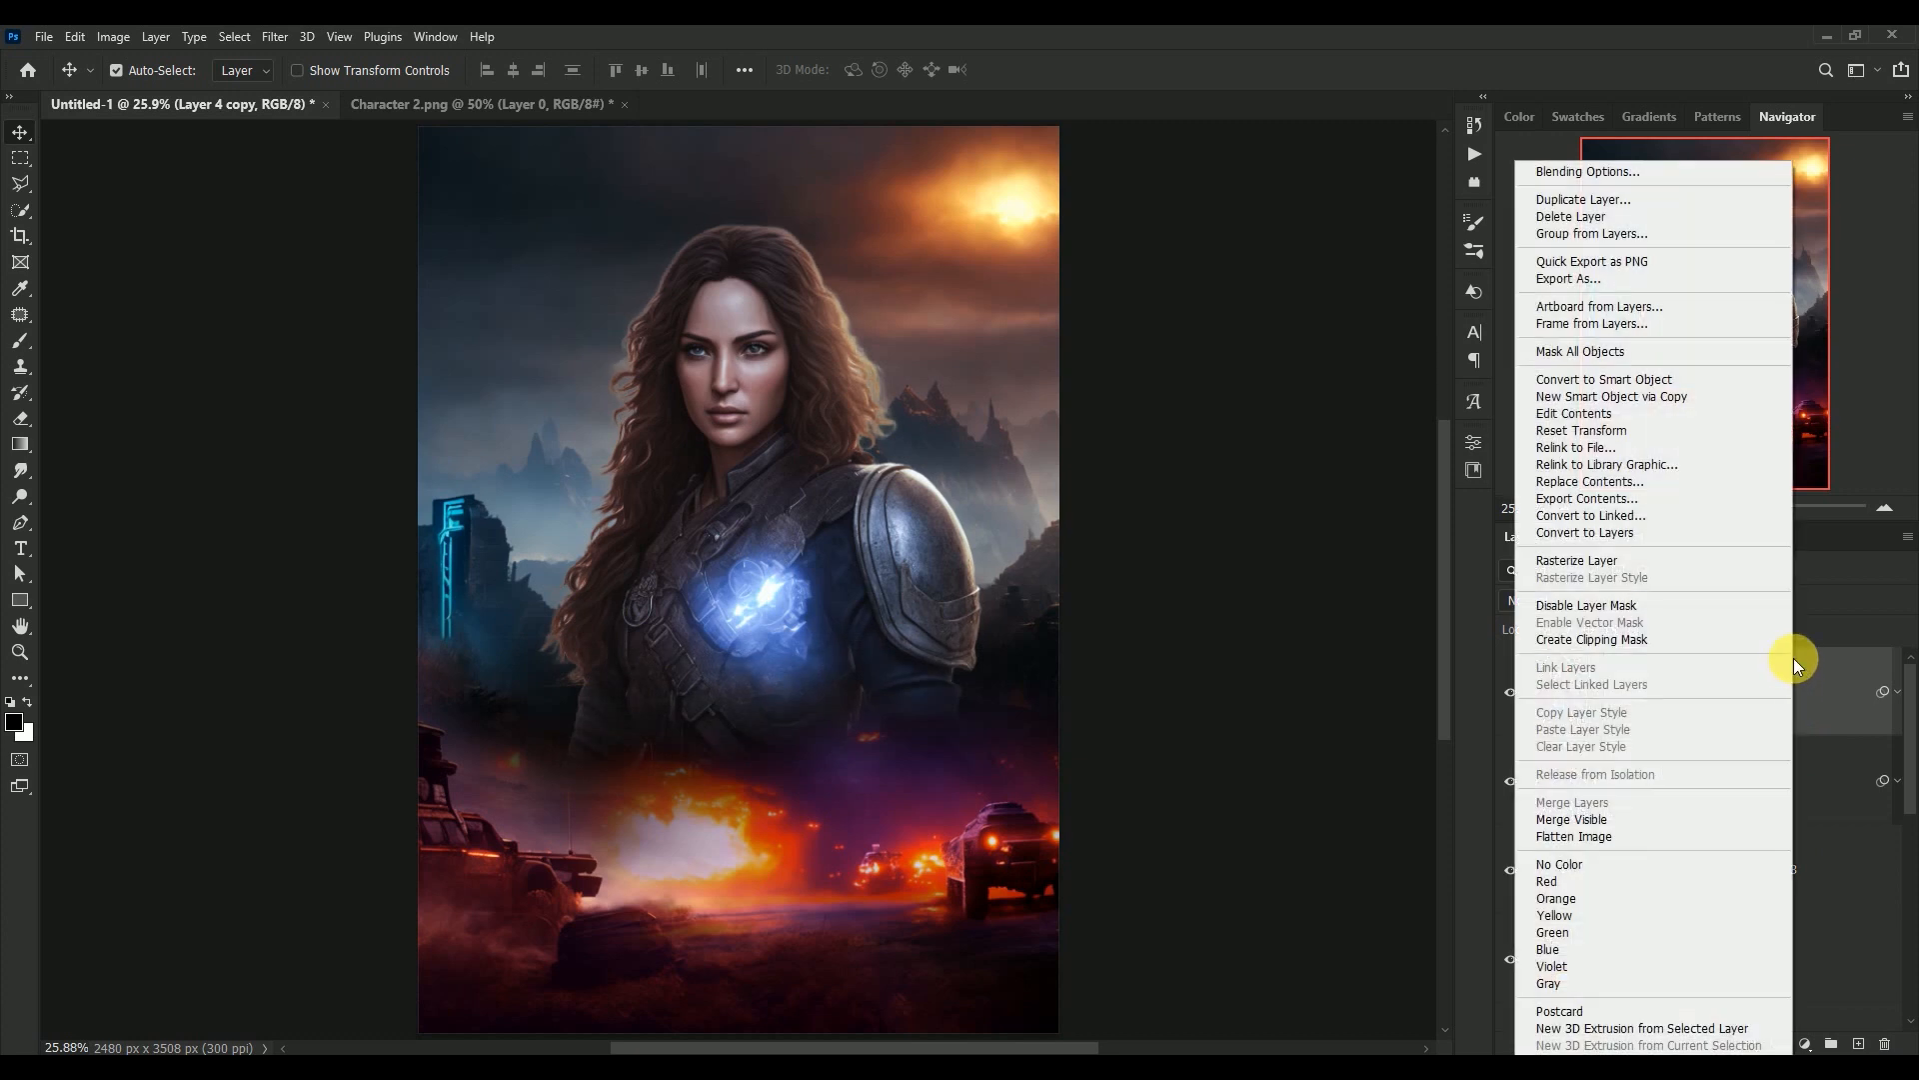
pyautogui.click(1742, 560)
pyautogui.click(1513, 781)
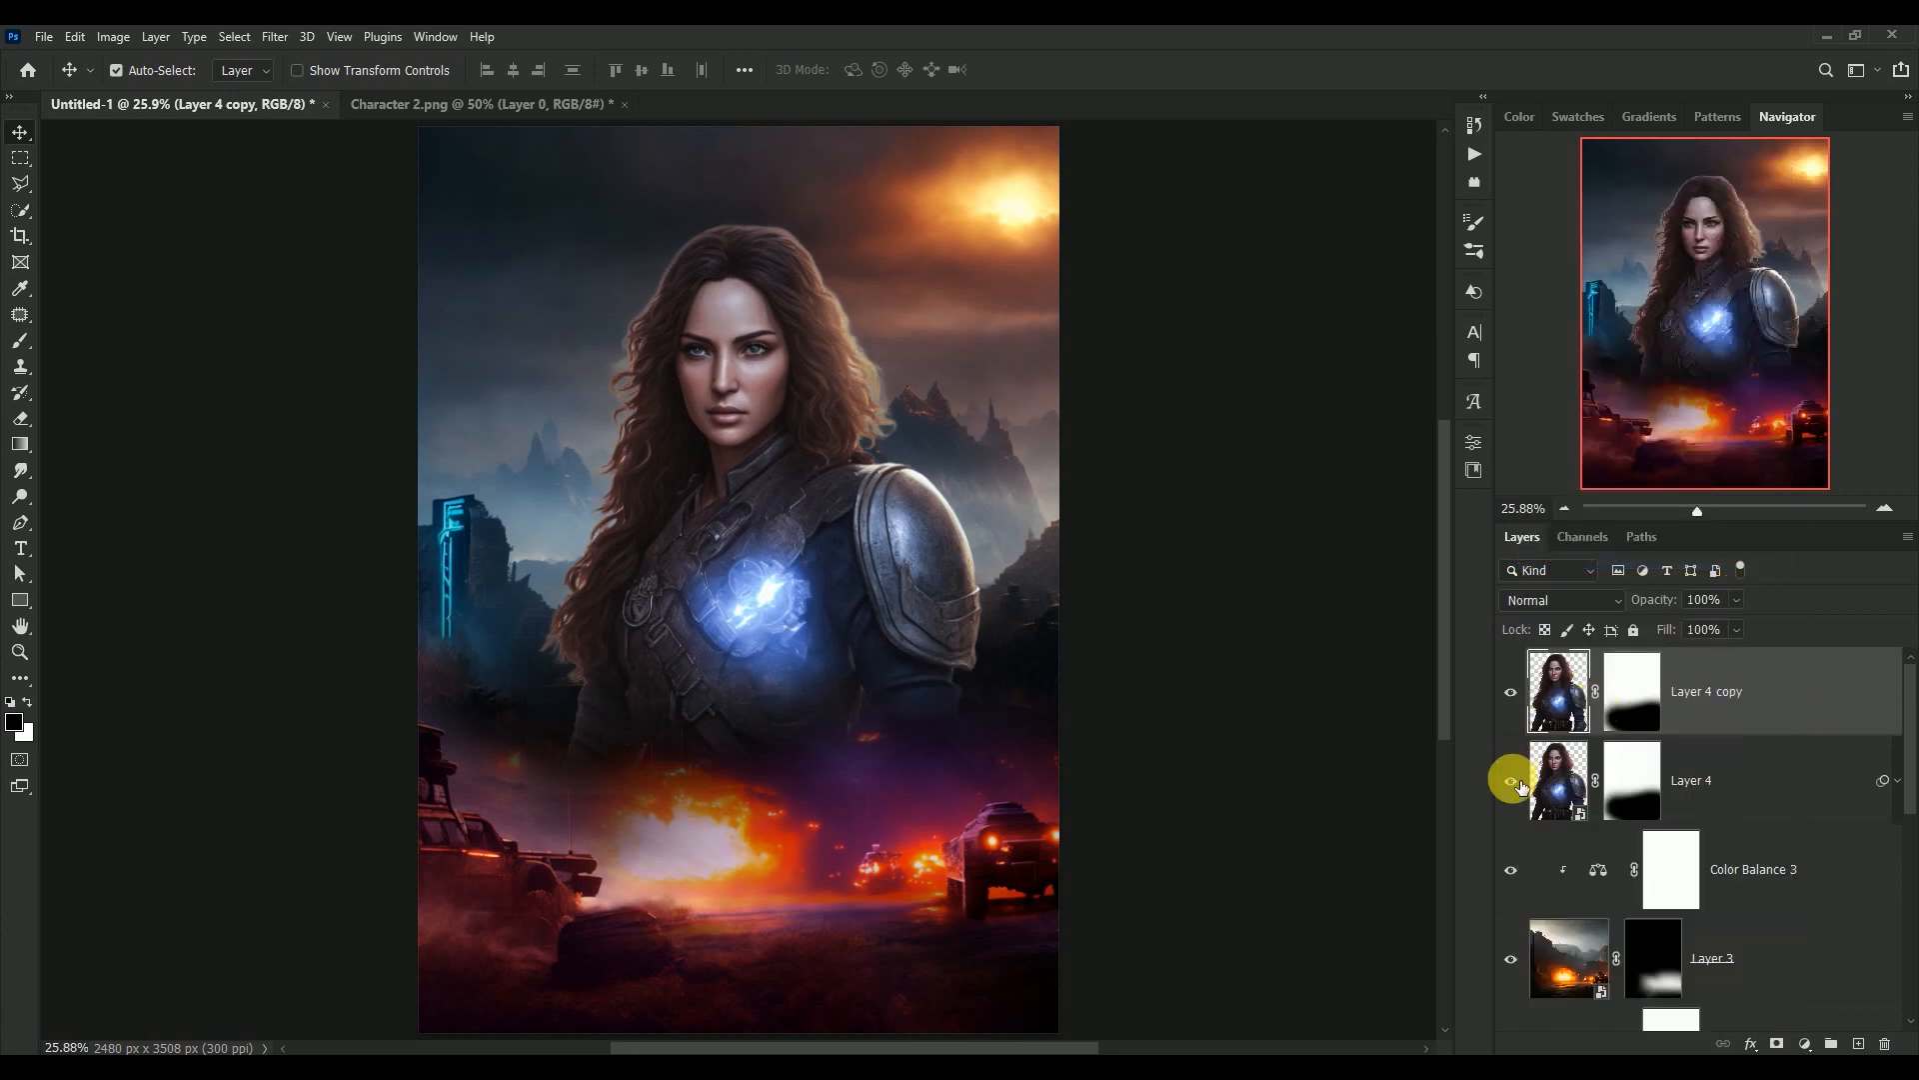
pyautogui.click(1511, 781)
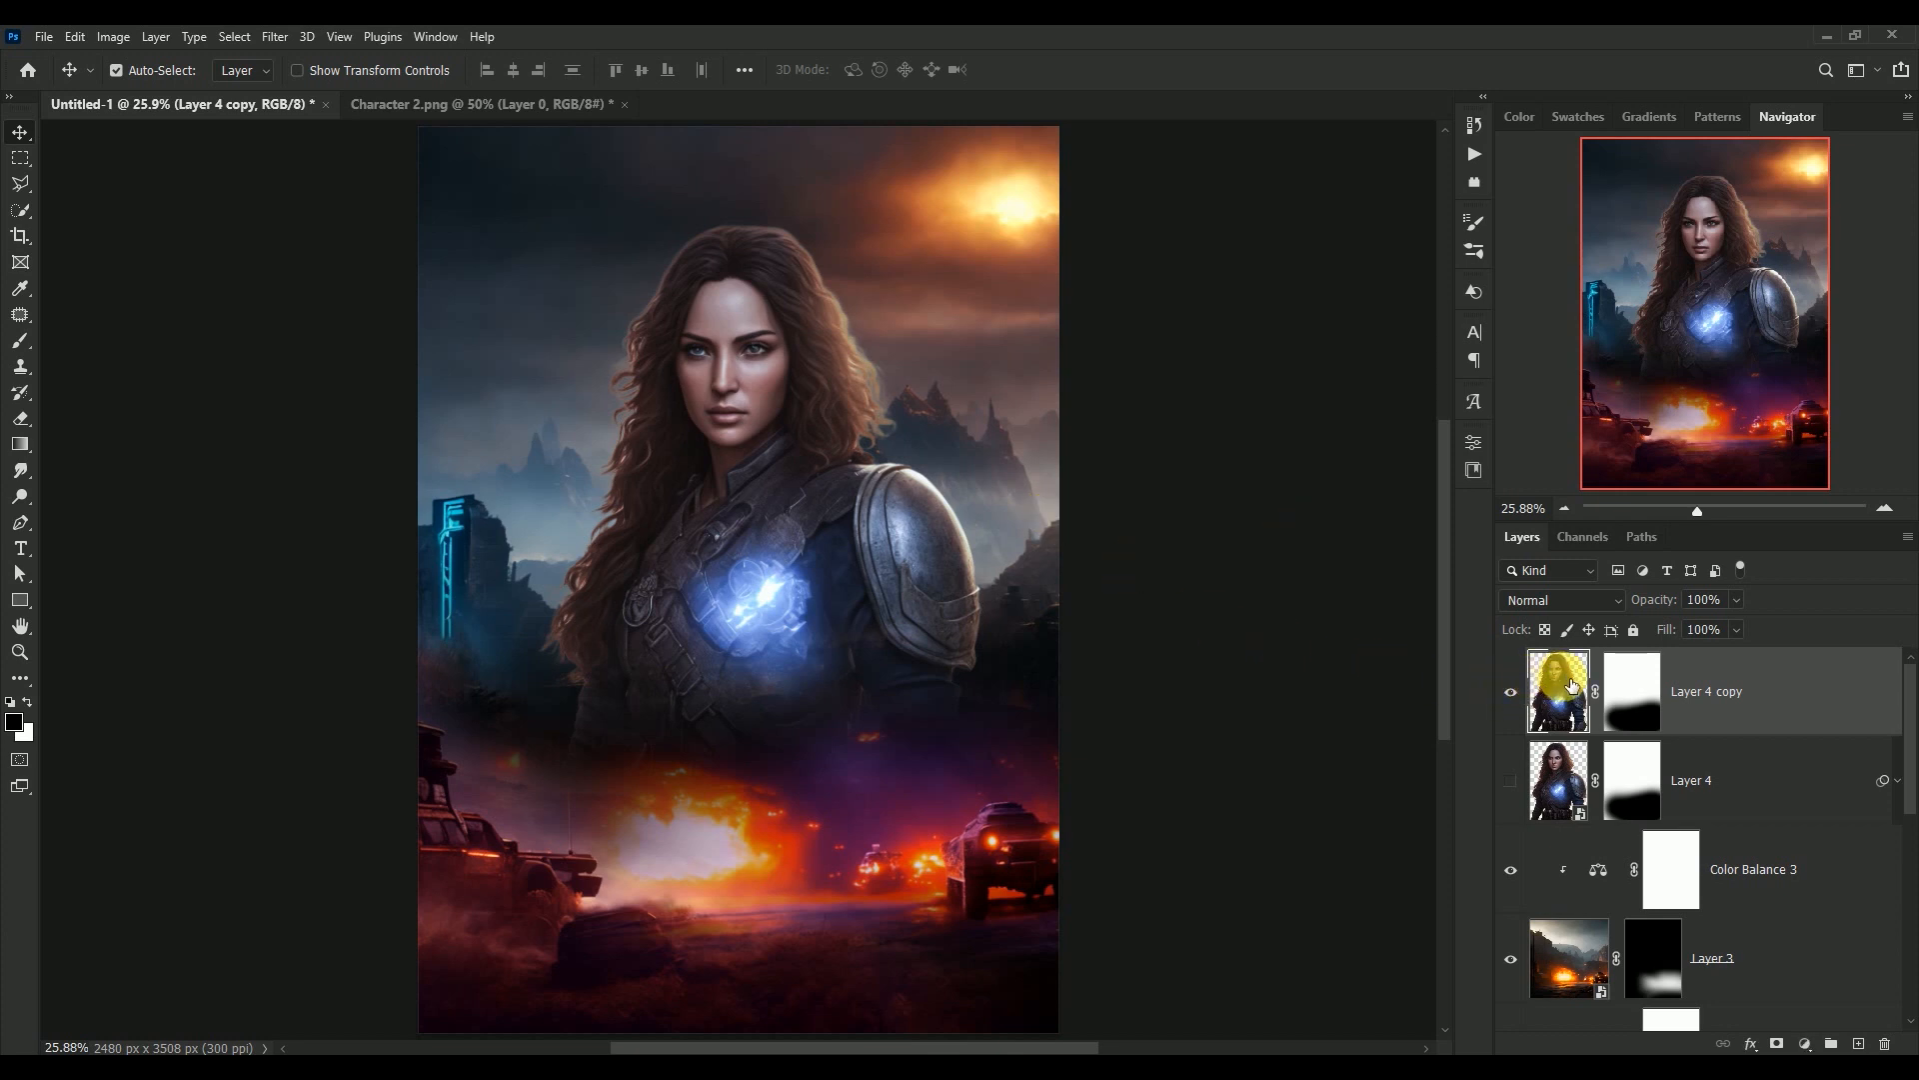
# Clip a new layer to Layer 4 copy, fill it with 50% Gray and set its blend mode to Overlay
pyautogui.click(1858, 1043)
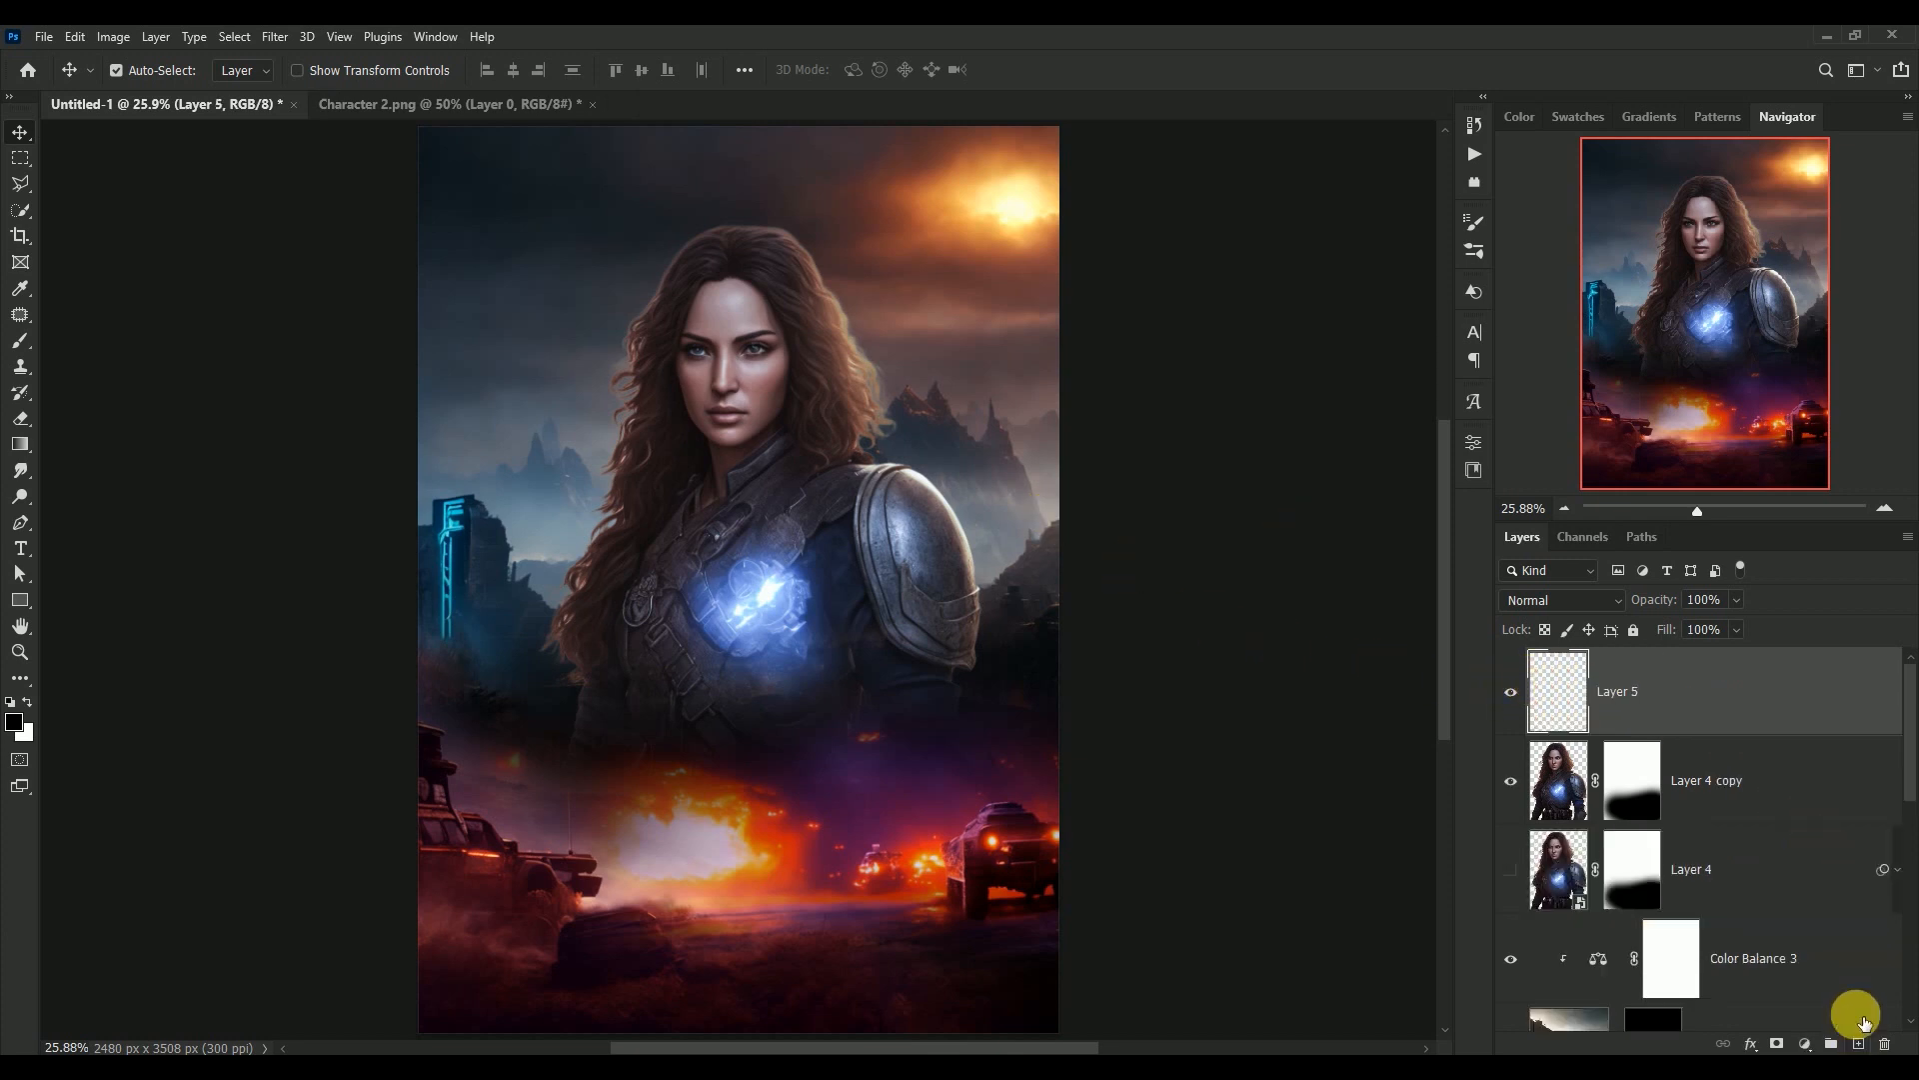
pyautogui.keyDown('alt'); pyautogui.click(1551, 738); pyautogui.keyUp('alt')
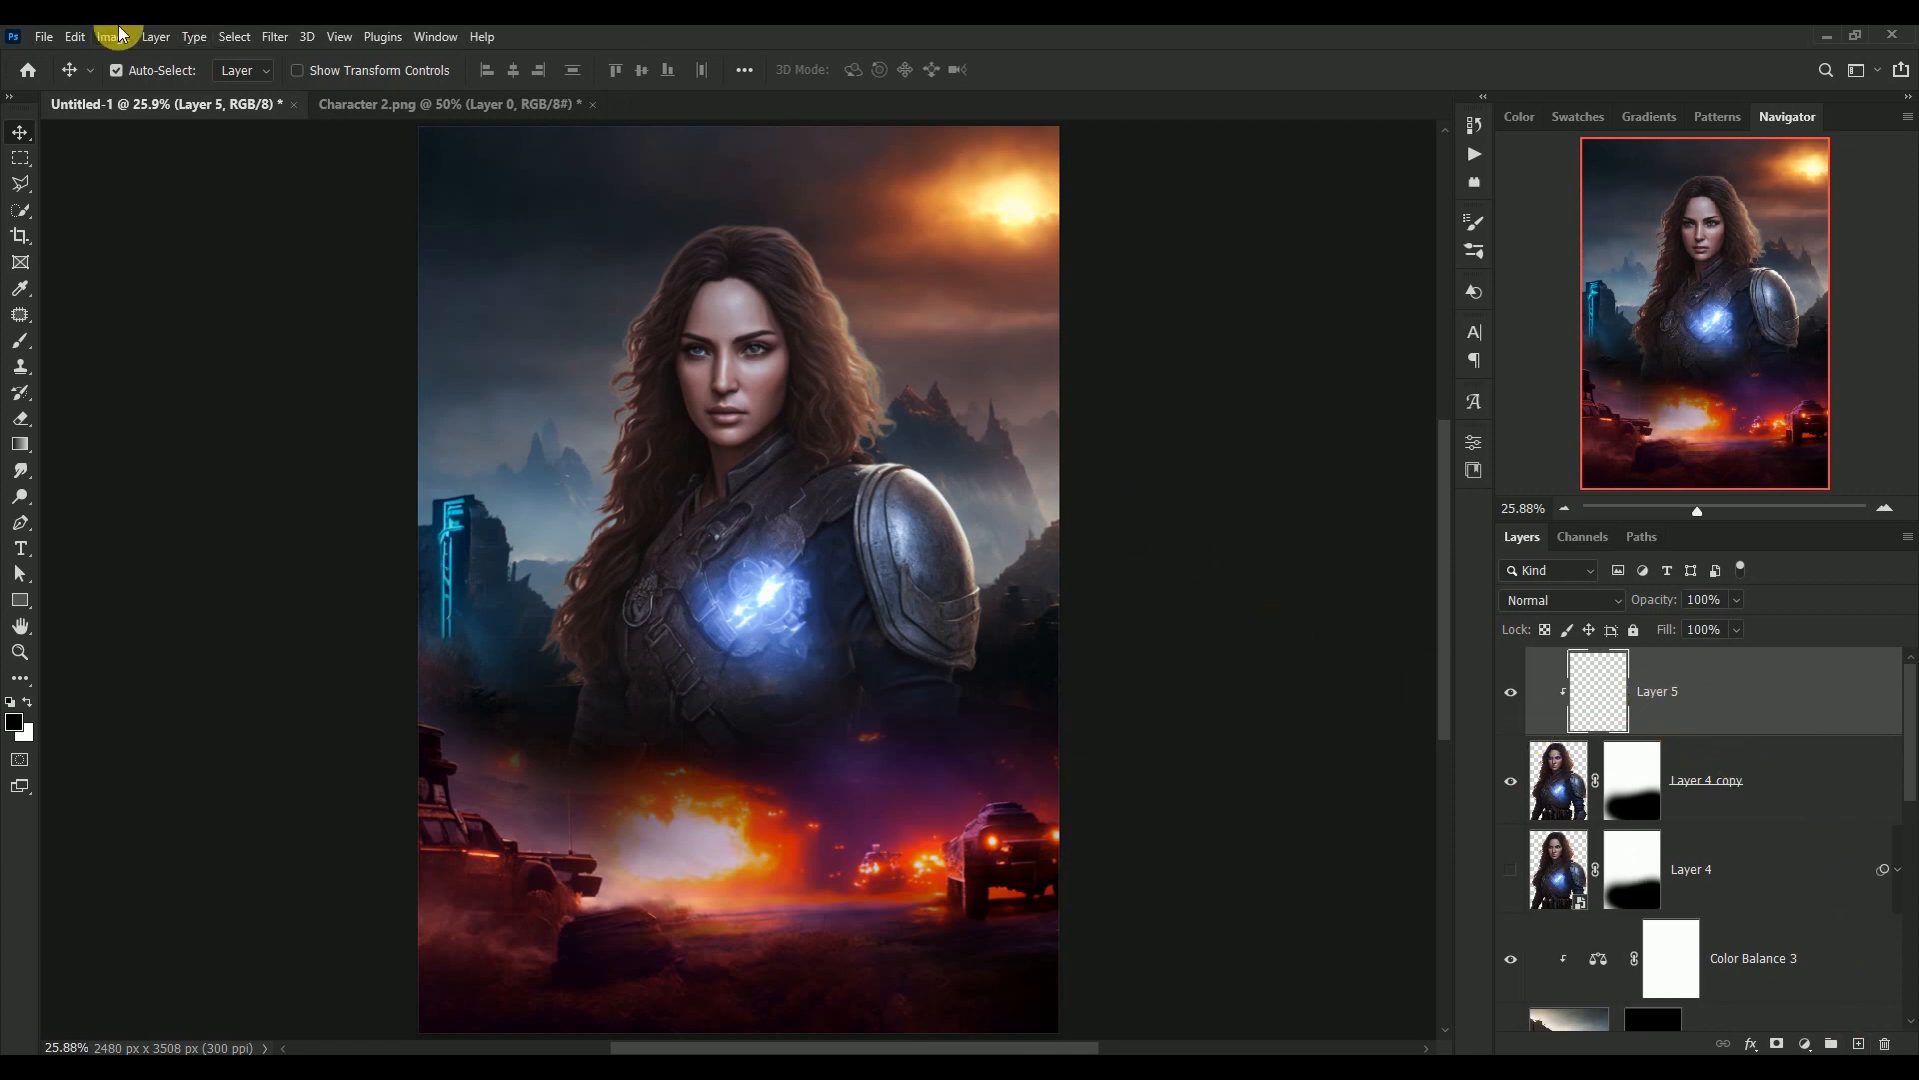
pyautogui.click(75, 36)
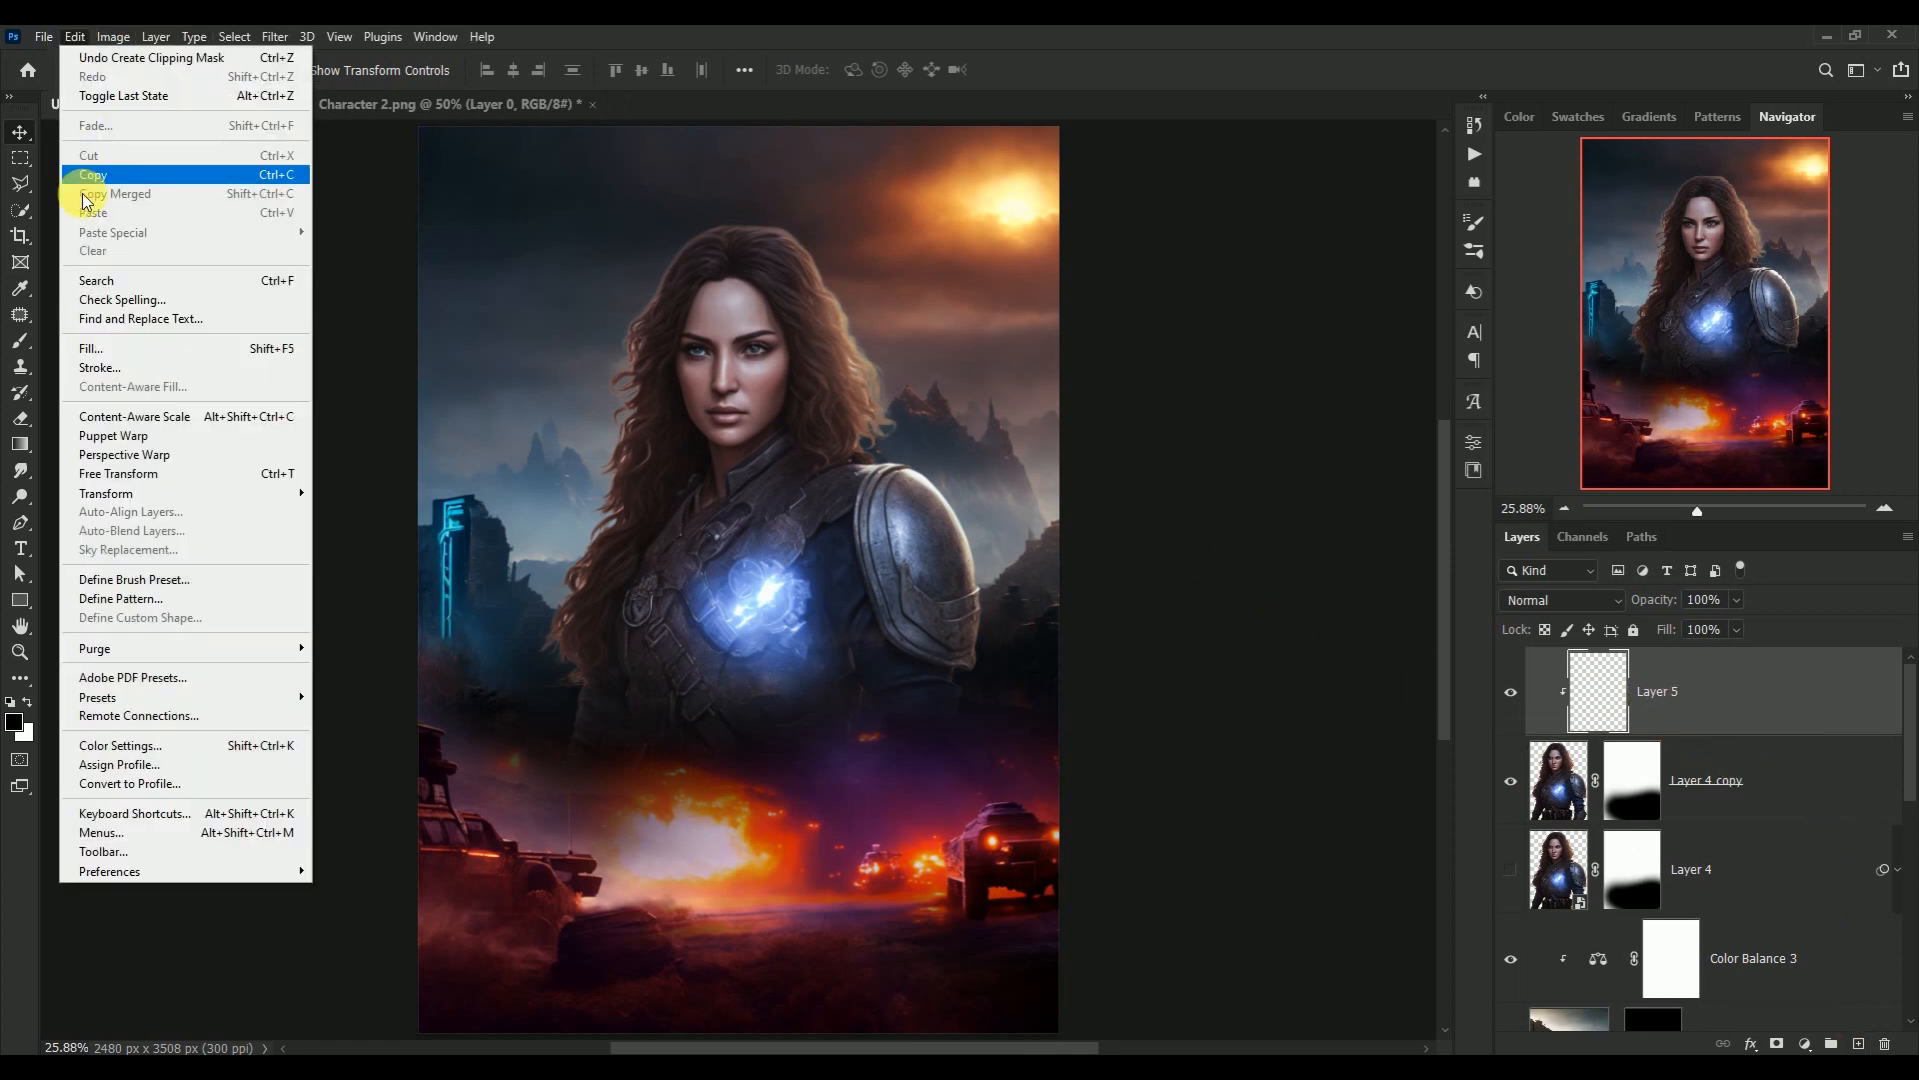
pyautogui.click(112, 348)
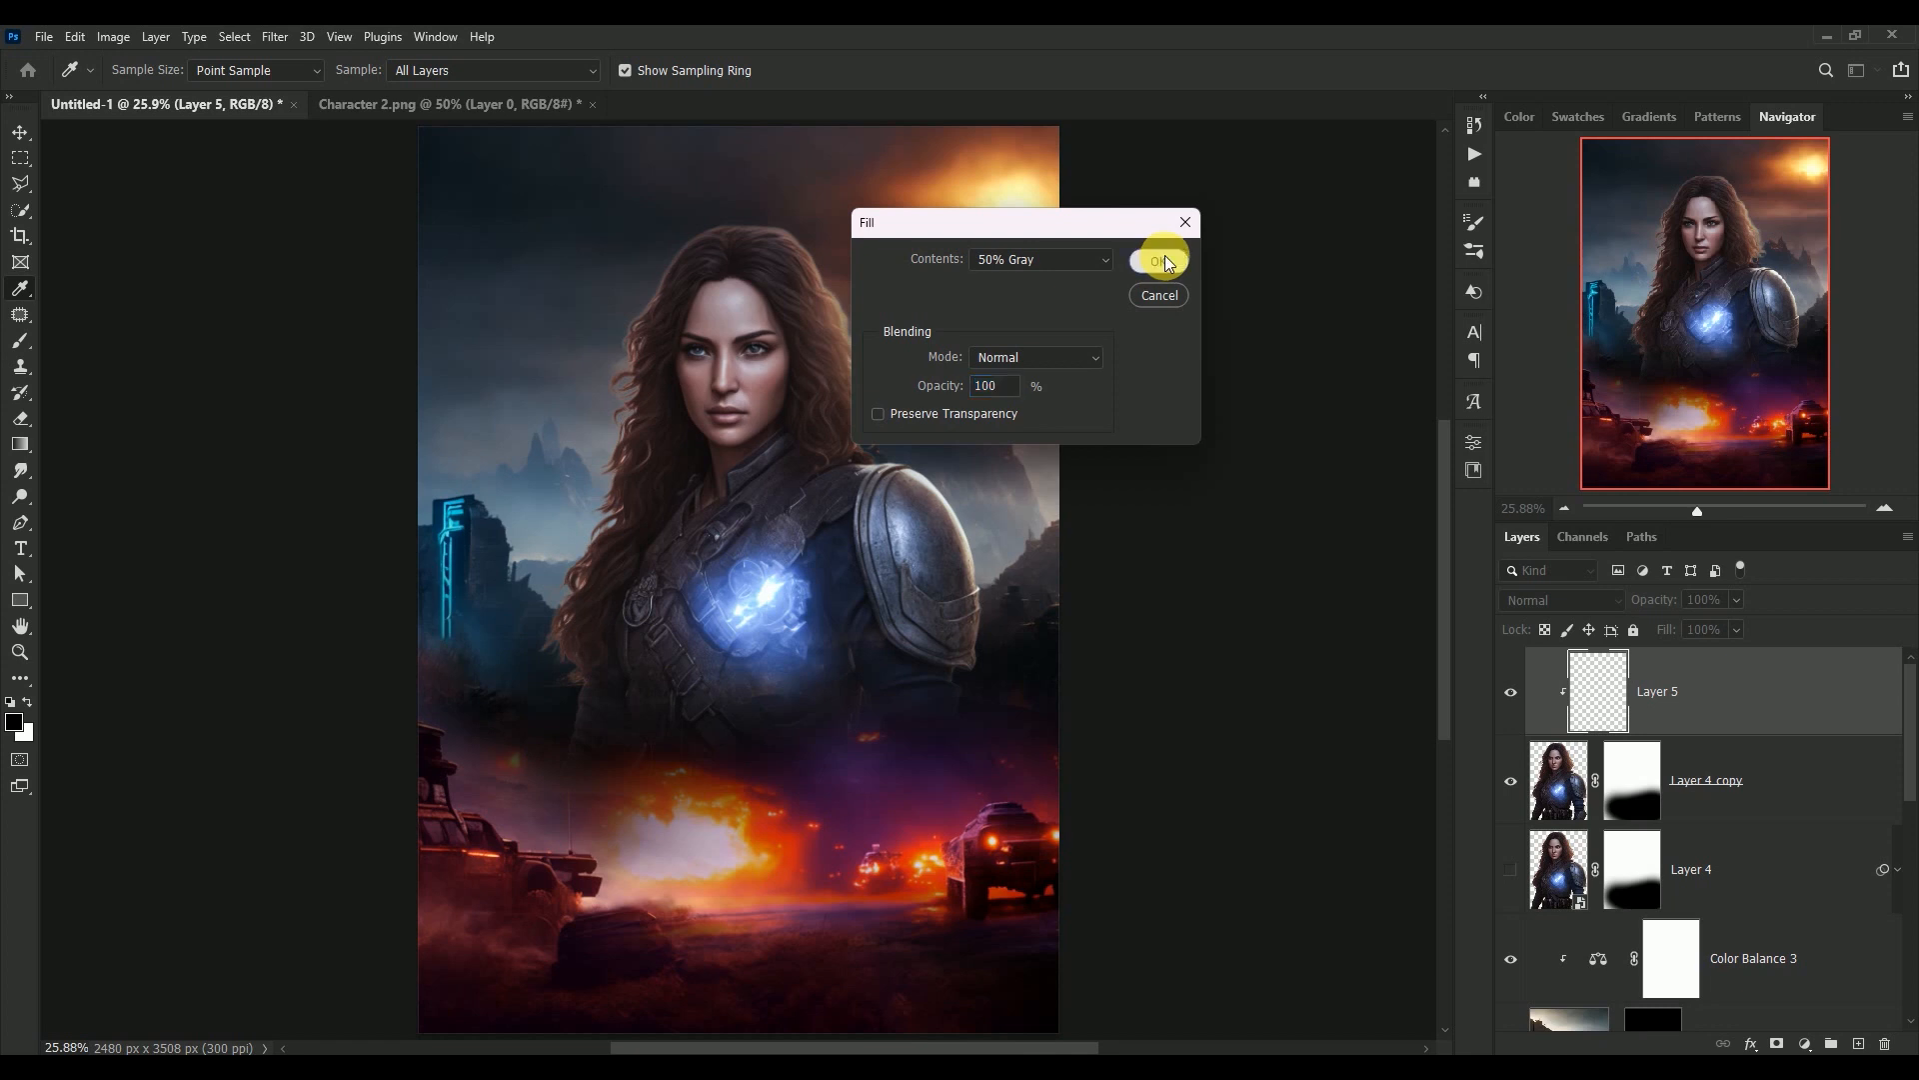
pyautogui.click(1160, 260)
pyautogui.press('v')
pyautogui.click(1526, 601)
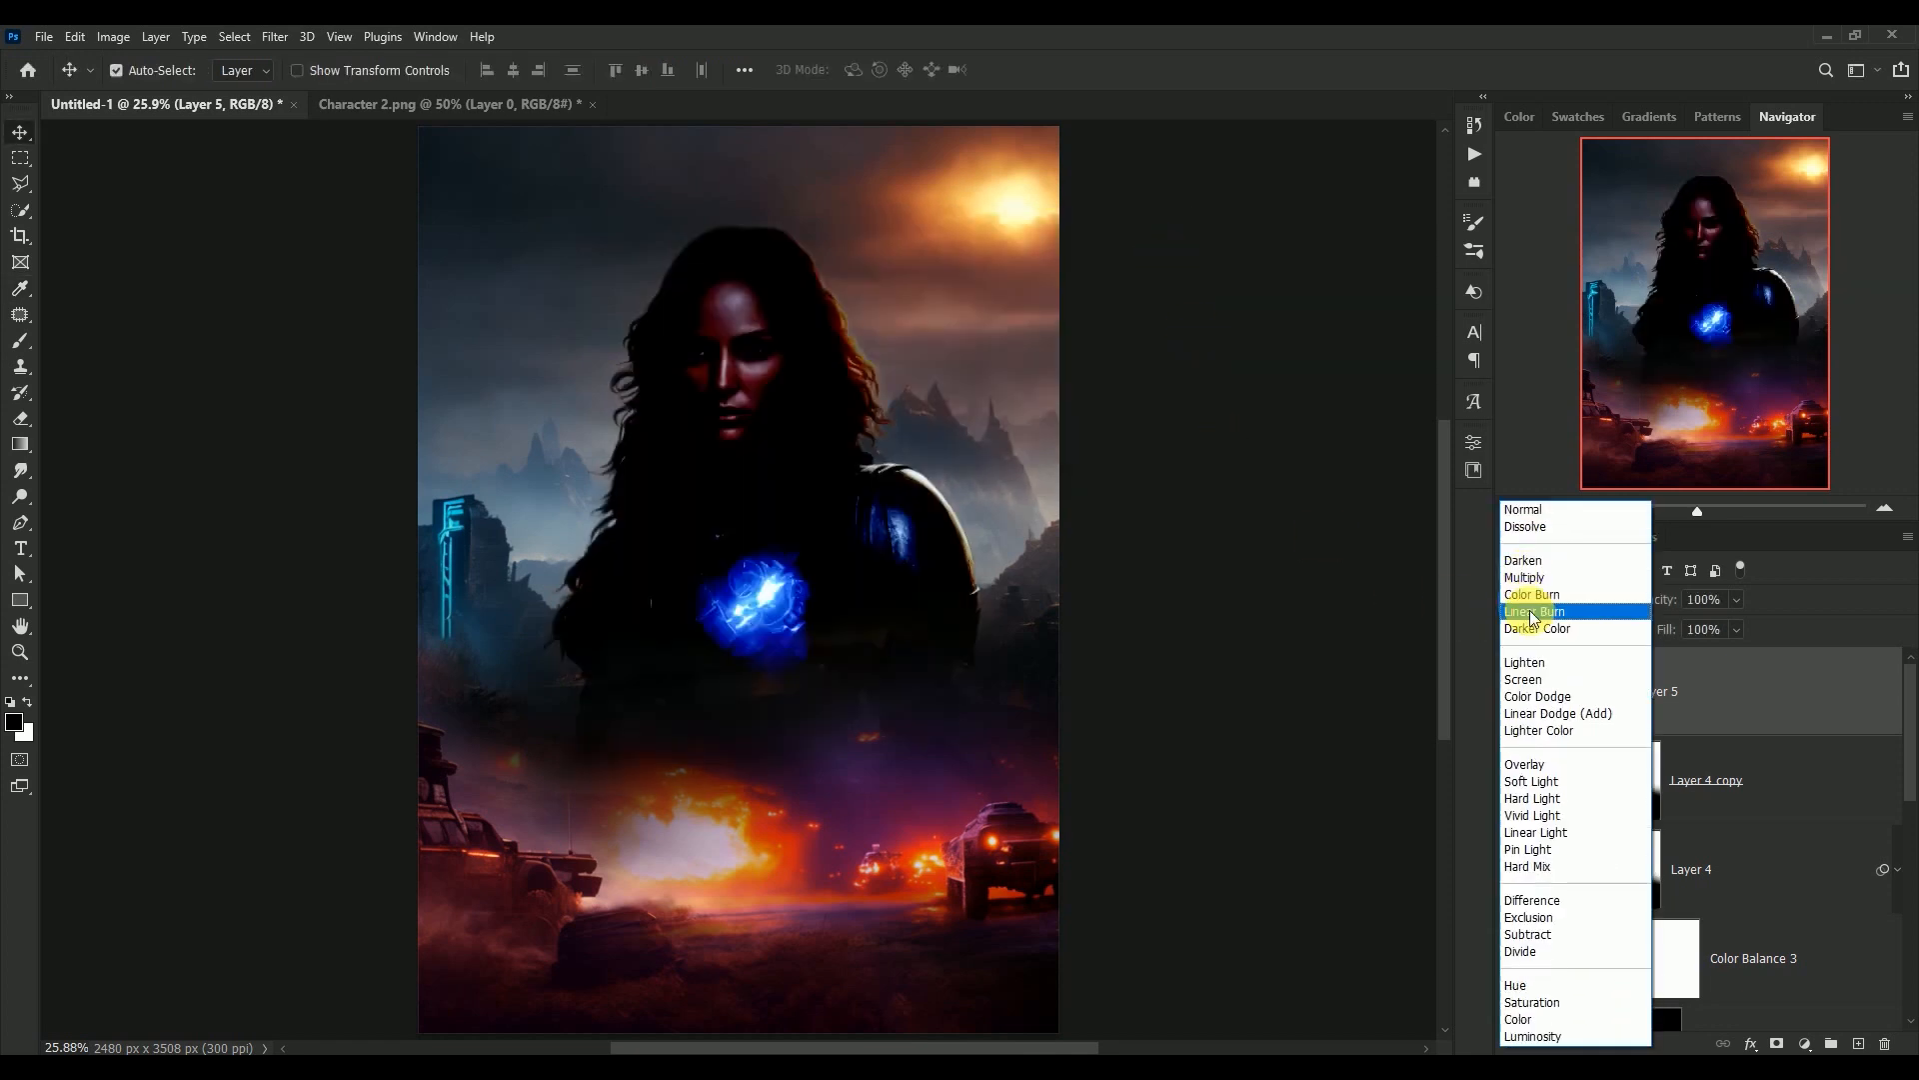
pyautogui.click(1575, 763)
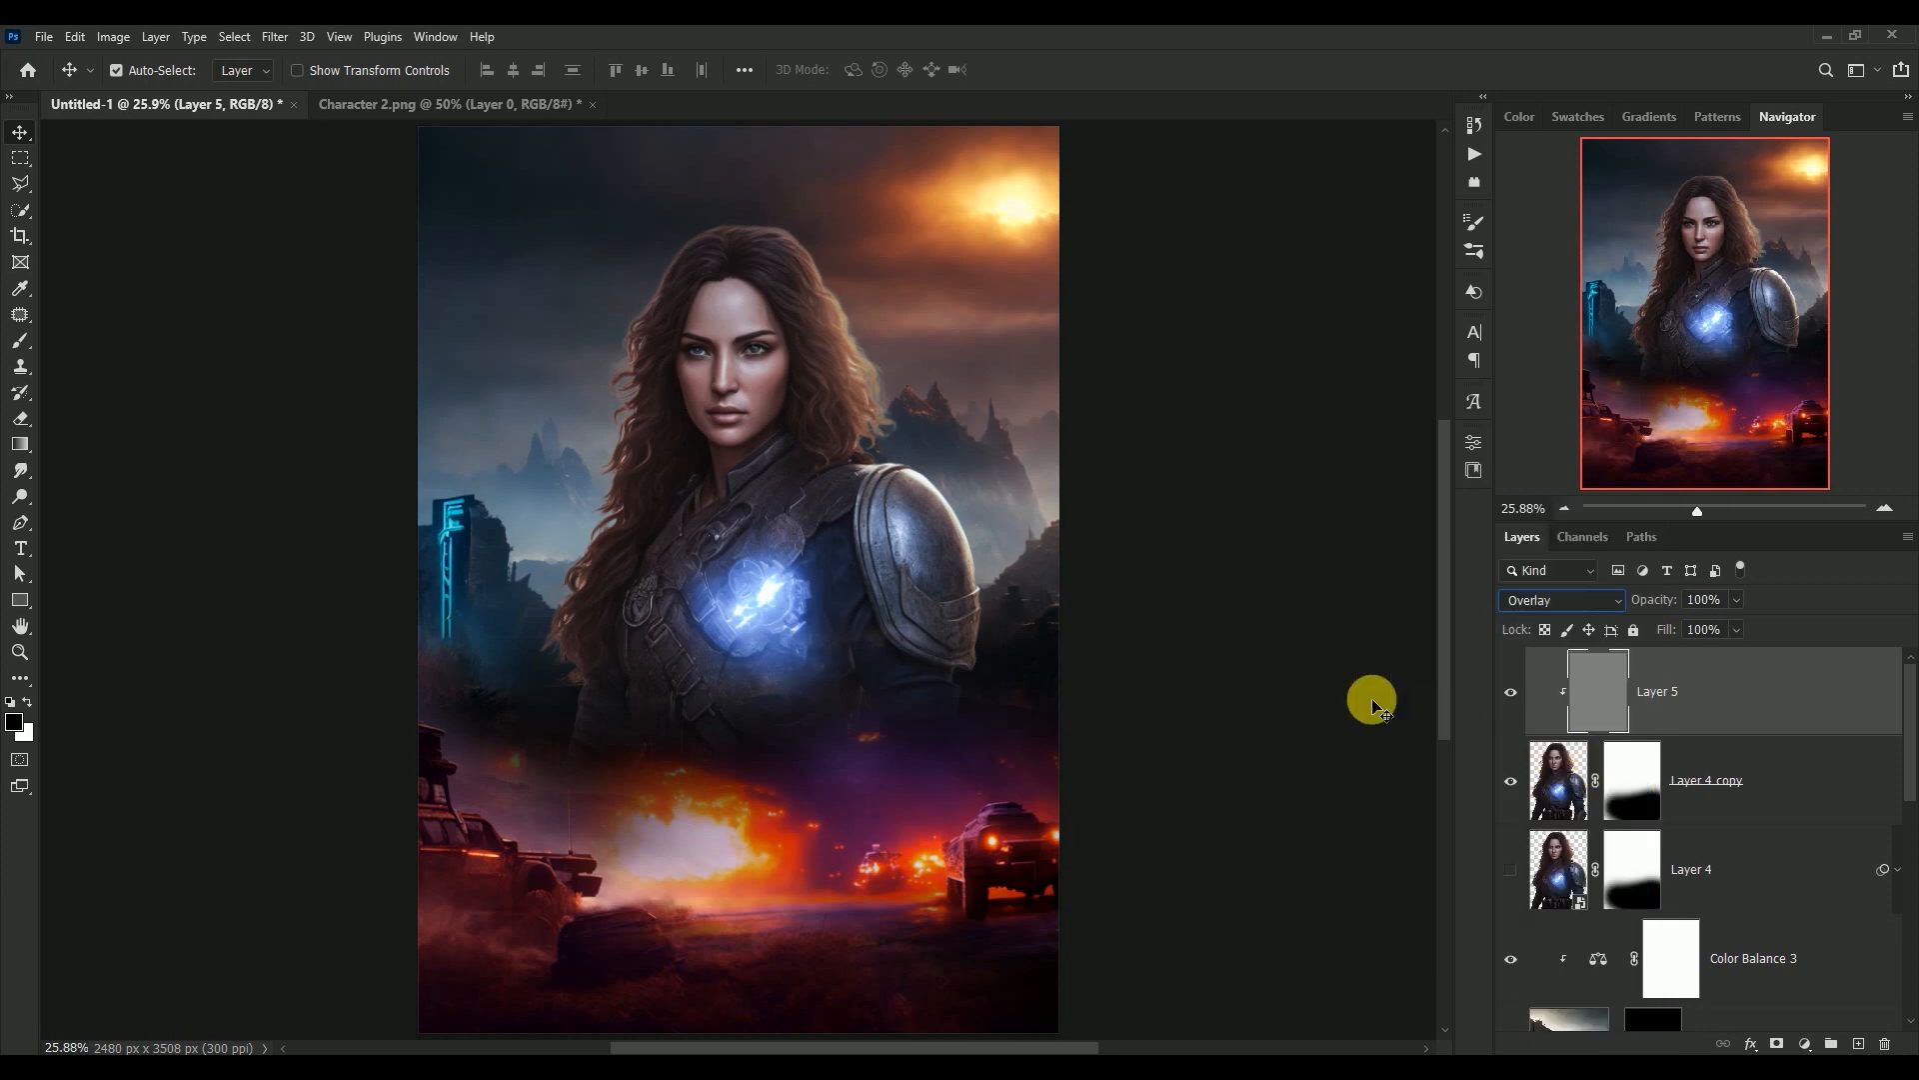
# On Layer 5, dodge the woman's hair with a 900 px brush at 50% exposure and burn shadows around her face and neck at 100%
pyautogui.click(20, 497)
pyautogui.moveTo(871, 312)
pyautogui.mouseDown()
pyautogui.moveTo(961, 477)
pyautogui.moveTo(1033, 699)
pyautogui.moveTo(1011, 609)
pyautogui.moveTo(779, 376)
pyautogui.moveTo(812, 381)
pyautogui.moveTo(760, 321)
pyautogui.moveTo(724, 358)
pyautogui.moveTo(642, 600)
pyautogui.moveTo(633, 410)
pyautogui.mouseUp()
pyautogui.click(21, 500)
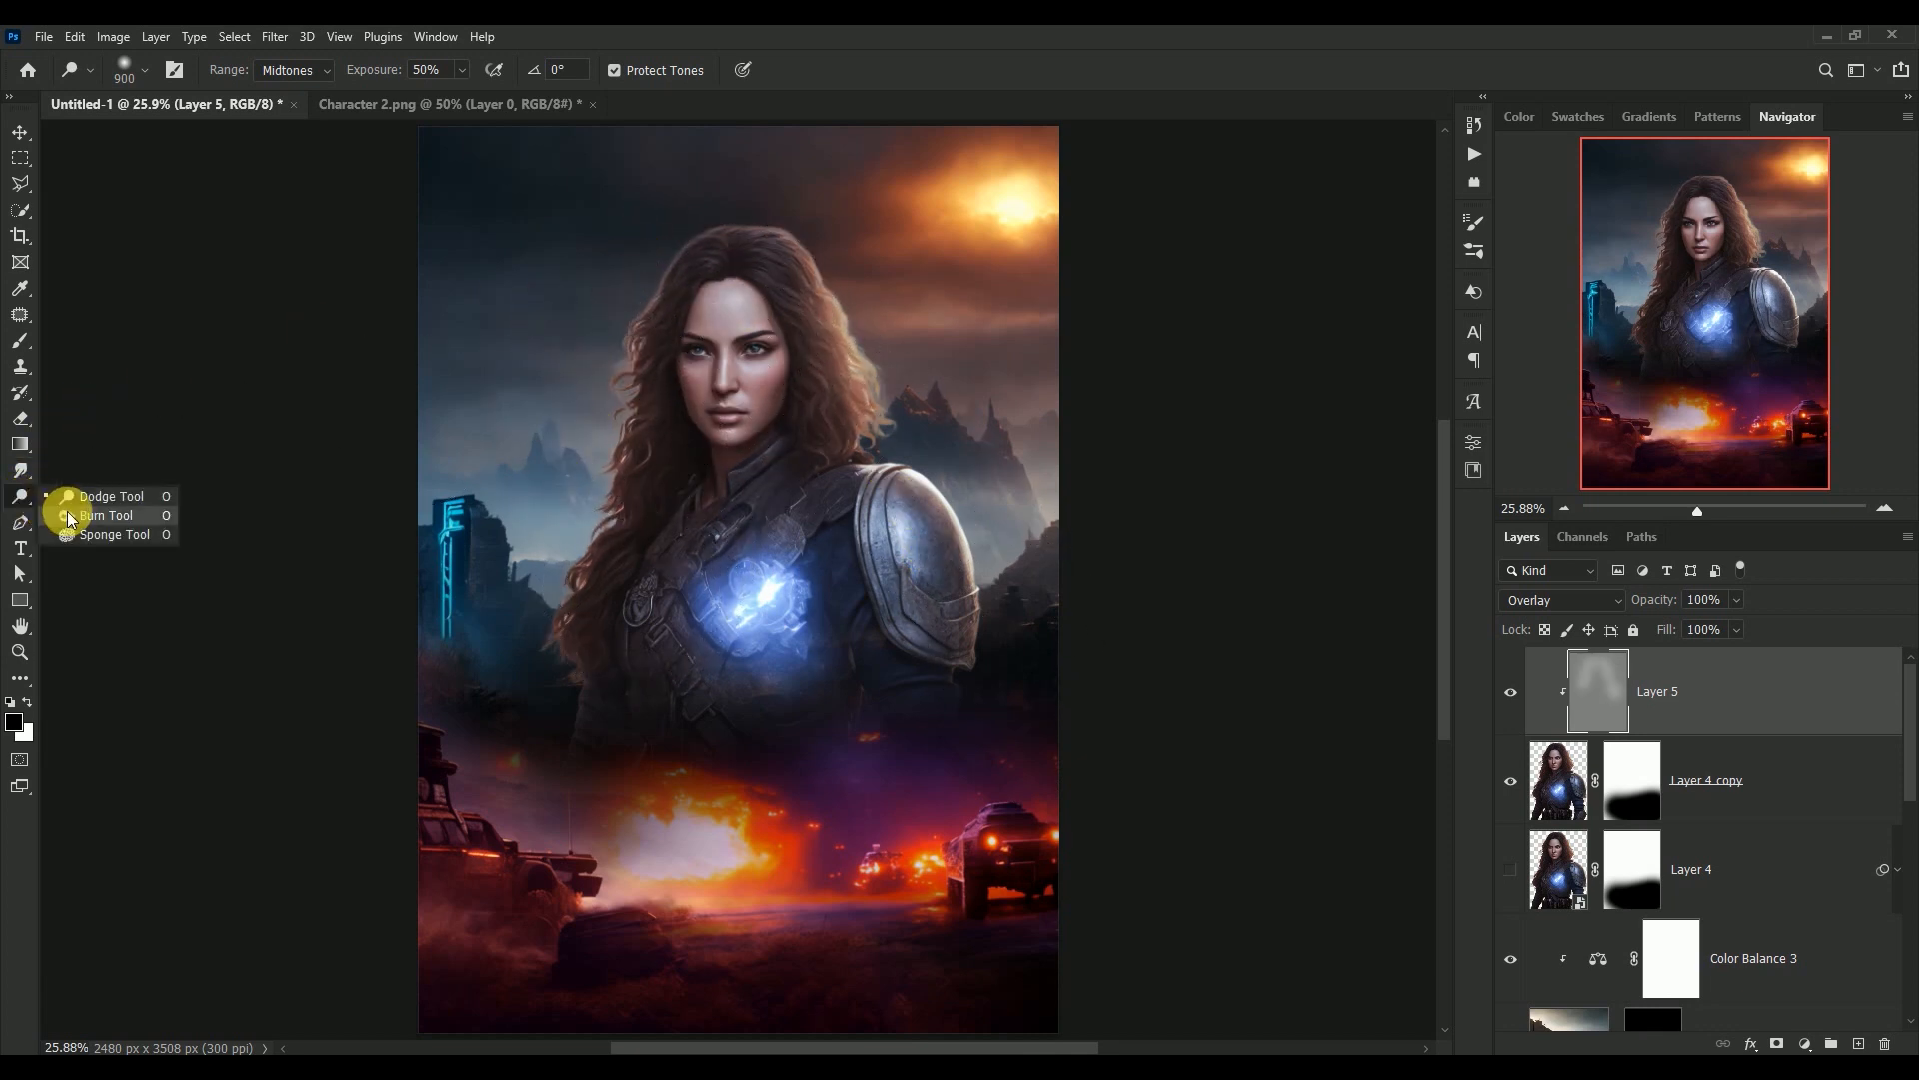
pyautogui.click(68, 512)
pyautogui.press('[')
pyautogui.press('[')
pyautogui.press('[')
pyautogui.press('[')
pyautogui.press('[')
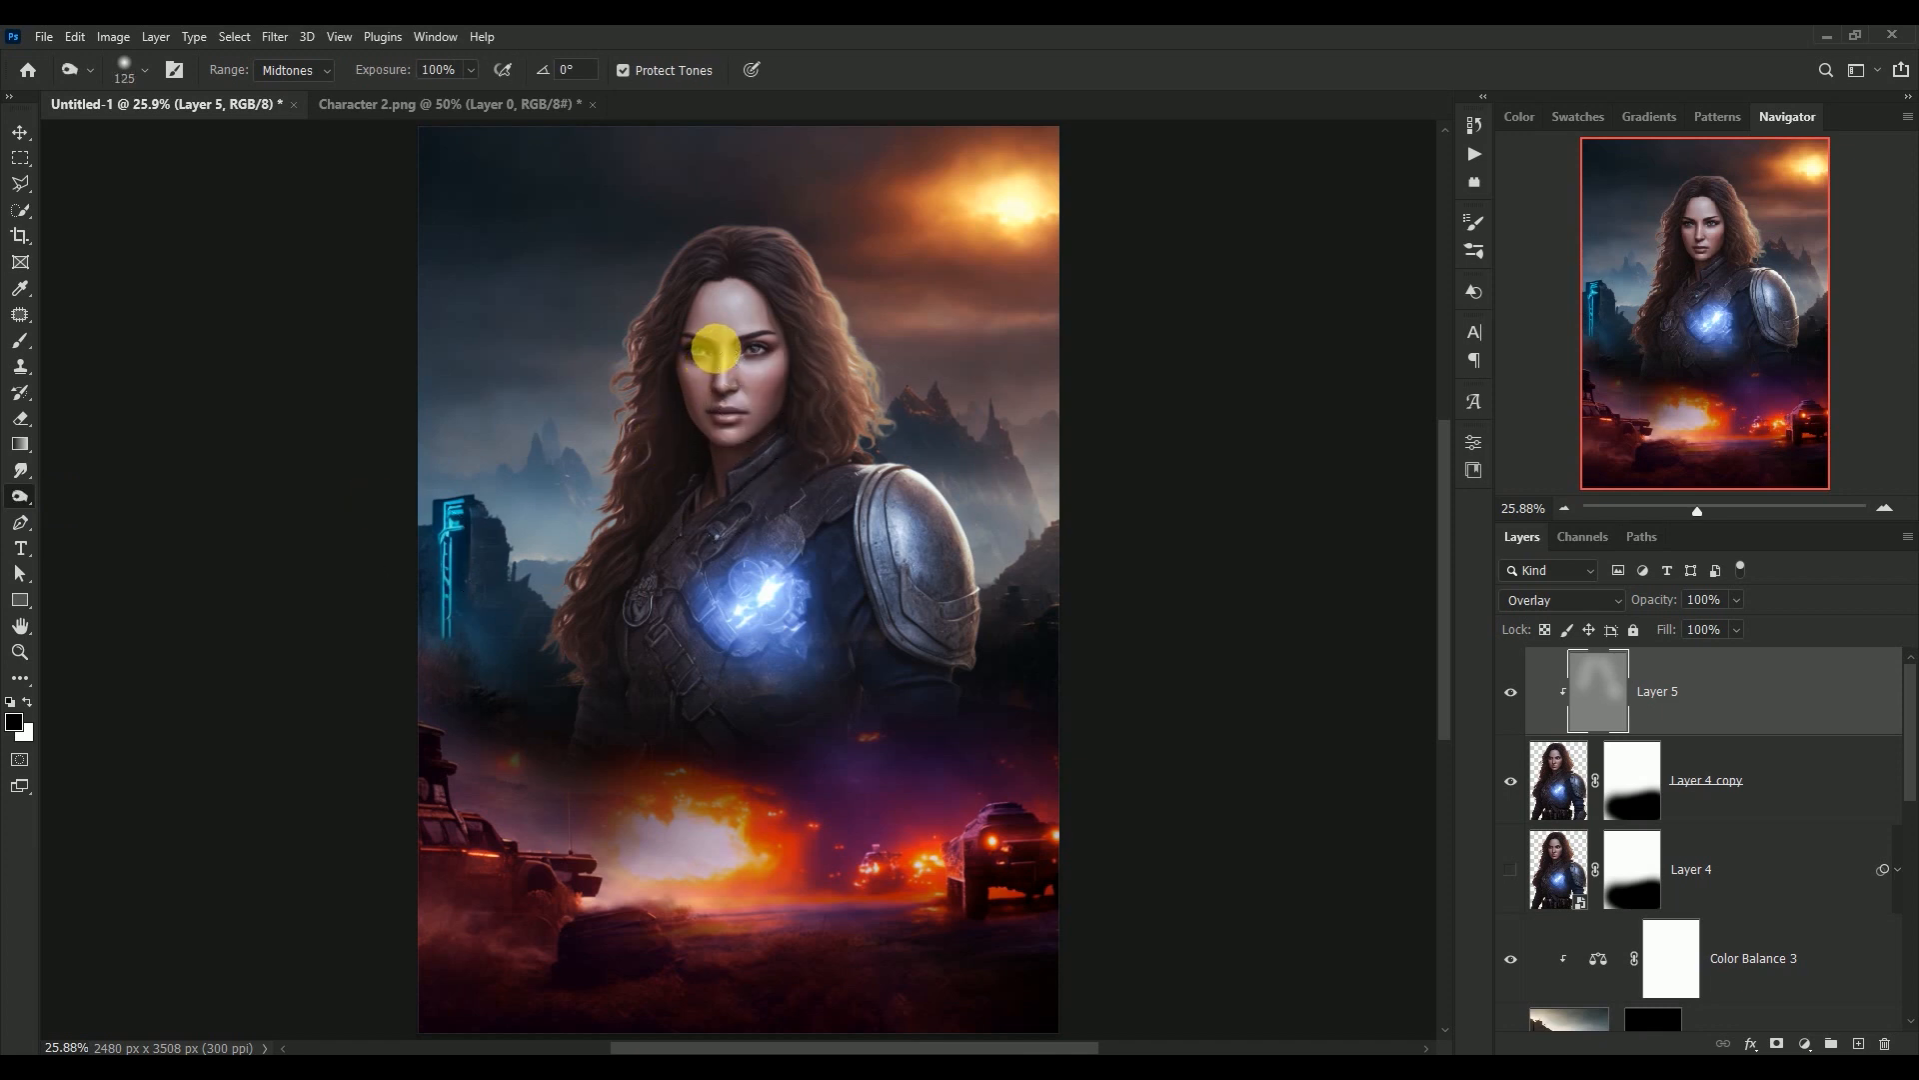
pyautogui.moveTo(733, 369)
pyautogui.mouseDown()
pyautogui.moveTo(719, 519)
pyautogui.moveTo(733, 498)
pyautogui.moveTo(945, 553)
pyautogui.moveTo(883, 472)
pyautogui.moveTo(904, 626)
pyautogui.moveTo(925, 672)
pyautogui.moveTo(962, 678)
pyautogui.moveTo(922, 603)
pyautogui.moveTo(972, 650)
pyautogui.moveTo(999, 625)
pyautogui.moveTo(861, 621)
pyautogui.moveTo(842, 418)
pyautogui.mouseUp()
pyautogui.press(']')
# Dodge the woman's chest armour on Layer 5 with a 400 px midtones brush at 50% exposure
pyautogui.rightClick(25, 497)
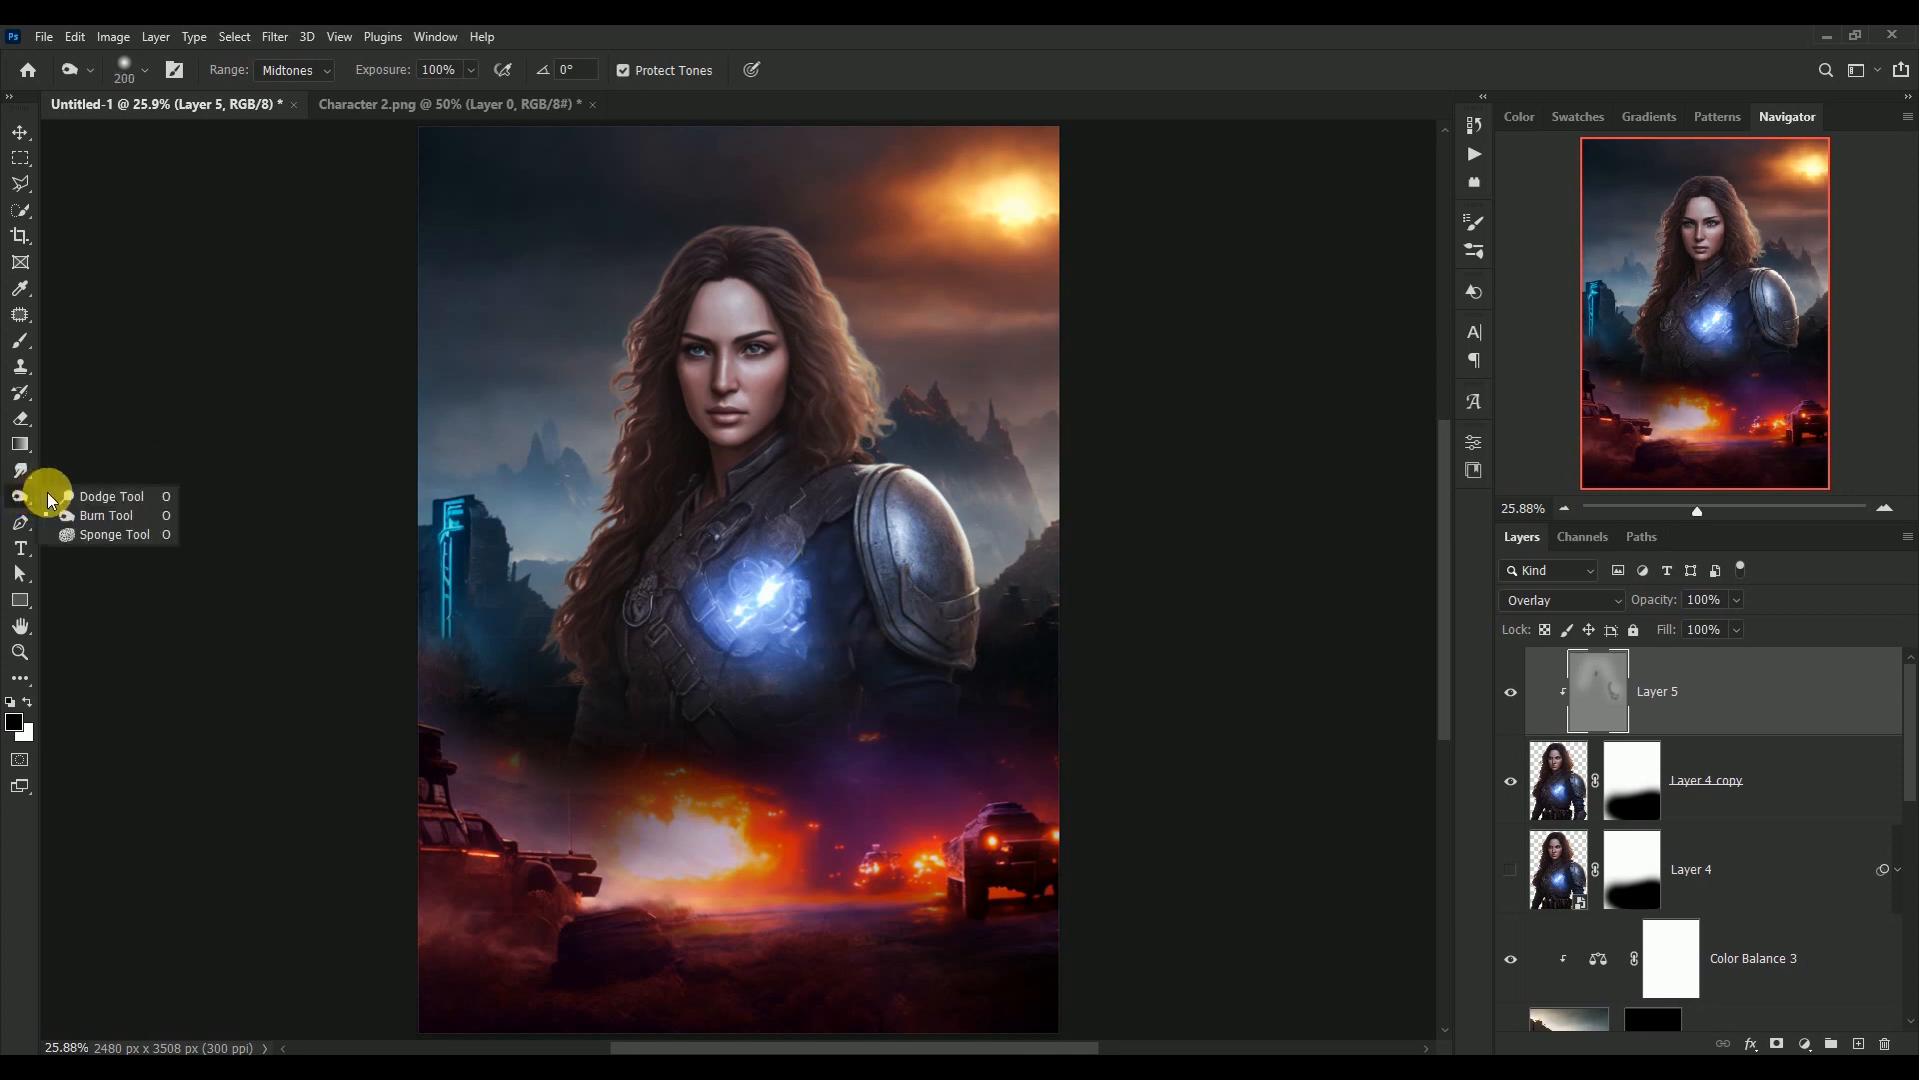
pyautogui.click(67, 502)
pyautogui.press('[')
pyautogui.press('[')
pyautogui.press('[')
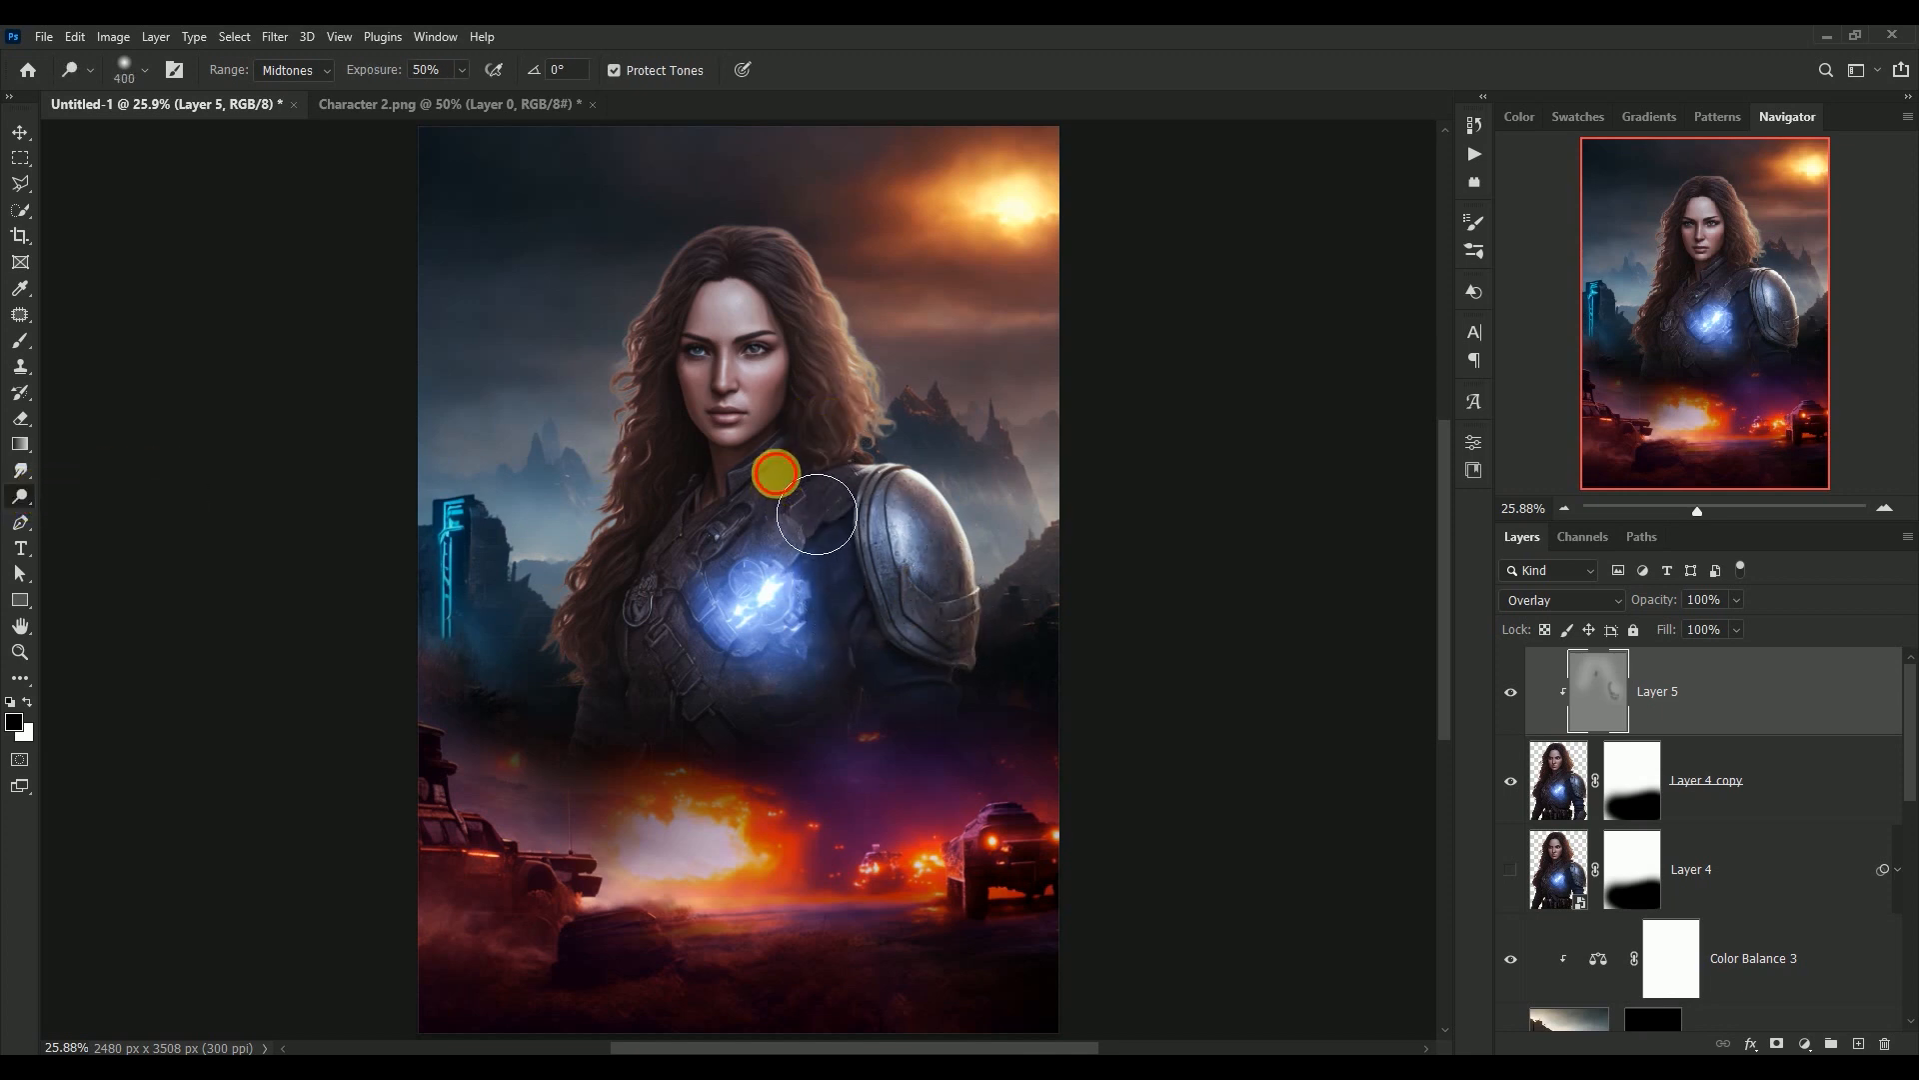
pyautogui.moveTo(820, 510)
pyautogui.mouseDown()
pyautogui.moveTo(712, 591)
pyautogui.moveTo(816, 578)
pyautogui.moveTo(804, 642)
pyautogui.moveTo(758, 667)
pyautogui.moveTo(881, 525)
pyautogui.moveTo(873, 652)
pyautogui.moveTo(913, 713)
pyautogui.moveTo(883, 645)
pyautogui.moveTo(861, 645)
pyautogui.moveTo(846, 746)
pyautogui.moveTo(849, 621)
pyautogui.moveTo(807, 605)
pyautogui.moveTo(742, 707)
pyautogui.moveTo(858, 531)
pyautogui.mouseUp()
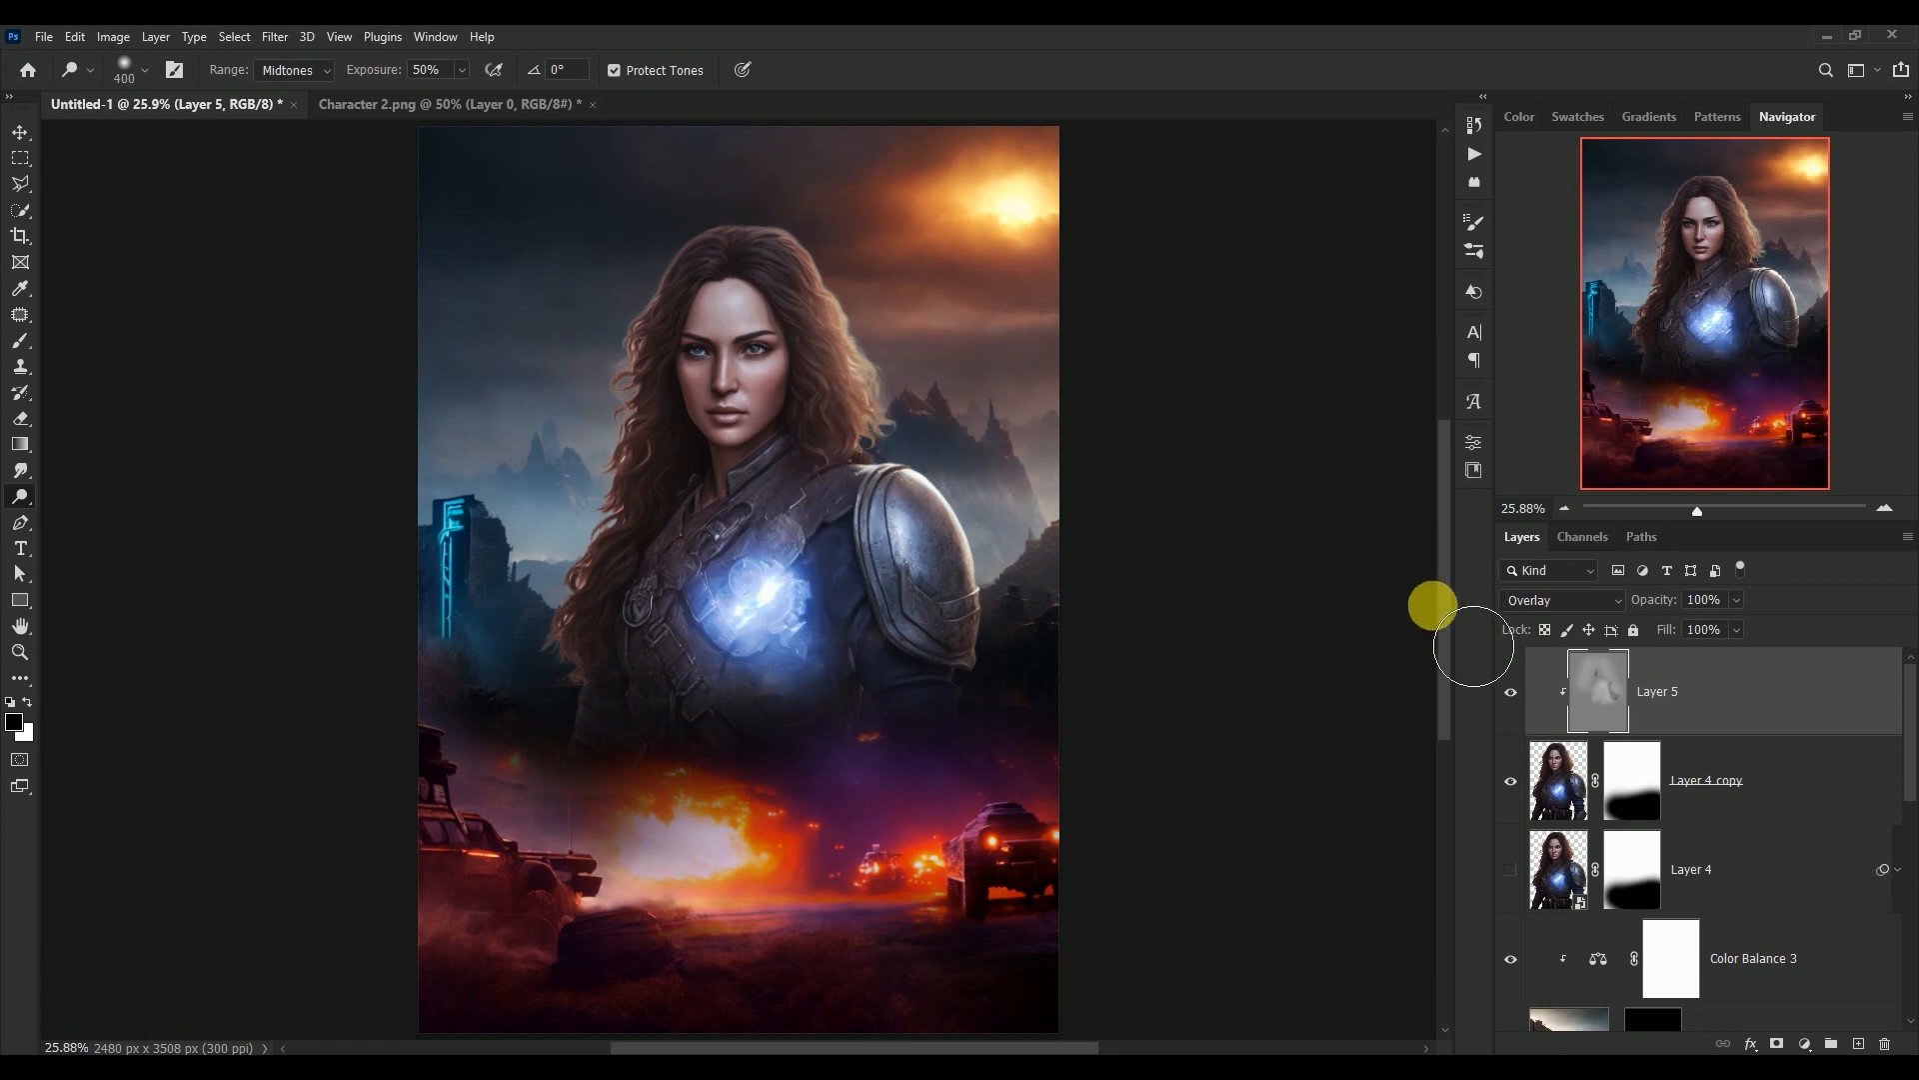
# Compare the poster with and without Layer 5, and dodge lightly over the woman's face before switching to the Move tool
pyautogui.click(1511, 689)
pyautogui.click(1509, 688)
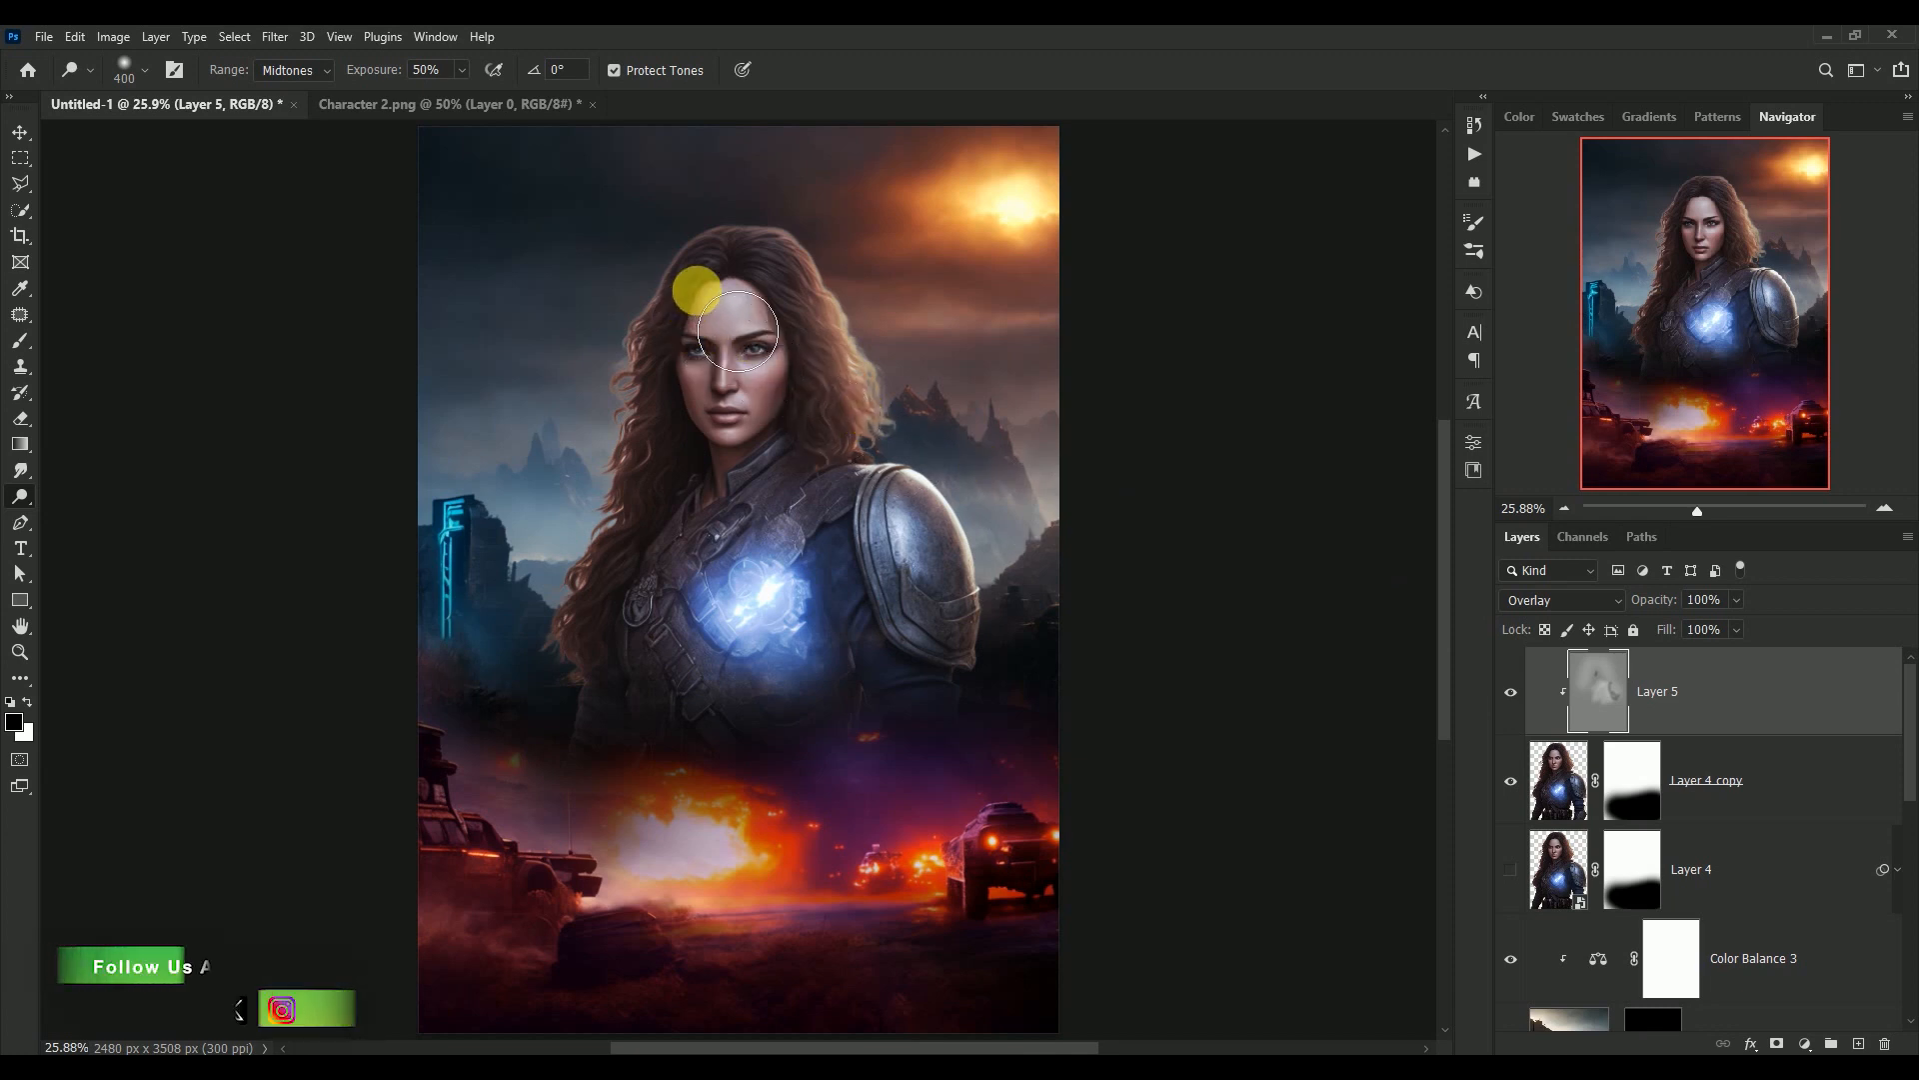
pyautogui.moveTo(734, 330); pyautogui.dragTo(718, 445)
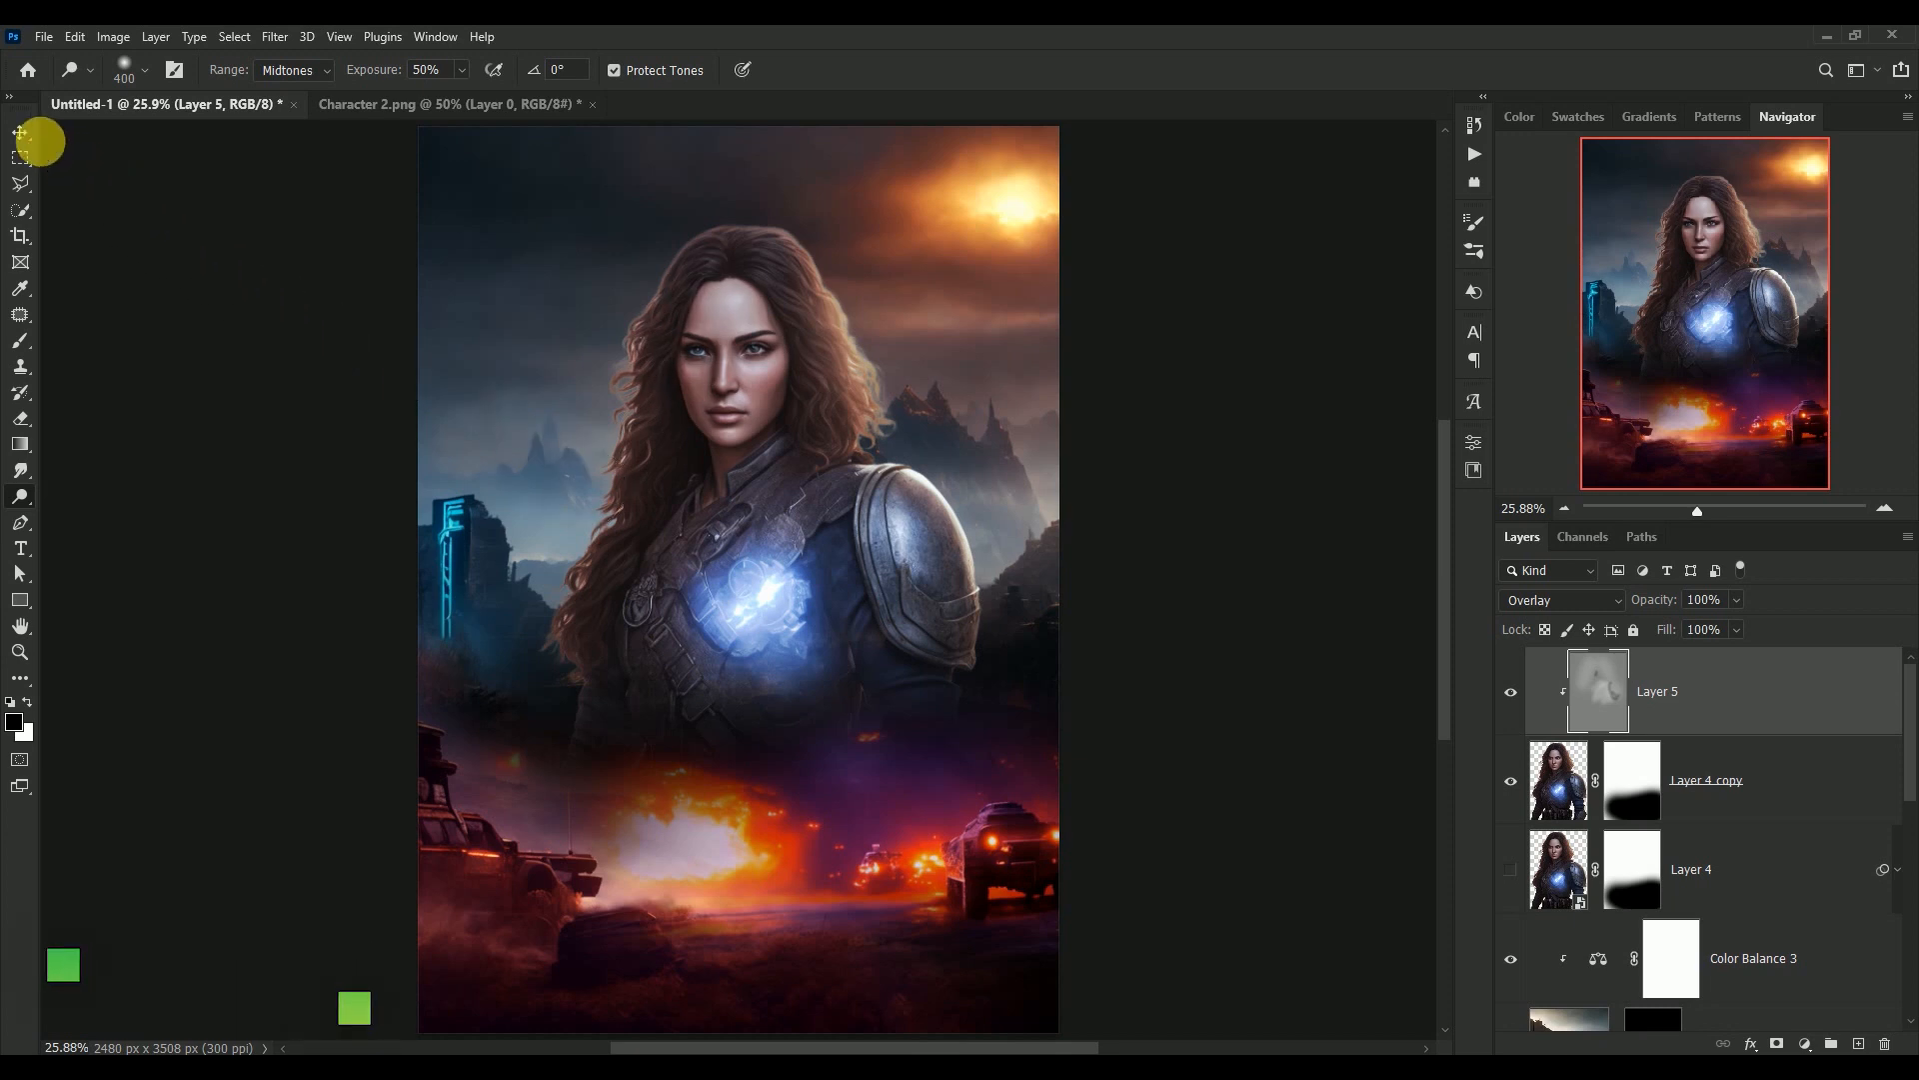
pyautogui.click(20, 132)
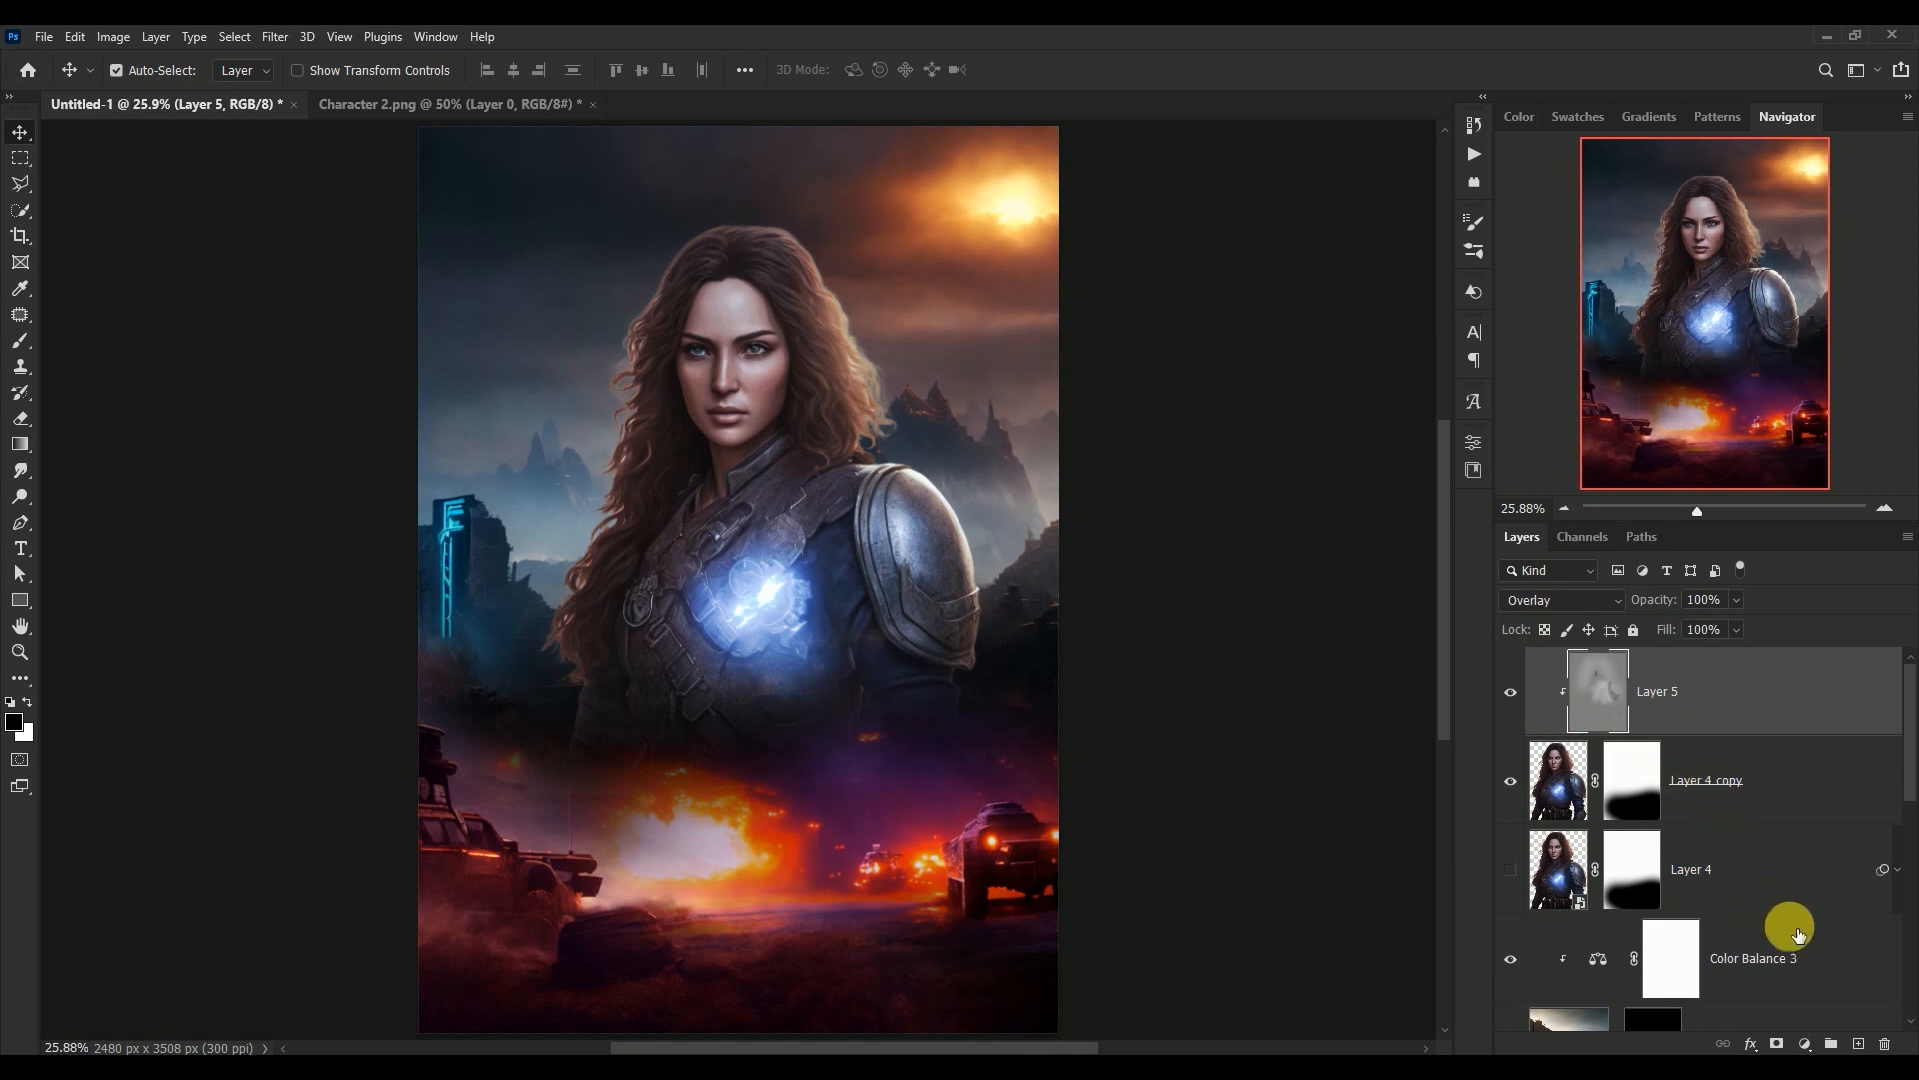
# Add a new layer above Layer 5 and set the foreground colour to #0d1fae
pyautogui.click(1858, 1043)
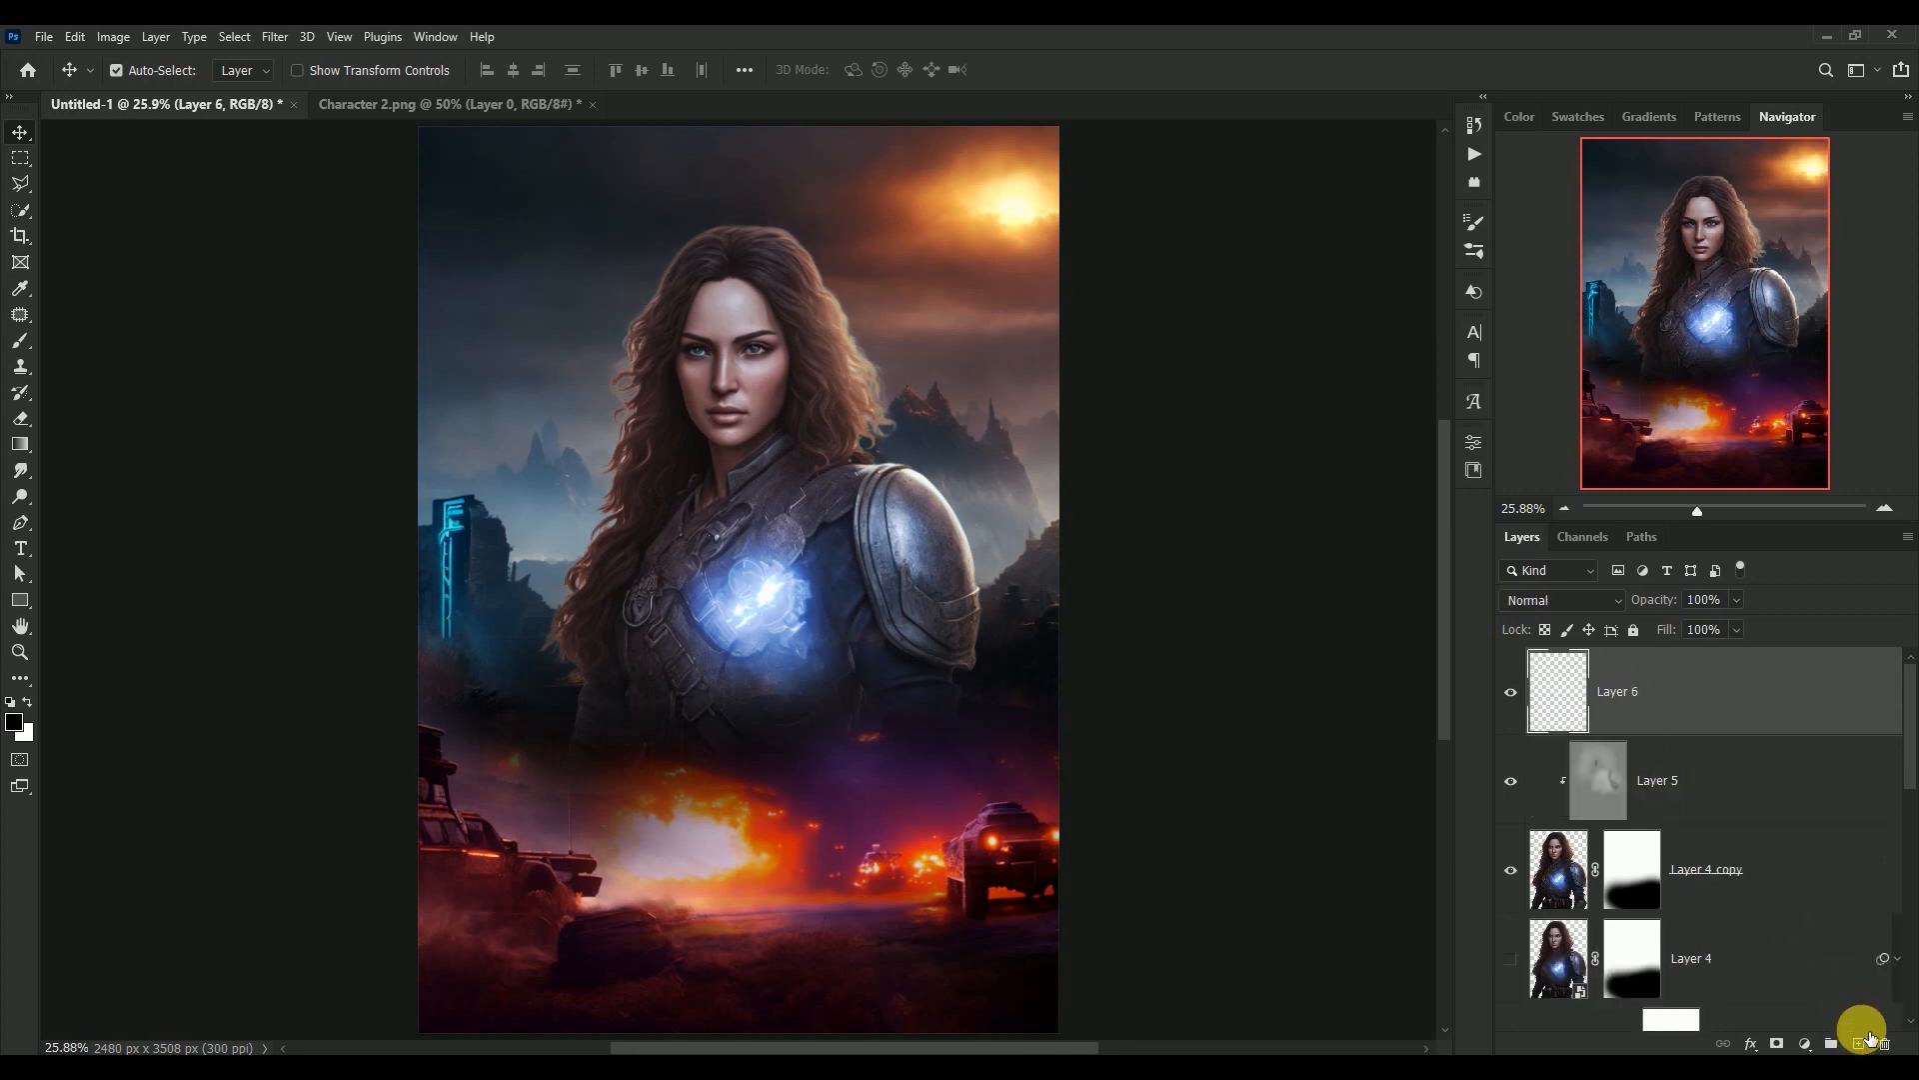
pyautogui.click(16, 719)
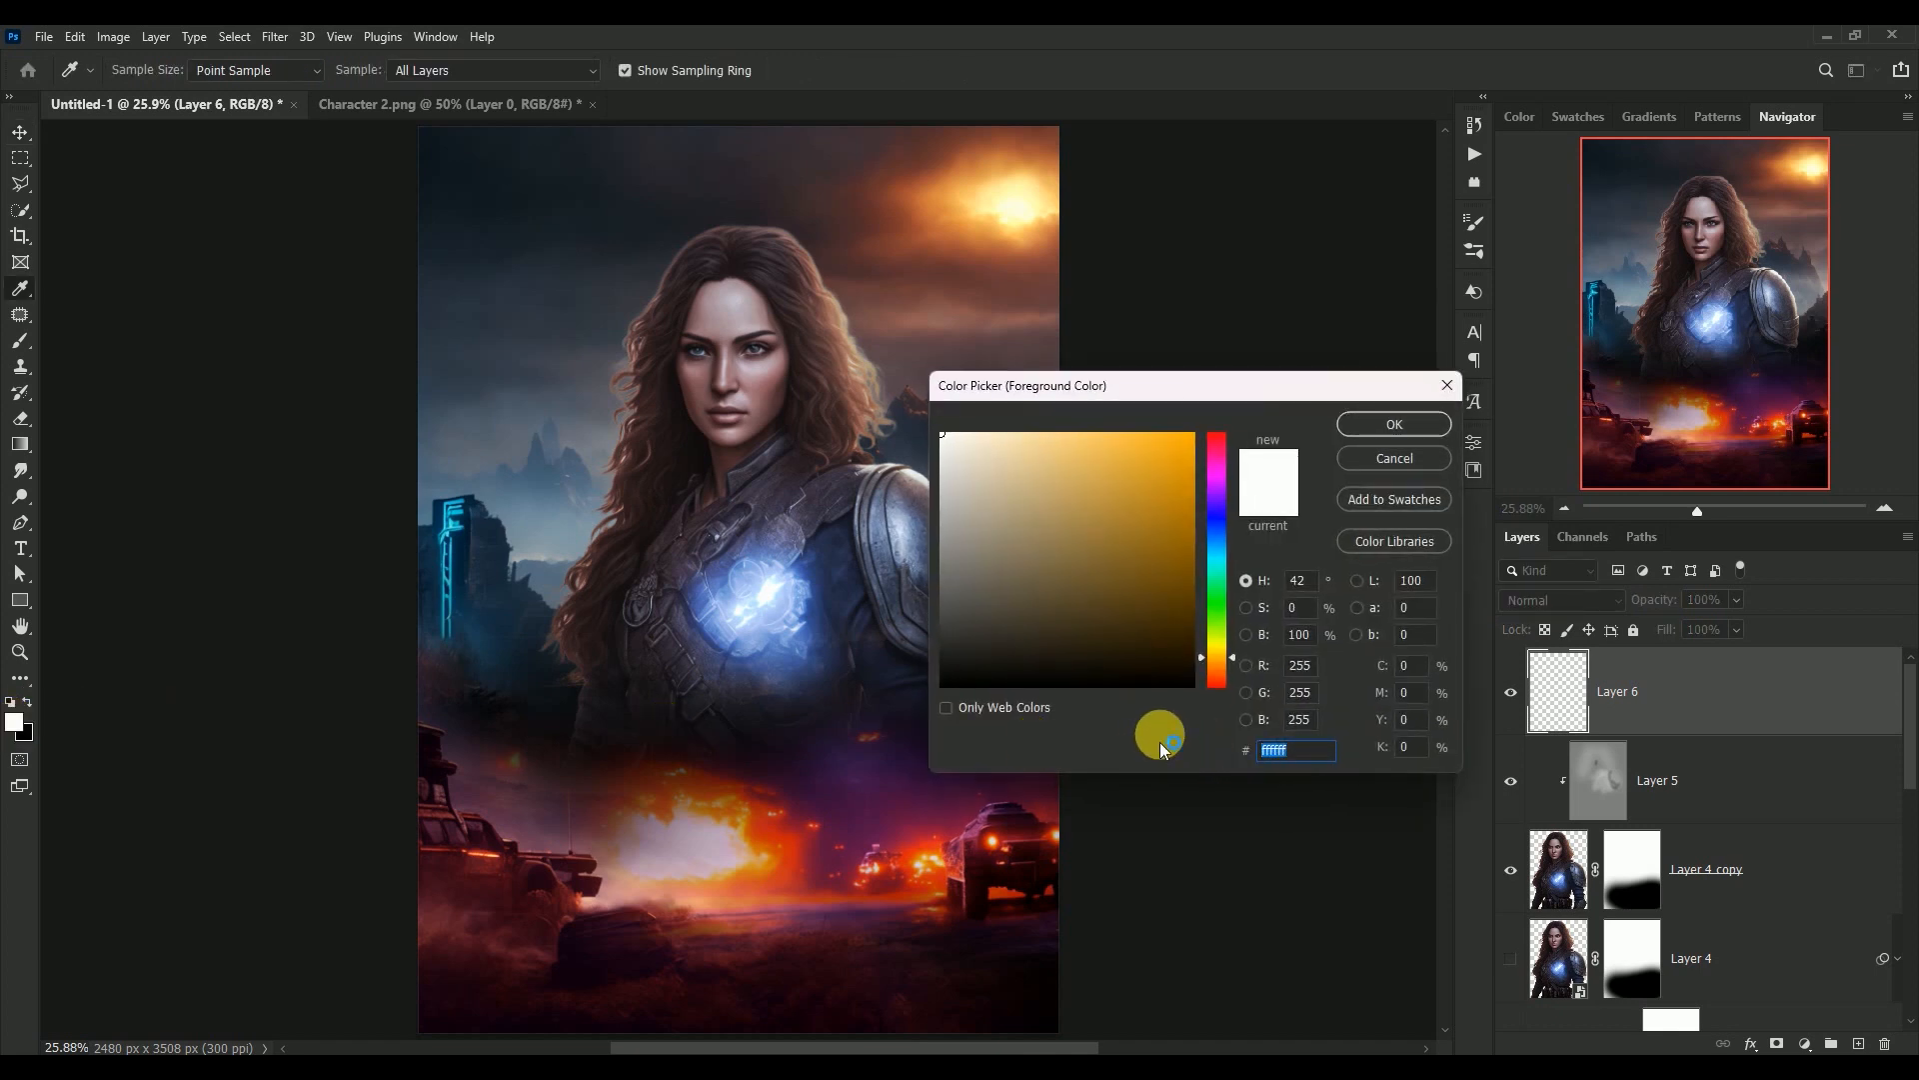
pyautogui.write('0')
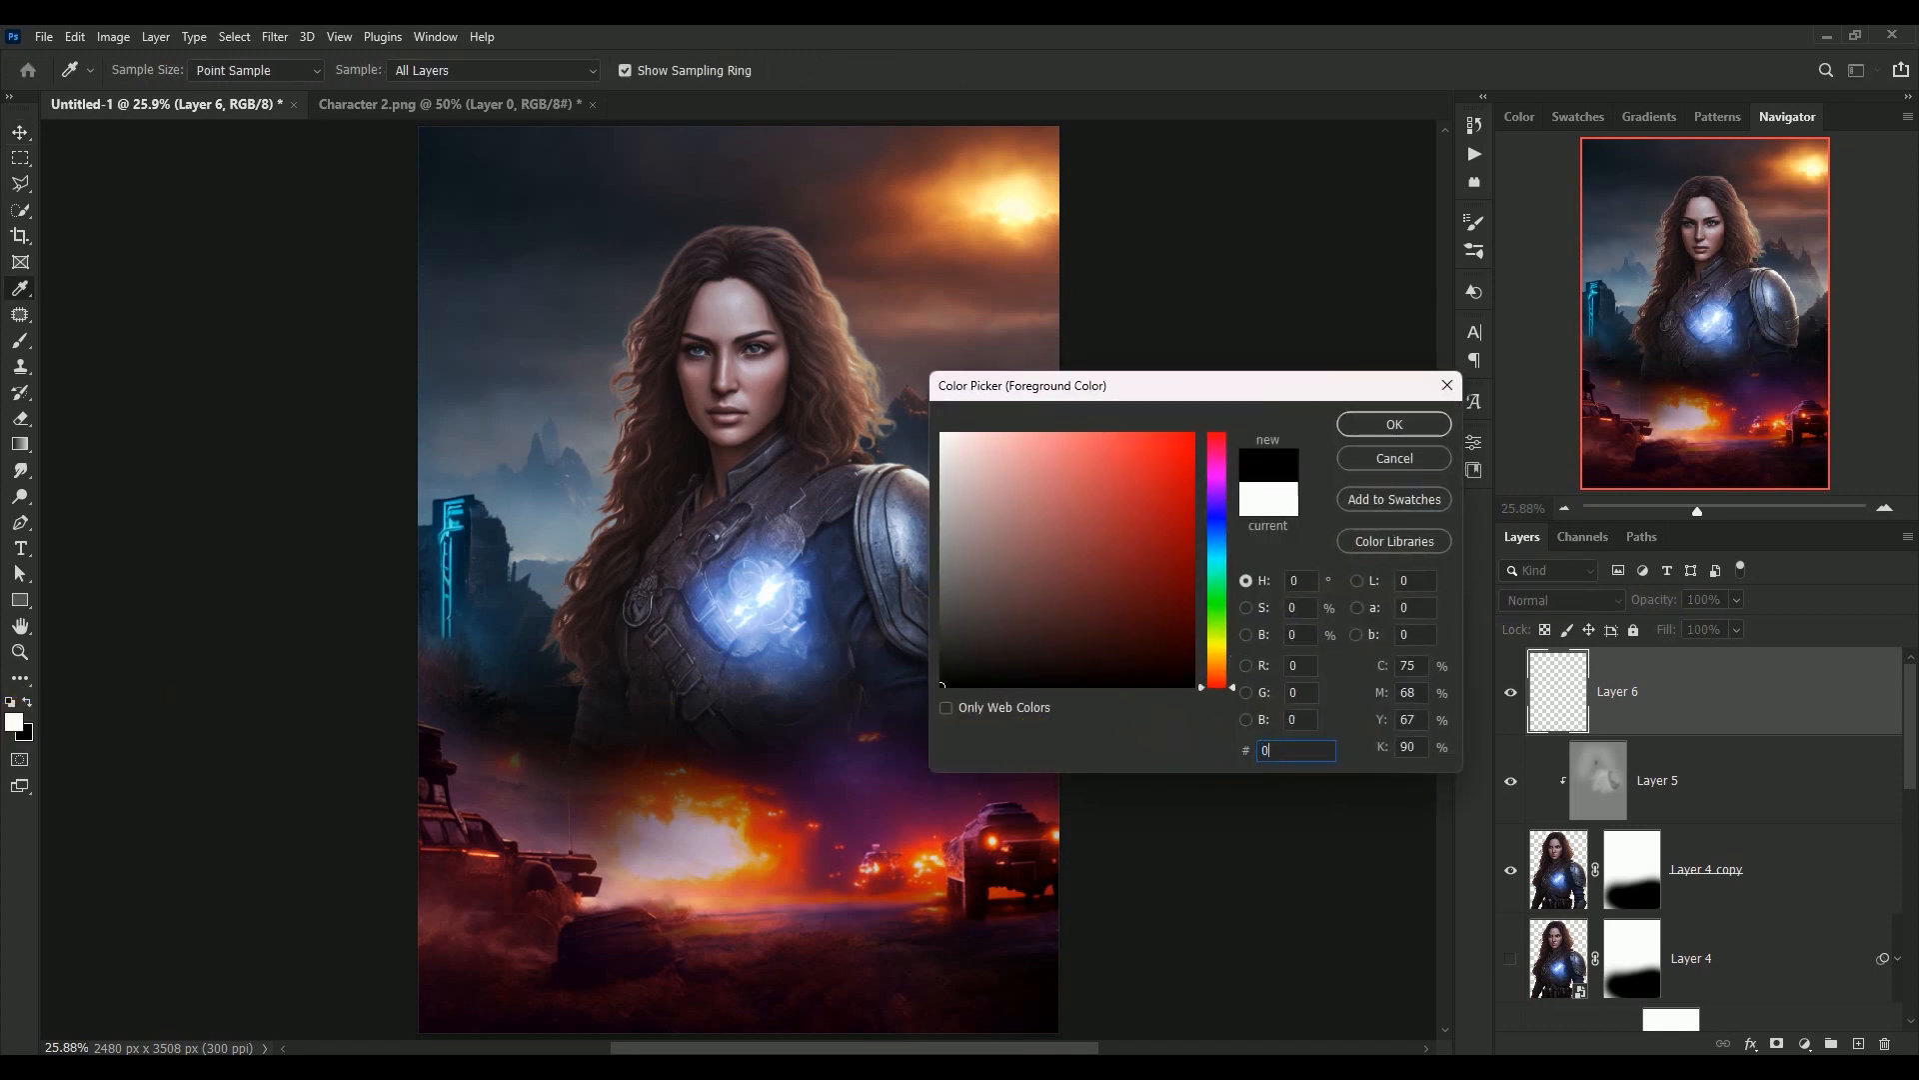
pyautogui.write('d')
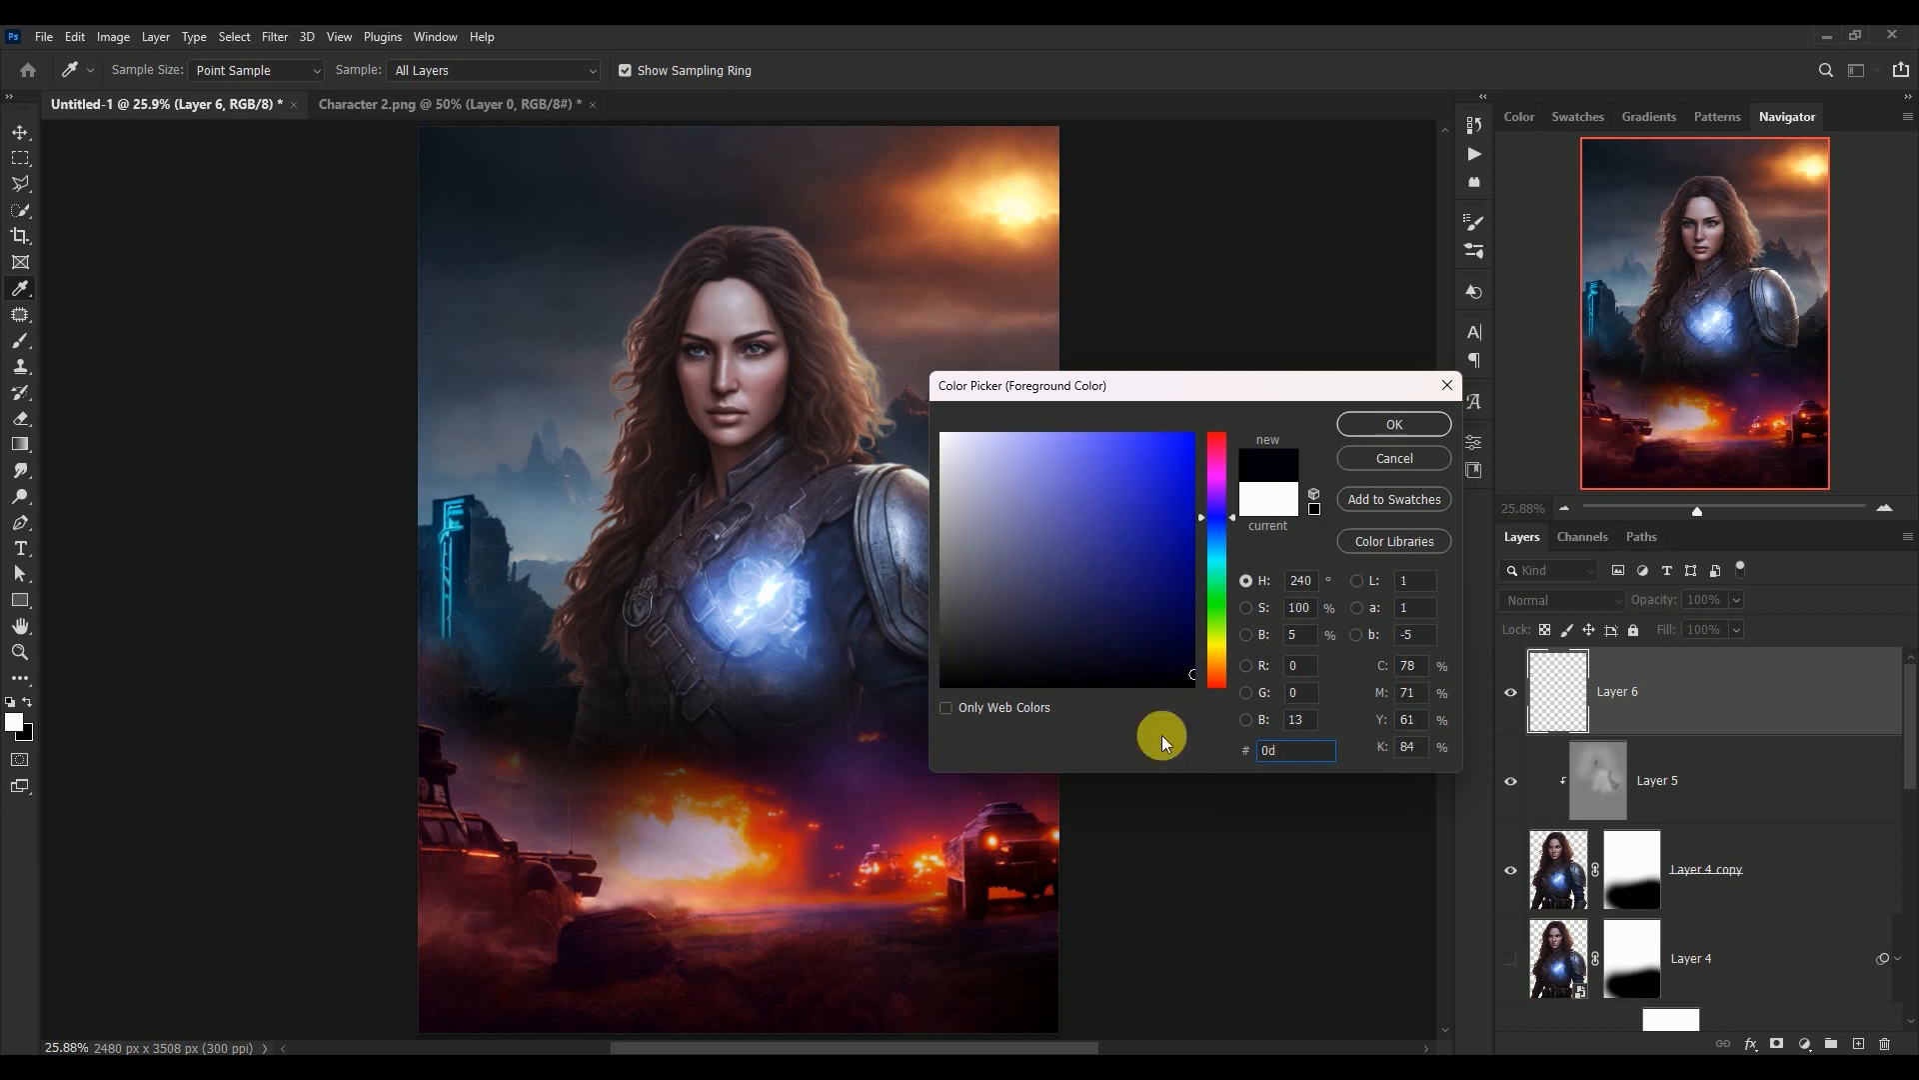
pyautogui.write('1')
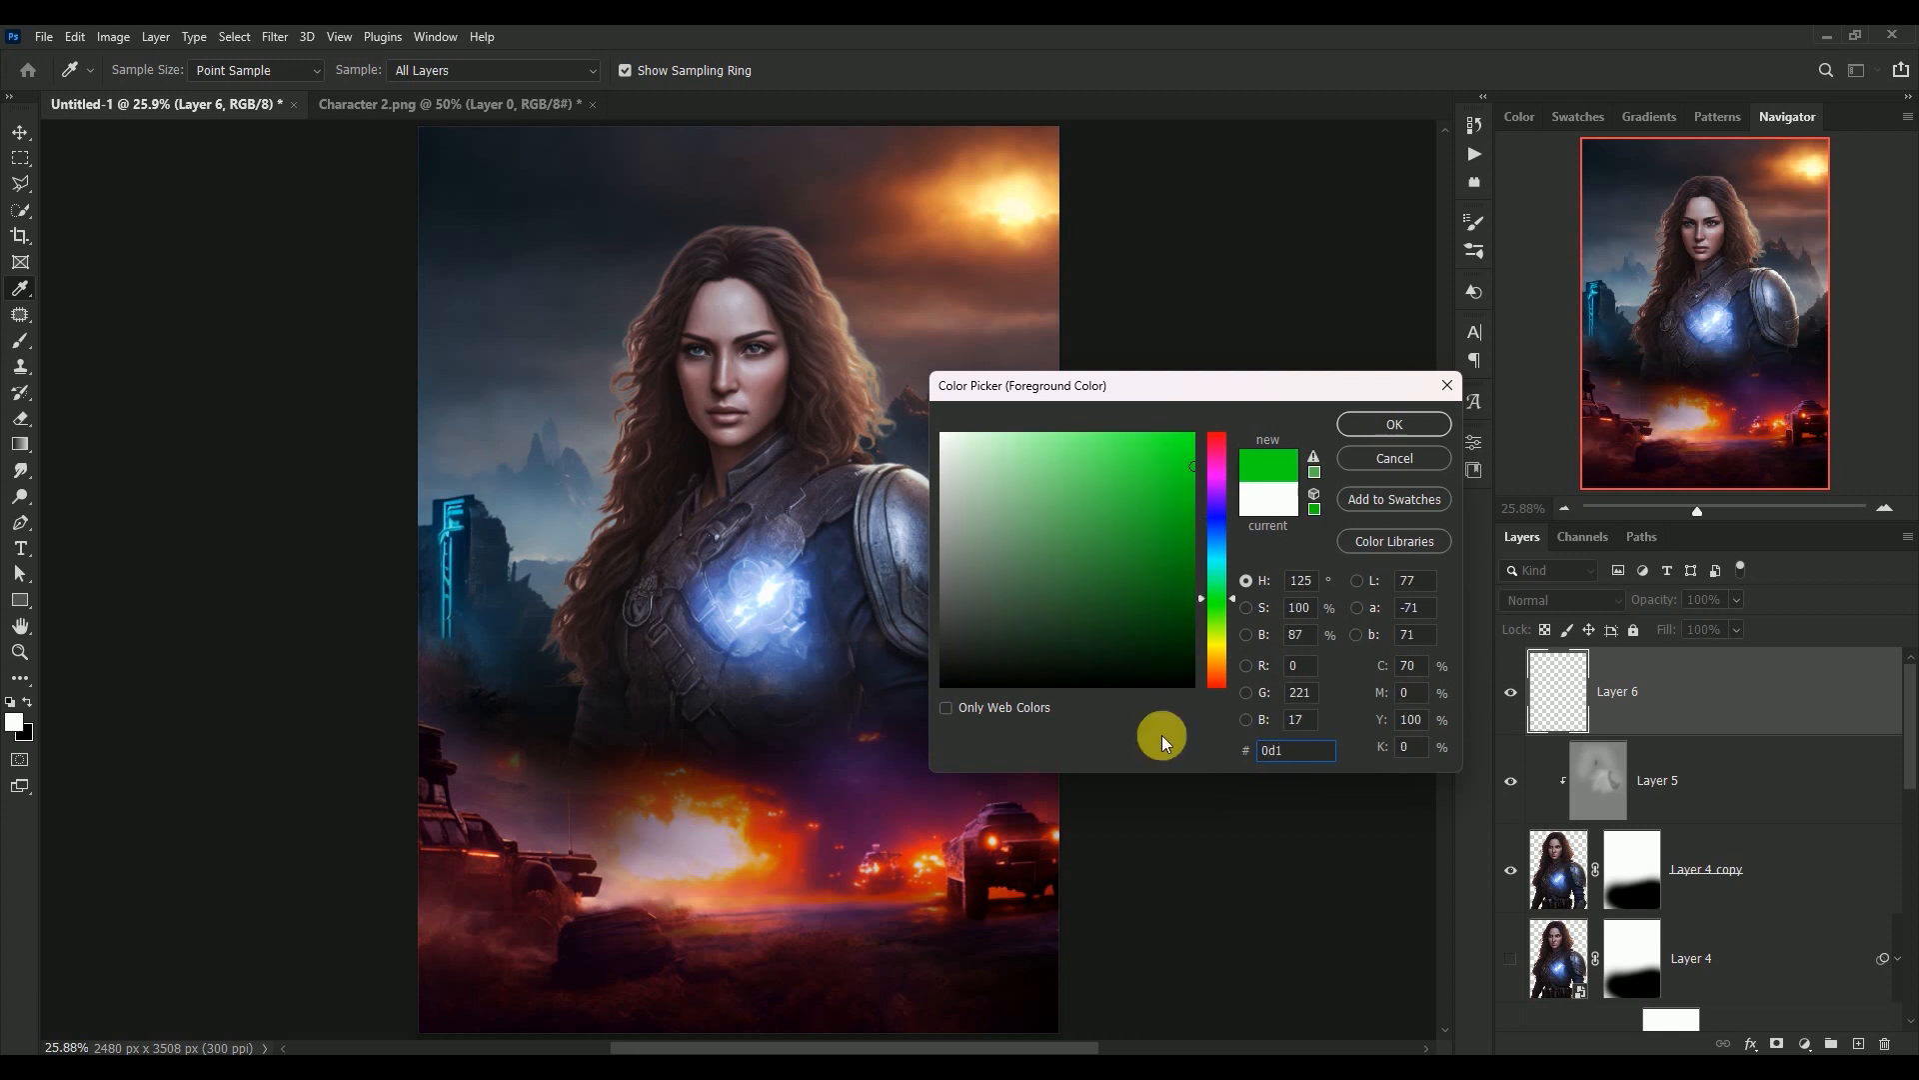
pyautogui.write('fae')
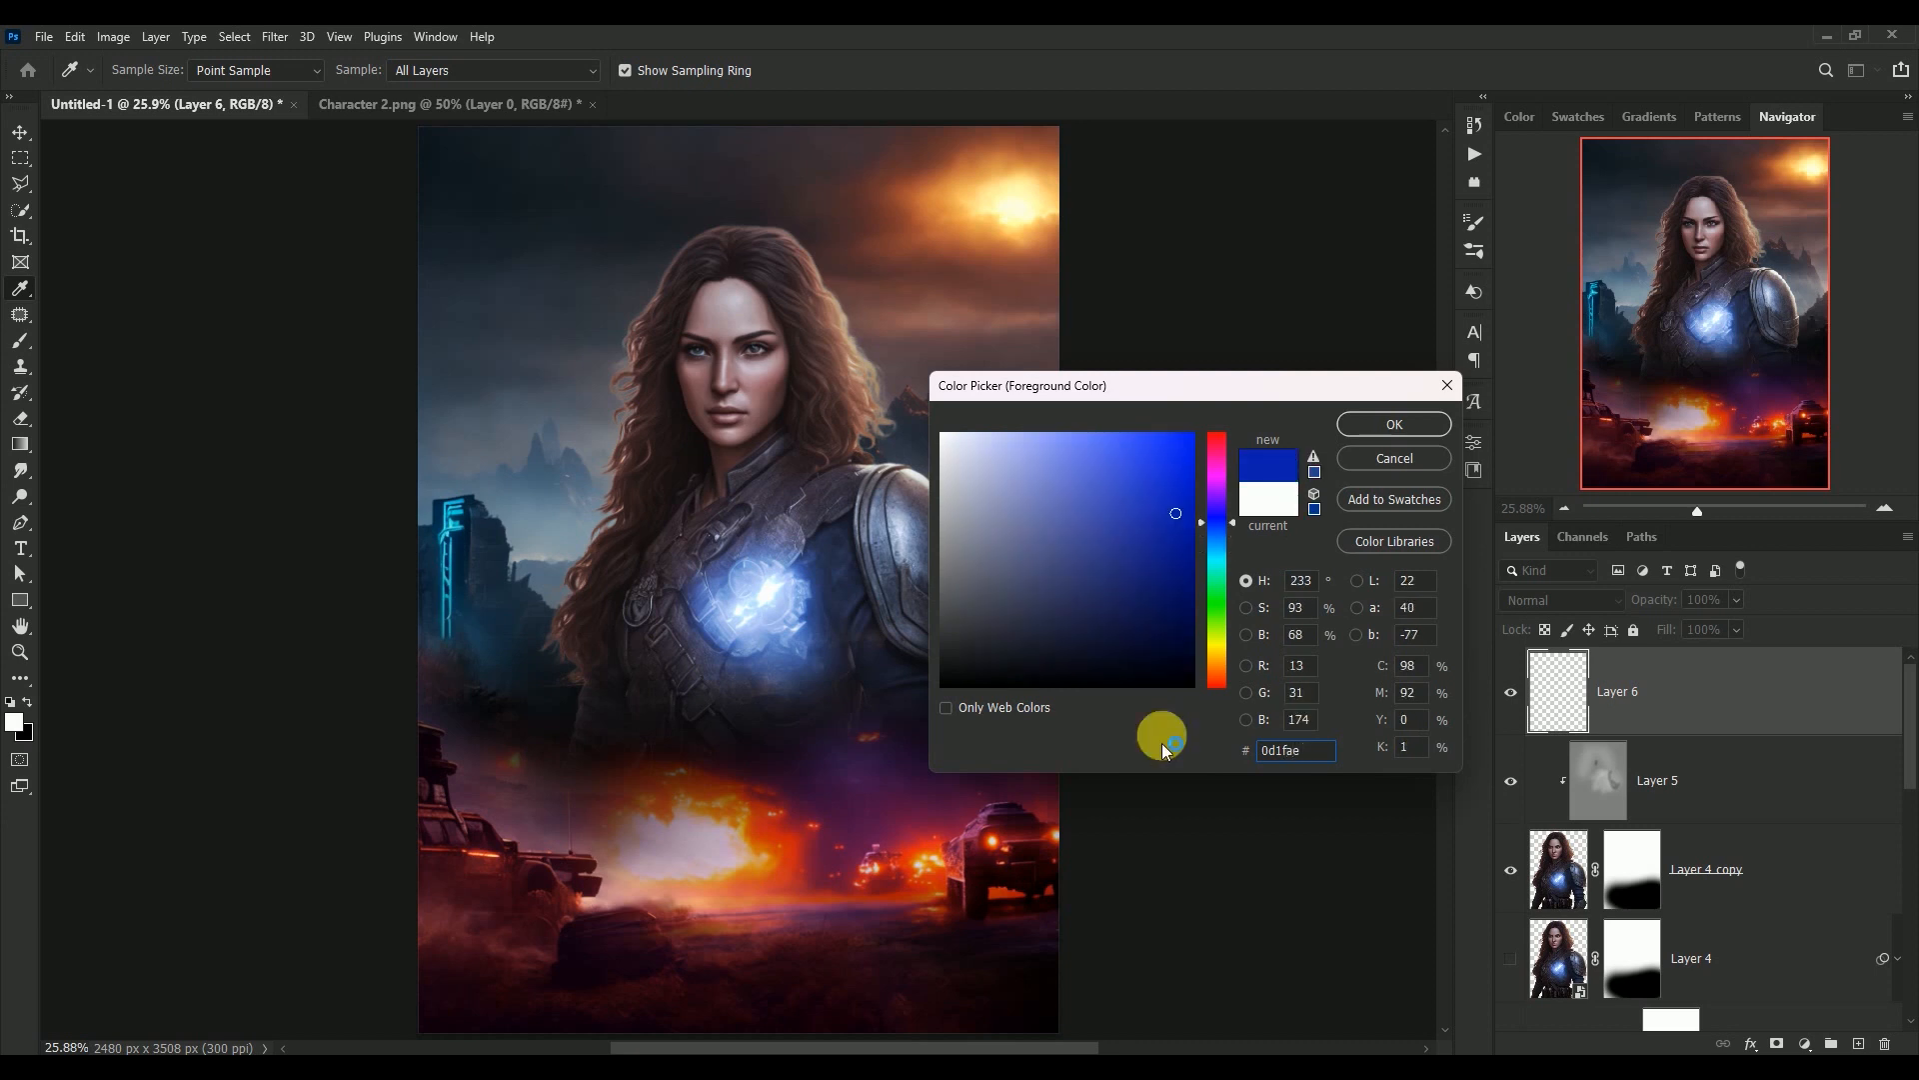
pyautogui.click(1419, 429)
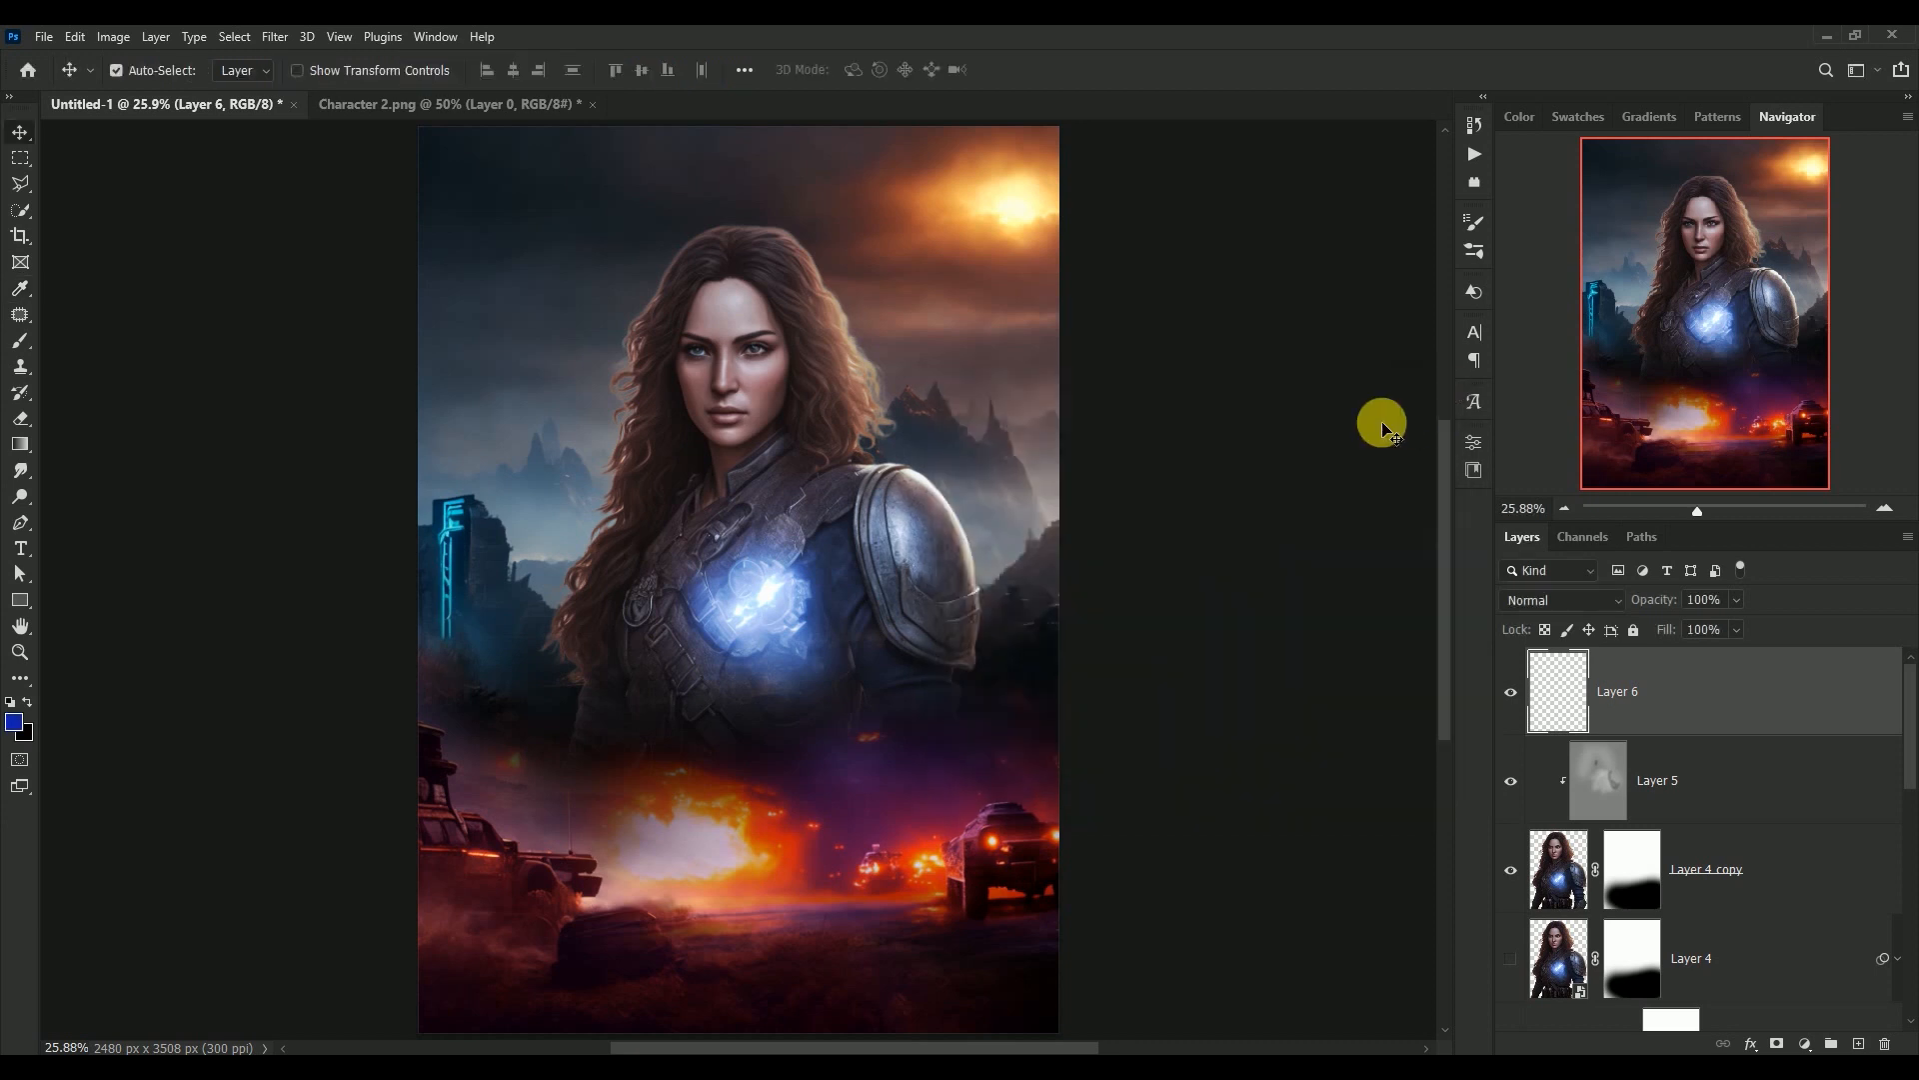
# Paint a soft blue glow over the light on the woman's chest on Layer 6 with an 800 px brush
pyautogui.click(20, 344)
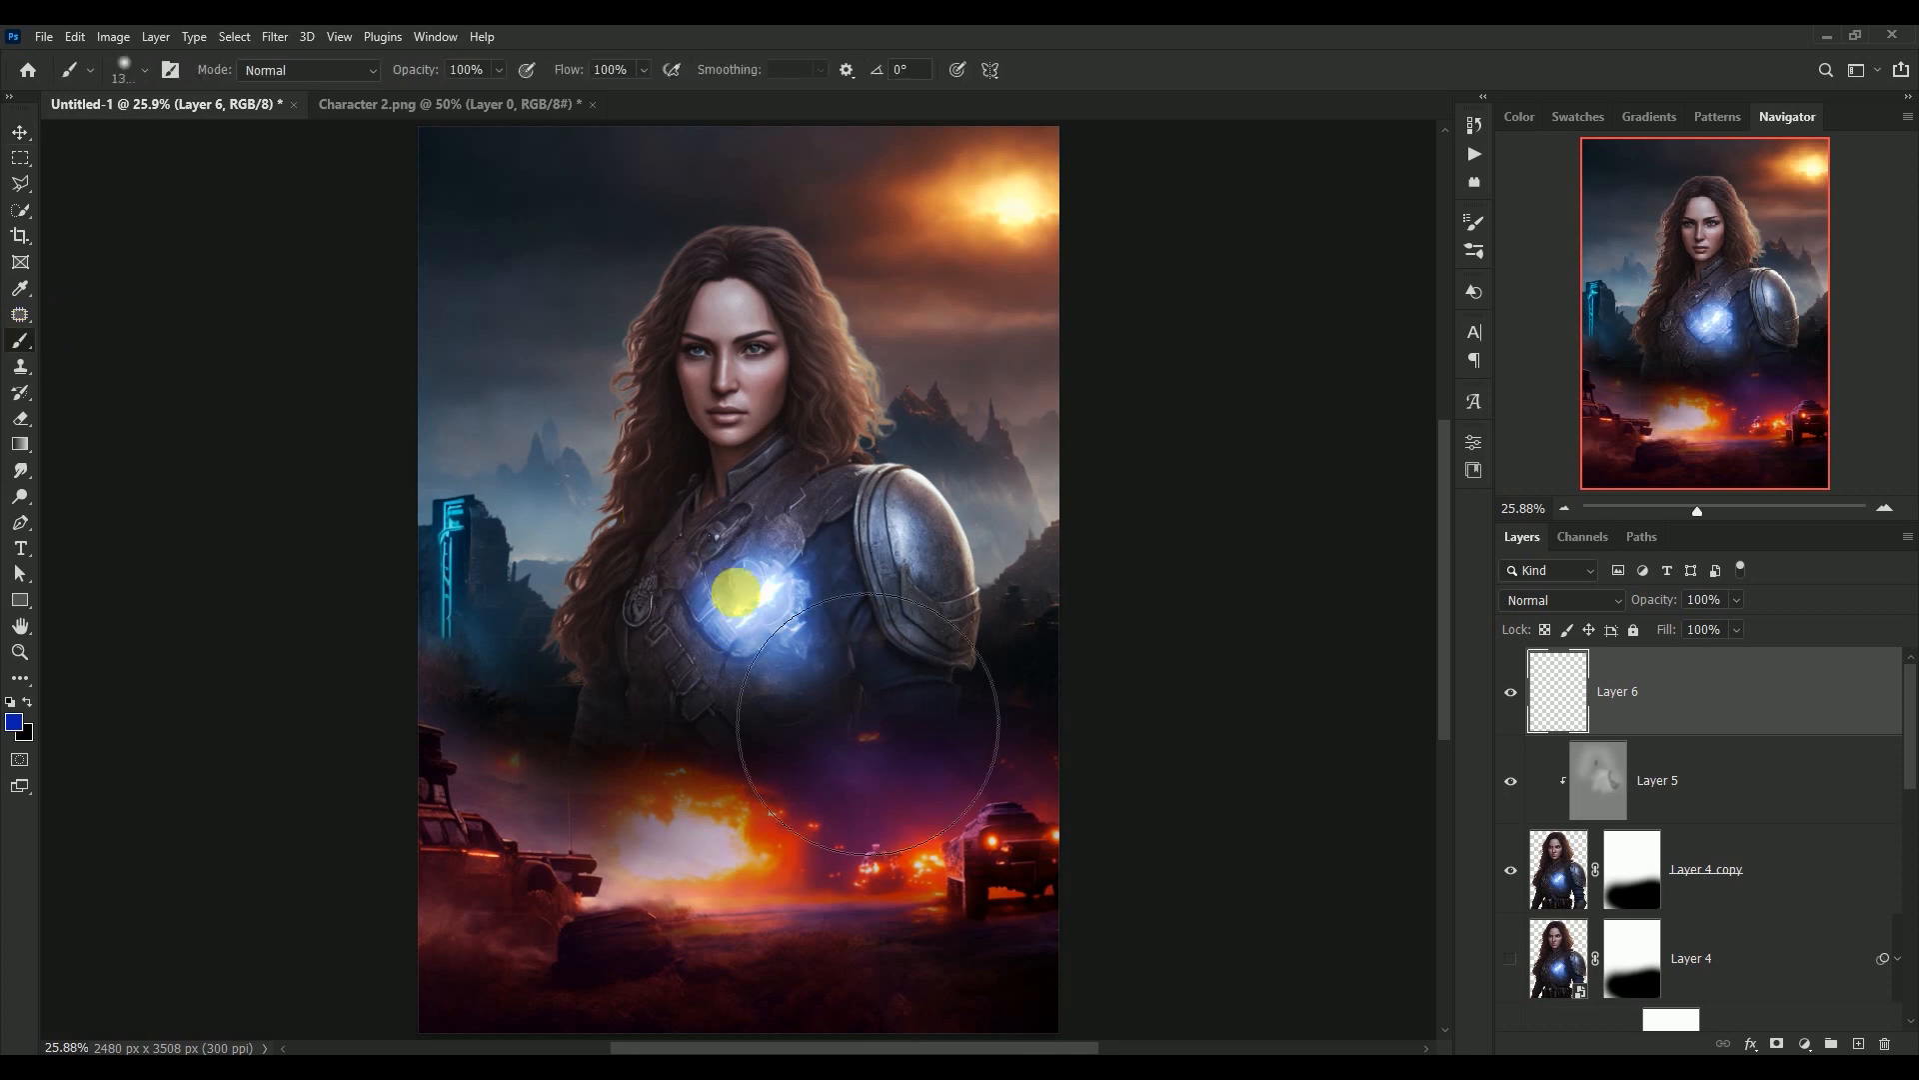
pyautogui.press('[')
pyautogui.press('[')
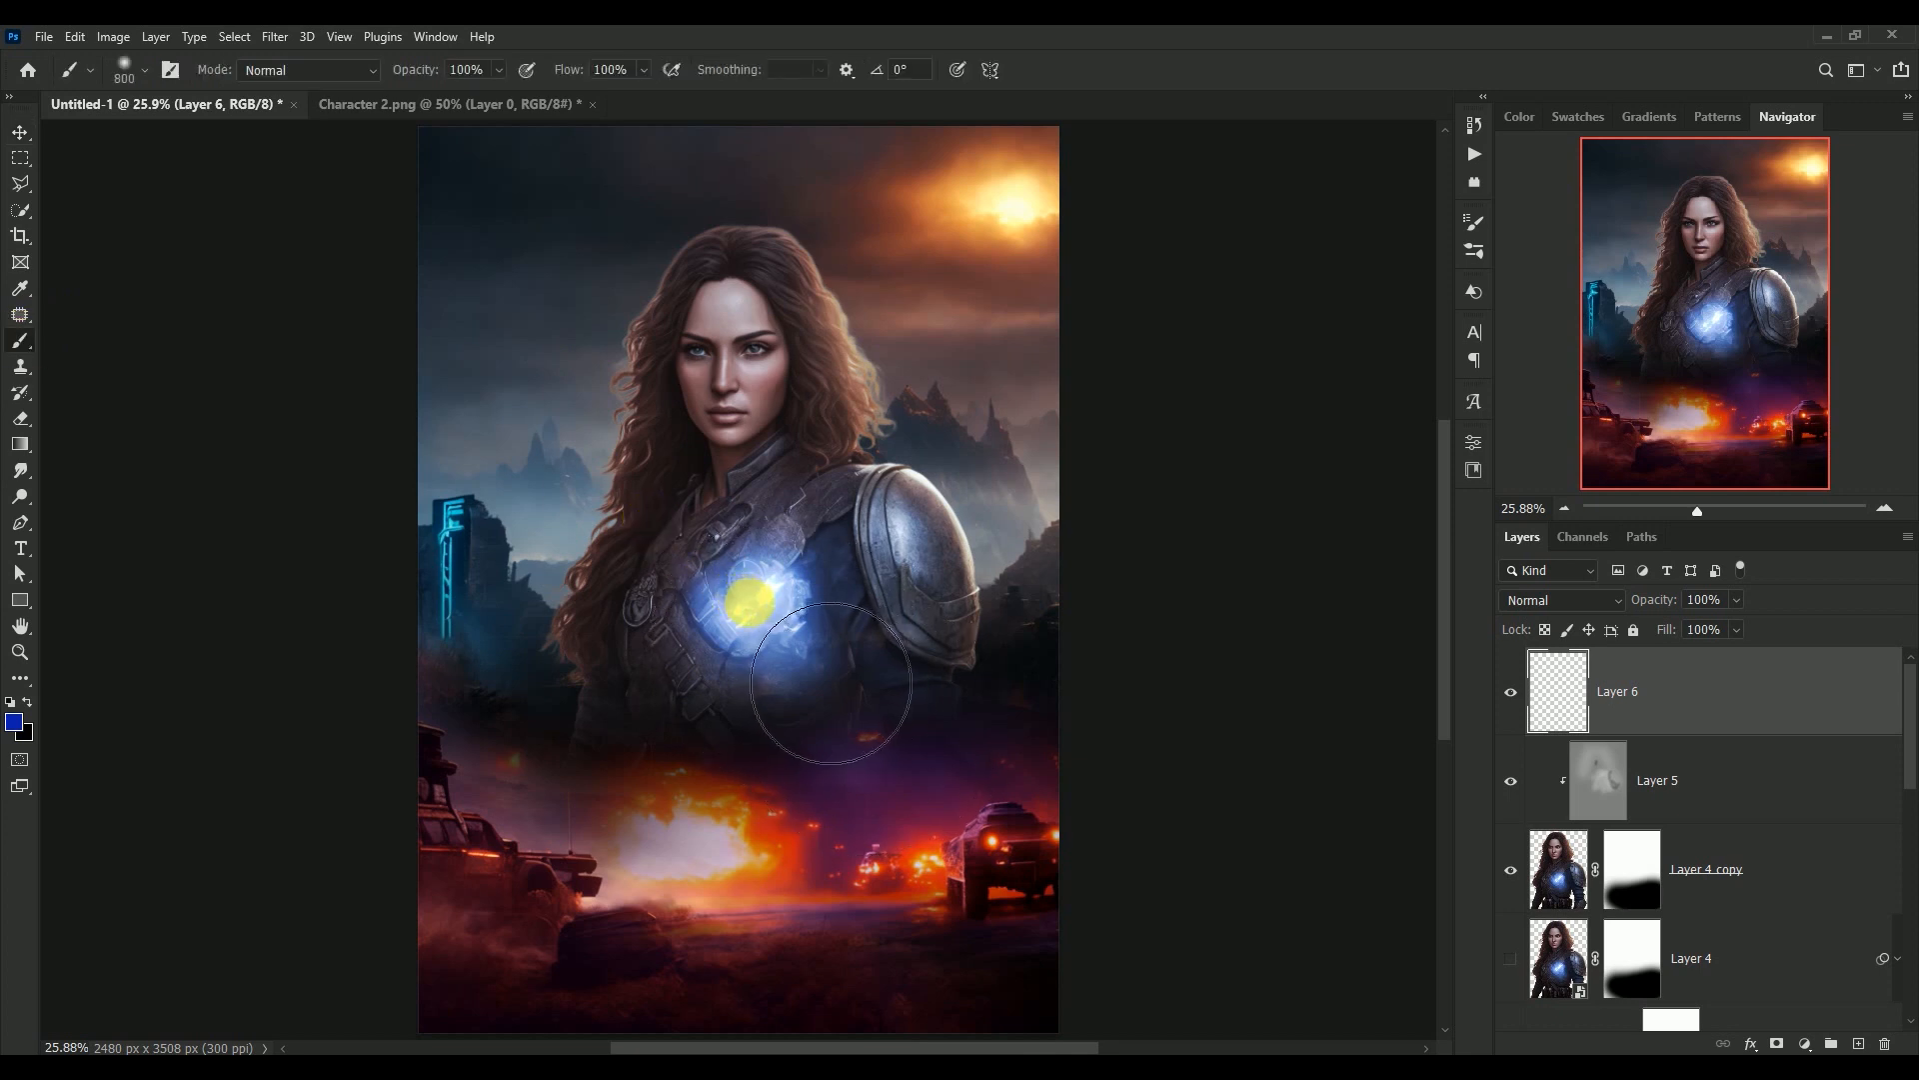
pyautogui.moveTo(750, 600); pyautogui.dragTo(814, 570)
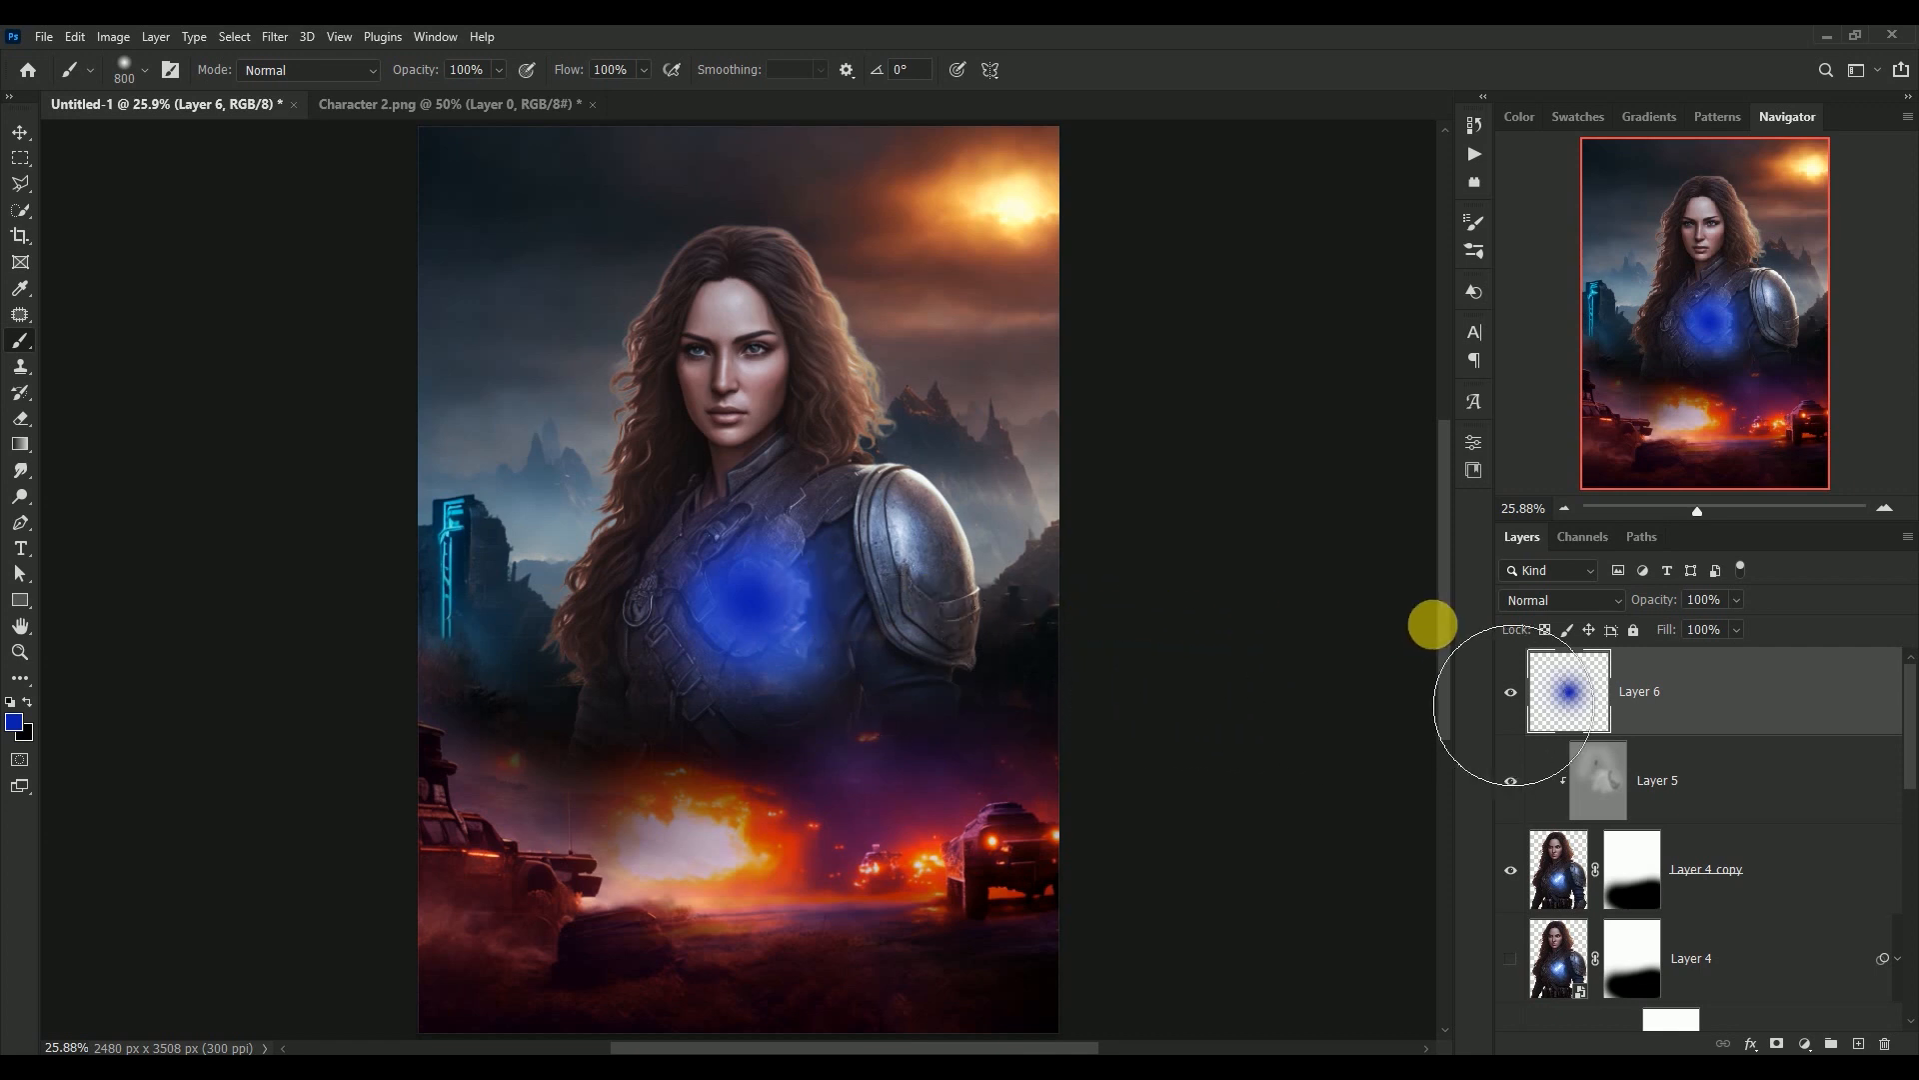
# Set Layer 6 to Vivid Light at 64% opacity and compare the poster with and without the glow
pyautogui.click(1536, 603)
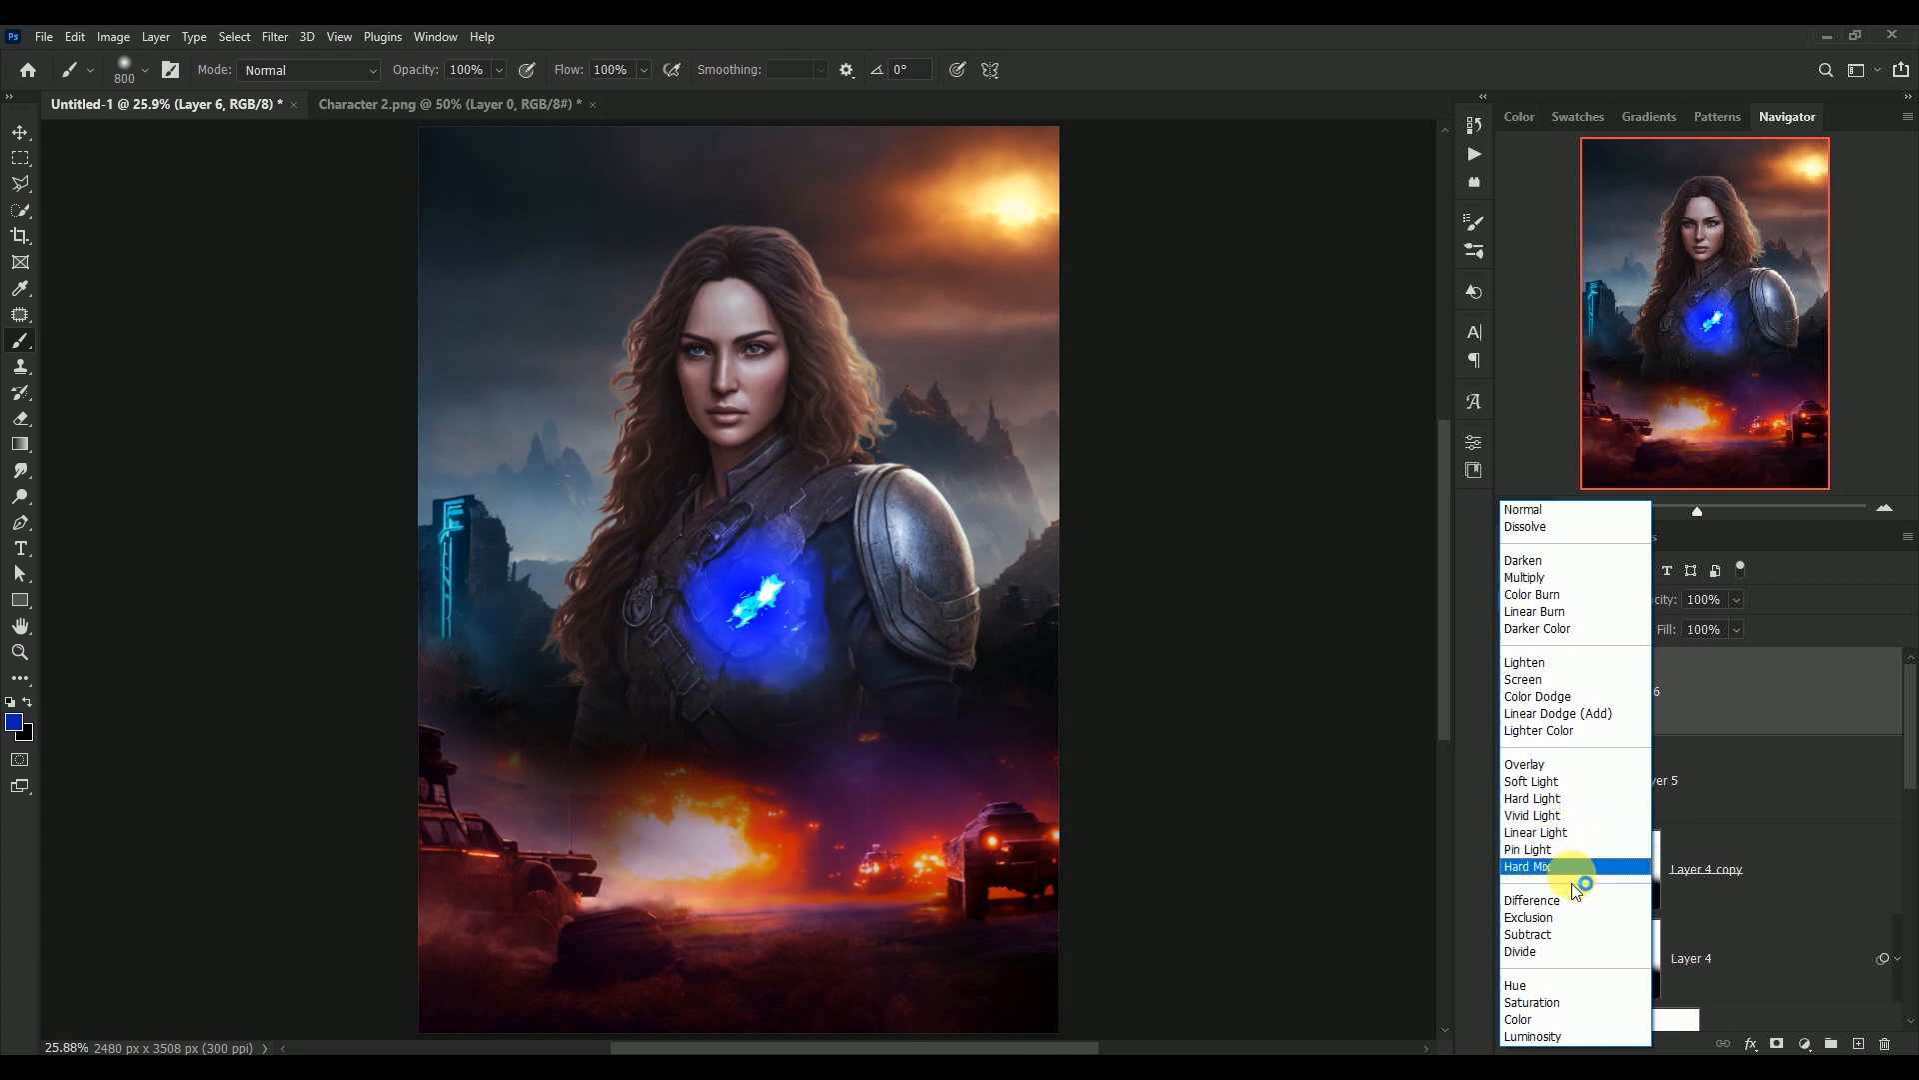
pyautogui.click(1579, 813)
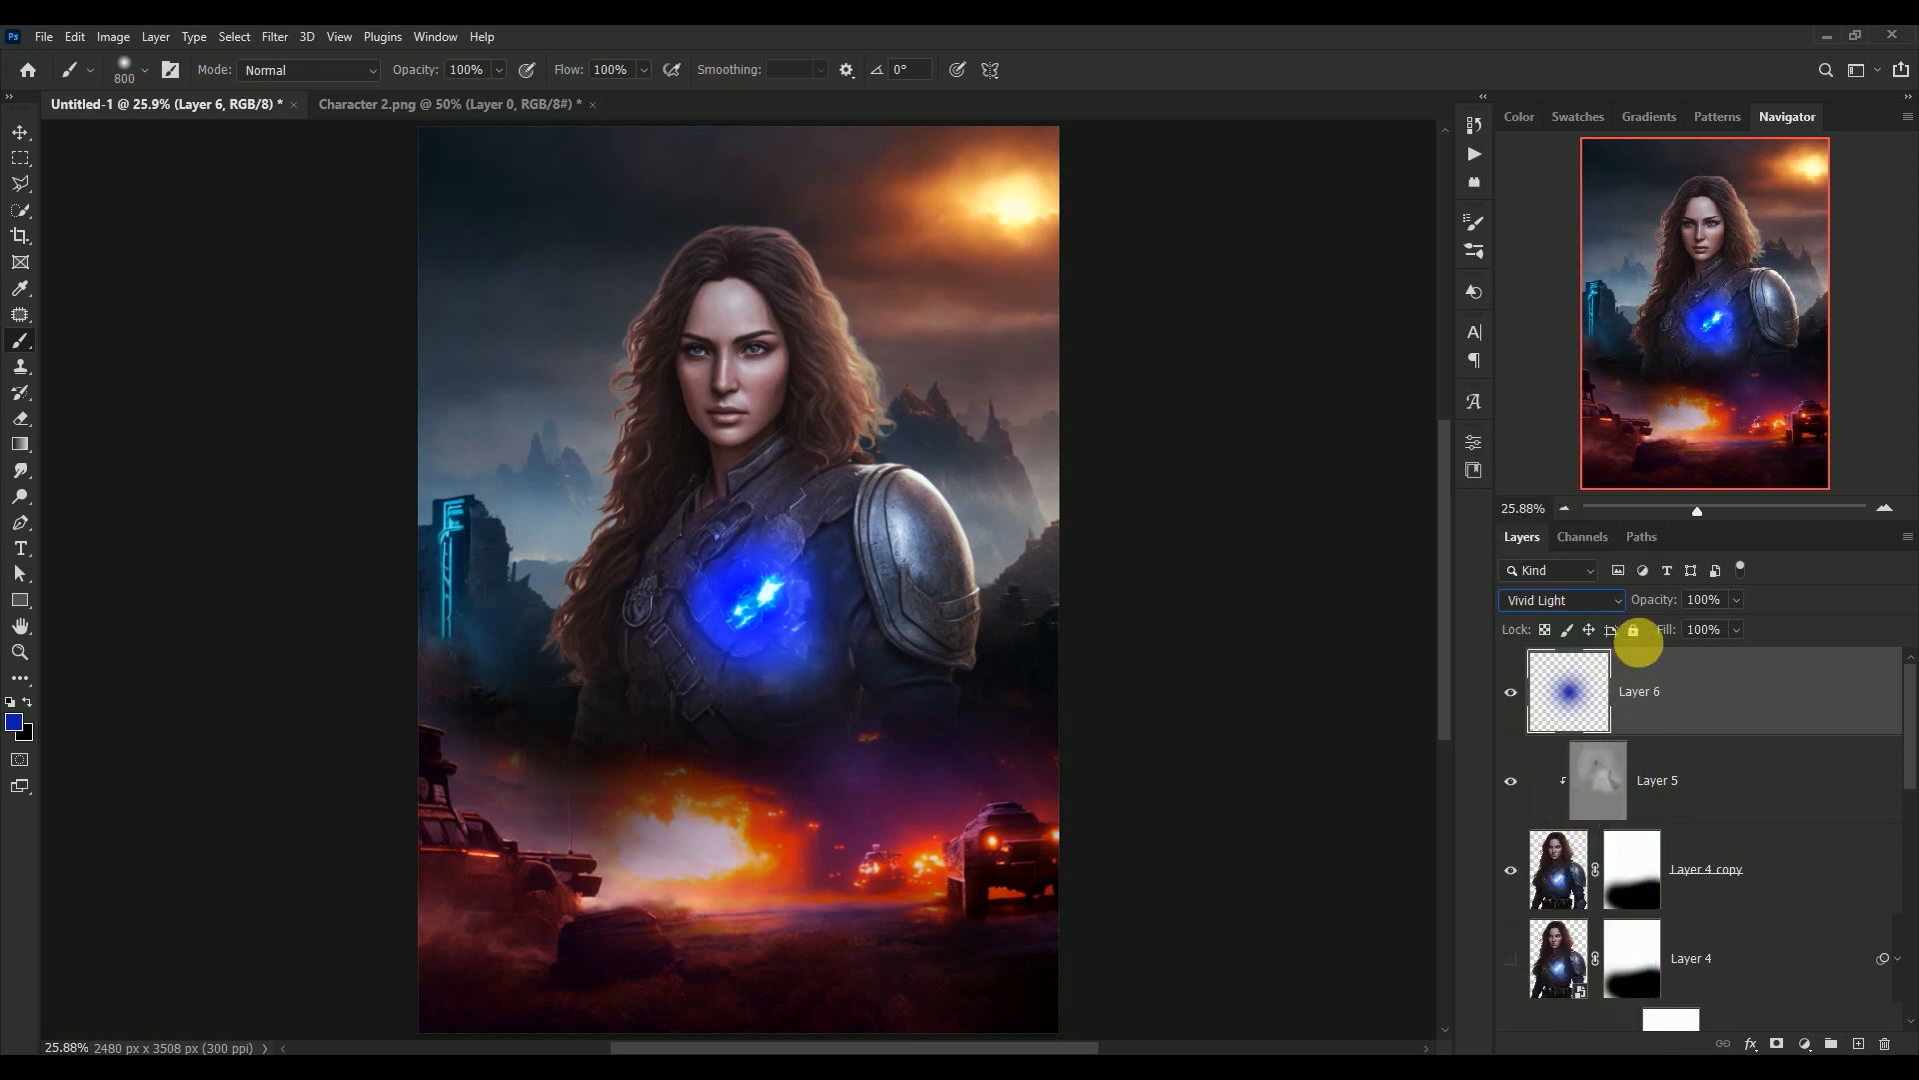
pyautogui.click(1710, 606)
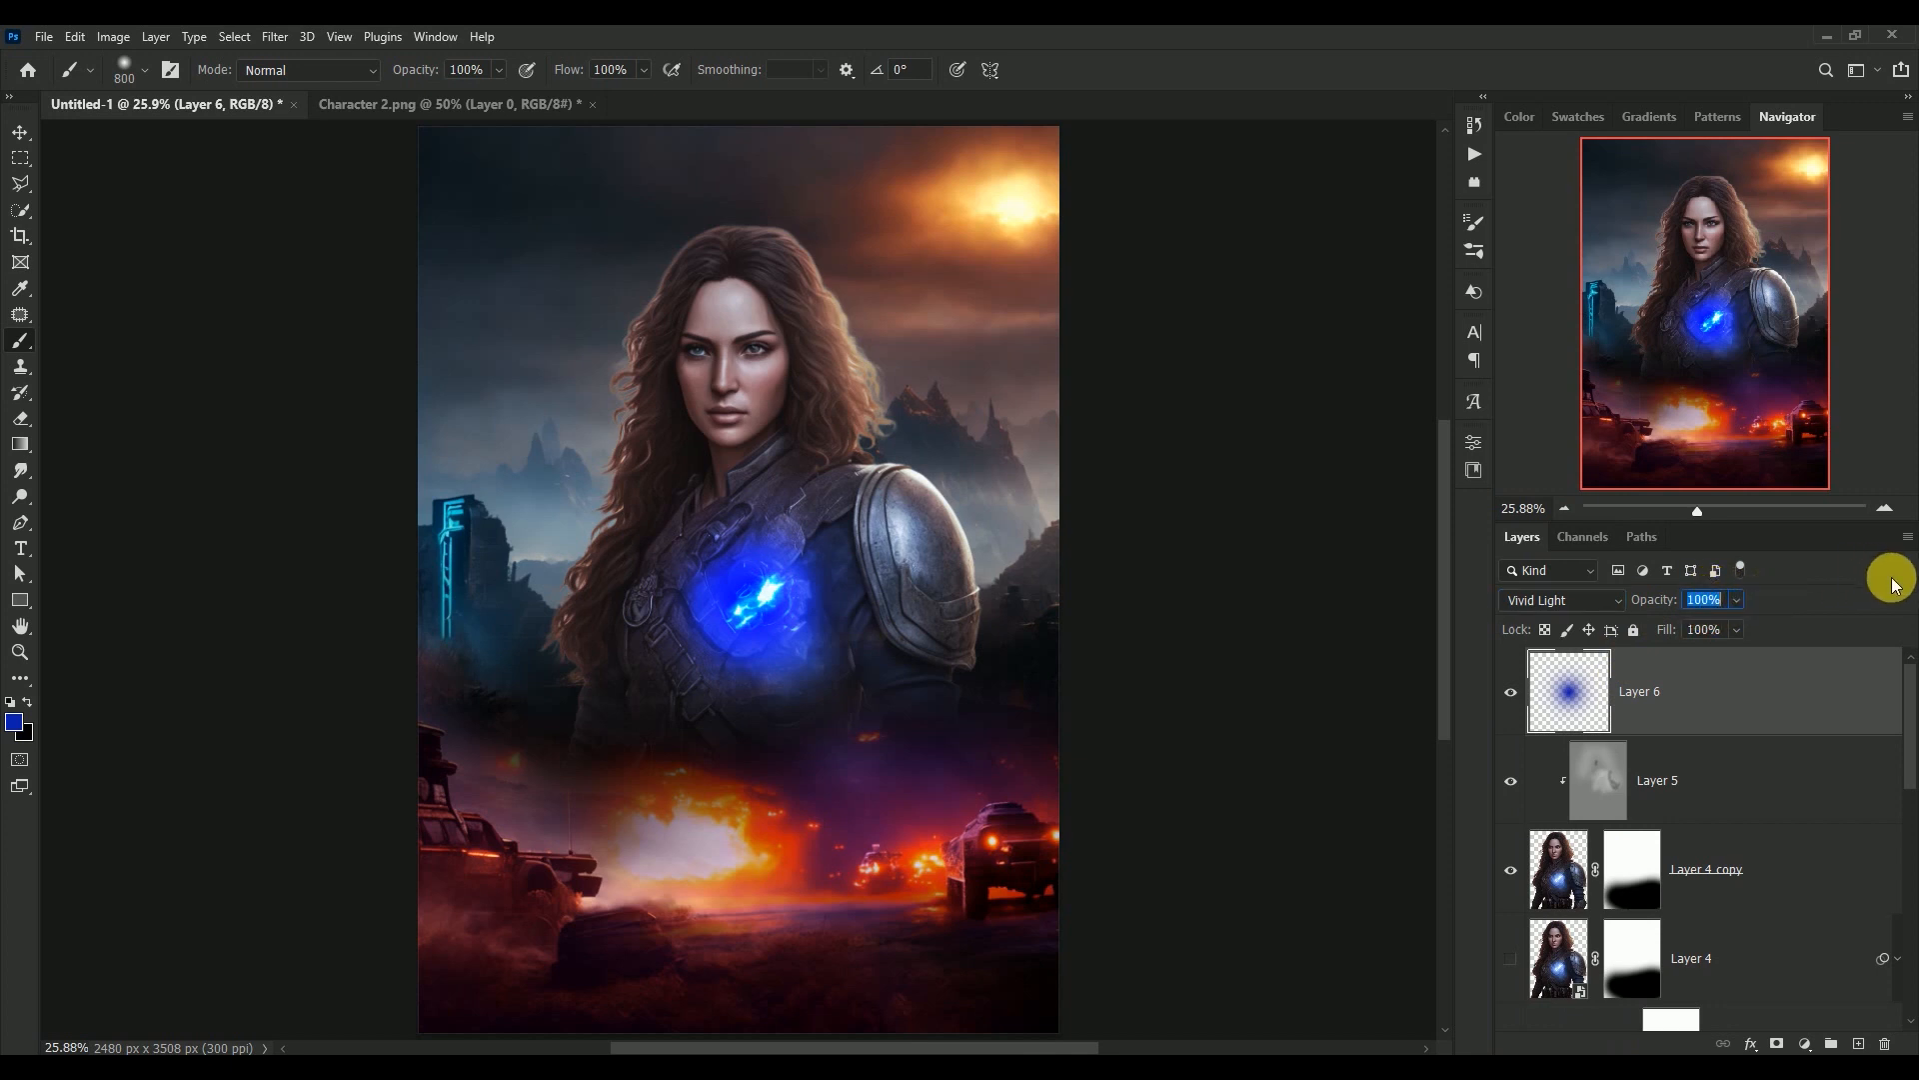
pyautogui.write('64')
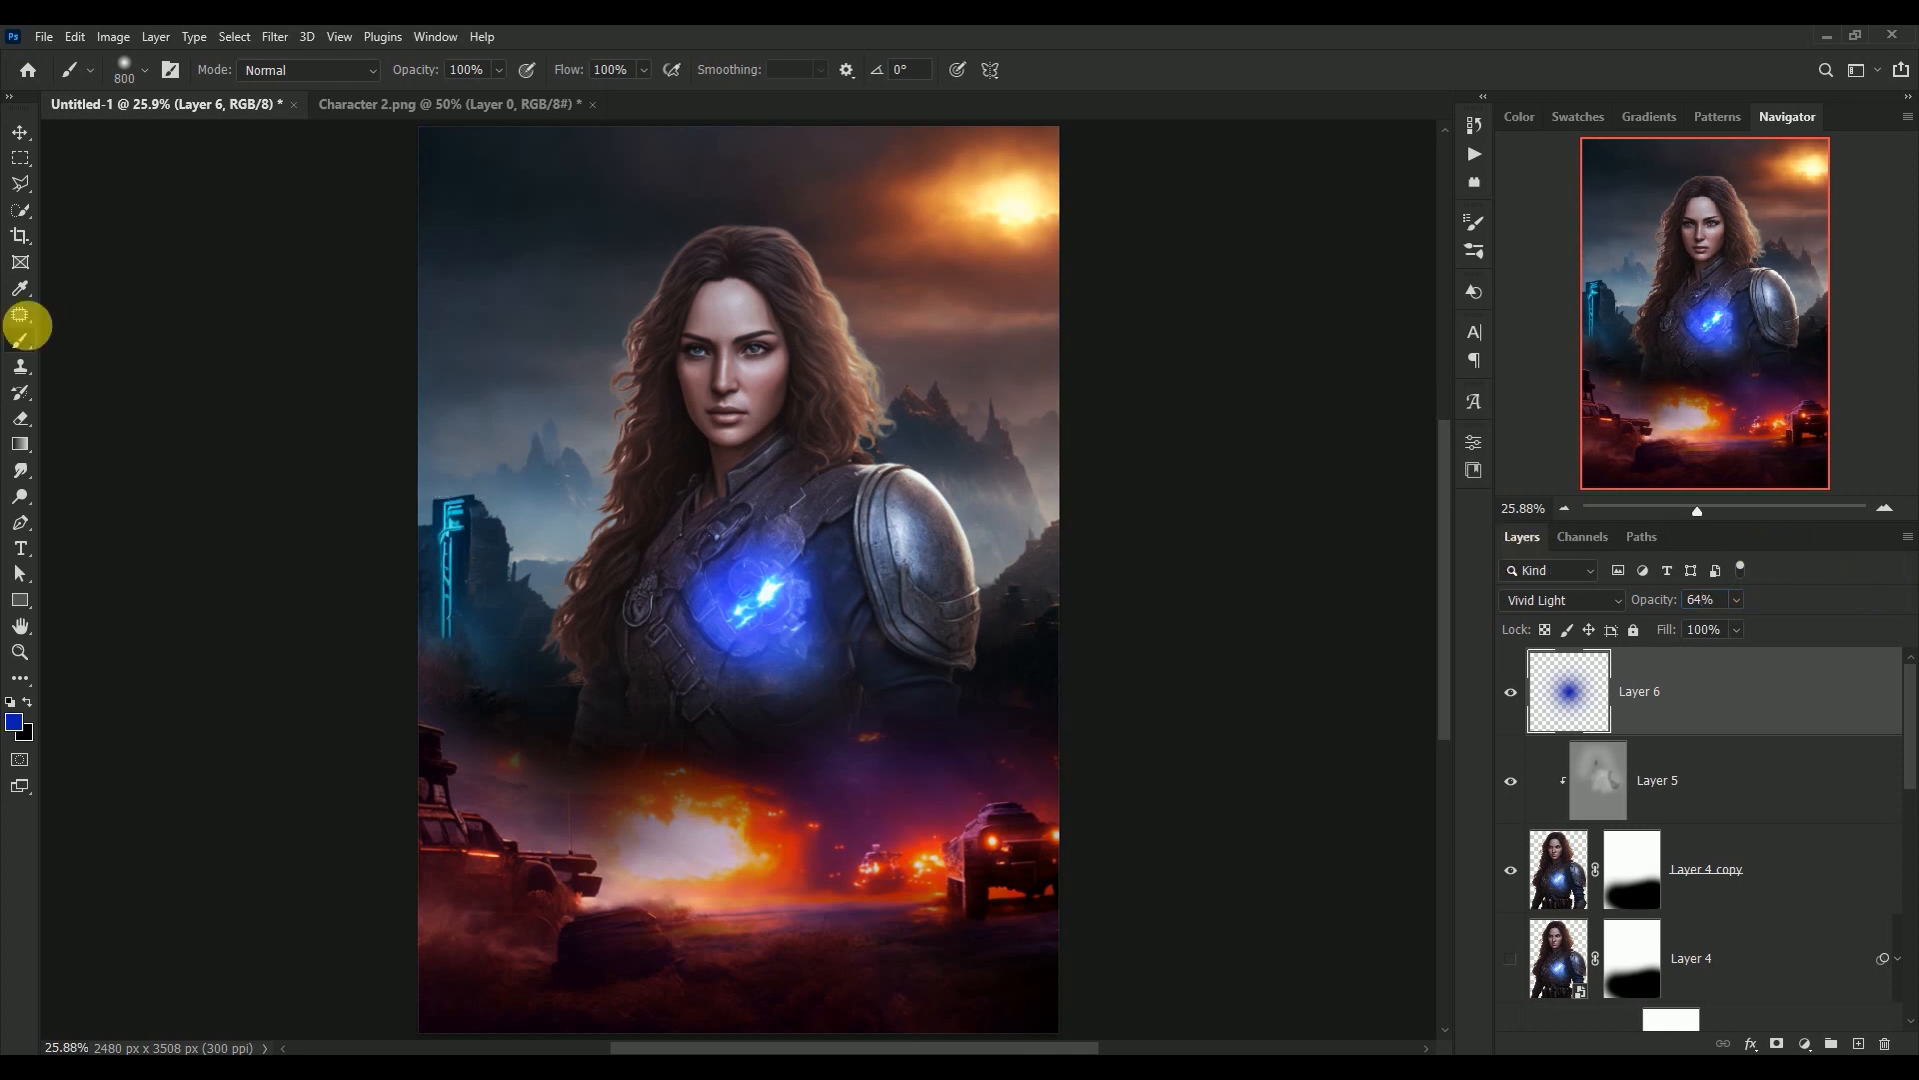
pyautogui.click(20, 135)
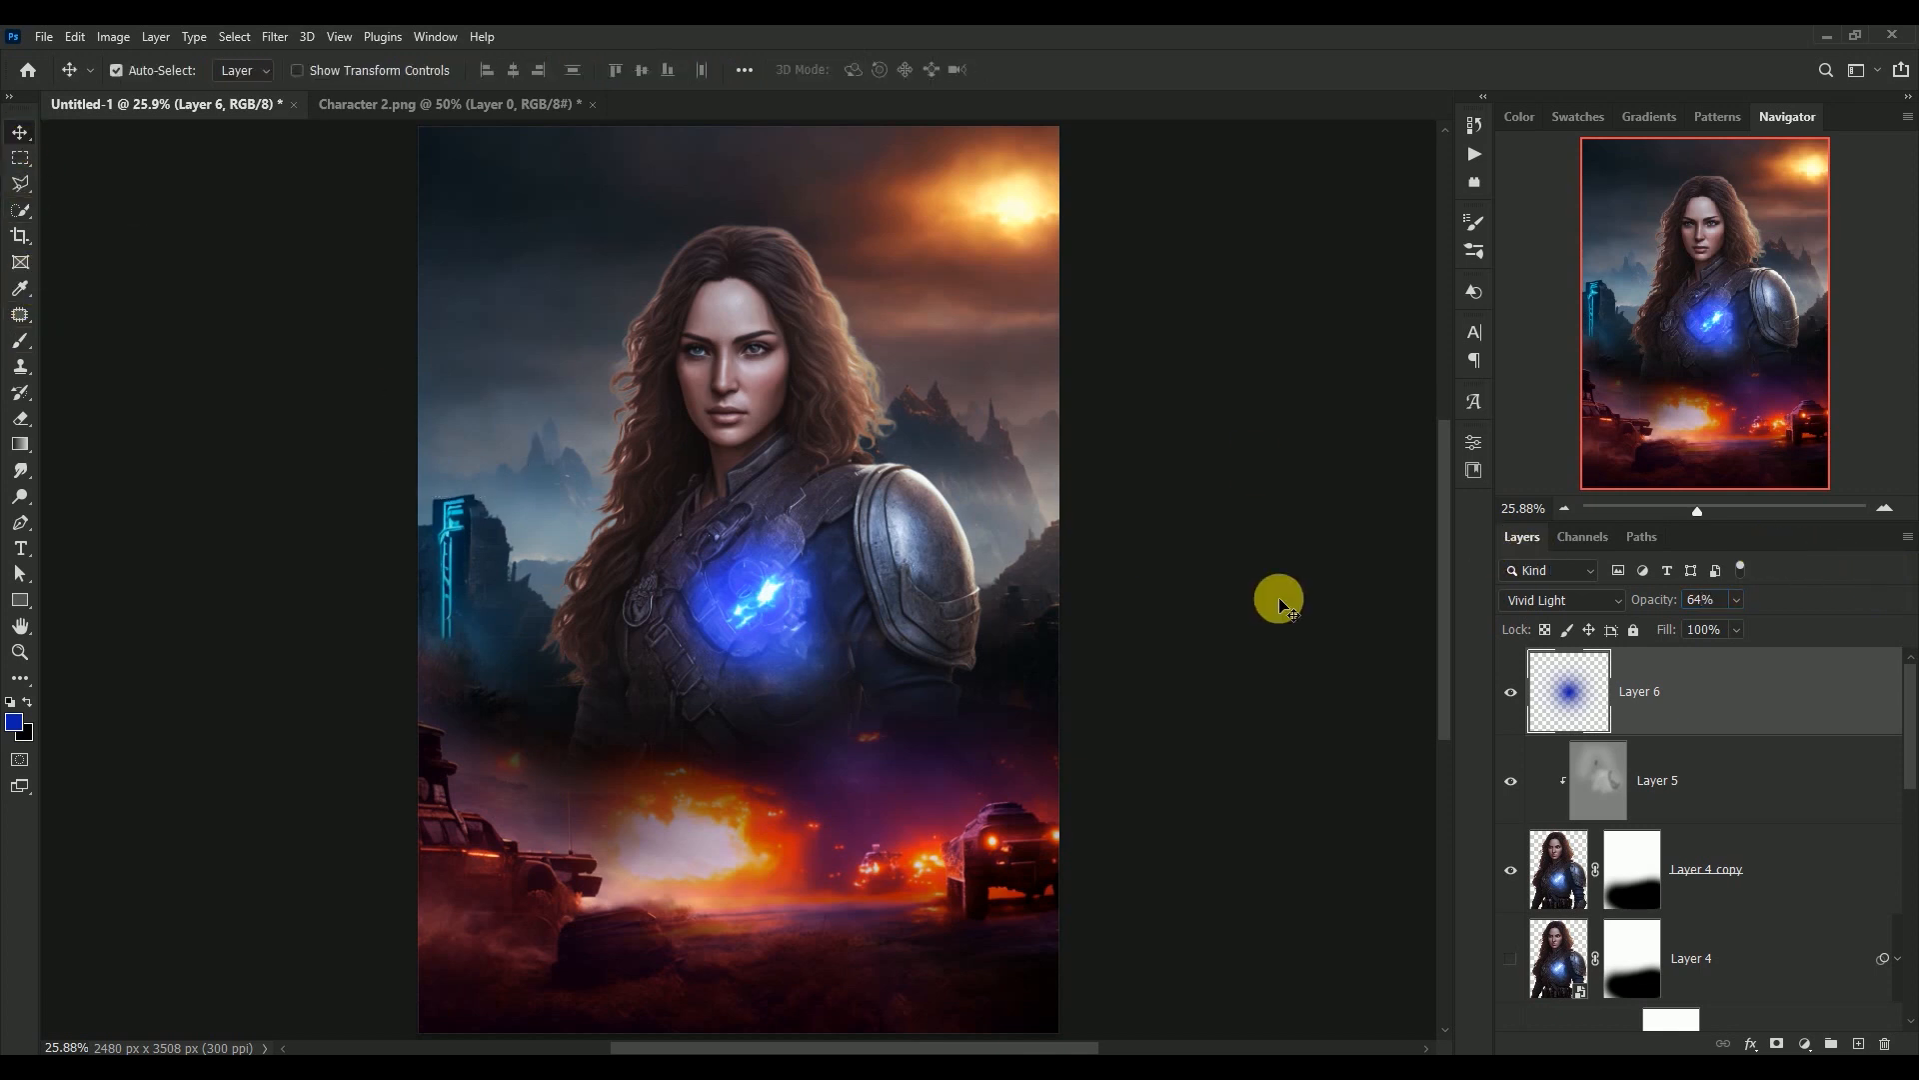
pyautogui.click(1512, 693)
pyautogui.click(1512, 692)
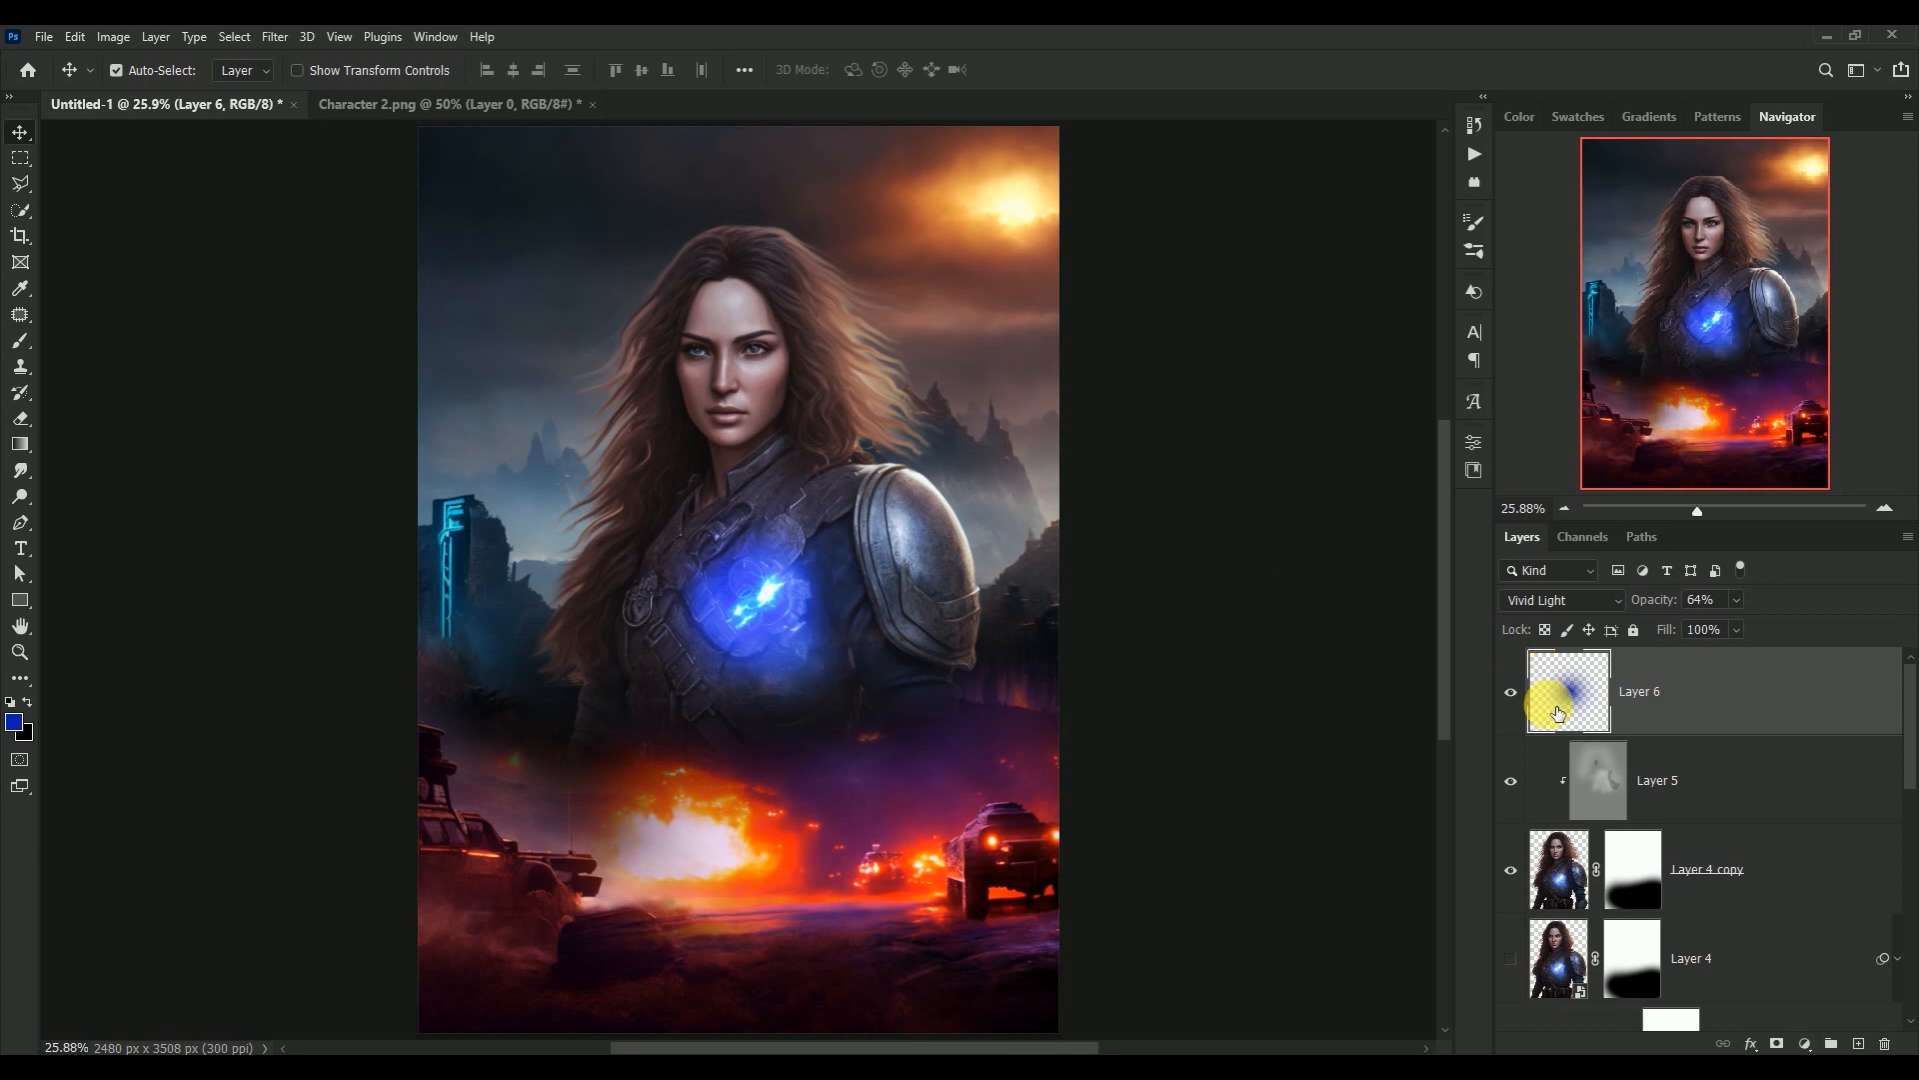
# Select Layer 6, Layer 5 and Layer 4 copy and scale the woman with her glow to 103.39%
pyautogui.keyDown('shift'); pyautogui.click(1553, 870); pyautogui.keyUp('shift')
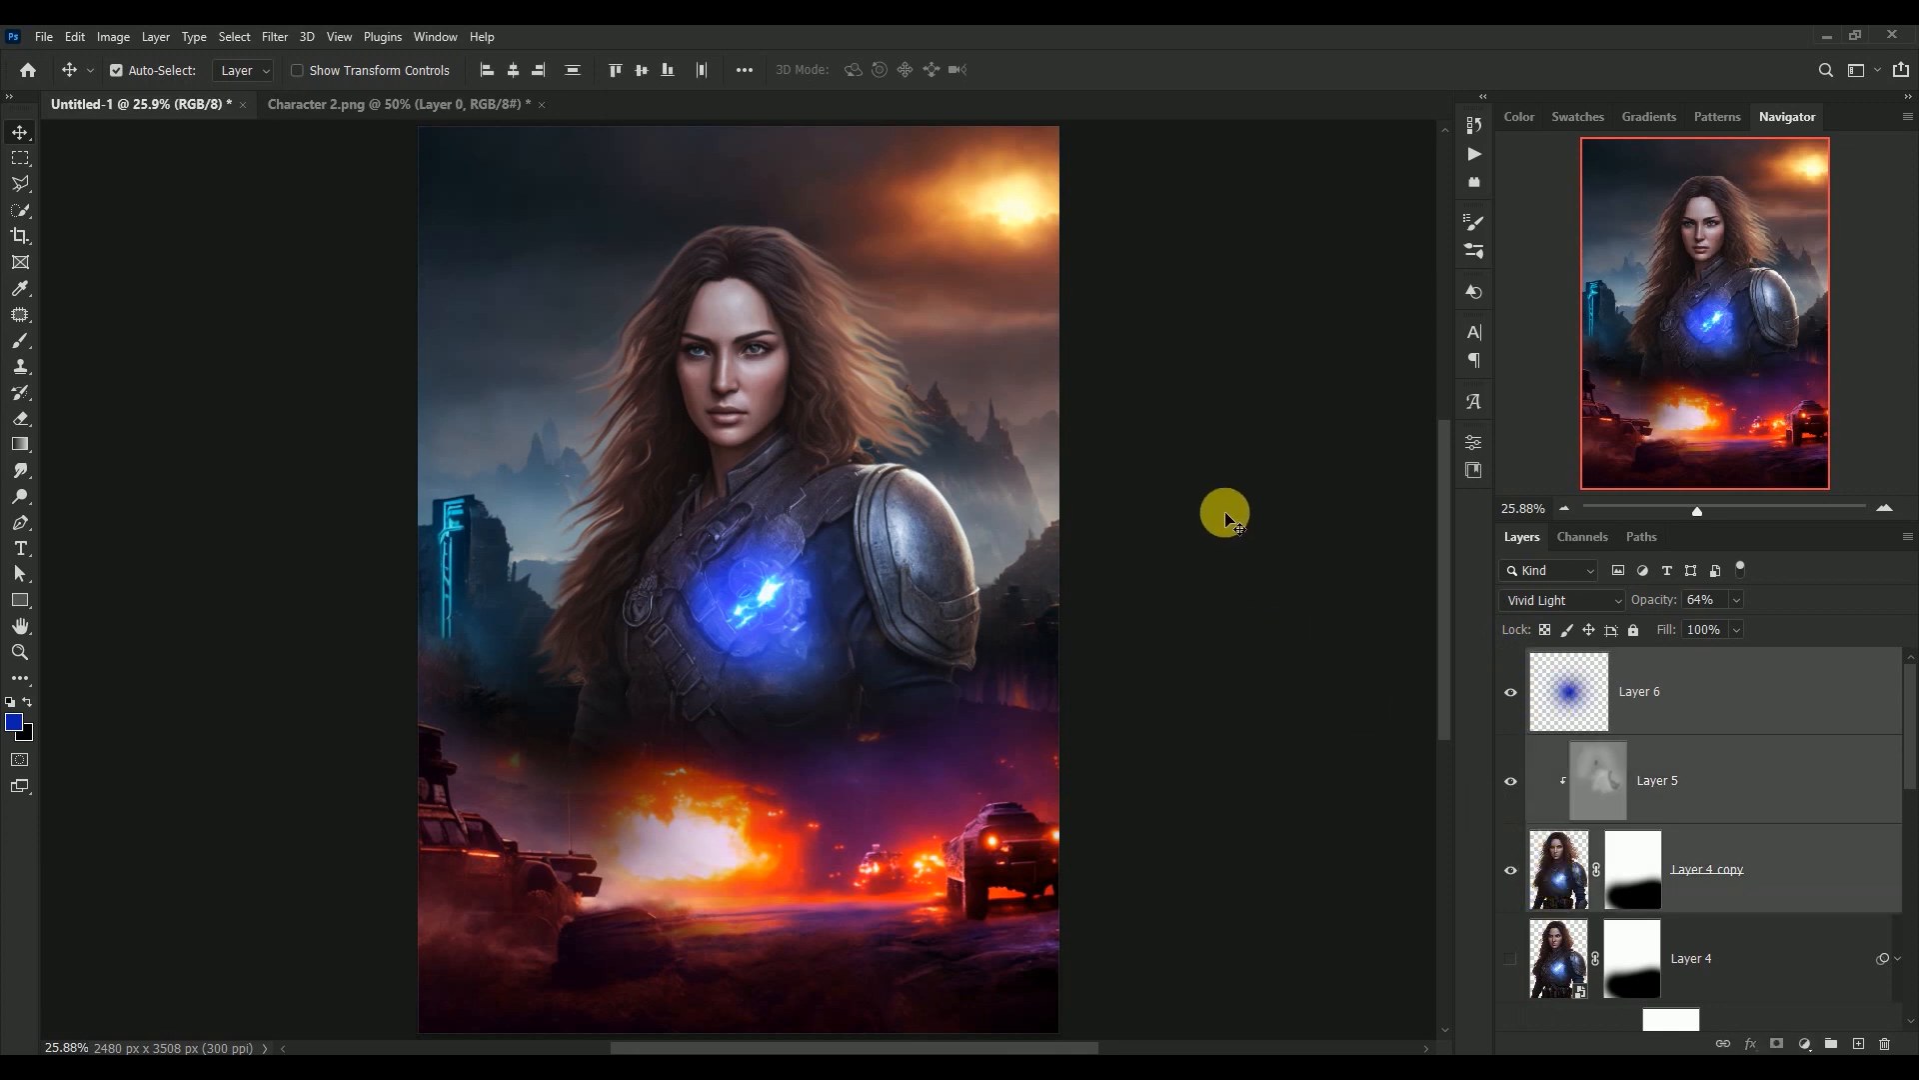
pyautogui.hotkey('ctrl', '-')
pyautogui.hotkey('ctrl', '-')
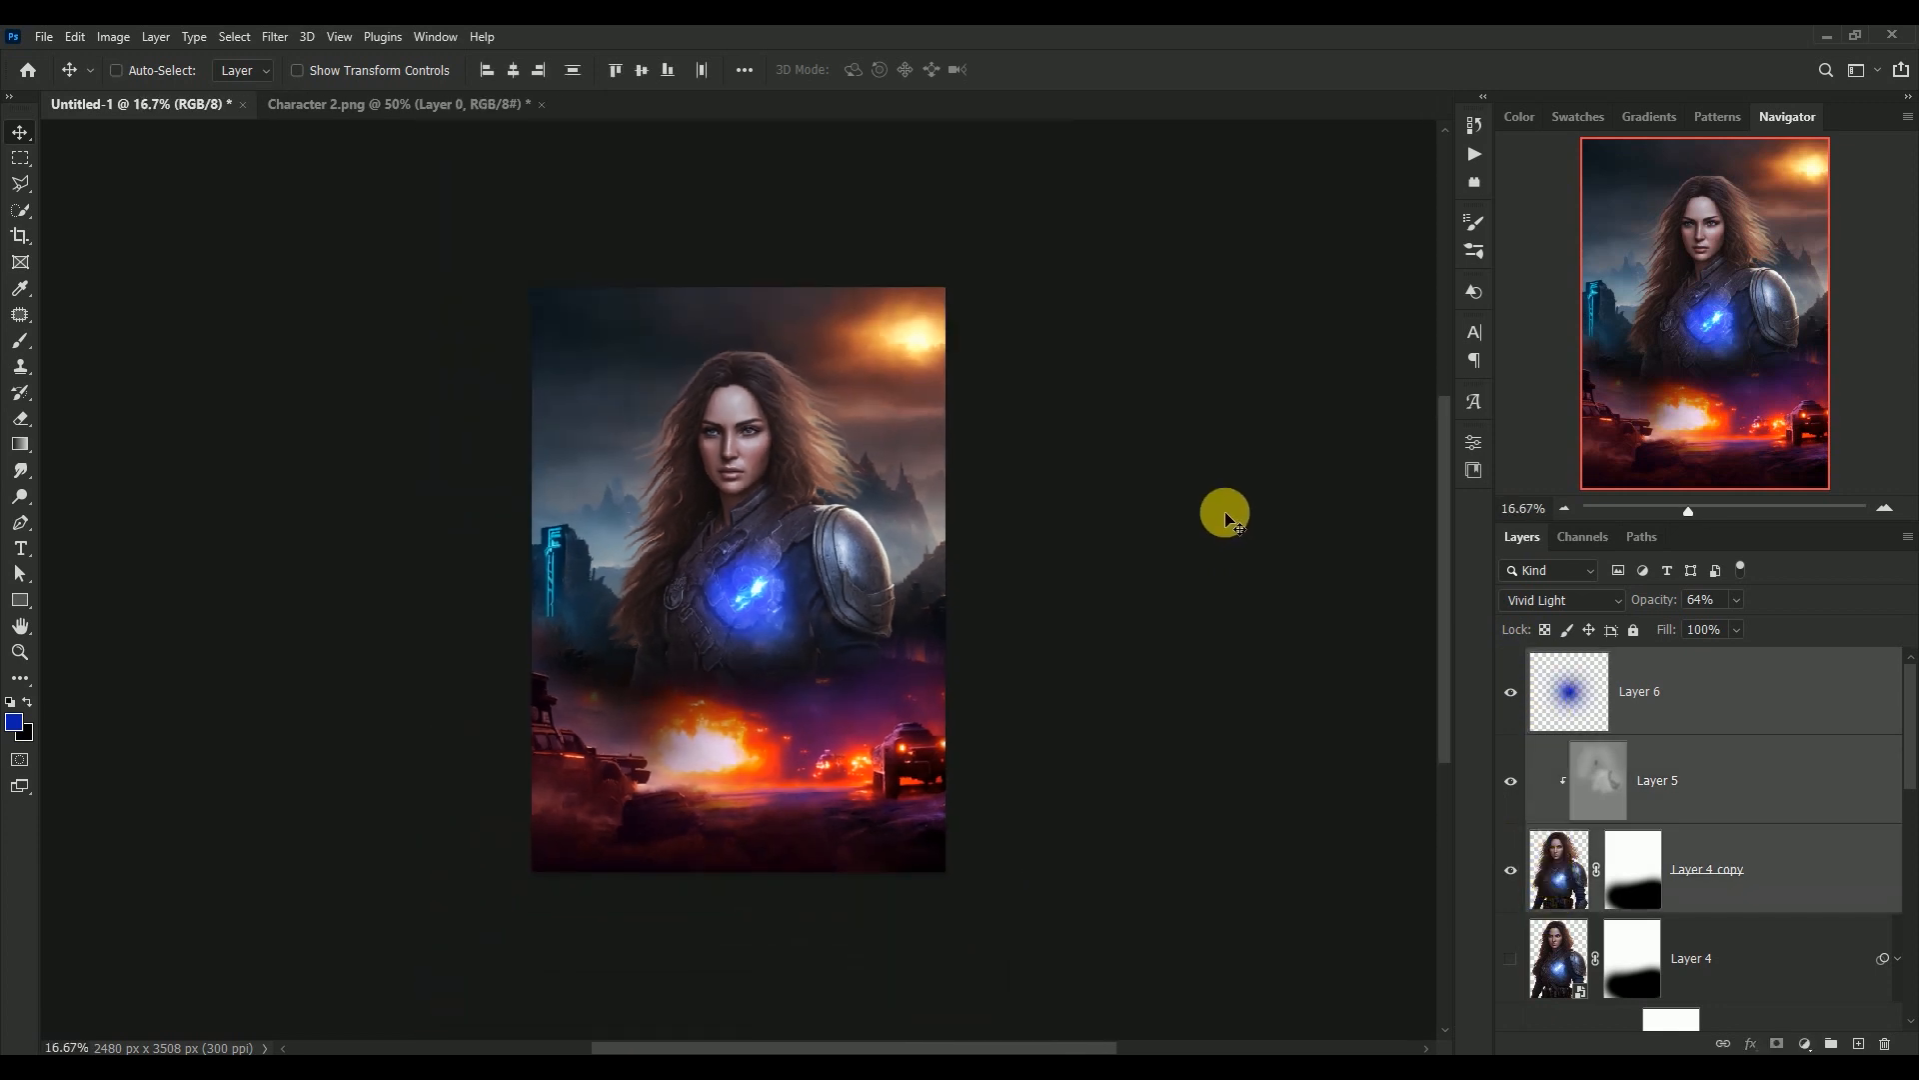
pyautogui.hotkey('ctrl', 't')
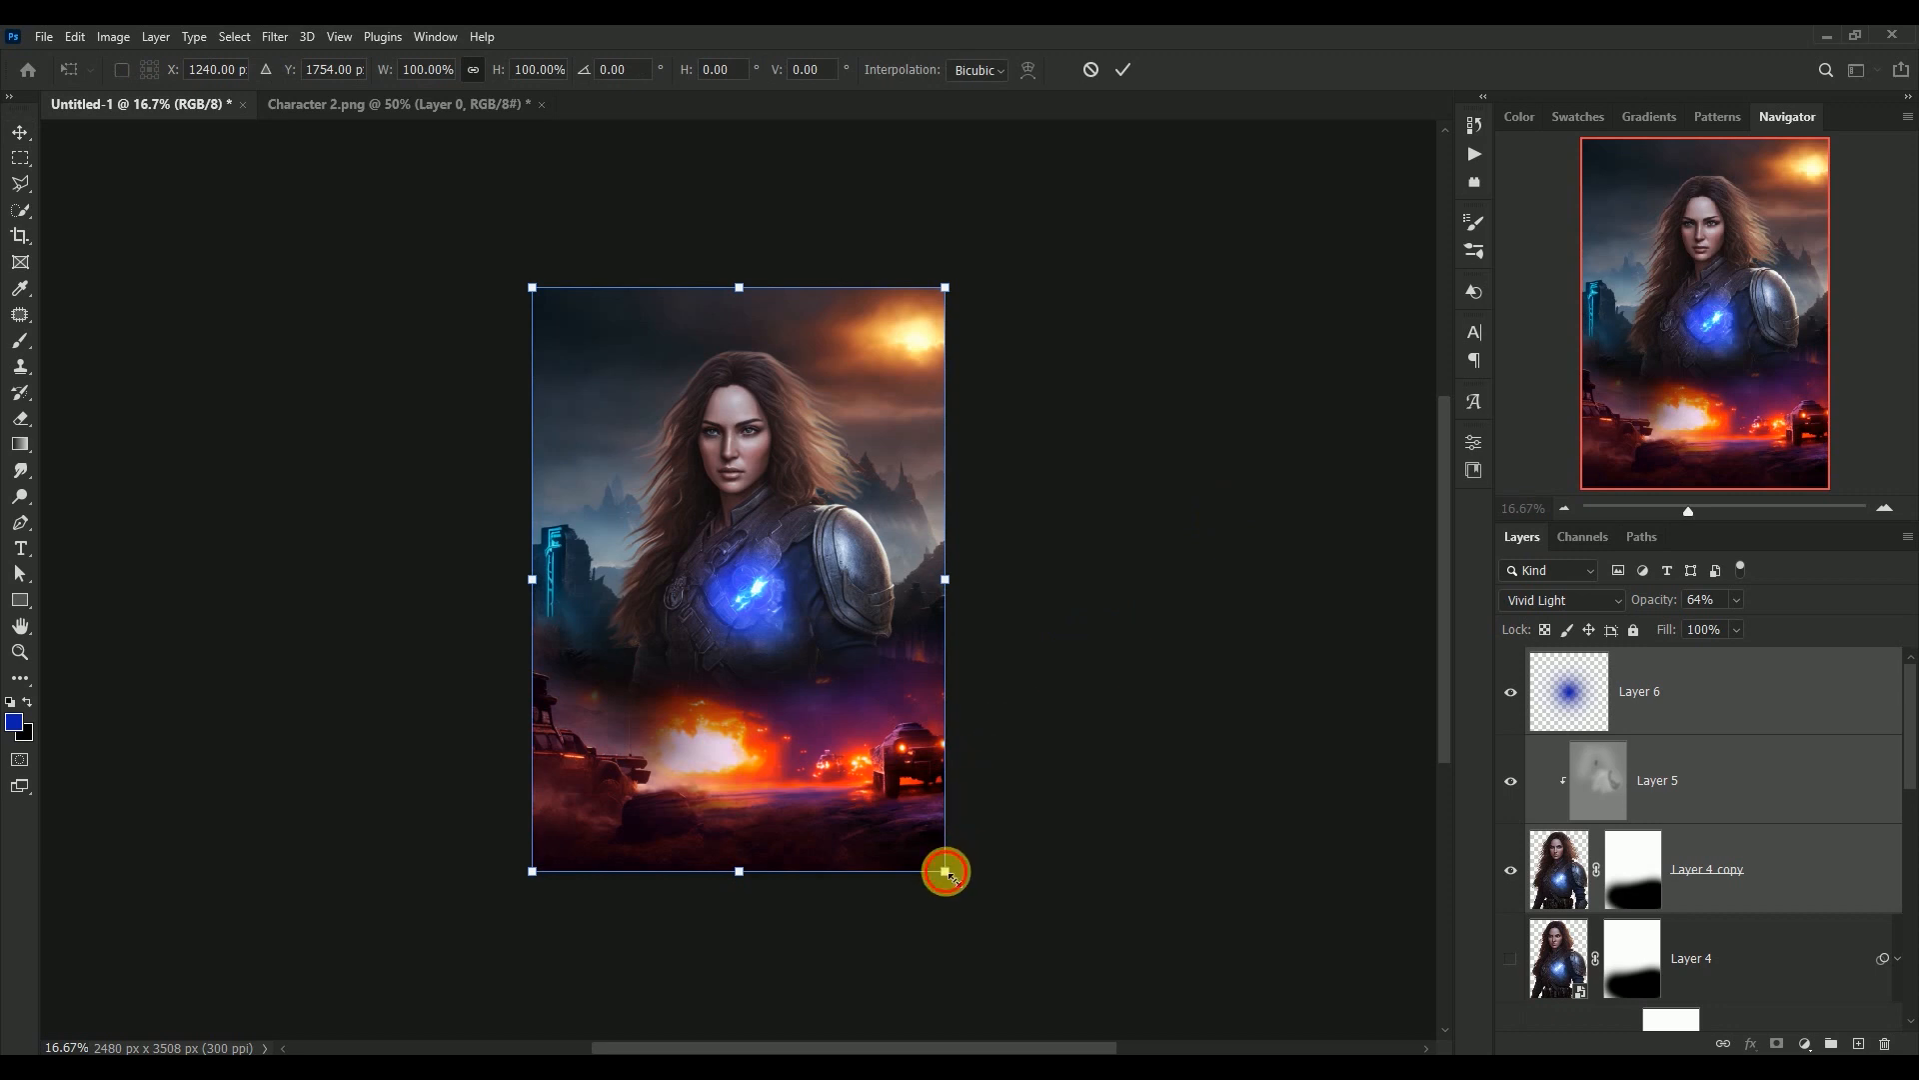
pyautogui.moveTo(946, 872); pyautogui.dragTo(959, 892)
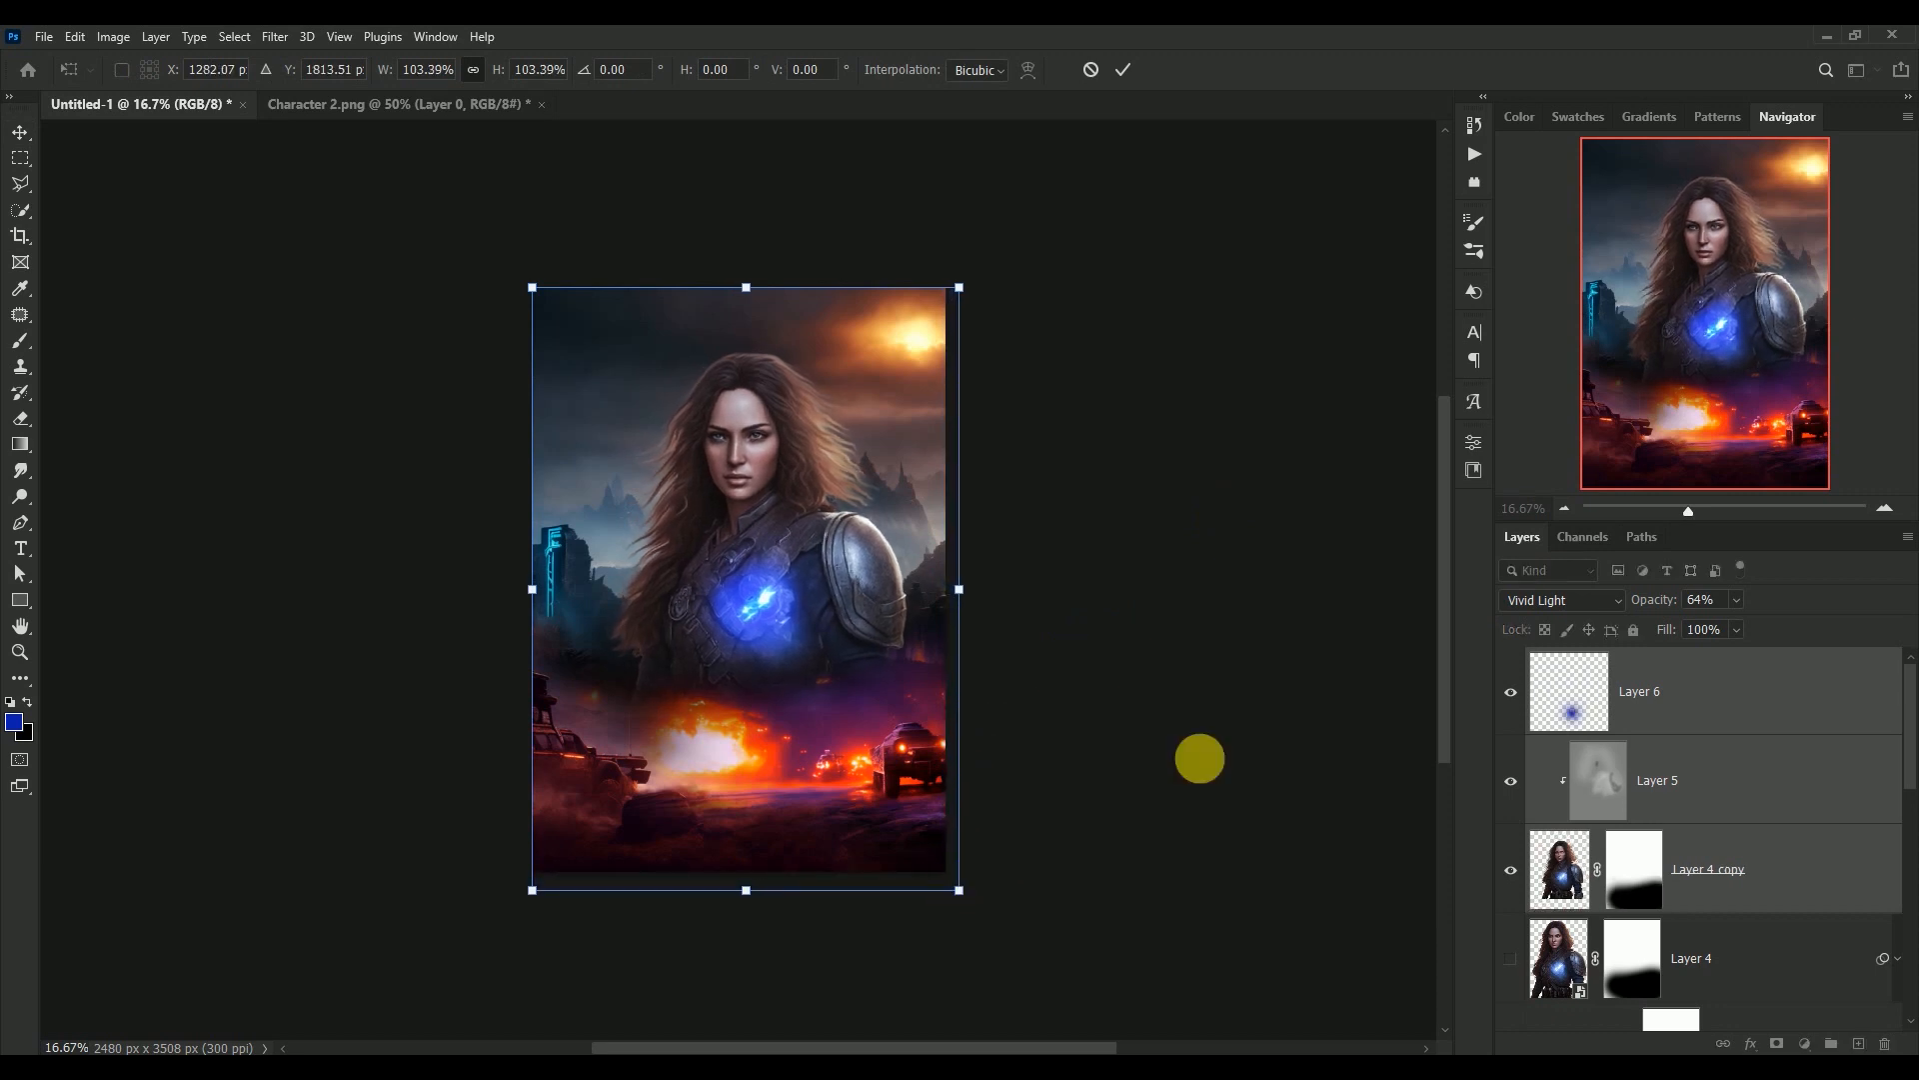
pyautogui.press('Return')
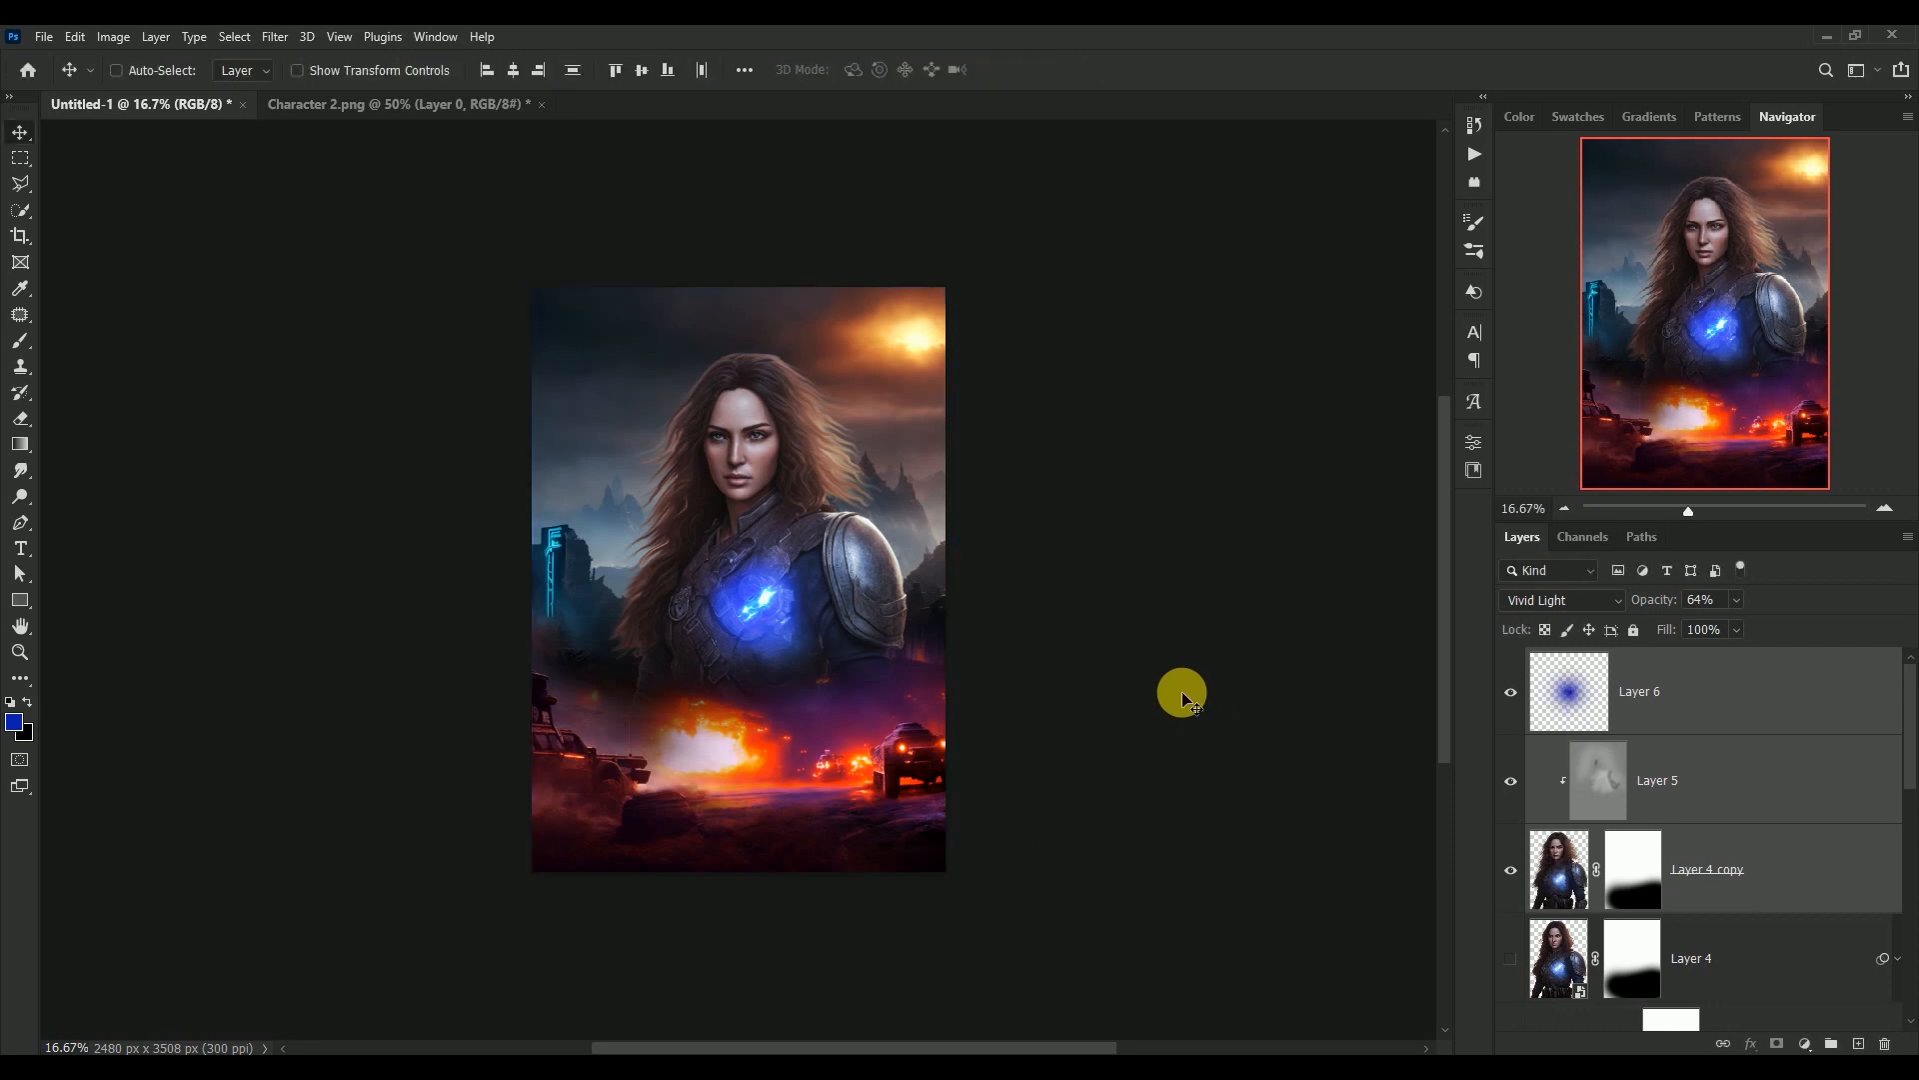
pyautogui.hotkey('ctrl', '0')
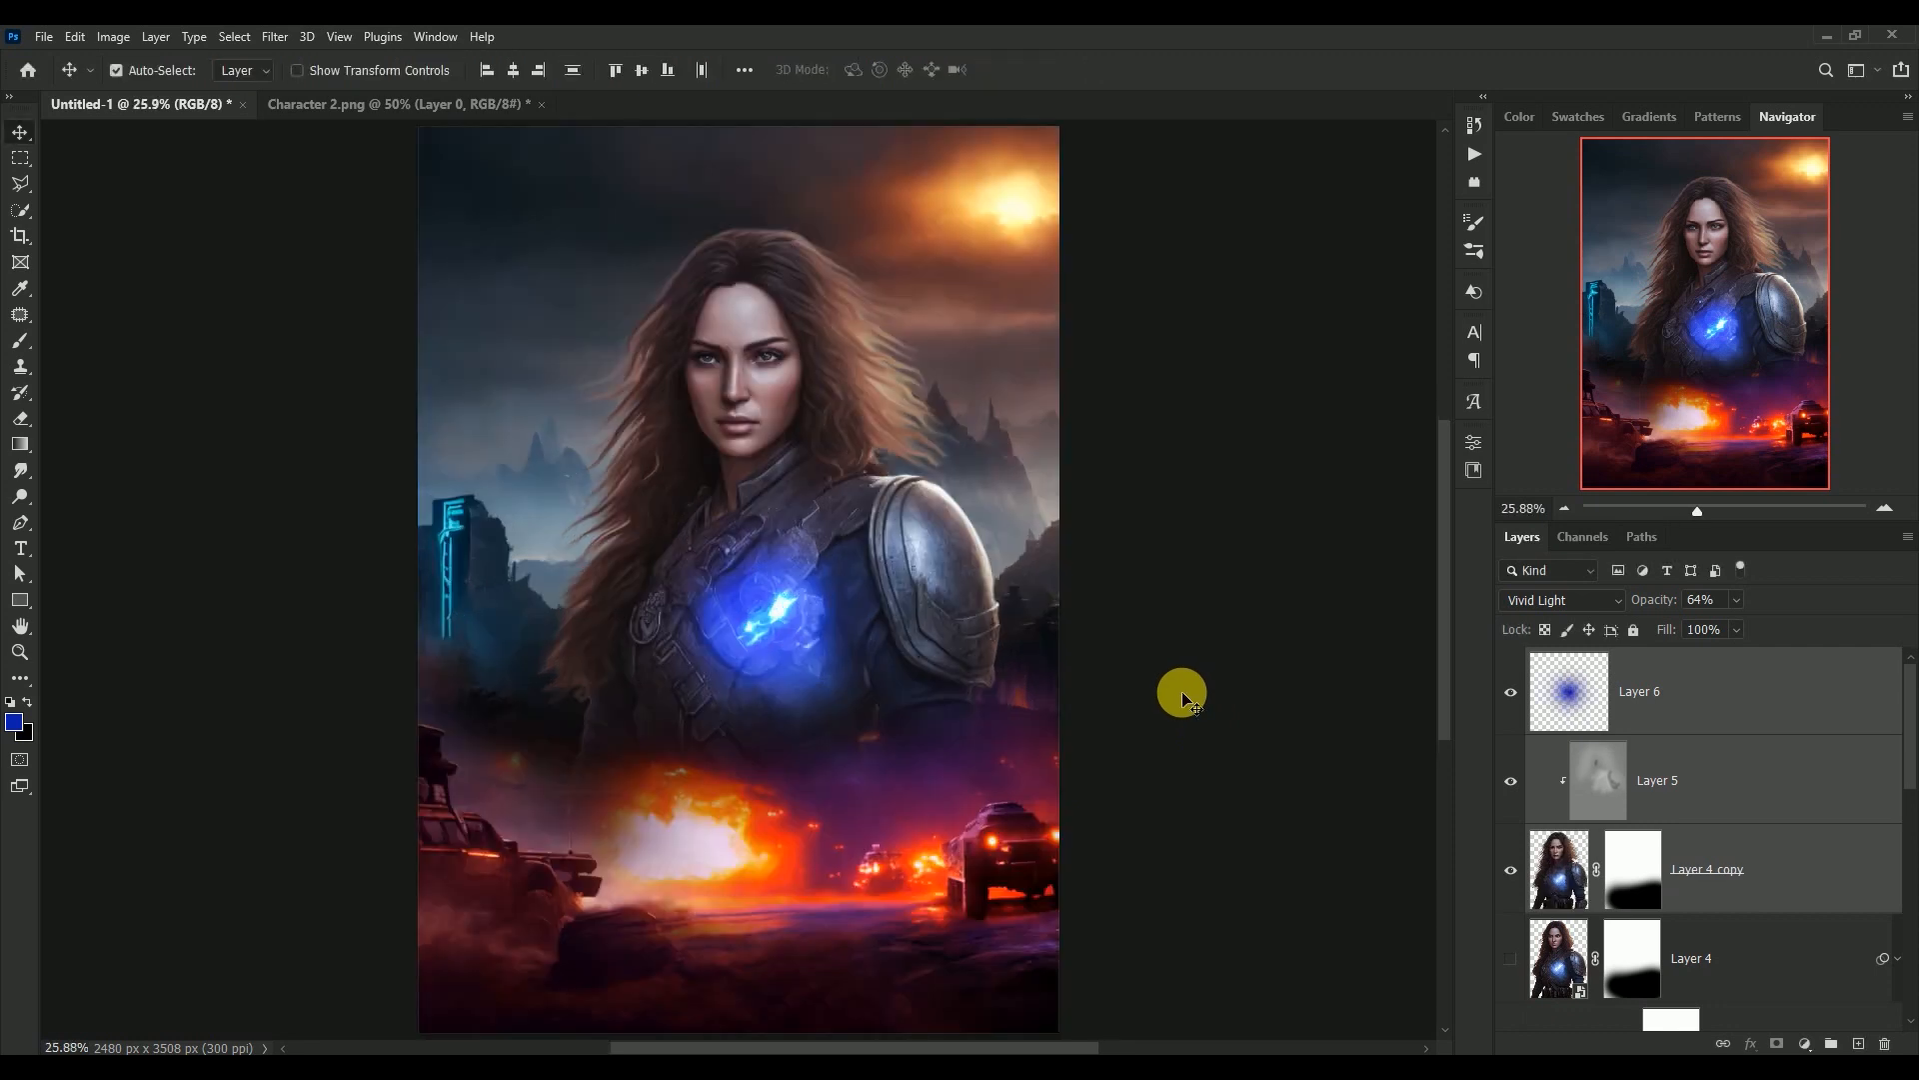
# Copy the man from Character 2.png into the poster above Layer 6, and close Character 2.png
pyautogui.click(1526, 693)
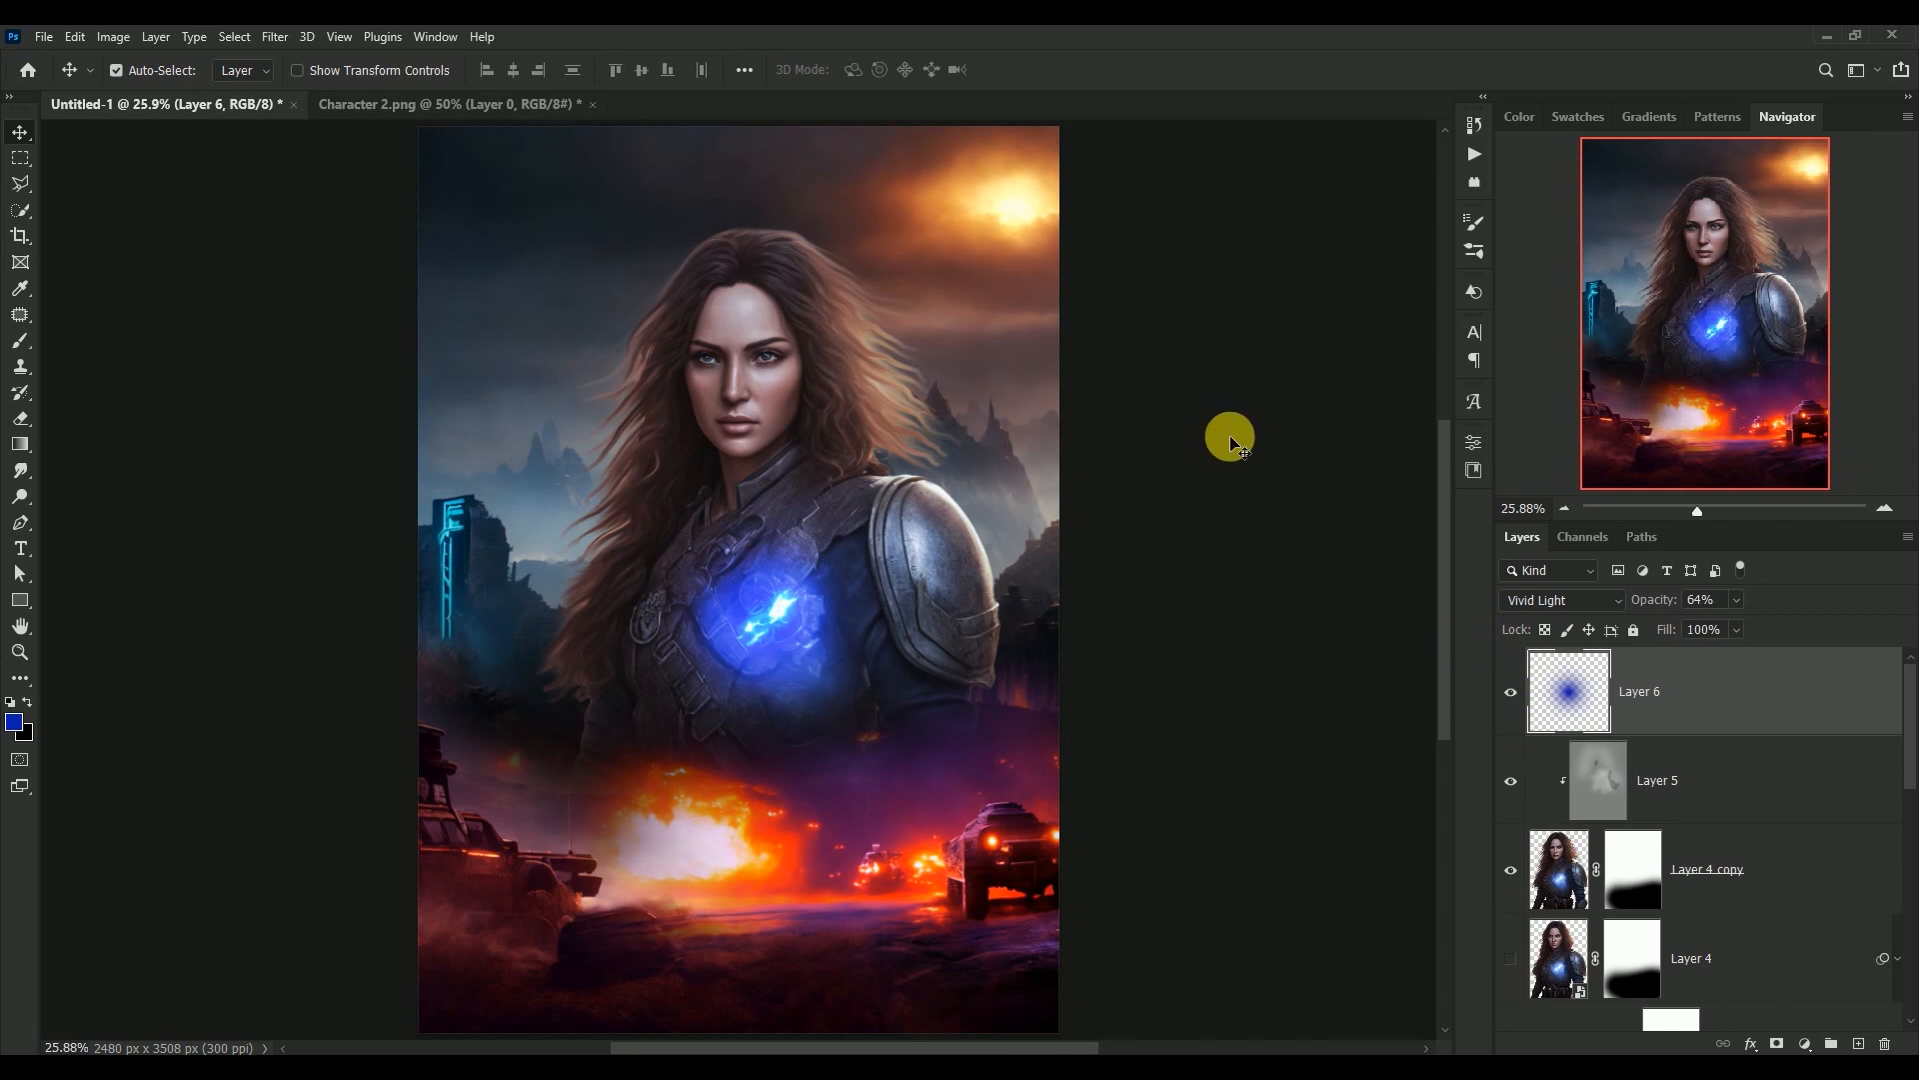
pyautogui.click(417, 106)
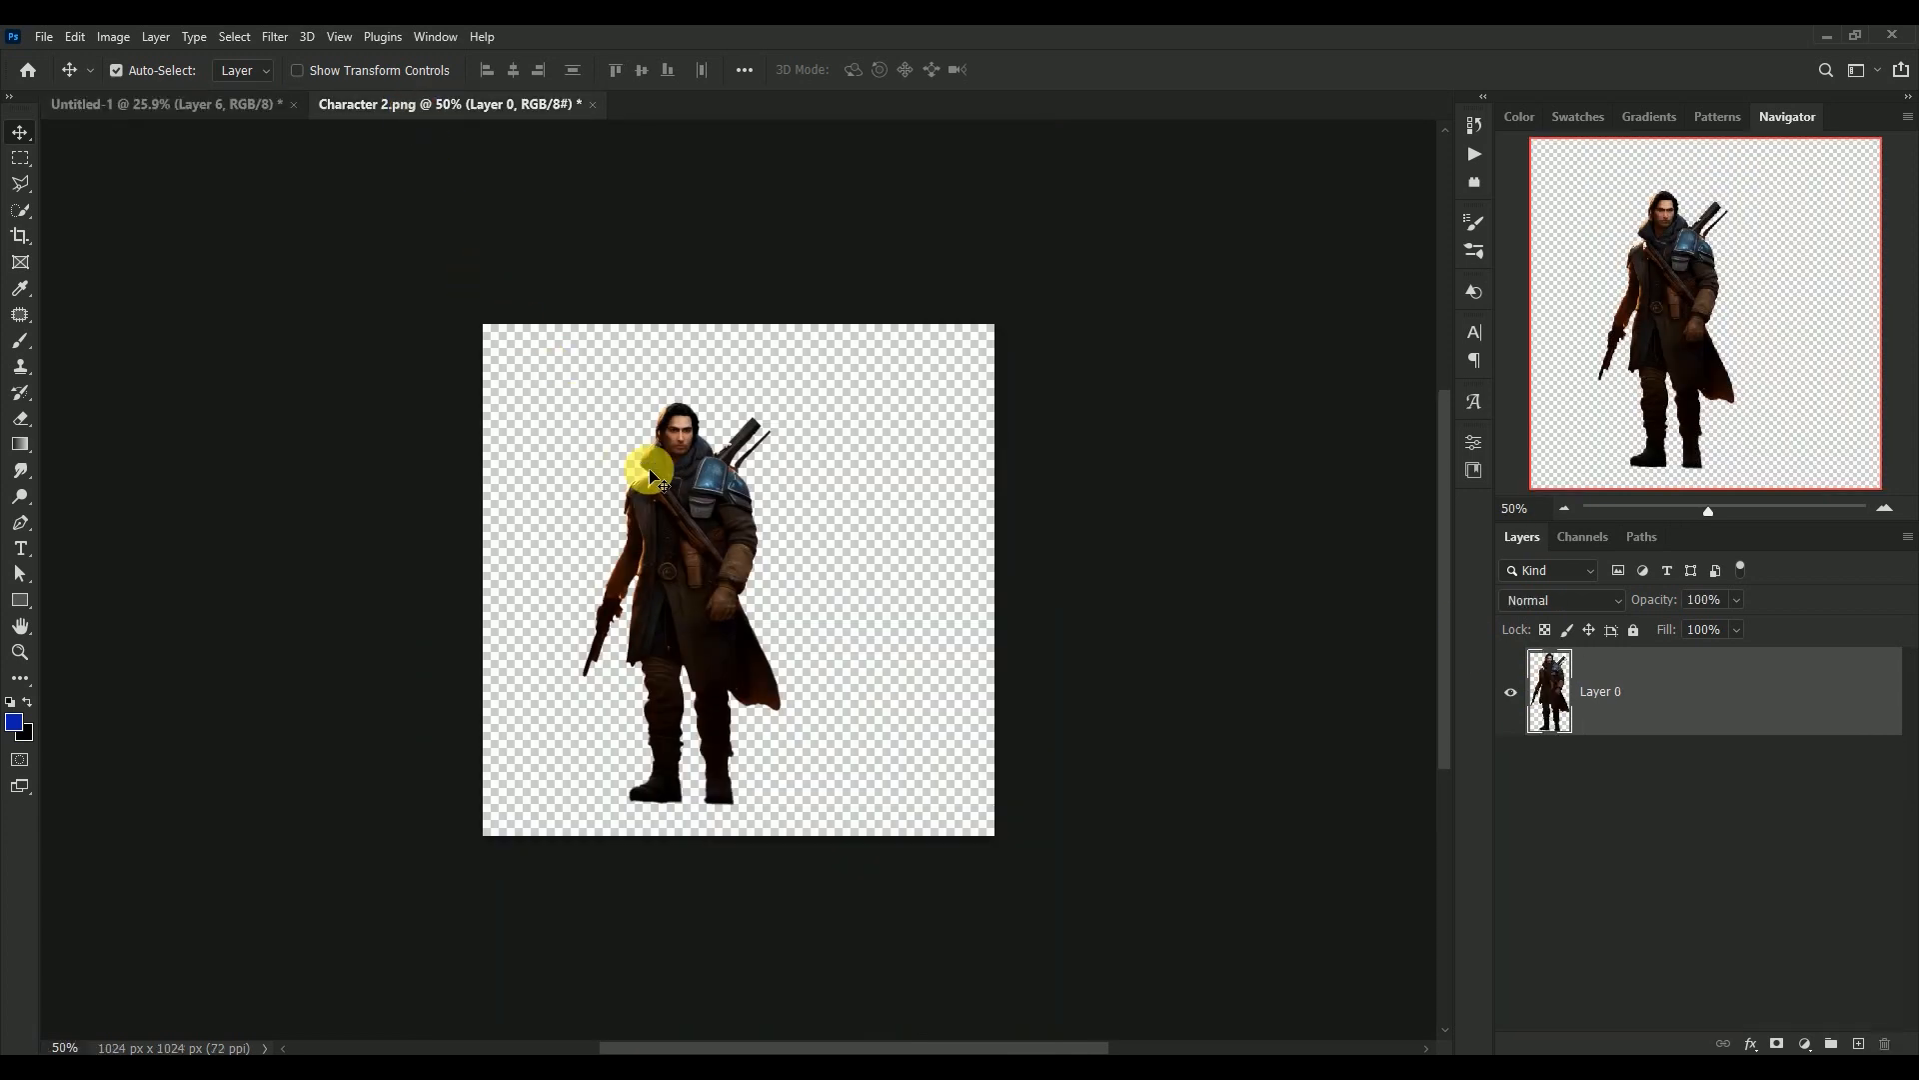
pyautogui.moveTo(697, 512); pyautogui.dragTo(753, 740)
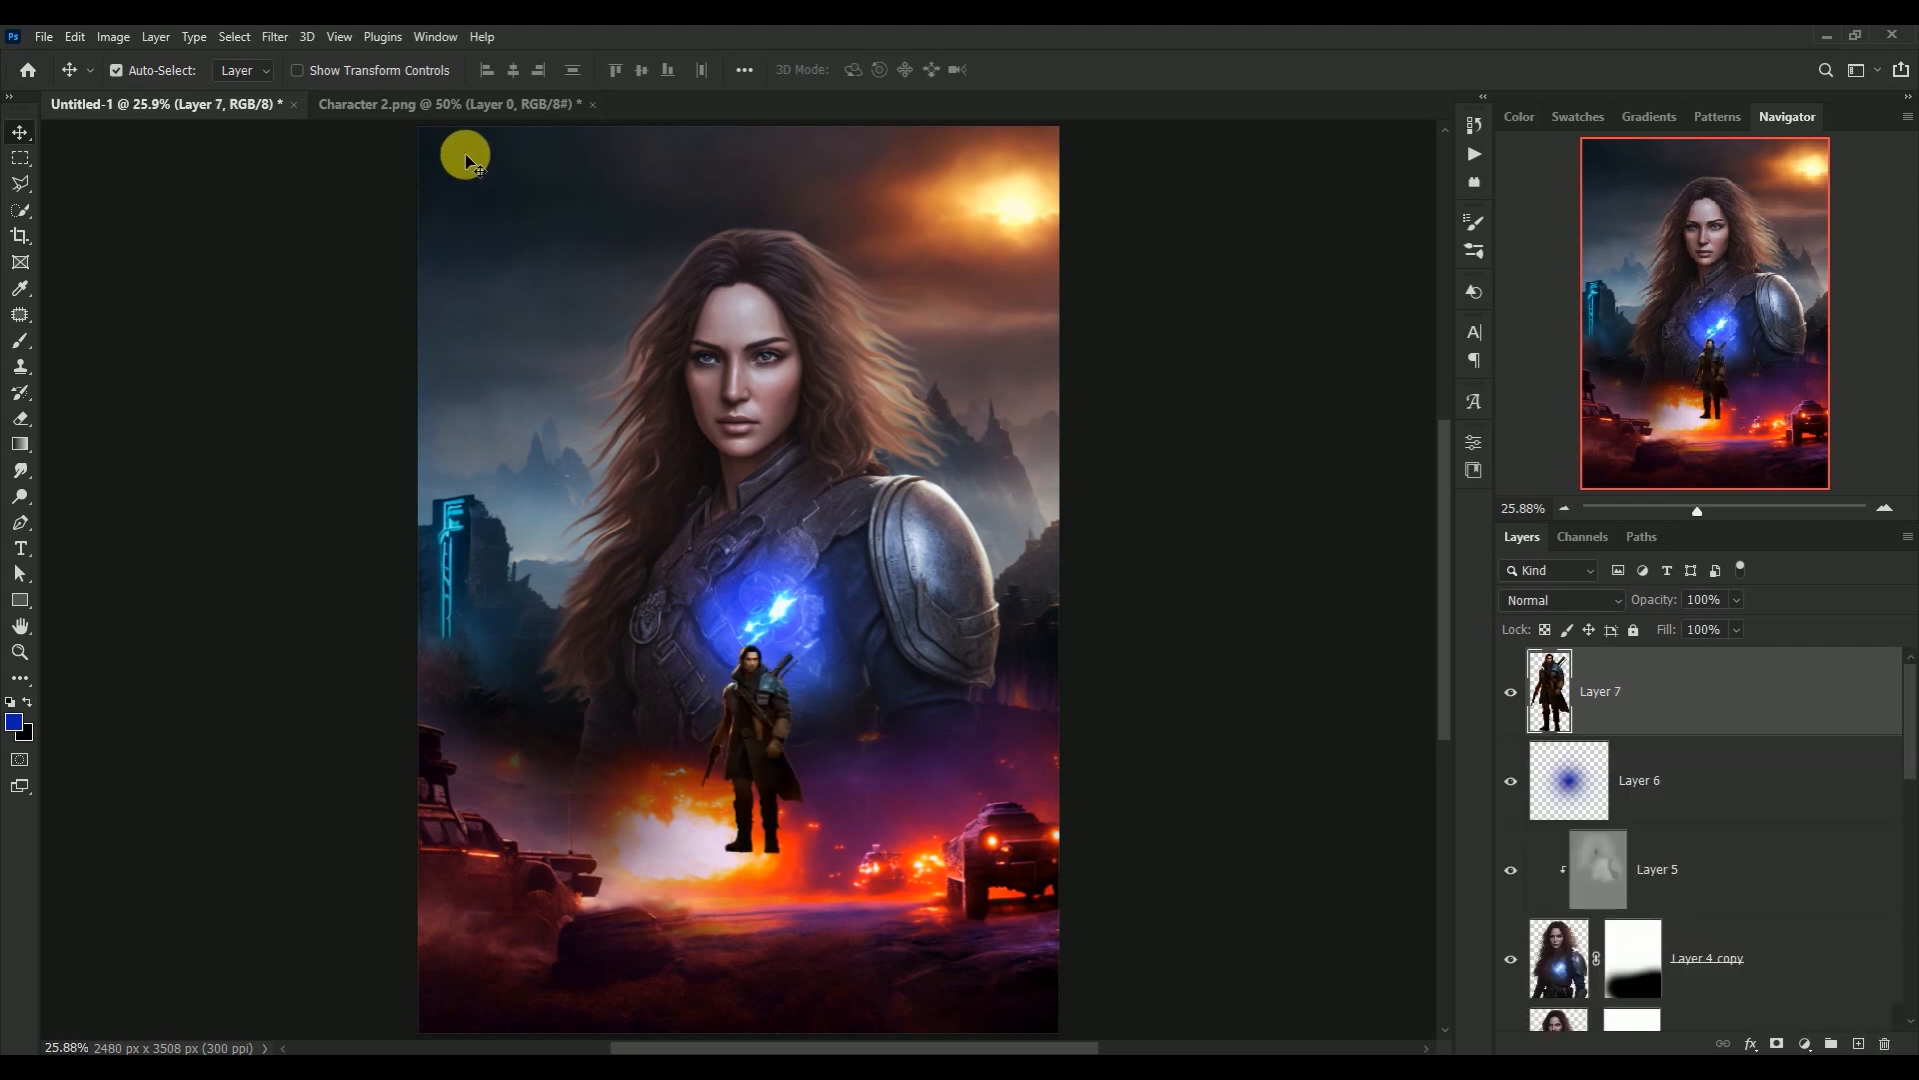
pyautogui.click(466, 112)
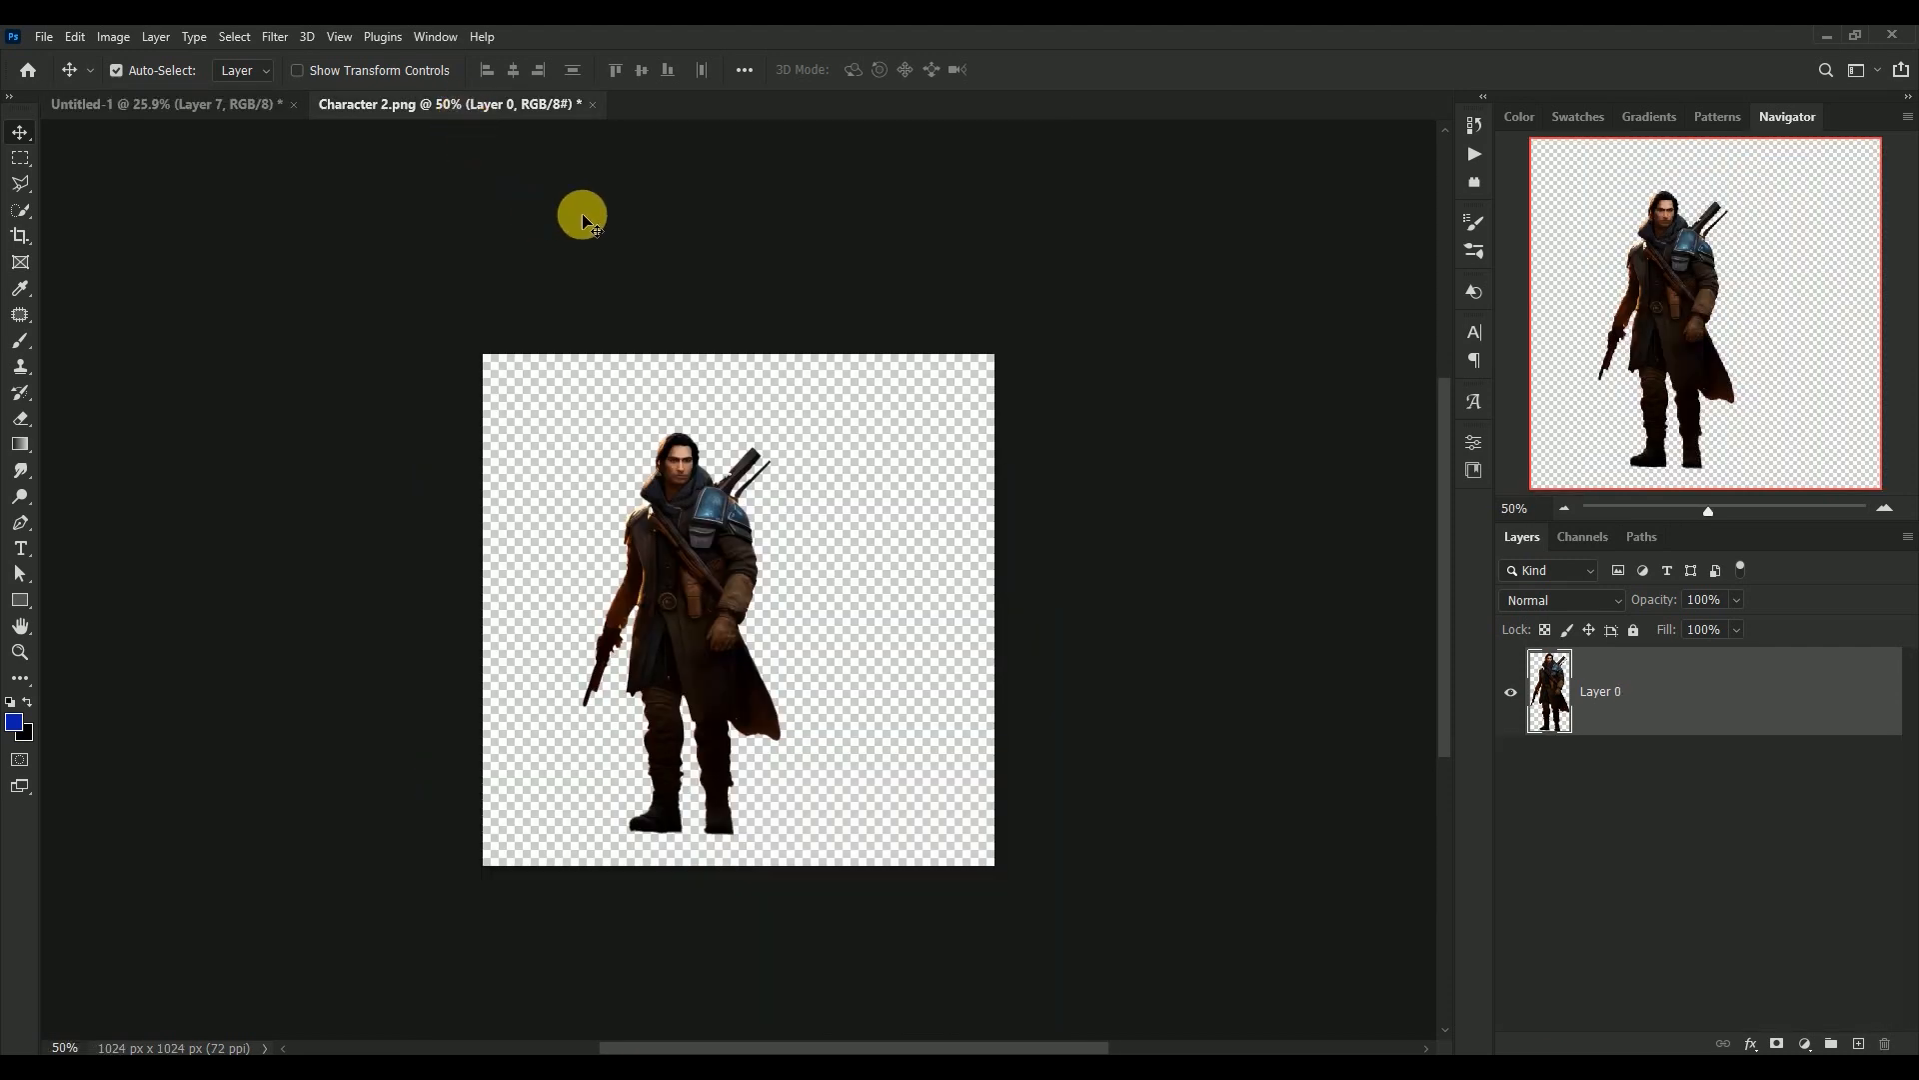
pyautogui.click(593, 104)
pyautogui.click(943, 417)
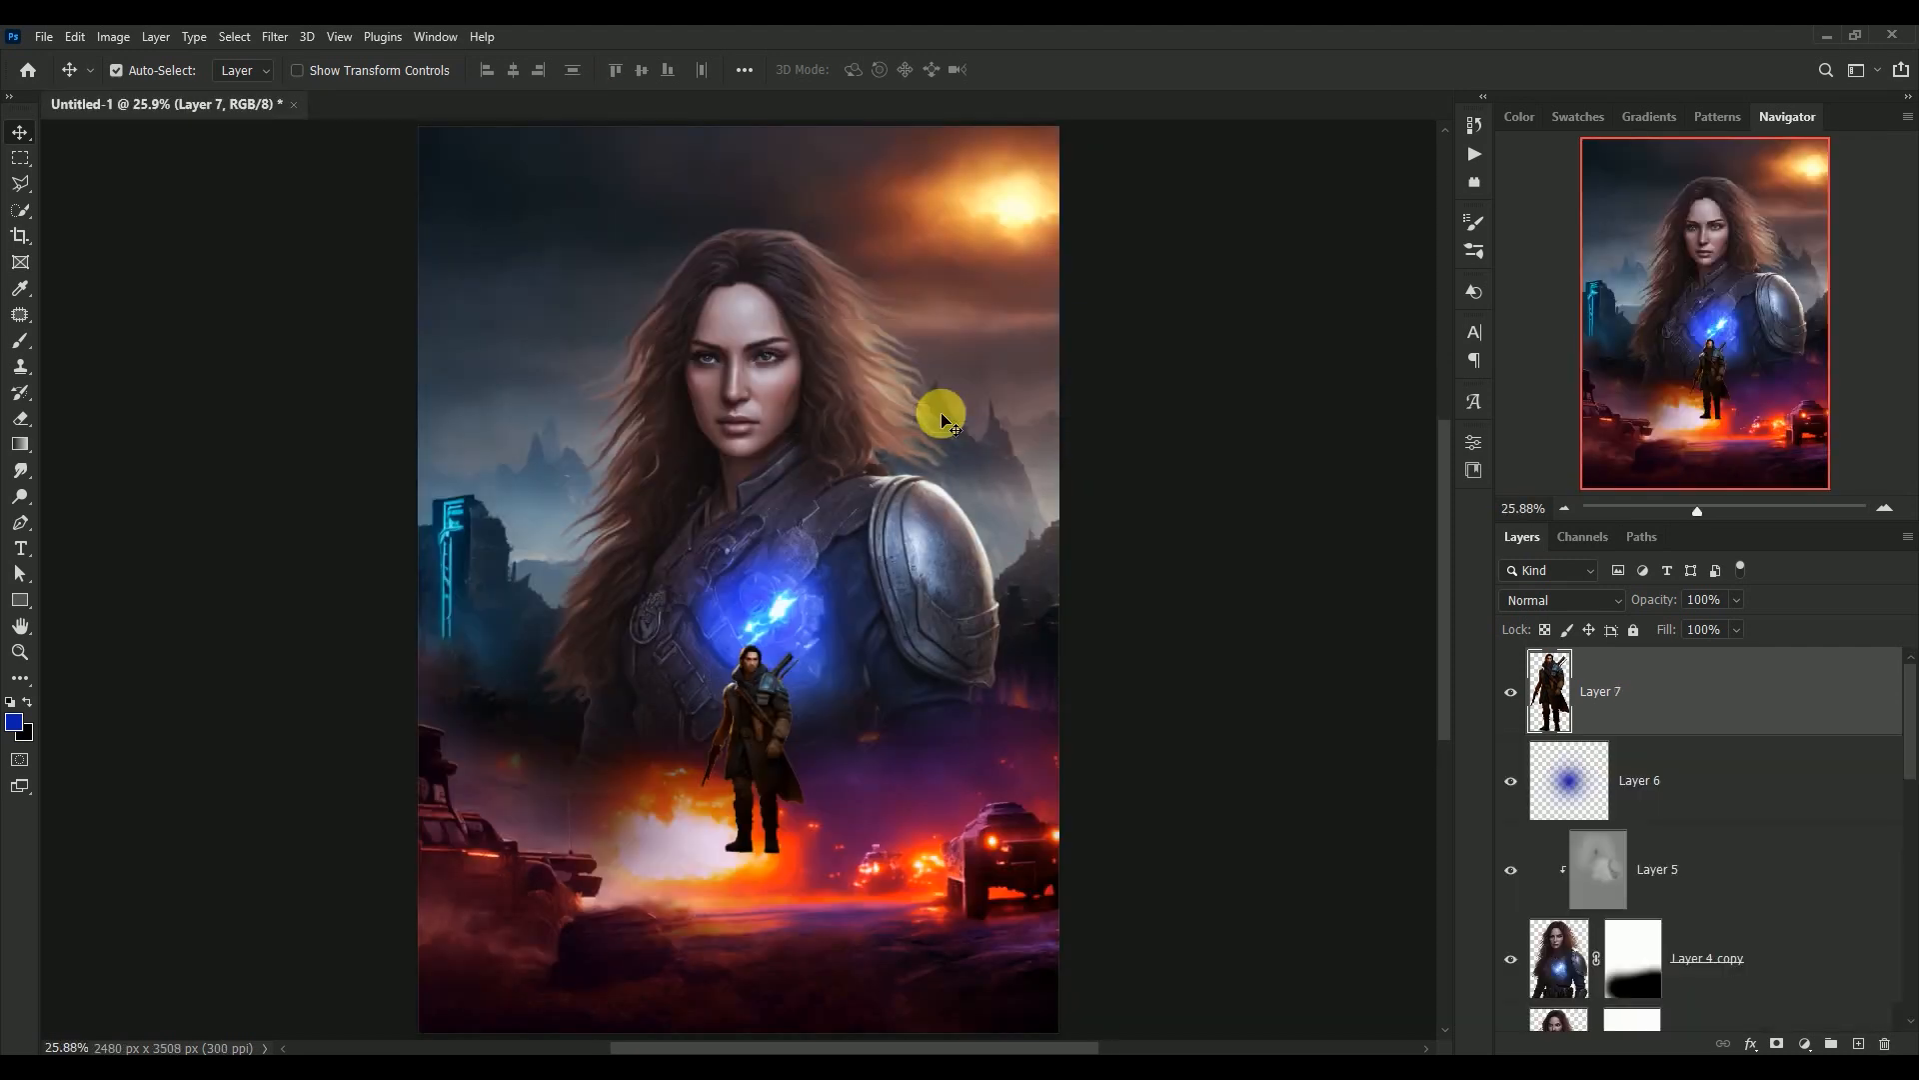
# Convert Layer 7 to a Smart Object and scale the man to 138.67%, placing him between the explosion and the armoured vehicle
pyautogui.rightClick(1696, 692)
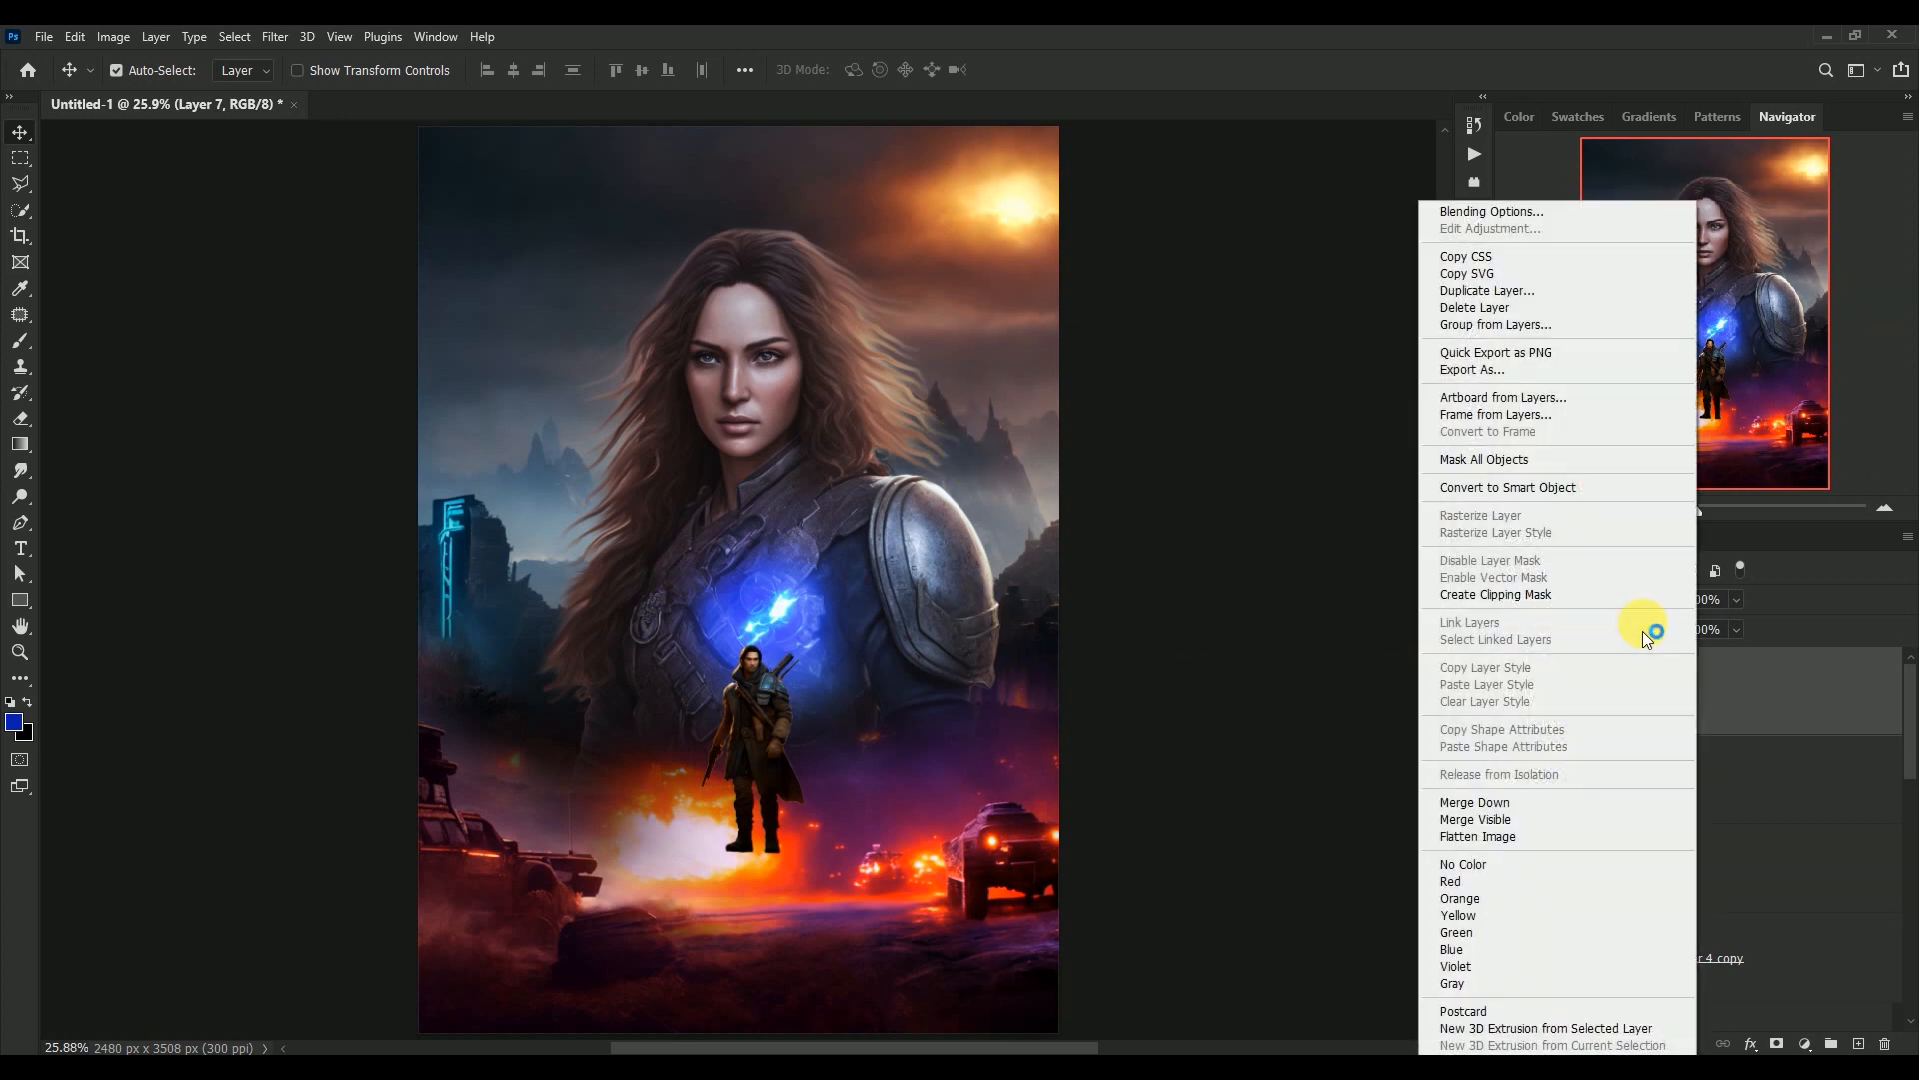
pyautogui.click(1553, 489)
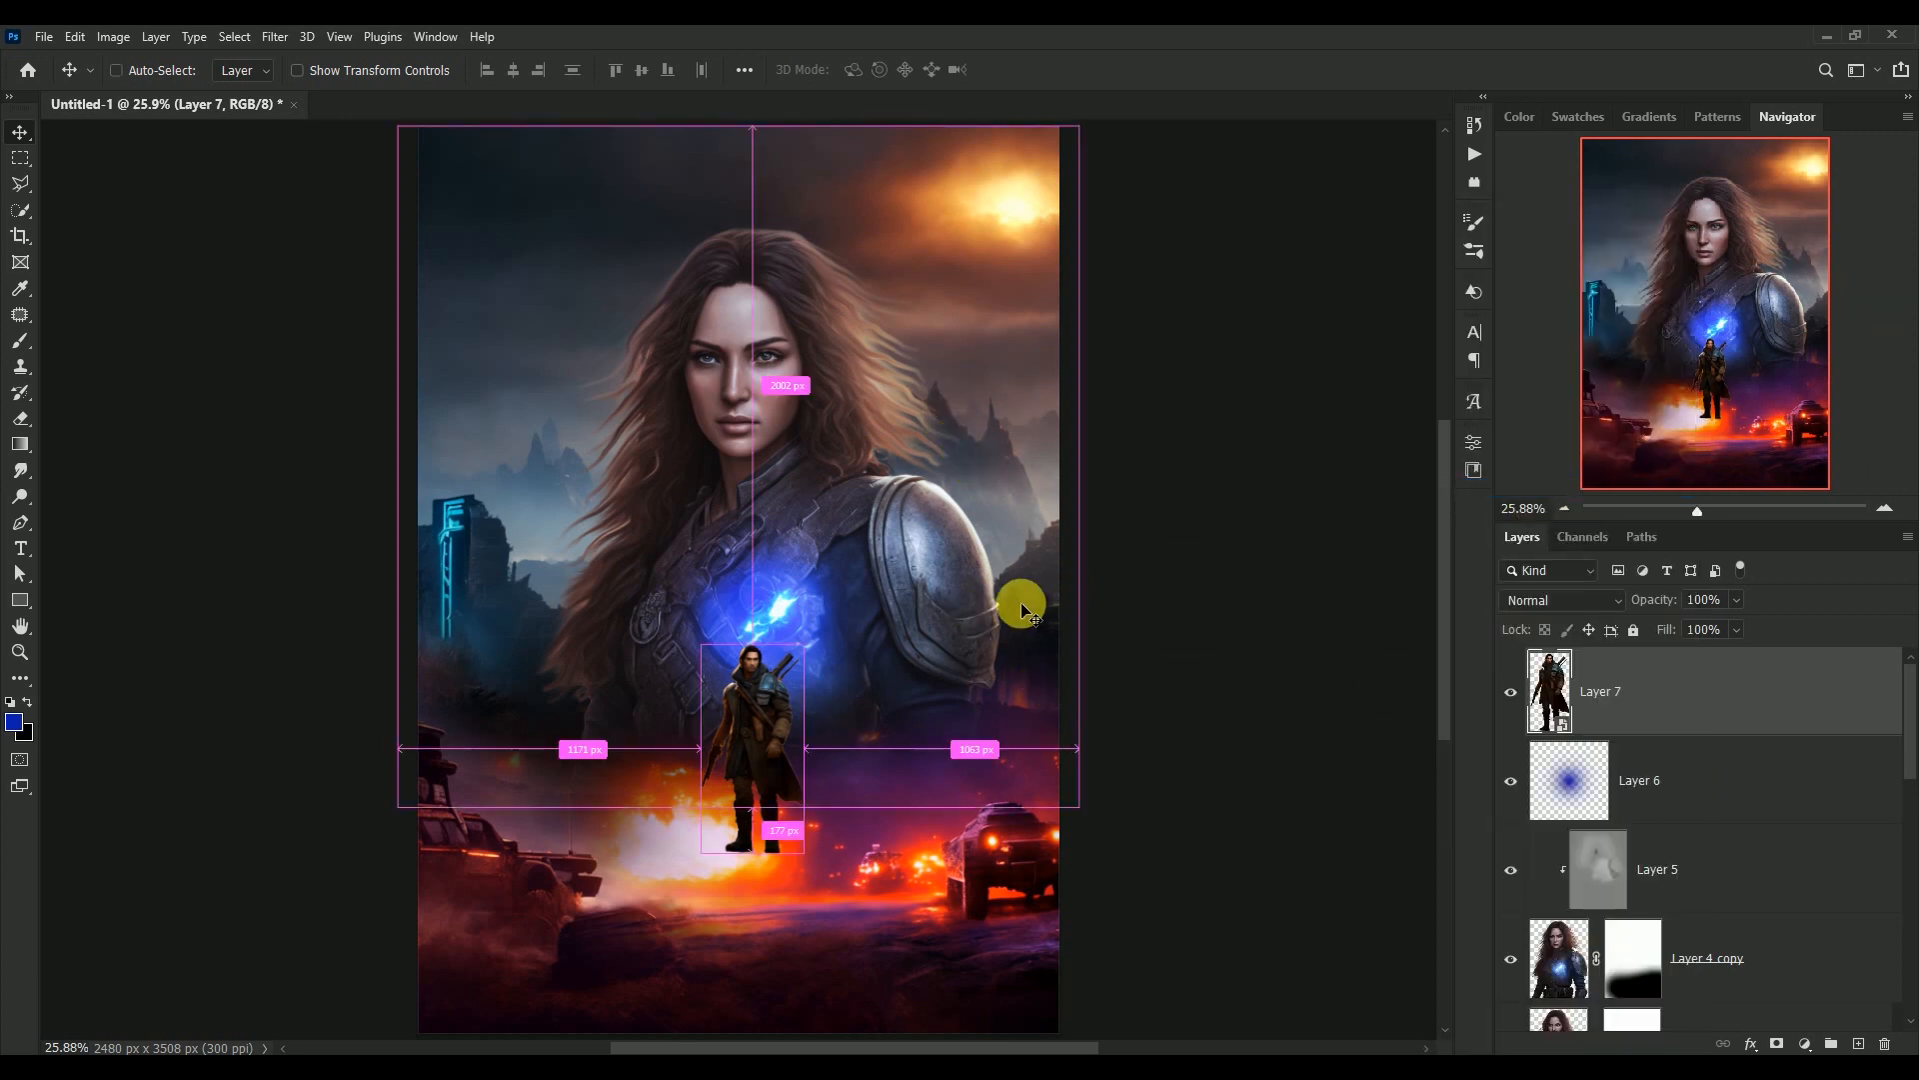
pyautogui.hotkey('ctrl', 't')
pyautogui.moveTo(847, 615); pyautogui.dragTo(857, 587)
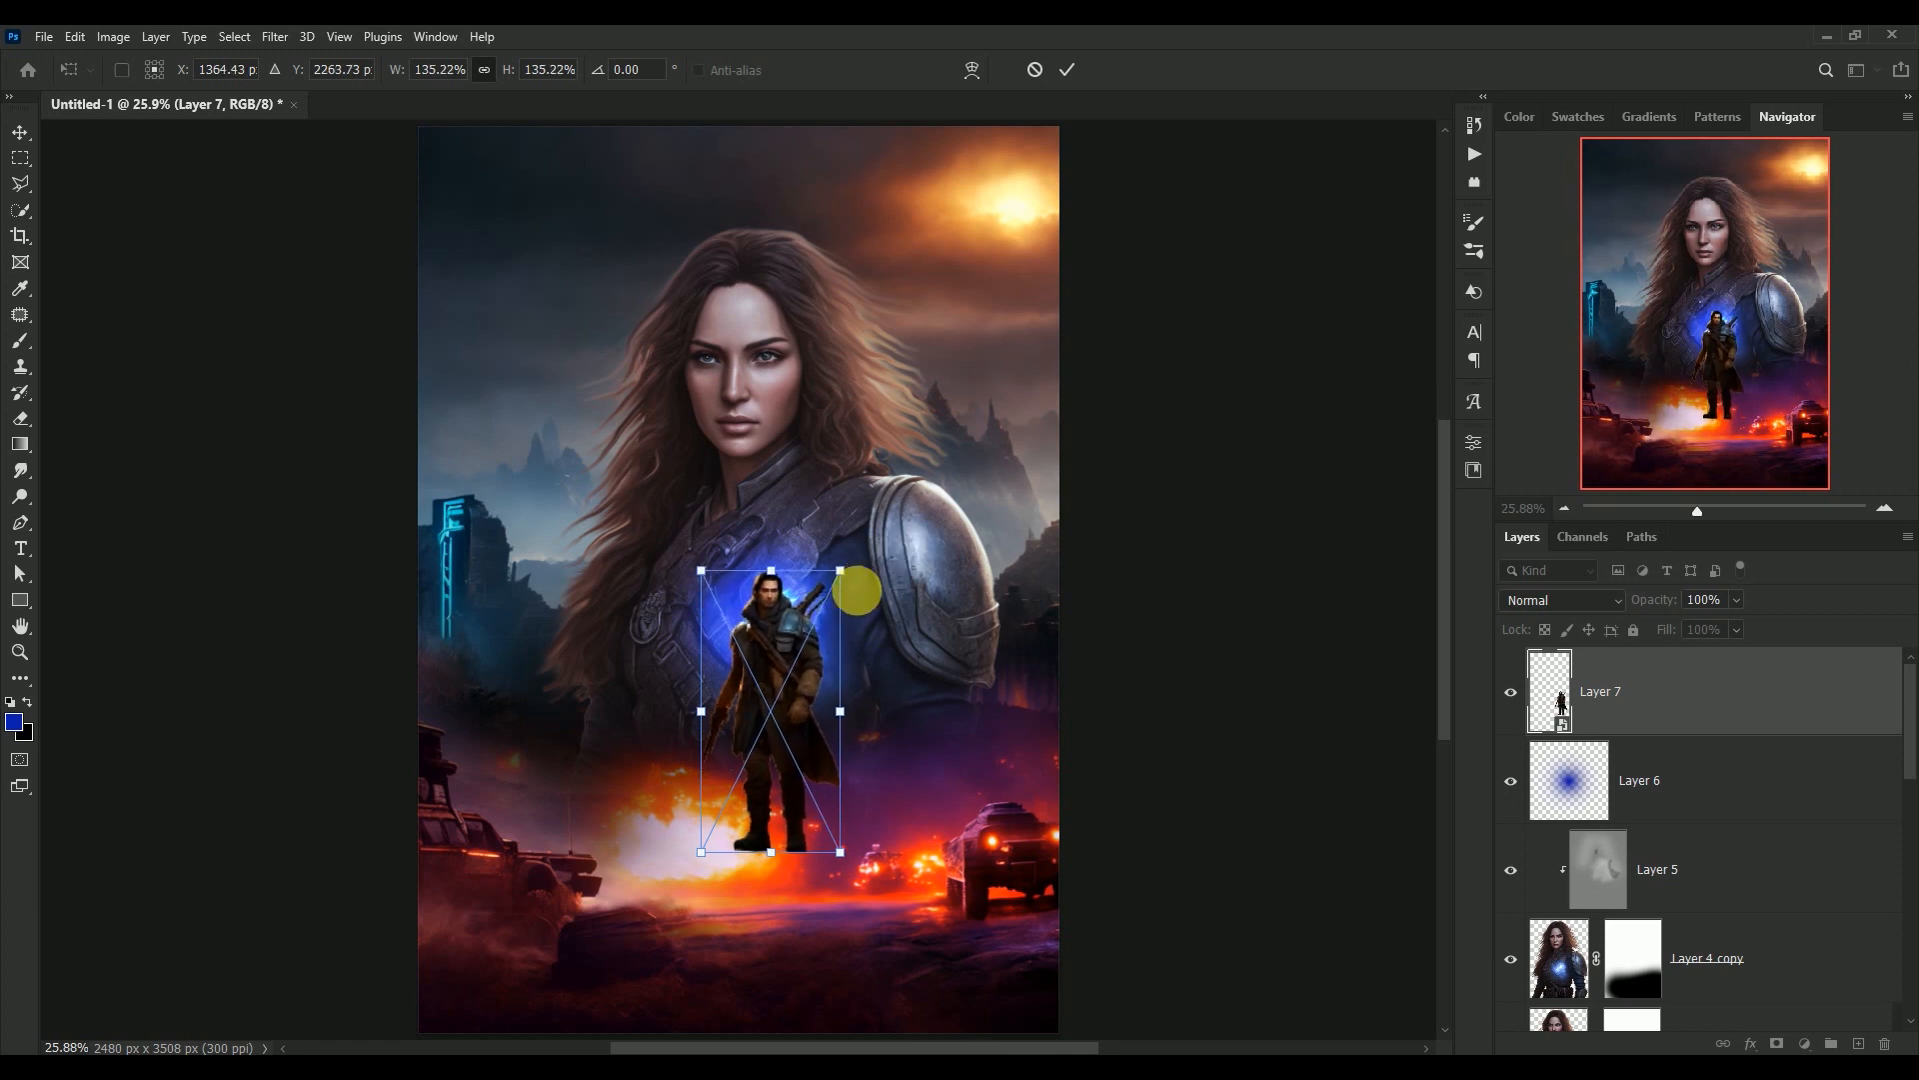
pyautogui.moveTo(780, 715); pyautogui.dragTo(849, 843)
pyautogui.moveTo(916, 702); pyautogui.dragTo(917, 692)
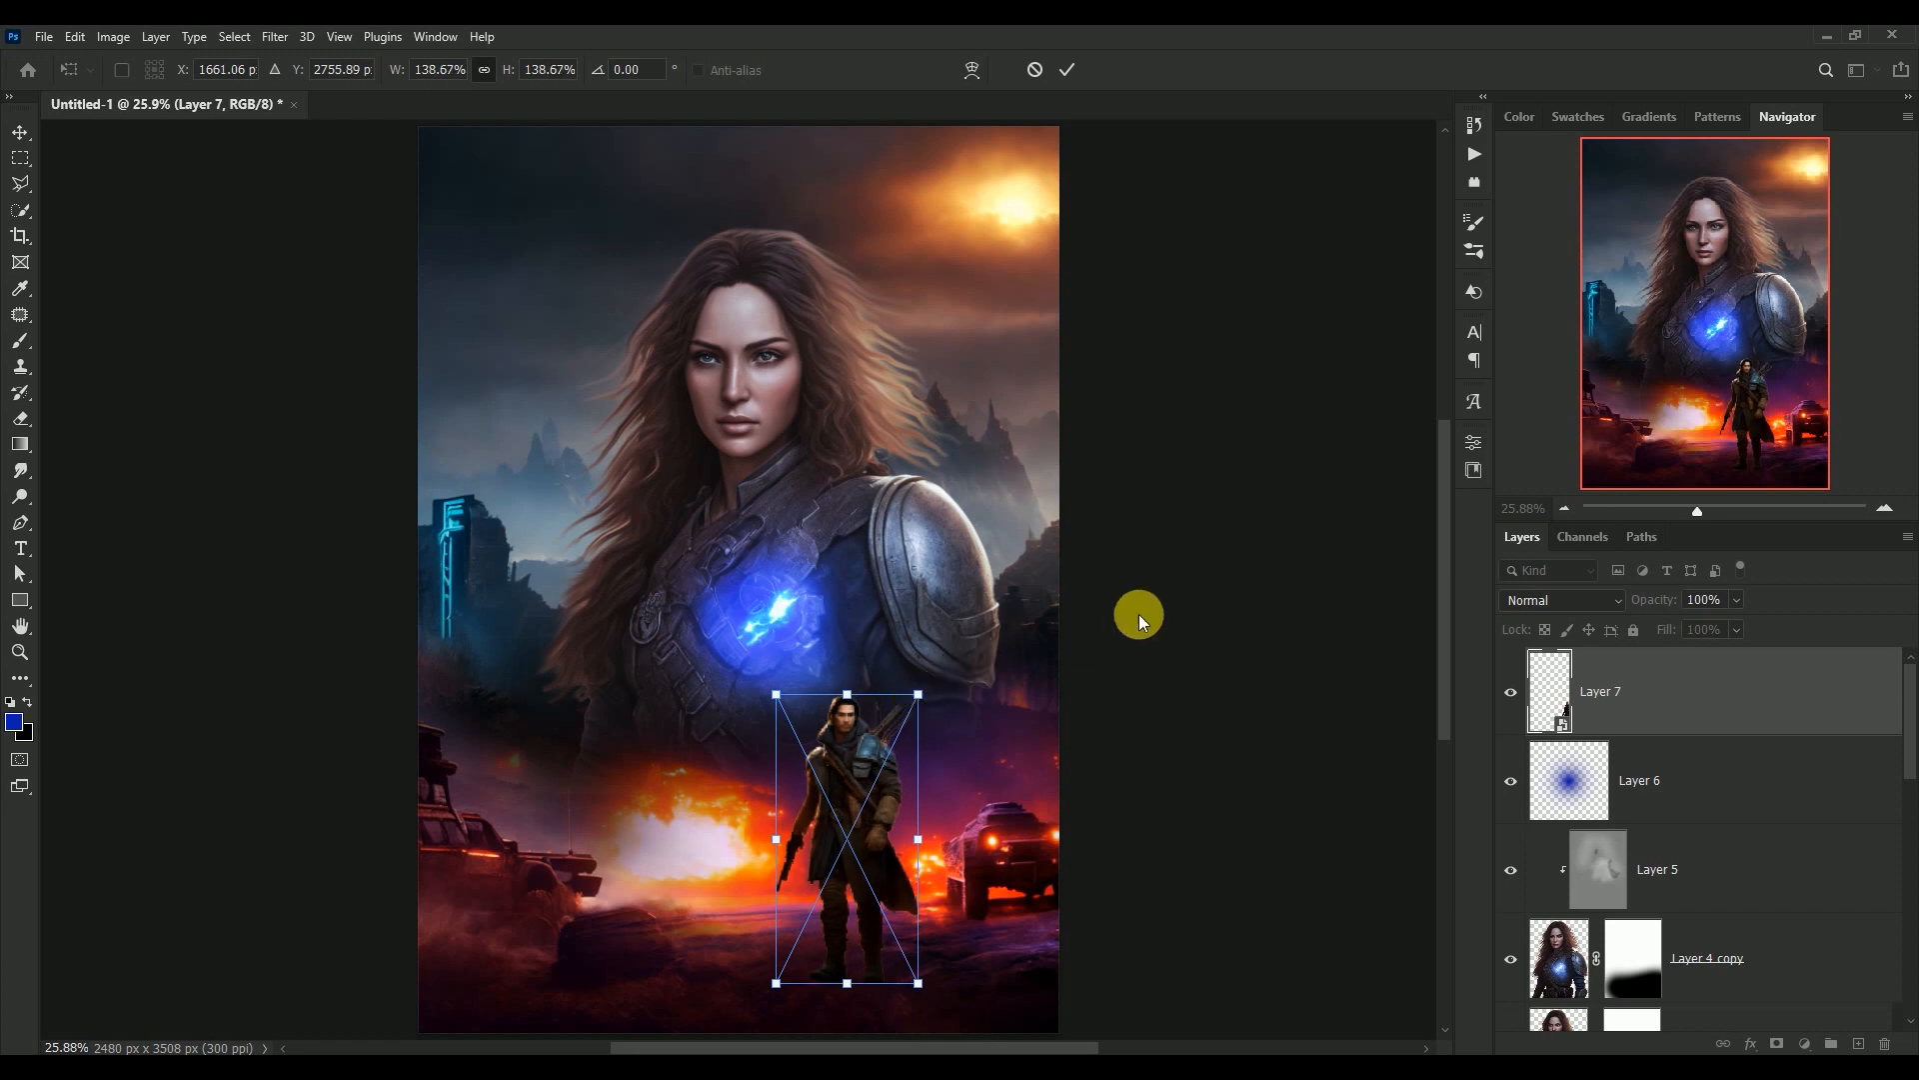
pyautogui.click(1142, 612)
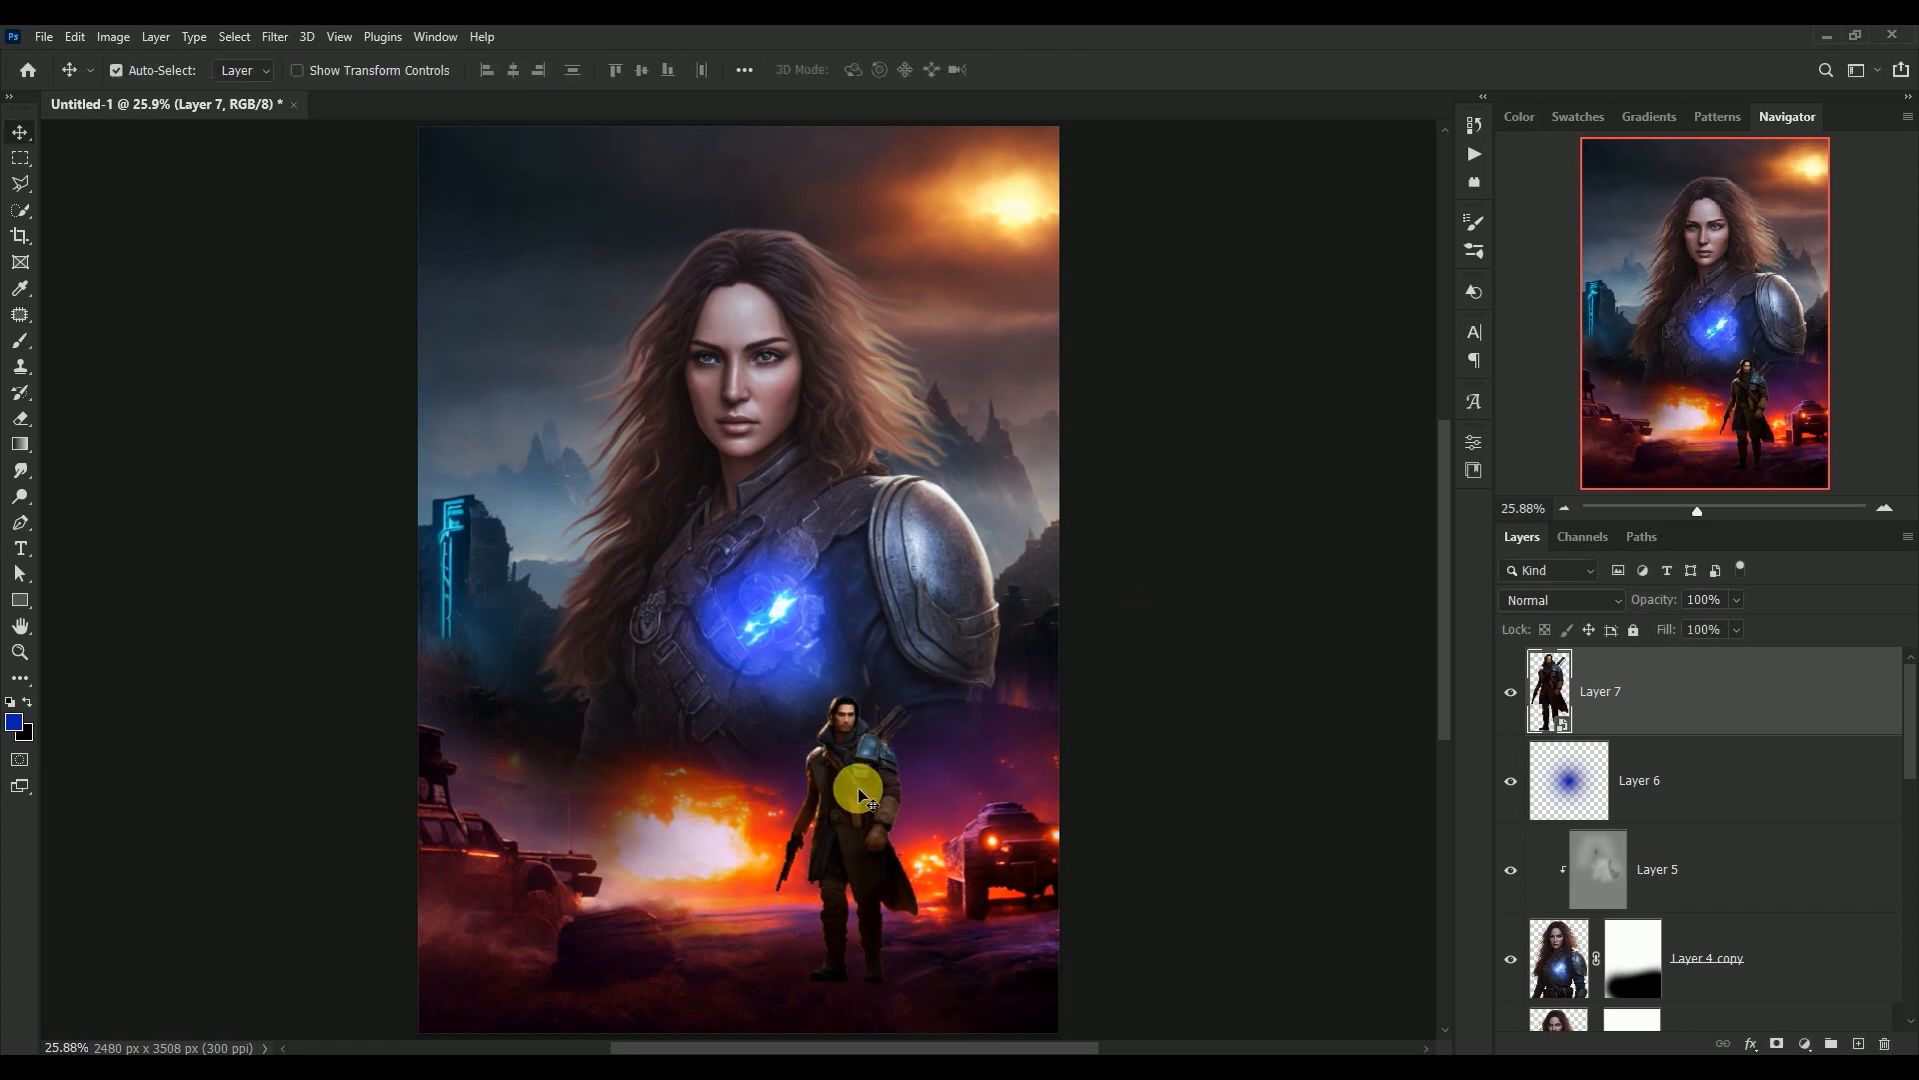
pyautogui.moveTo(858, 787); pyautogui.dragTo(854, 807)
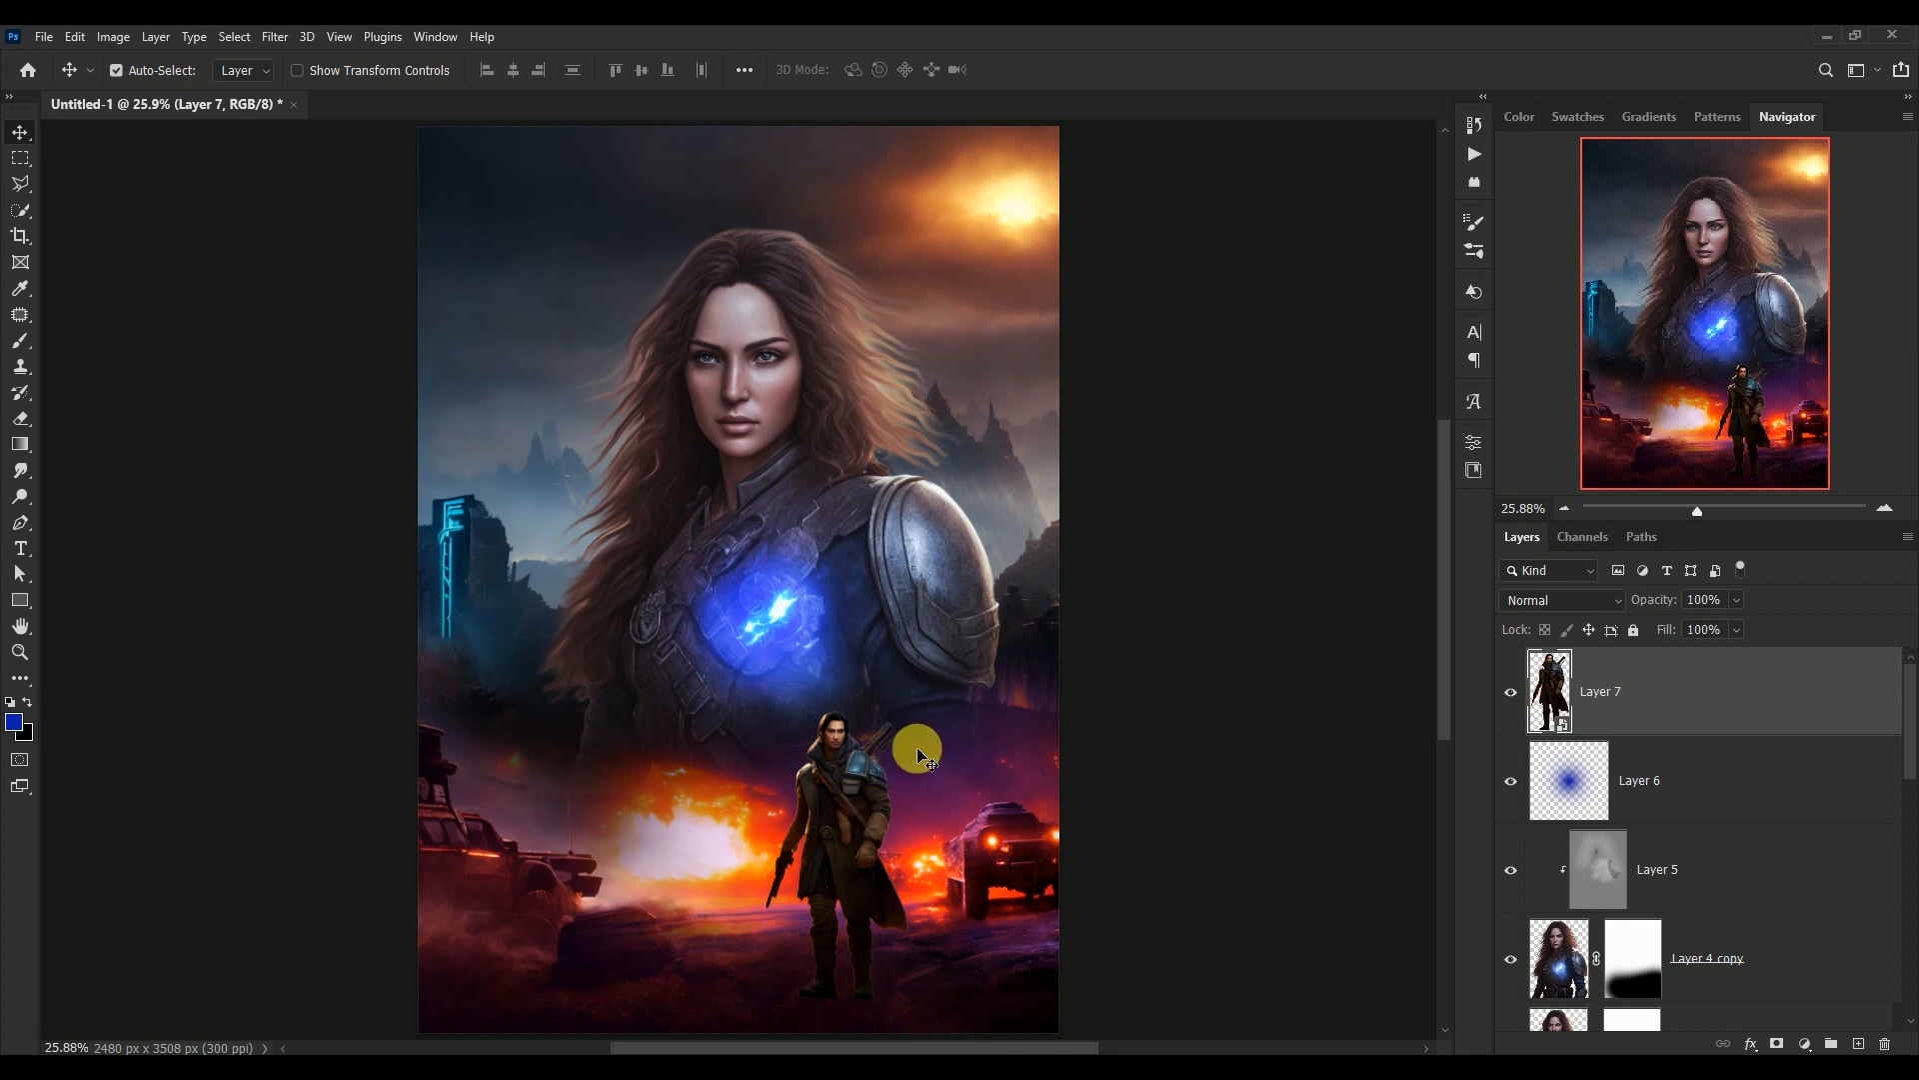
# Open the Camera Raw Filter on Layer 7 and set Temperature to -12 and Tint to +12
pyautogui.click(275, 37)
pyautogui.click(305, 193)
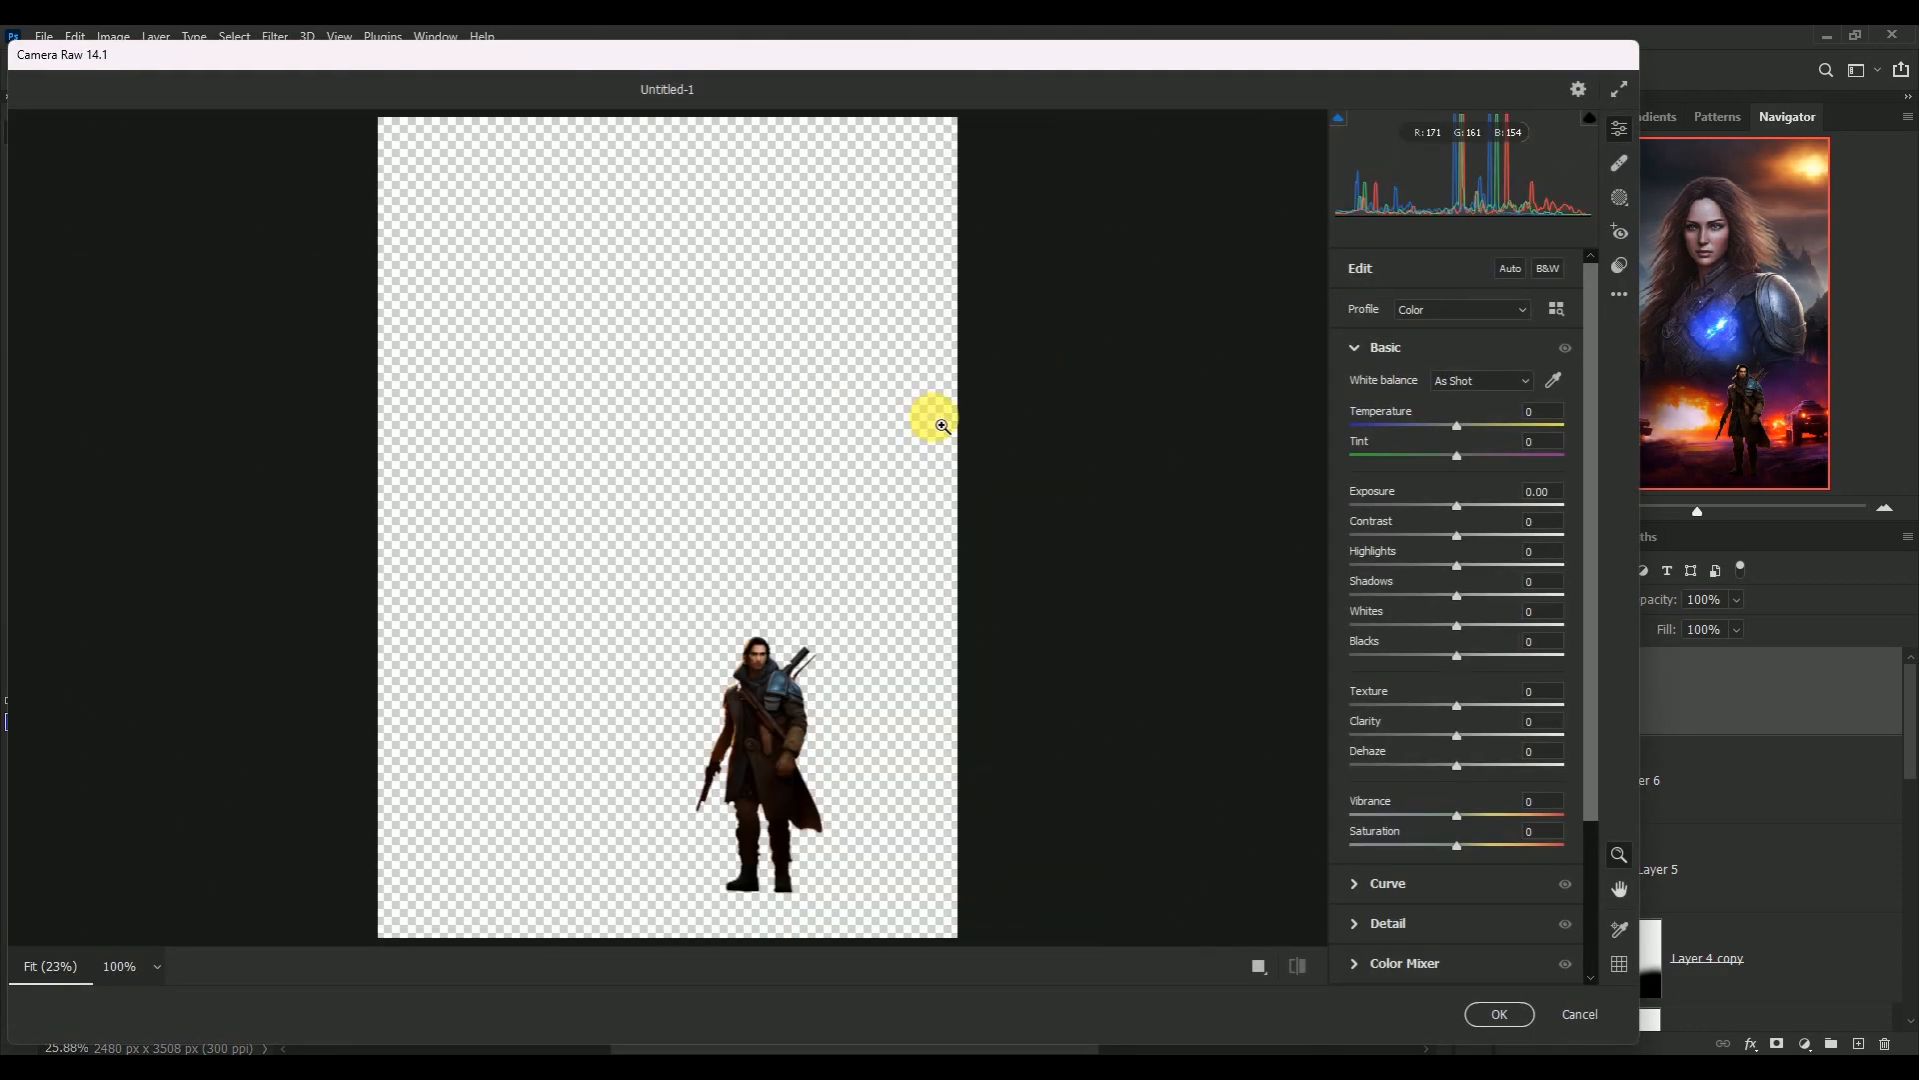
pyautogui.click(1550, 418)
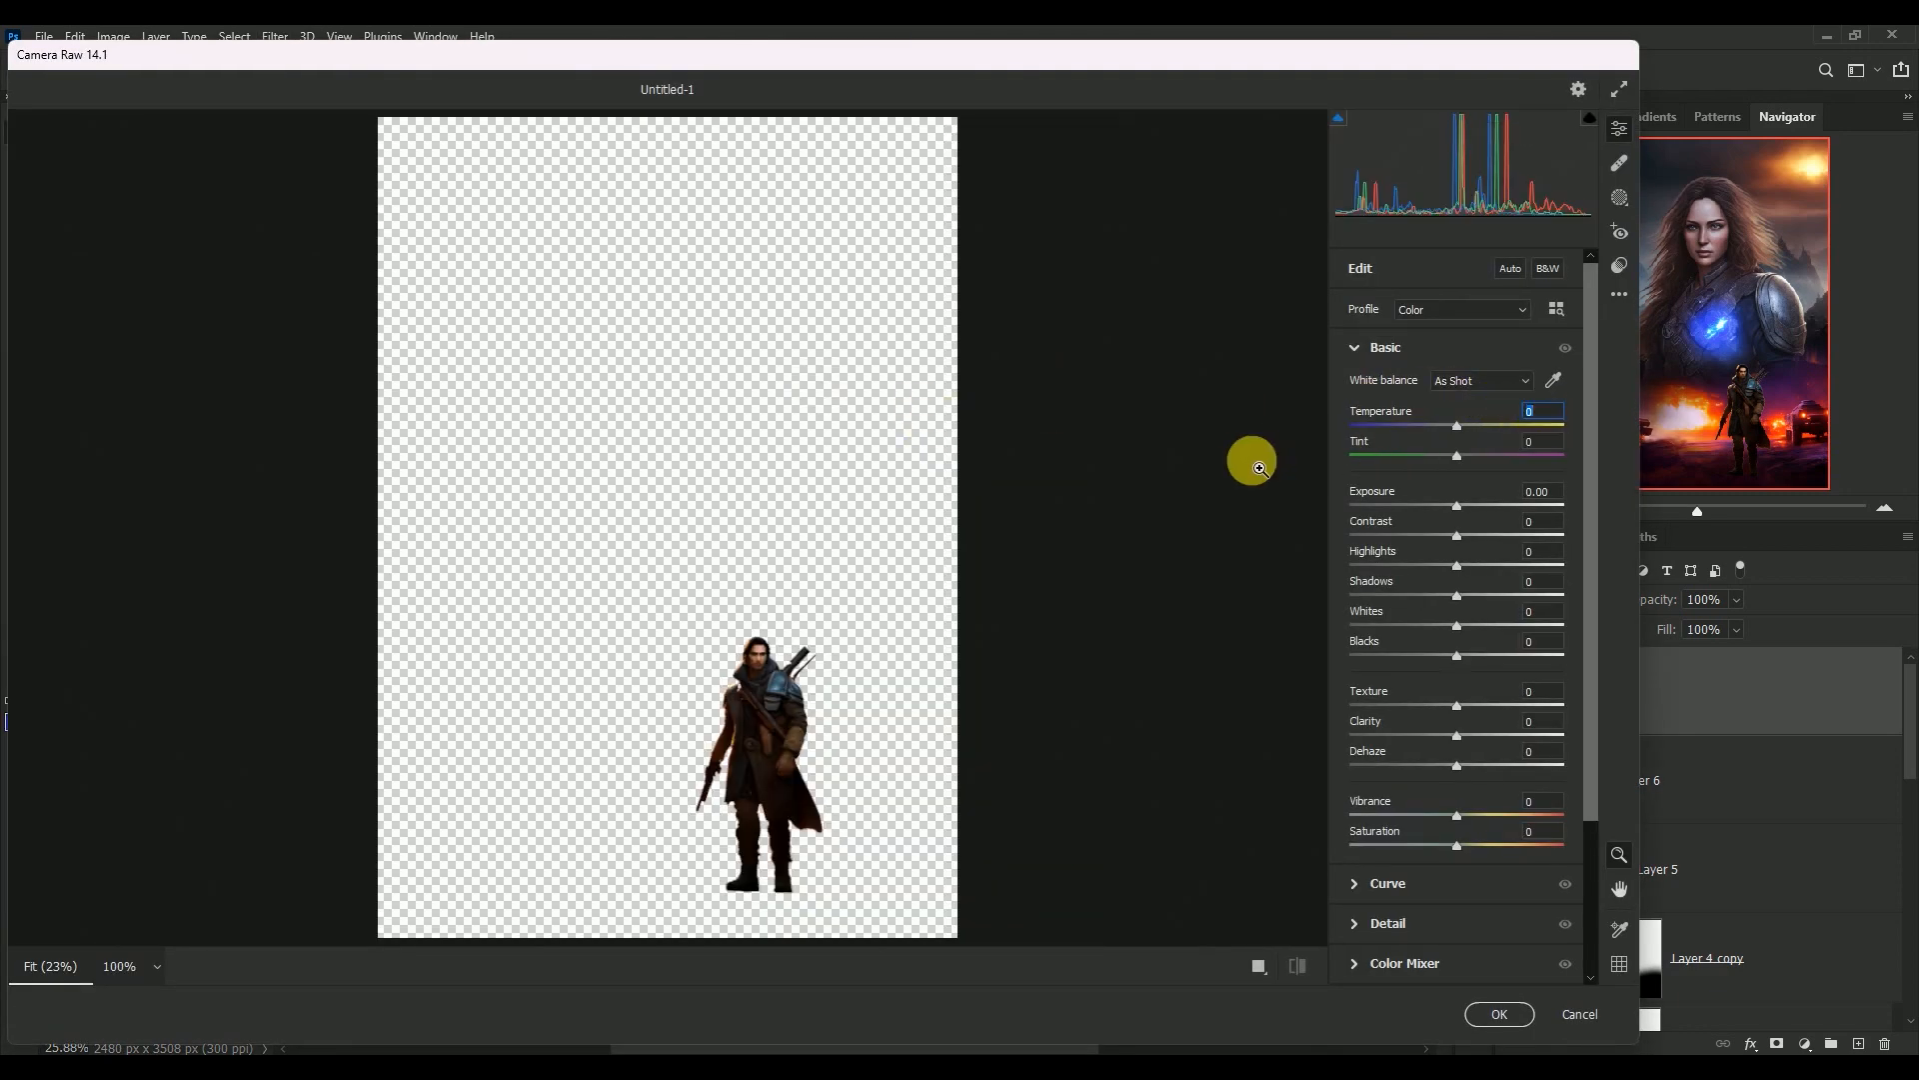
pyautogui.write('-12')
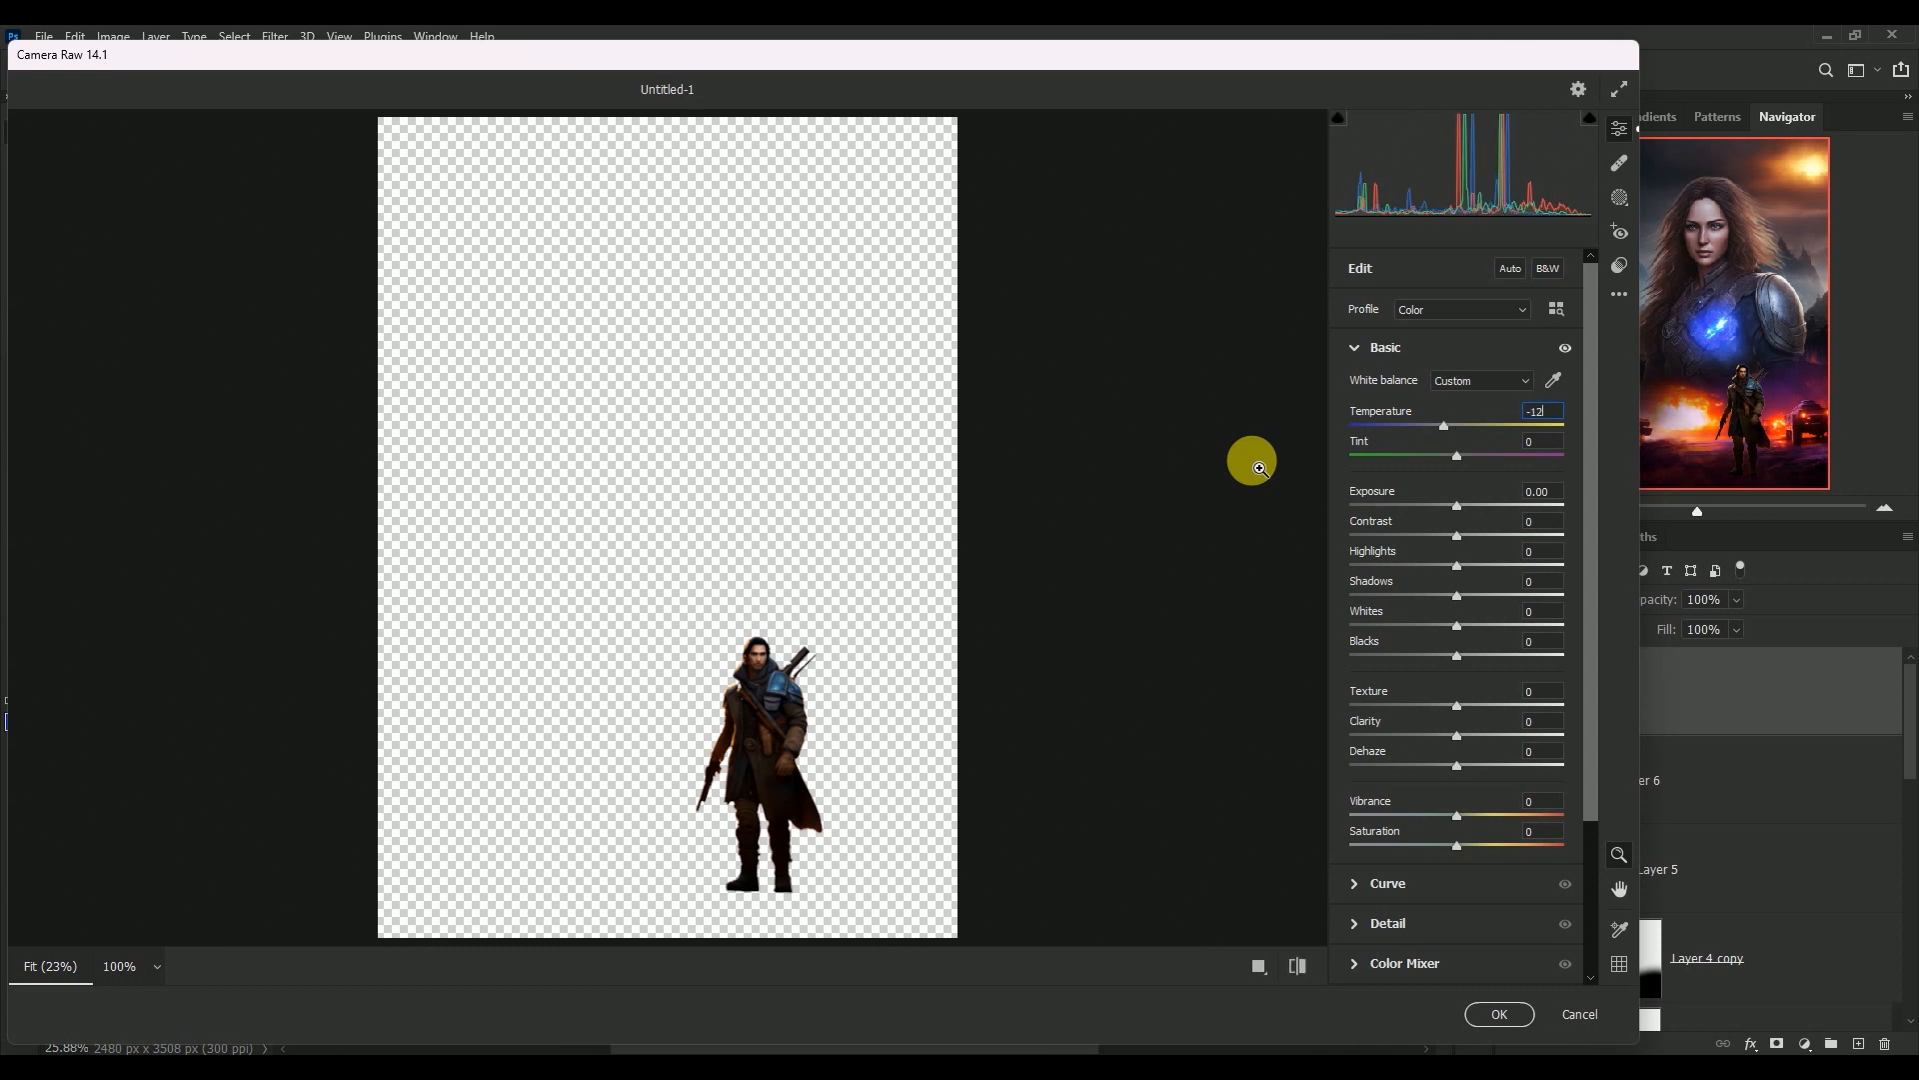
pyautogui.write('+12')
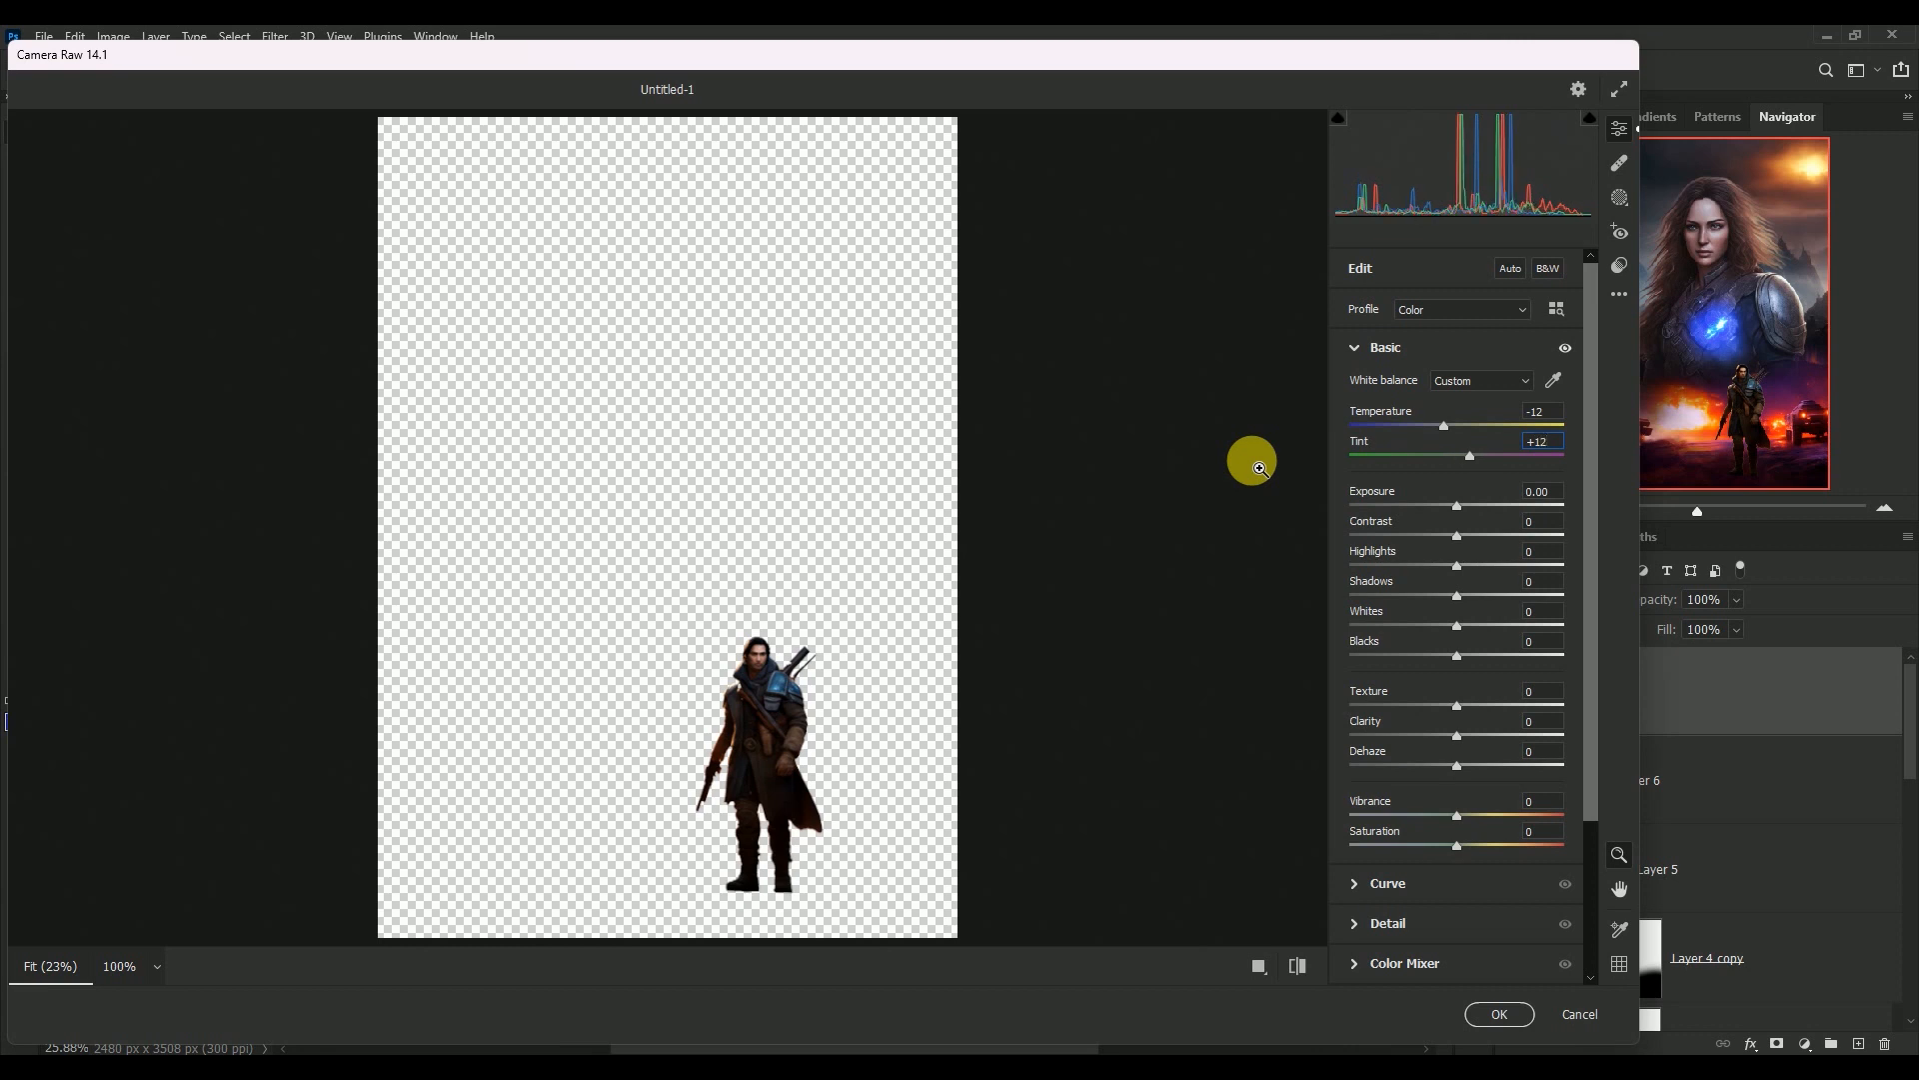
# Set the man's Exposure to +0.35, Highlights to -44 and Shadows to +37
pyautogui.press('Tab')
pyautogui.write('+0.3')
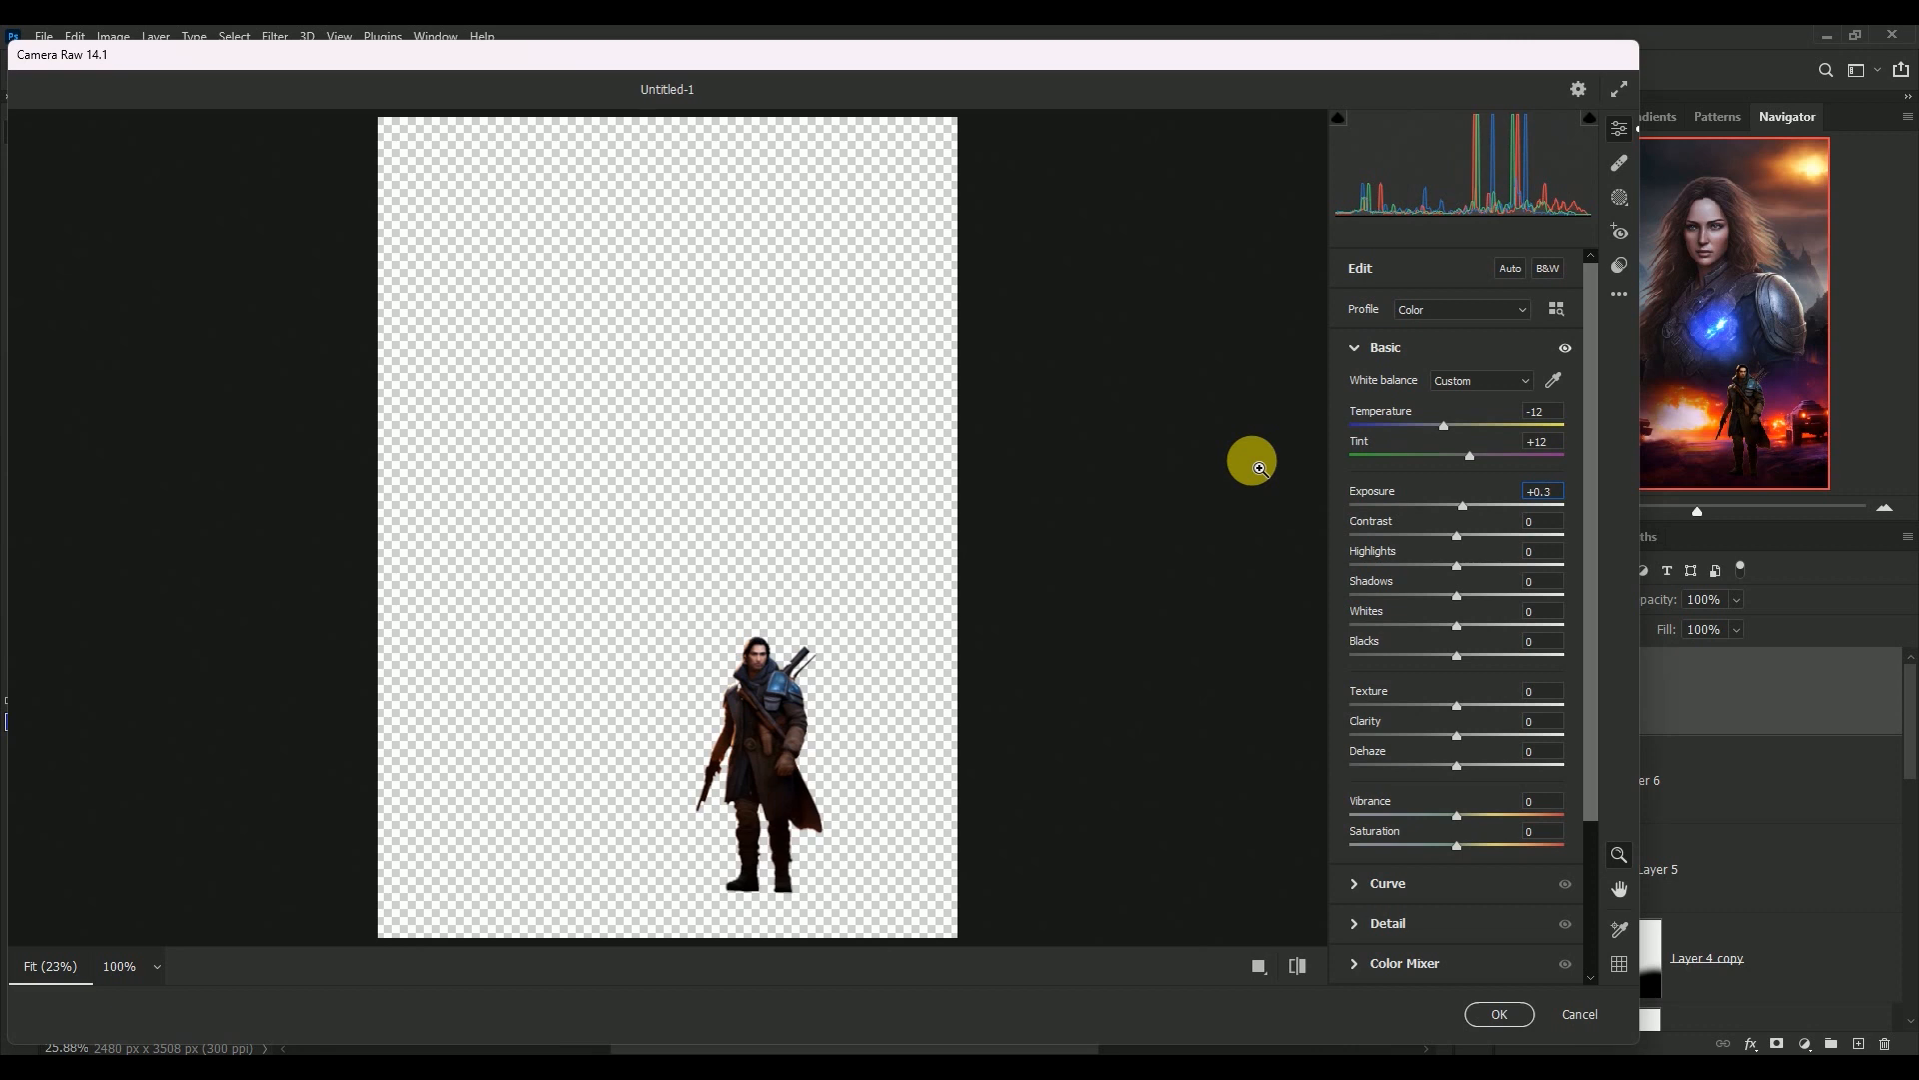
pyautogui.write('5')
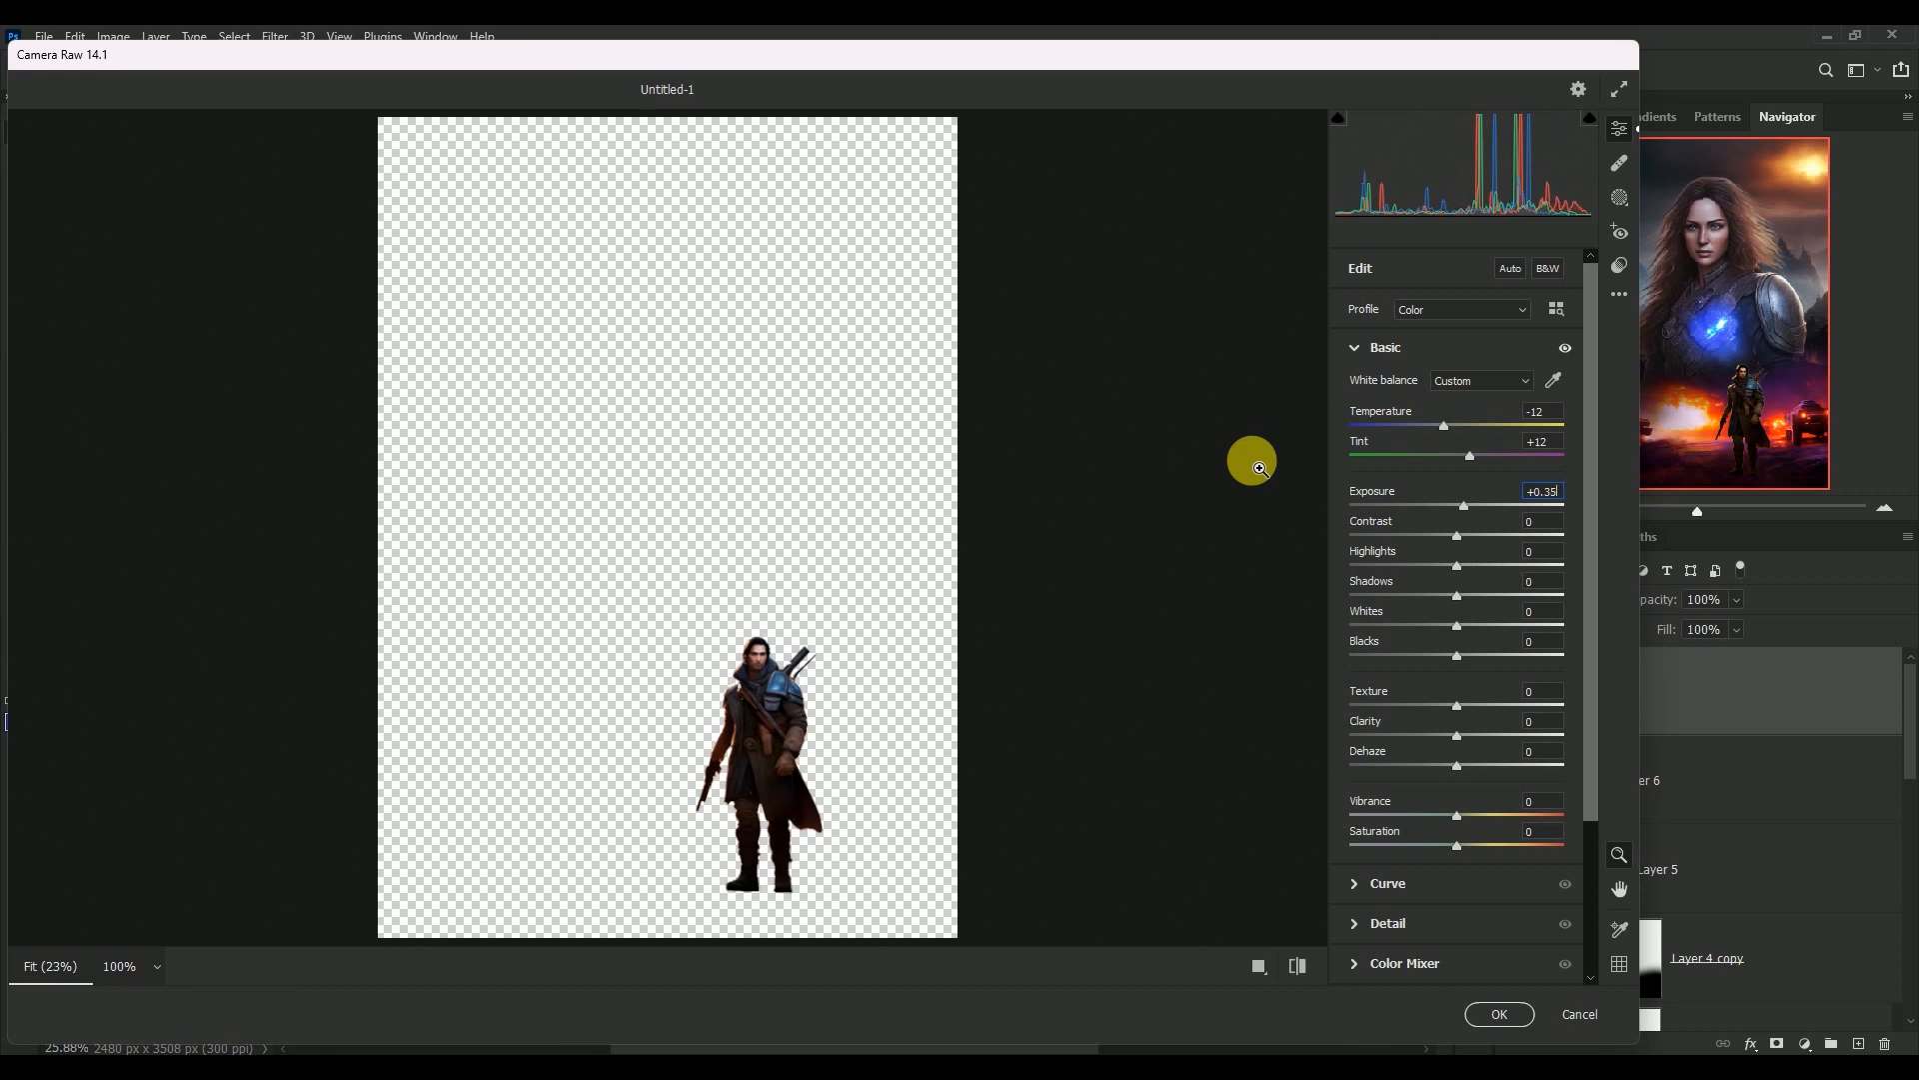
pyautogui.press('Tab')
pyautogui.press('Tab')
pyautogui.write('-44')
pyautogui.press('Tab')
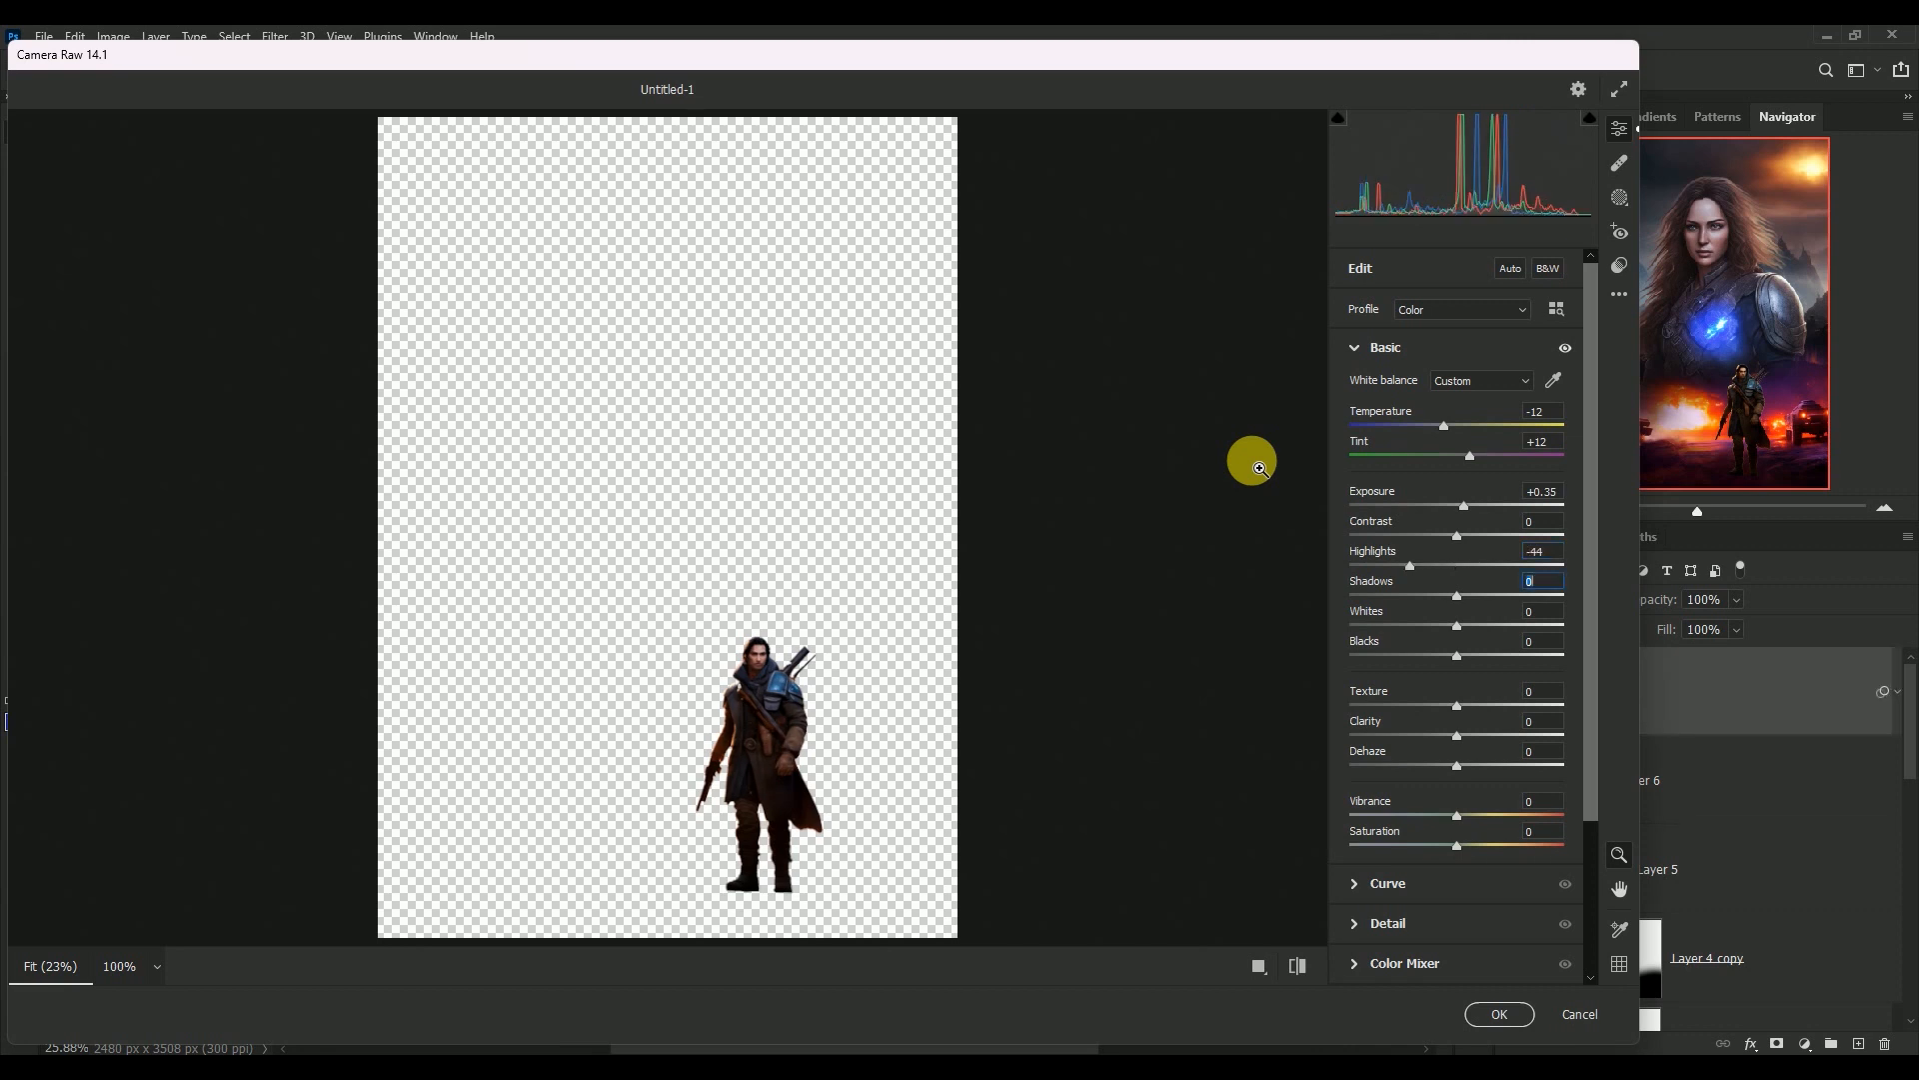
pyautogui.write('+37')
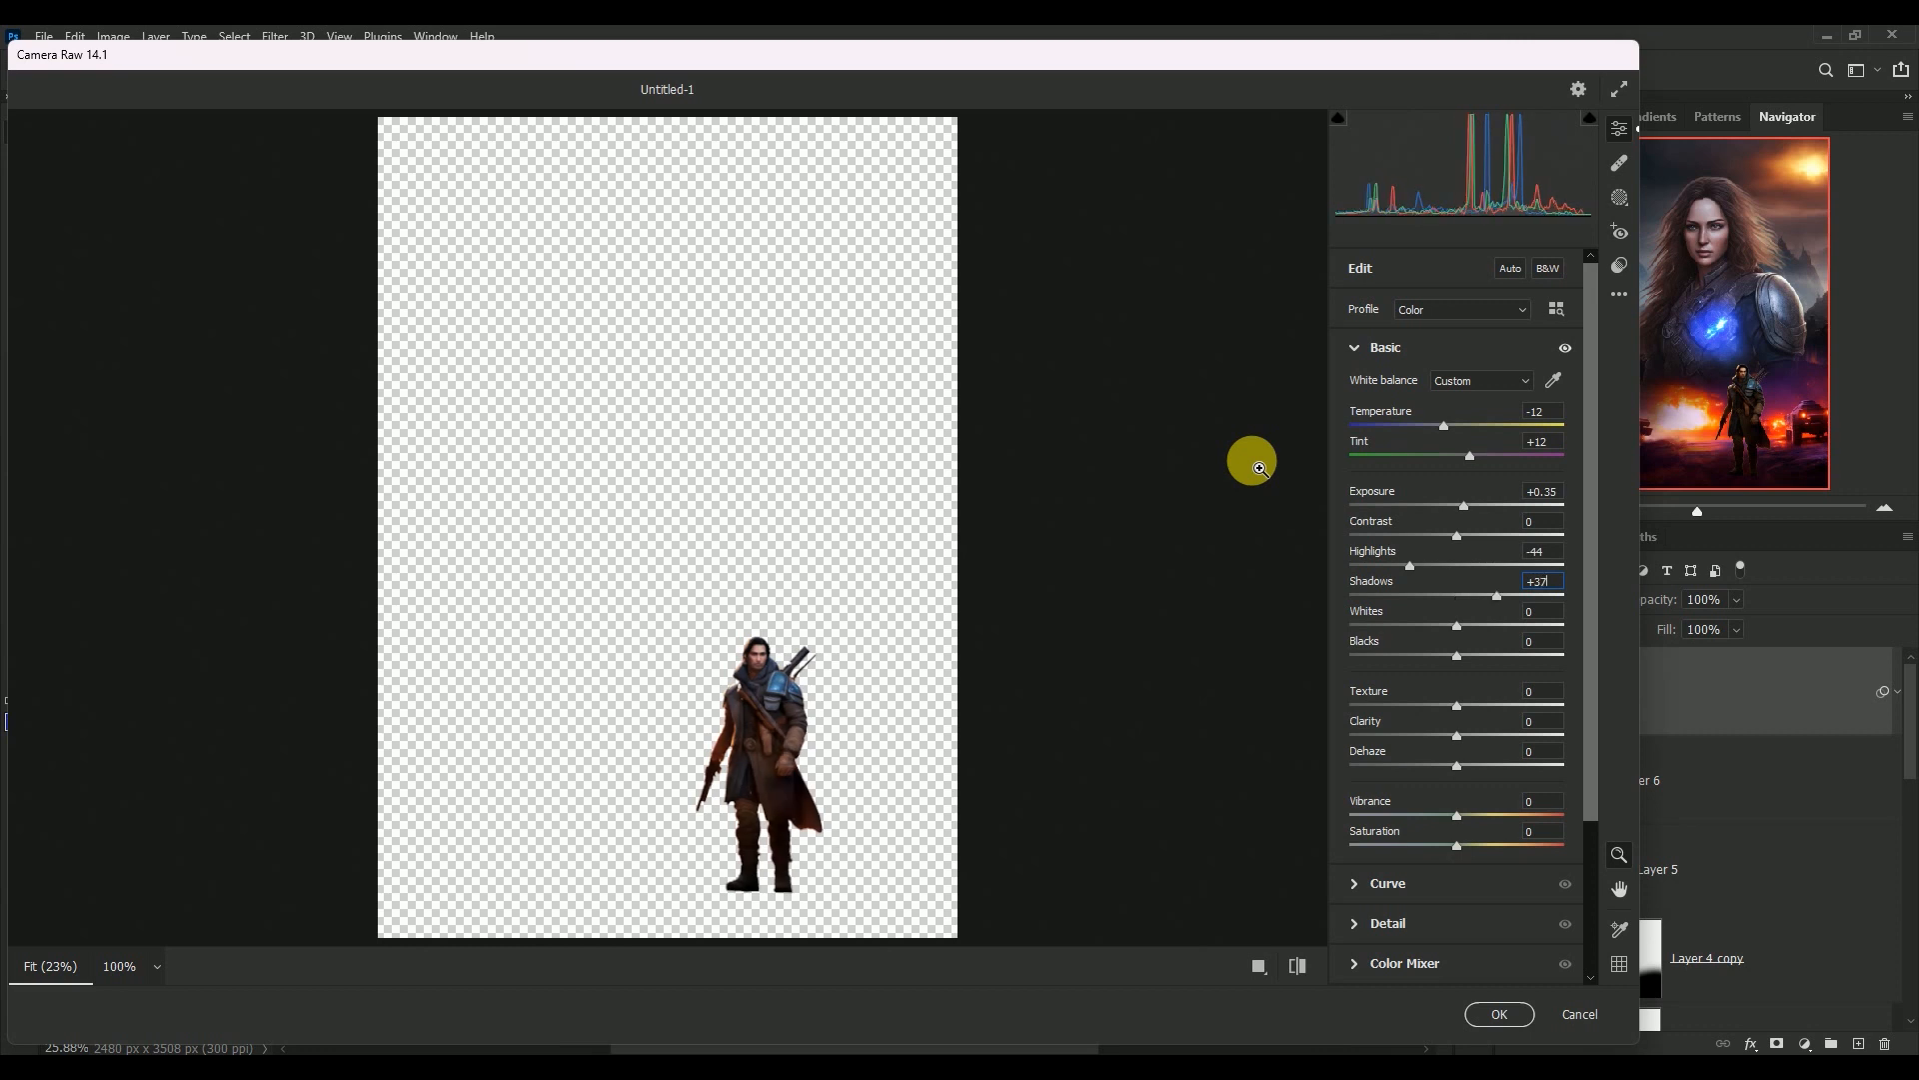
# Set the man's Blacks to +7, Texture to +21 and Clarity to +14
pyautogui.press('Tab')
pyautogui.press('Tab')
pyautogui.write('+7')
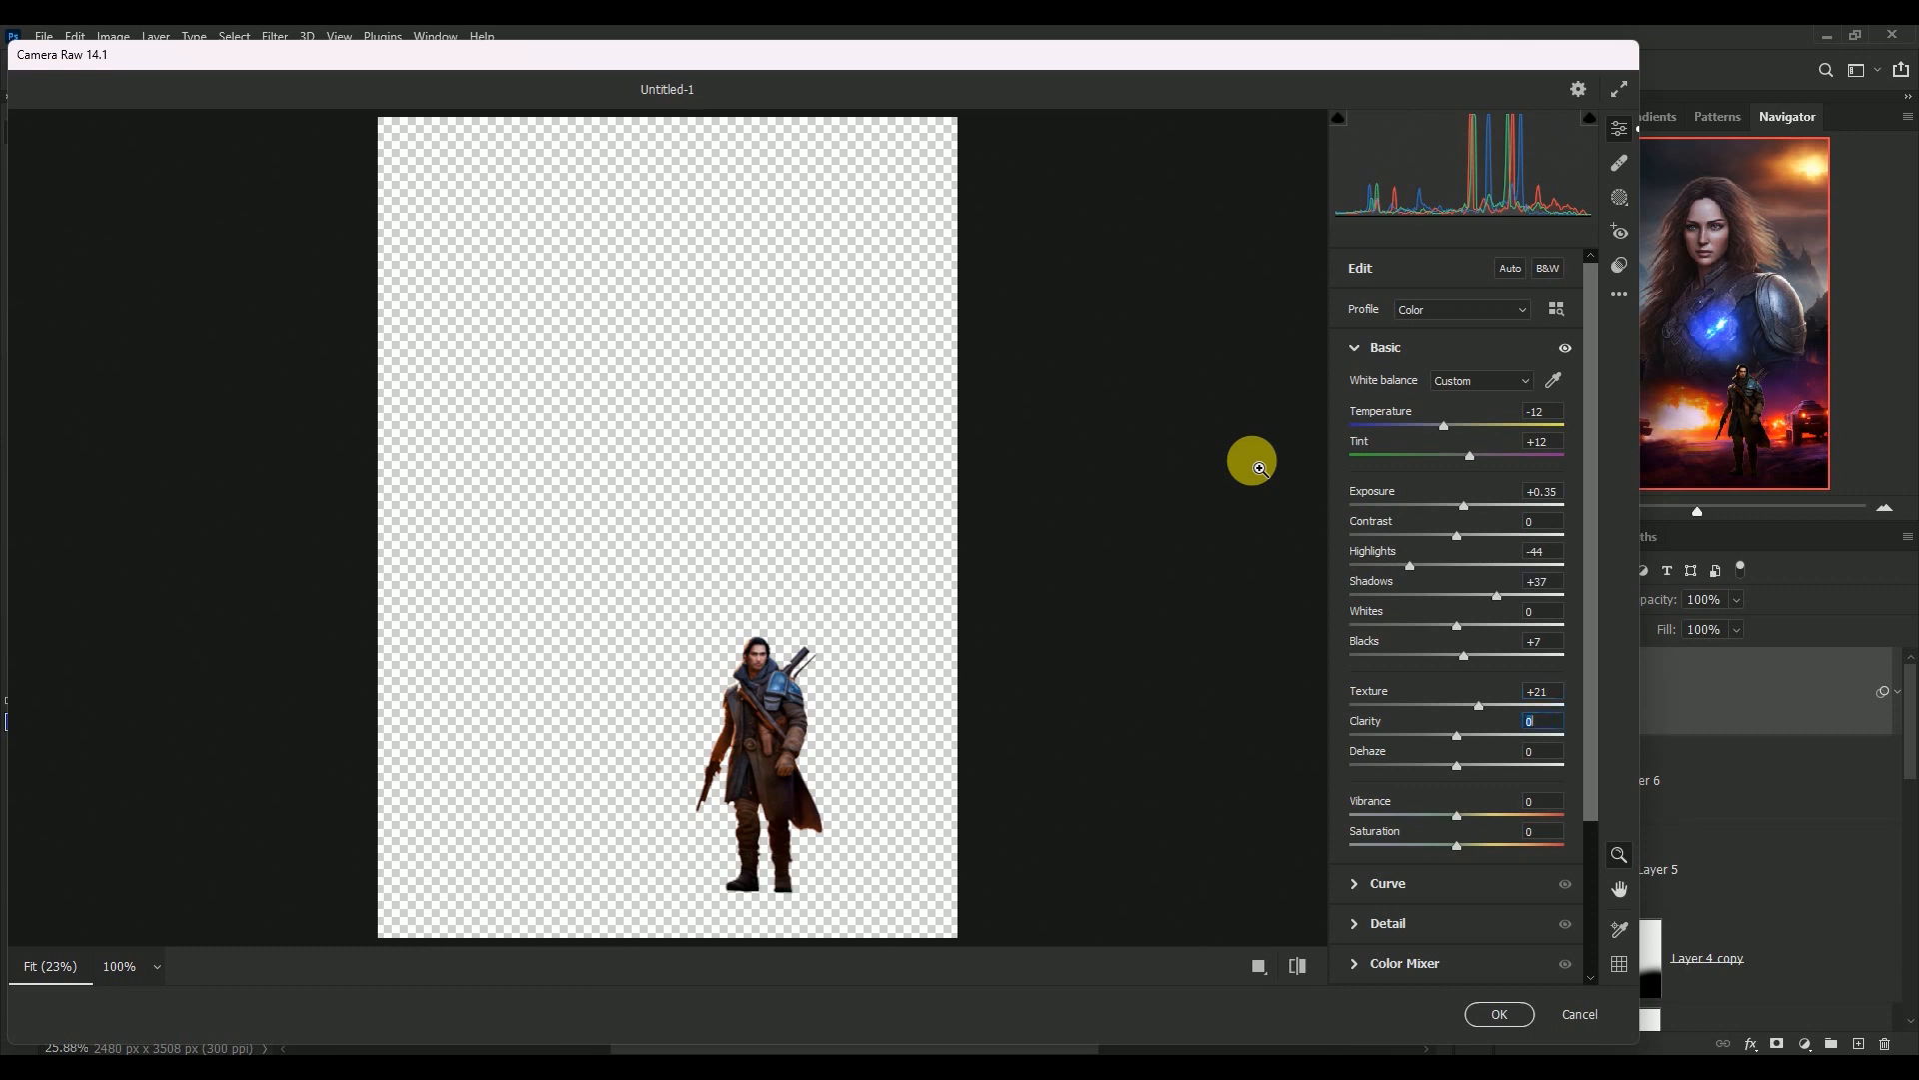
pyautogui.write('+14')
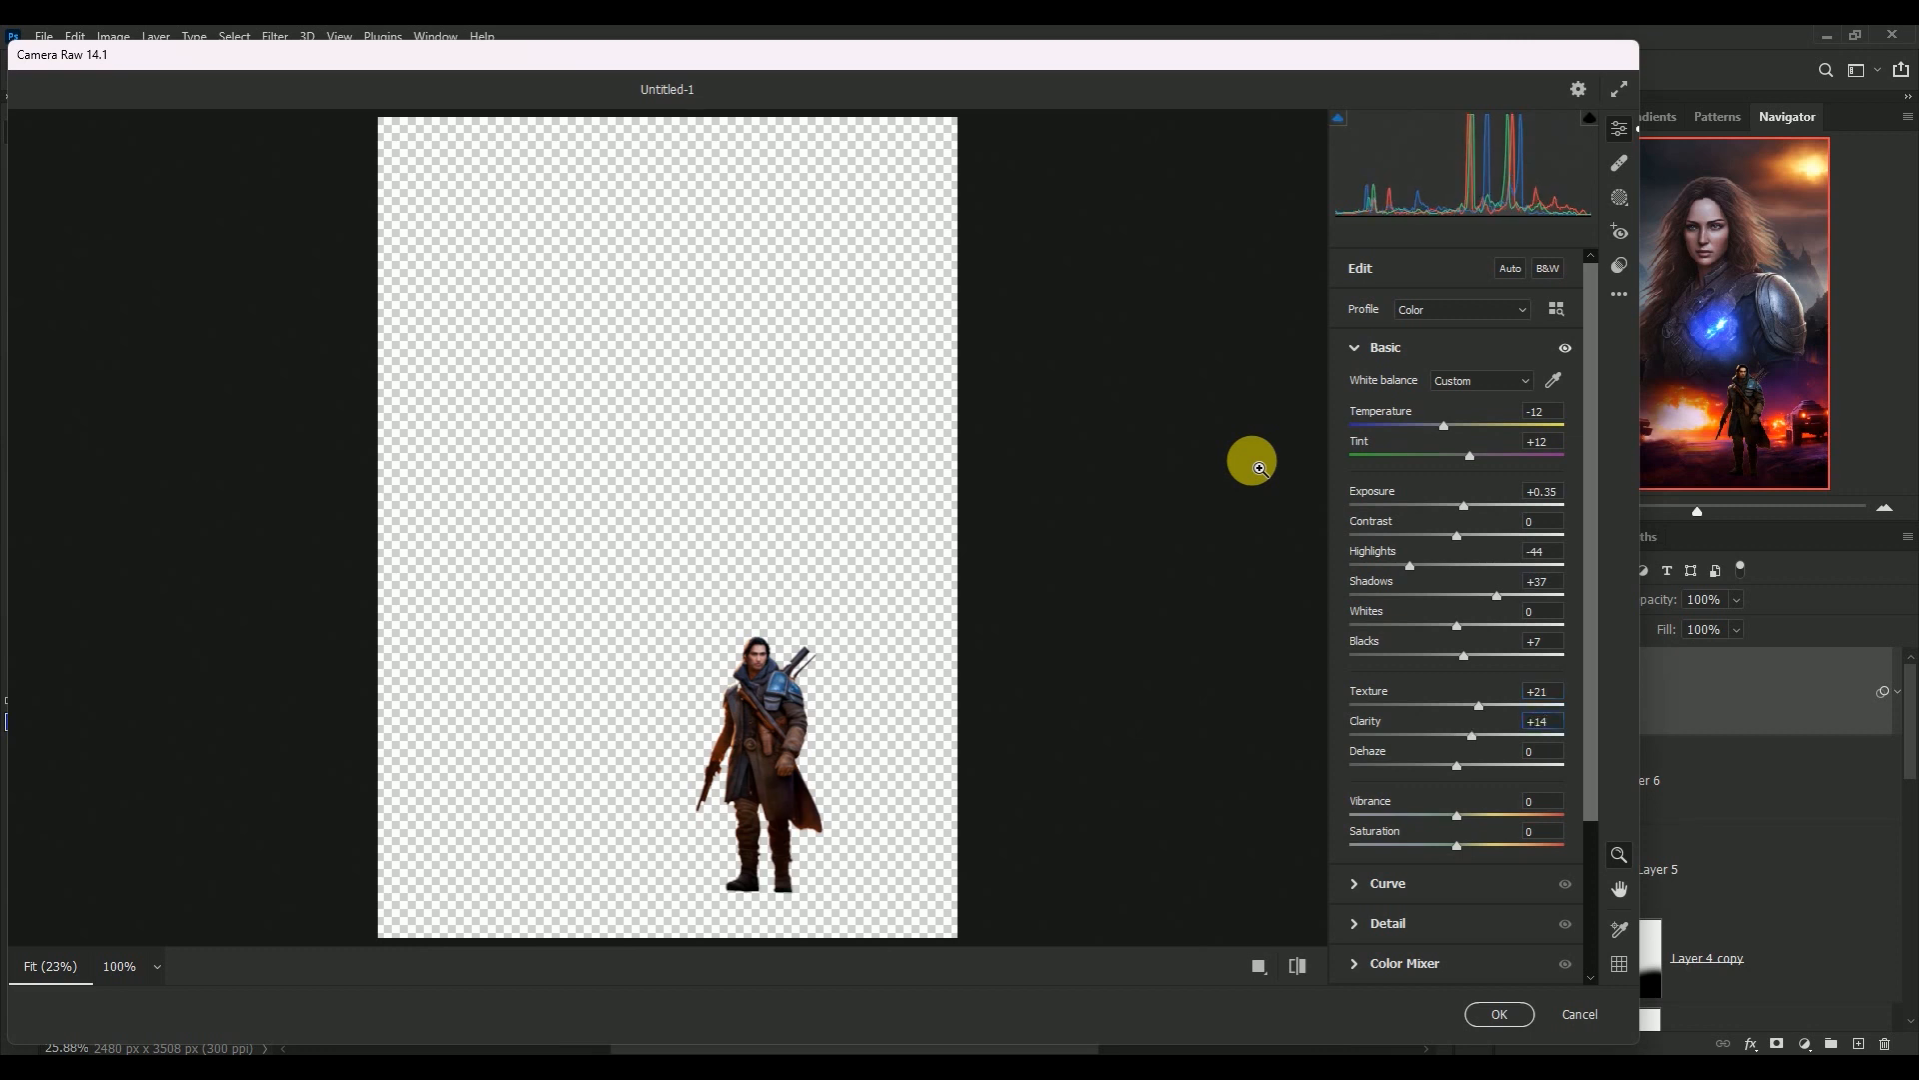
# Set Vibrance to -6 and Saturation to +10, apply the Camera Raw Filter and collapse Layer 7's Smart Filters
pyautogui.press('Tab')
pyautogui.write('-6')
pyautogui.press('Tab')
pyautogui.write('+10')
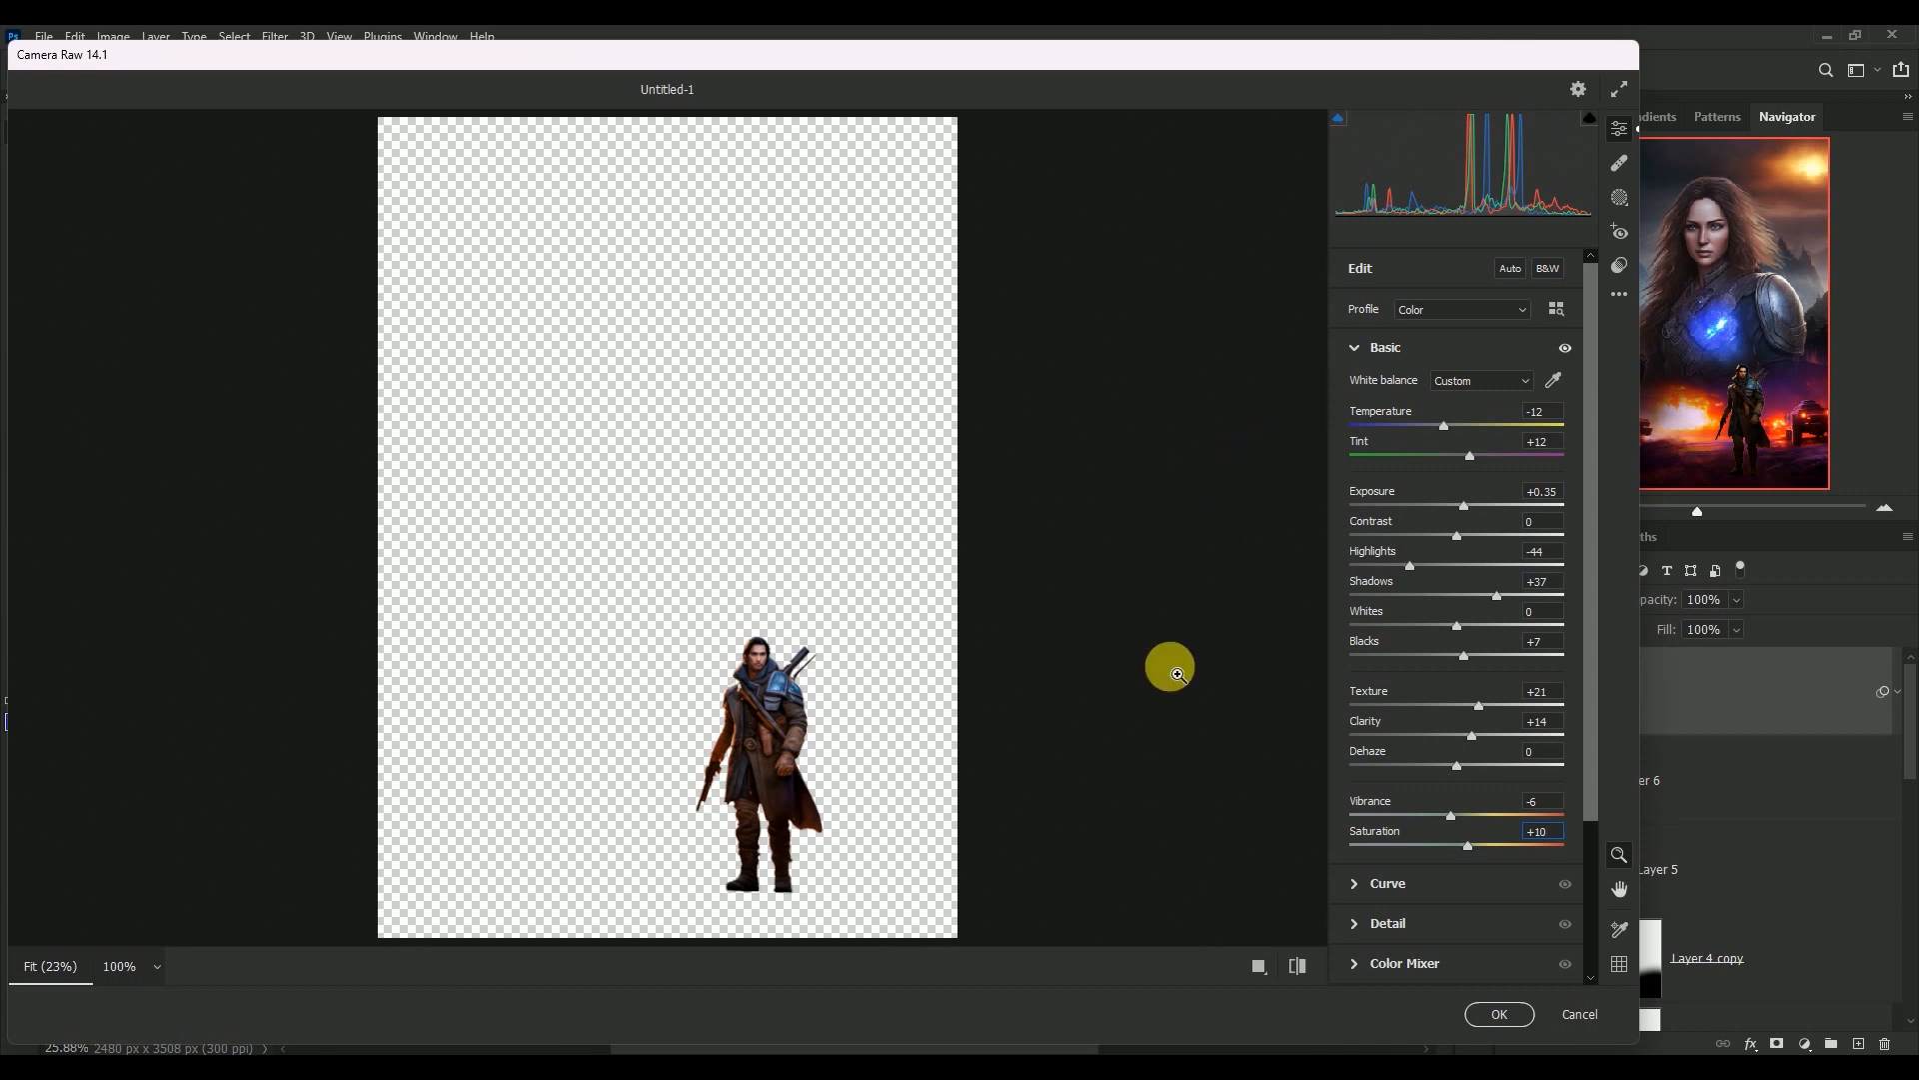
pyautogui.click(1496, 1016)
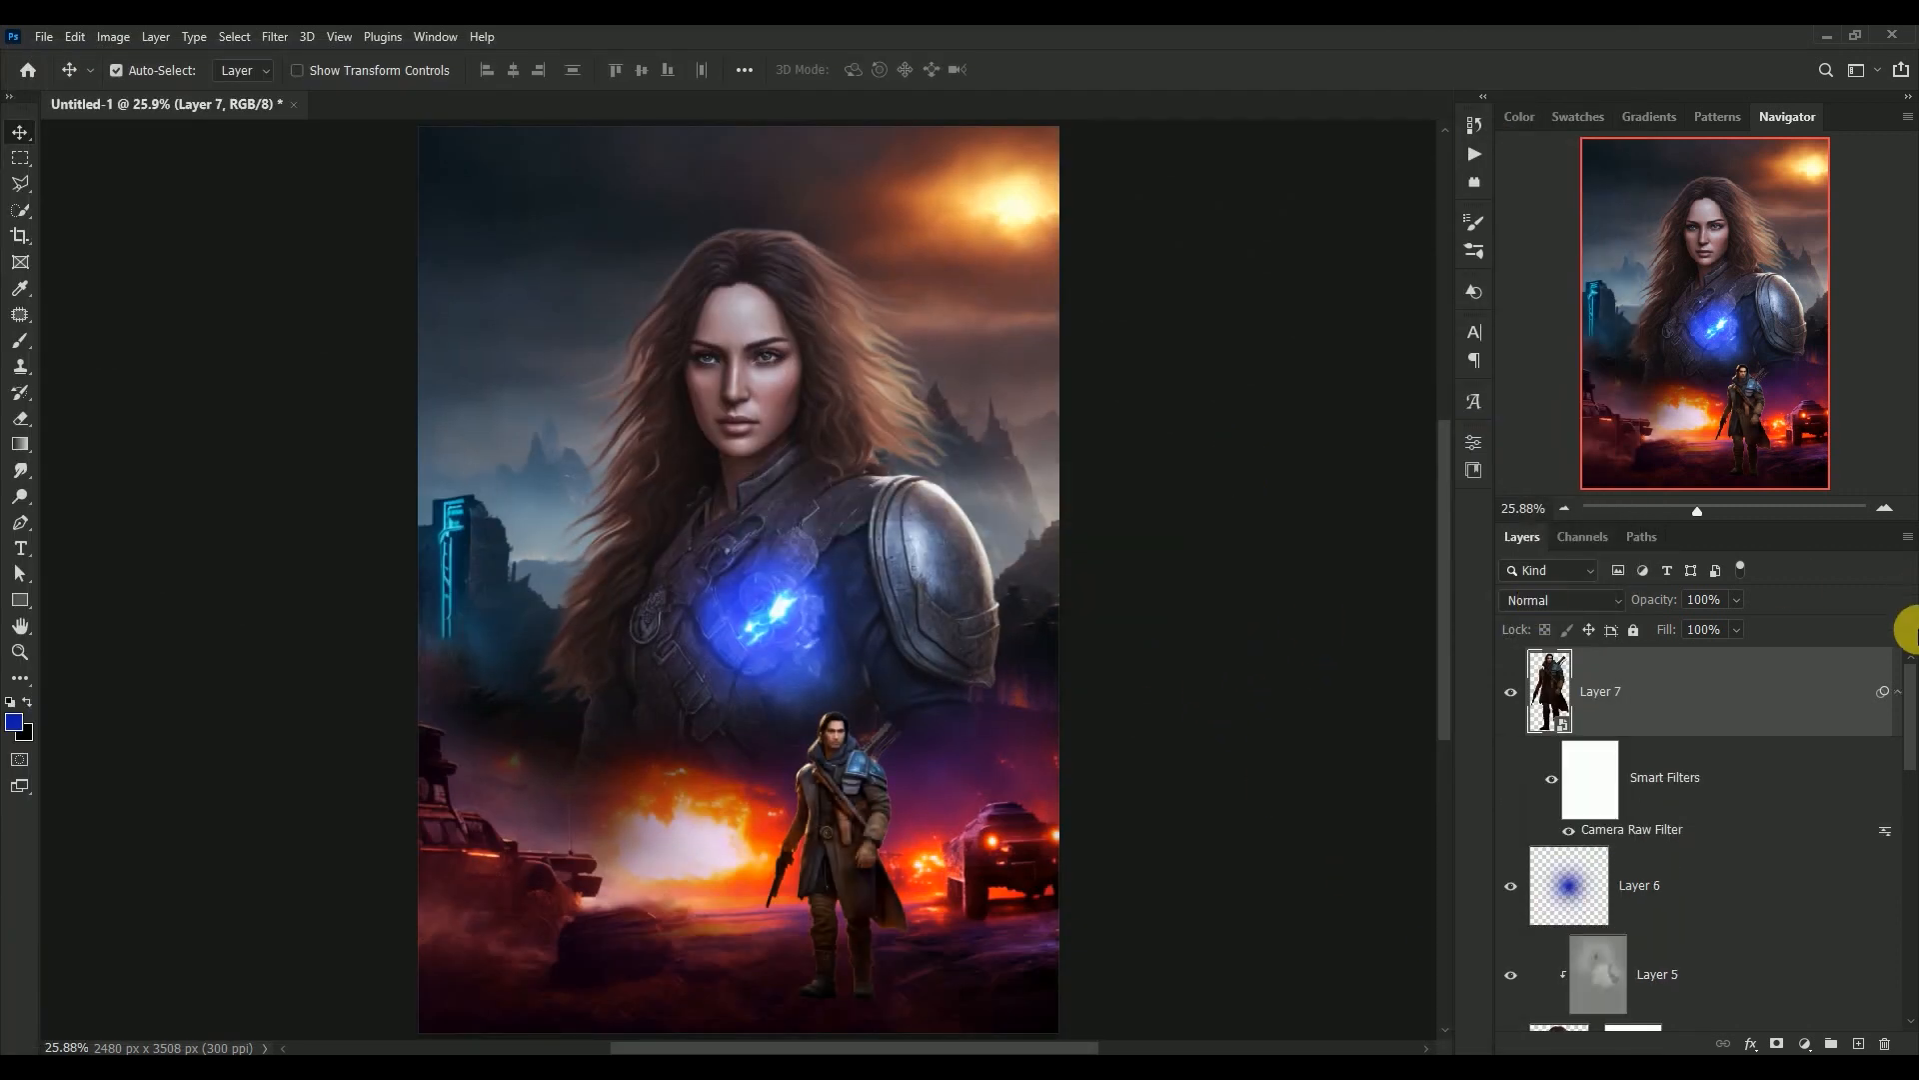
pyautogui.click(1898, 690)
# Move the man slightly toward the armoured vehicle and scale him to 154.20%
pyautogui.moveTo(850, 812); pyautogui.dragTo(864, 818)
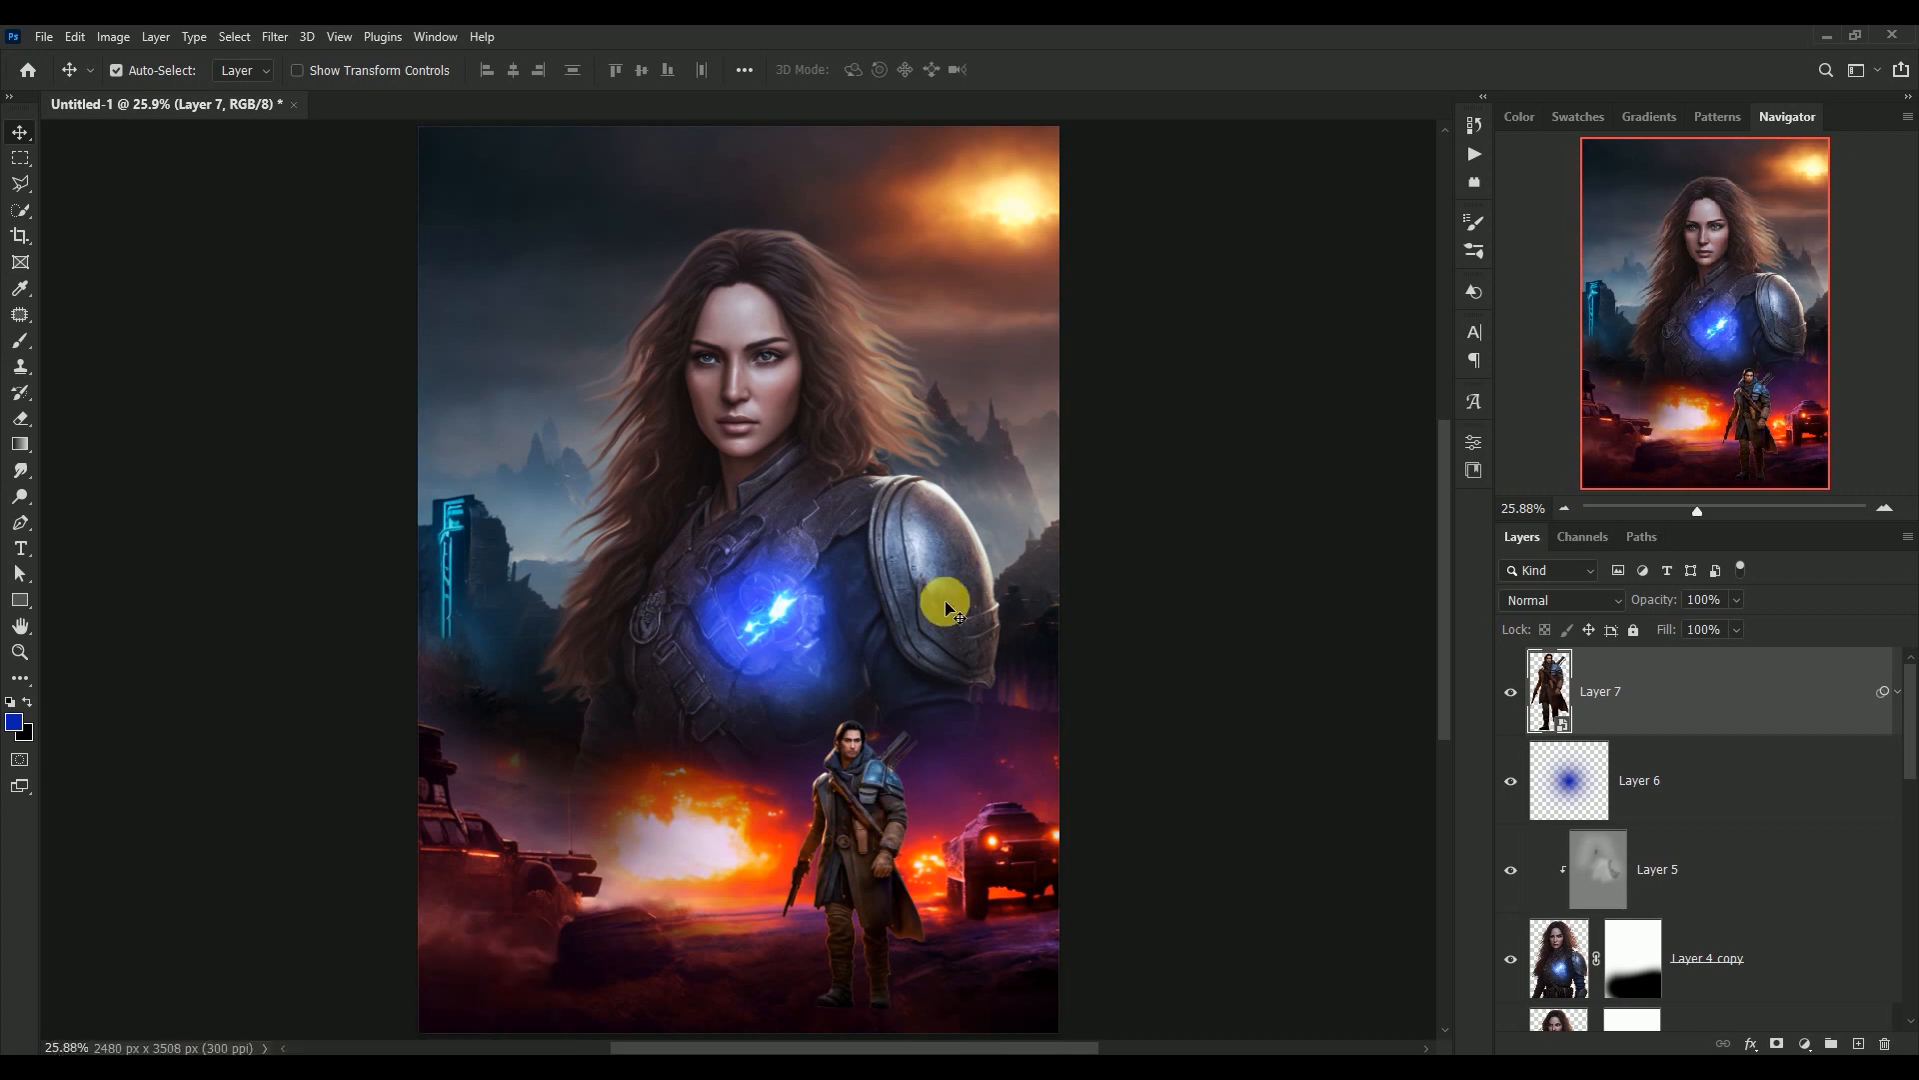
pyautogui.press('ctrl')
pyautogui.hotkey('ctrl', 't')
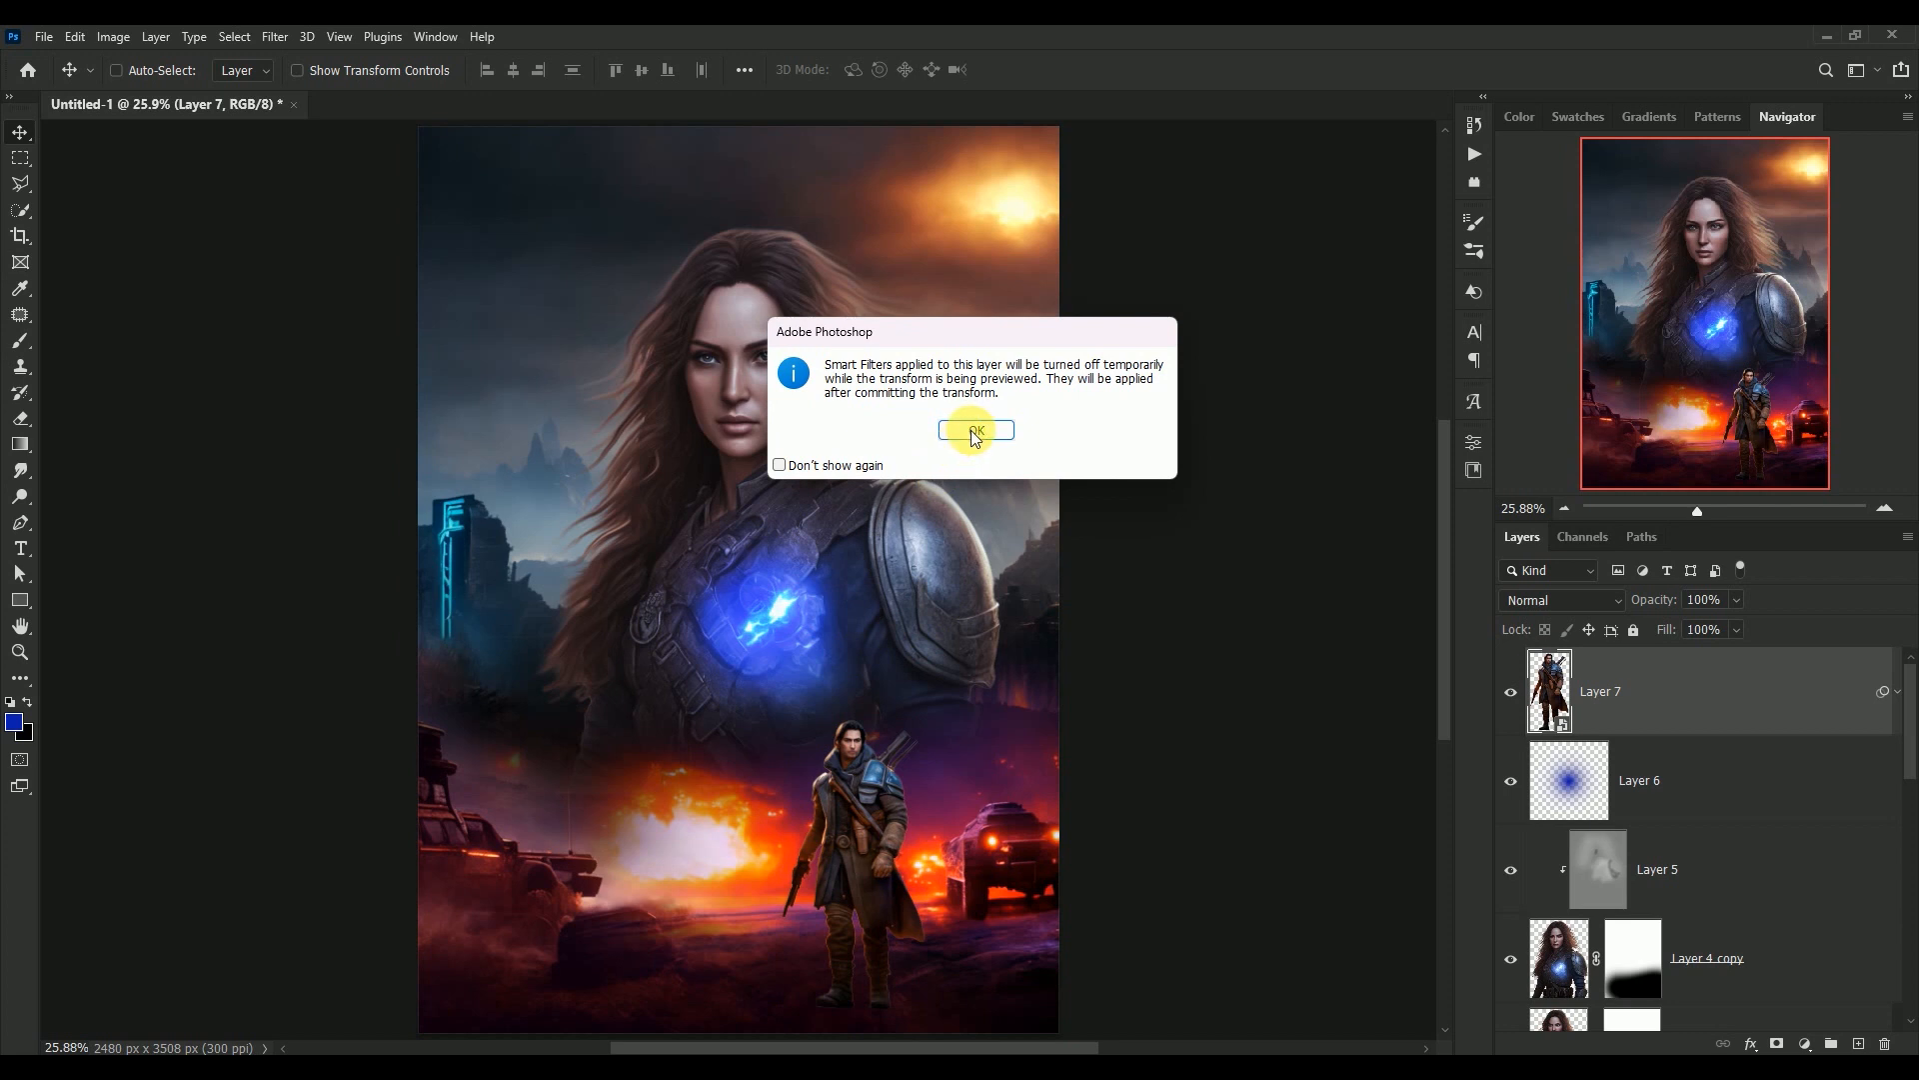
pyautogui.click(970, 430)
pyautogui.moveTo(783, 719); pyautogui.dragTo(766, 688)
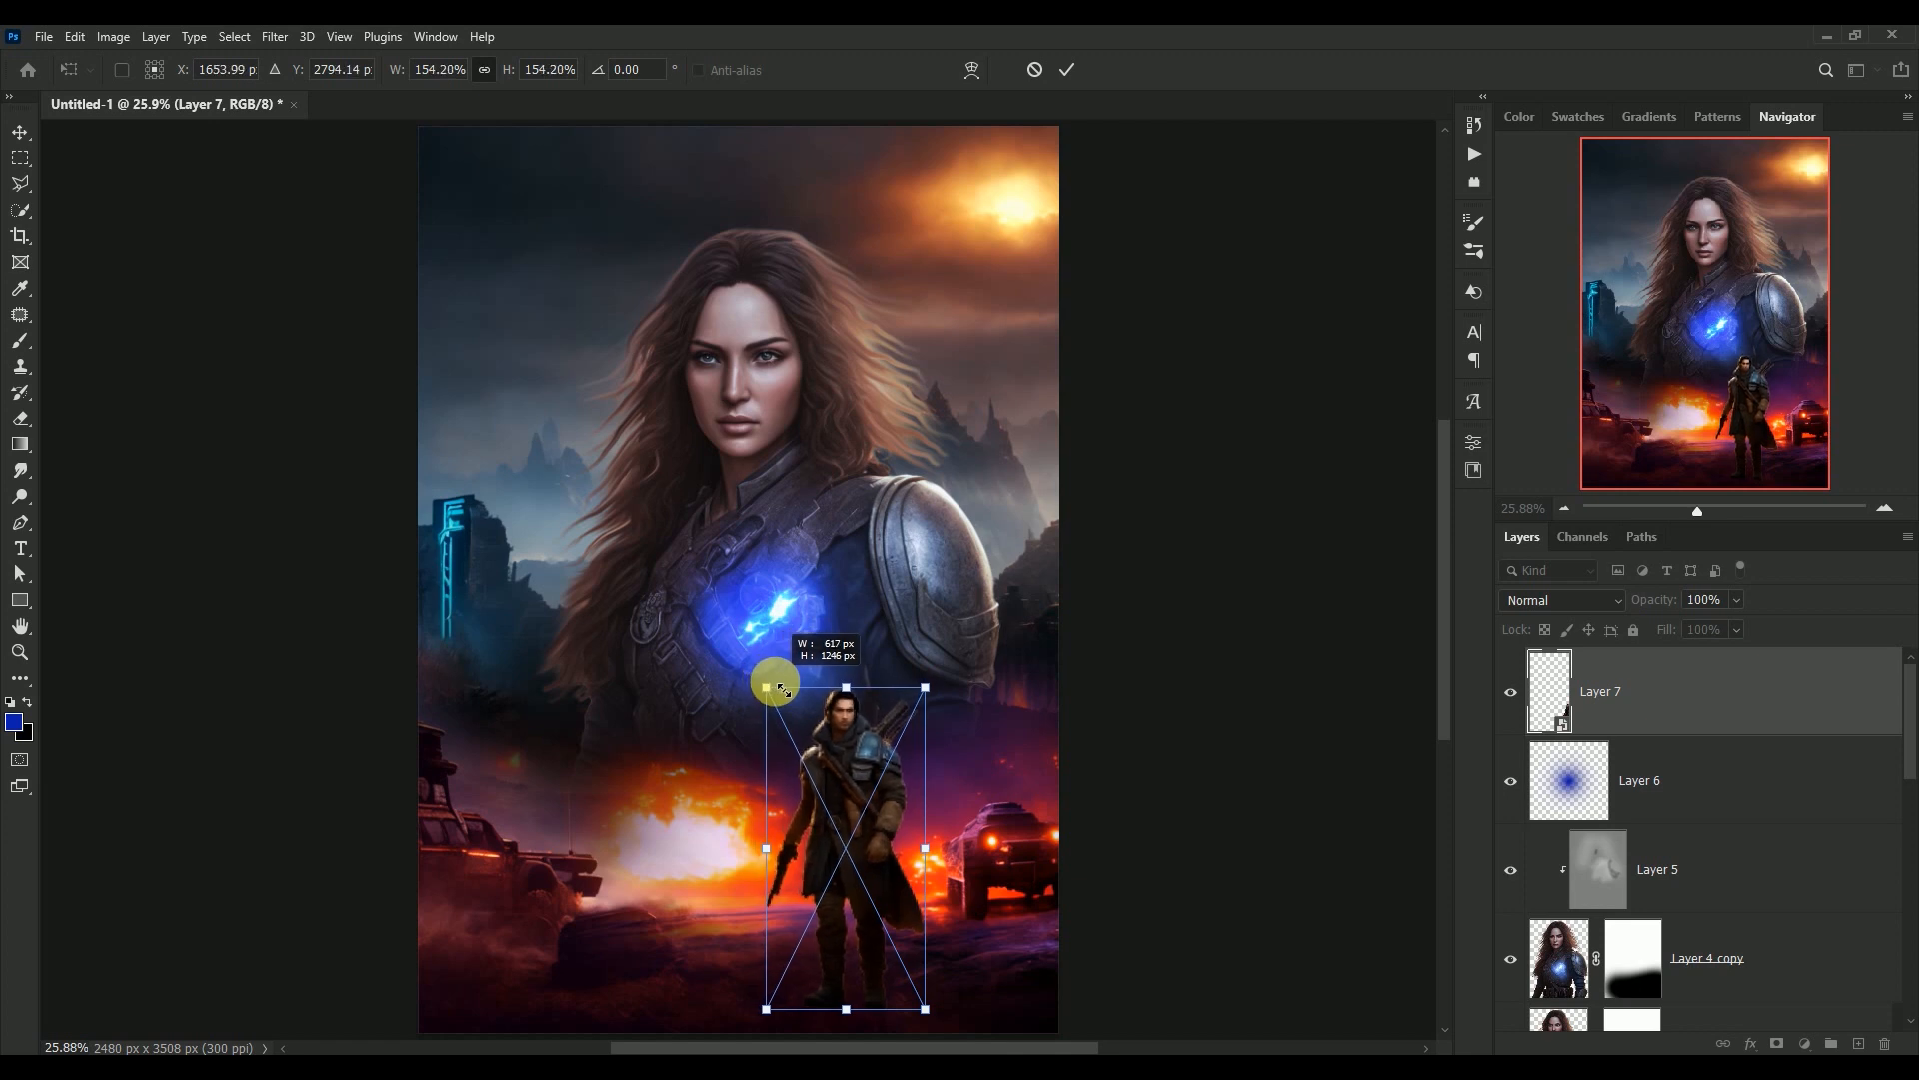
pyautogui.press('Return')
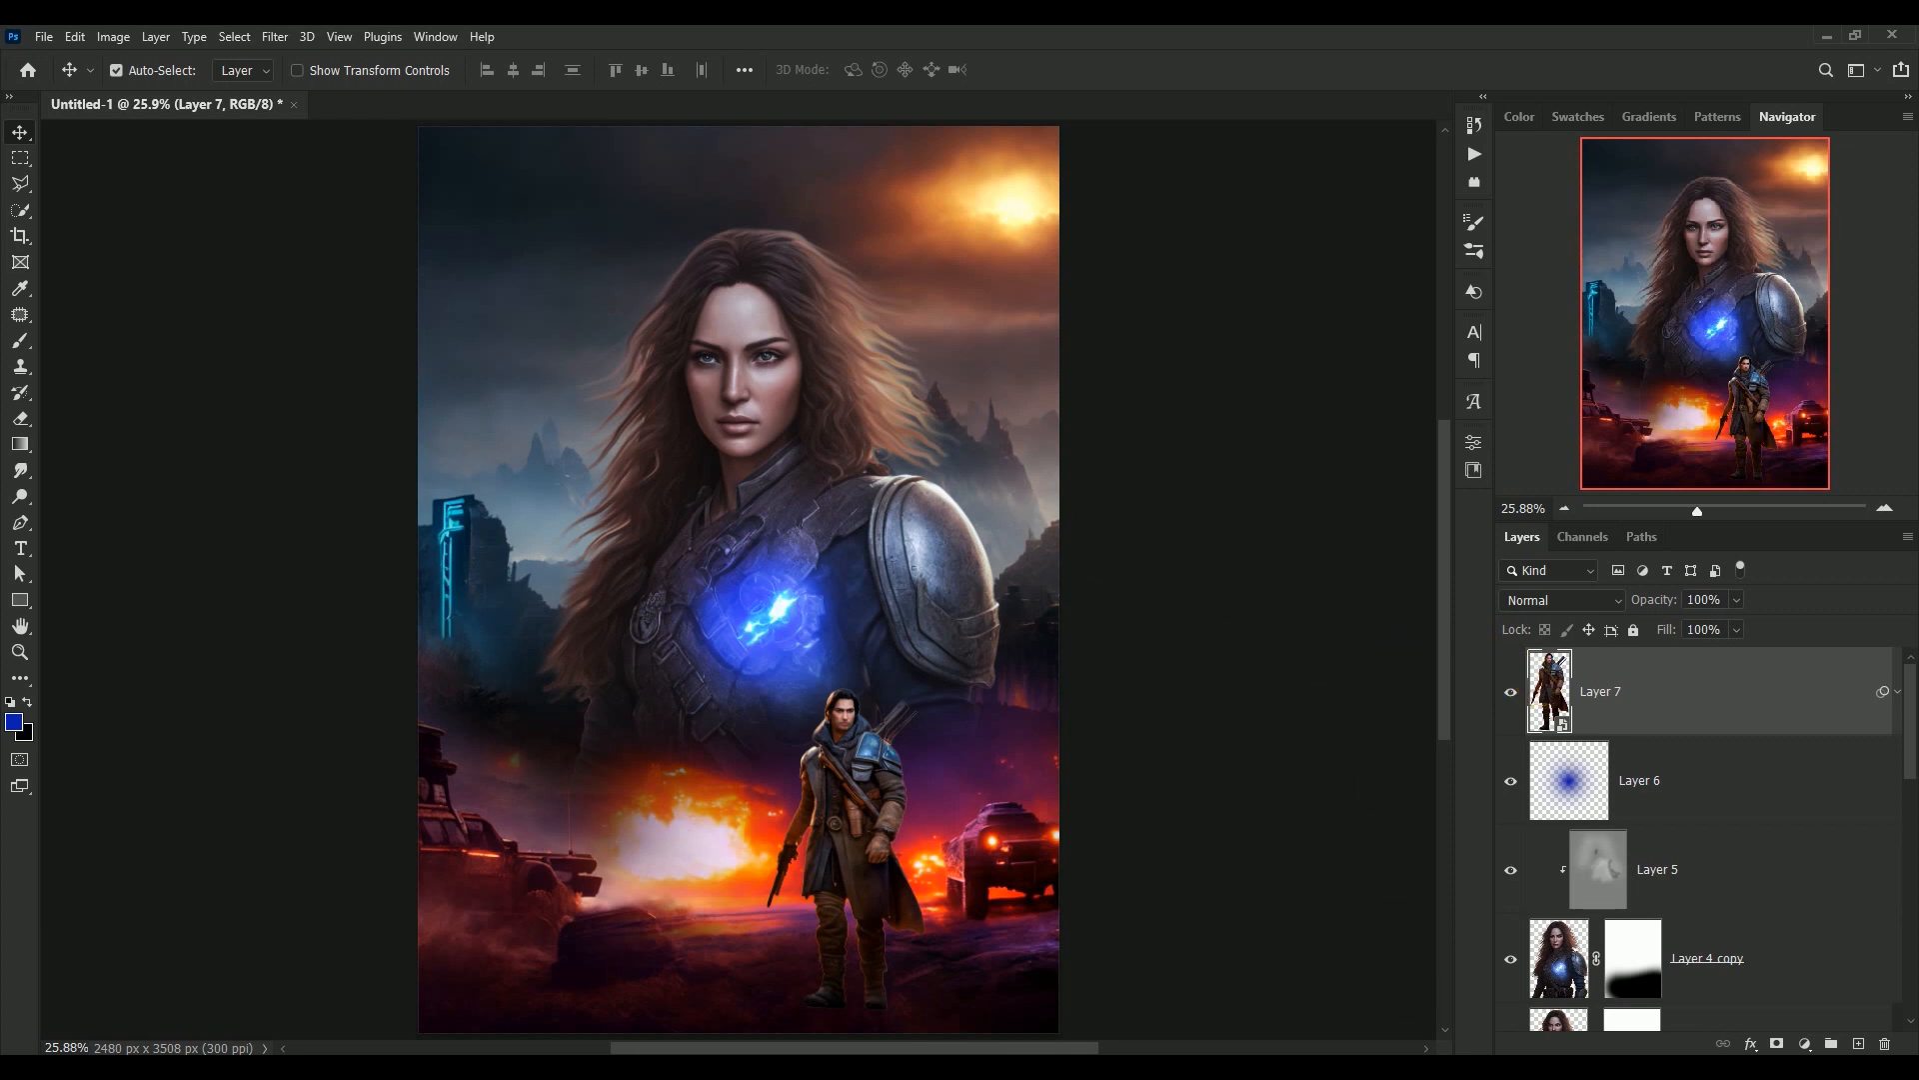
# Stamp all visible layers into a new layer above Layer 7 and convert it to a Smart Object
pyautogui.press('ctrl')
pyautogui.hotkey('ctrl', 'shift', 'alt', 'e')
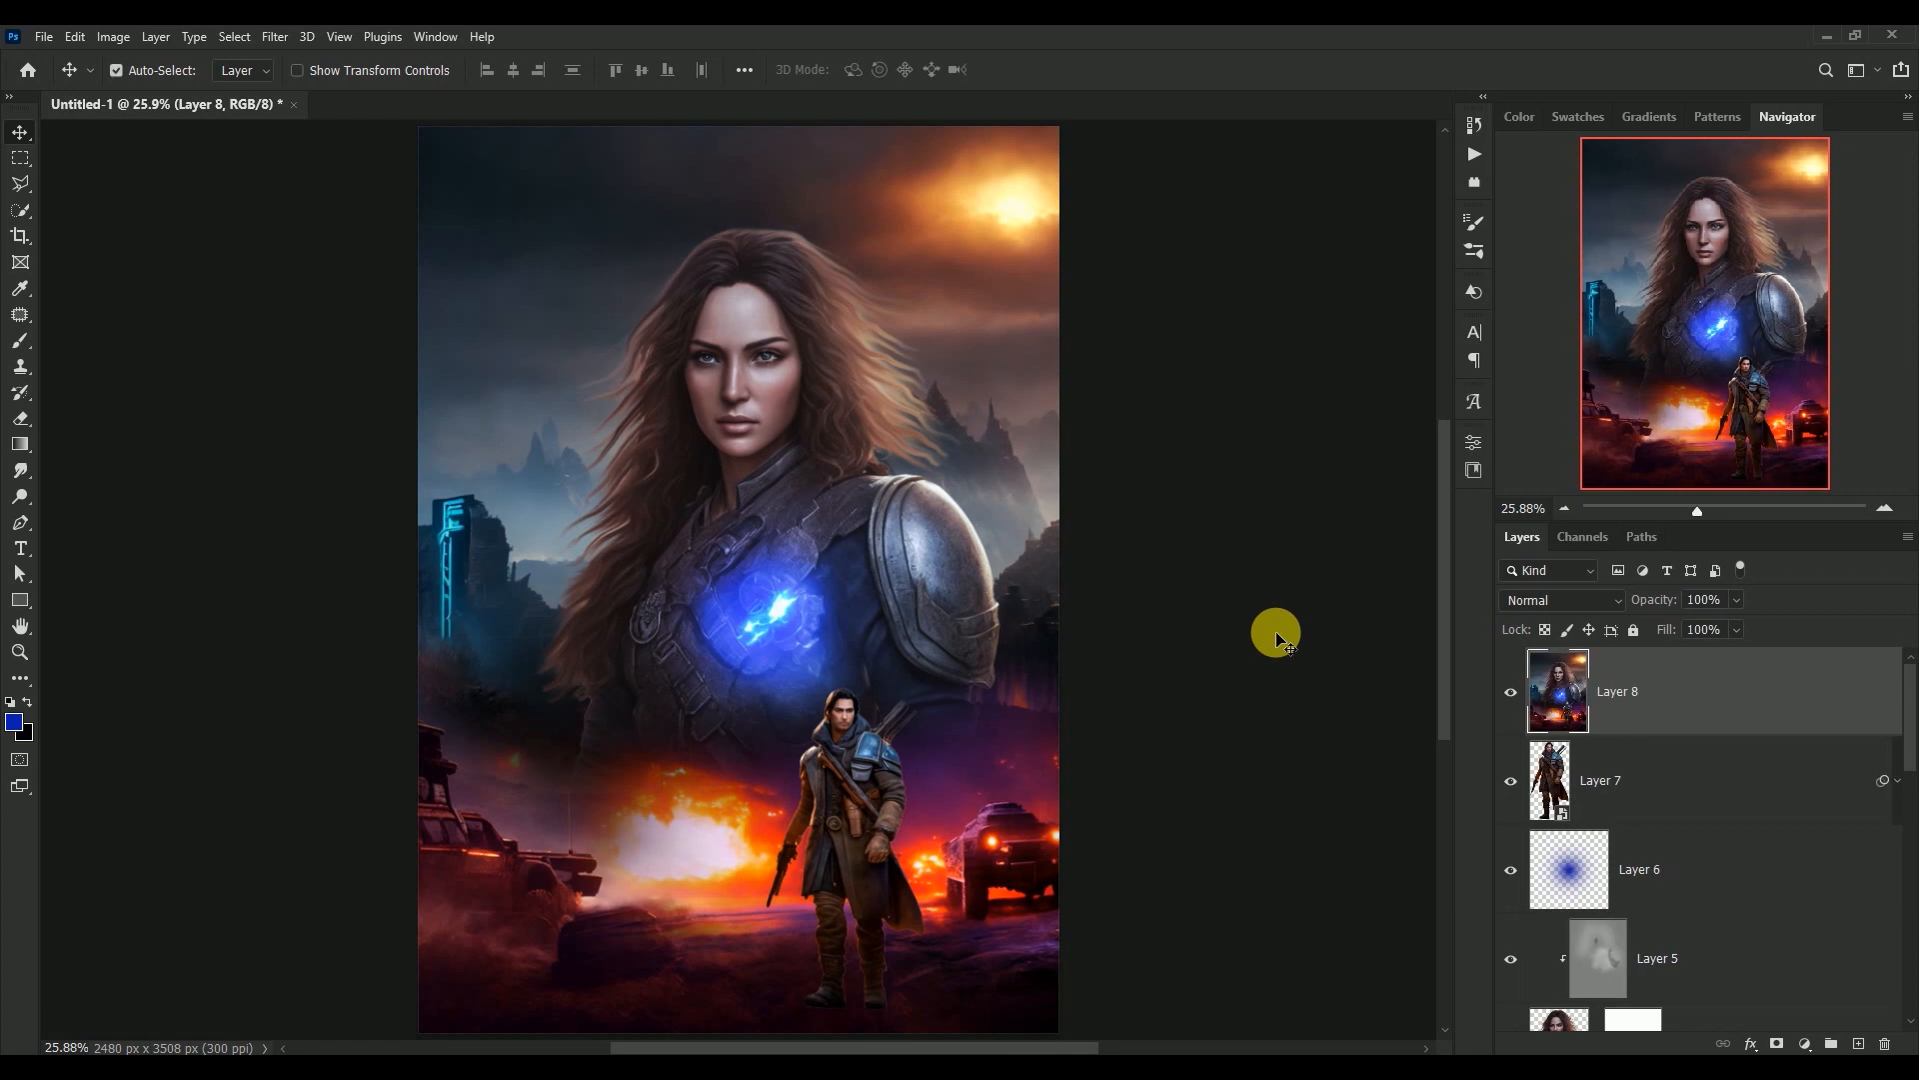
pyautogui.rightClick(1714, 702)
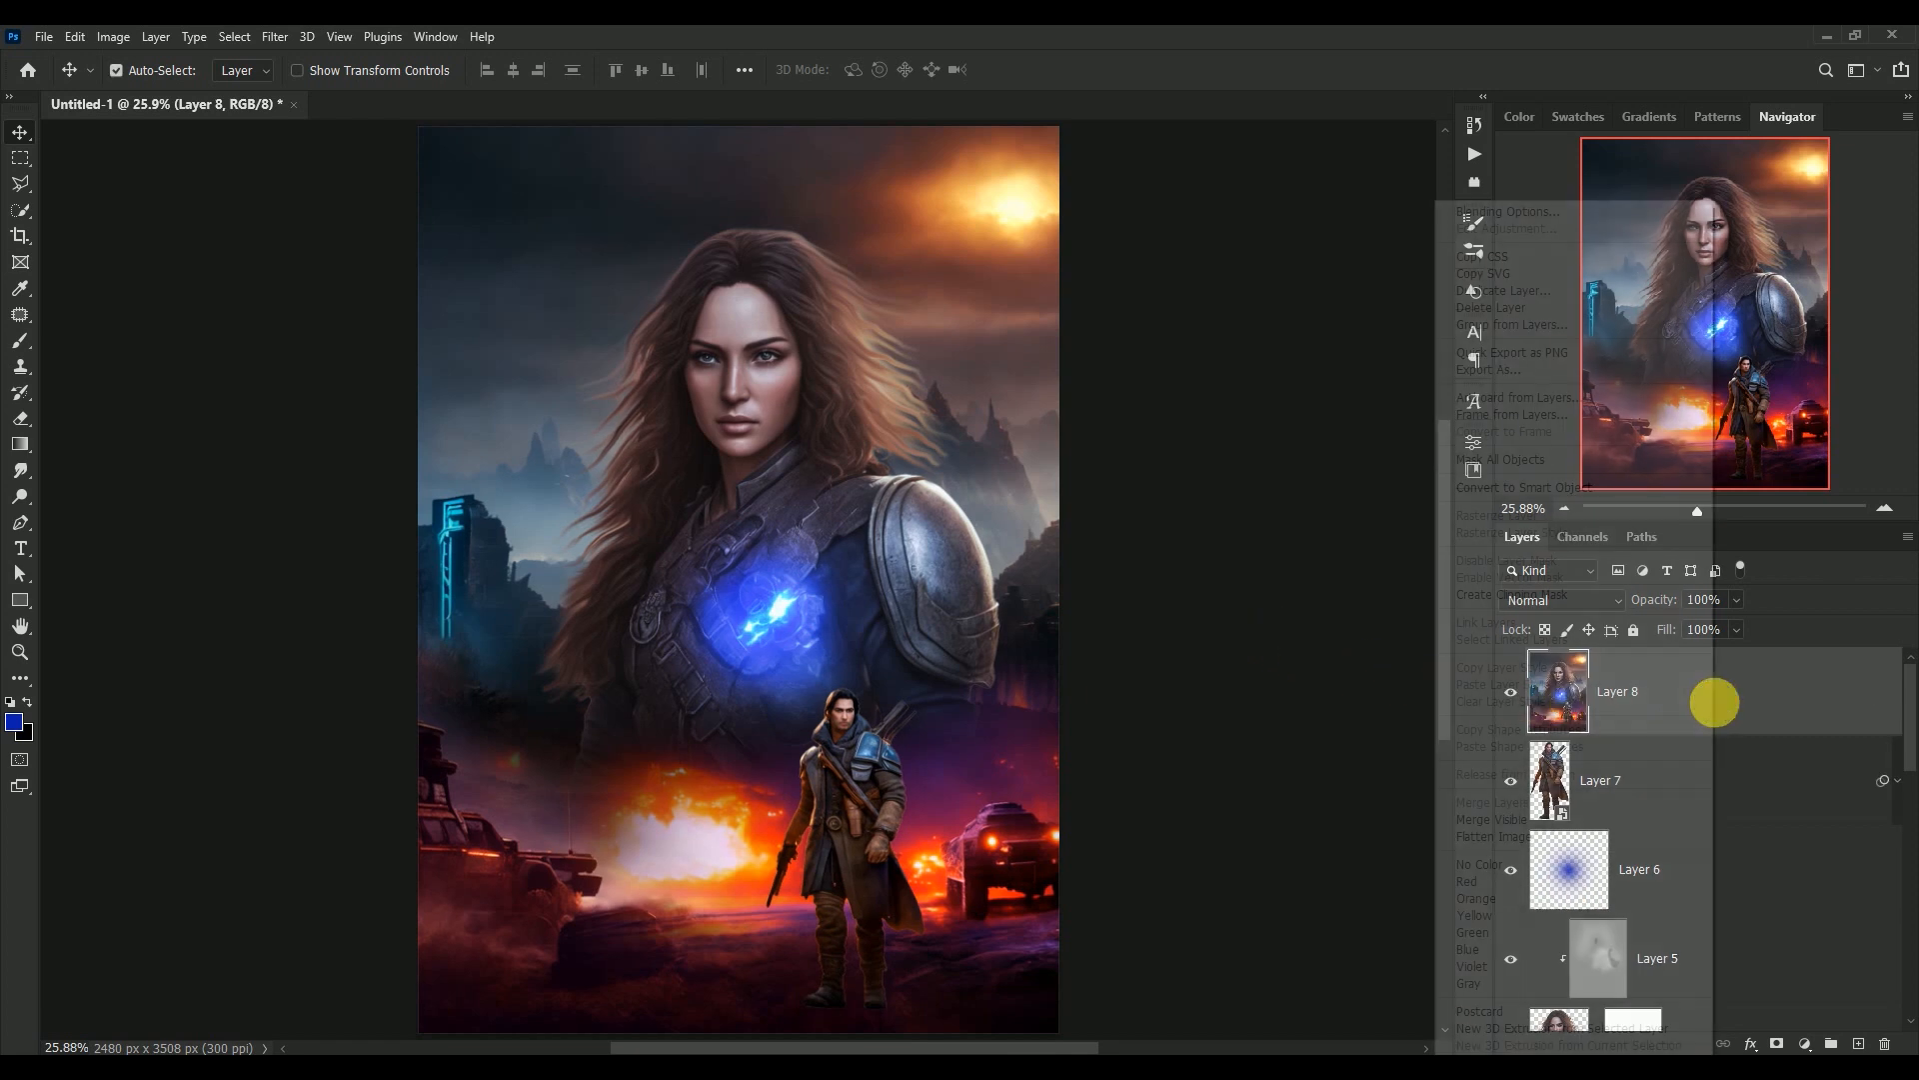
pyautogui.click(1630, 487)
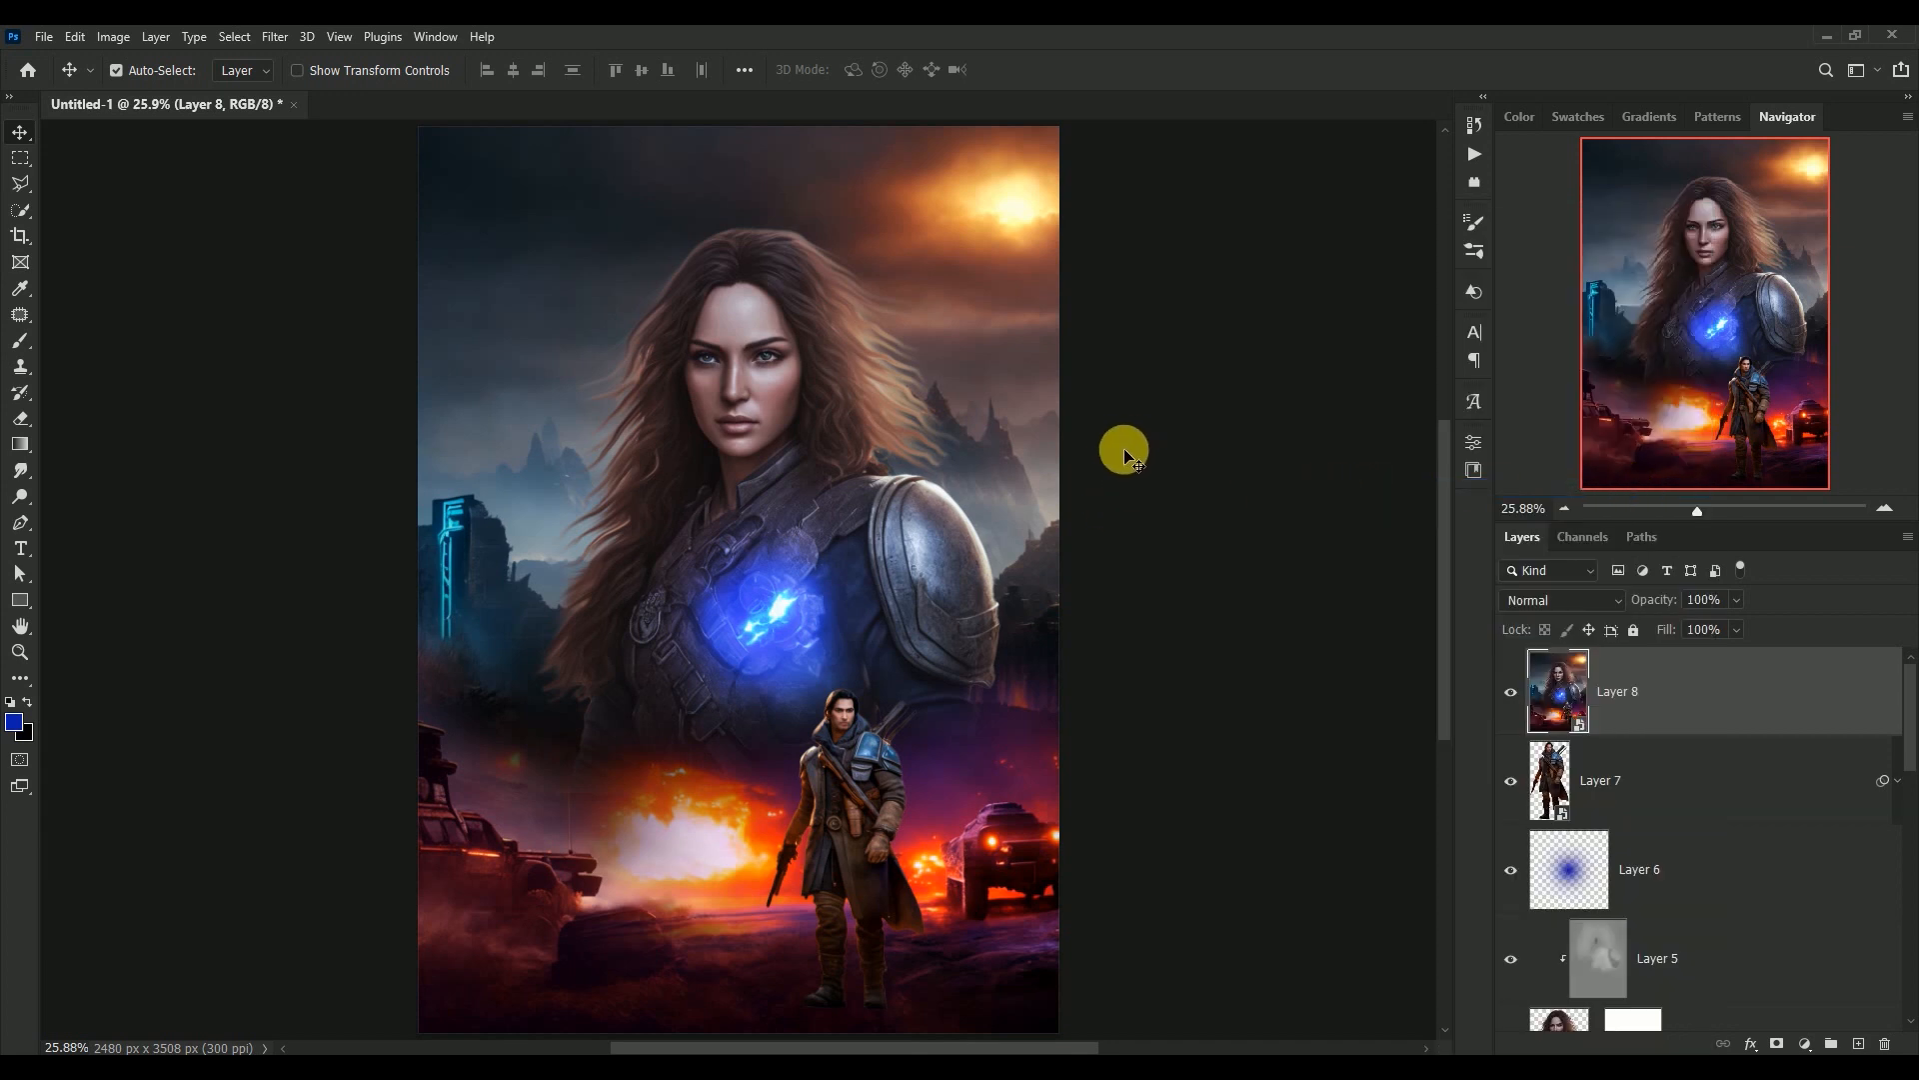
# Open Color Efex Pro 4 on Layer 8 and use Cross Processing with method T01
pyautogui.click(276, 38)
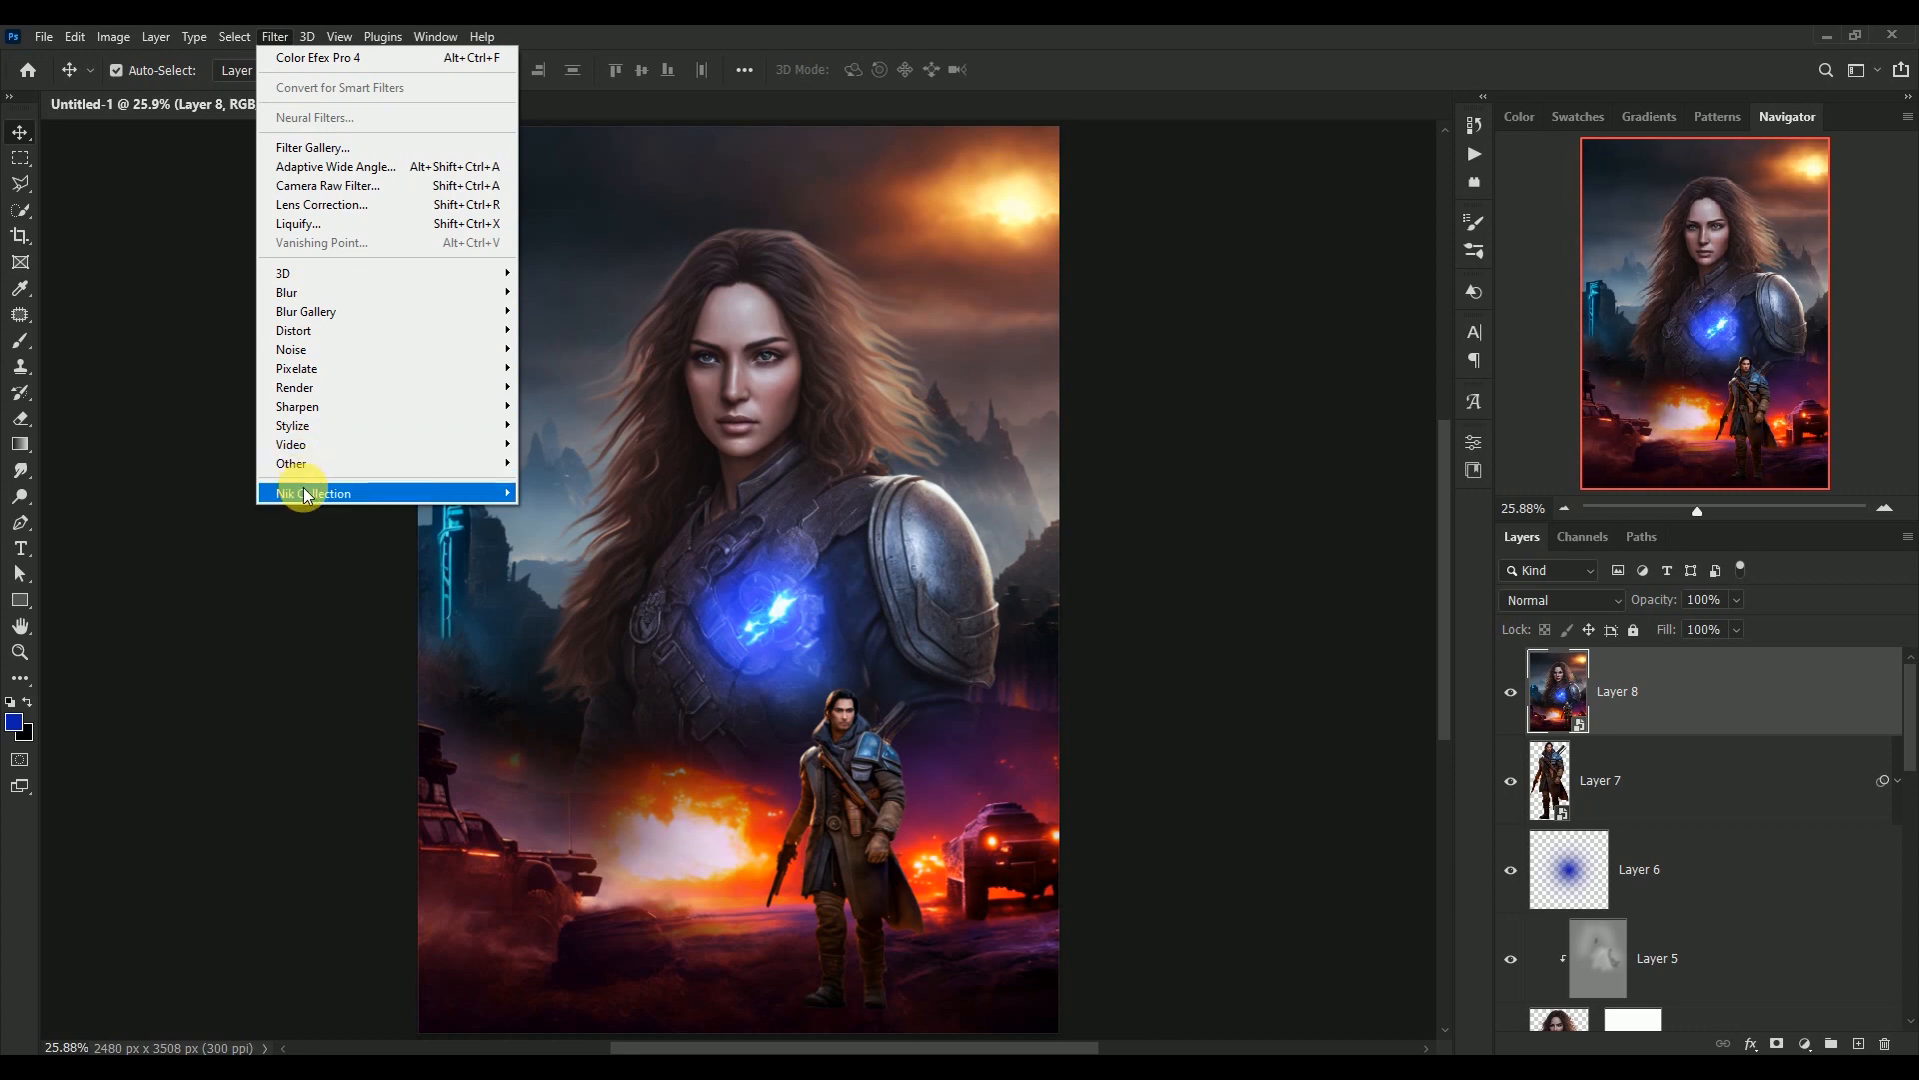
pyautogui.moveTo(303, 491)
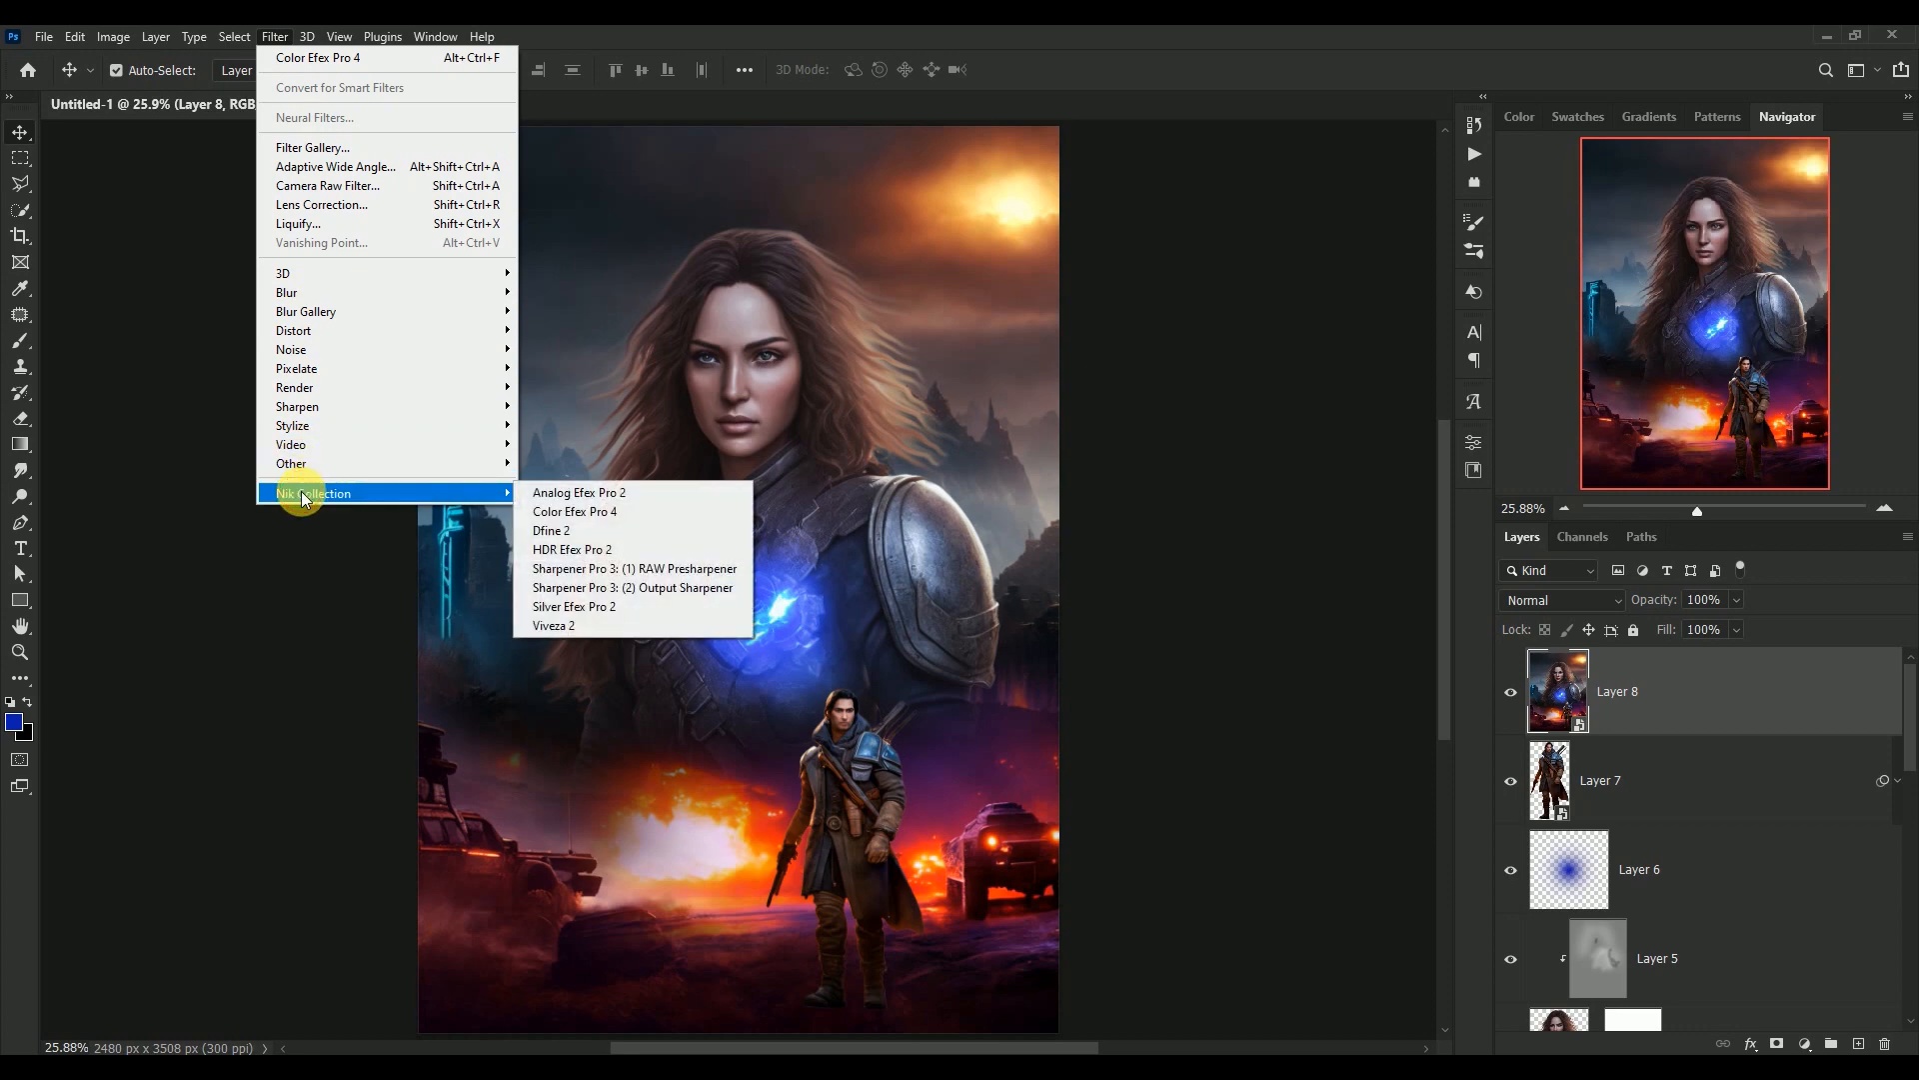
pyautogui.click(573, 516)
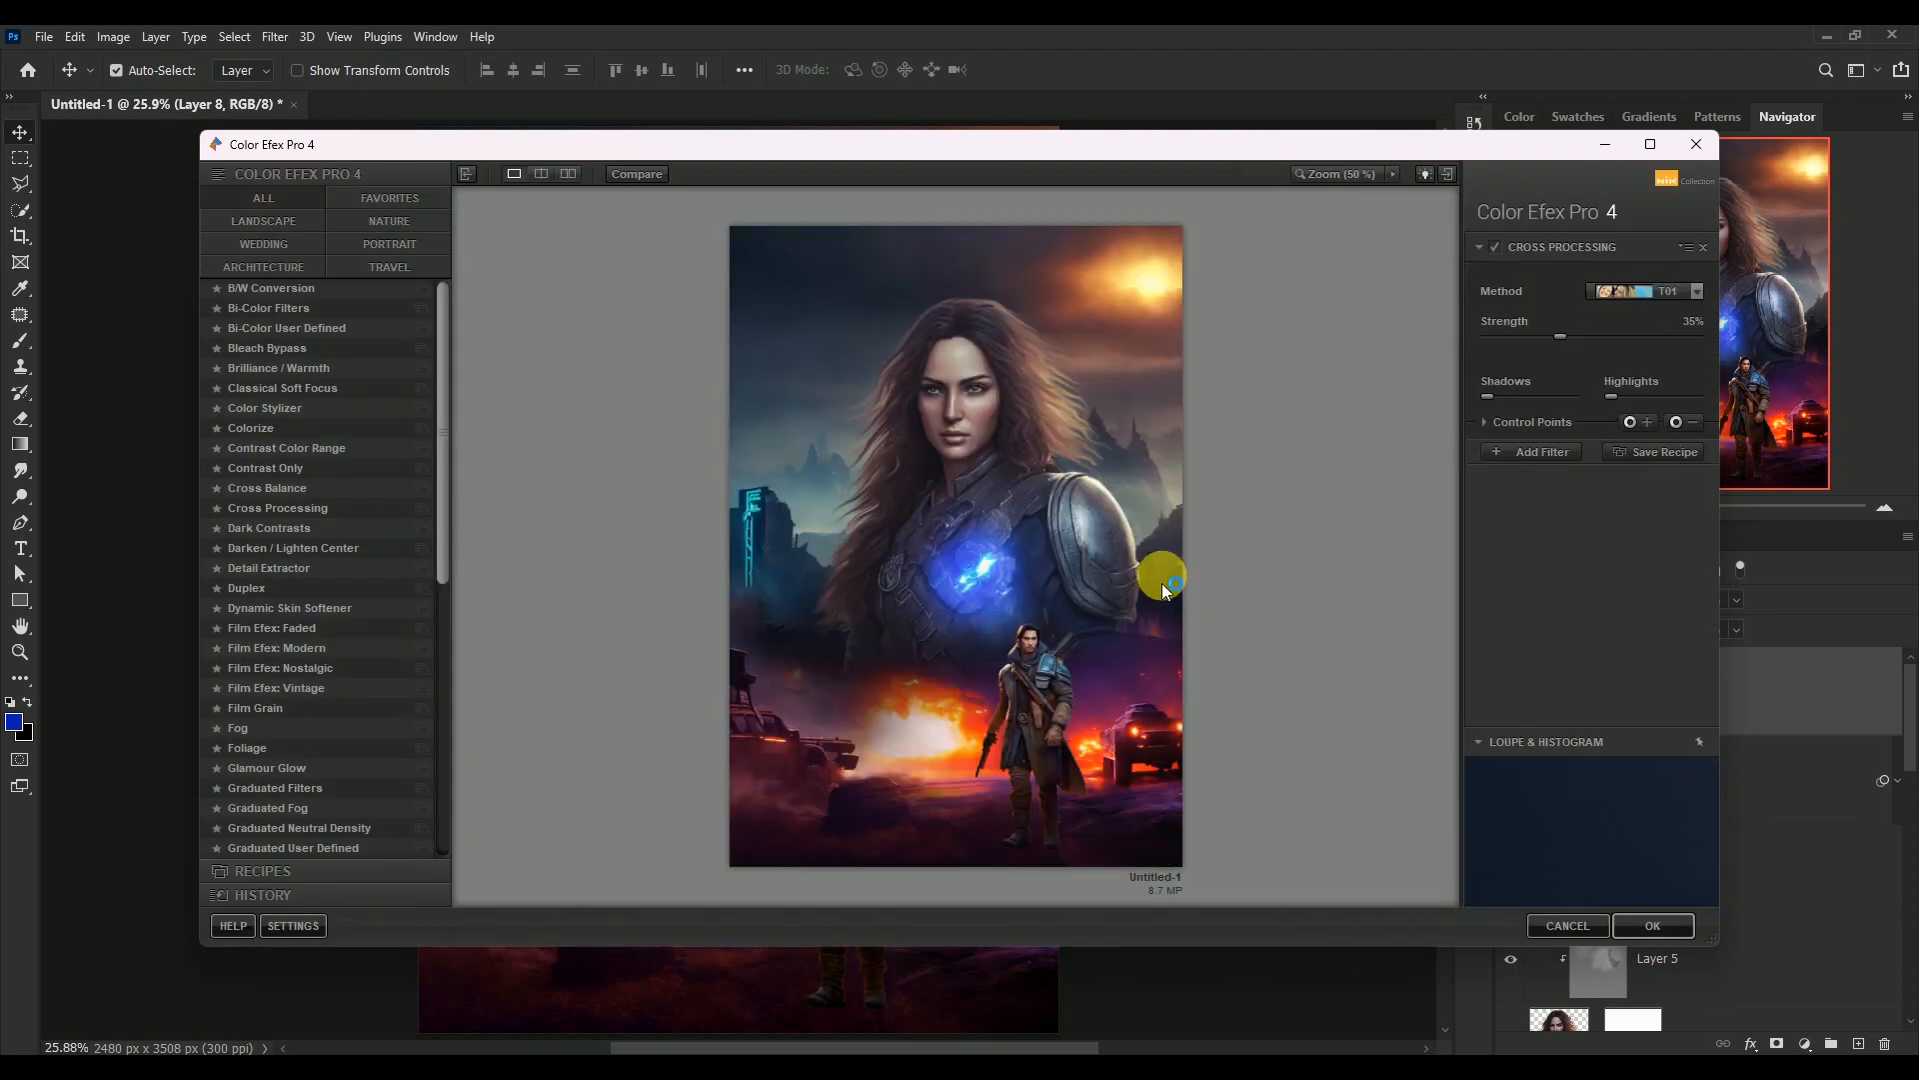
pyautogui.click(1652, 292)
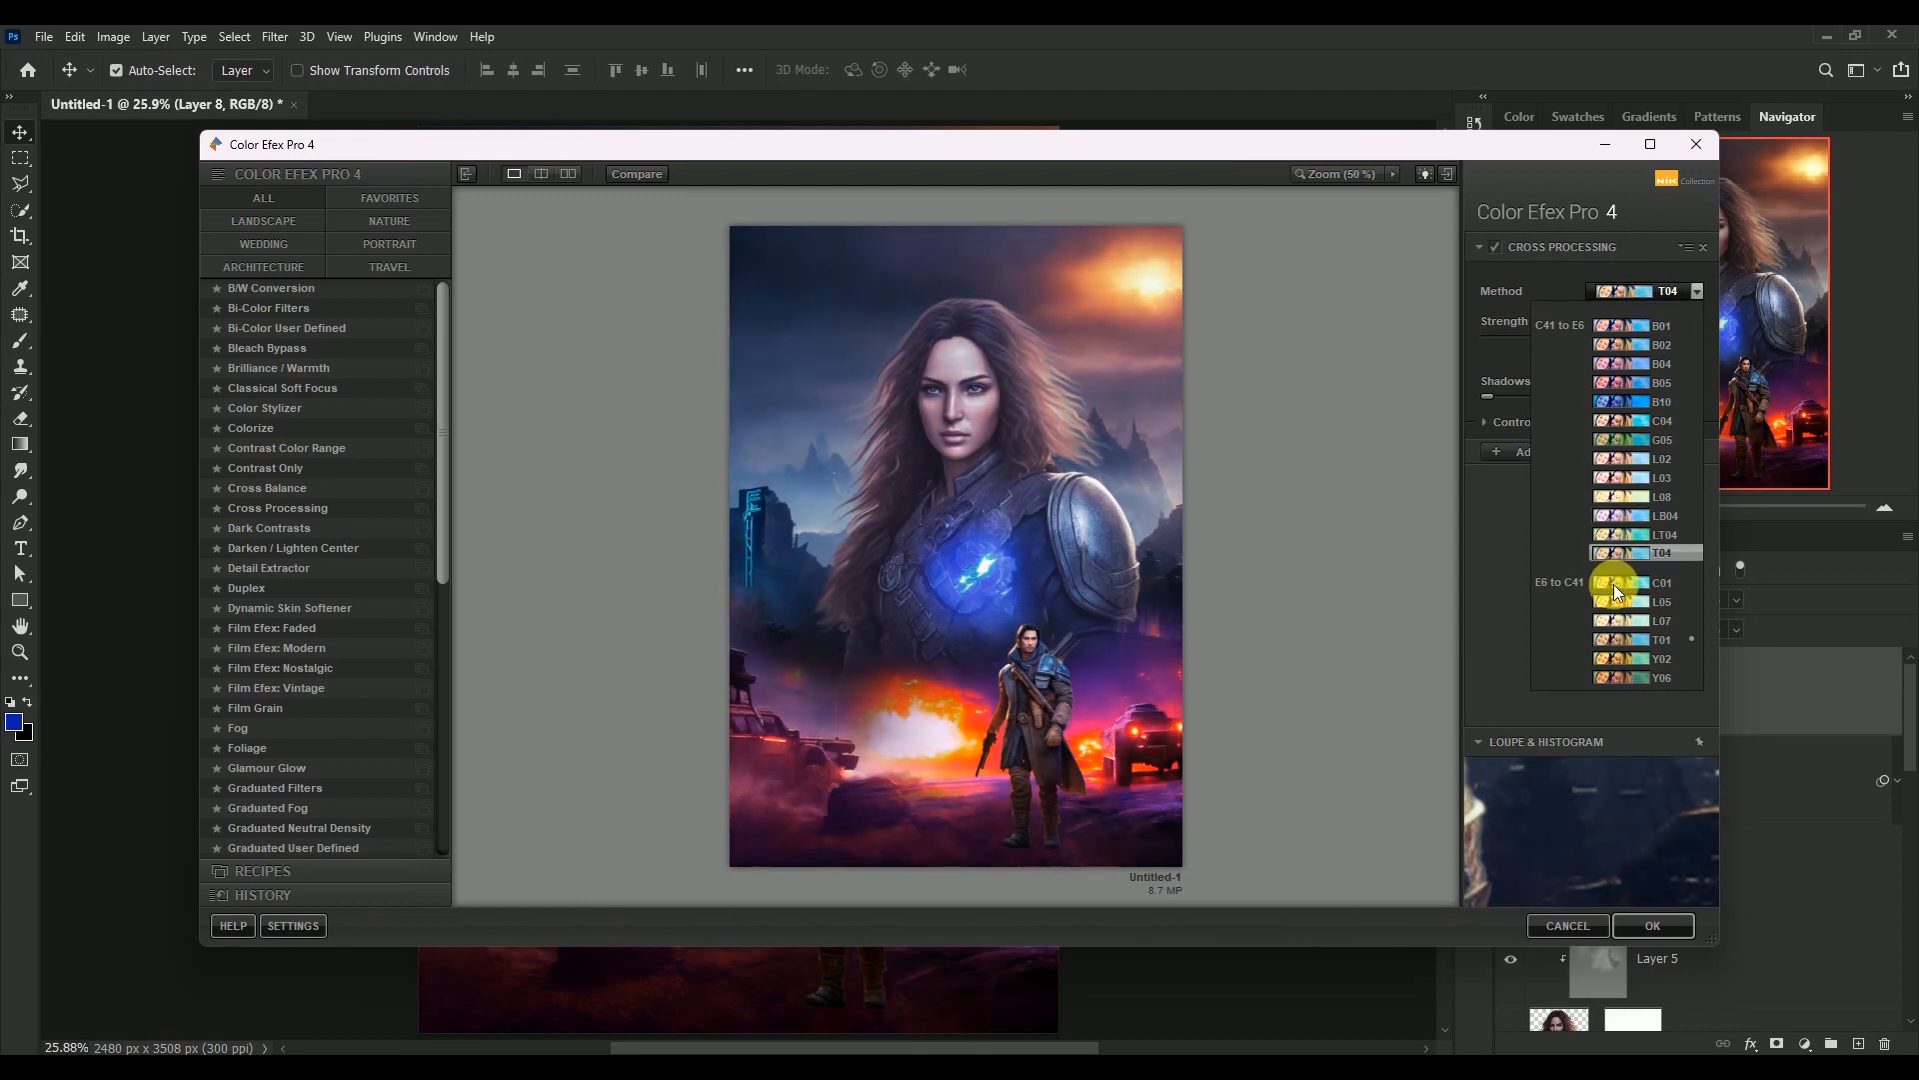
pyautogui.click(1617, 639)
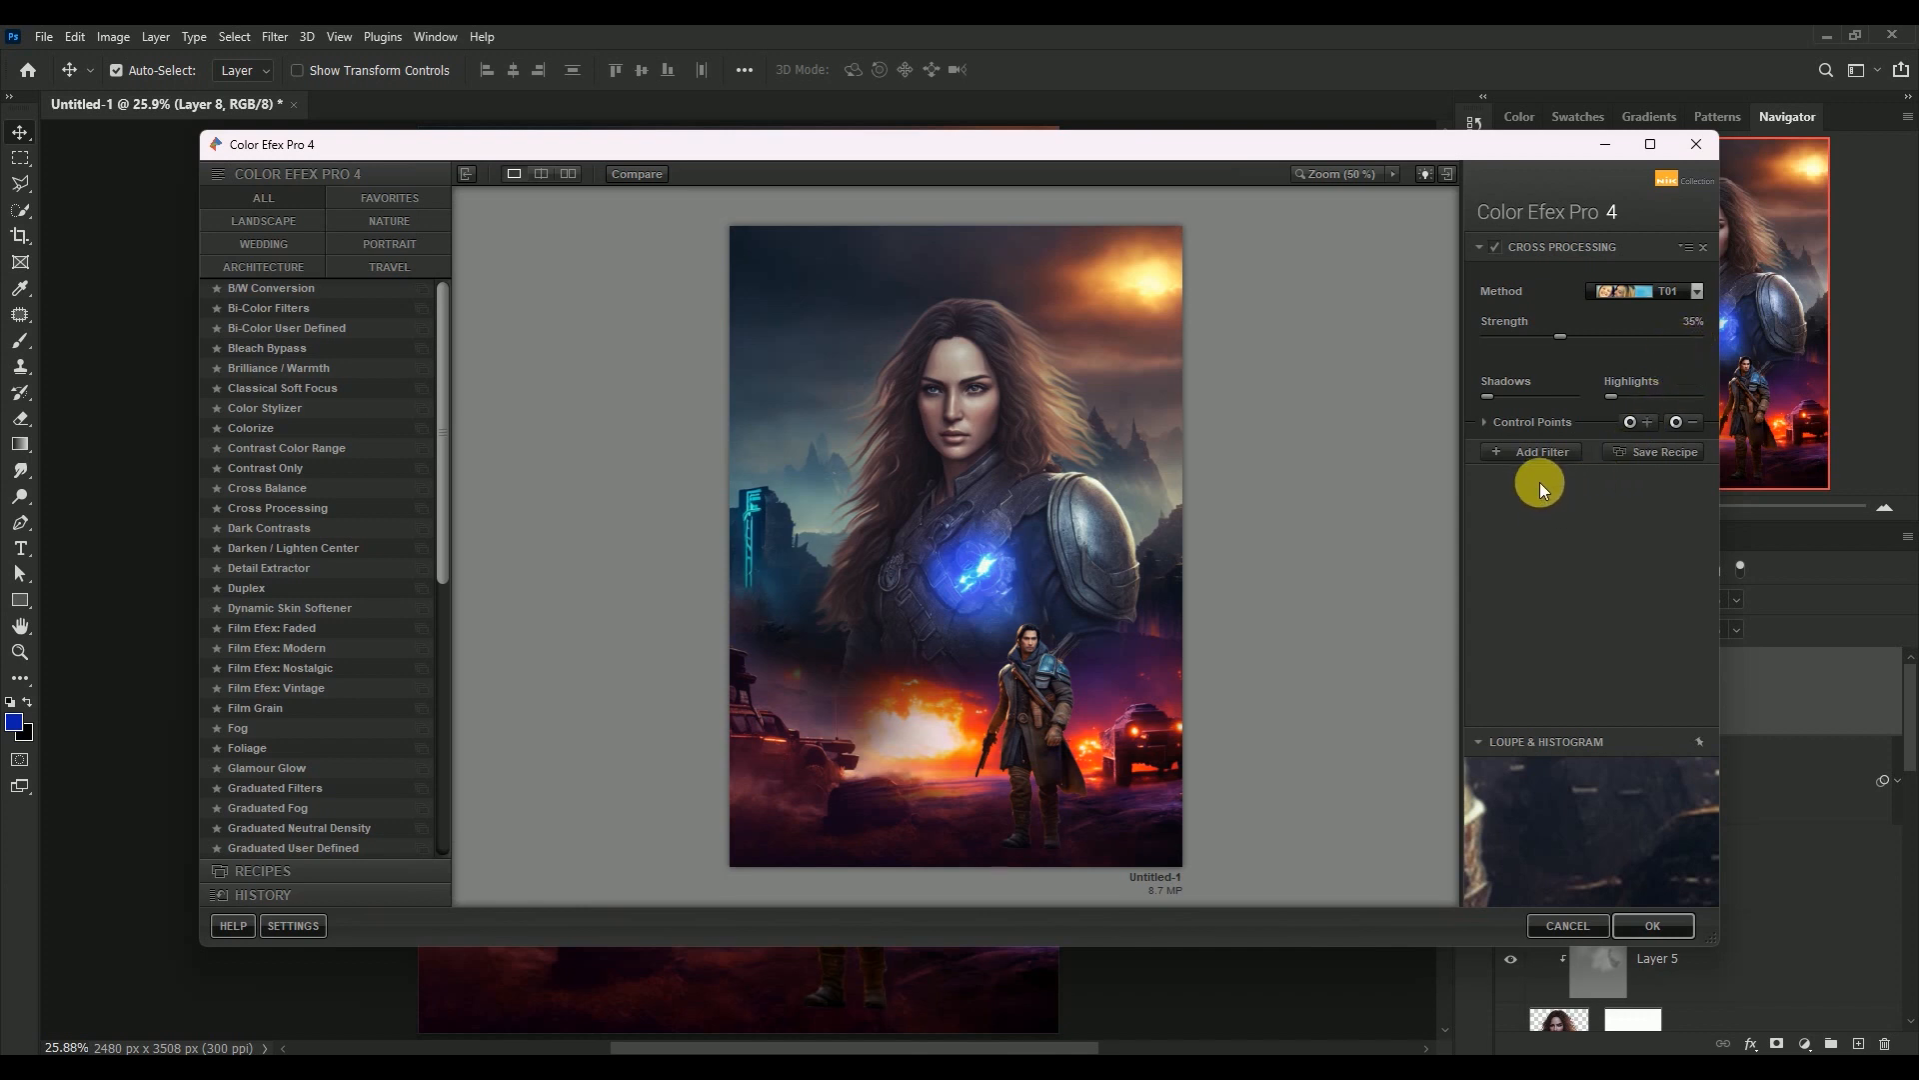
# Add a Detail Extractor filter to the stack and set its Detail Extractor amount to 7%
pyautogui.click(1538, 453)
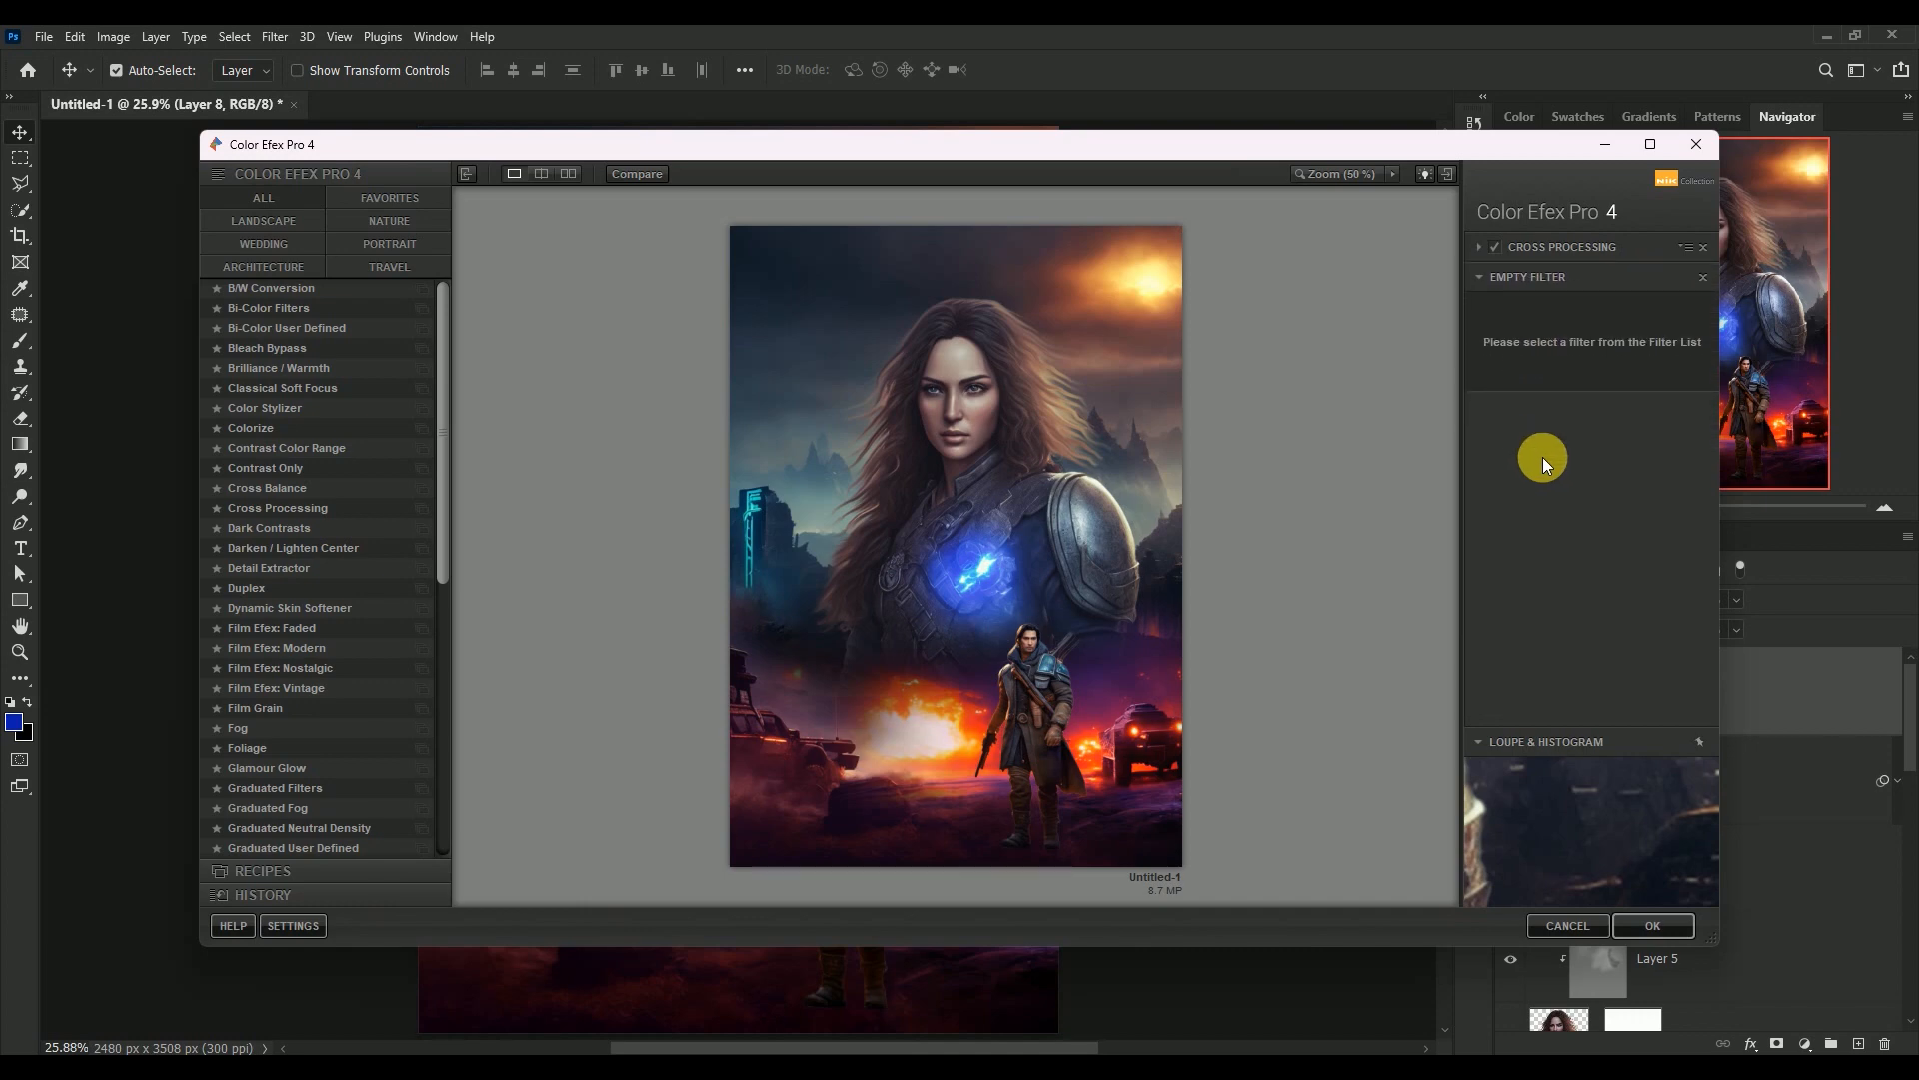
pyautogui.click(297, 568)
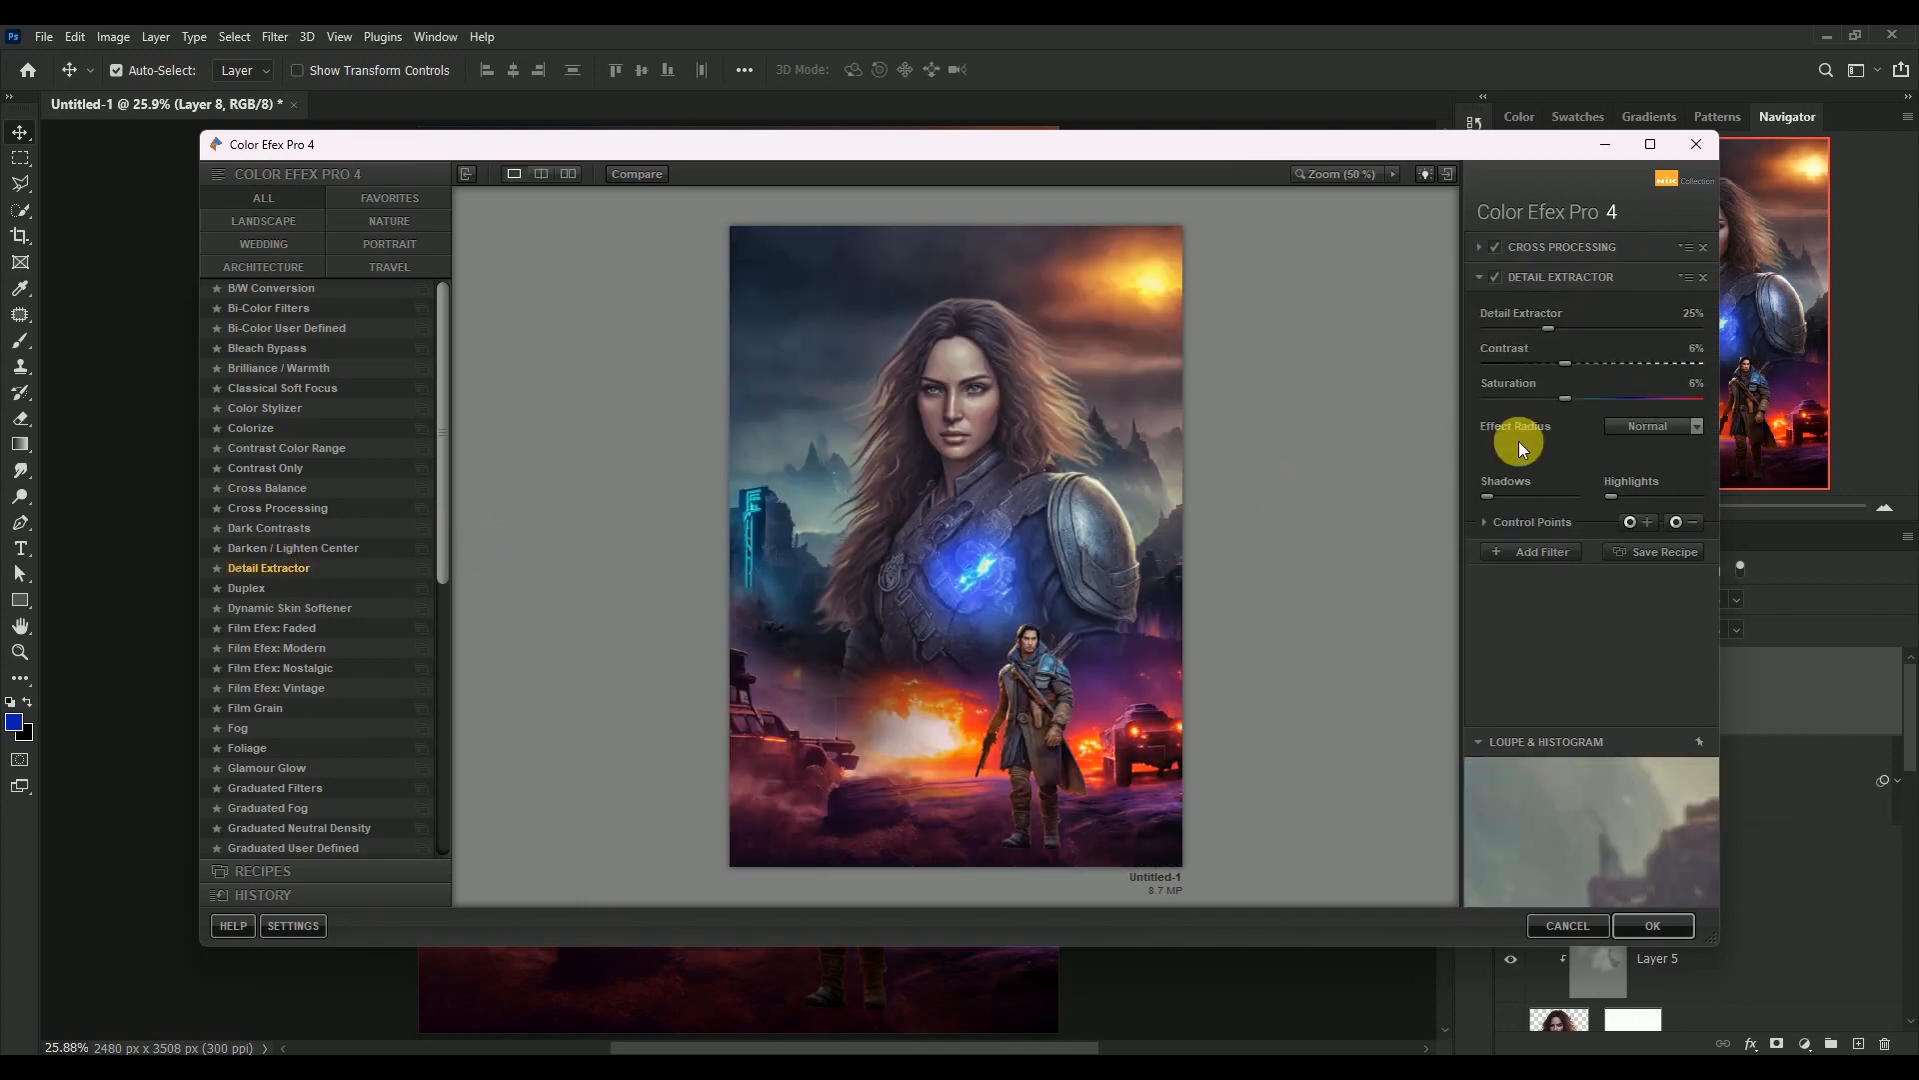
pyautogui.click(1693, 316)
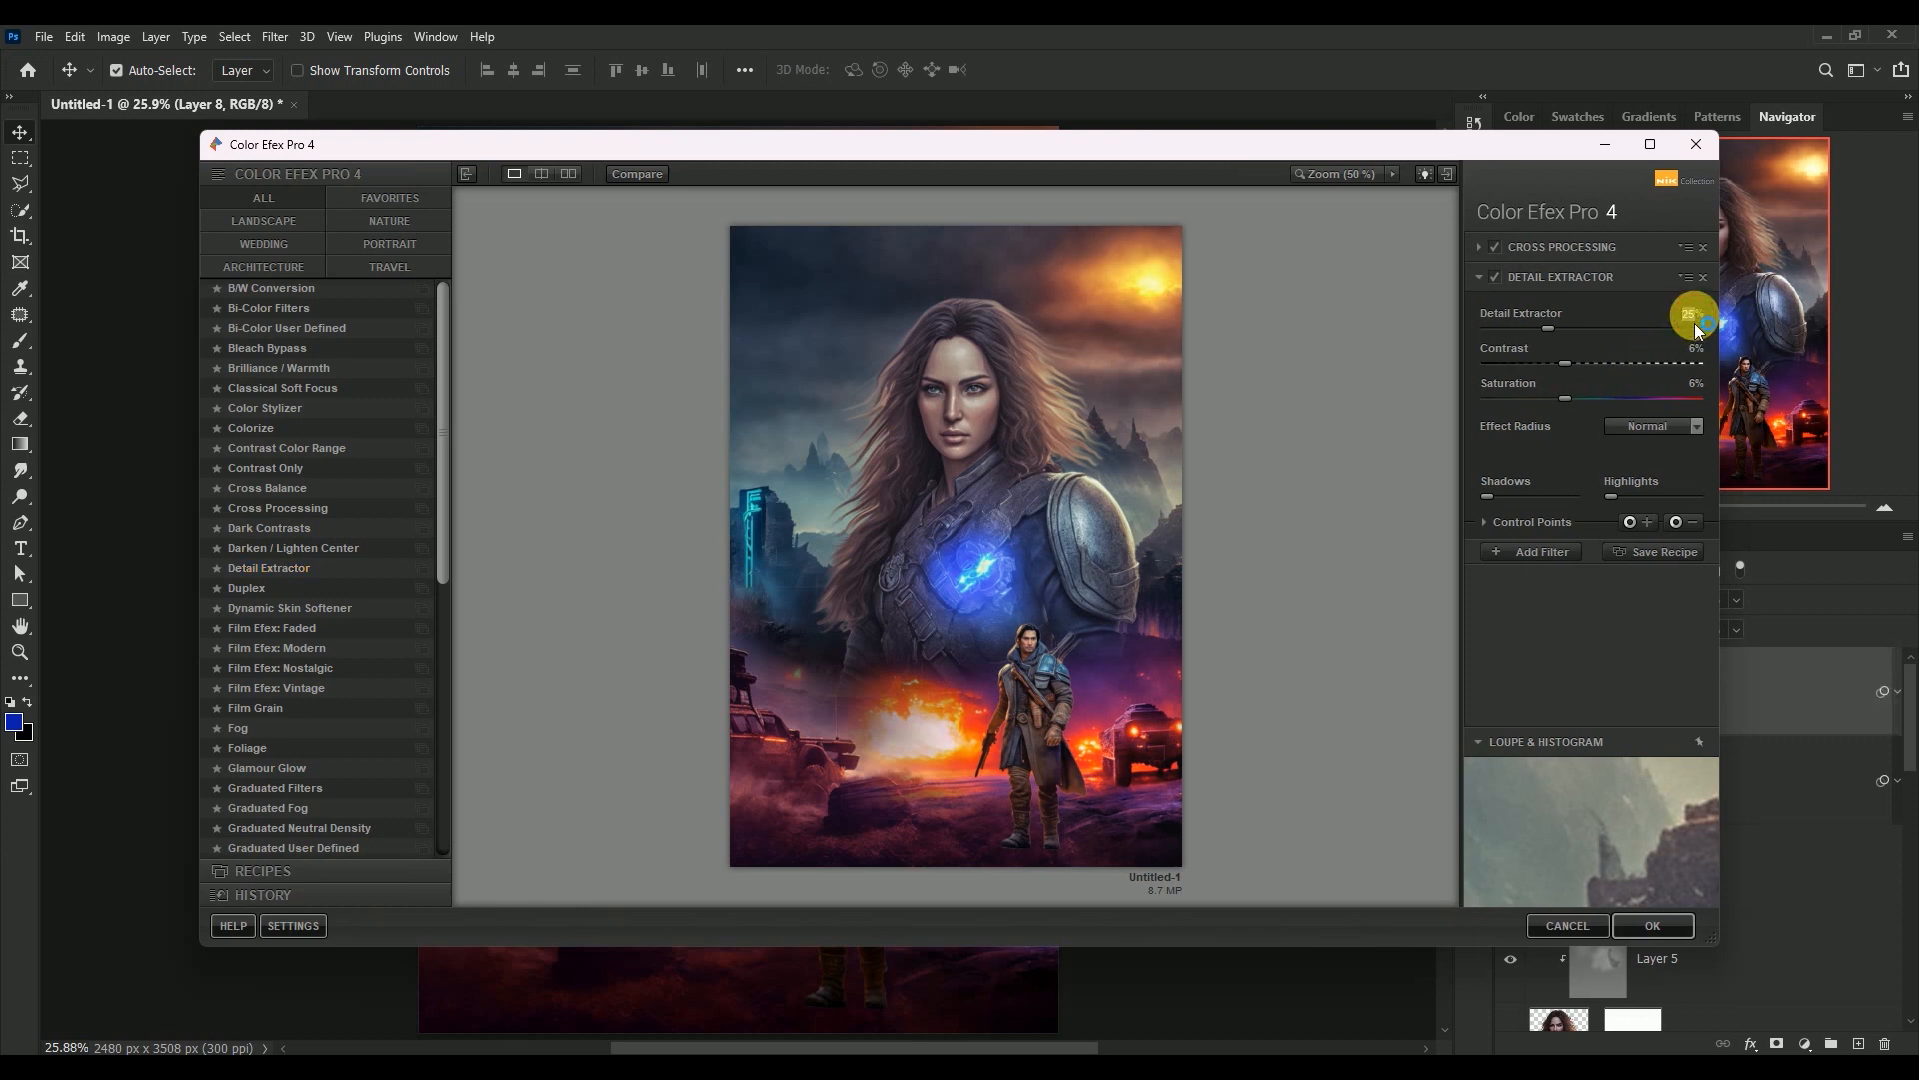
pyautogui.write('7')
pyautogui.press('Return')
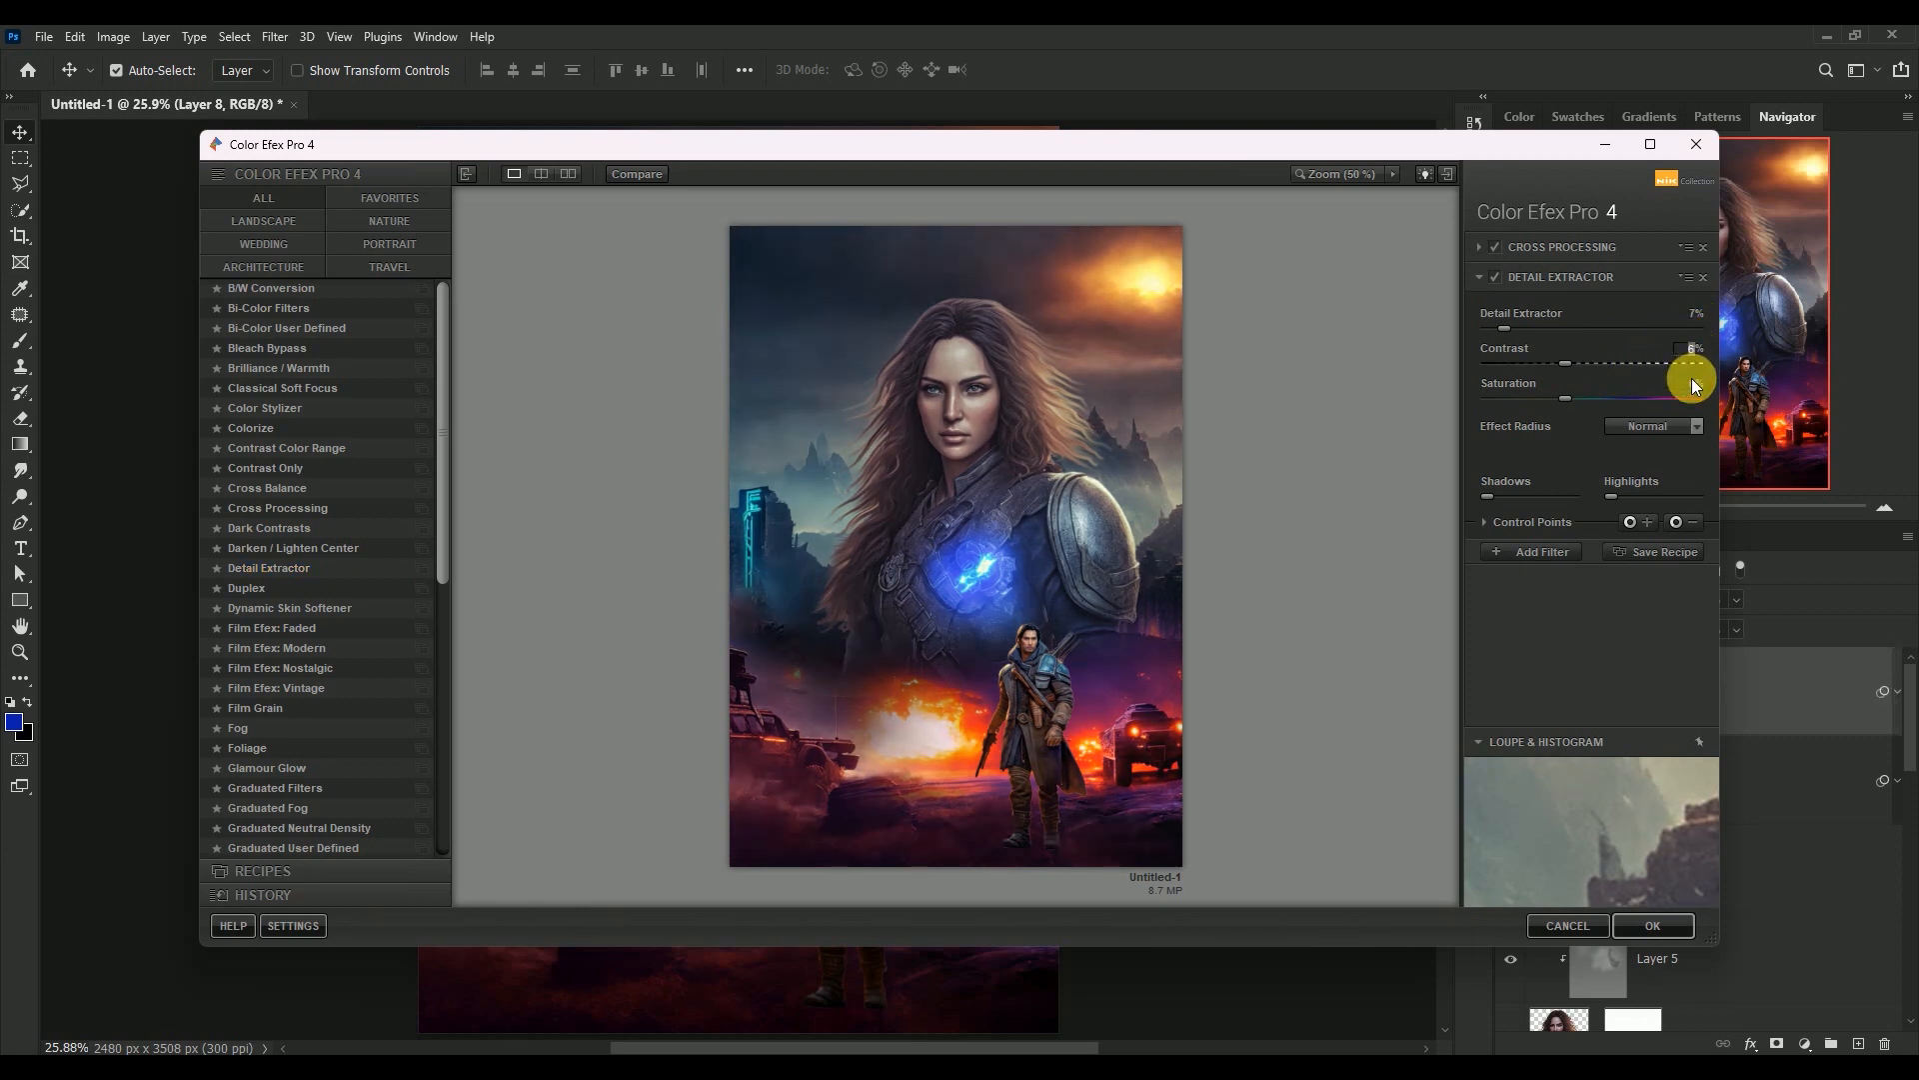
pyautogui.write('7')
# Add a Bi-Color Filters effect to the stack with the Violet/Pink 3 color set
pyautogui.click(1556, 552)
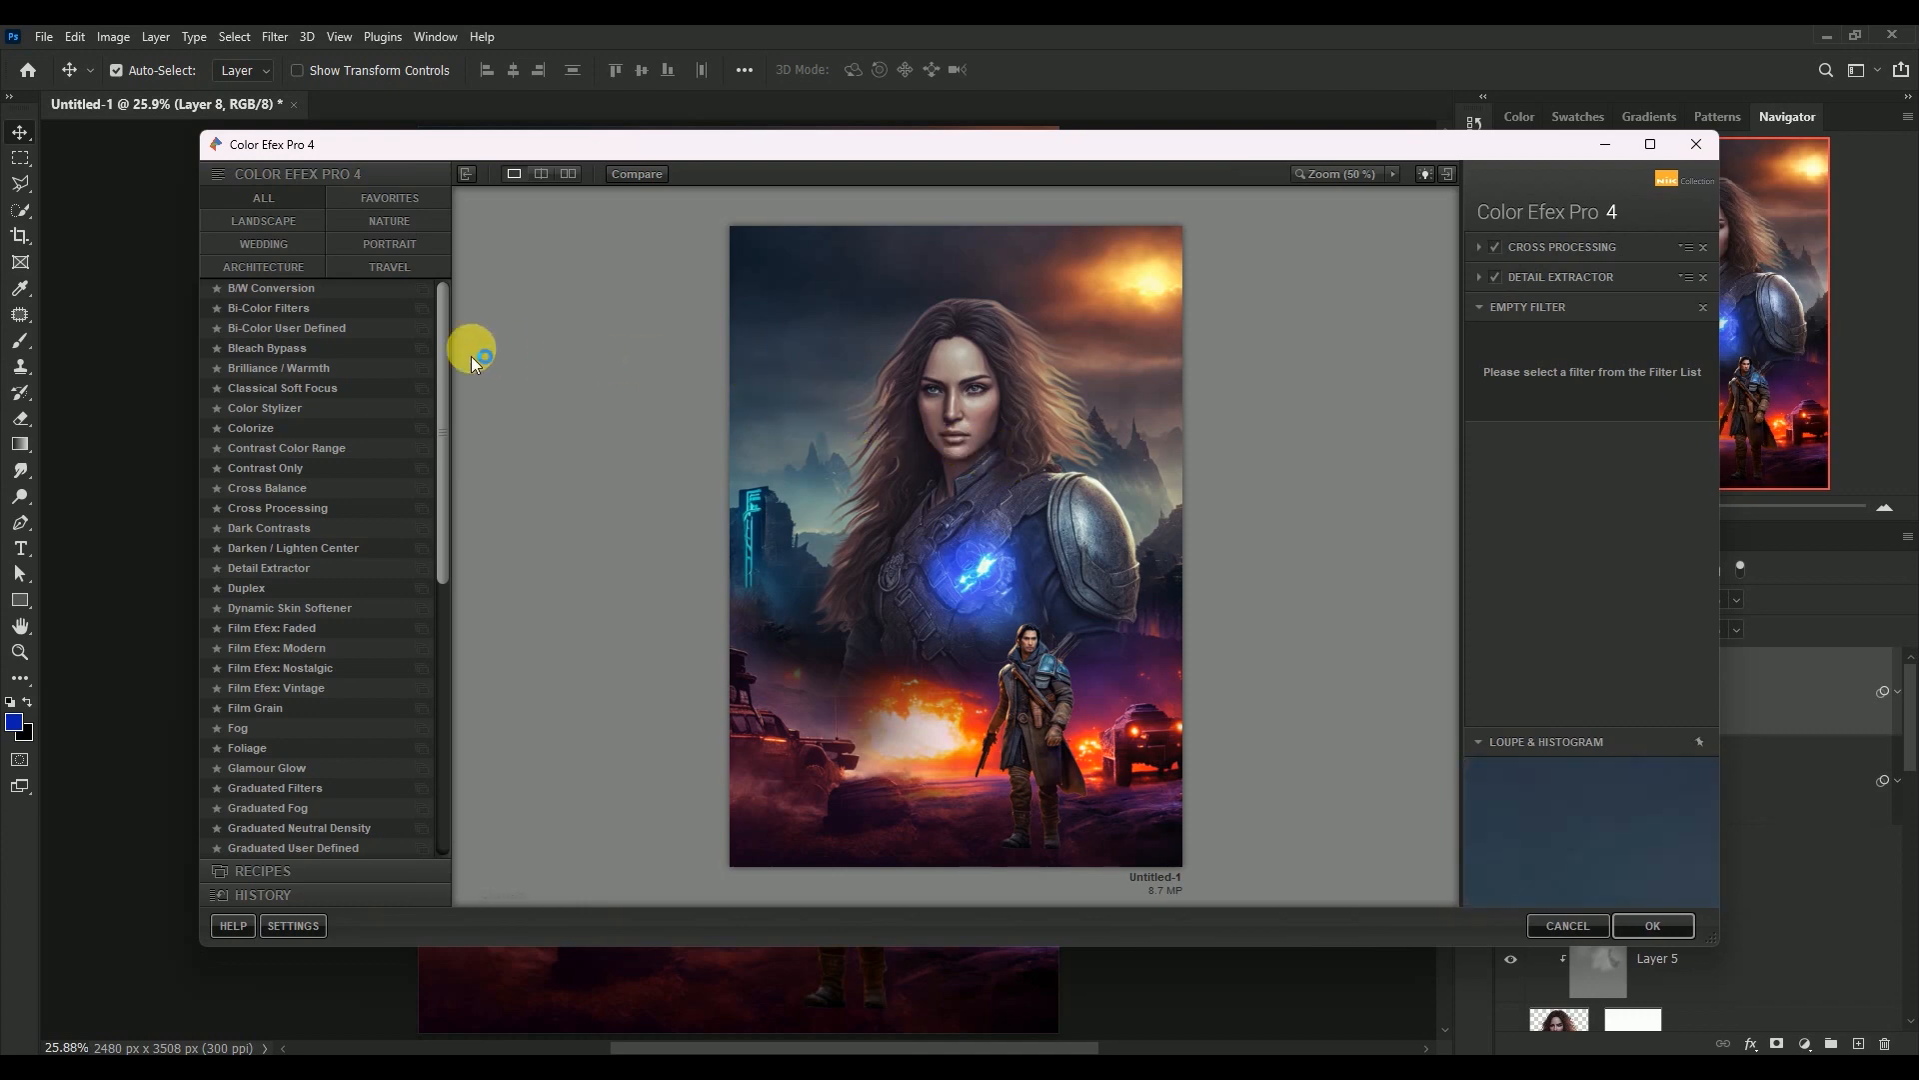
pyautogui.click(290, 309)
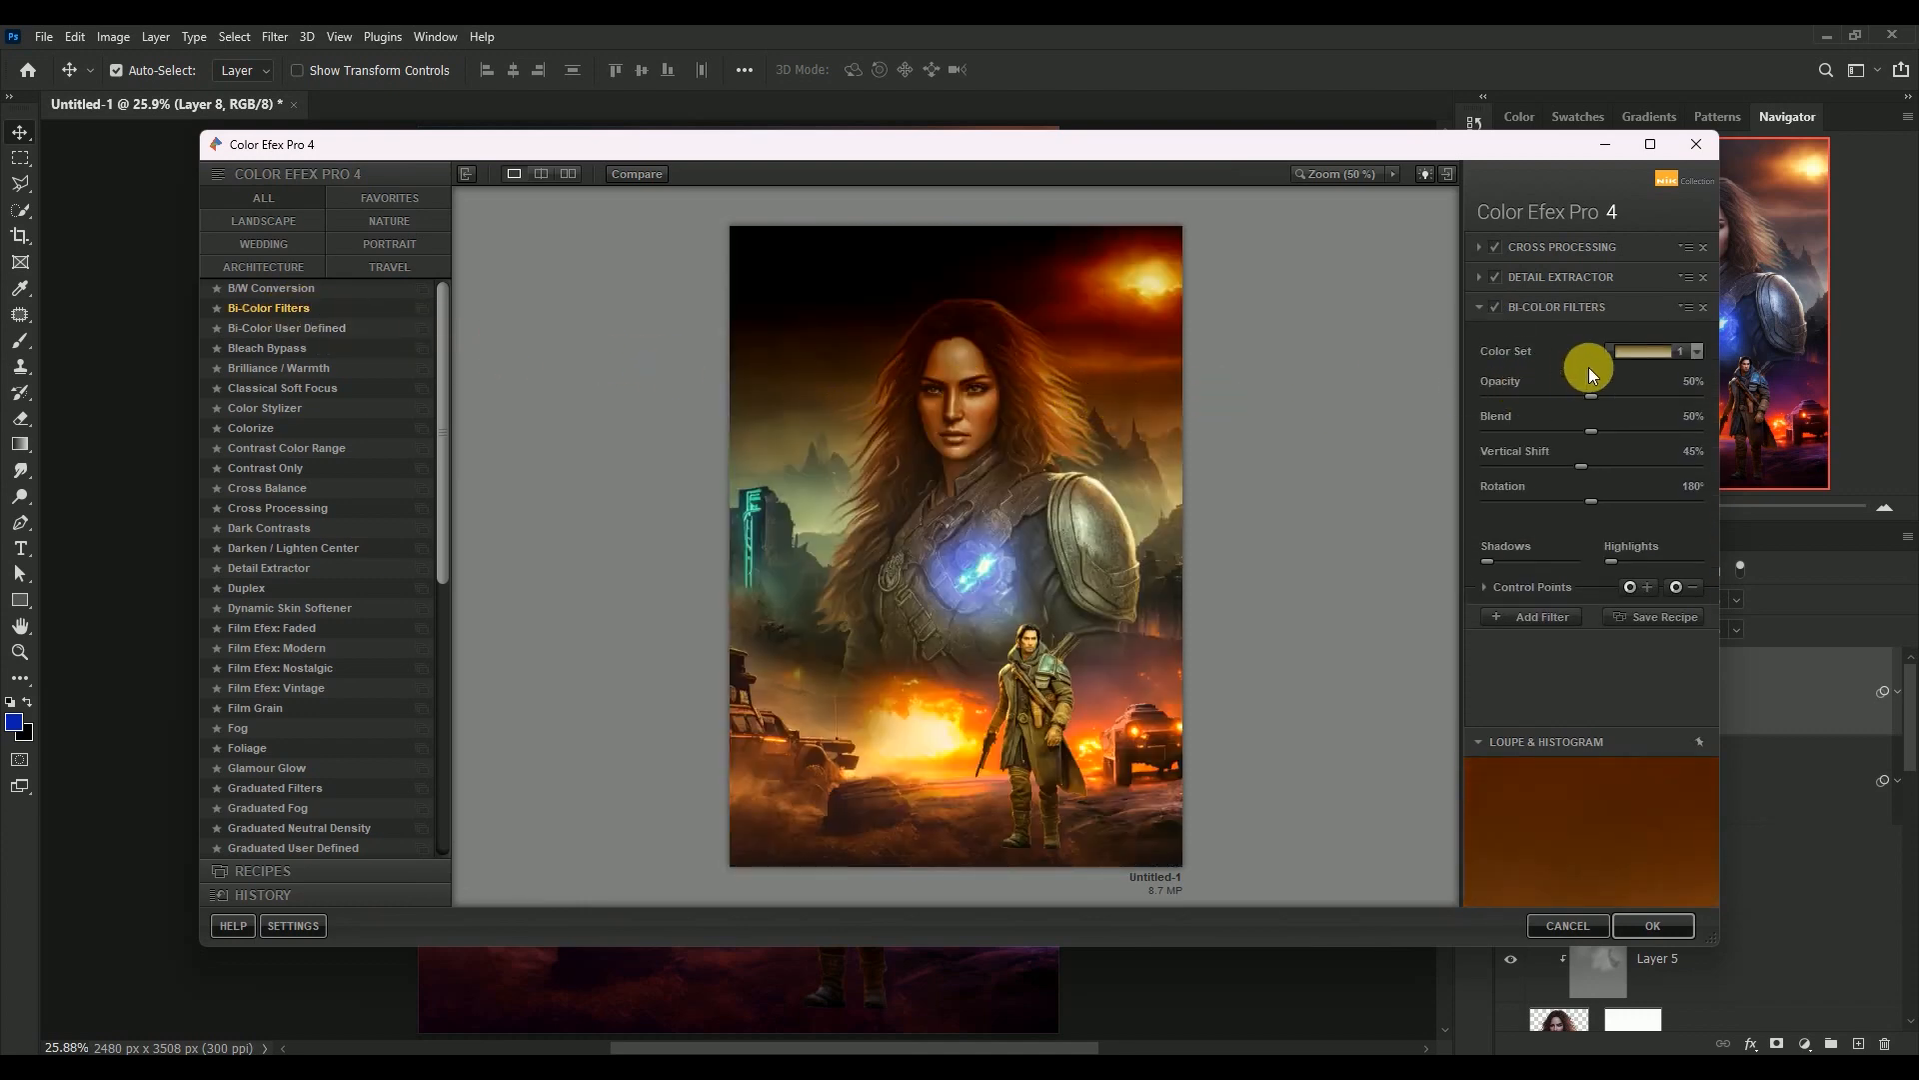
pyautogui.click(1636, 352)
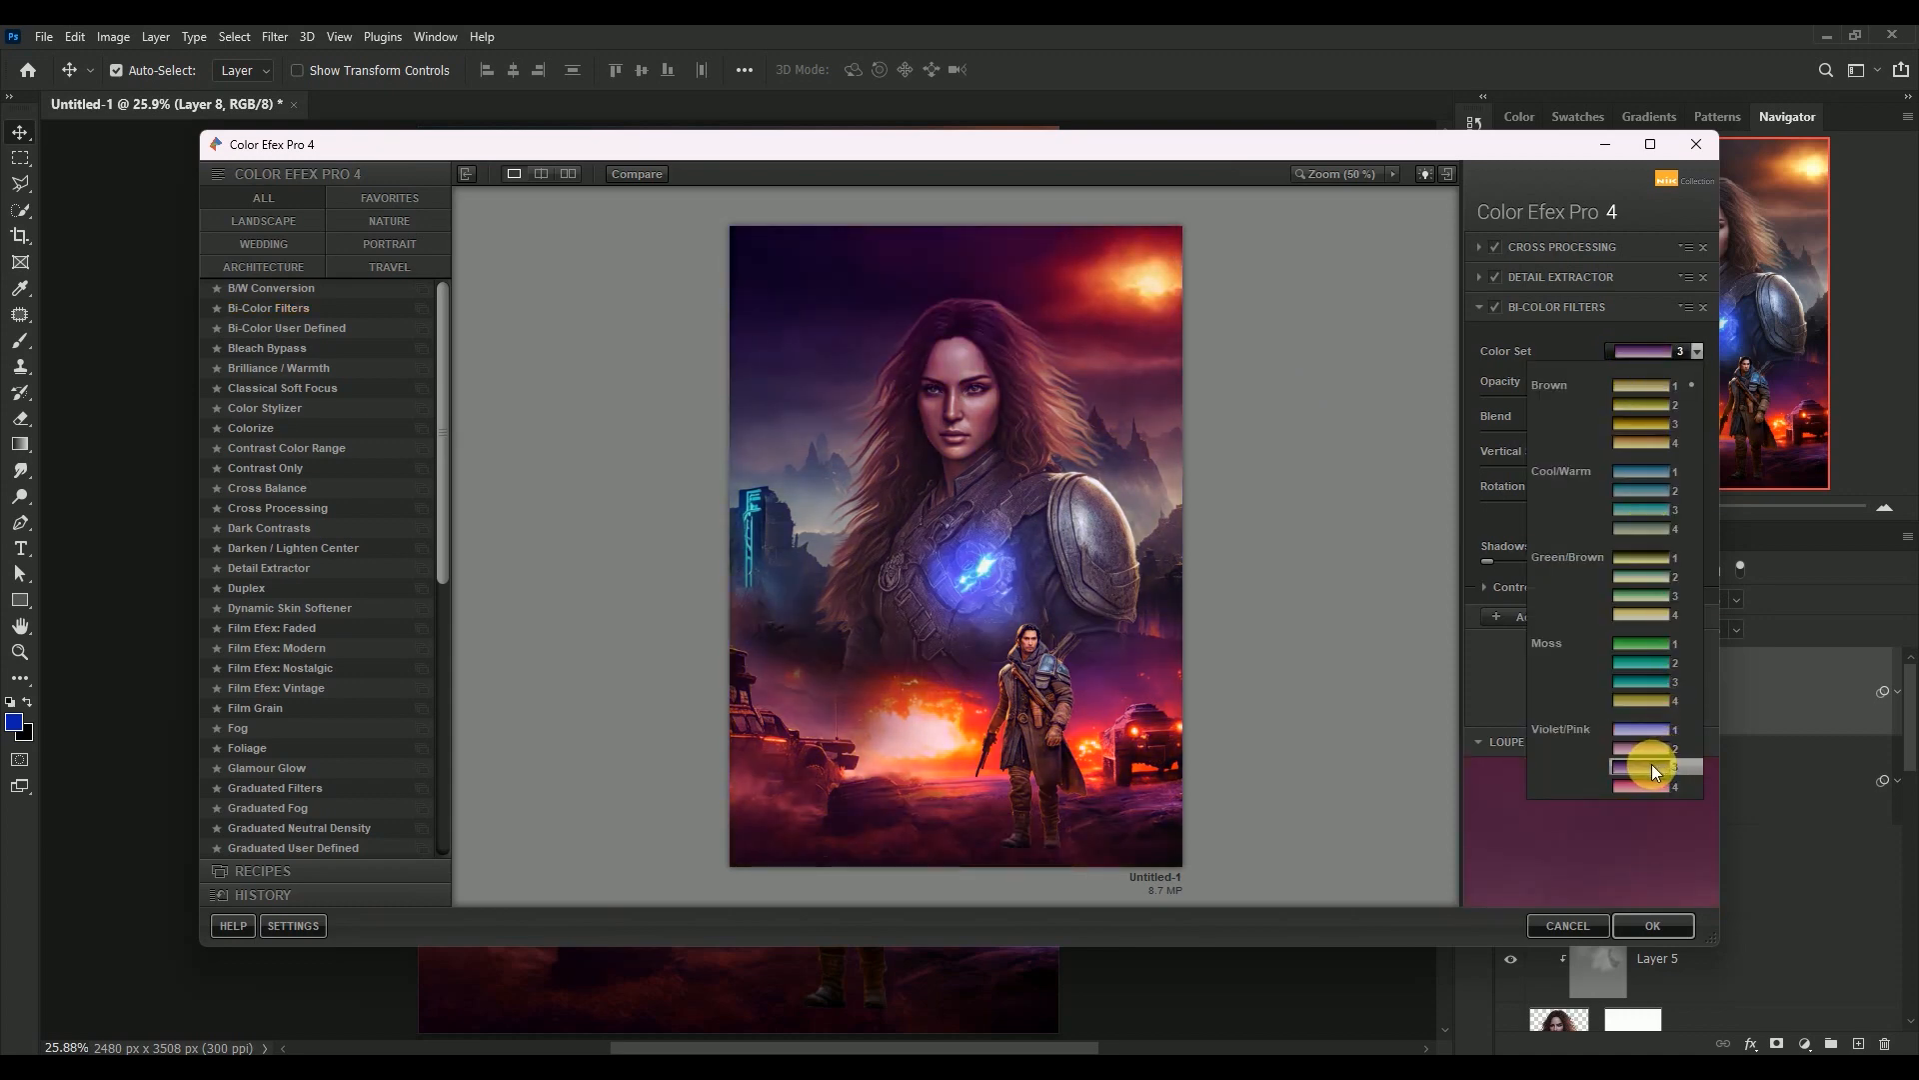
pyautogui.click(1651, 764)
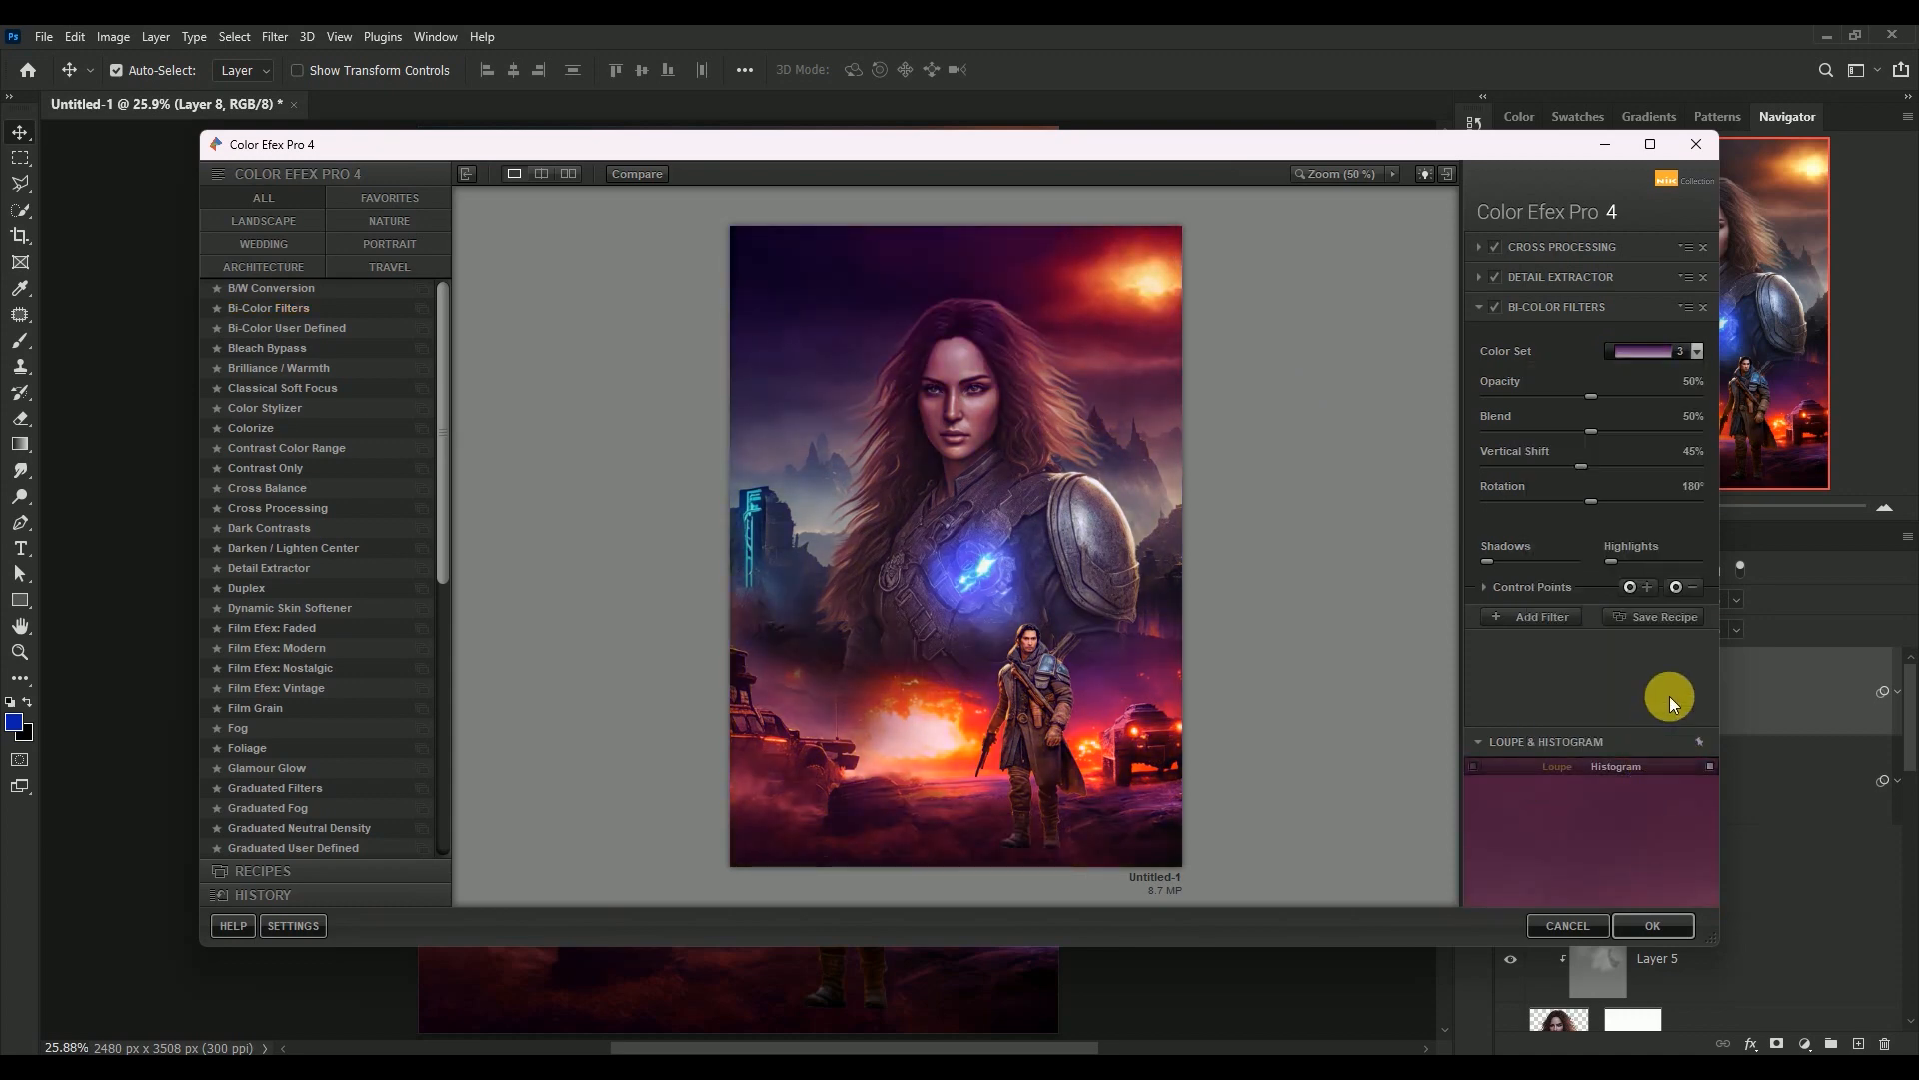
# Set the Bi-Color Filters' Opacity to 15%, Blend to 60% and Vertical Shift to 35%
pyautogui.click(1689, 384)
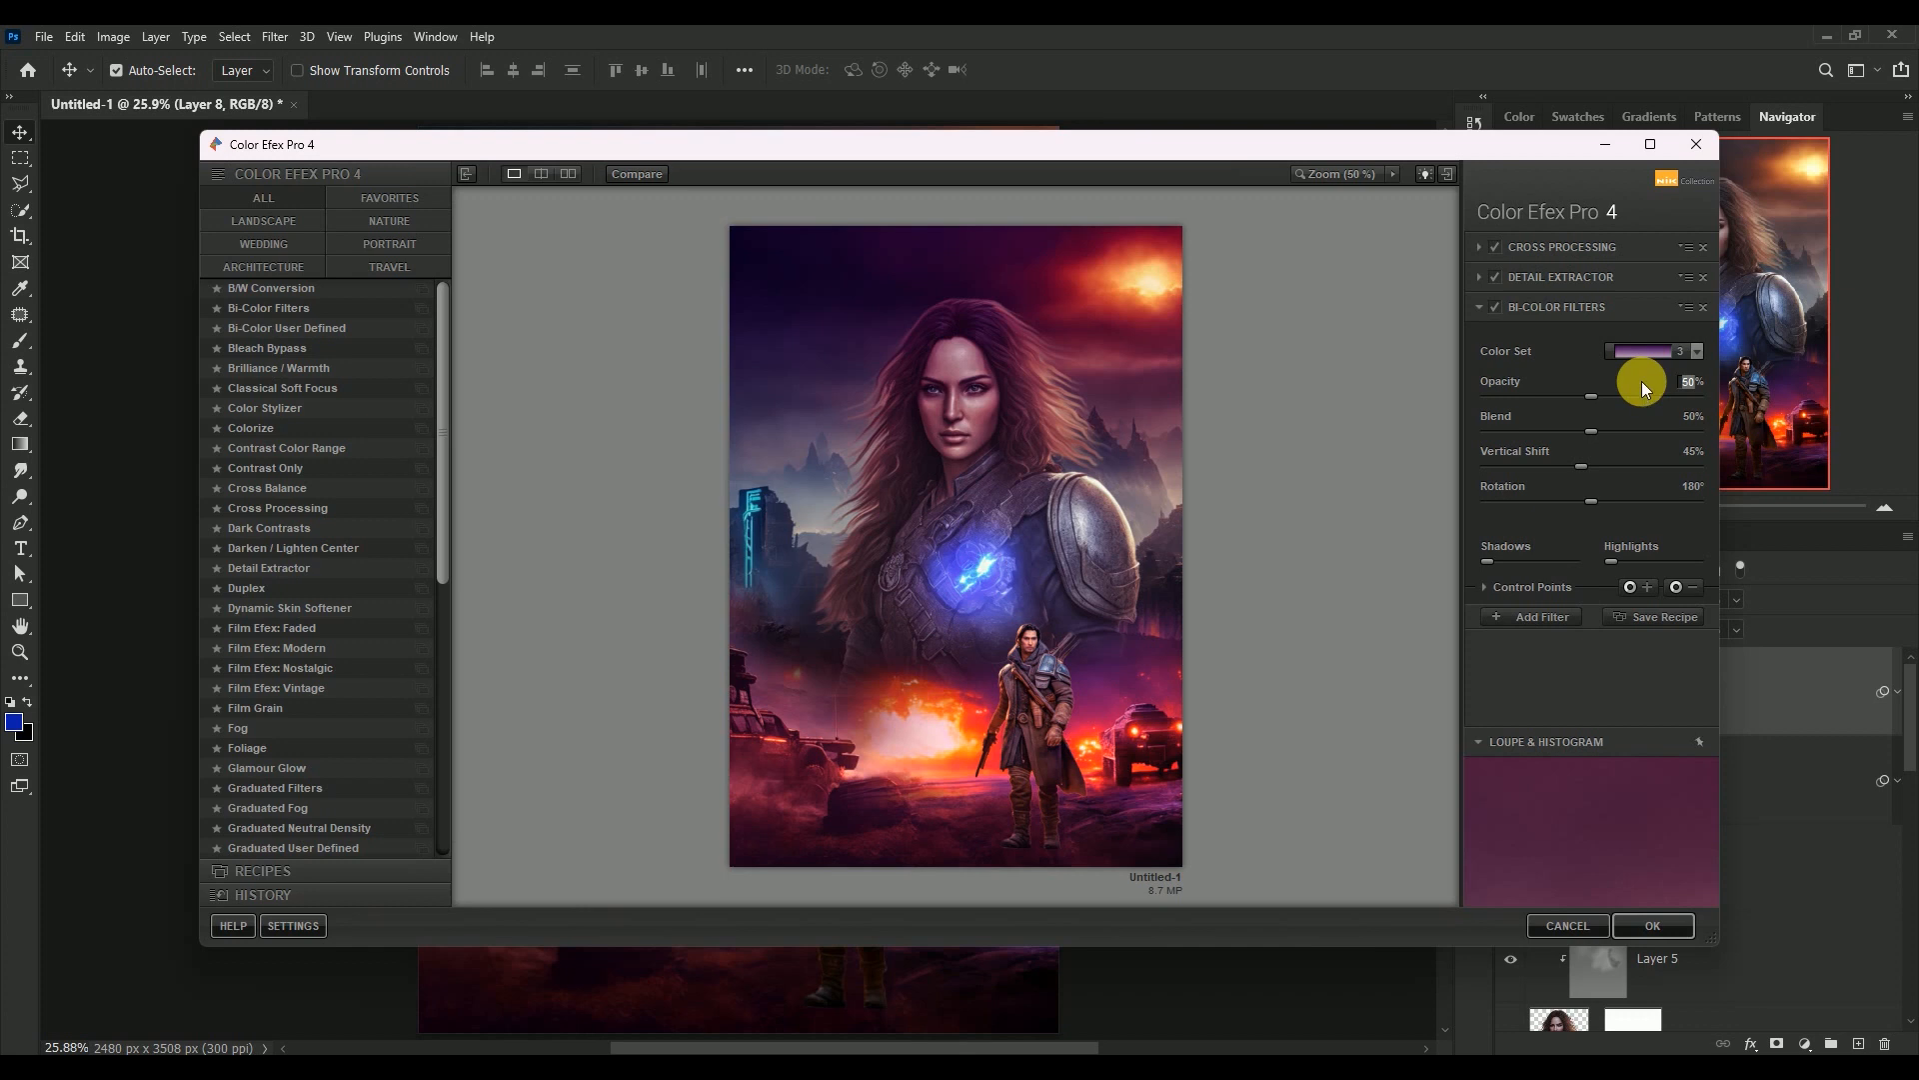
pyautogui.write('15')
pyautogui.press('Return')
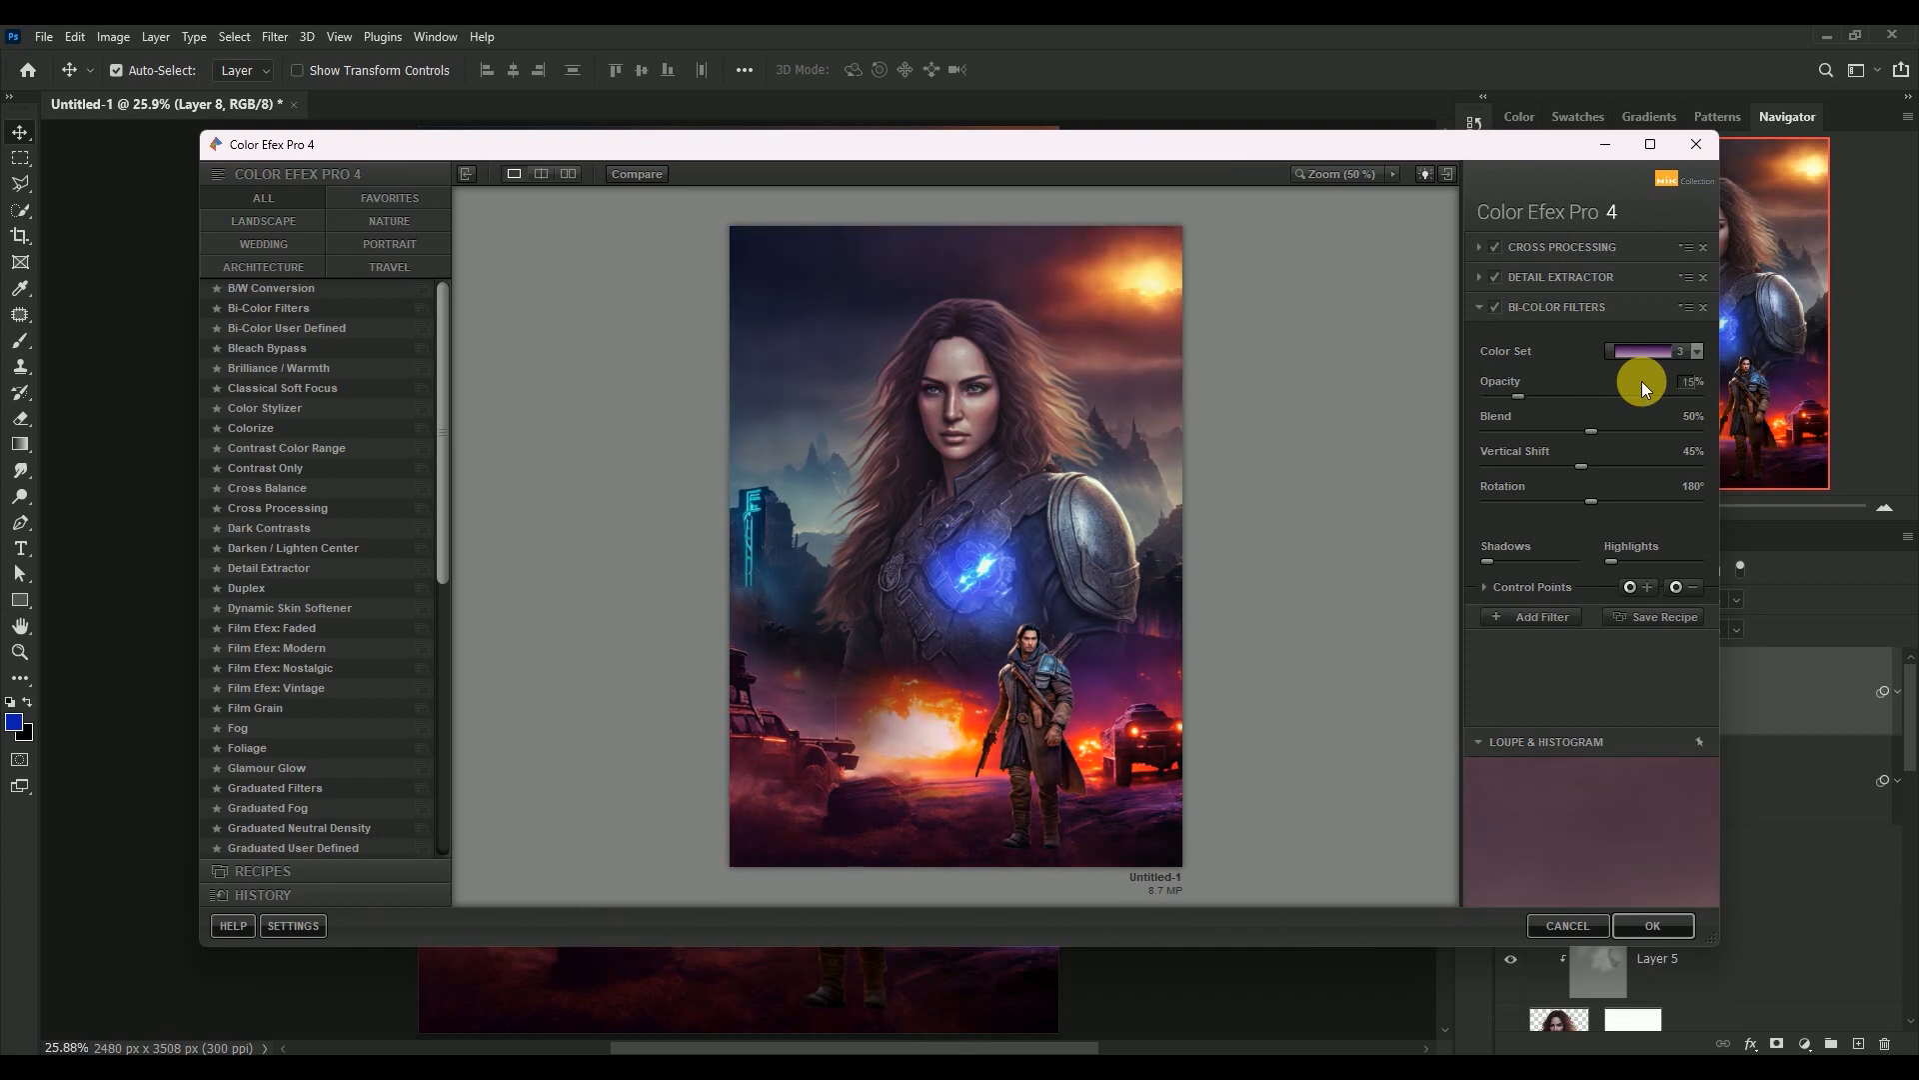
pyautogui.click(1693, 417)
pyautogui.write('3')
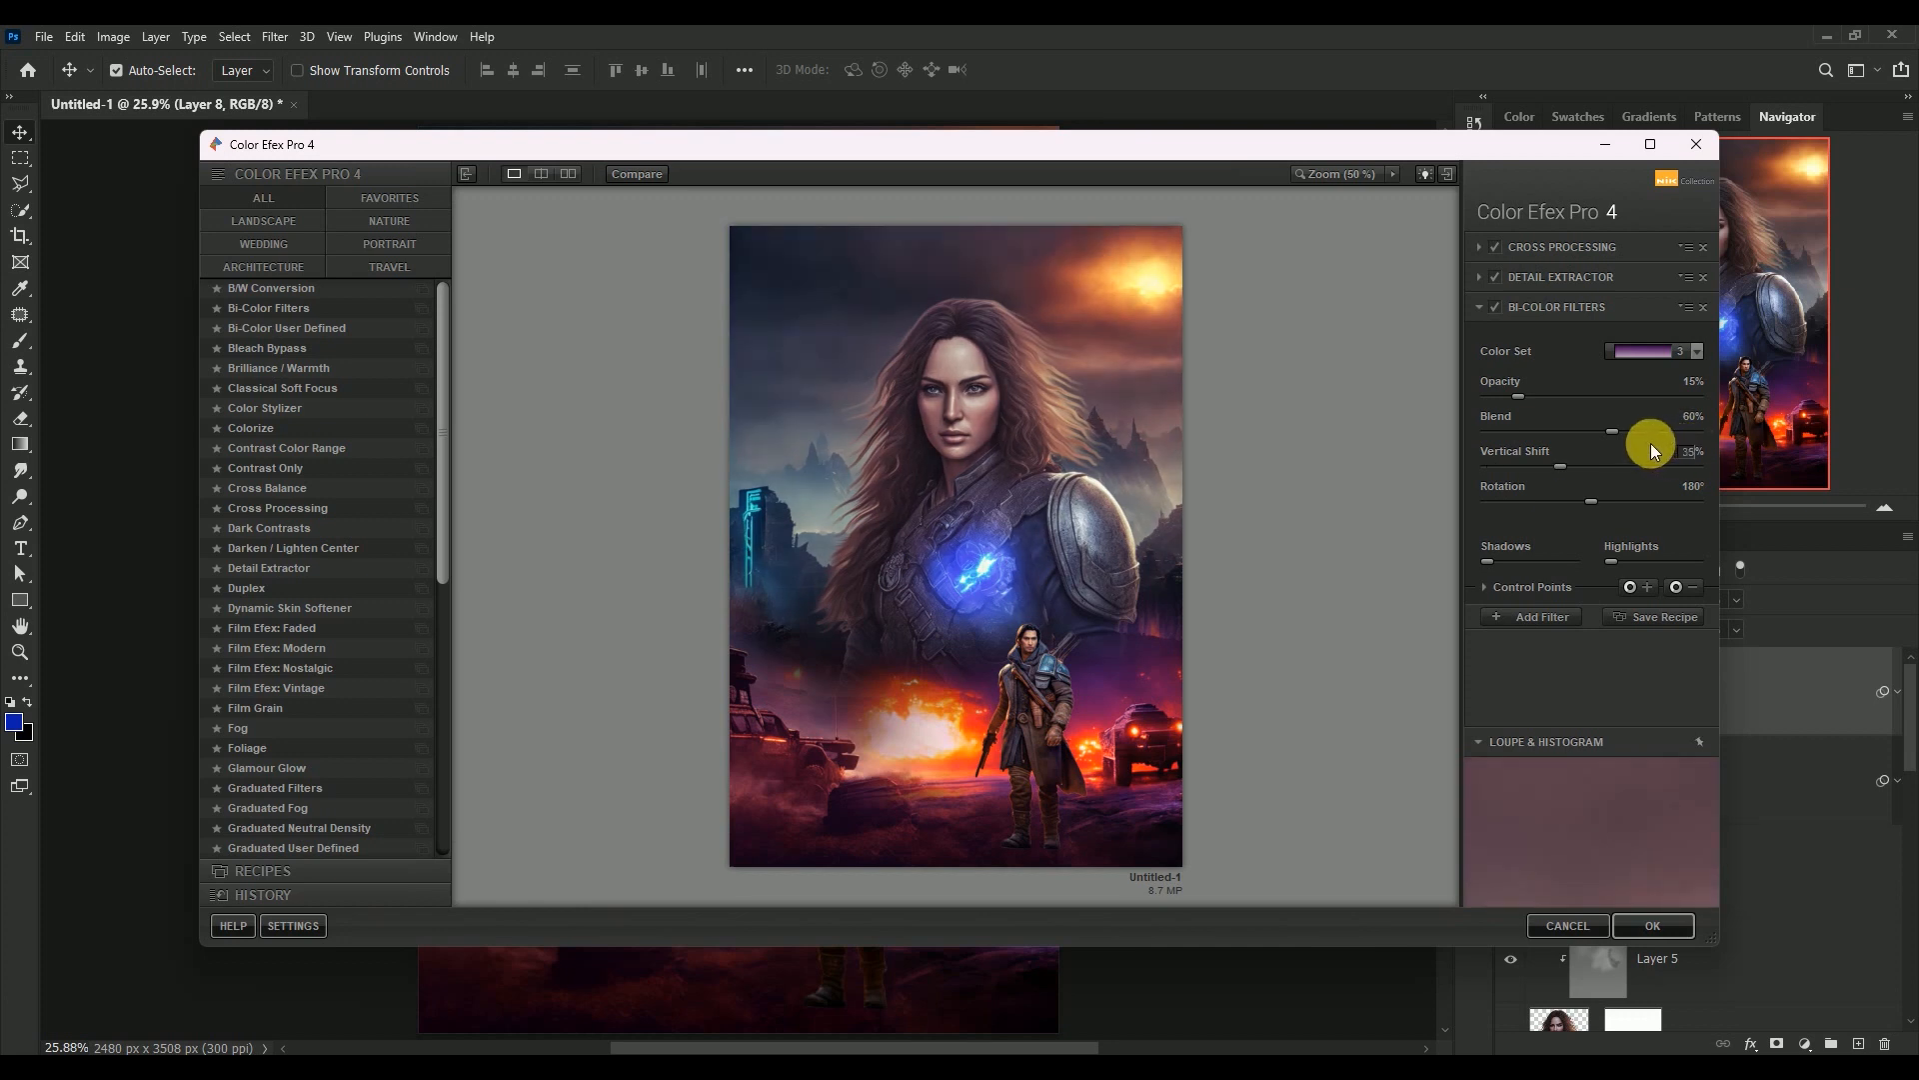
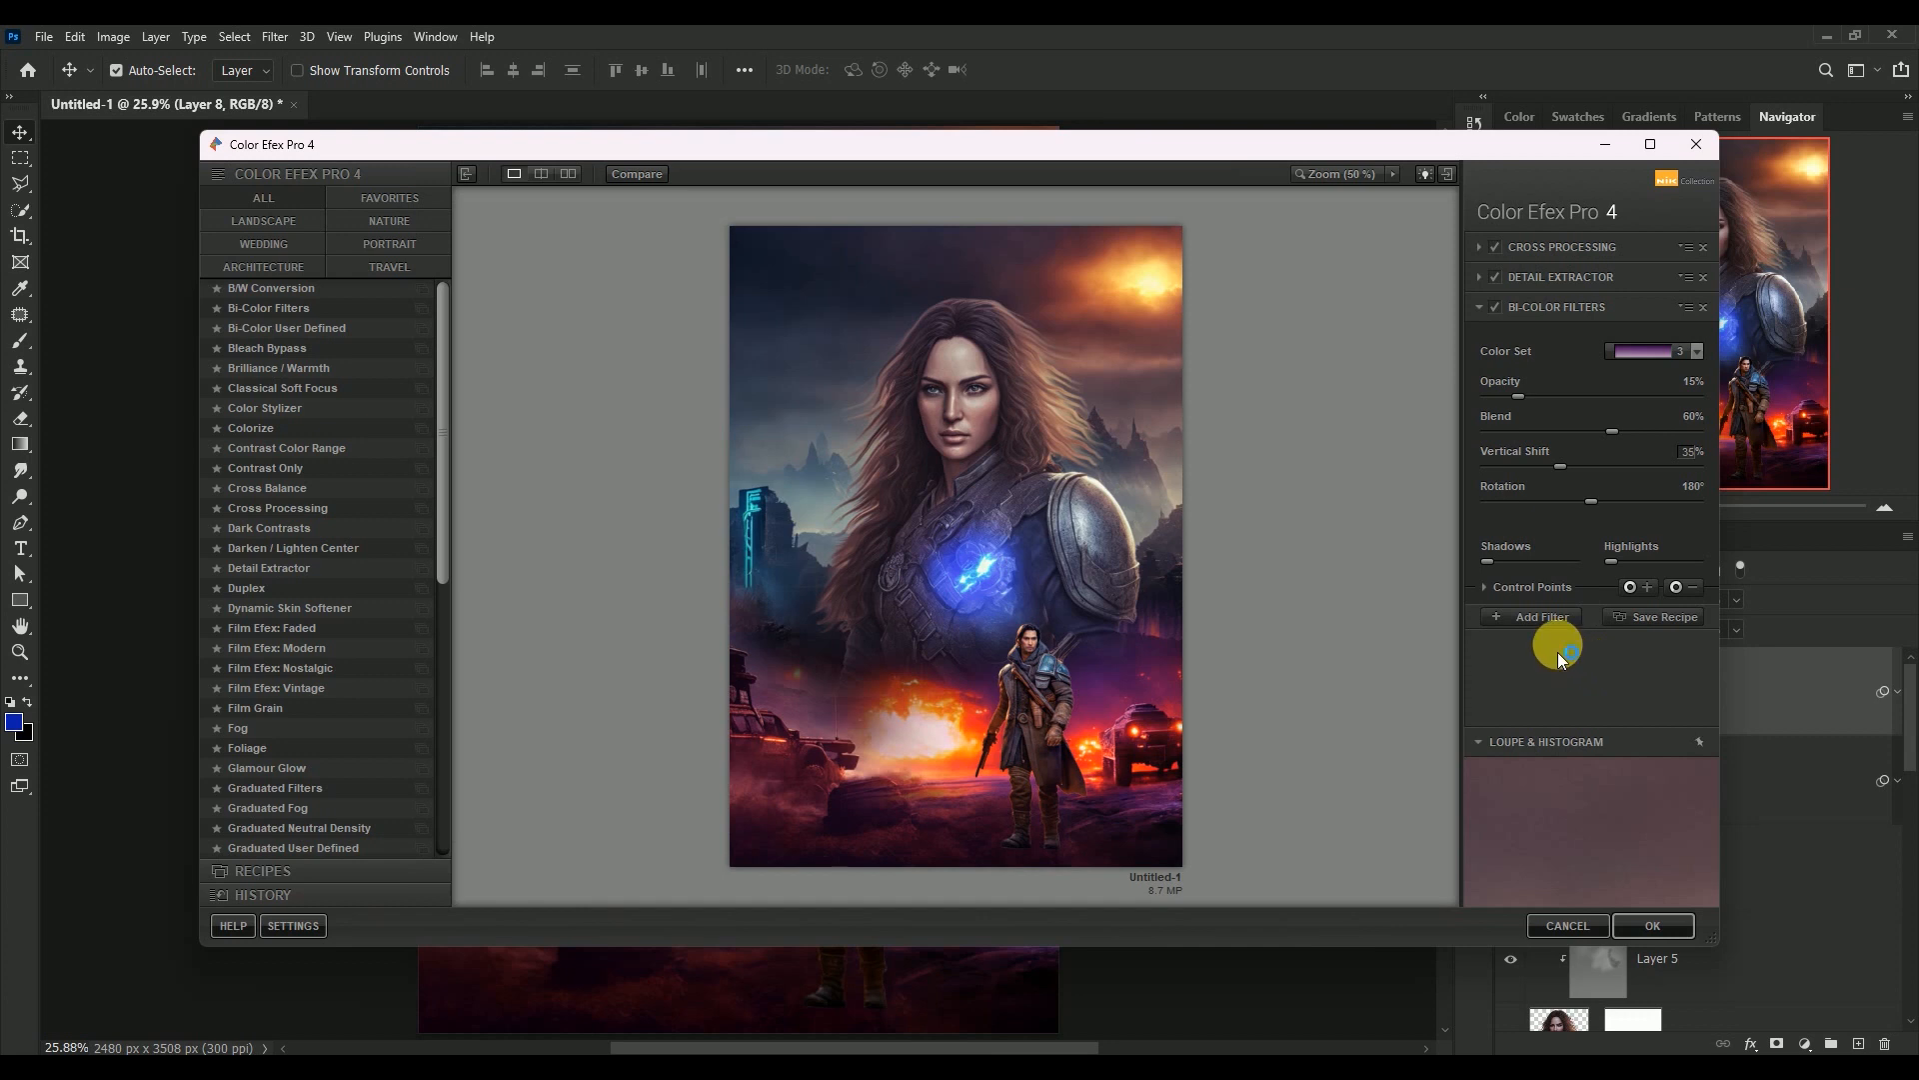
# Apply the Color Efex Pro 4 filter stack to Layer 8, collapse its smart filters, and compare the poster with and without the layer
pyautogui.click(1539, 611)
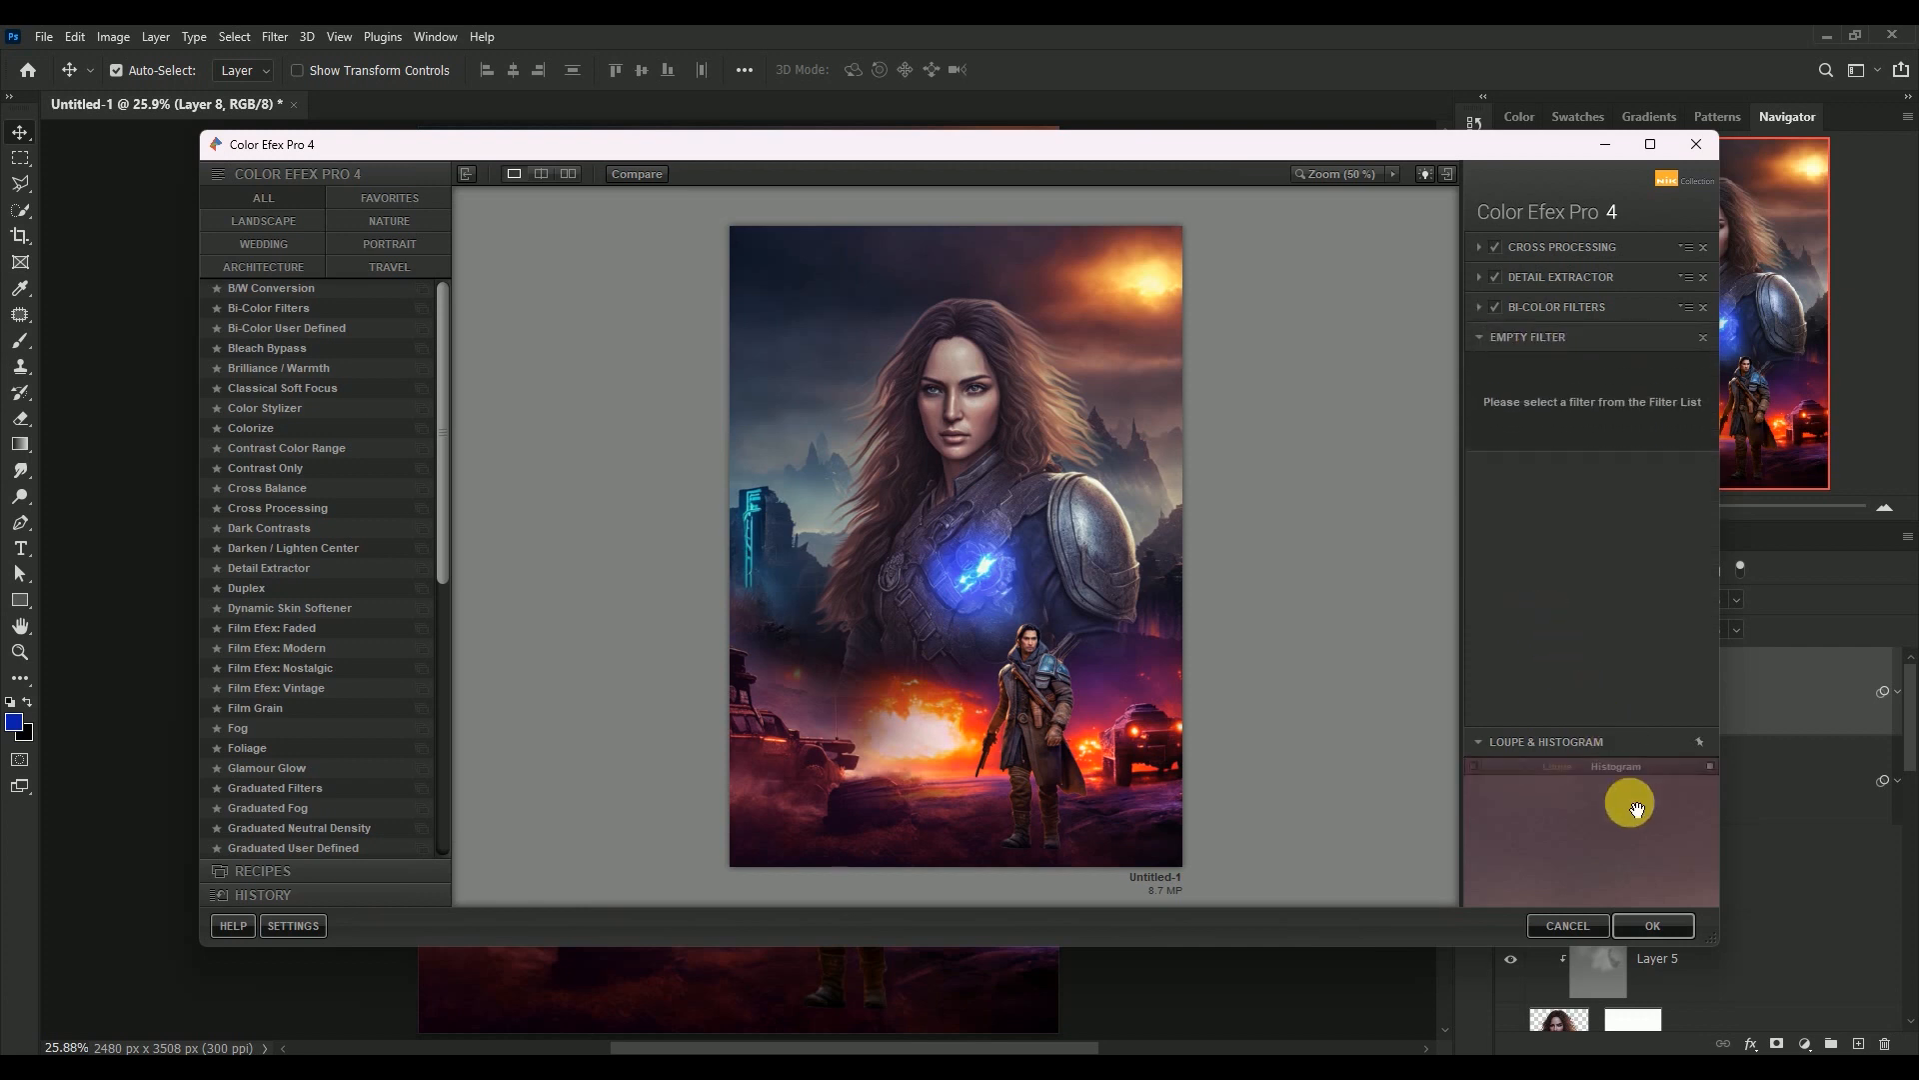
pyautogui.click(1649, 924)
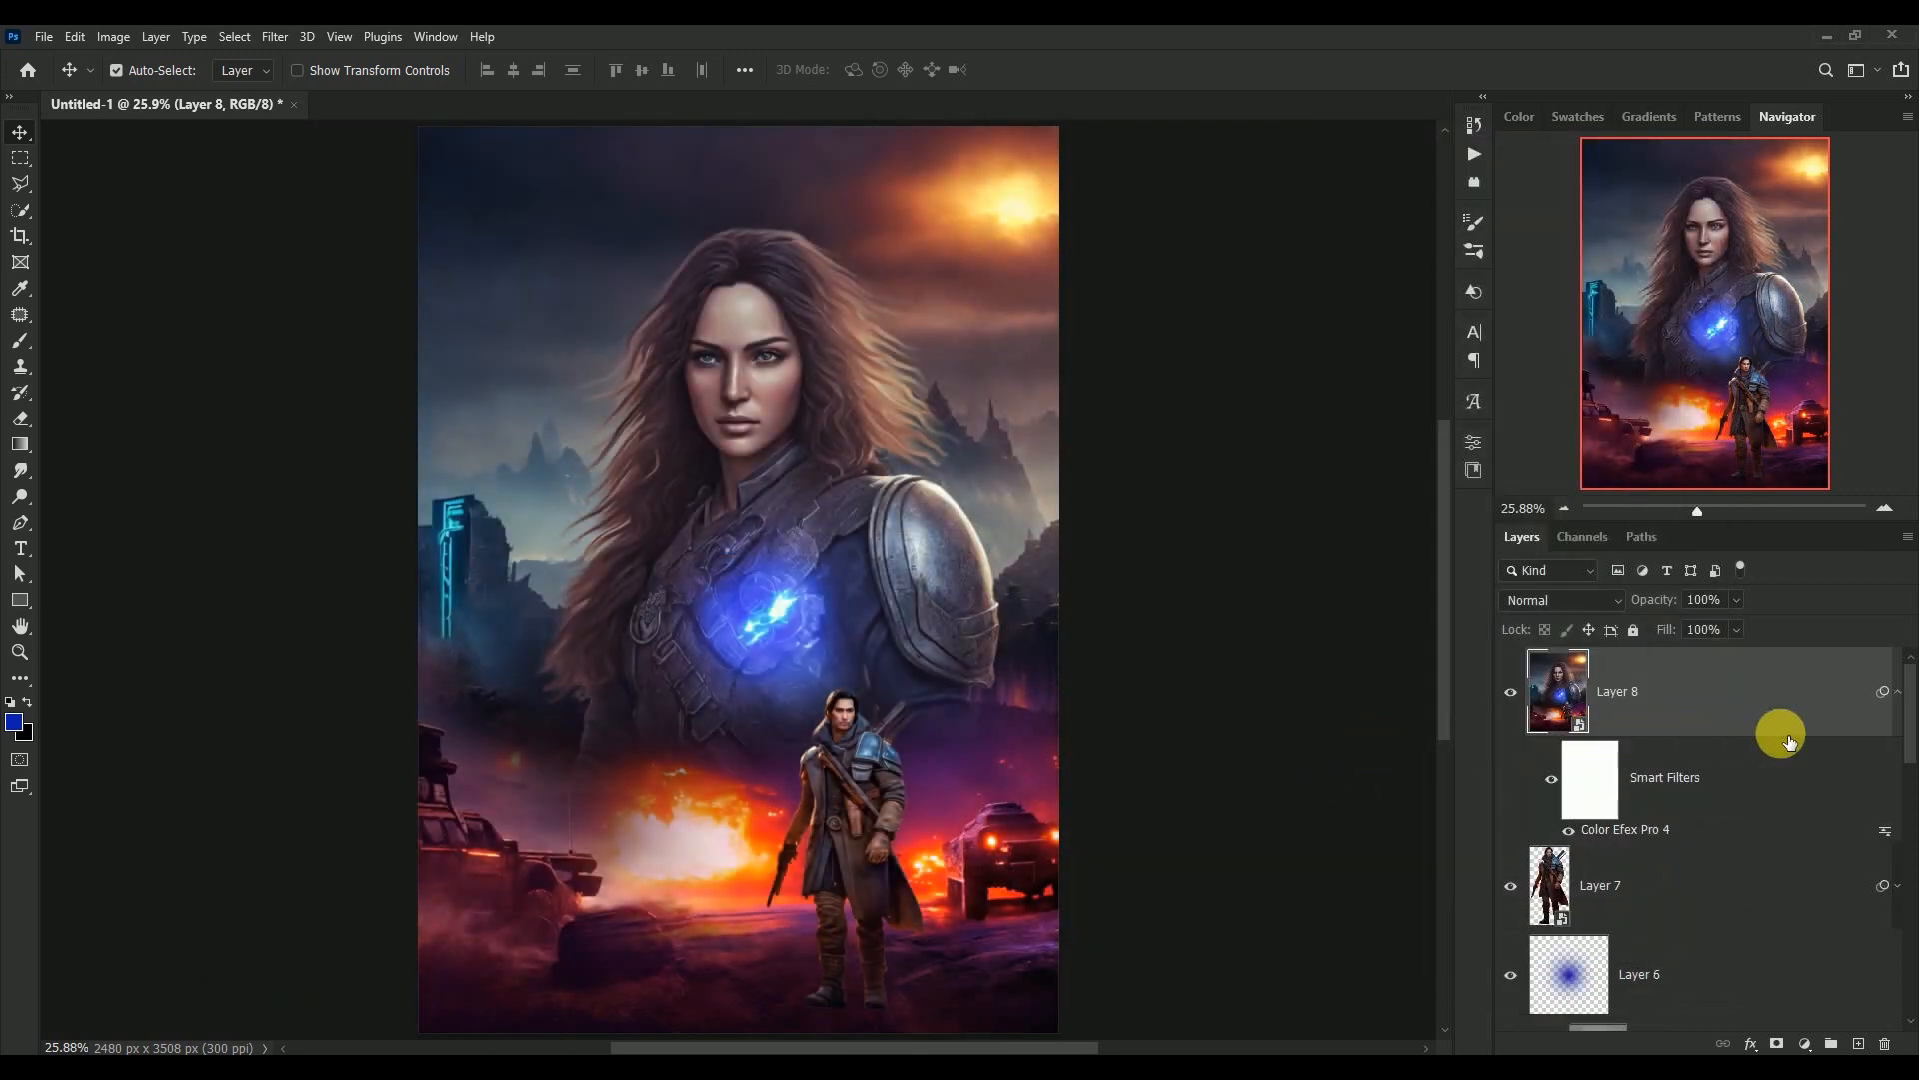
pyautogui.click(1898, 692)
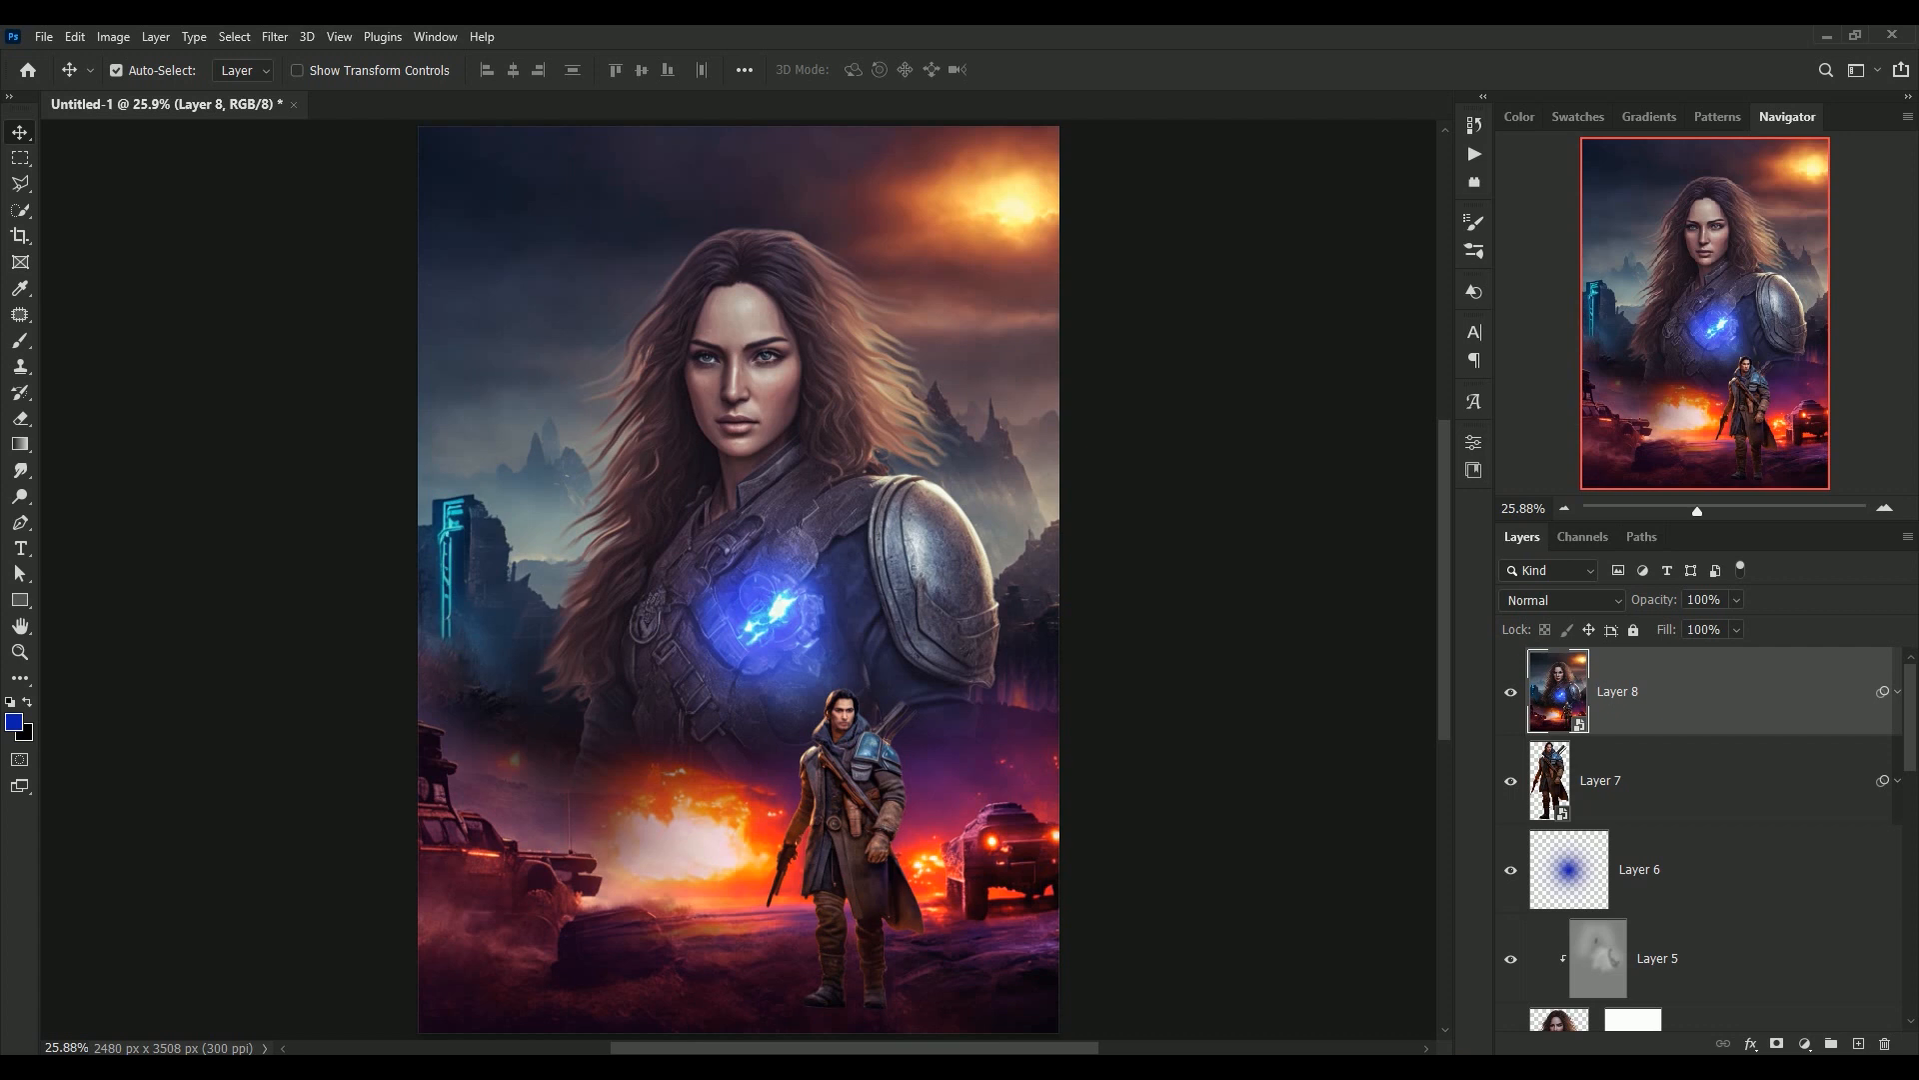
pyautogui.press('ctrl')
pyautogui.click(1511, 690)
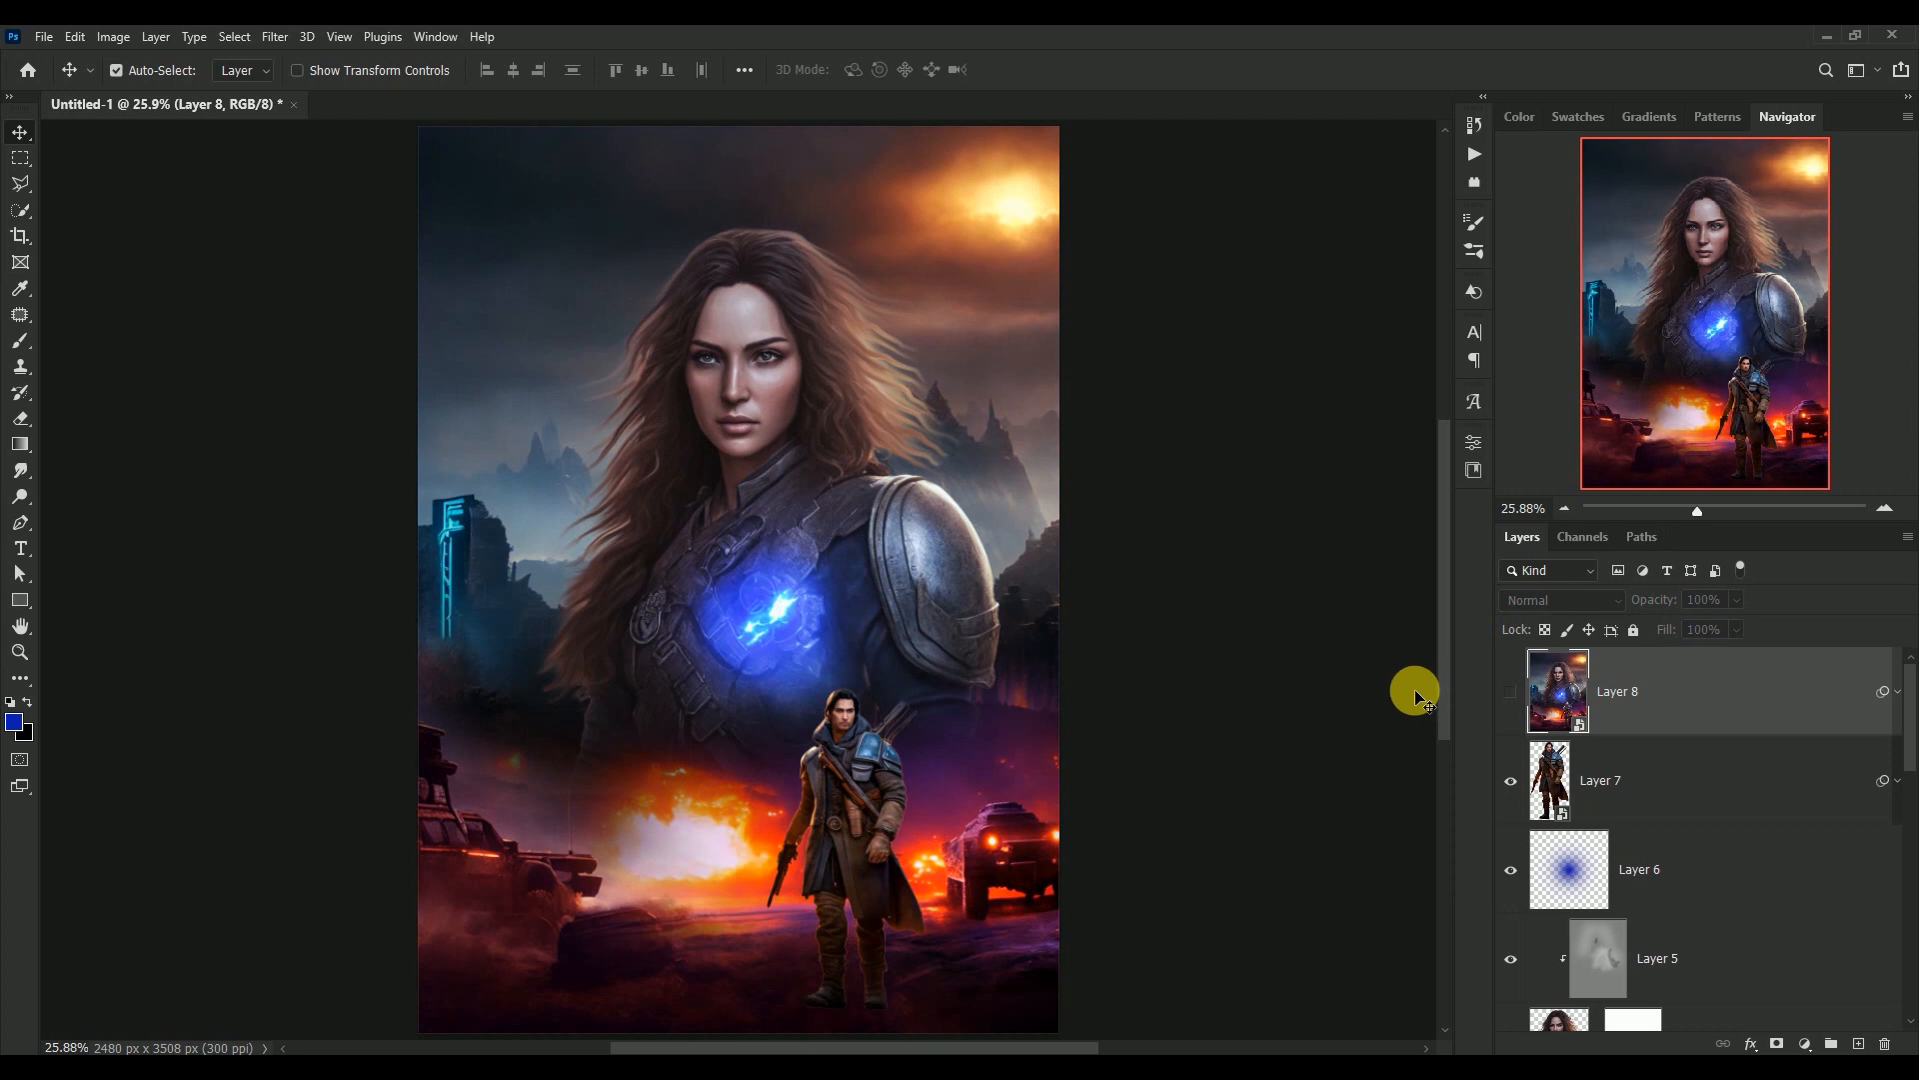
pyautogui.click(1511, 691)
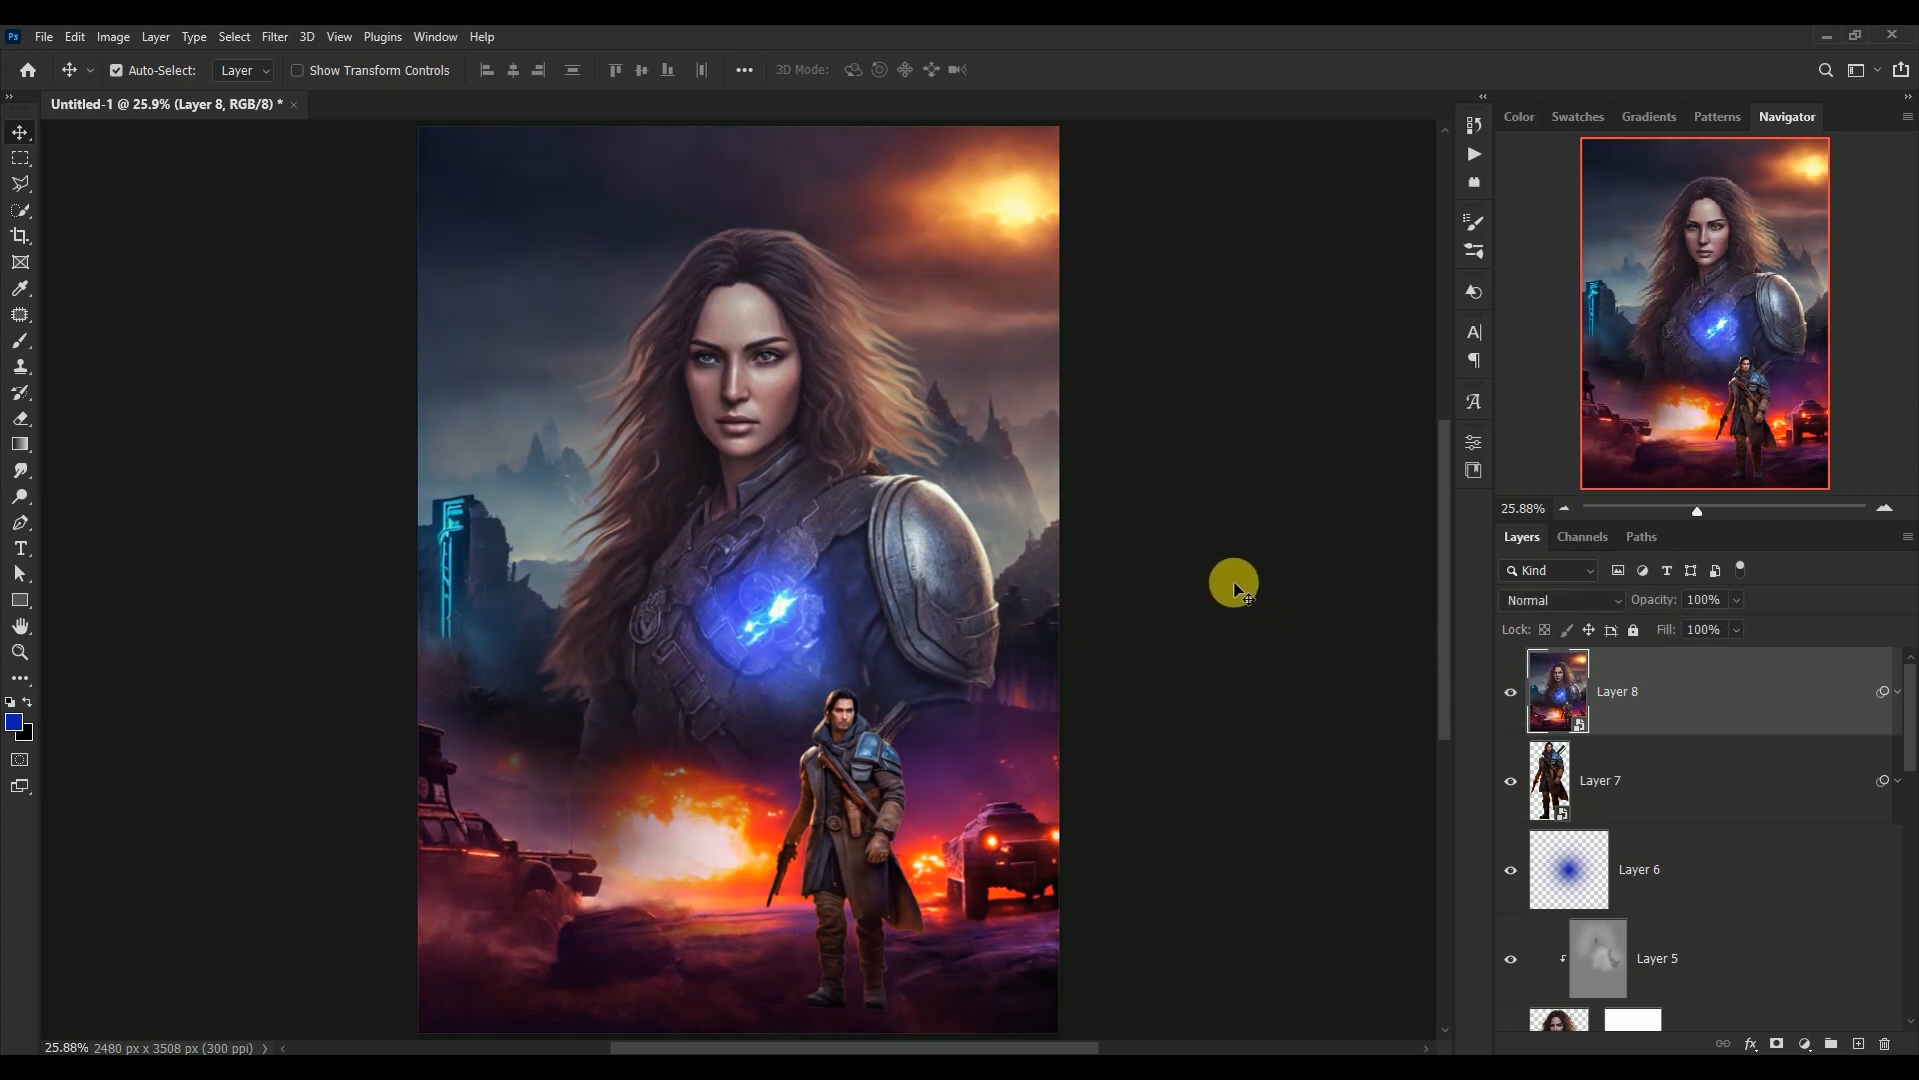
# Stamp all visible layers into a new layer above Layer 8 and convert it to a smart object
pyautogui.press('ctrl')
pyautogui.hotkey('ctrl', 'shift', 'alt', 'e')
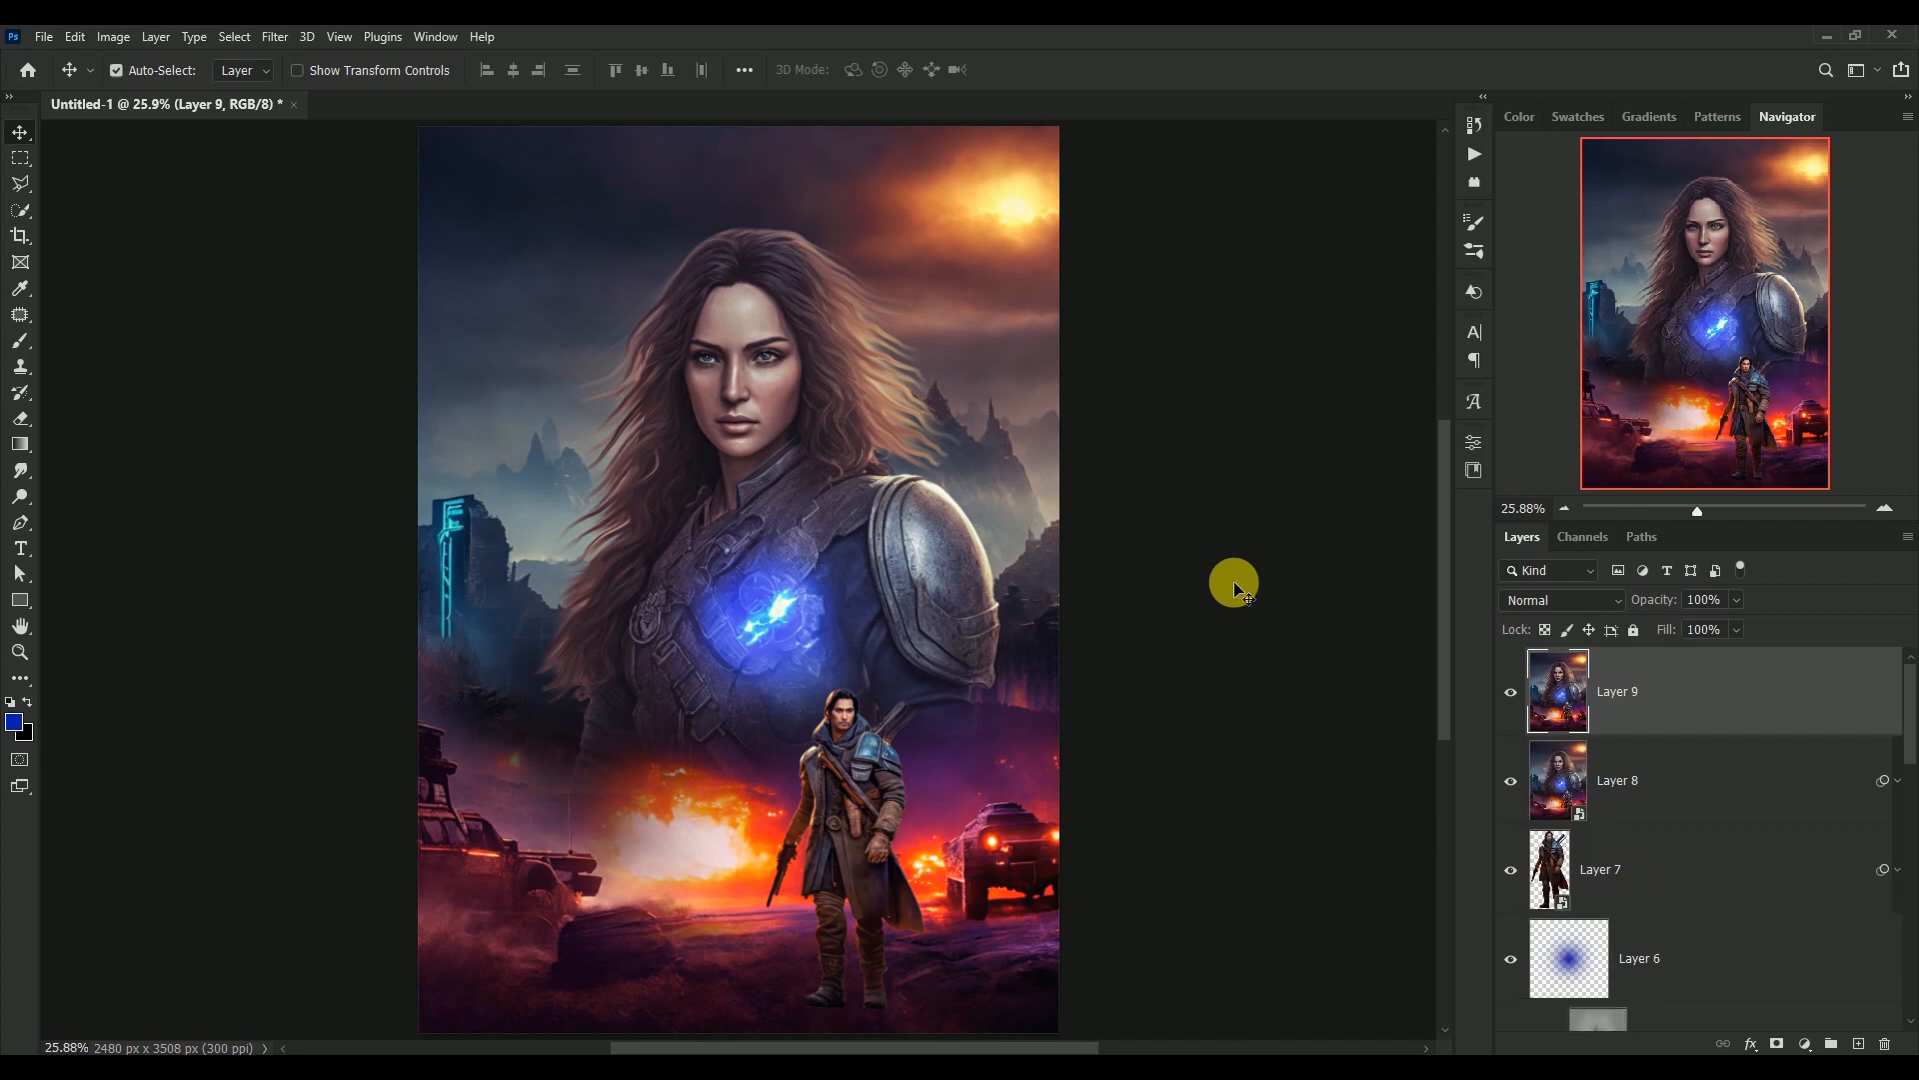
pyautogui.rightClick(1715, 682)
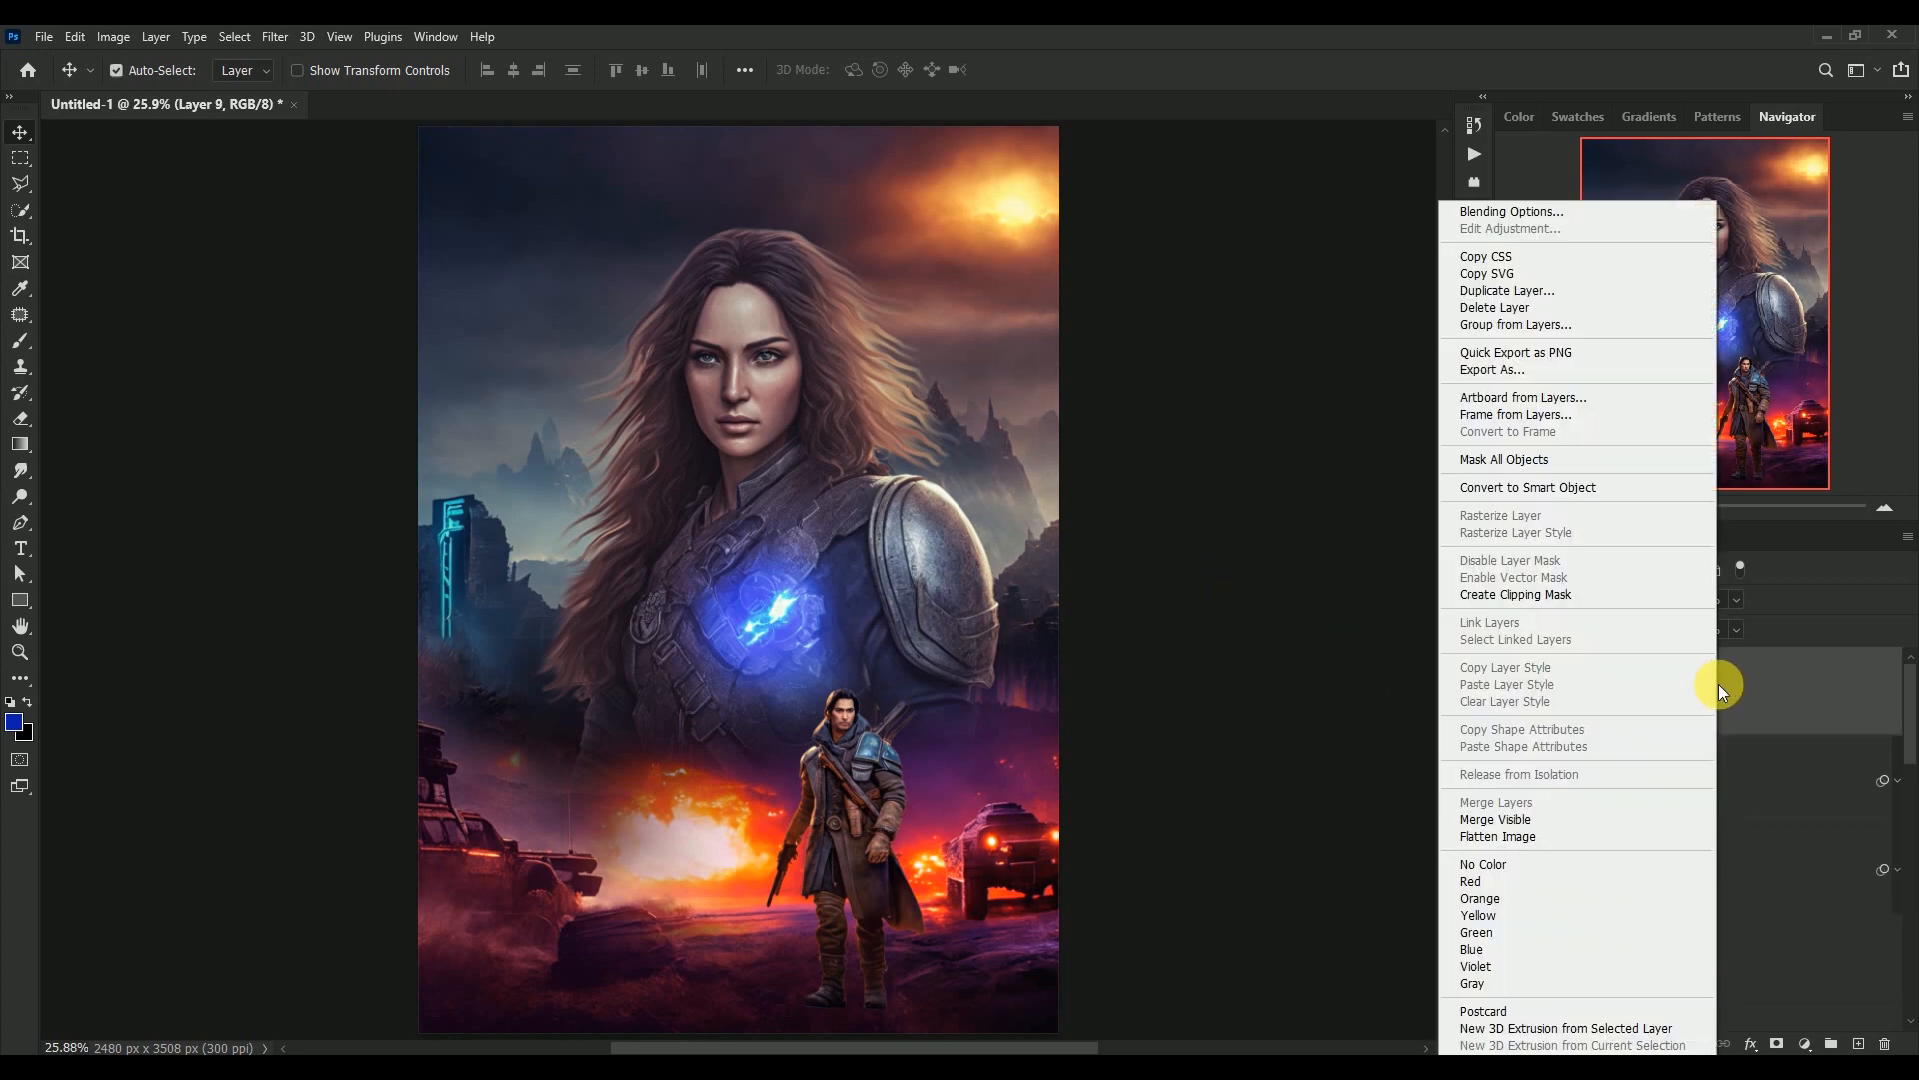
pyautogui.click(1644, 489)
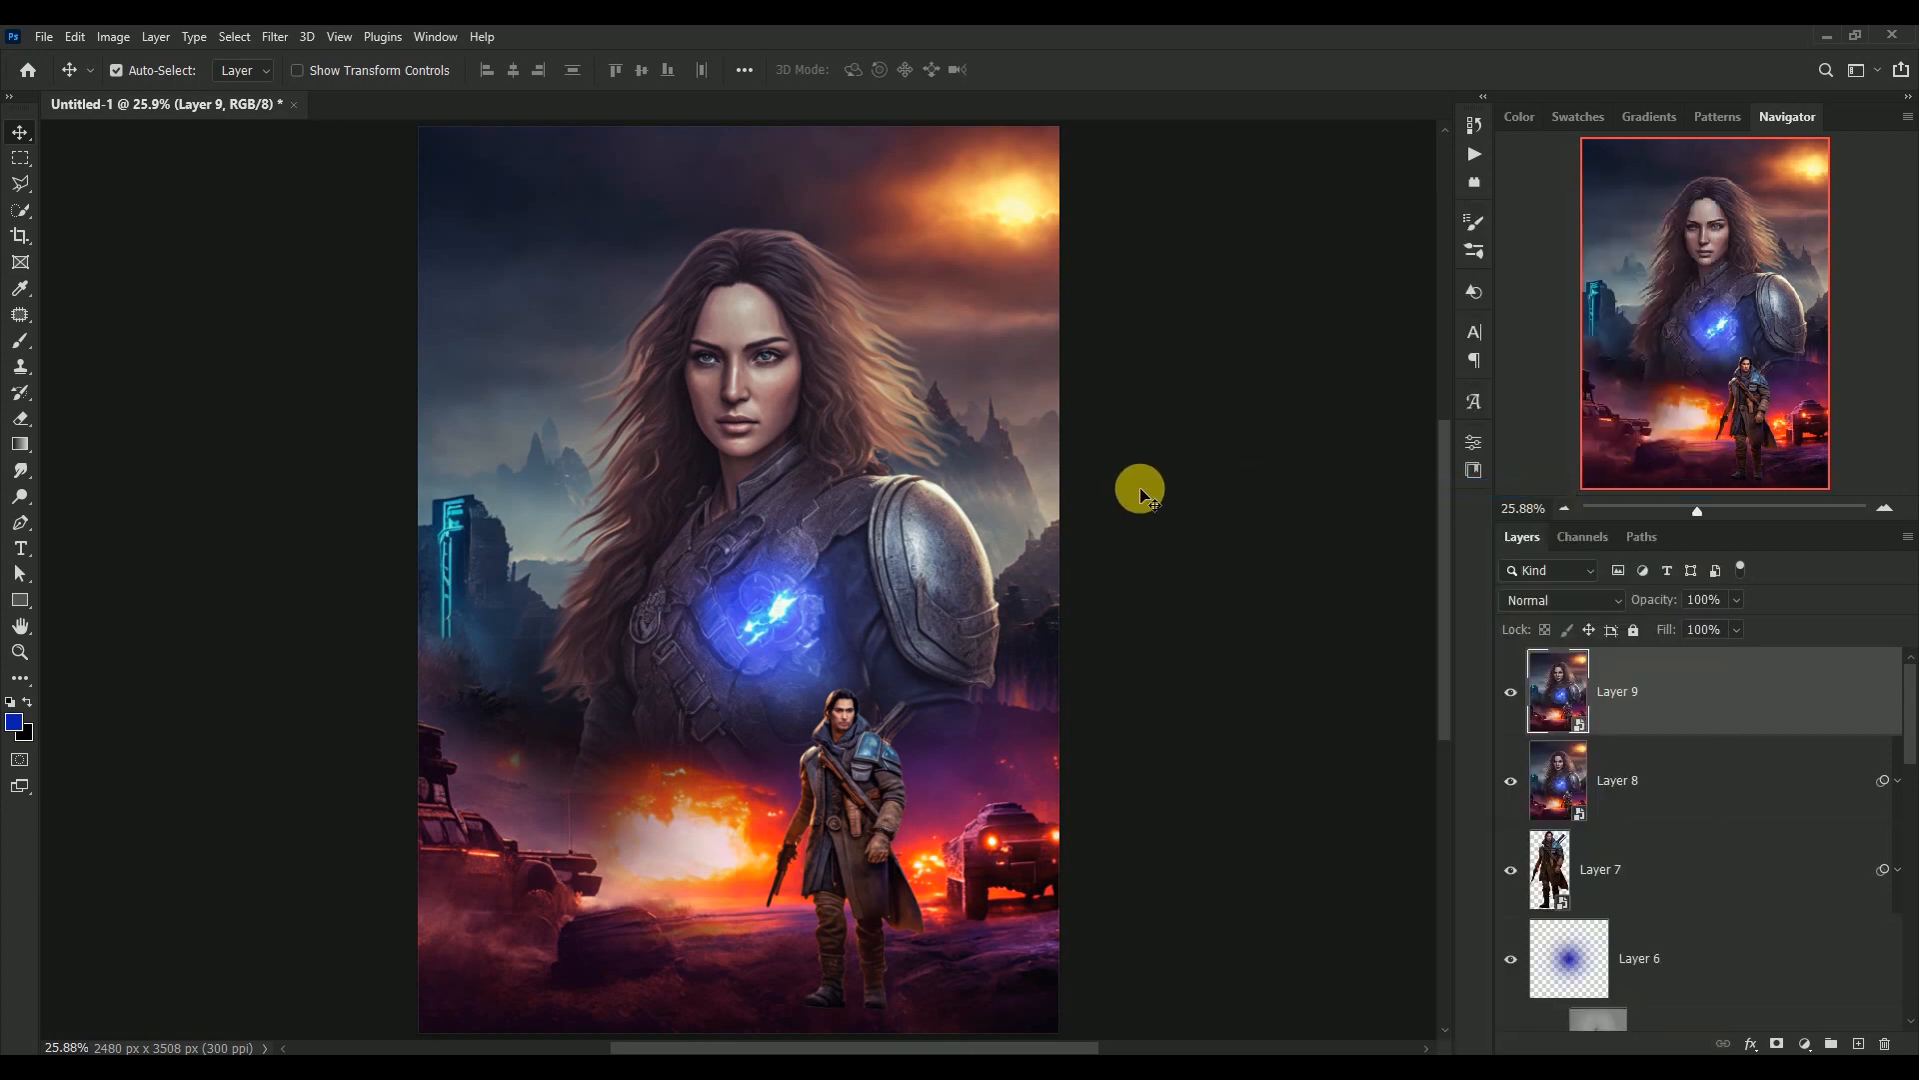
# Open the Camera Raw Filter on the stamped layer and use the CN16 preset at an amount of 40
pyautogui.click(272, 37)
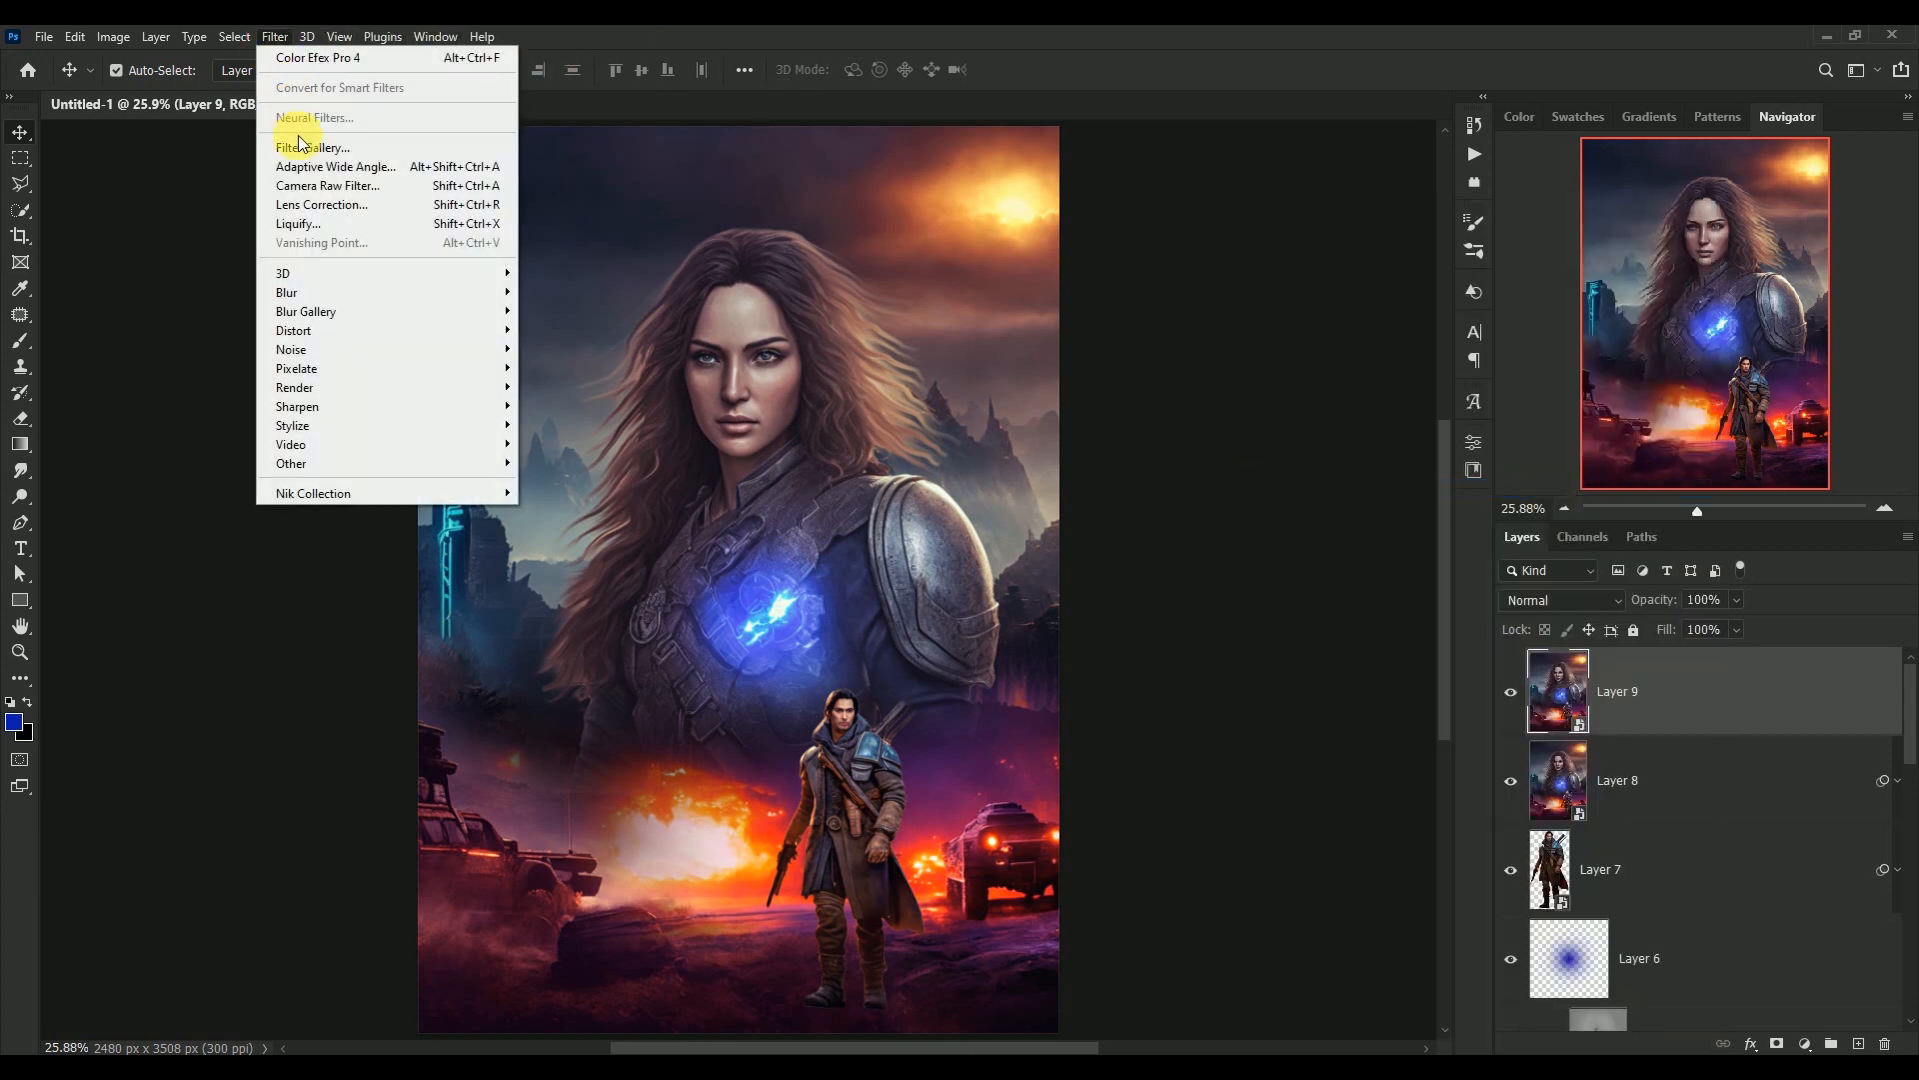
pyautogui.click(292, 188)
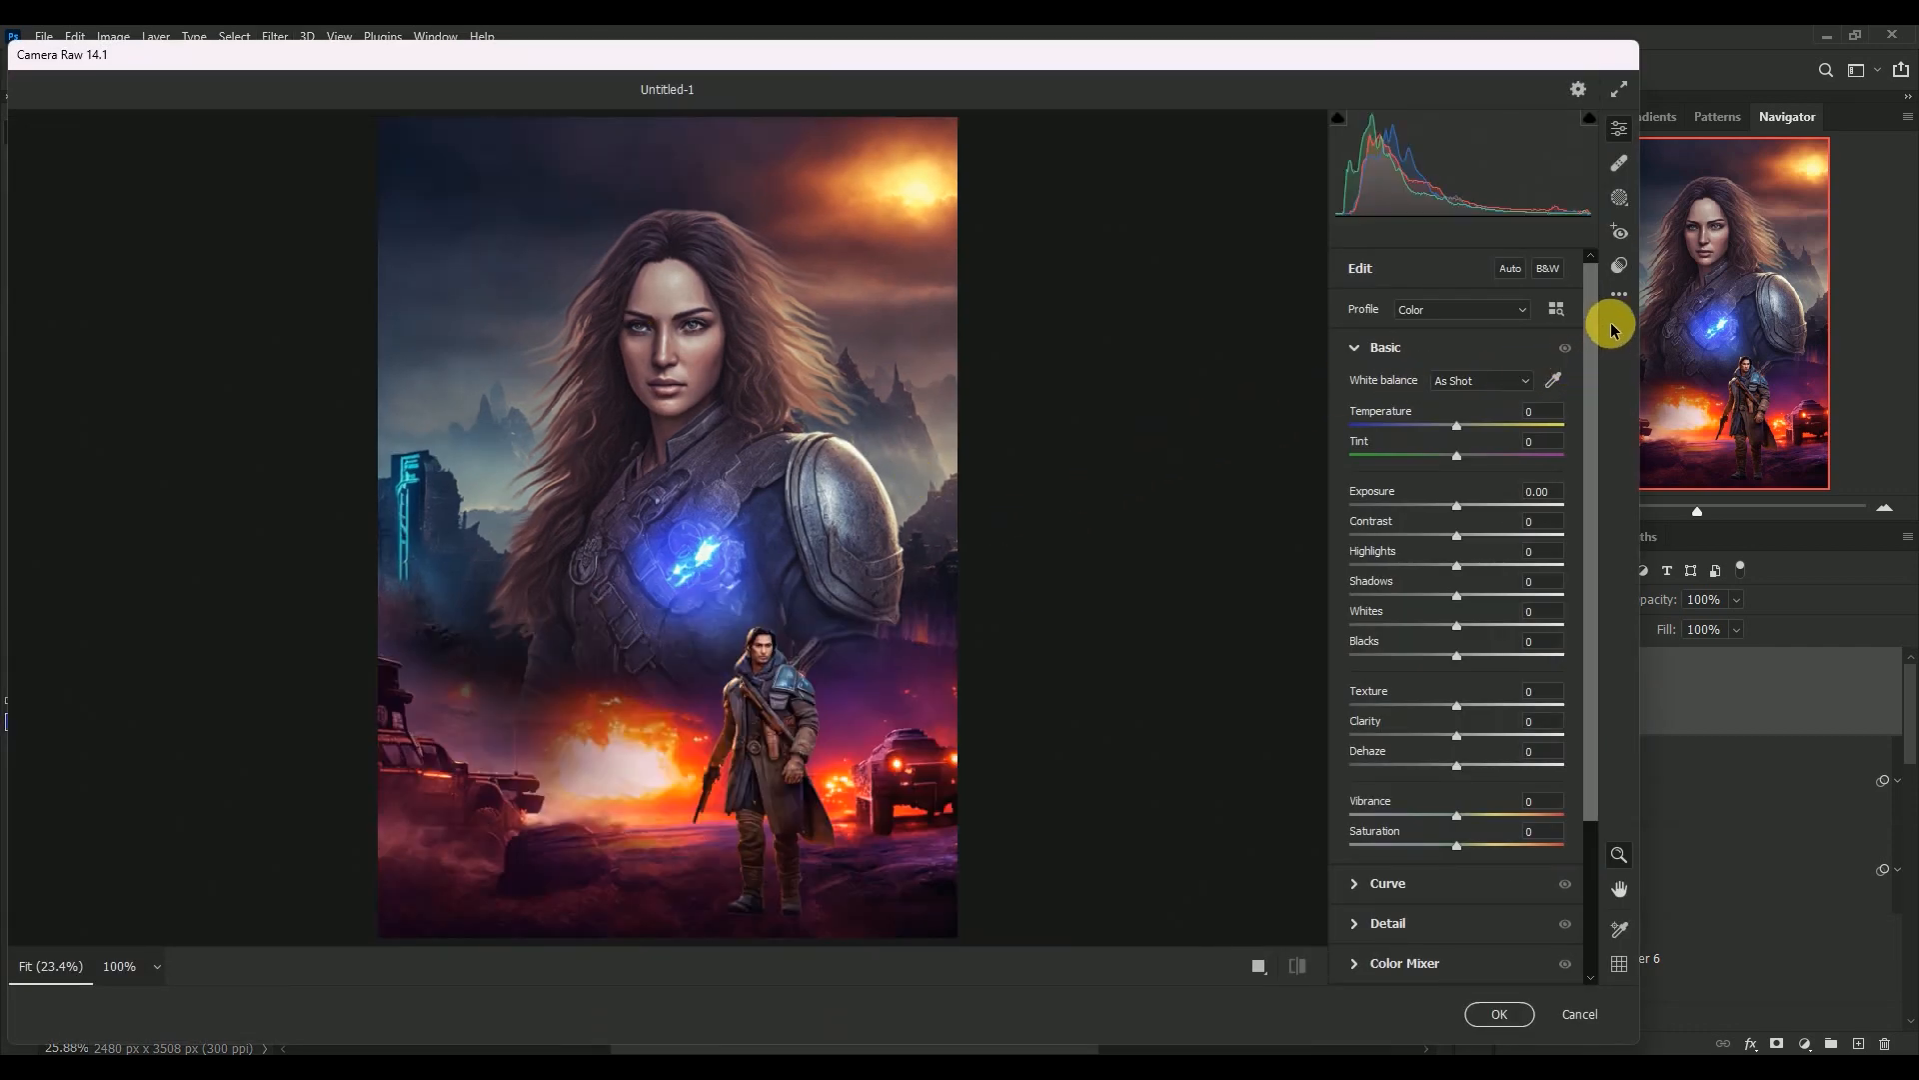
pyautogui.click(1619, 270)
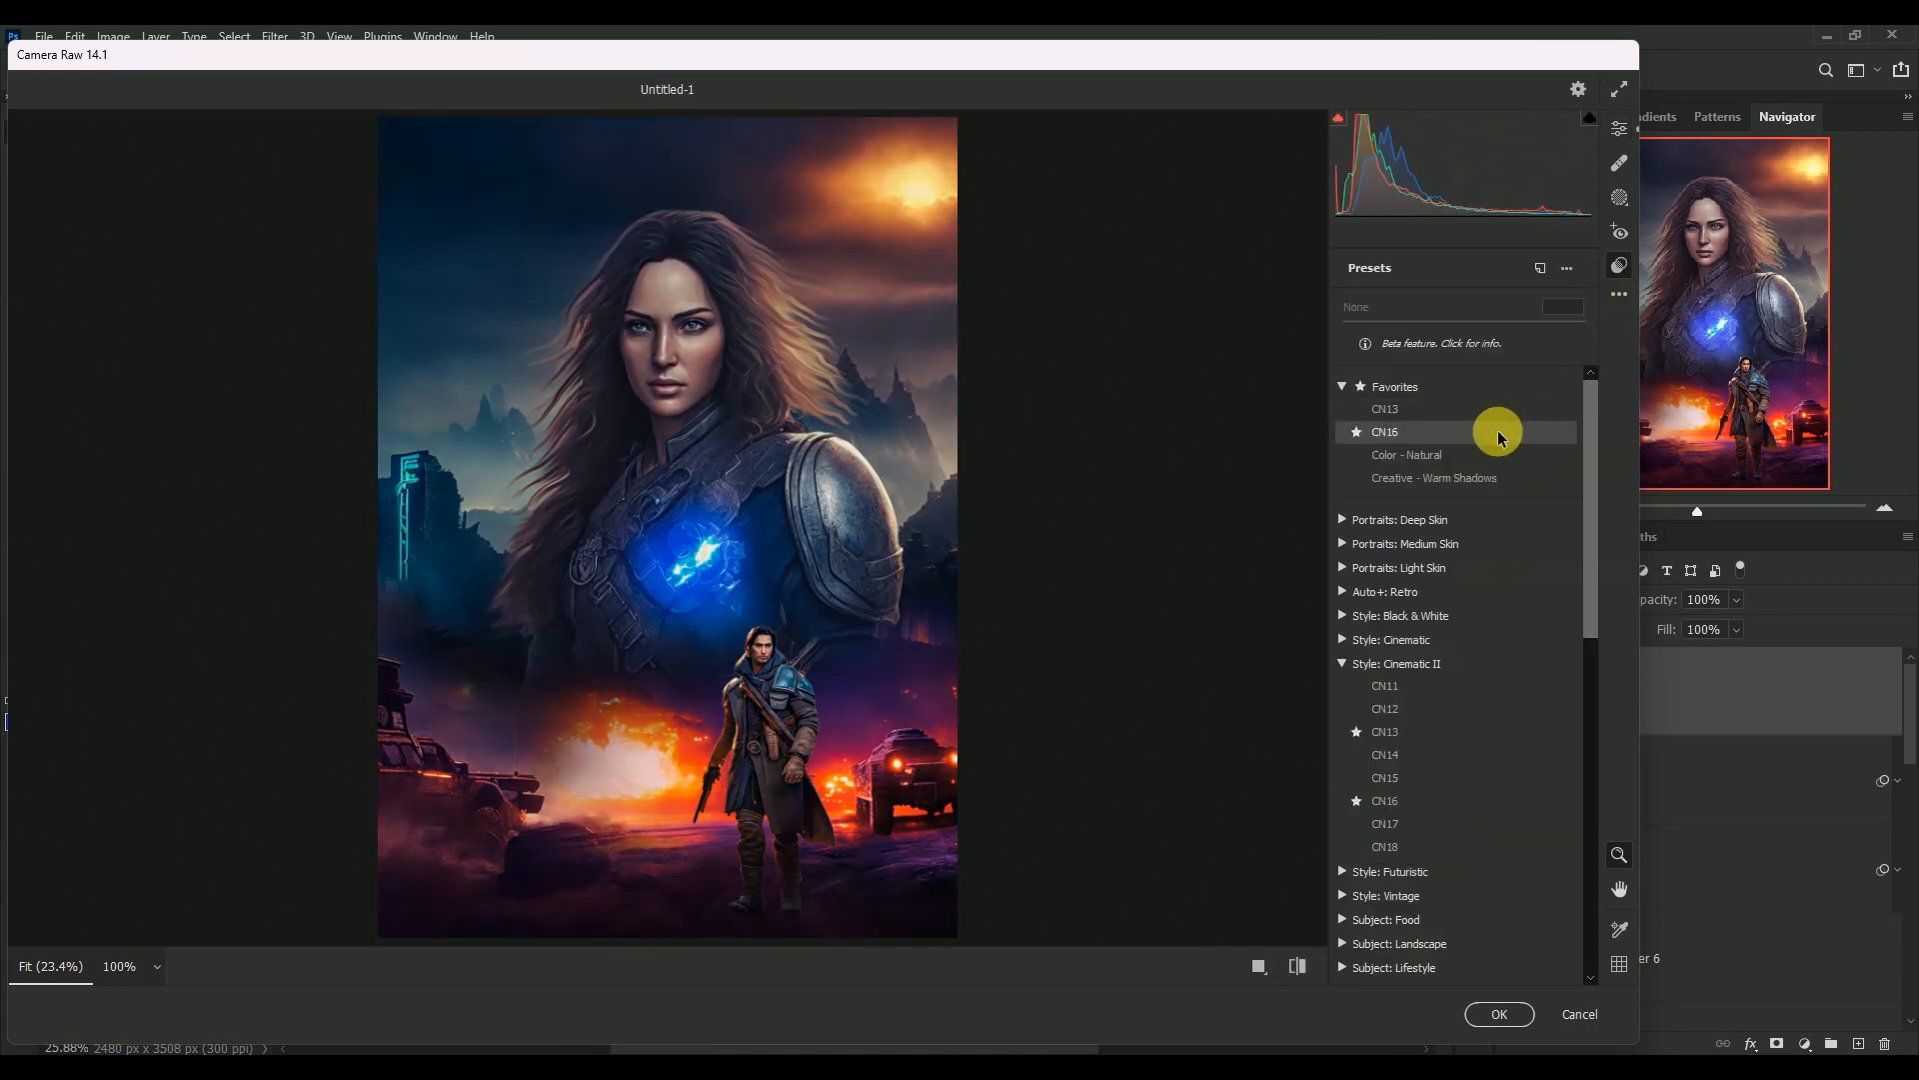
pyautogui.click(1498, 432)
pyautogui.click(1565, 305)
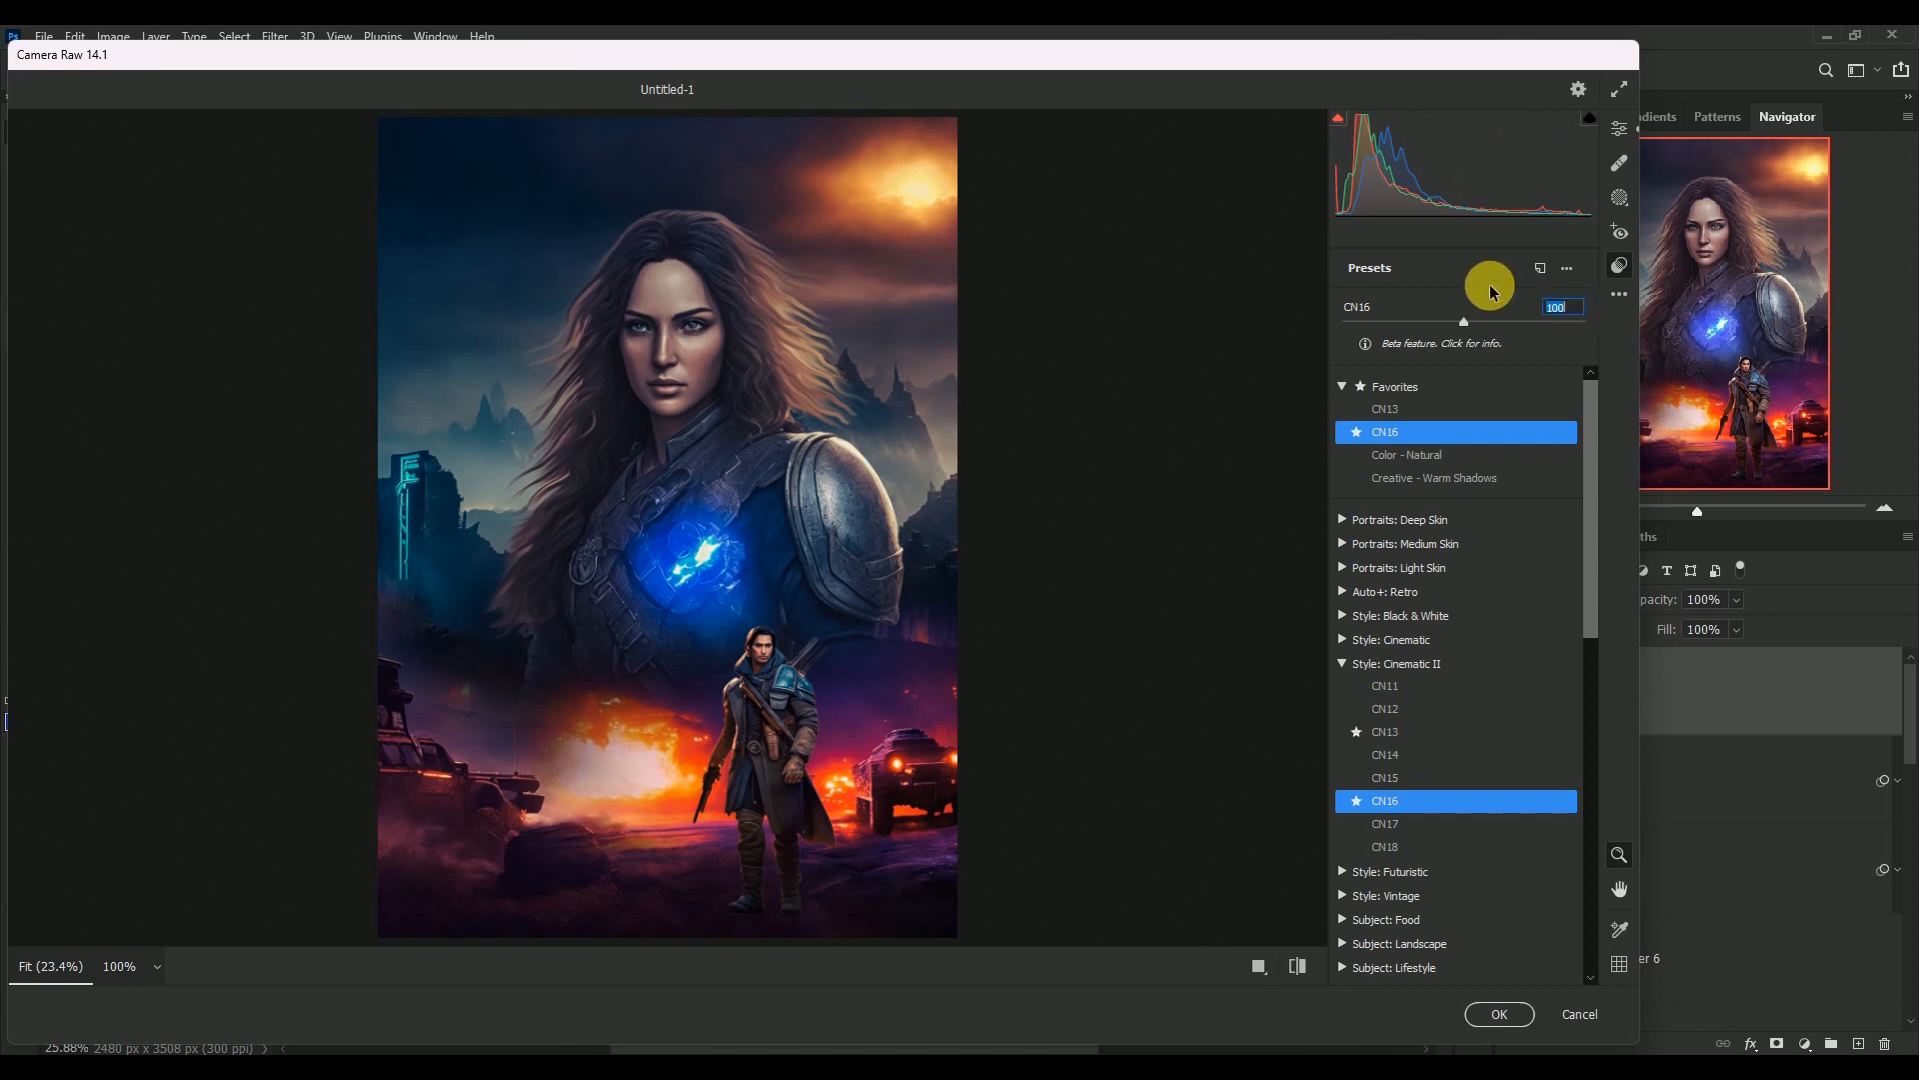
pyautogui.write('40')
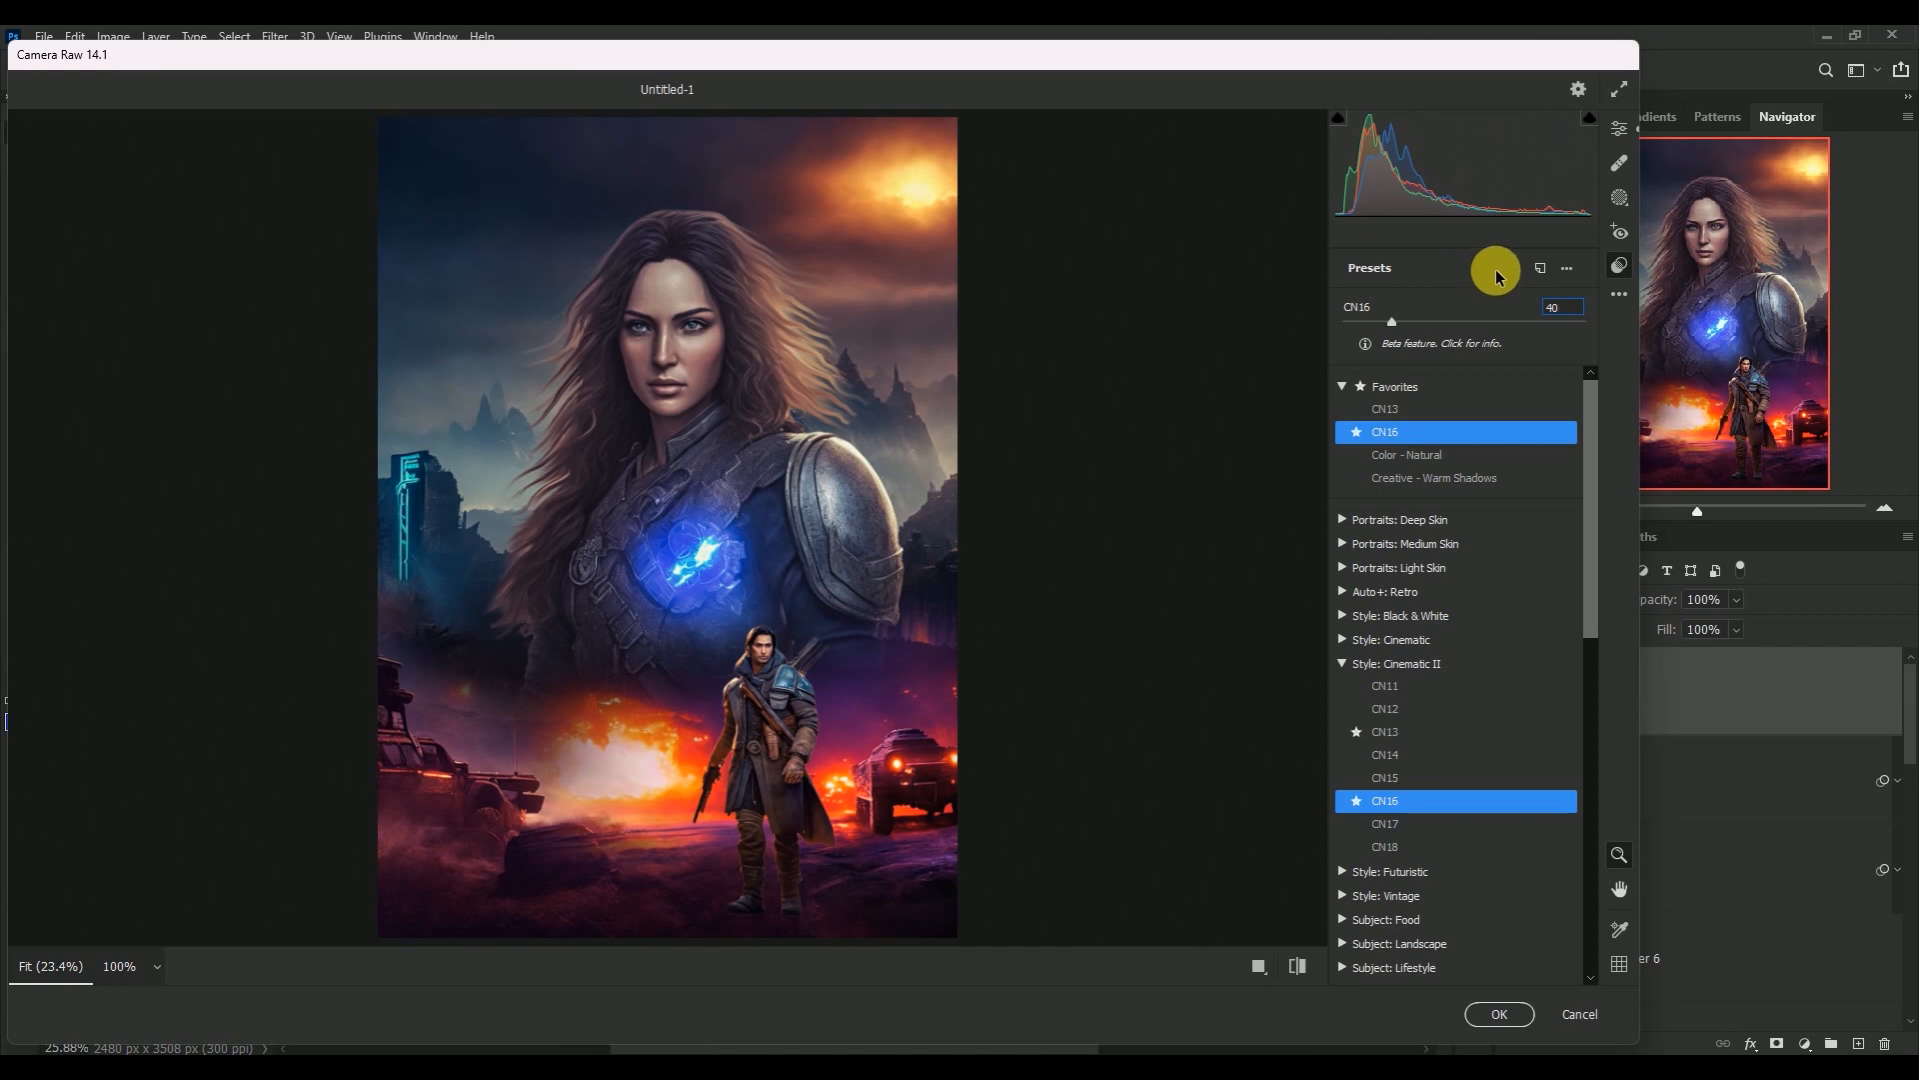
# Set the Camera Raw white balance to Temperature +4 and Tint -20
pyautogui.click(1619, 129)
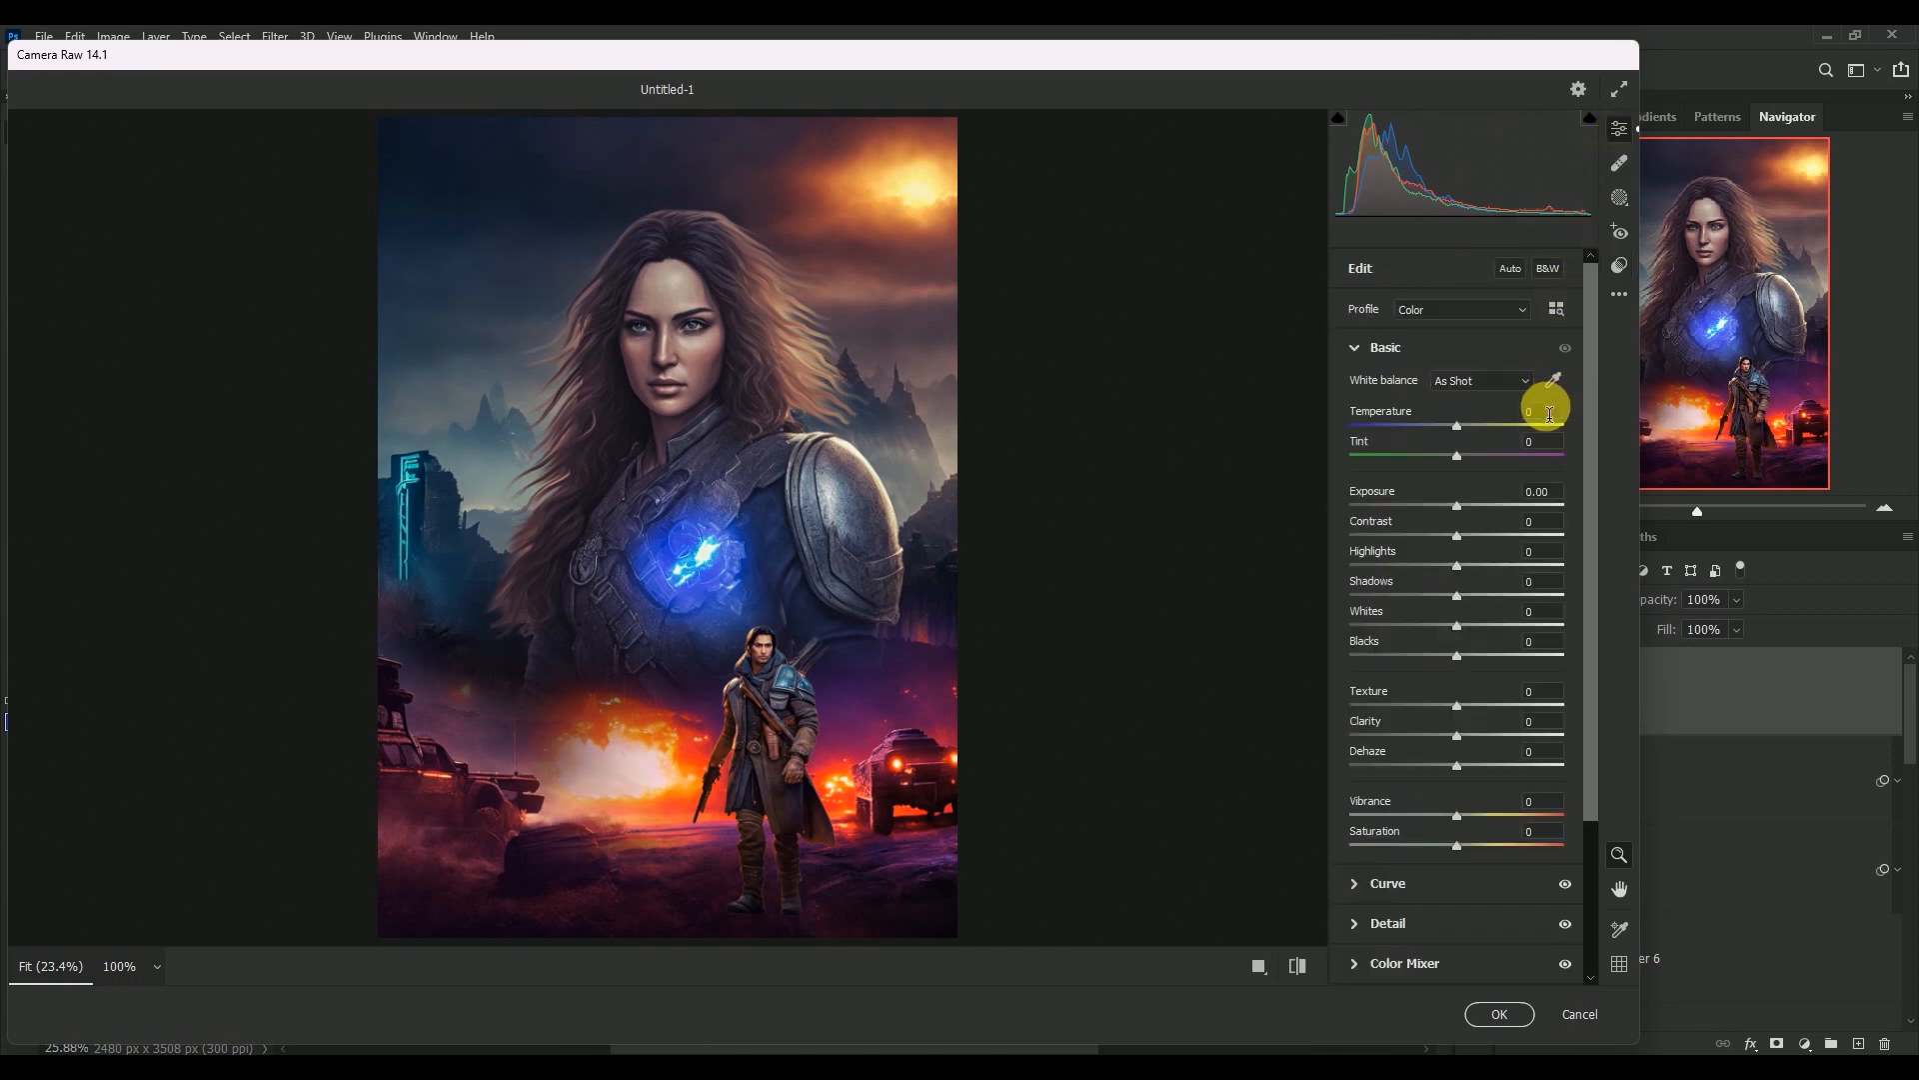
pyautogui.click(1550, 413)
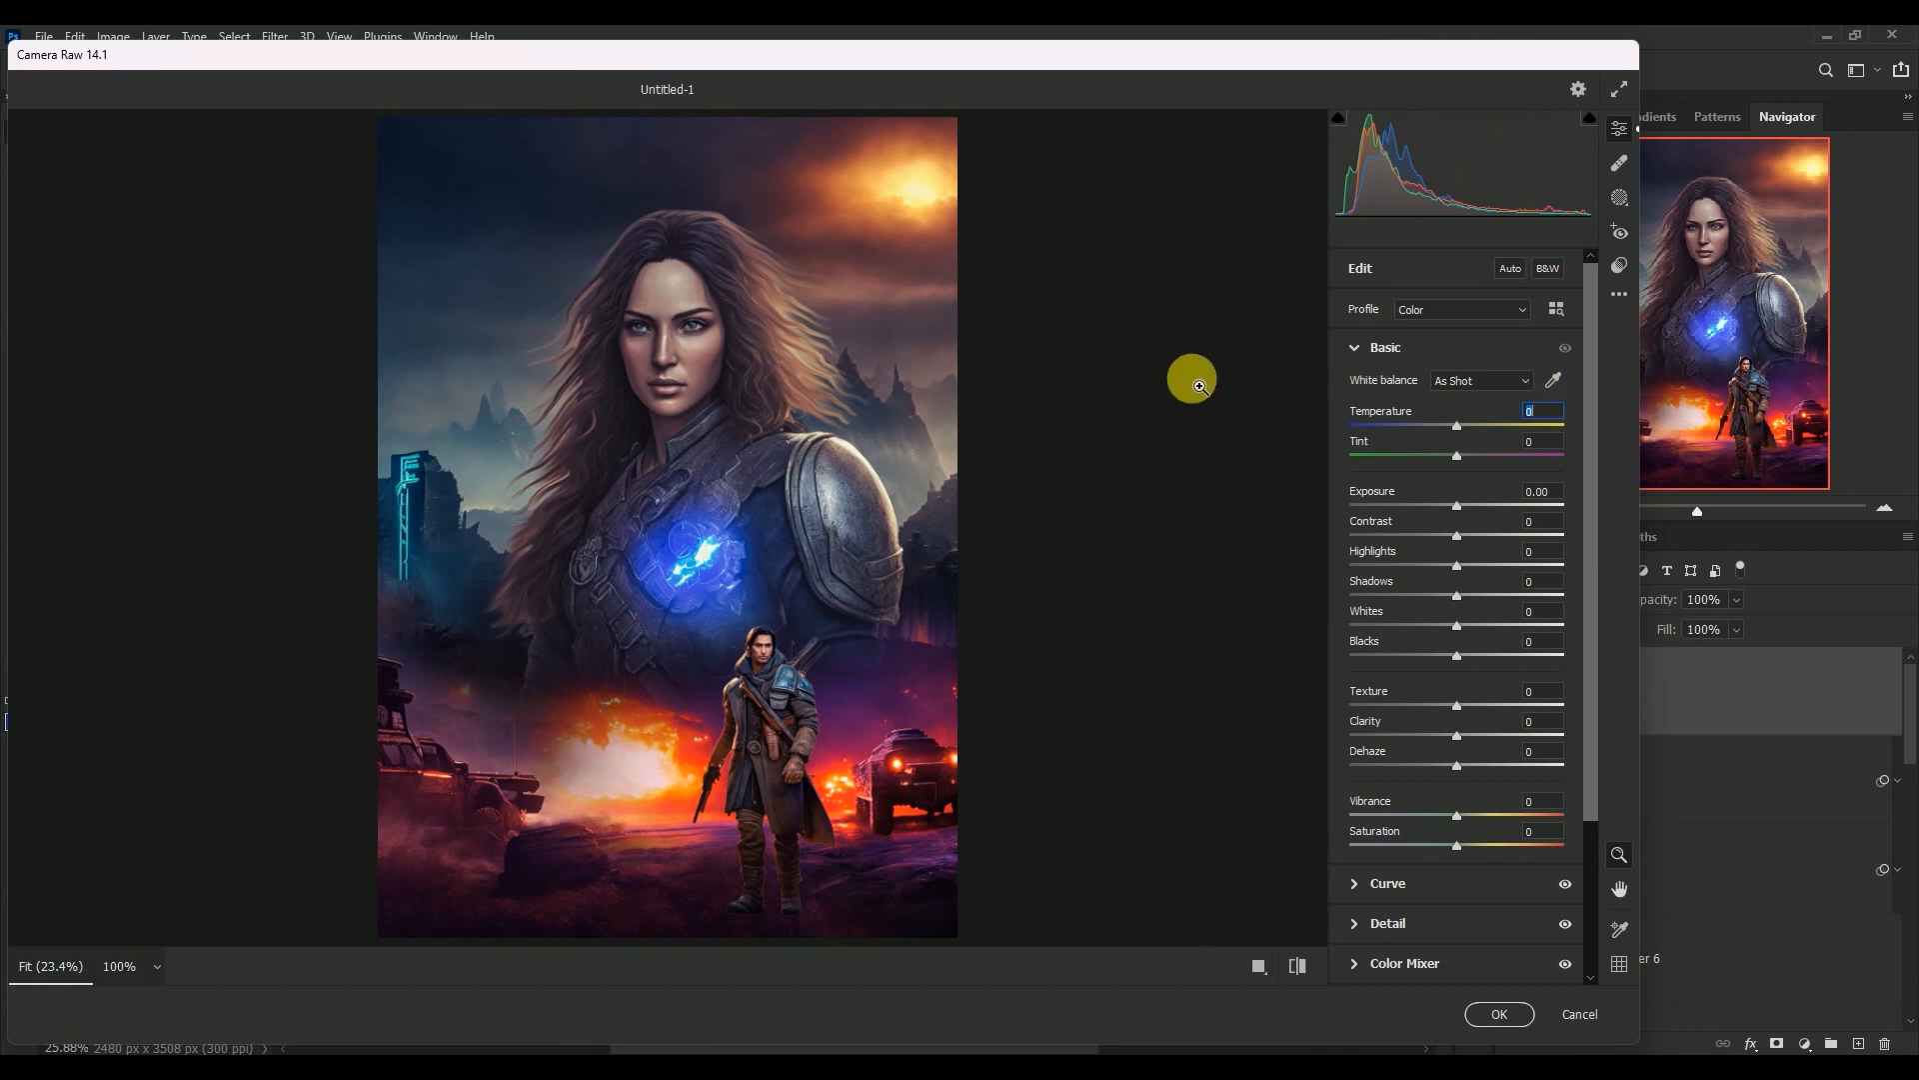
pyautogui.write('+4')
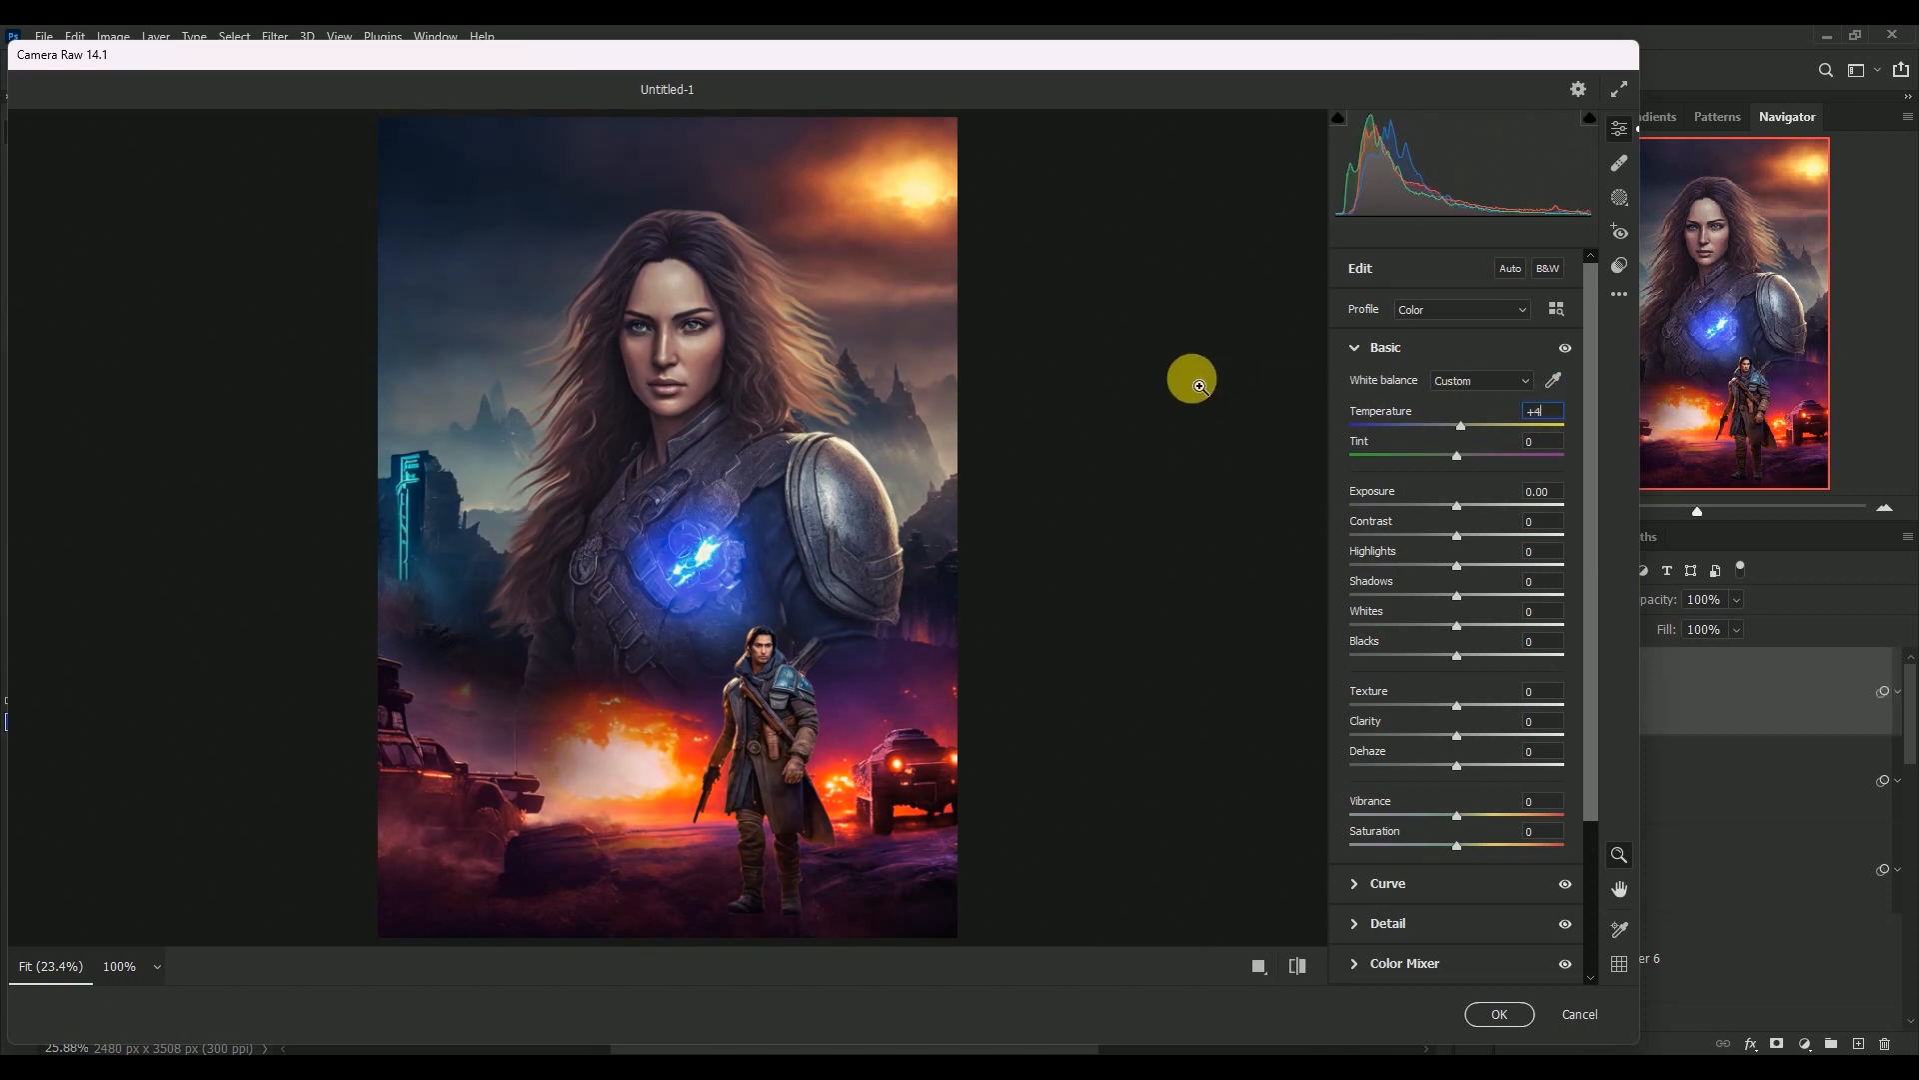
pyautogui.press('Tab')
pyautogui.write('-20')
# Set Highlights to -27 and Shadows to +14 in the Basic adjustments
pyautogui.press('Tab')
pyautogui.press('Tab')
pyautogui.press('Tab')
pyautogui.write('-27')
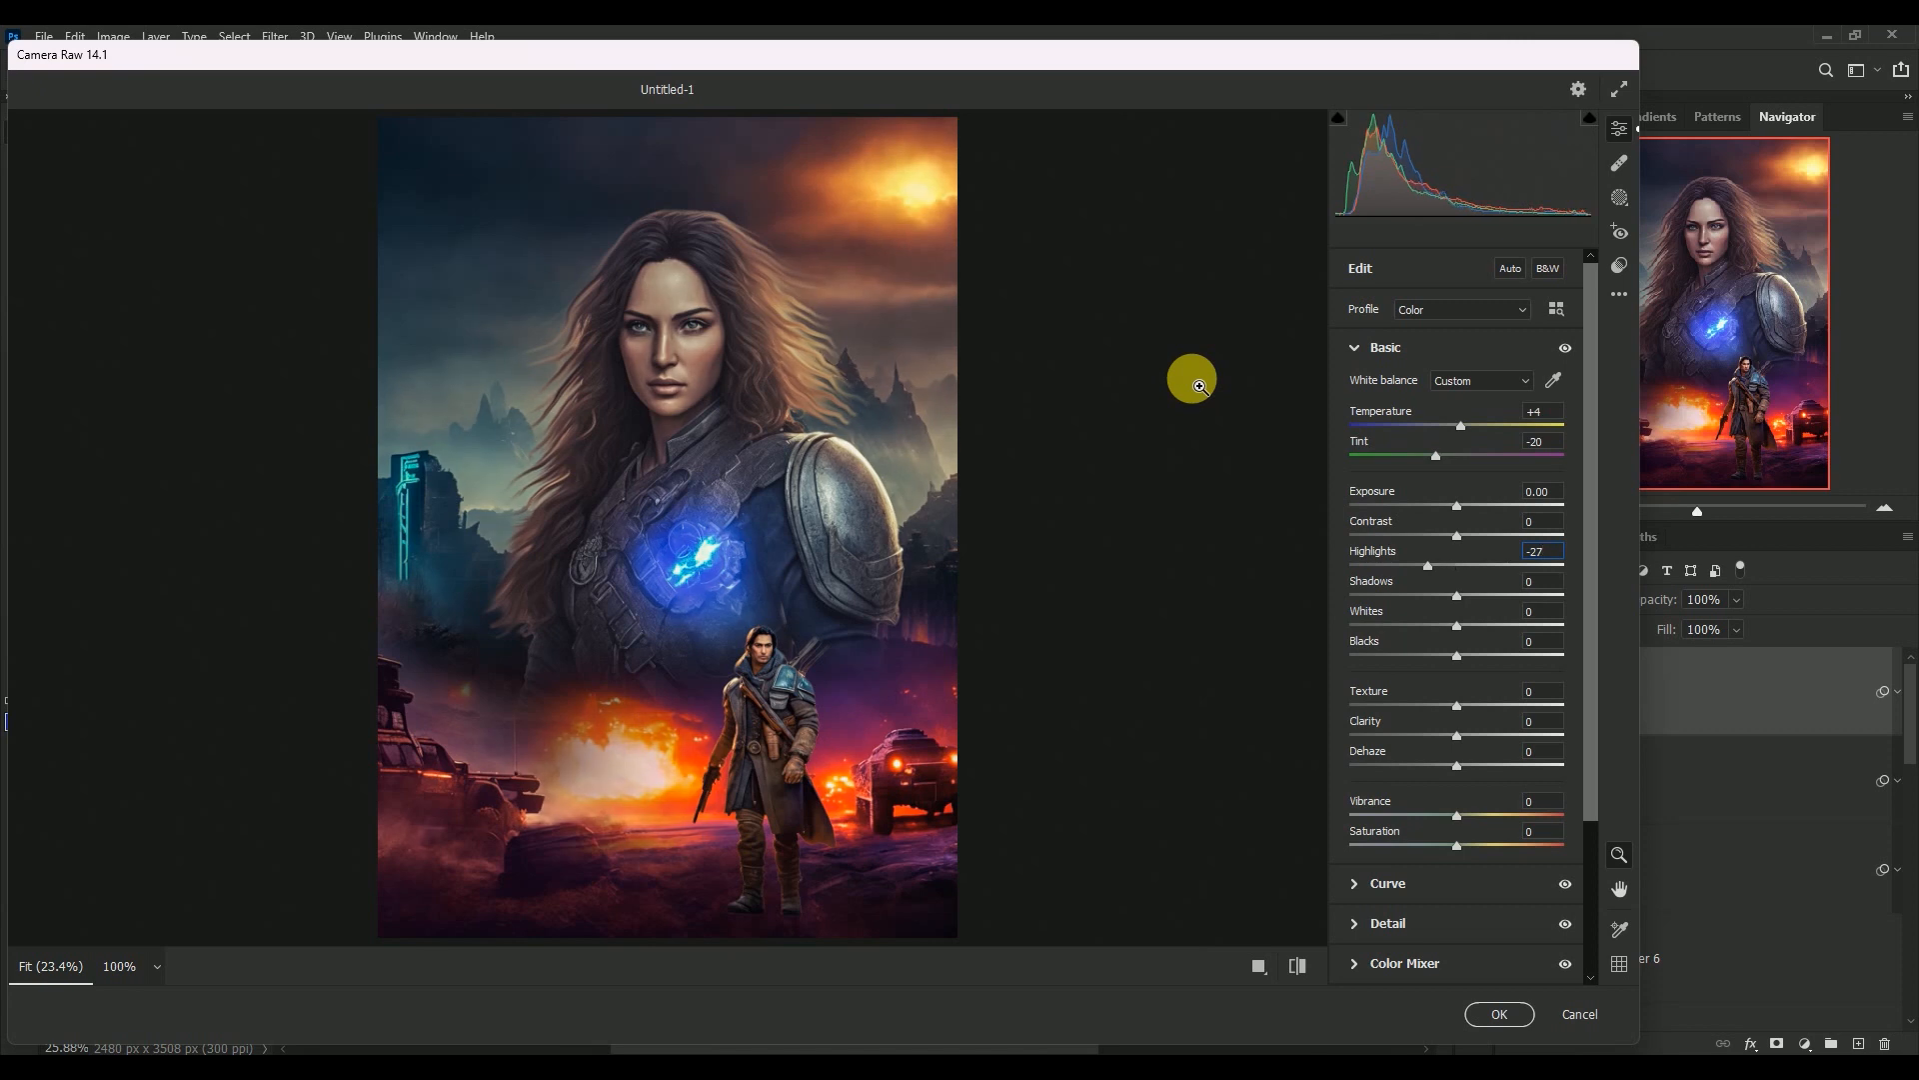
pyautogui.press('Tab')
pyautogui.write('+14')
# Set Texture to -5, Clarity to +15 and Vibrance to +24 in the Basic adjustments
pyautogui.press('Tab')
pyautogui.press('Tab')
pyautogui.press('Tab')
pyautogui.write('-5')
pyautogui.write('+15')
pyautogui.press('Tab')
pyautogui.press('Tab')
pyautogui.write('+24')
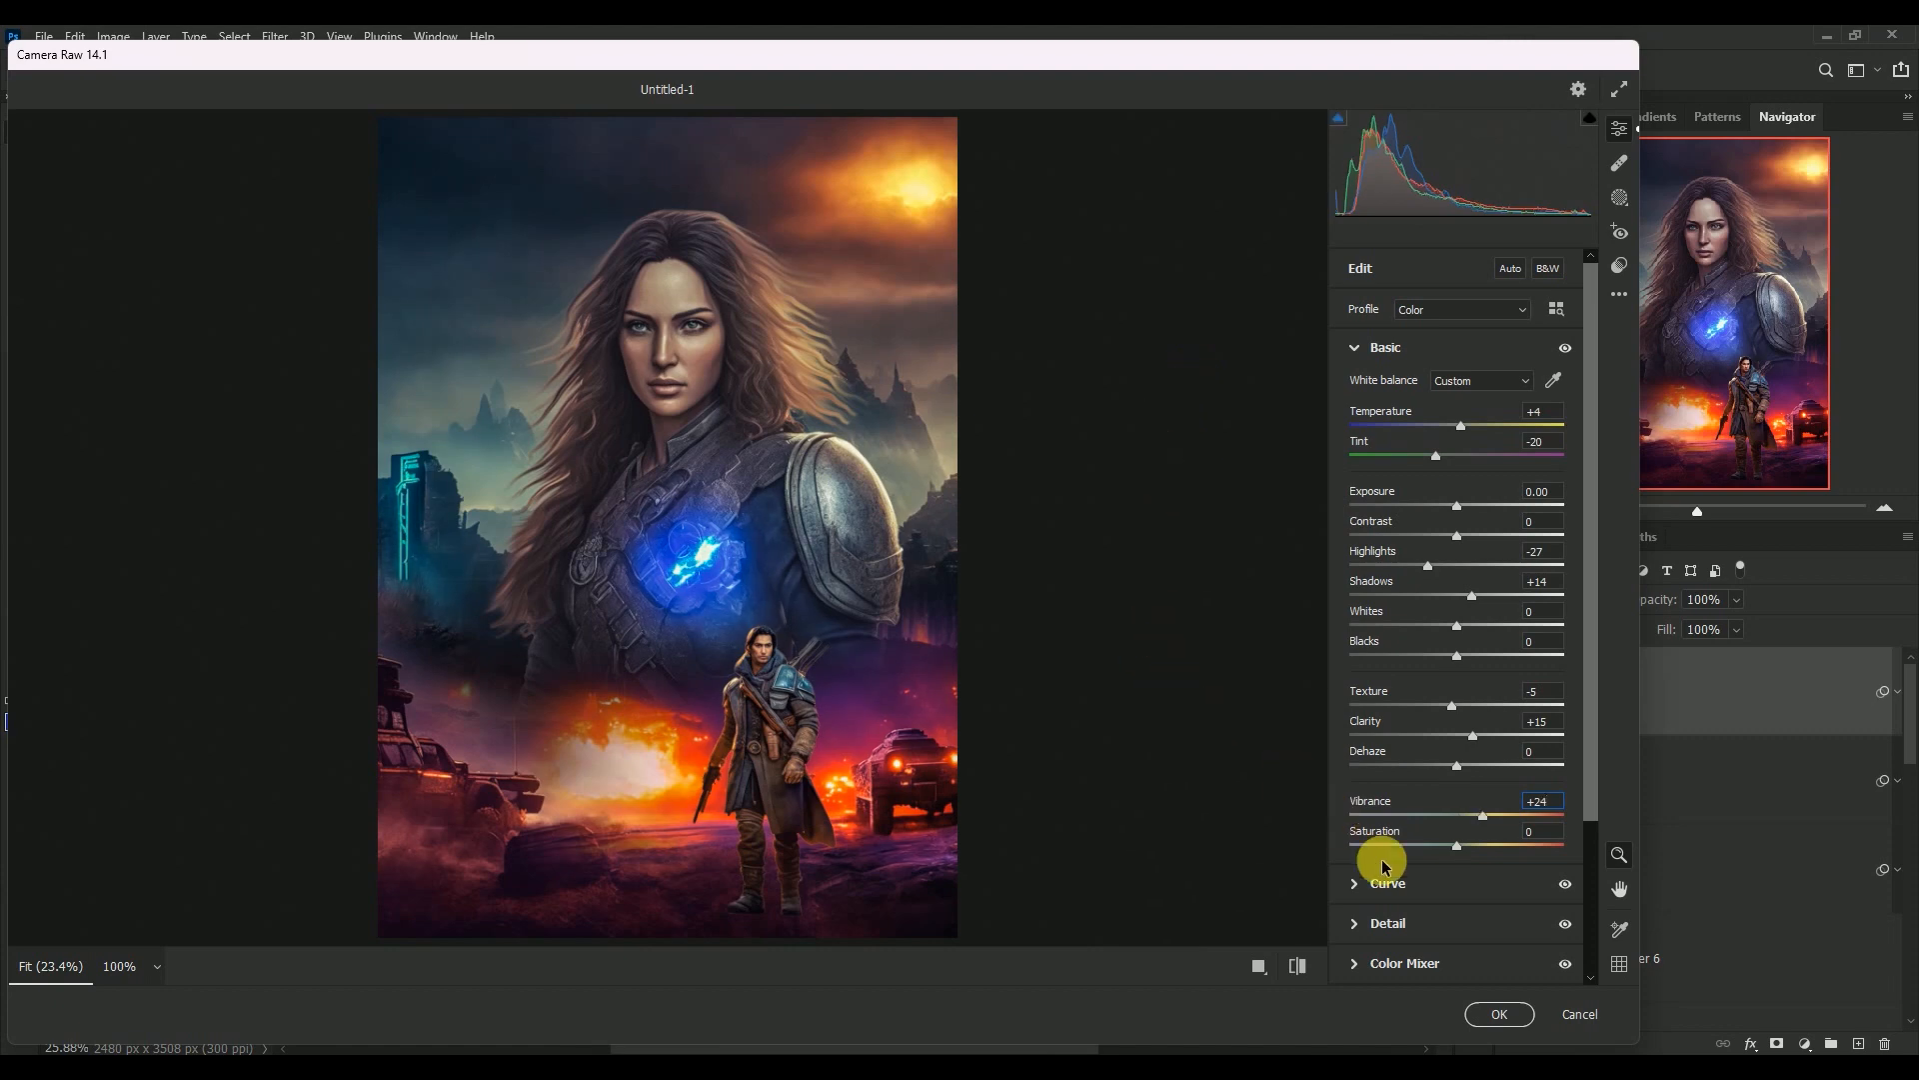
# Apply the Camera Raw Filter to Layer 9, collapse its smart filters, and compare the poster with and without the layer
pyautogui.click(1490, 1014)
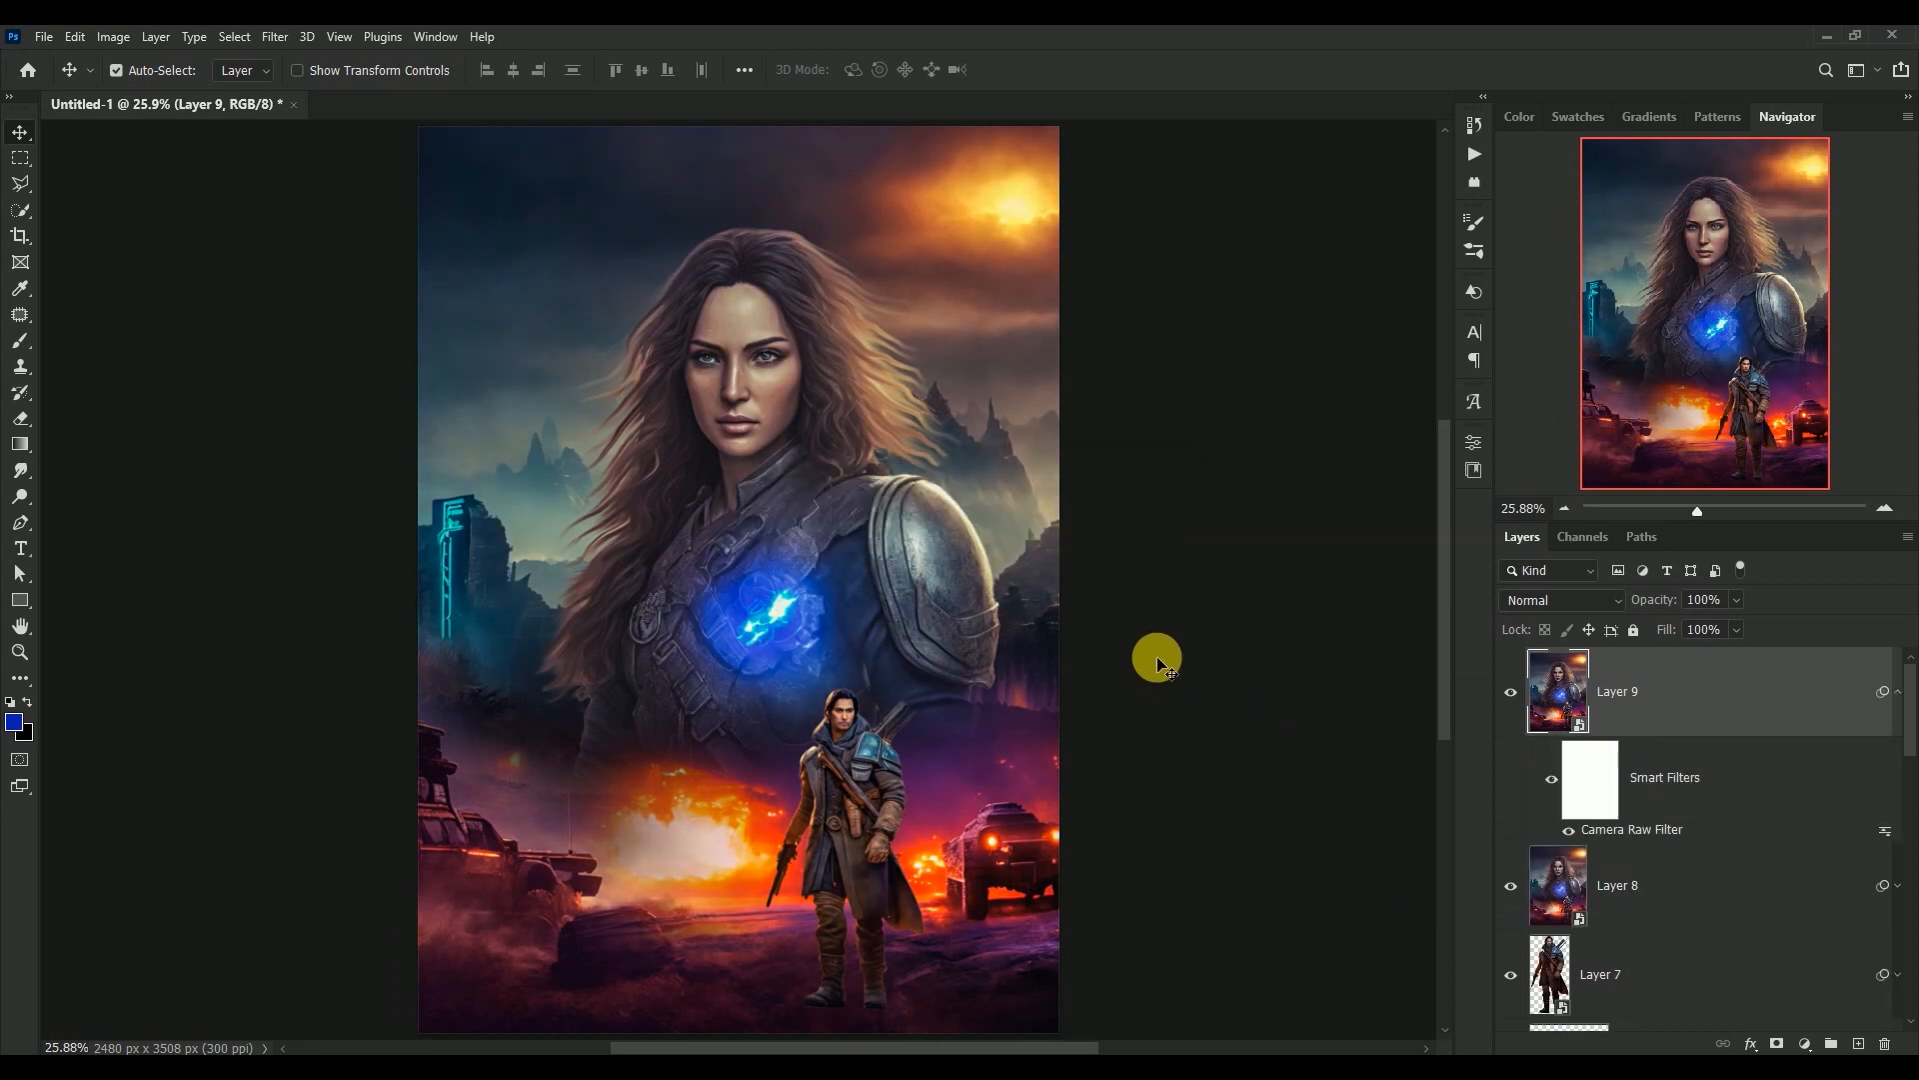
pyautogui.click(1897, 691)
pyautogui.click(1513, 691)
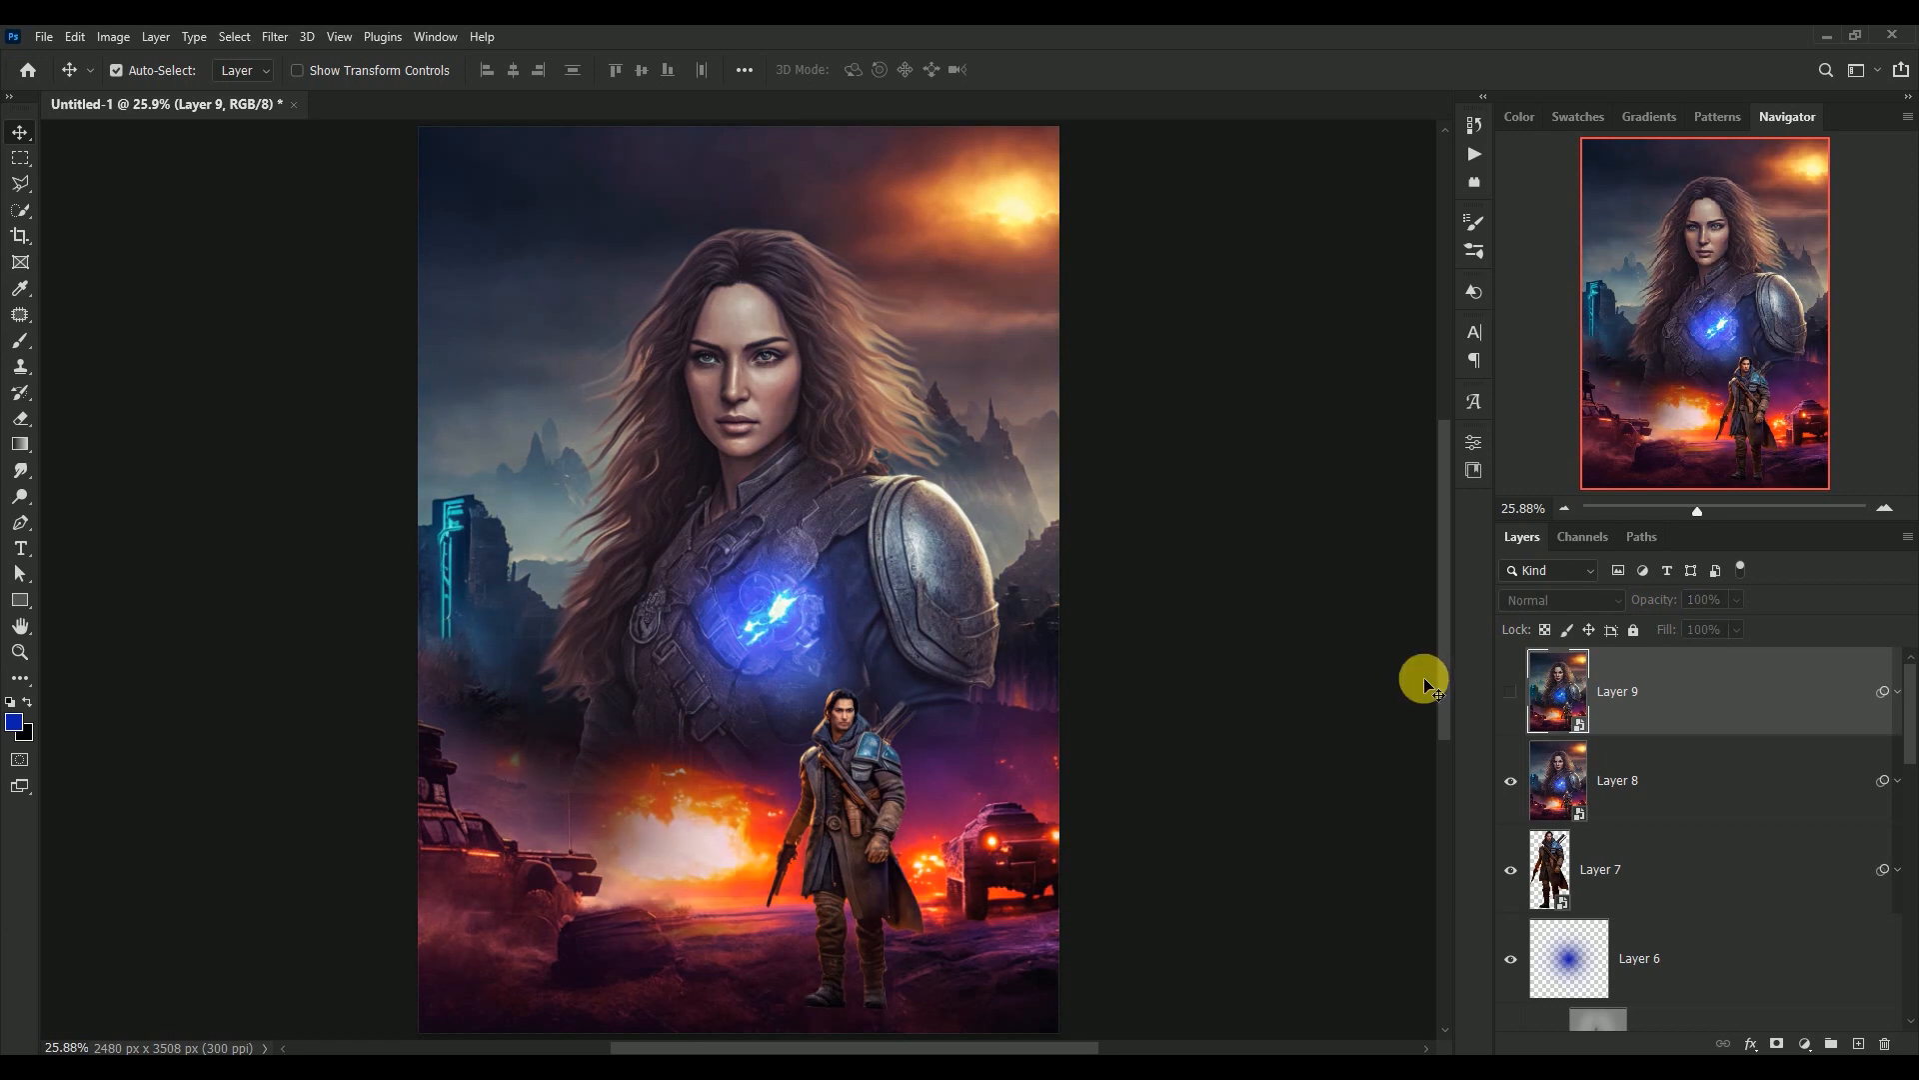
pyautogui.click(1511, 691)
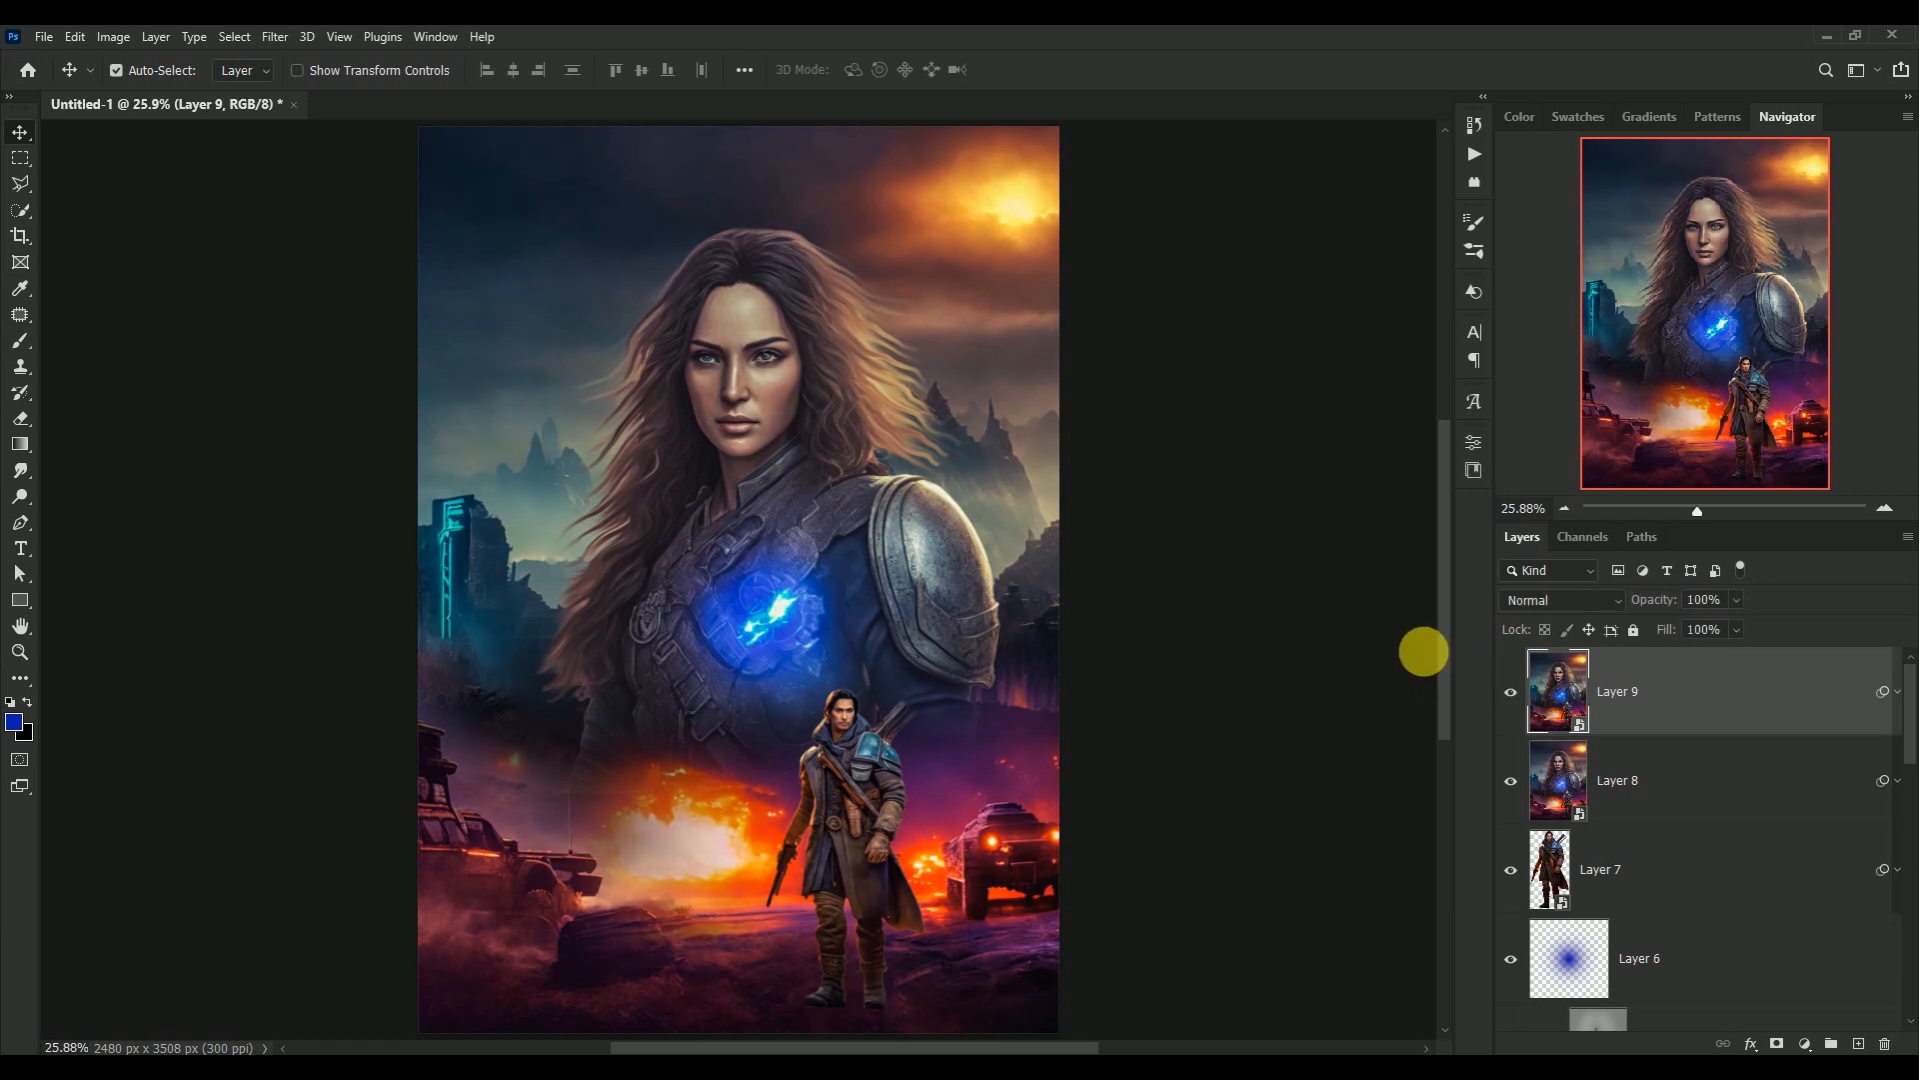
pyautogui.hotkey('ctrl', '-')
pyautogui.hotkey('ctrl', '-')
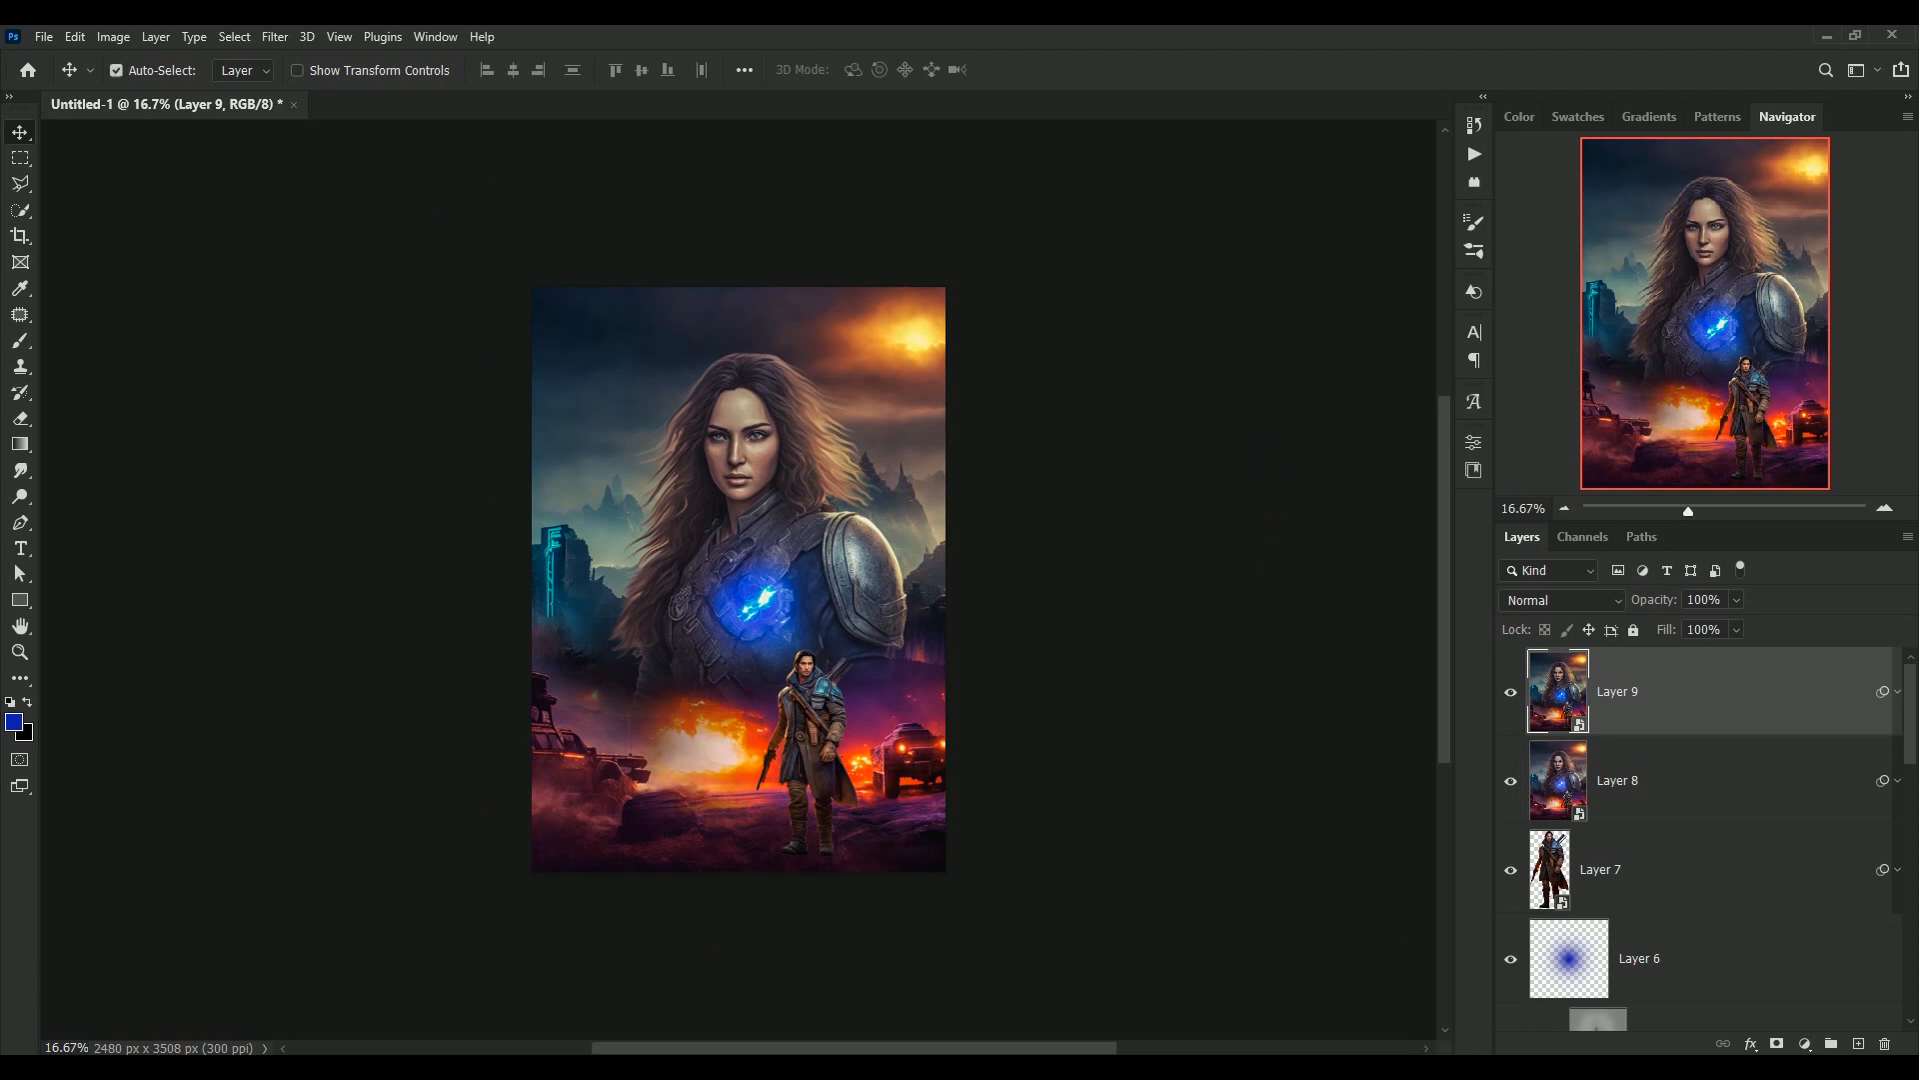
pyautogui.press('ctrl')
pyautogui.hotkey('ctrl', '+')
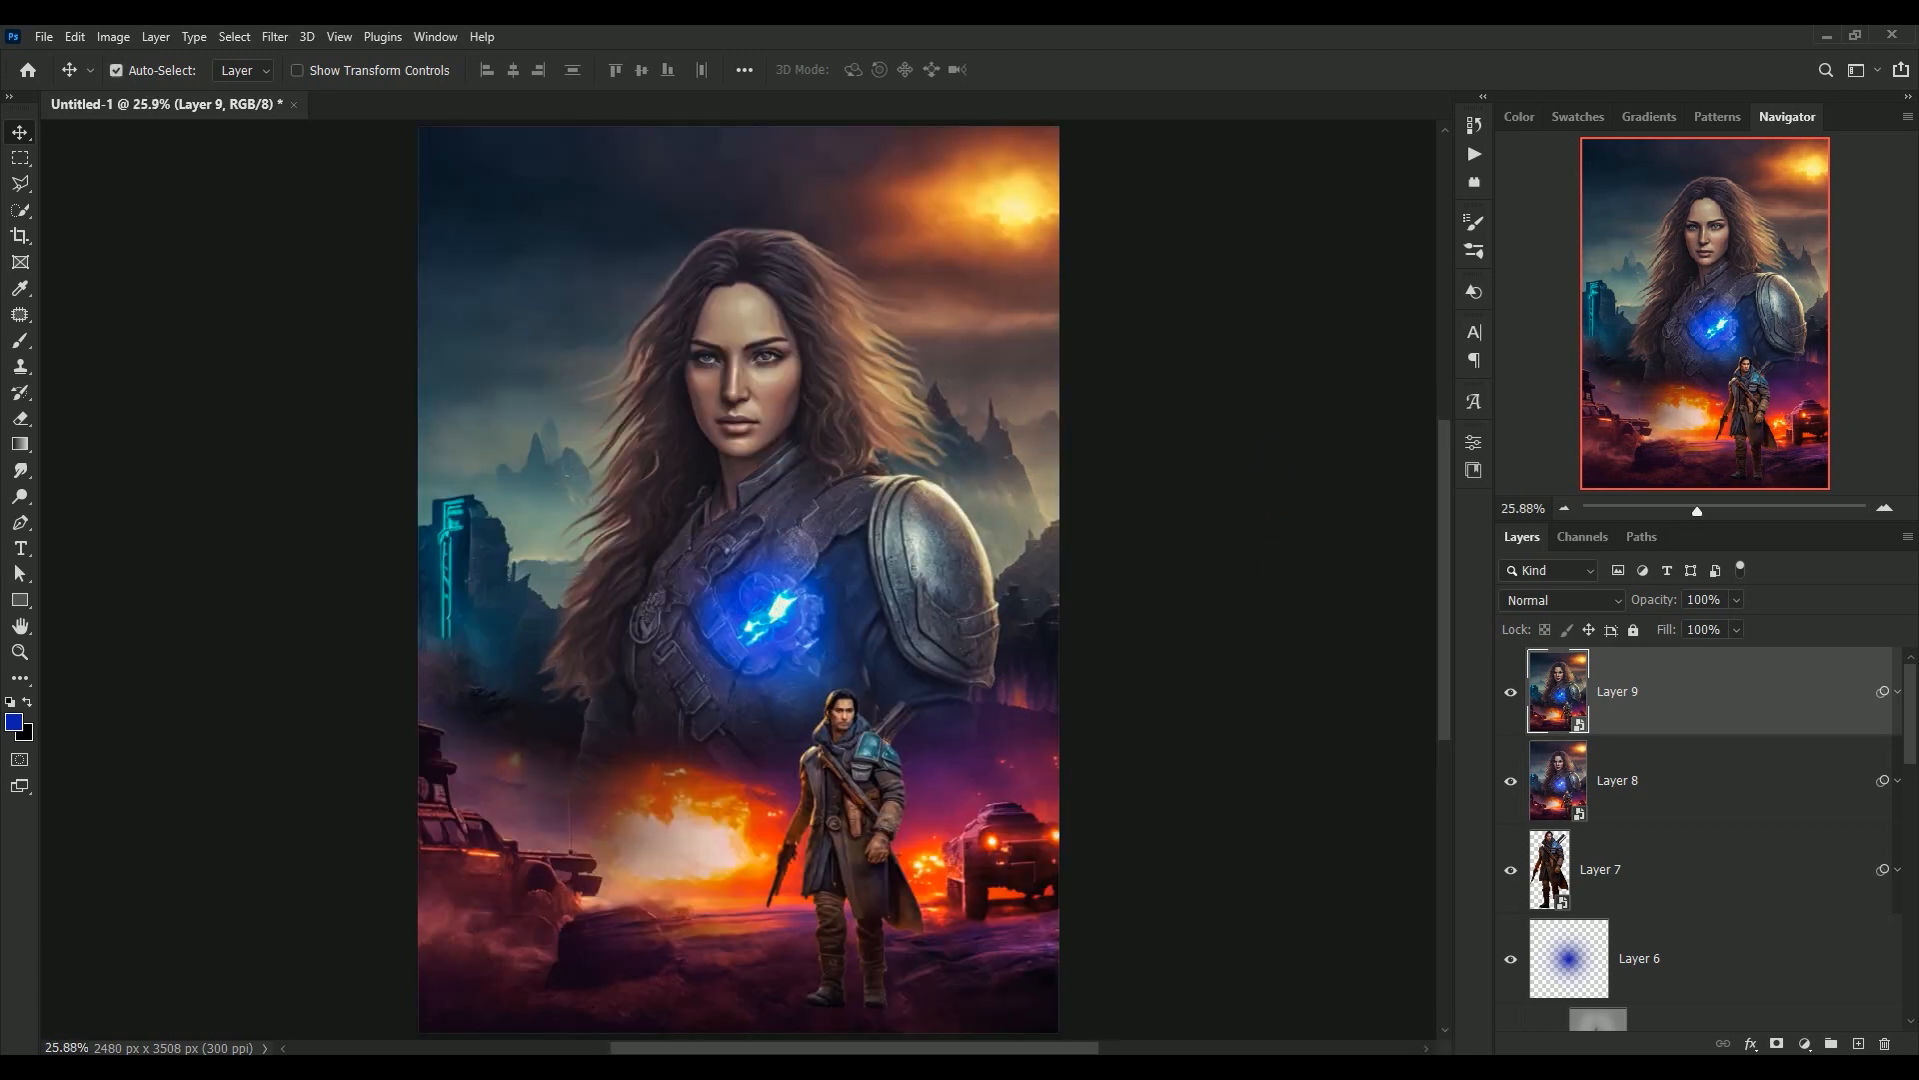